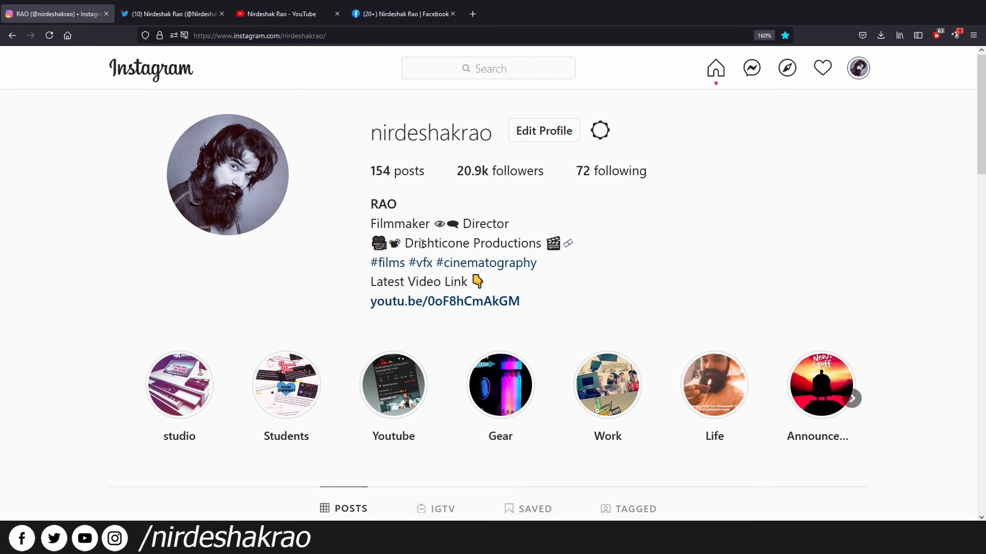
Look over the creator's Instagram profile and posts, and the matching Twitter, YouTube and Facebook pages
scroll(450, 264, "down", 10)
scroll(450, 264, "up", 5)
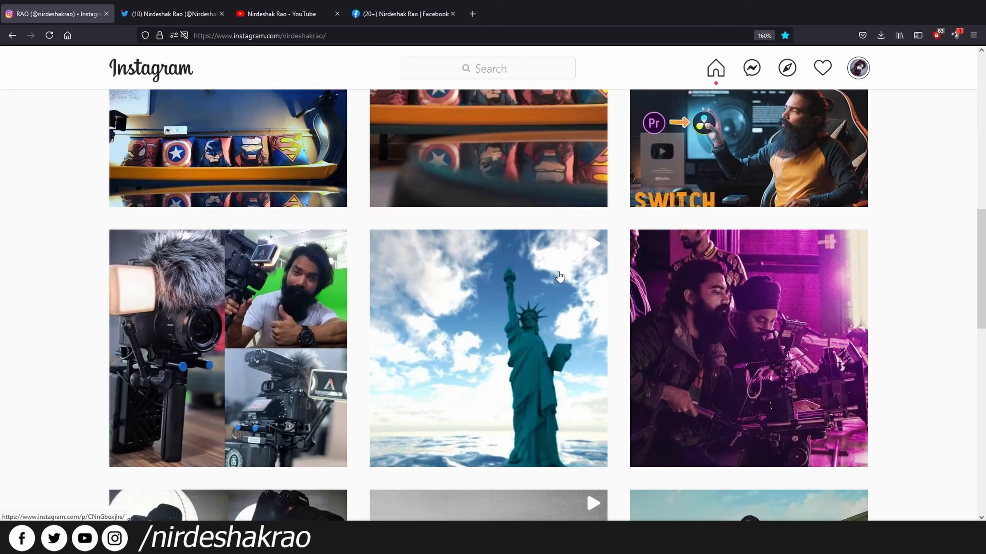
scroll(574, 320, "down", 5)
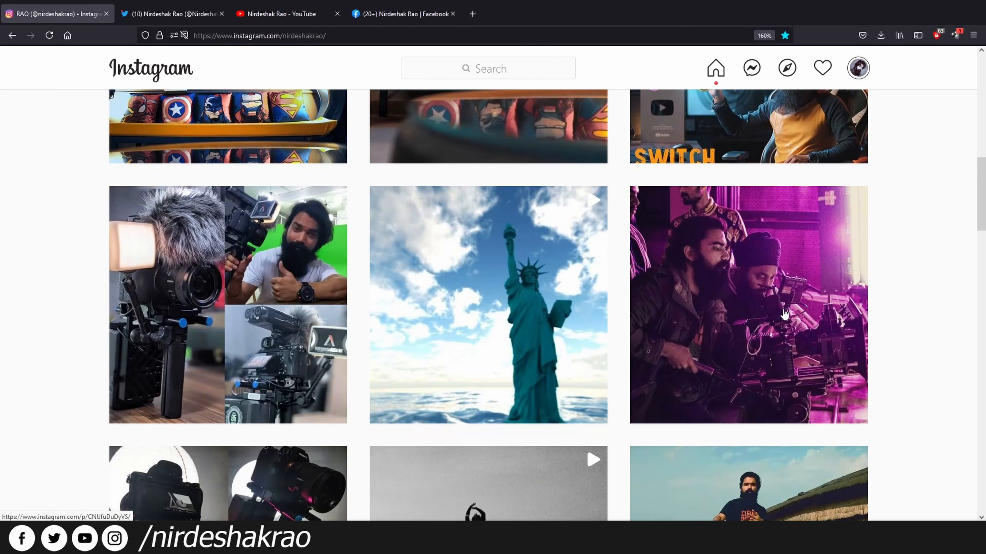
scroll(575, 320, "up", 10)
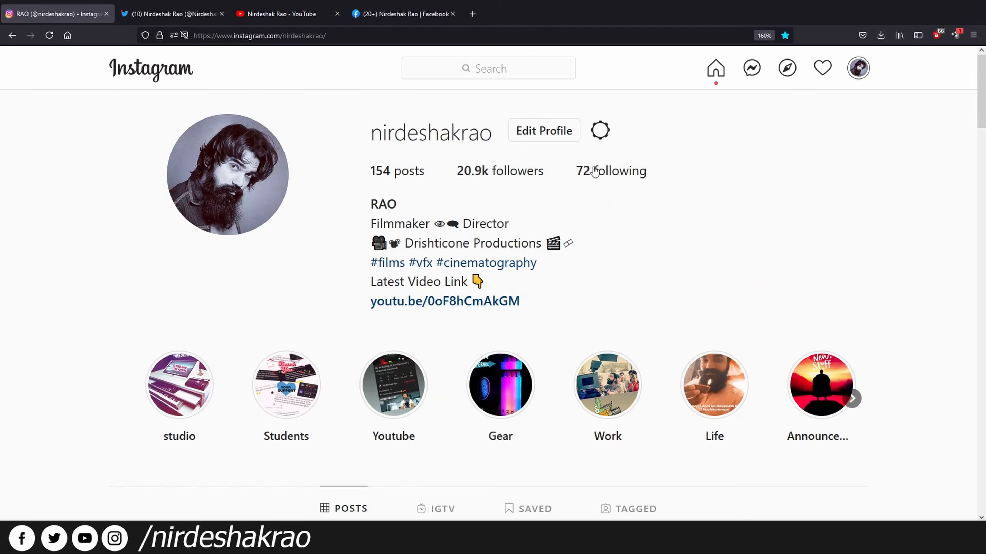
left_click(187, 14)
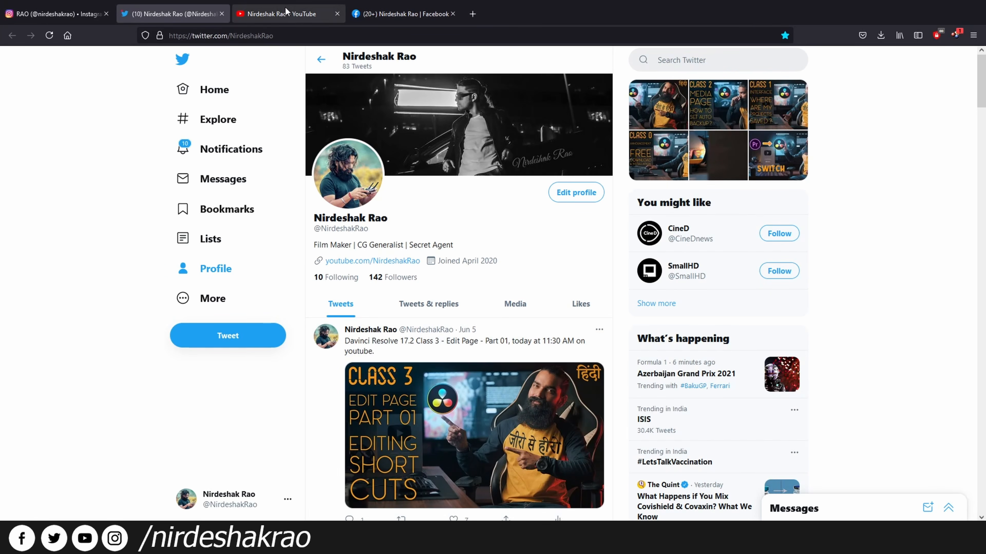
left_click(287, 17)
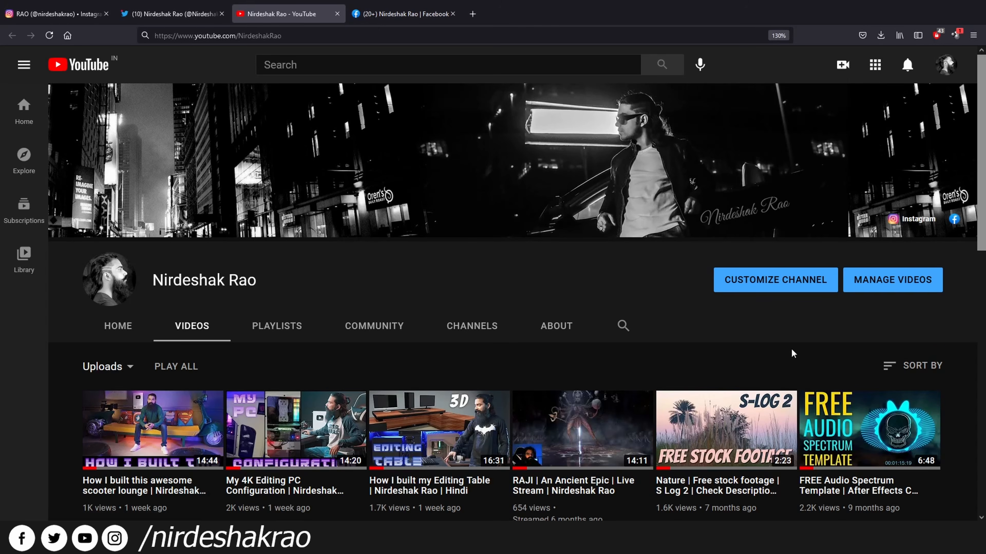
key("ctrl+Tab")
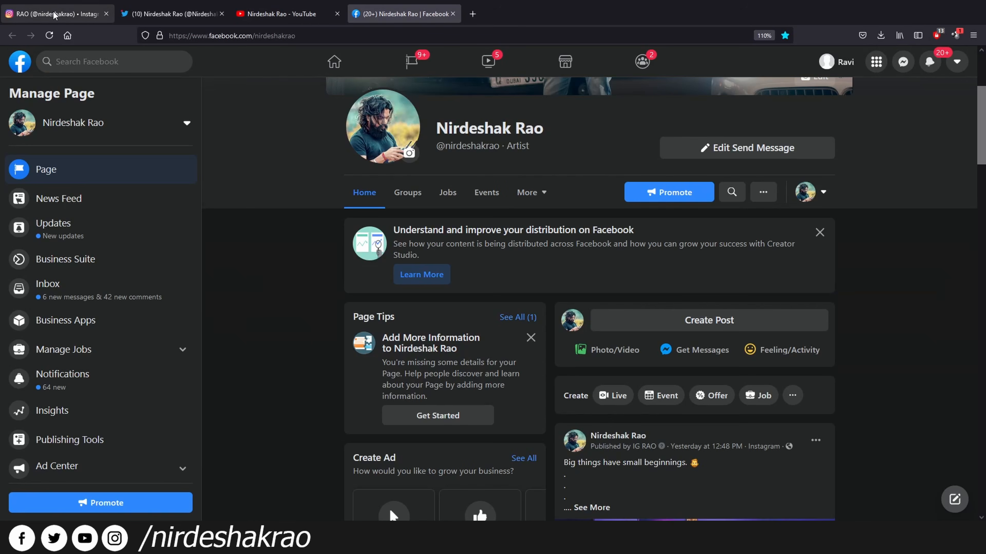
key("ctrl+Tab")
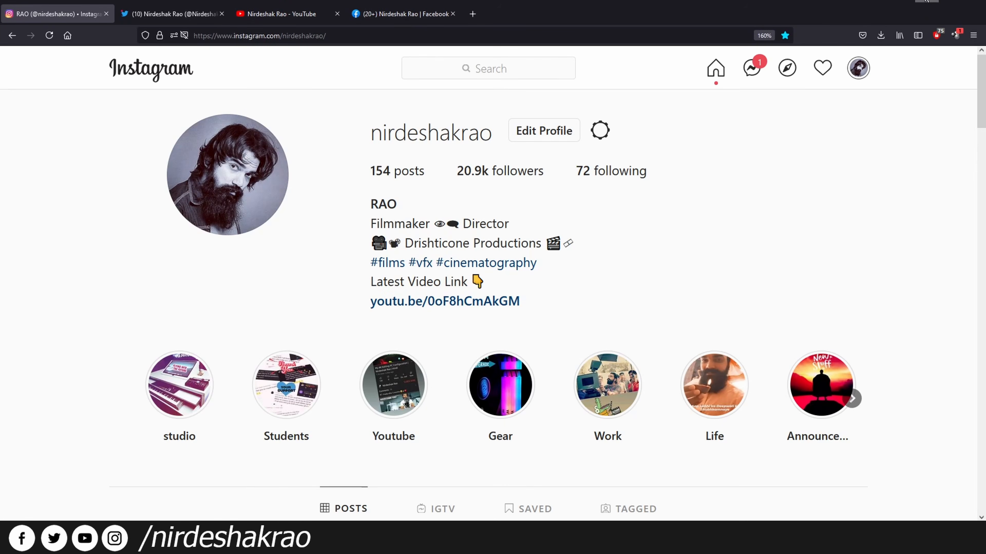
Switch to DaVinci Resolve and browse the favourite STOCK_FOOTAGE folder on the Media page
left_click(925, 1)
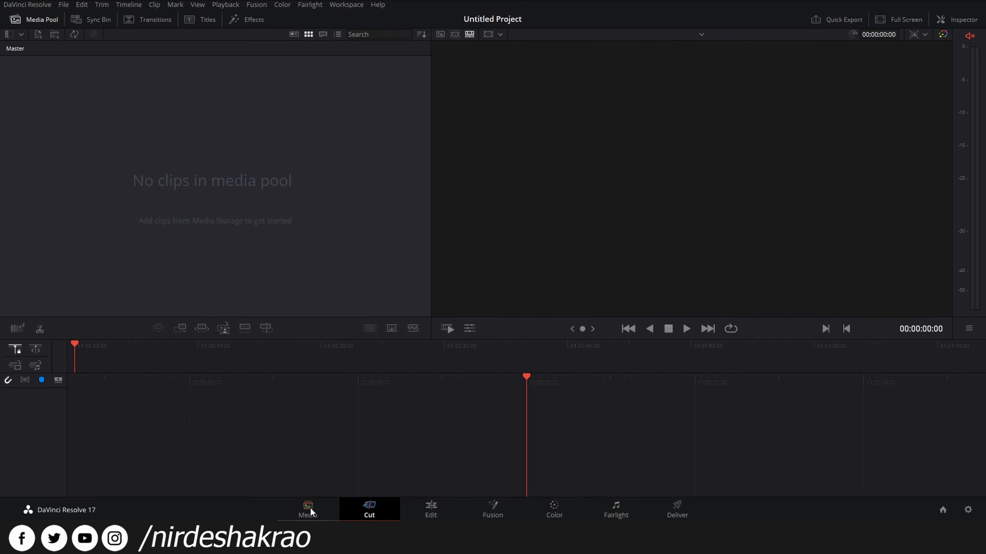
left_click(310, 509)
left_click(47, 232)
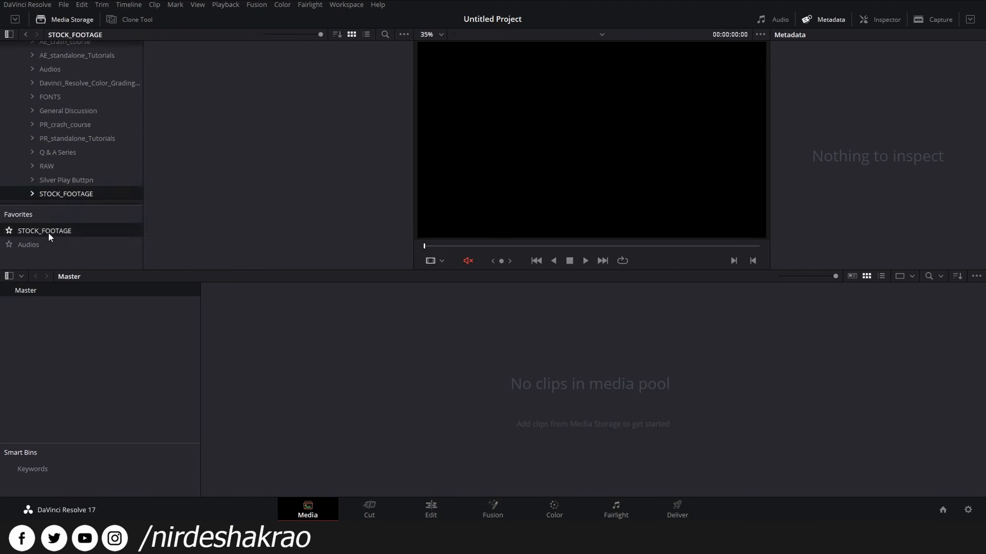
scroll(310, 190, "down", 5)
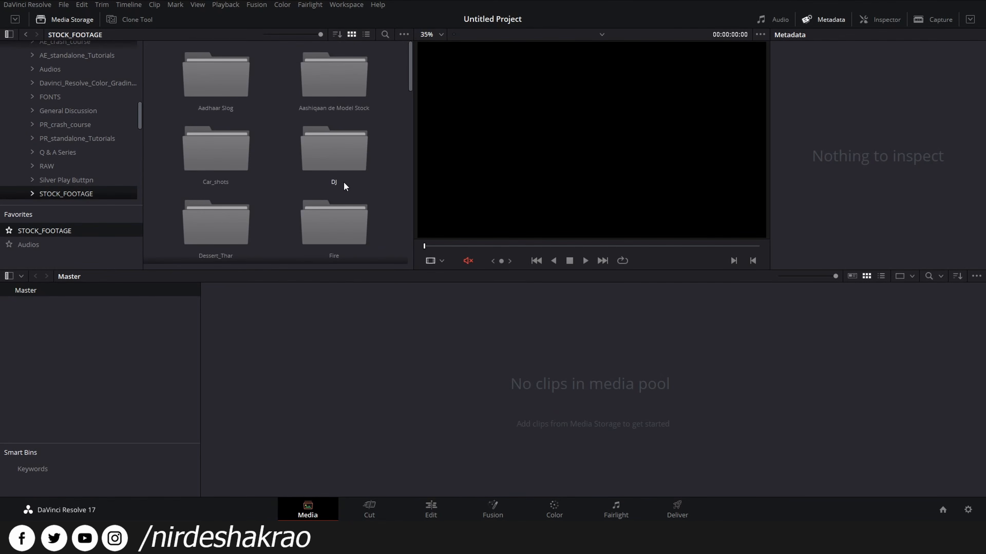
scroll(343, 181, "up", 5)
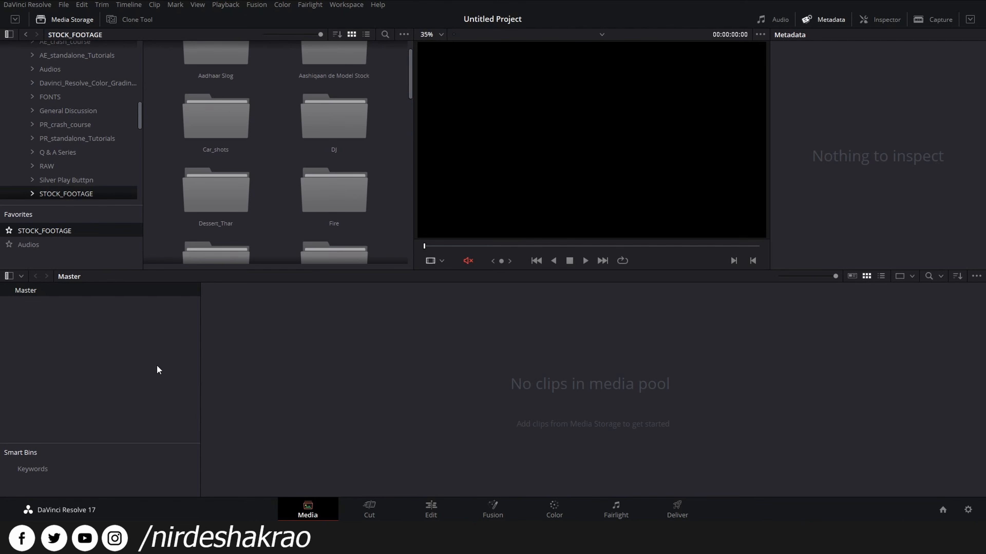
left_click_drag(306, 345, 639, 425)
On the Edit page, add the three clips from the Scooter folder to a new timeline and match the project frame rate to them
left_click(423, 506)
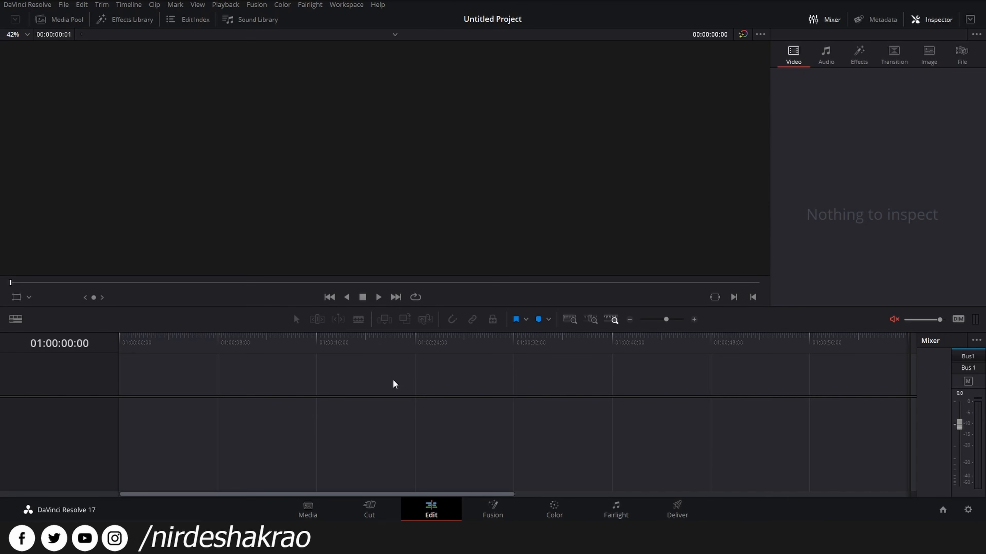
left_click(60, 24)
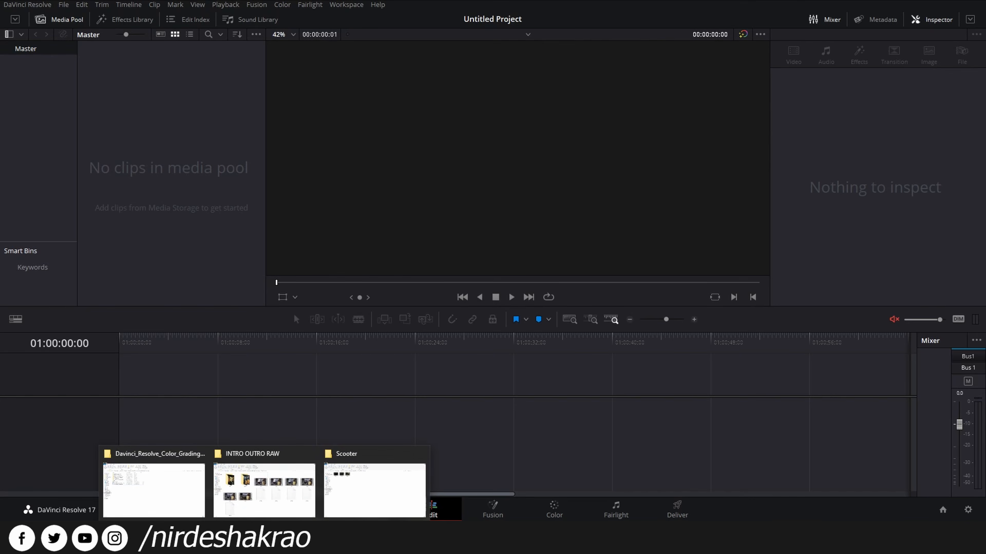
left_click(375, 495)
left_click_drag(340, 190, 253, 399)
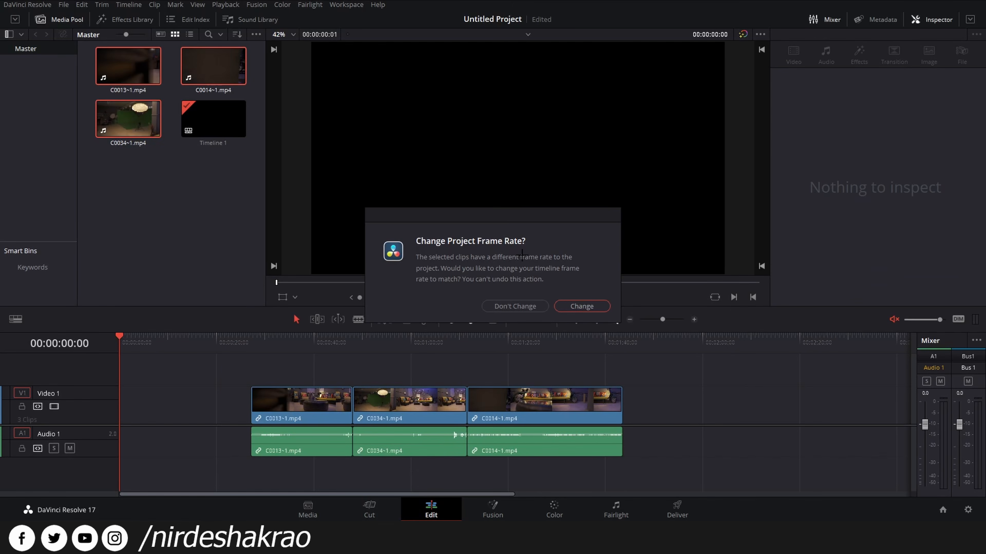
left_click(583, 299)
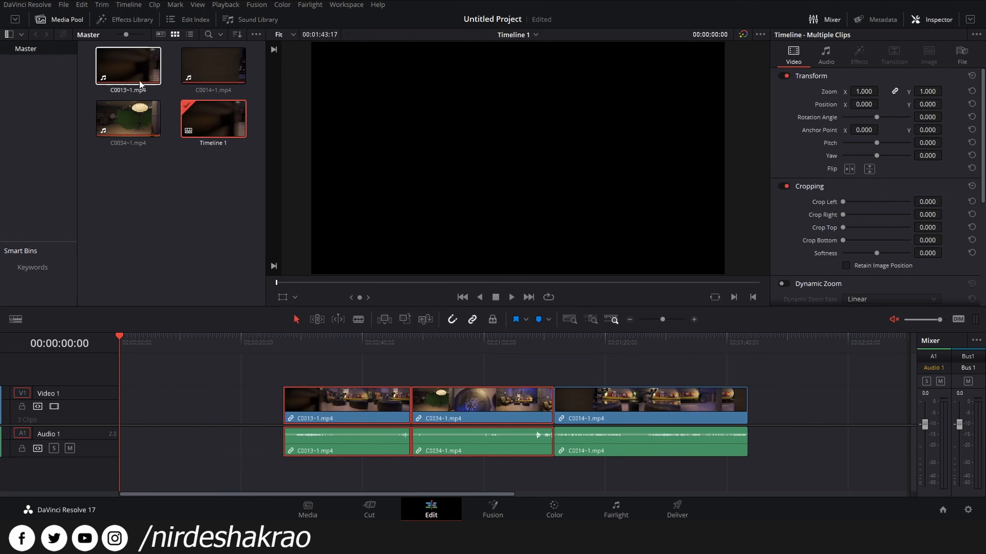
Move all three timeline clips together so that the first one begins at 00:00:00:00
left_click(141, 116)
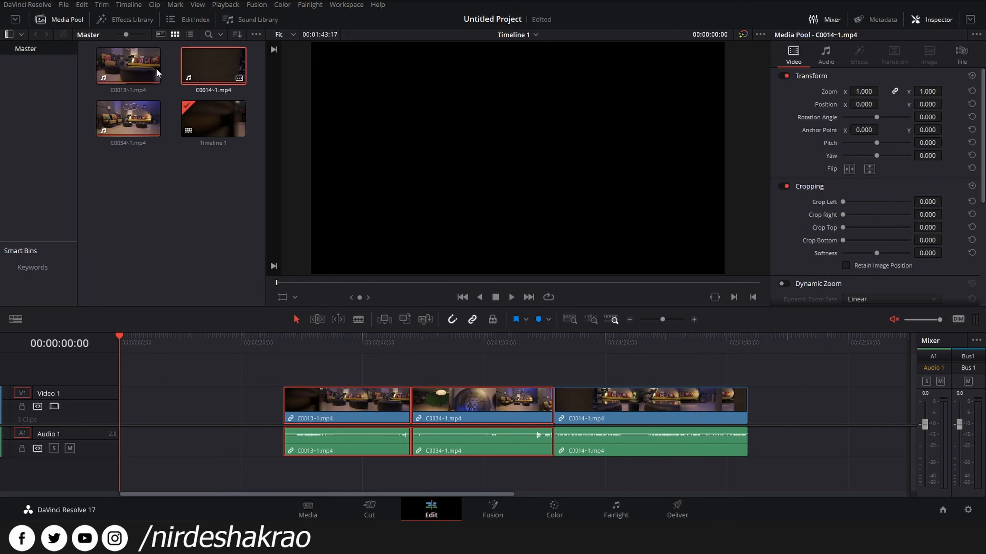
left_click_drag(273, 354, 676, 471)
left_click_drag(366, 424, 201, 423)
left_click(652, 400)
left_click_drag(218, 375, 498, 431)
left_click(157, 129)
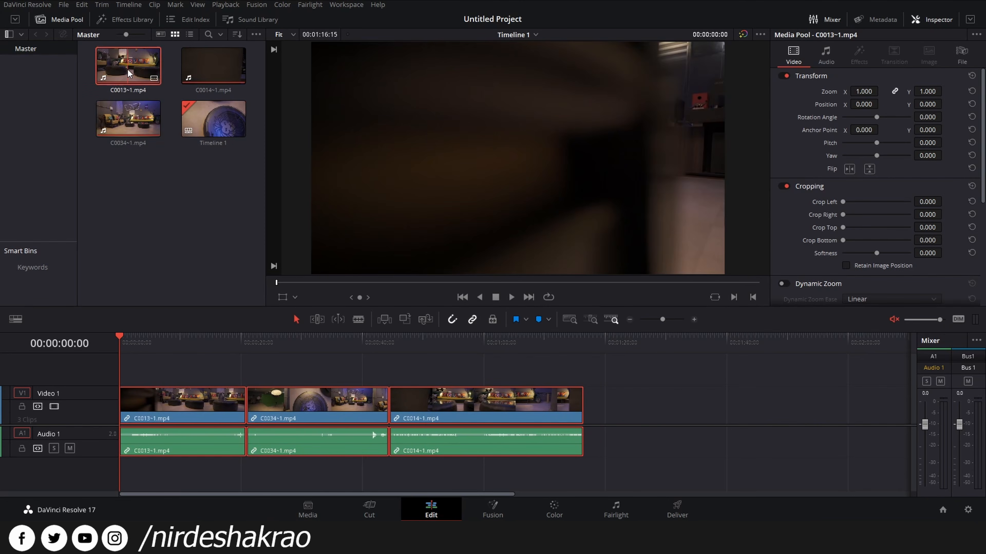
Review the three imported clips and Timeline 1 on the Media page, and return to the Edit page
left_click(307, 507)
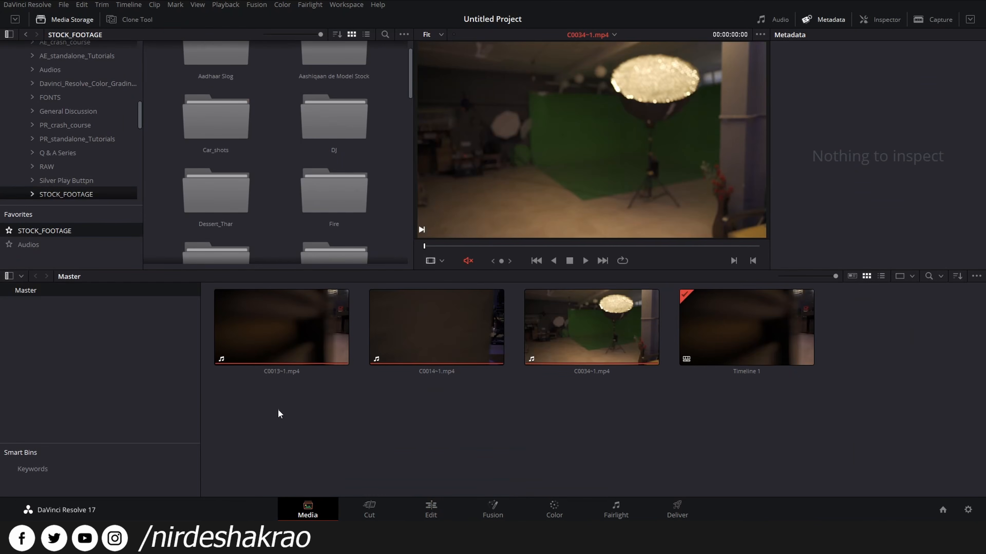
left_click_drag(592, 438, 289, 340)
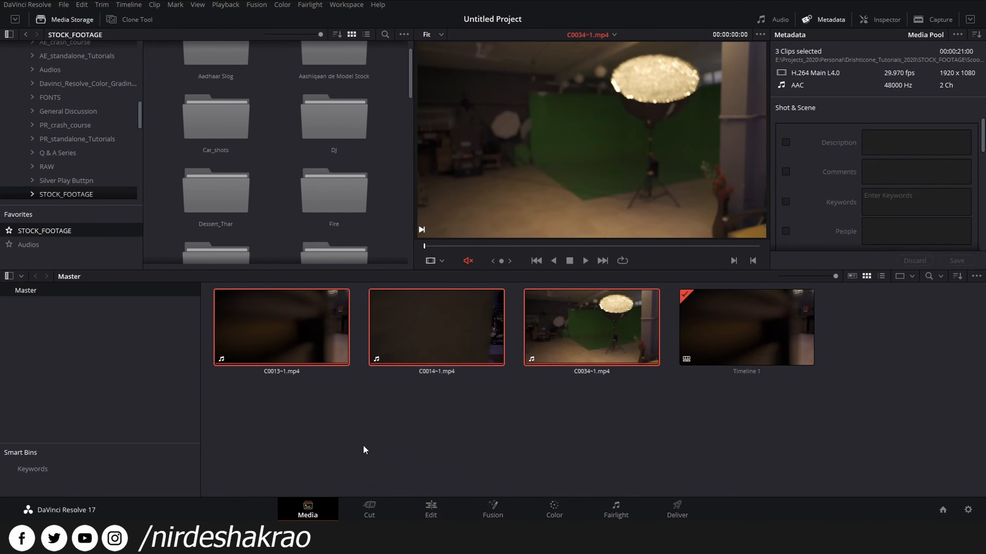
left_click(363, 445)
left_click(791, 340)
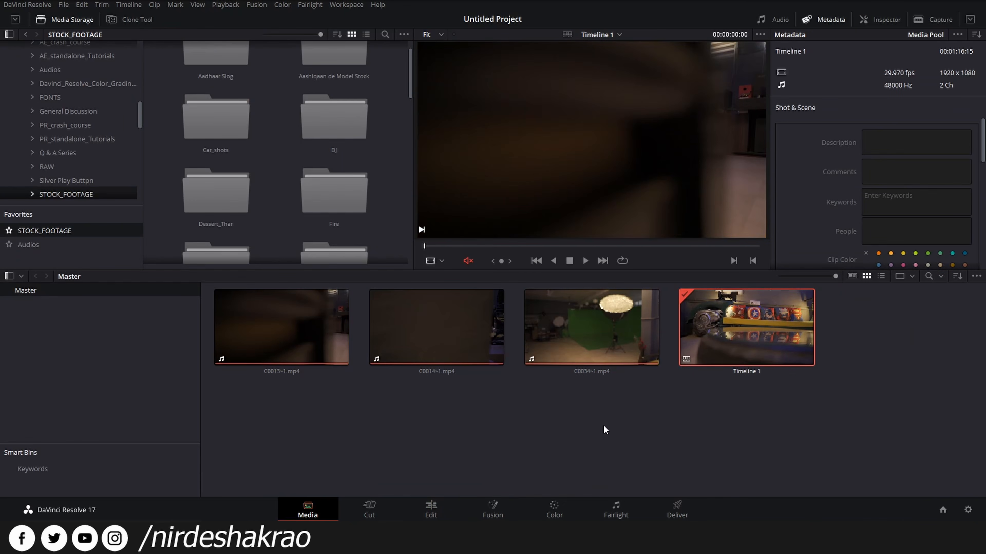
left_click(444, 511)
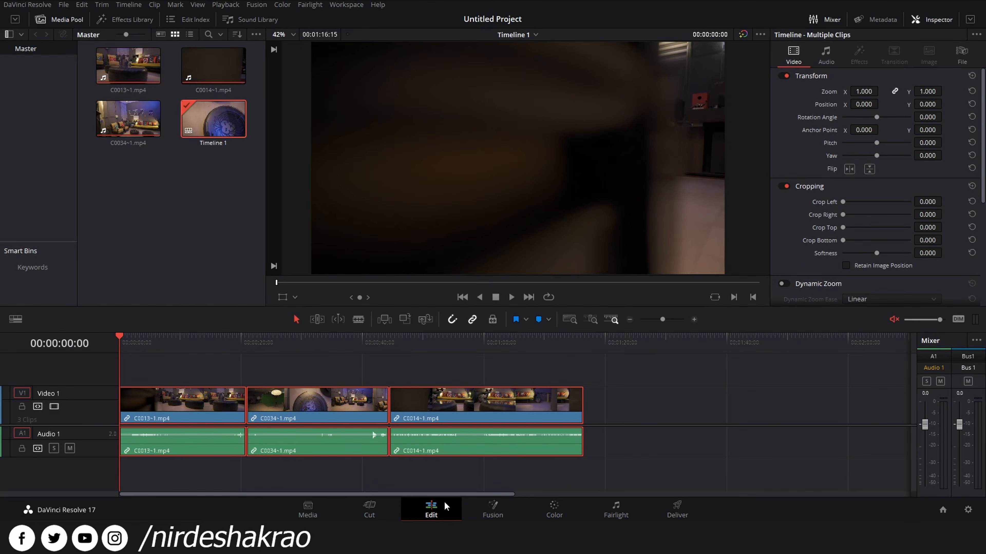
Scrub the playhead to the cut before the last clip and on to 00:00:57:02 to examine snapping
left_click(540, 476)
key("ctrl+minus")
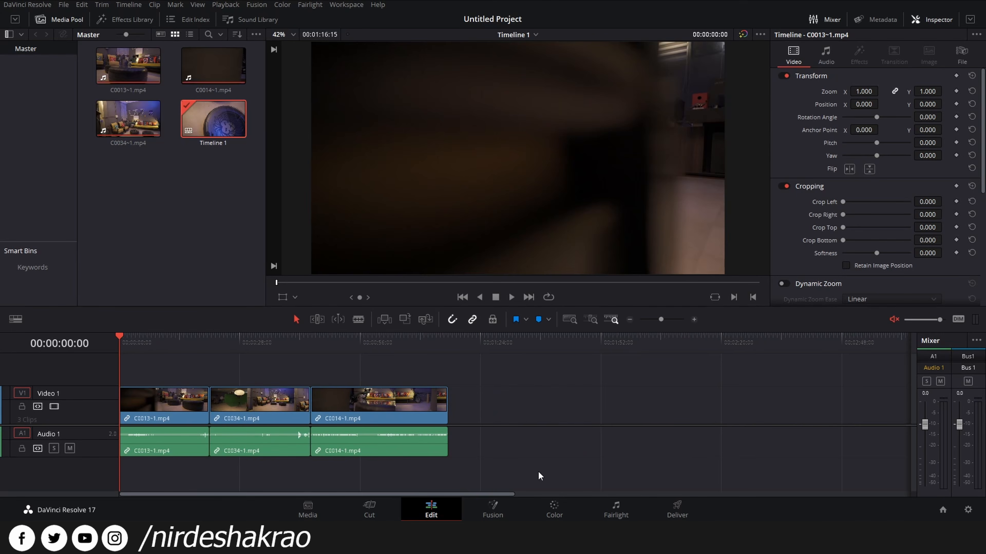
left_click_drag(389, 337, 310, 330)
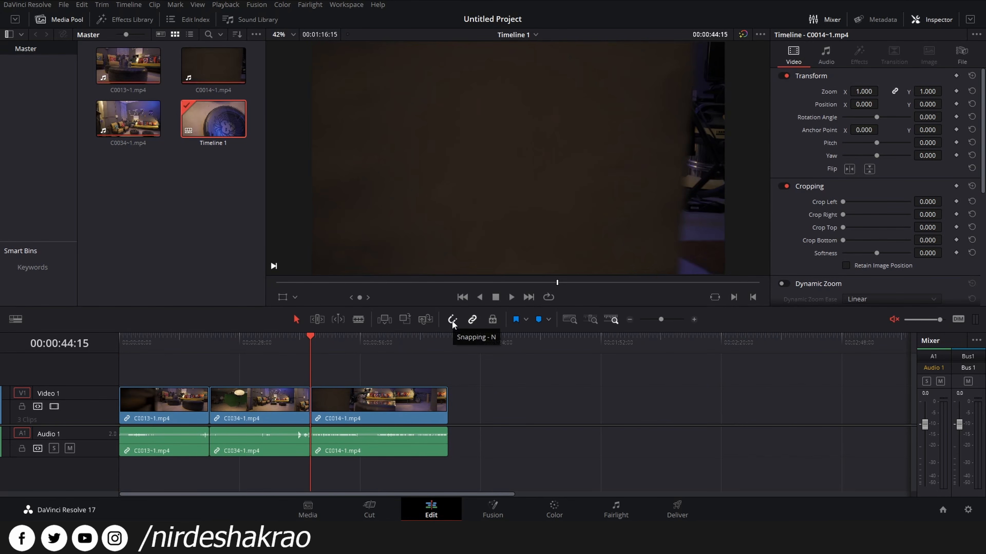
left_click(365, 343)
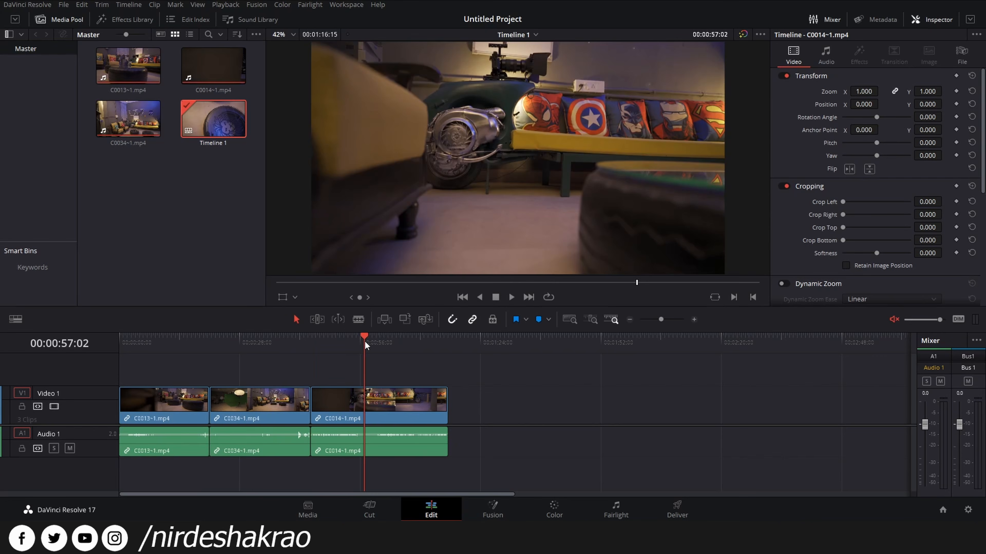
Turn timeline snapping off and scrub the playhead freely back through the last clip towards its start
key("n")
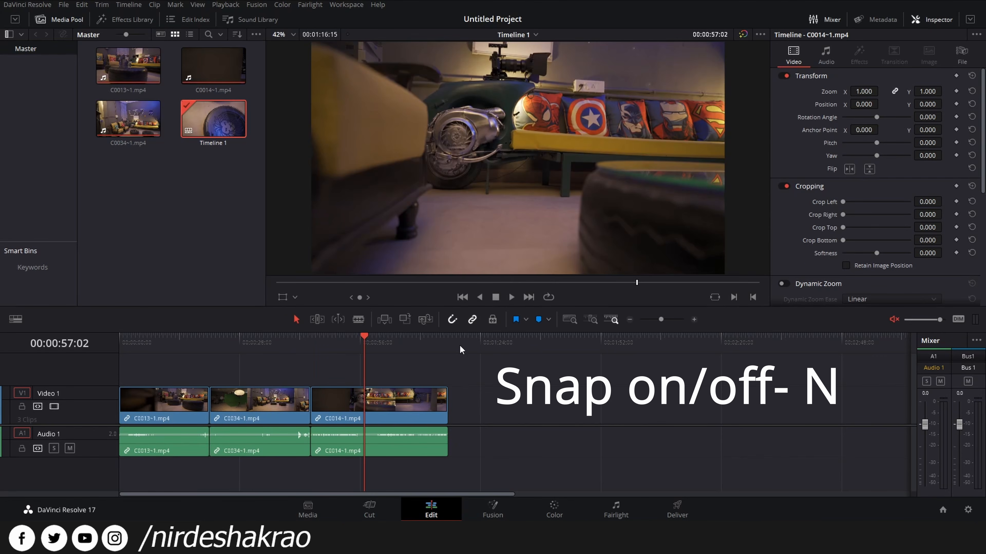
key("n")
key("n")
key("n")
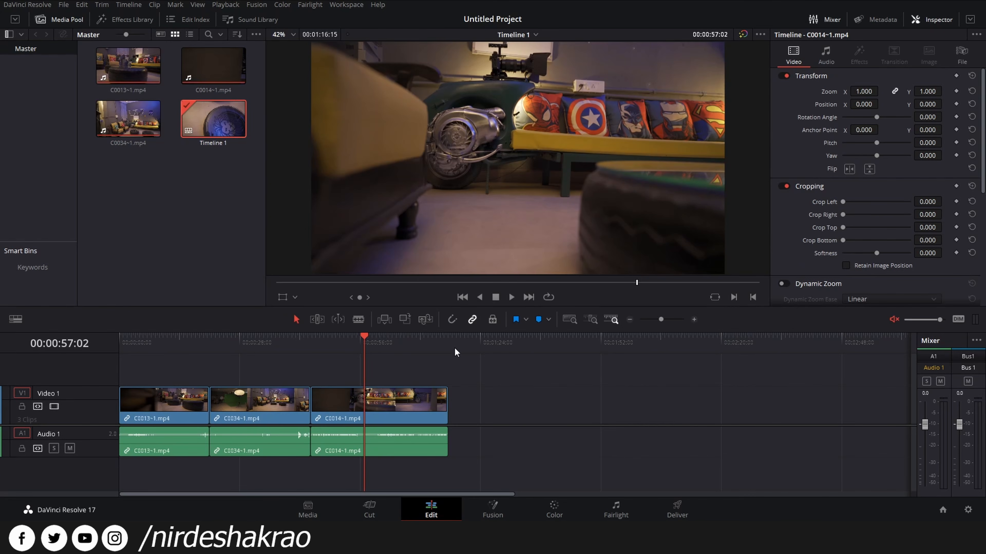
left_click_drag(362, 347, 339, 362)
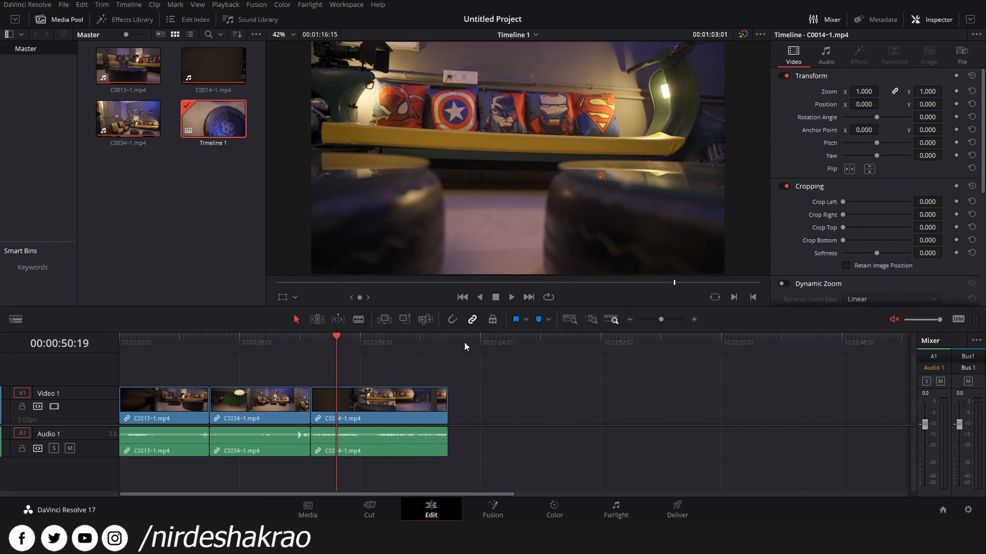
left_click_drag(335, 341, 314, 343)
Shift the last clip, C0014~1.mp4, about 21 frames earlier so it overlaps the end of C0034~1.mp4
scroll(336, 374, "up", 6)
left_click_drag(539, 412, 556, 435)
left_click(458, 345)
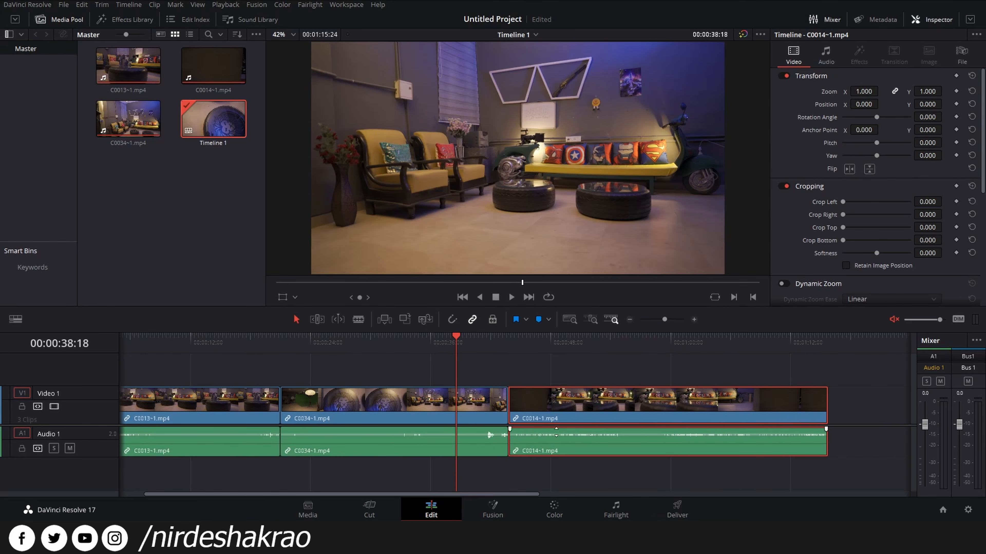
Undo the shift of the last timeline clip and save the project
key("ctrl+z")
key("ctrl+z")
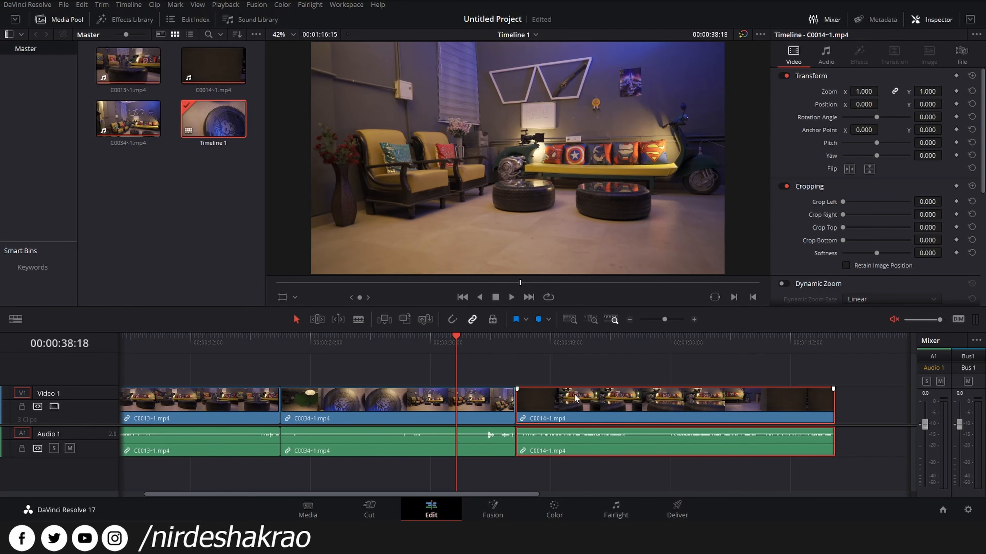
key("ctrl+s")
left_click_drag(467, 348, 534, 367)
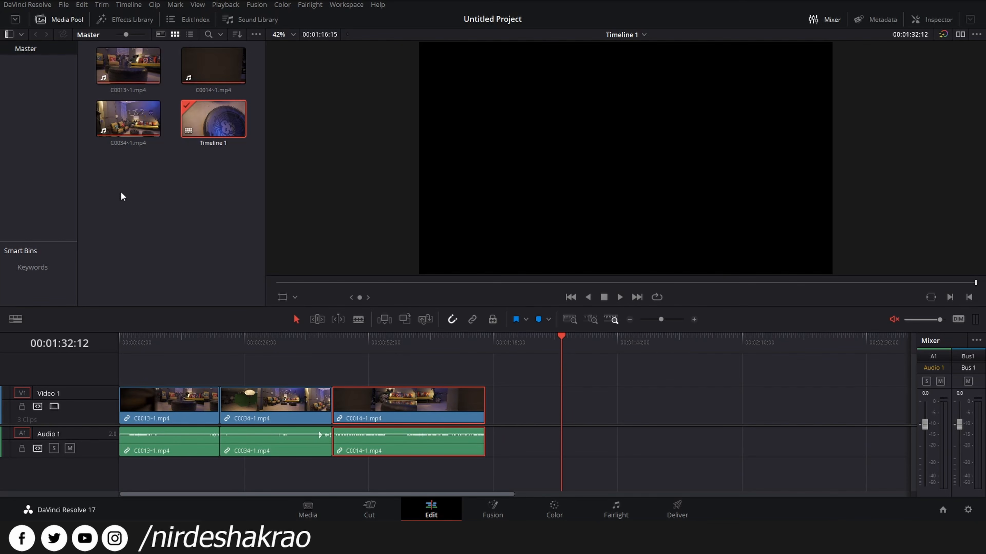
Place another C0034~1.mp4 after the last timeline clip and move its audio and video parts about 07:23 apart
left_click_drag(128, 119, 694, 405)
left_click(581, 446)
left_click_drag(600, 444, 658, 444)
left_click_drag(656, 408, 566, 405)
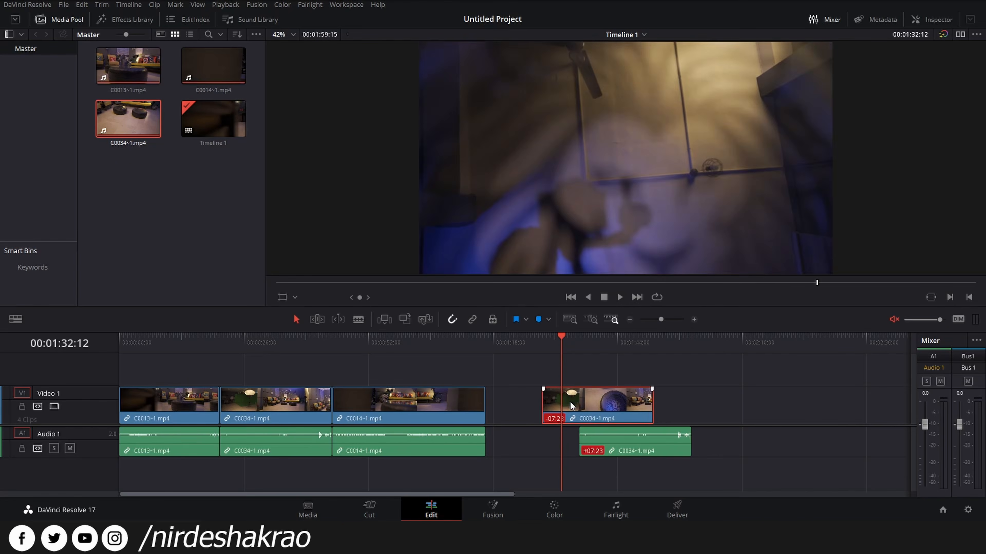
Undo the separate audio and video moves and the placement of the added clip
key("ctrl+z")
key("ctrl+z")
key("ctrl+z")
key("ctrl+z")
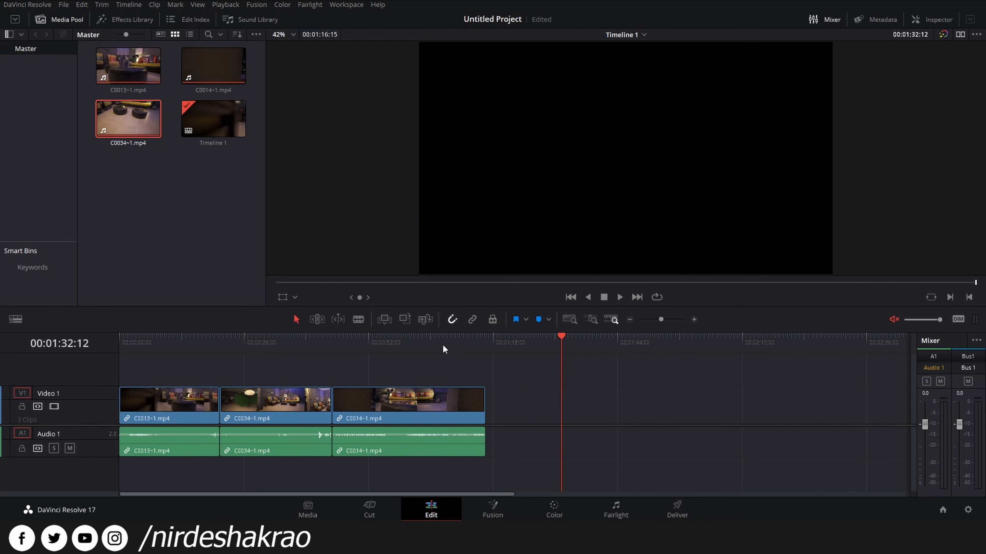
Add C0034~1.mp4 to the timeline with a gap after the last clip, and unlink its audio from its video
left_click_drag(128, 121, 142, 155)
left_click_drag(132, 120, 576, 411)
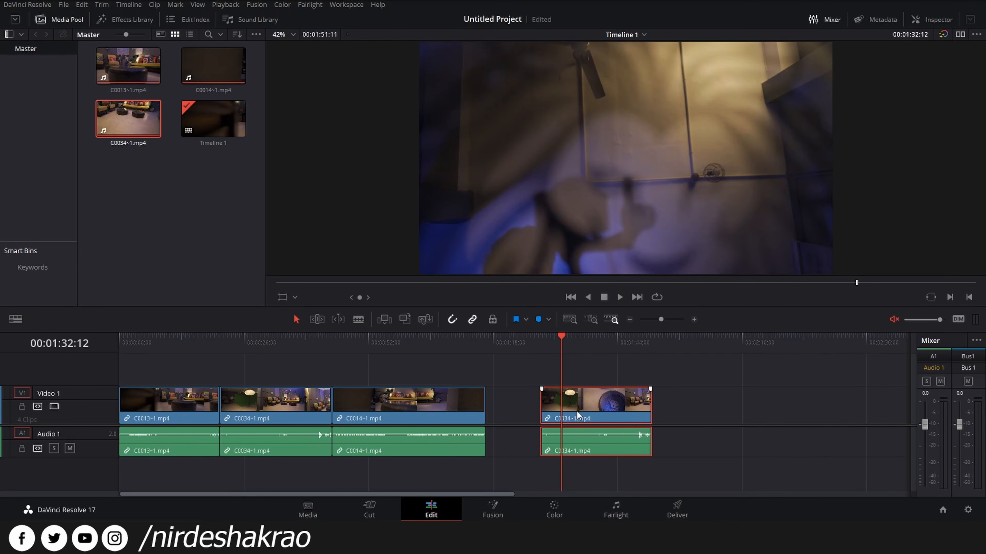
right_click(580, 397)
left_click(614, 393)
Undo the ripple deletion of the added clip's audio, and delete that audio without closing the gap
left_click(613, 440)
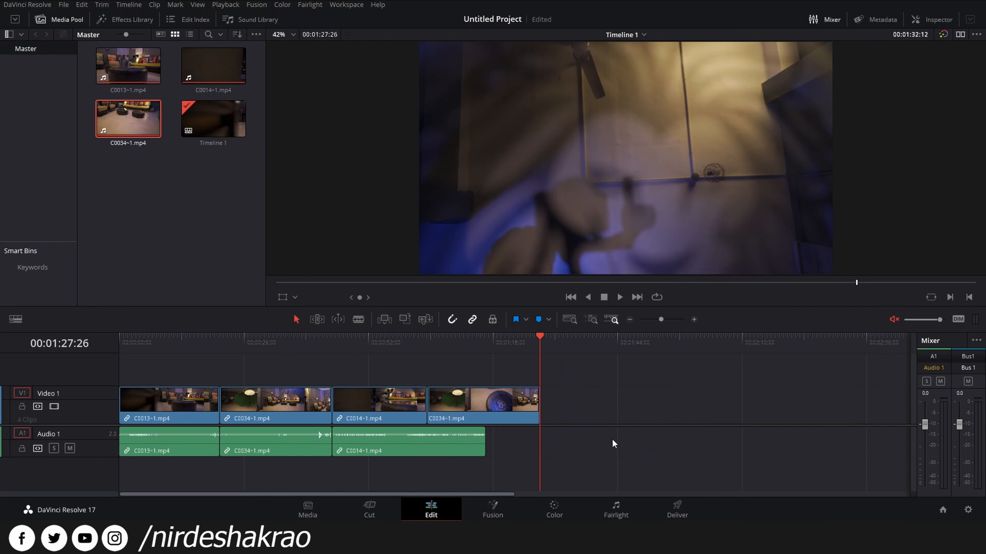
key("ctrl+z")
left_click(619, 444)
key("BackSpace")
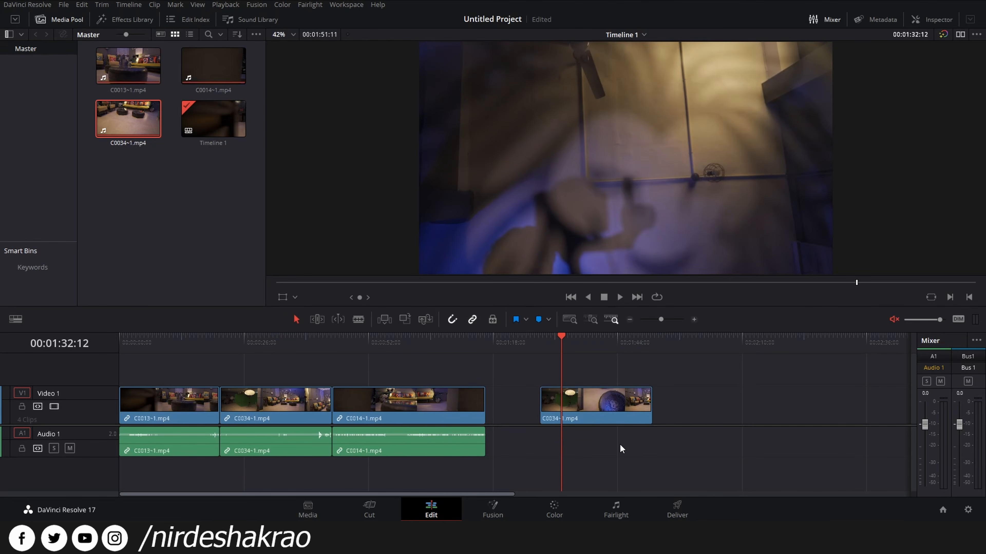
Delete the leftover video-only clip, and place a linked C0034~1.mp4 with a gap after the last clip
left_click(620, 403)
key("BackSpace")
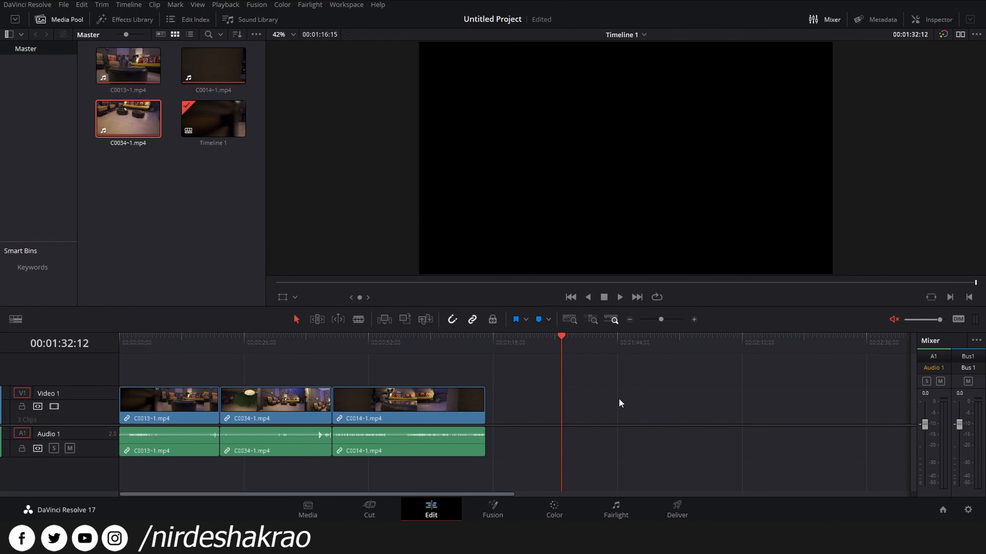
left_click_drag(132, 130, 523, 417)
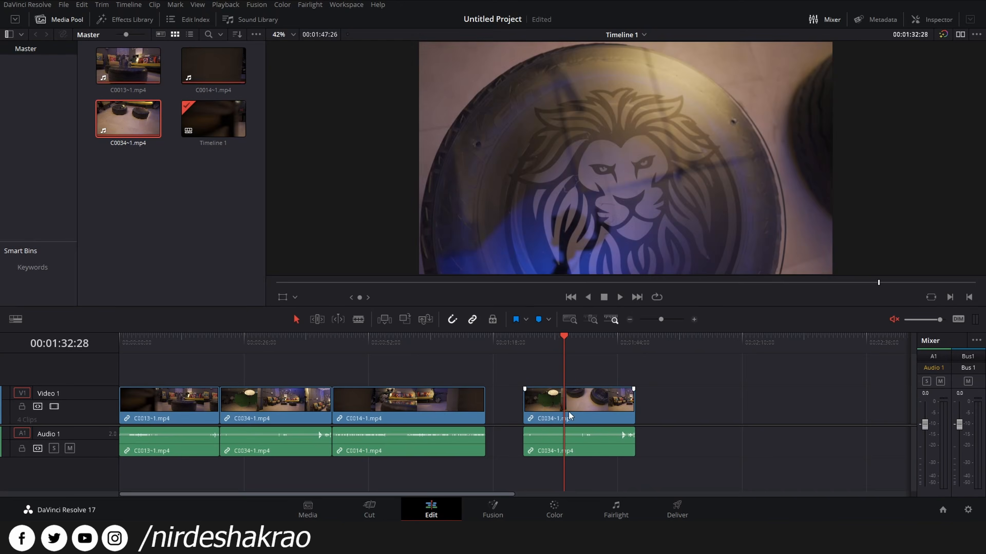
left_click_drag(573, 444, 593, 449)
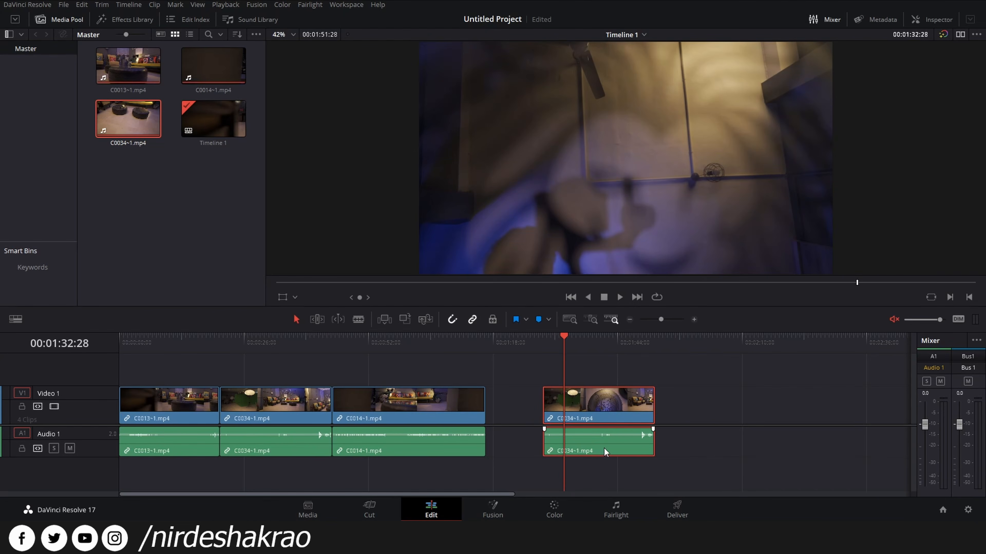
Select only the audio of the added C0034~1.mp4 without unlinking it, and move it 04:15 later than its video
right_click(603, 411)
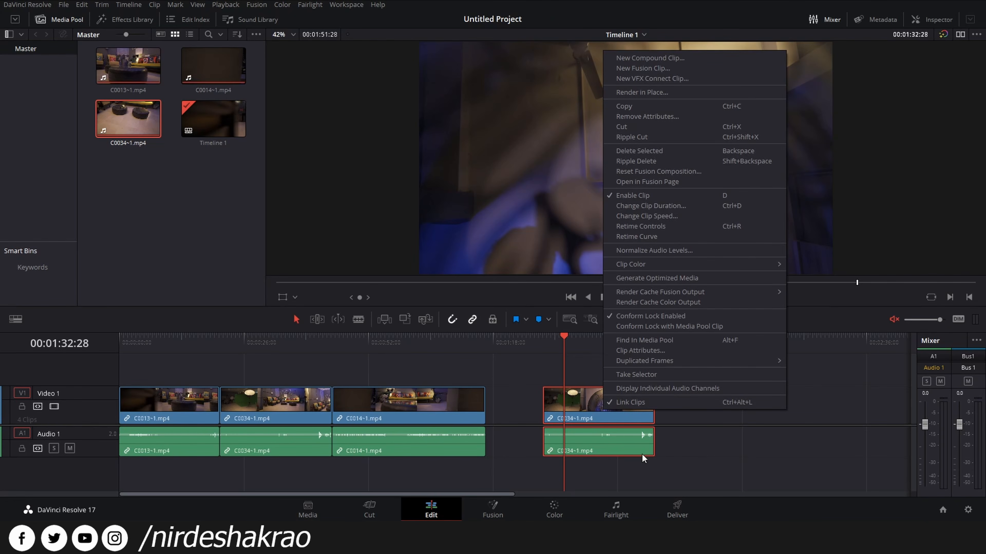
left_click(694, 450)
left_click(585, 410)
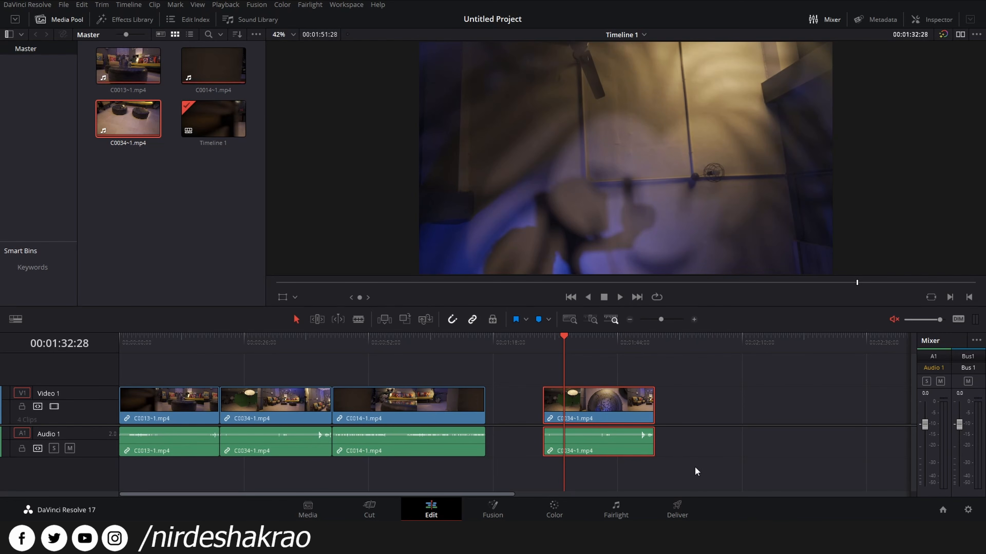
left_click(581, 448, "alt")
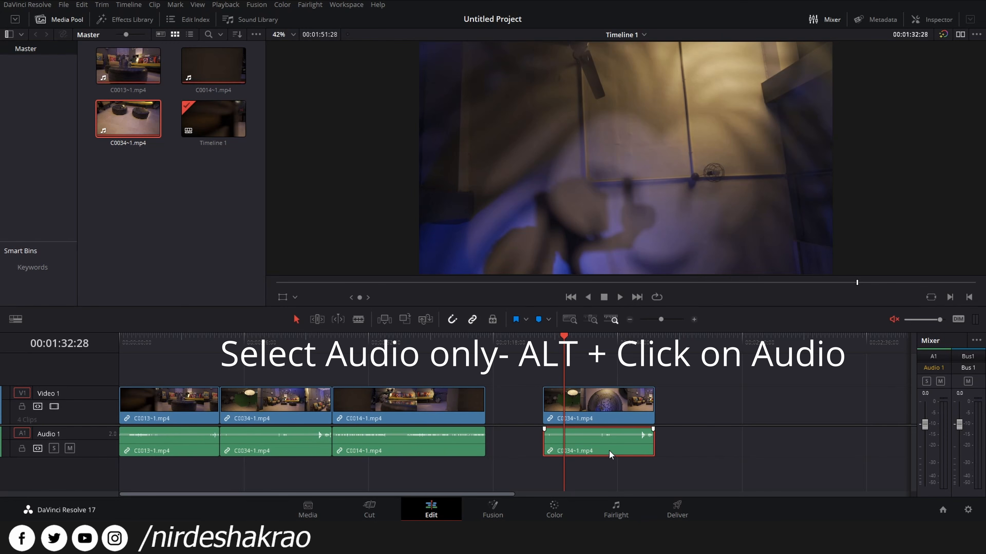
left_click_drag(599, 447, 620, 448)
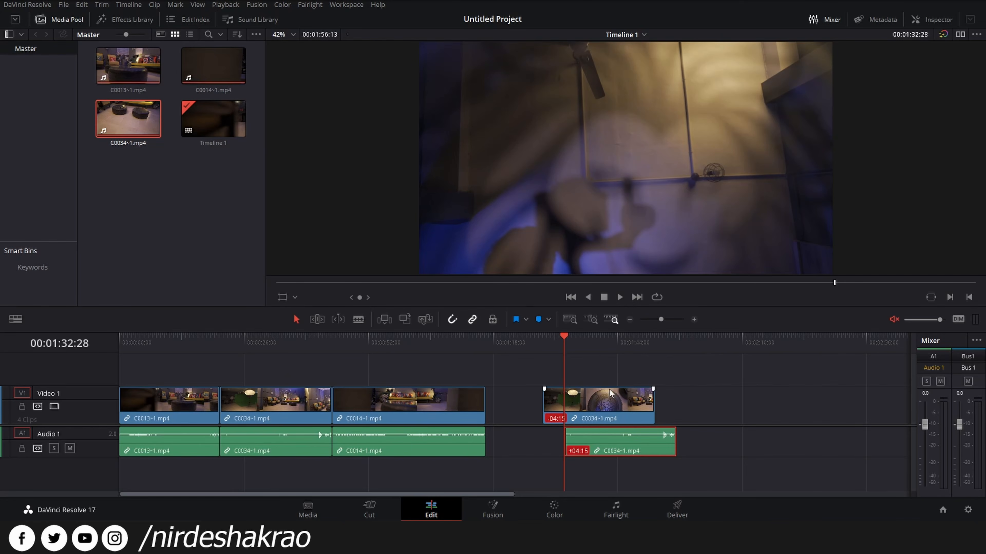
Move the offset video and audio together until the video starts at the playhead, and delete both
left_click(629, 394)
left_click_drag(591, 404, 618, 411)
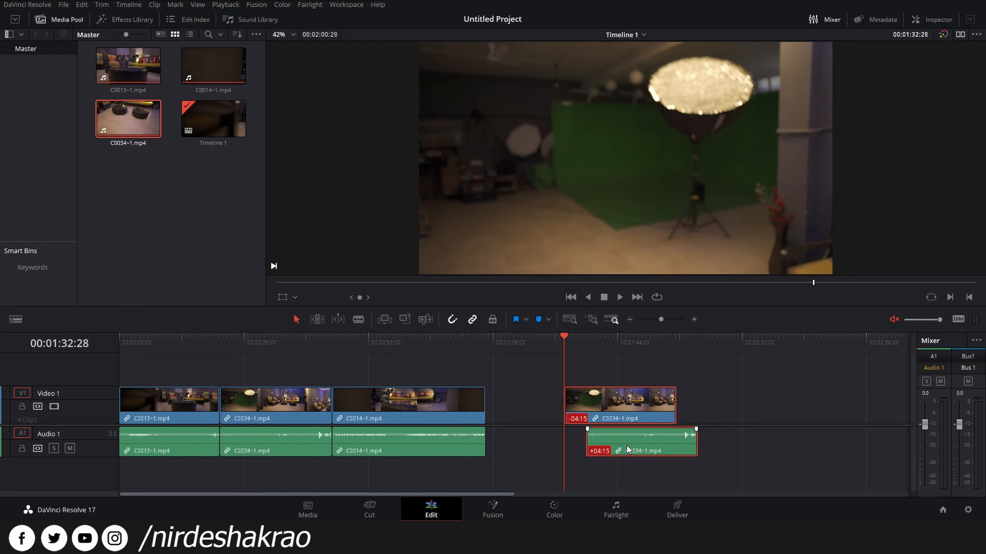
key("Delete")
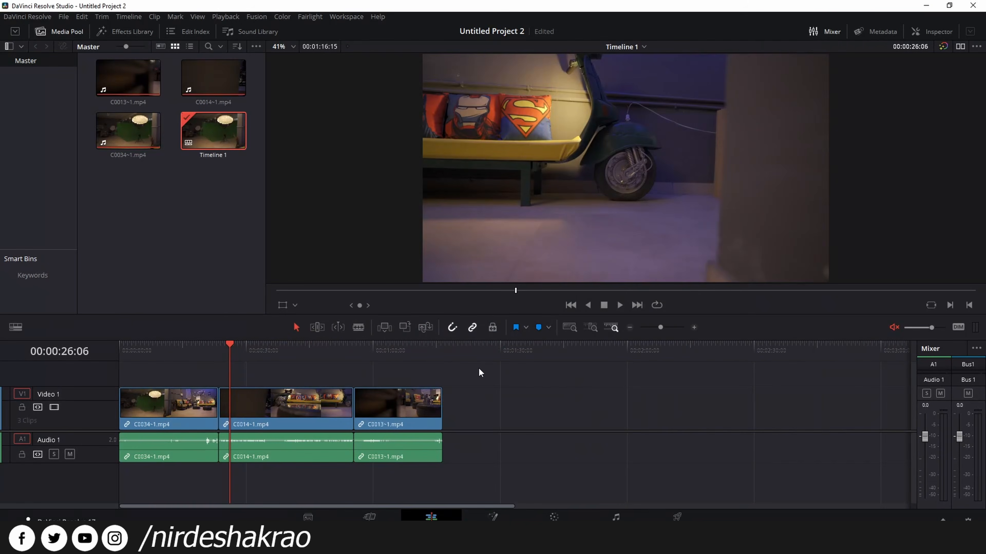
Turn on position lock in the Untitled Project 2 timeline and try to move its clips
left_click(492, 328)
left_click(294, 412)
left_click(375, 409)
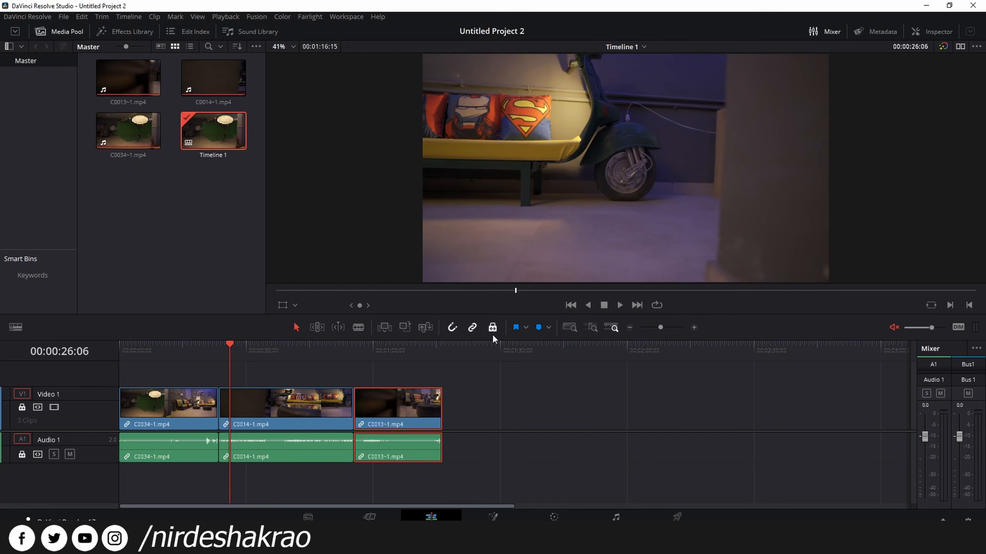
left_click(153, 414)
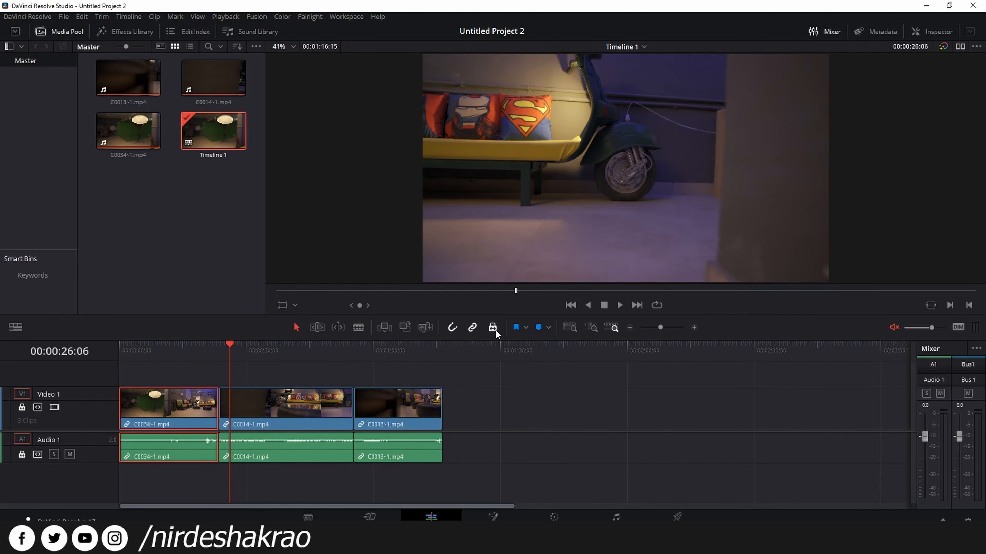
Duplicate C0014~1.mp4 directly above itself onto a new Video 2 track with position lock off, and enlarge the timeline area
left_click(303, 412)
left_click_drag(303, 412, 306, 376)
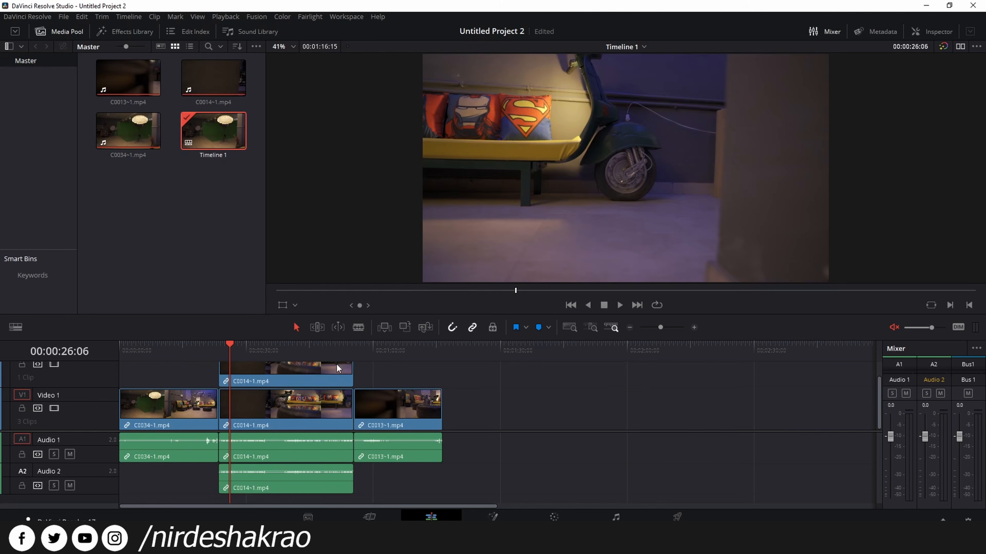
left_click_drag(268, 317, 256, 244)
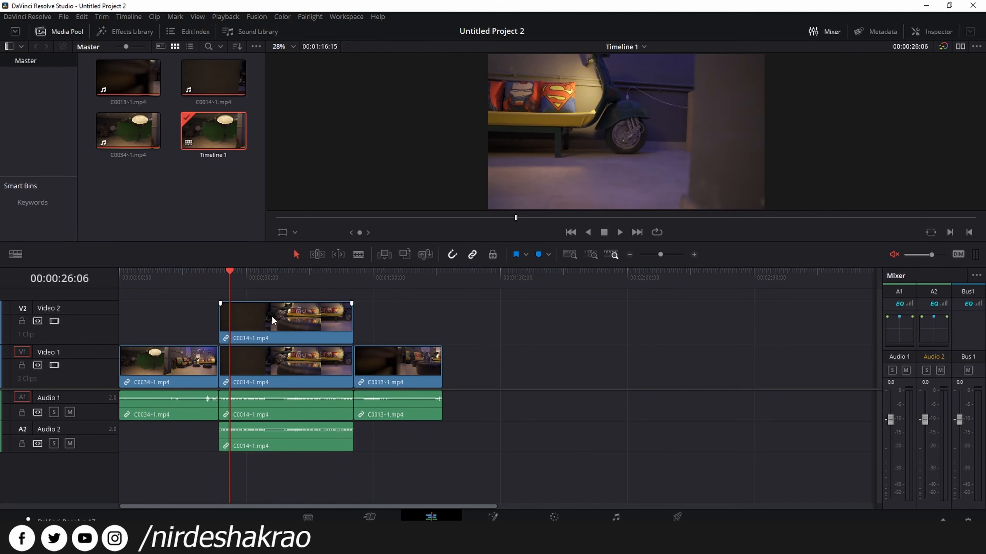
Turn position lock back on and try to move the clips on Video 1 and Video 2
left_click(312, 329)
left_click(432, 377)
left_click(396, 313)
left_click(492, 254)
left_click(439, 370)
left_click(292, 325)
left_click(320, 369)
left_click(396, 361)
left_click(299, 312)
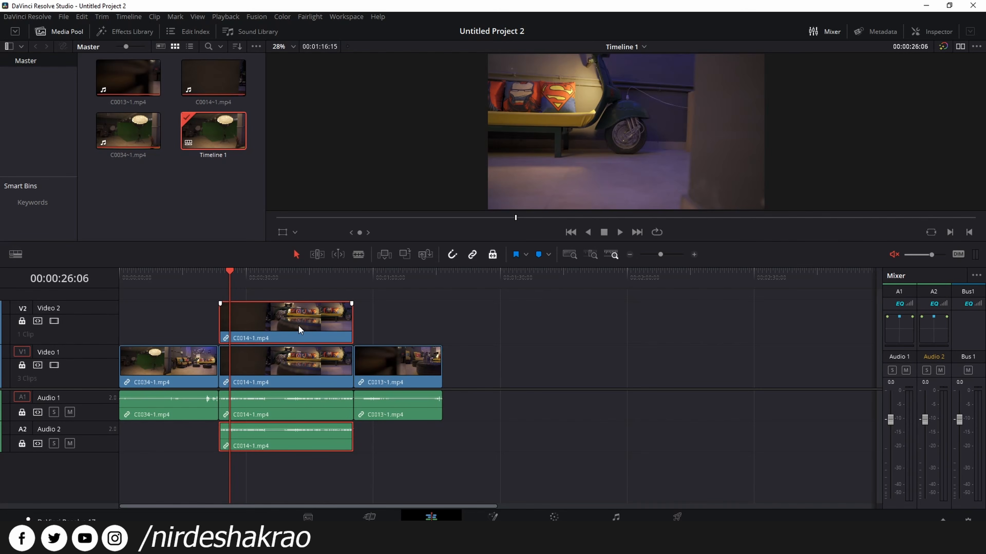
Trim both ends of the C0014~1.mp4 copy on Video 2 so that it starts at the playhead
left_click_drag(351, 325, 287, 320)
left_click_drag(220, 316, 319, 316)
left_click(398, 357)
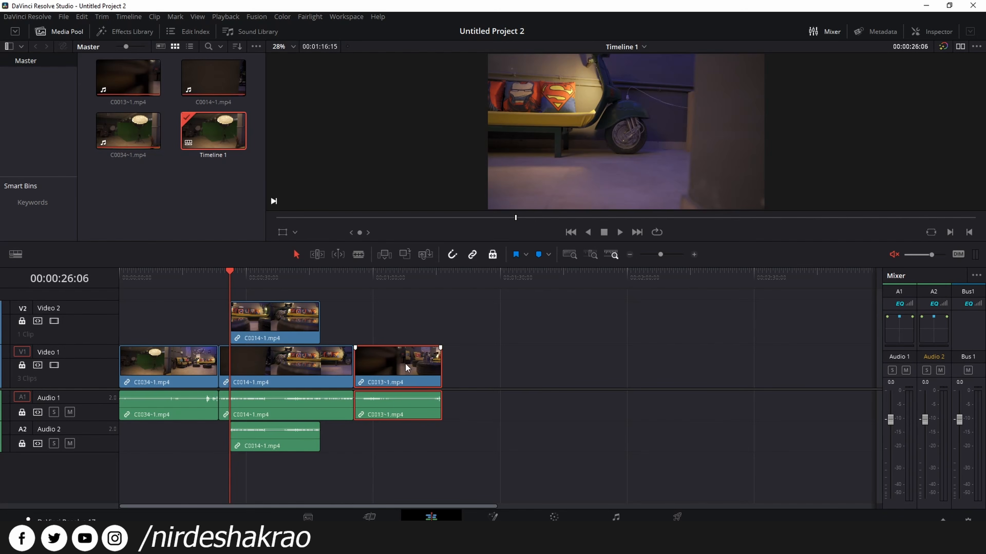
Trim the end of C0014~1.mp4 on Video 1 to match the copy above it, and undo the trim
left_click(243, 369)
left_click_drag(350, 369, 311, 372)
left_click(339, 367)
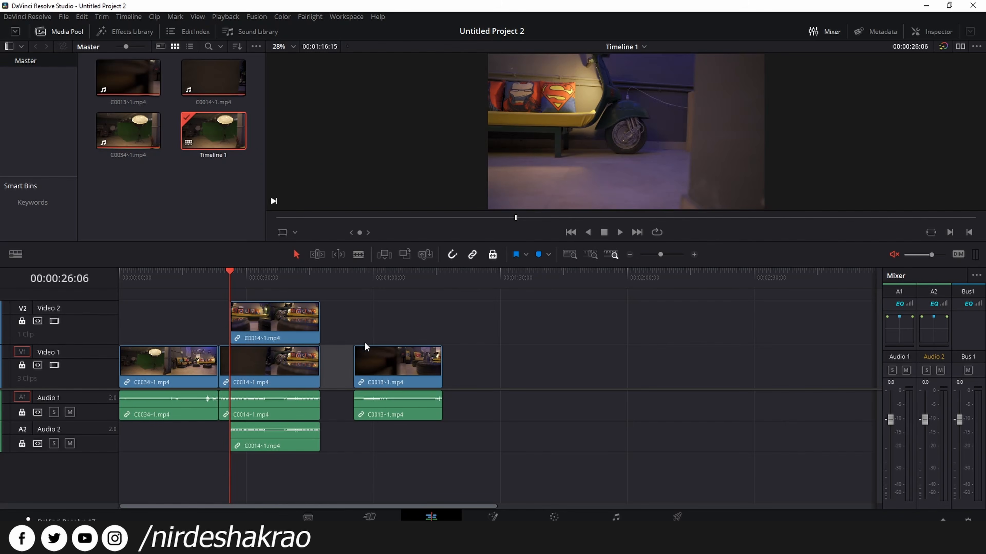
key("ctrl+z")
key("ctrl+z")
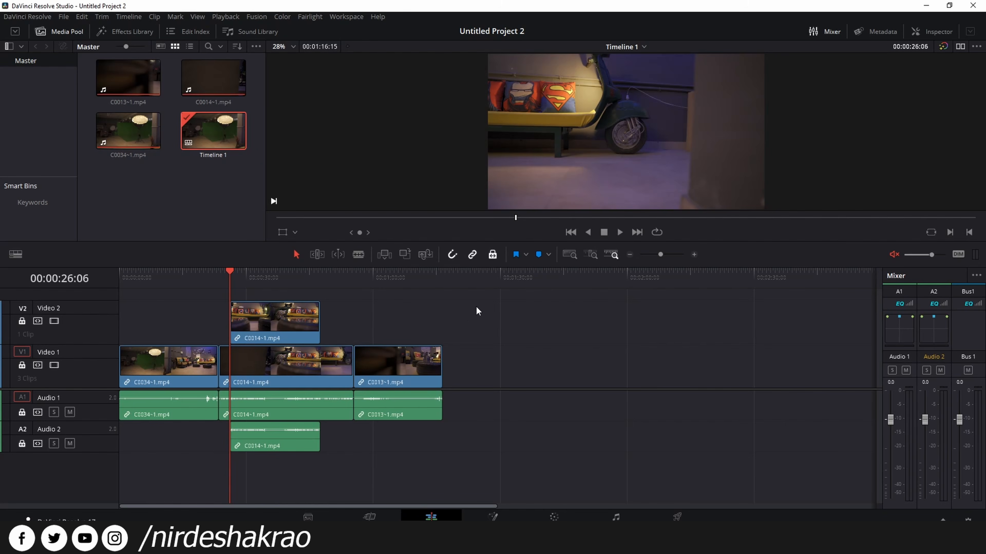
Lock only the Video 1 track instead of all clip positions, and try moving C0013~1.mp4 before undoing the move
left_click(495, 255)
left_click(22, 366)
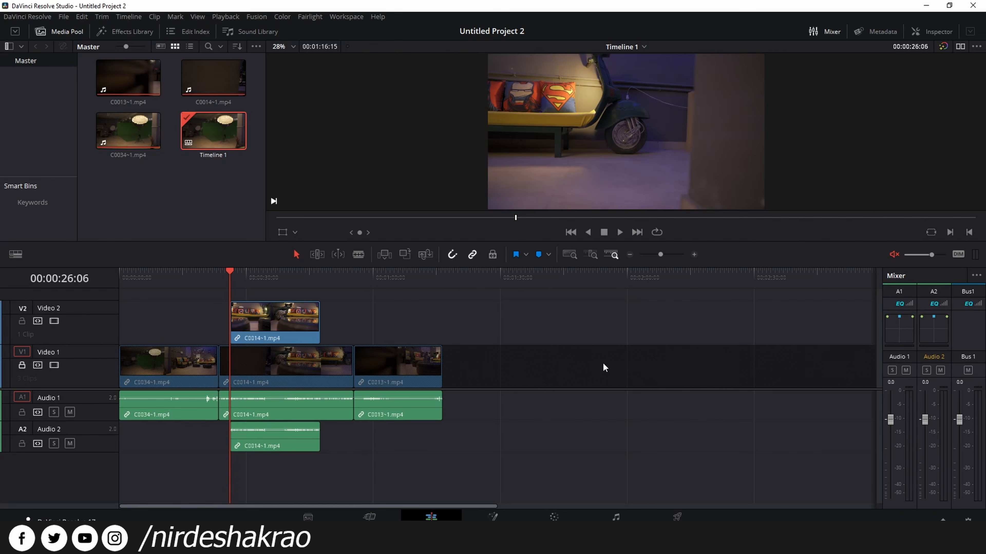
left_click_drag(406, 361, 470, 404)
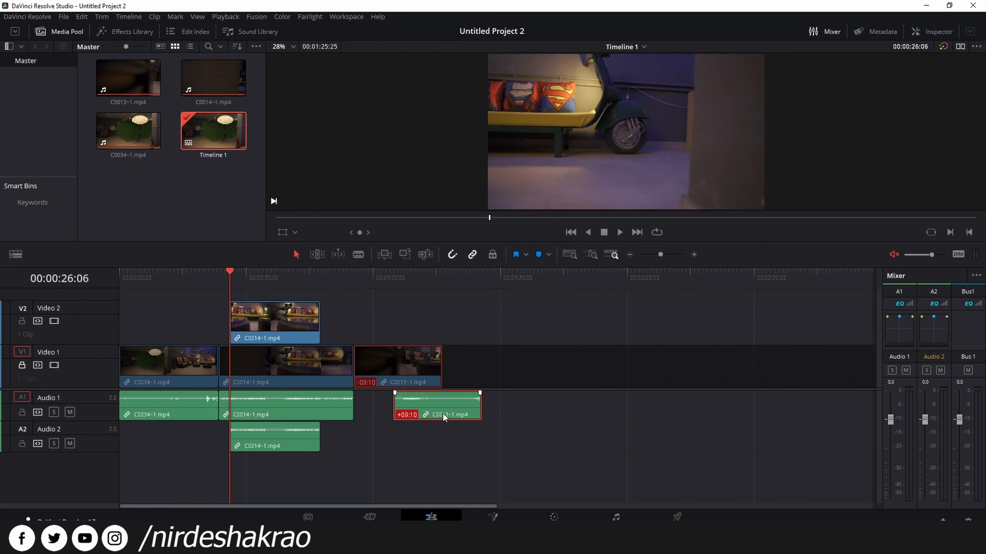
key("ctrl+z")
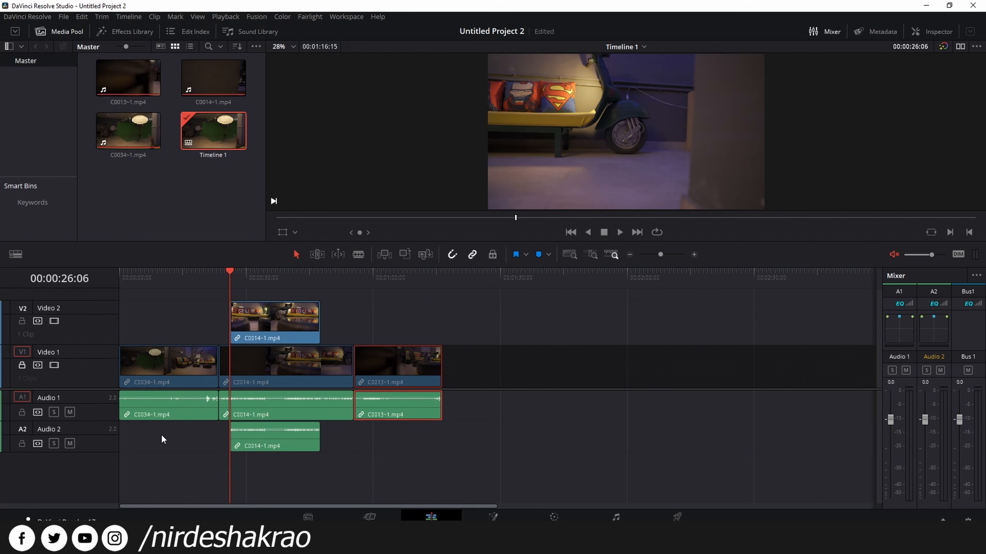
Lock the Audio 1 track as well, and shorten the C0014~1.mp4 copy on Video 2
left_click(22, 412)
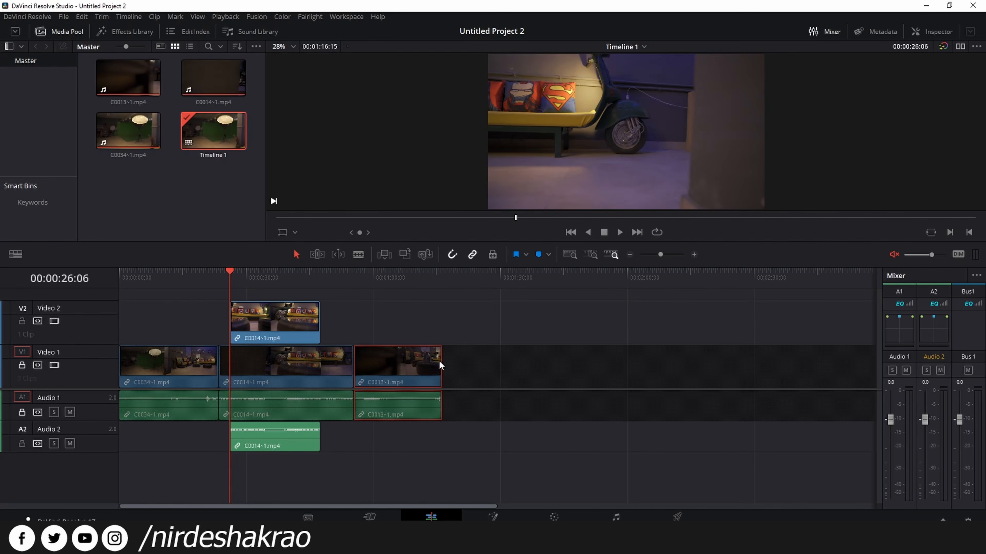
left_click(295, 318)
mouse_move(278, 330)
left_mouse_down()
mouse_move(340, 329)
mouse_move(283, 324)
left_mouse_up()
left_click(422, 369)
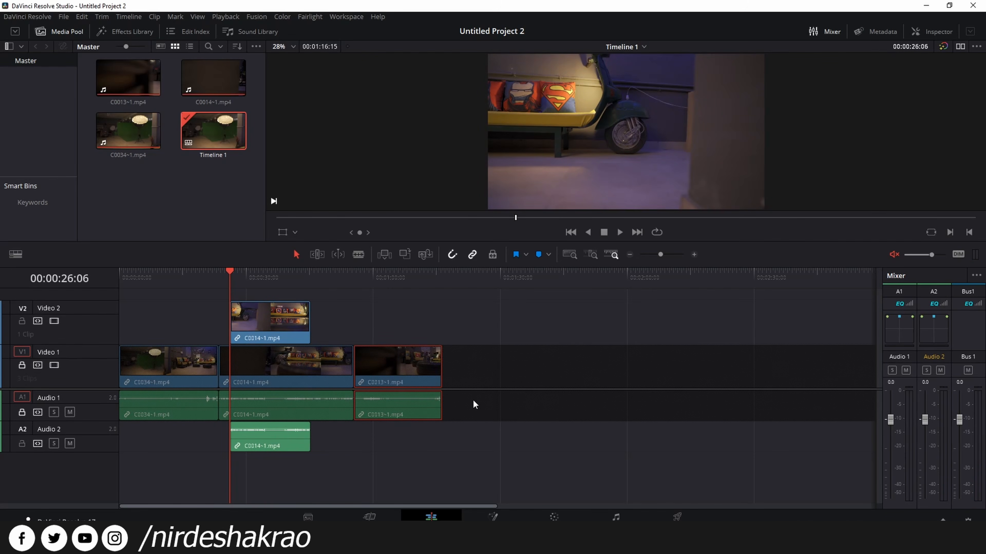
Unlock the Video 1 and Audio 1 tracks
left_click(22, 365)
left_click(22, 412)
left_click_drag(545, 313, 280, 485)
left_click(541, 380)
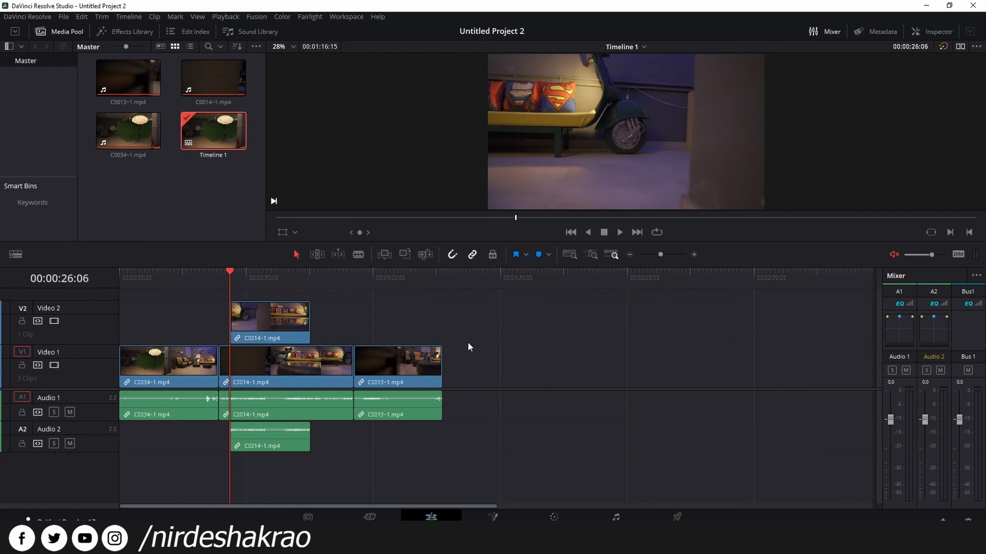
Turn on position lock for the whole timeline, and try to move and trim the C0014~1.mp4 copy on Video 2
left_click(492, 254)
left_click_drag(270, 328, 293, 328)
left_click_drag(233, 318, 362, 311)
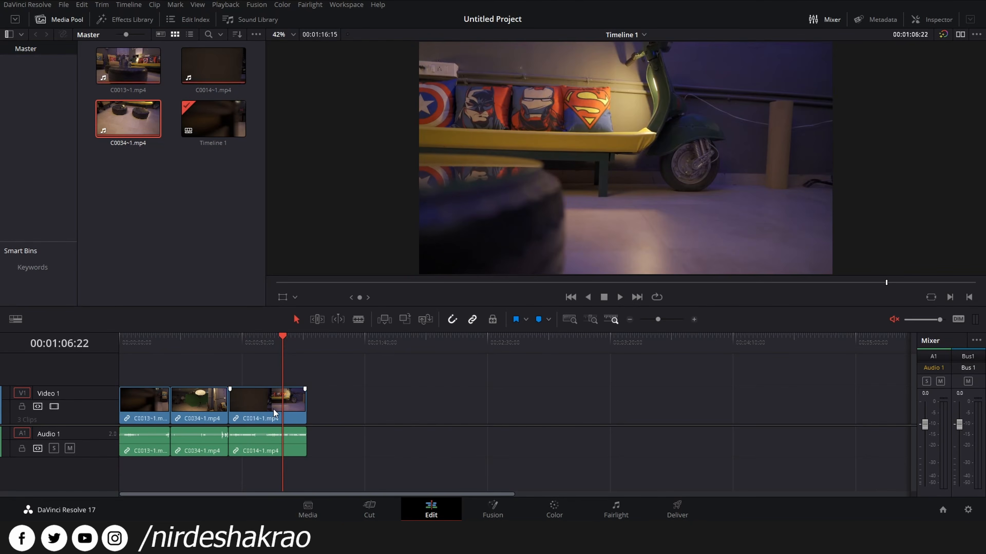
Disable the Video 1 track in Untitled Project and enable it again
left_click(274, 411)
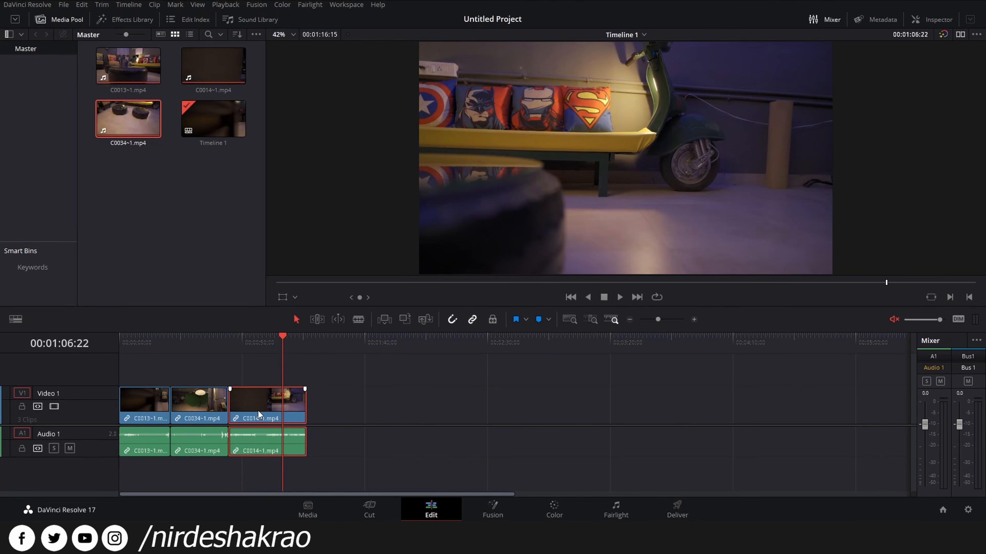
left_click(56, 407)
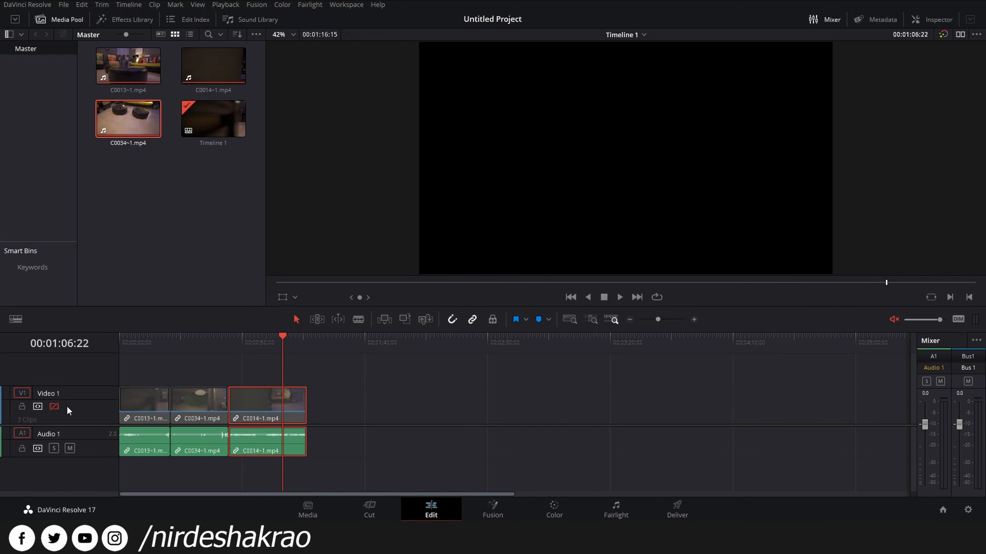
left_click(53, 406)
Duplicate C0034~1.mp4 onto a new Video 2 track directly above itself, and undo the duplication
left_click(186, 398)
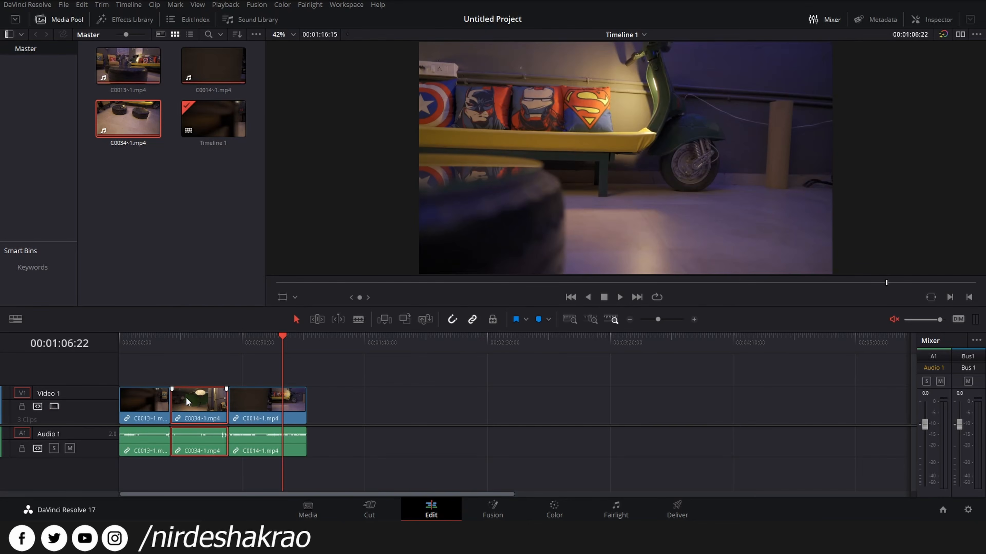
left_click_drag(205, 406, 204, 365)
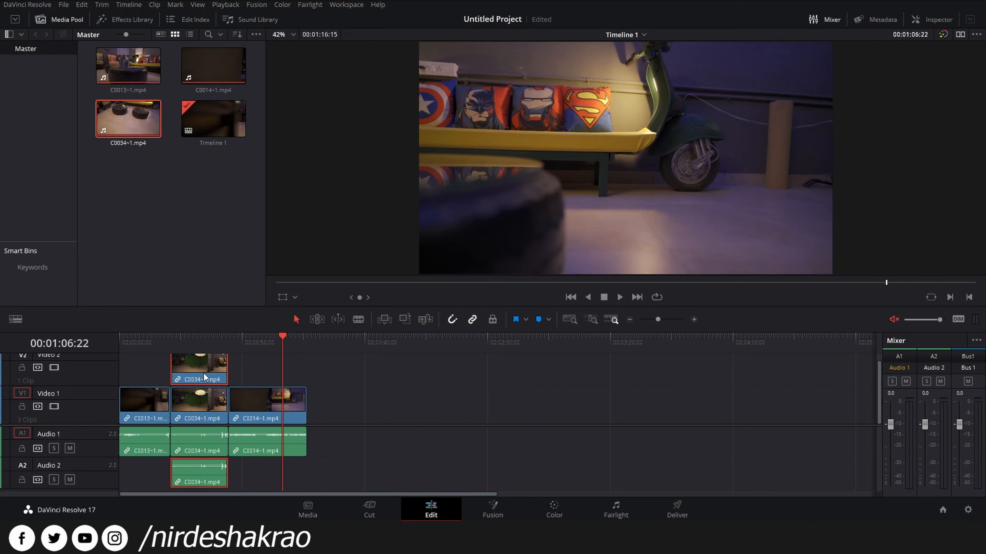
key("ctrl+z")
Copy C0034~1.mp4 and paste it at about 00:01:41:26 after a gap, and undo the paste
left_click(199, 400)
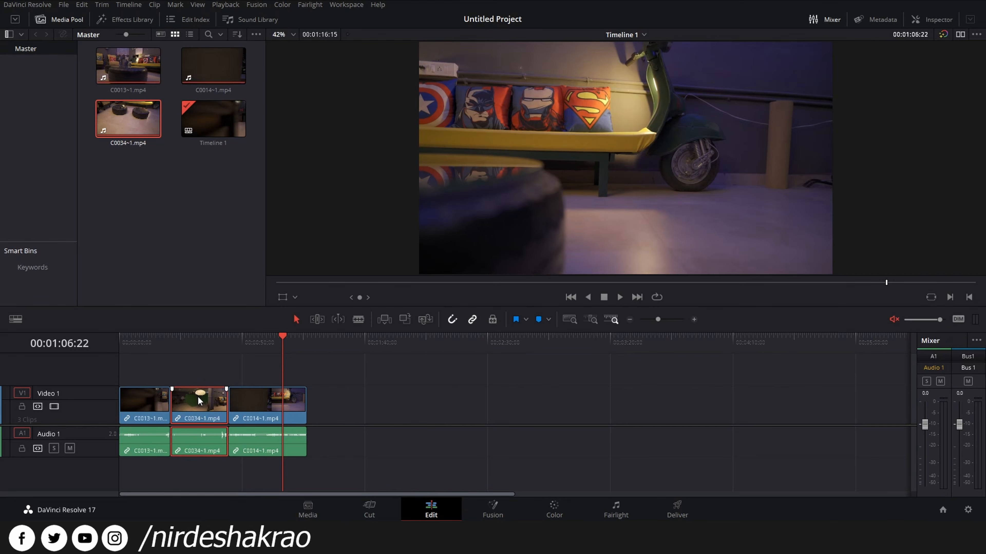
left_click(369, 344)
key("ctrl+v")
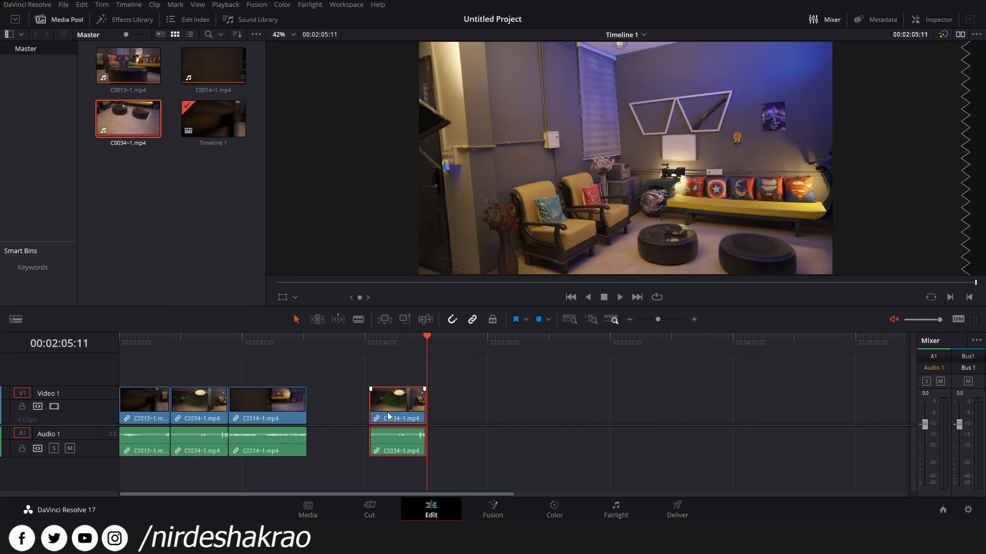
key("ctrl+z")
Duplicate C0034~1.mp4 onto Video 2 above the end of C0014~1.mp4, and put the playhead over the copy at 00:01:00:20
left_click(201, 406)
key("End")
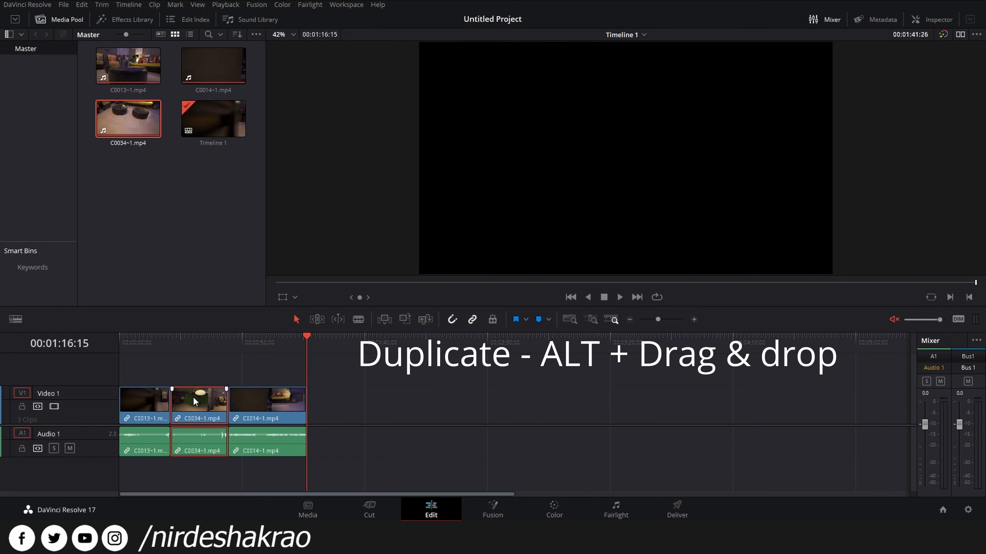
left_click_drag(195, 406, 268, 347)
left_click(405, 352)
left_click(395, 361)
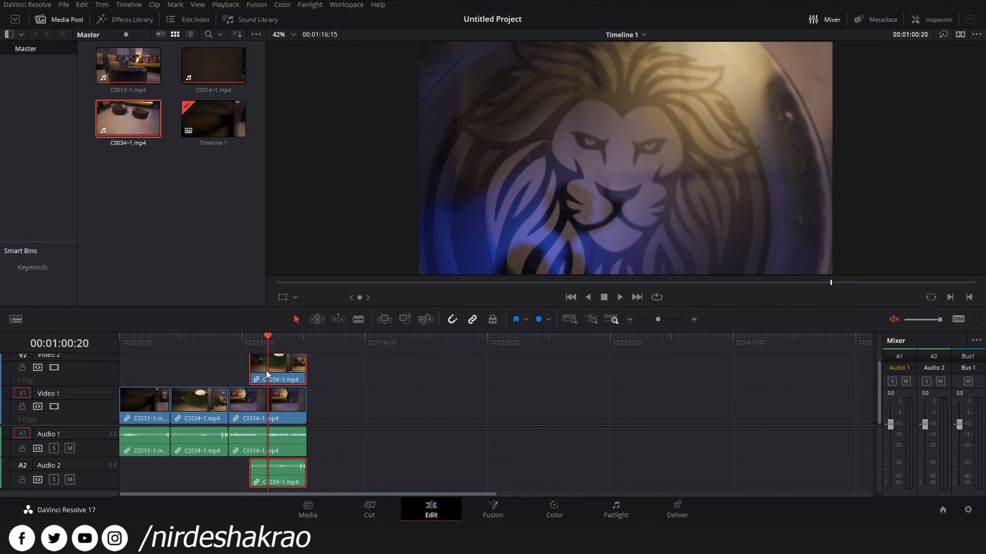
Toggle the Video 2 track off and on repeatedly, ending with it enabled, and disable the Video 1 track
left_click(55, 367)
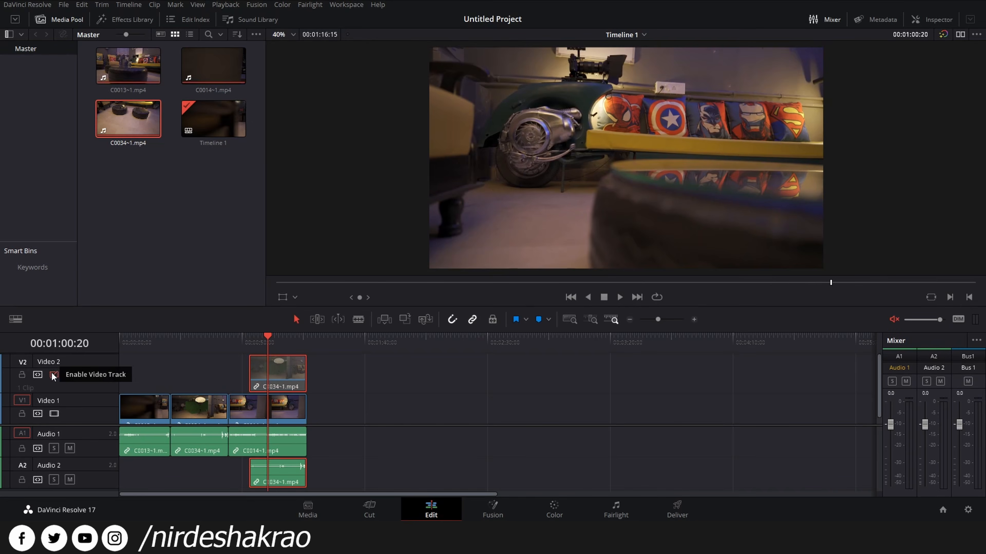
left_click(53, 374)
left_click(53, 375)
left_click(53, 374)
left_click(54, 374)
left_click(53, 375)
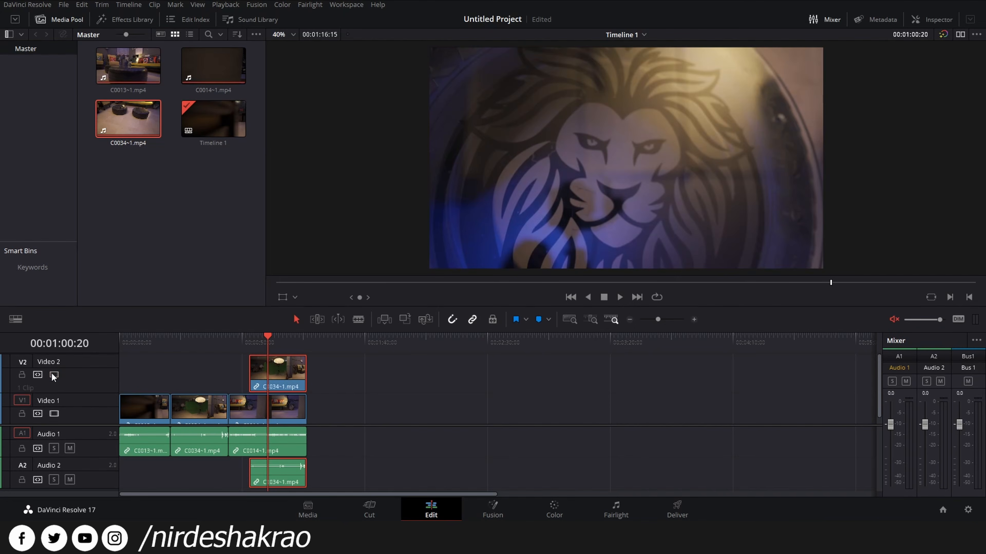
left_click(54, 414)
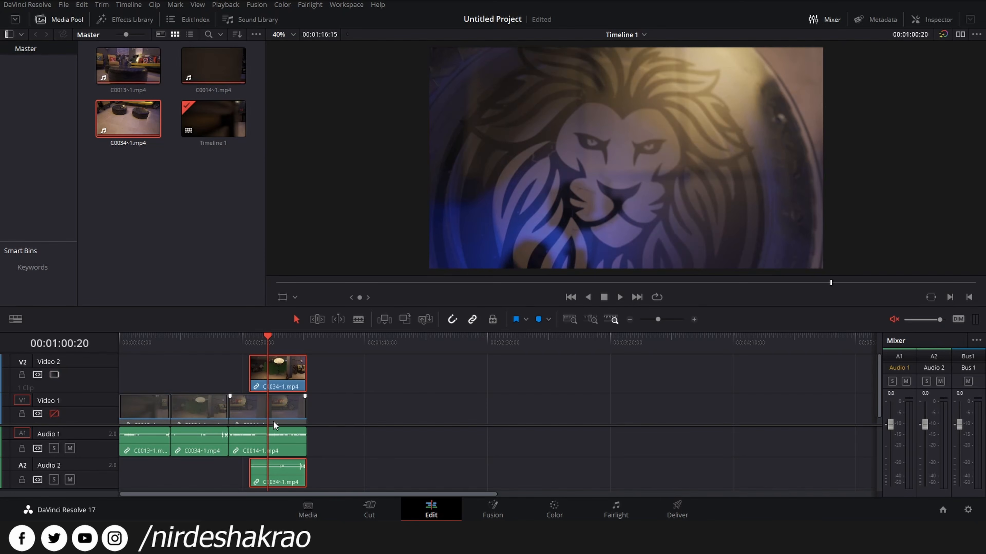
Disable Video 2, re-enable both the Video 1 and Video 2 tracks, and check the picture around 00:01:01:09
mouse_move(260, 336)
left_mouse_down()
mouse_move(281, 338)
mouse_move(249, 335)
left_mouse_up()
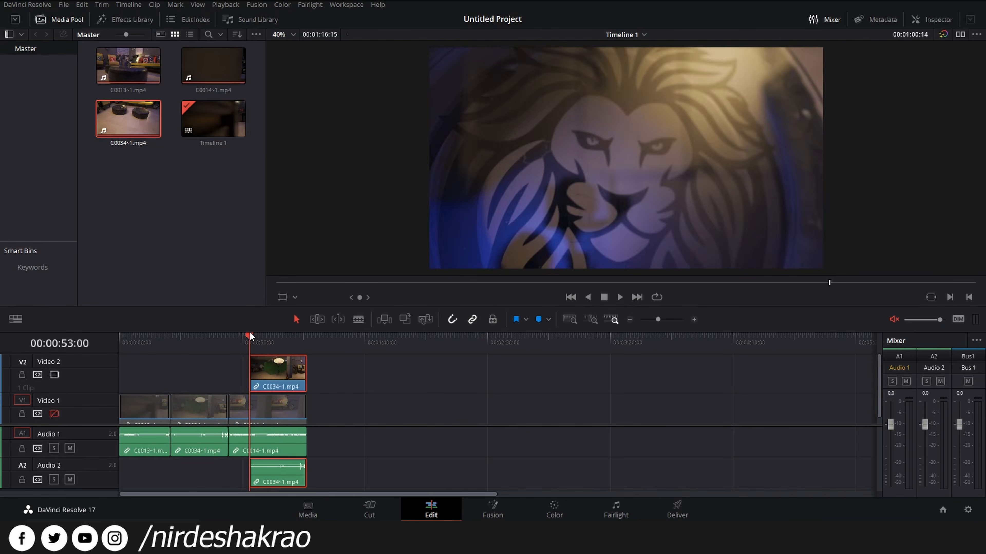
left_click(268, 335)
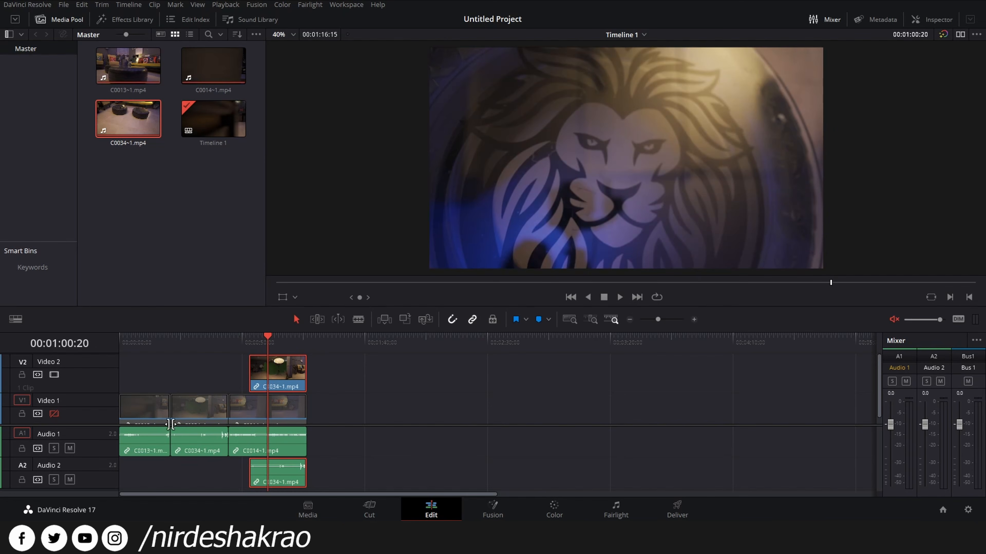
left_click(54, 374)
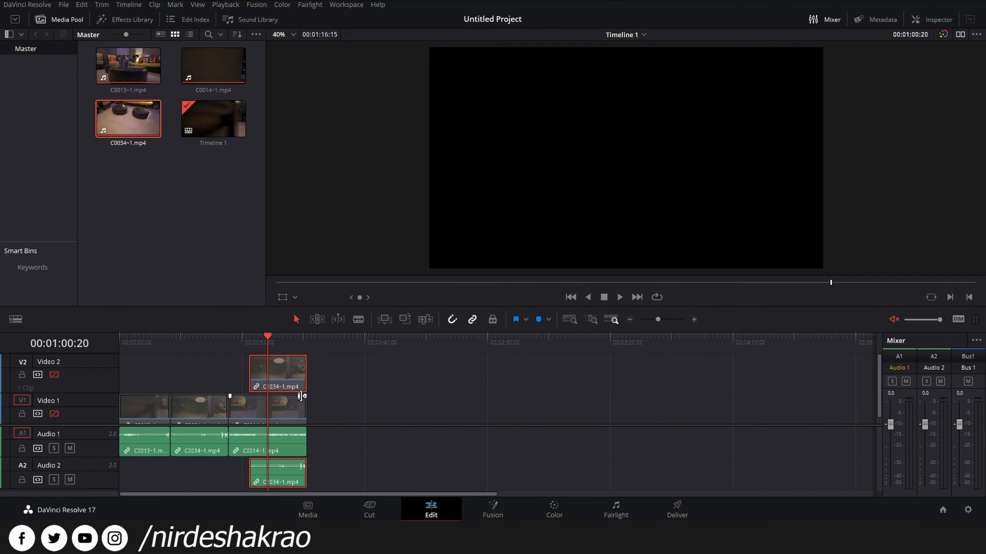
left_click(53, 414)
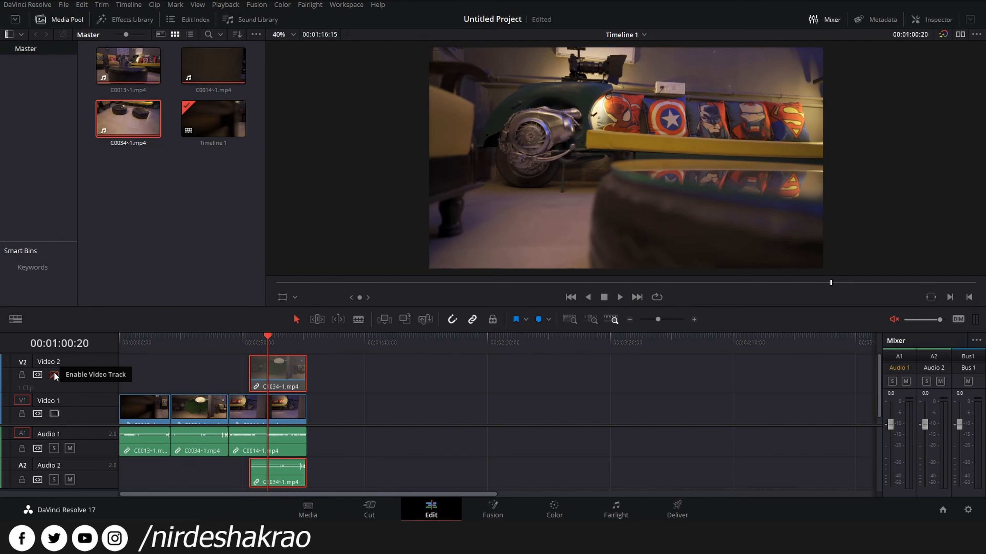
left_click(54, 375)
left_click_drag(274, 343, 269, 344)
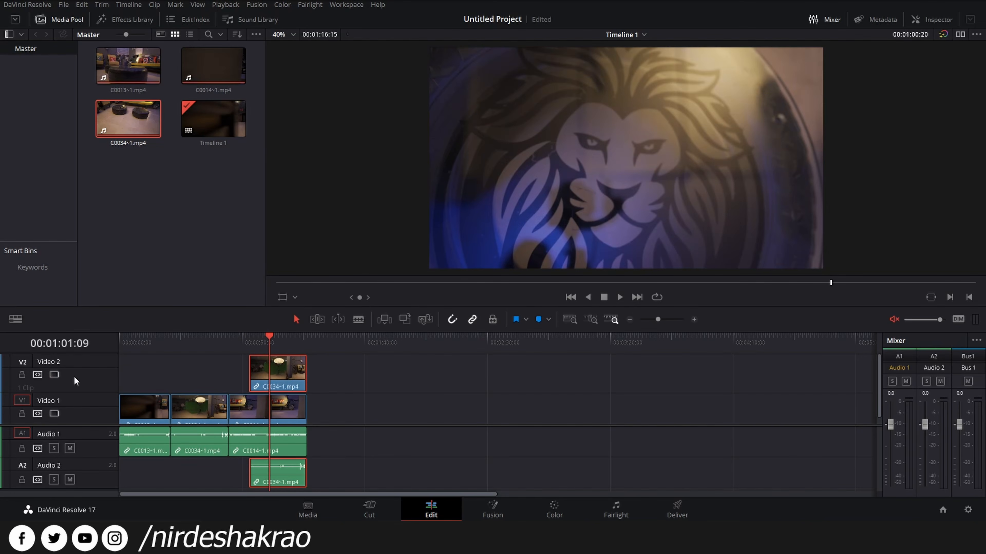
Delete the C0034~1.mp4 copy from Video 2 and put the playhead at 00:01:00:20
scroll(73, 402, "down", 1)
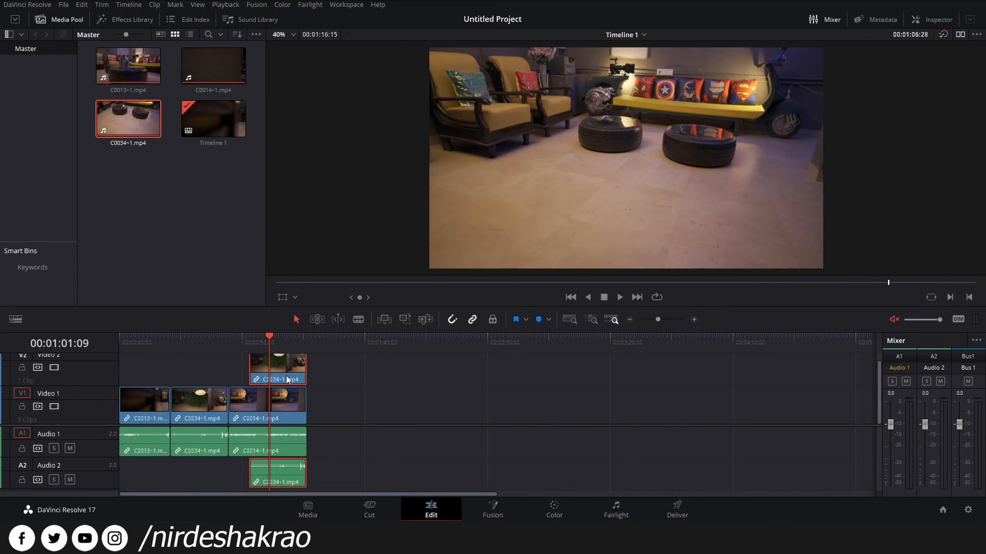
key("Delete")
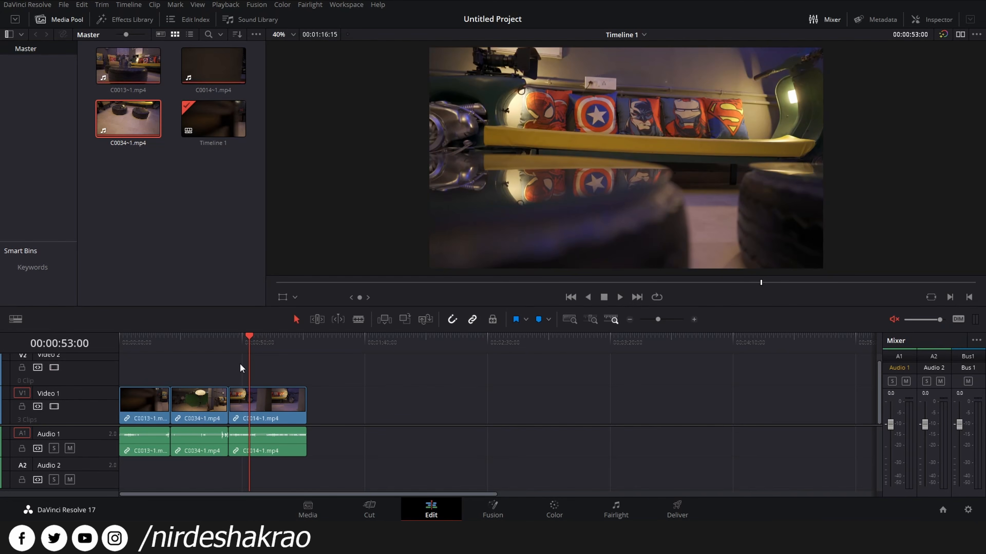
left_click(269, 340)
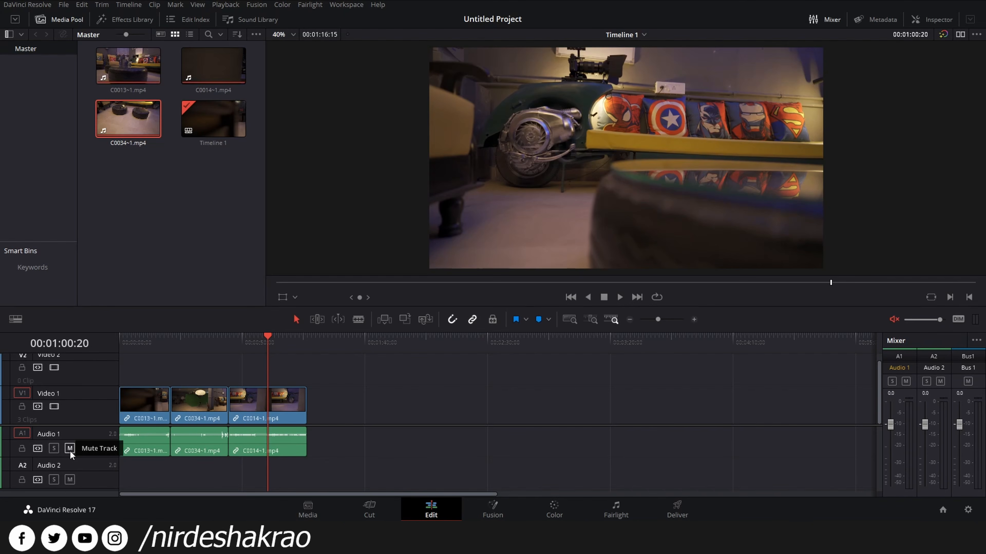
Mute and unmute the Audio 1 track, and switch its solo on and off
left_click(71, 449)
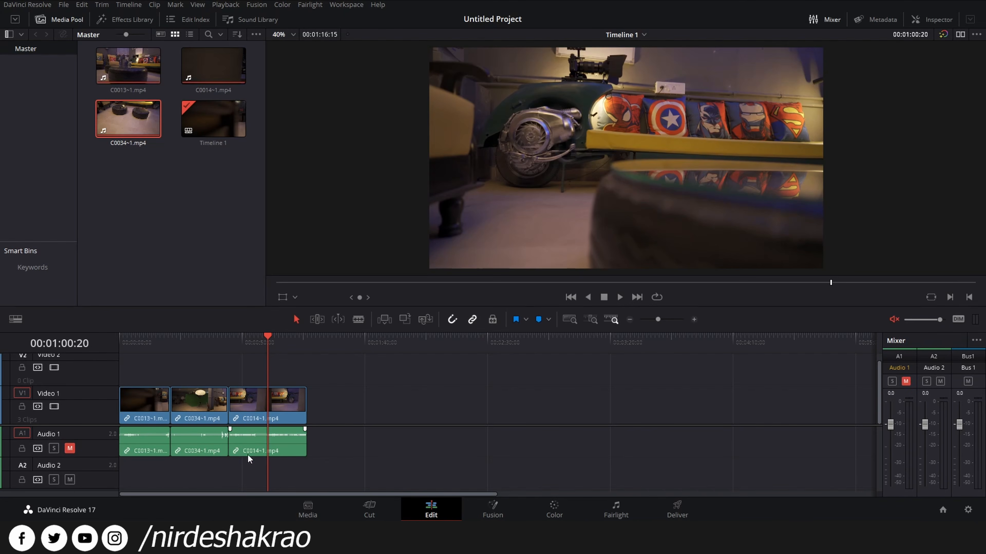
left_click(69, 449)
left_click(54, 449)
left_click(54, 448)
Select C0014~1.mp4 on Video 1 and put the playhead inside it at 00:00:57:14
left_click_drag(379, 379, 105, 459)
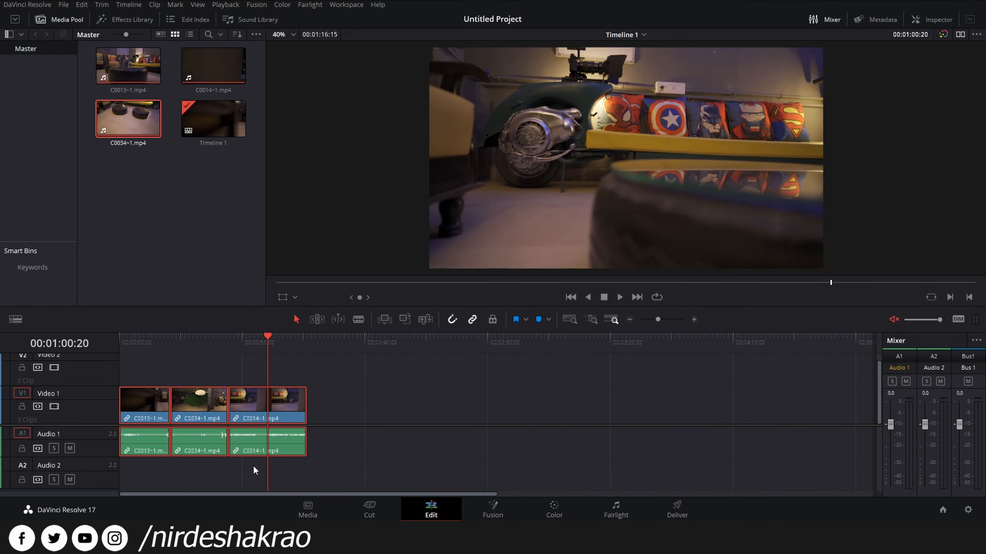
scroll(253, 466, "up", 6)
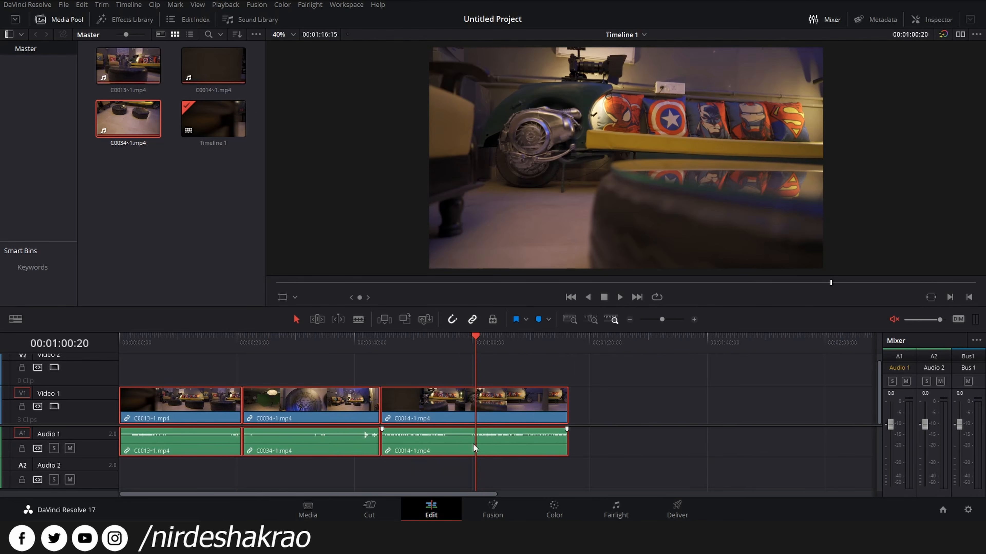
scroll(473, 445, "up", 1)
left_click_drag(378, 496, 275, 494)
left_click(364, 476)
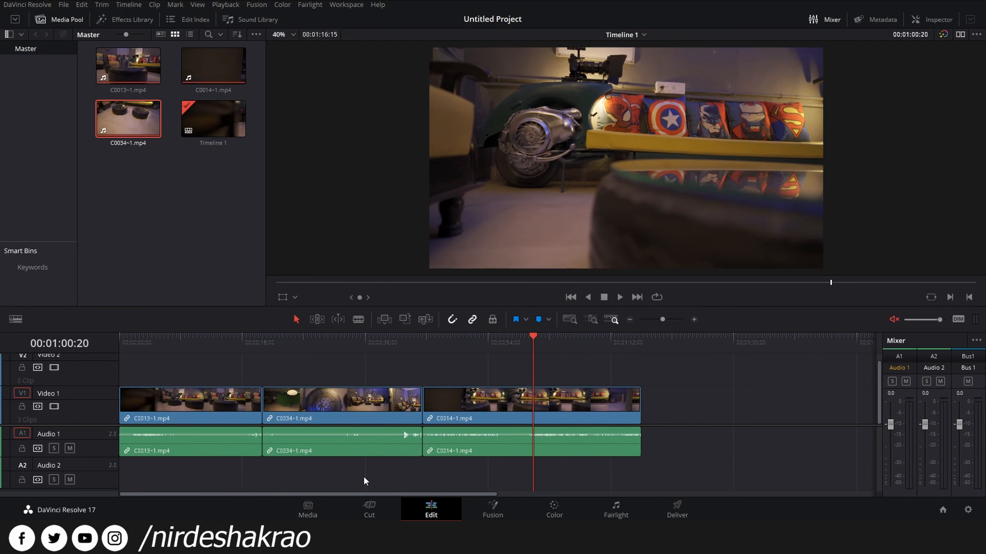
left_click(406, 413)
left_click(473, 406)
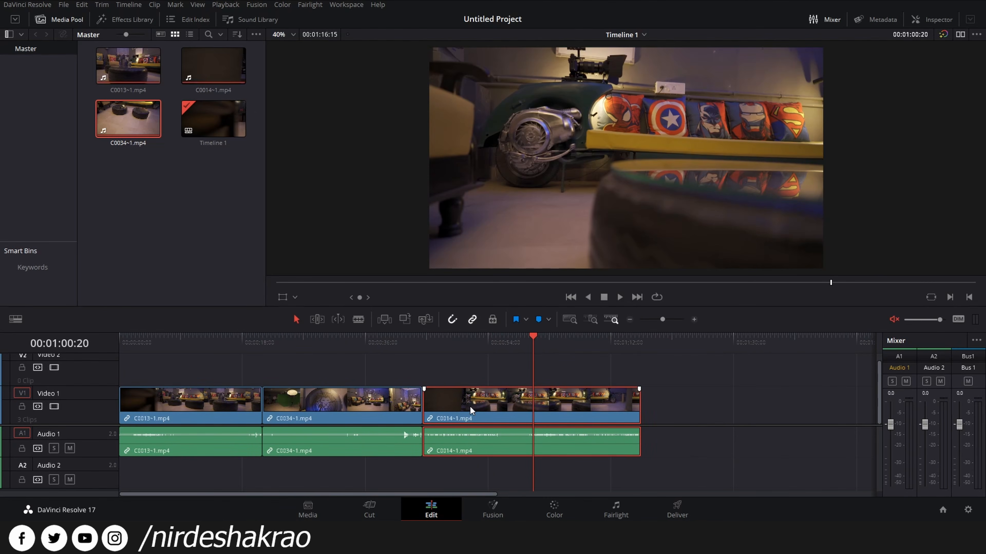
left_click_drag(497, 339, 485, 347)
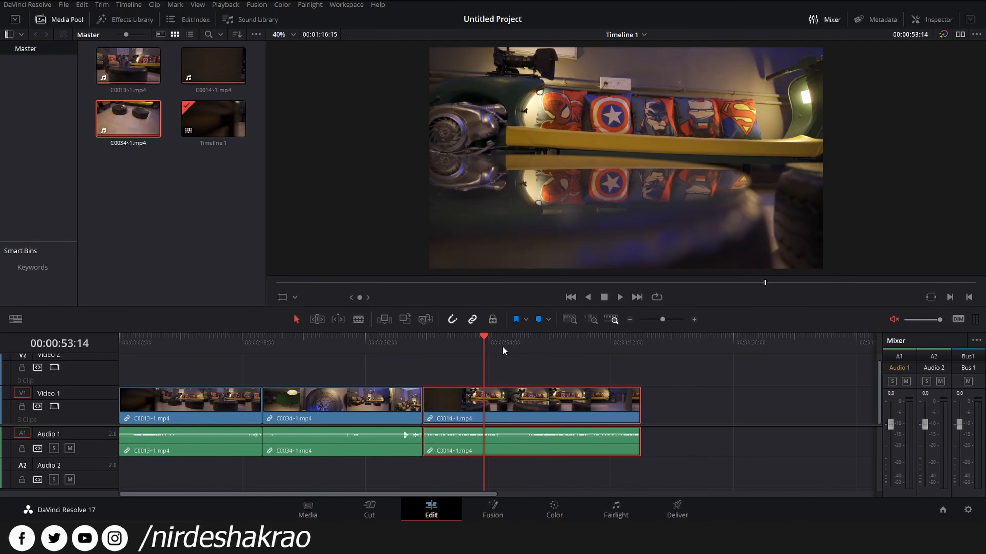
left_click(502, 346)
left_click(511, 345)
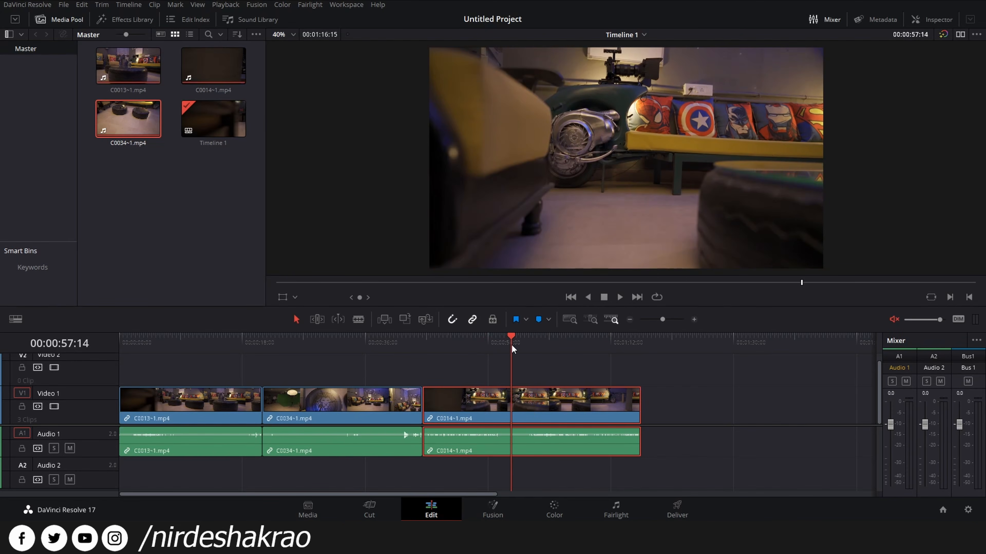
Open the Inspector for C0014~1.mp4 and go through its video and audio settings, ending on the video settings
left_click(927, 20)
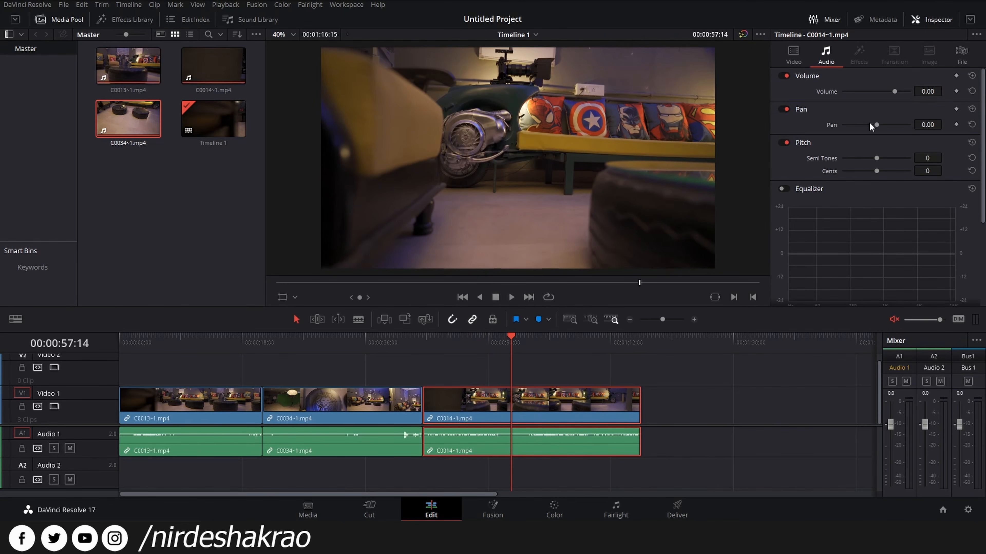
left_click(793, 58)
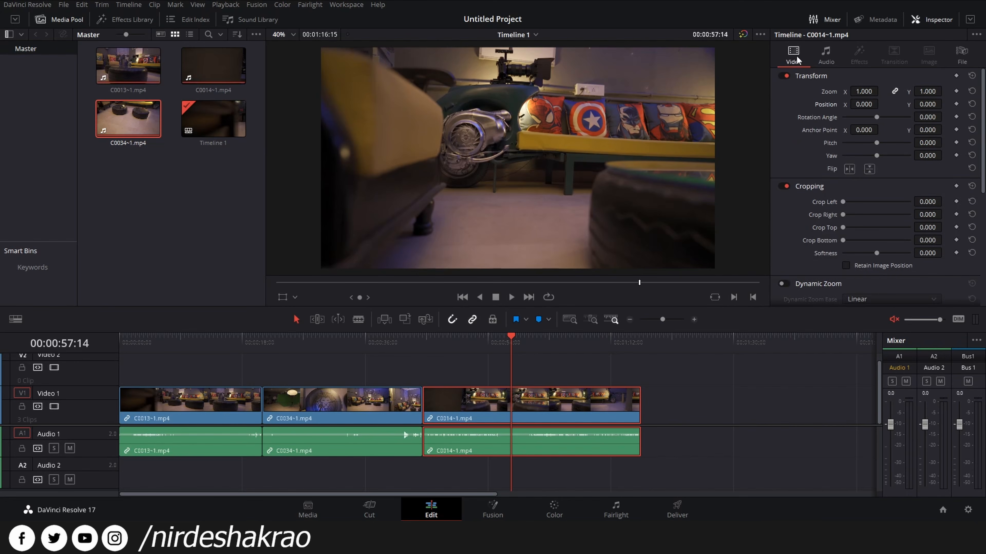
left_click(826, 57)
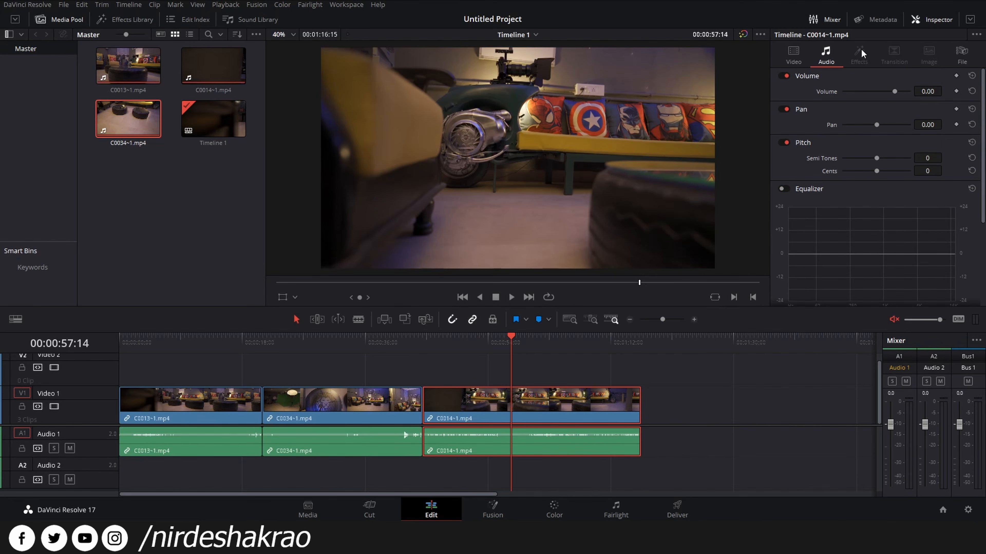
left_click(792, 56)
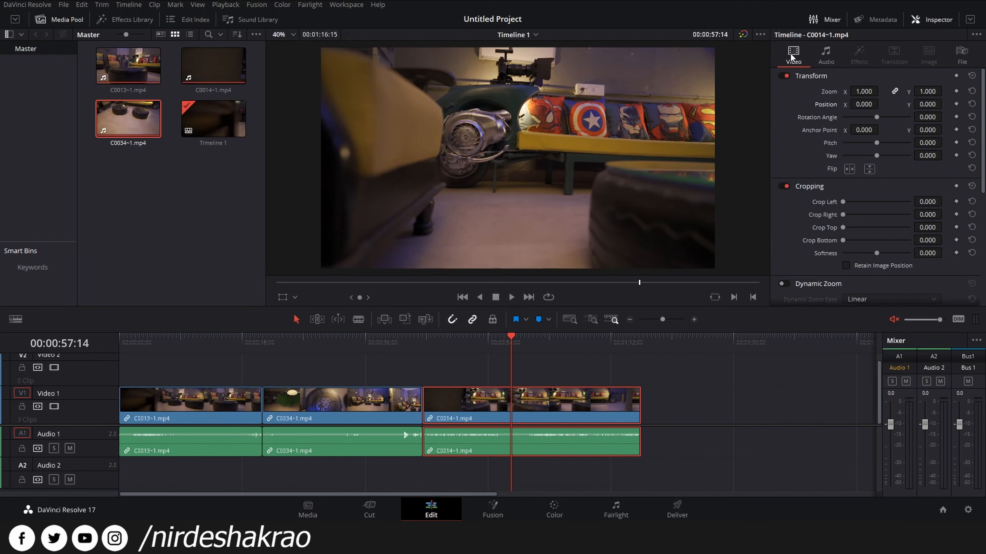
Try transform changes on C0014~1.mp4, including a rotation angle of -8.240, and undo them
left_click_drag(865, 93, 876, 118)
key("ctrl+z")
key("ctrl+z")
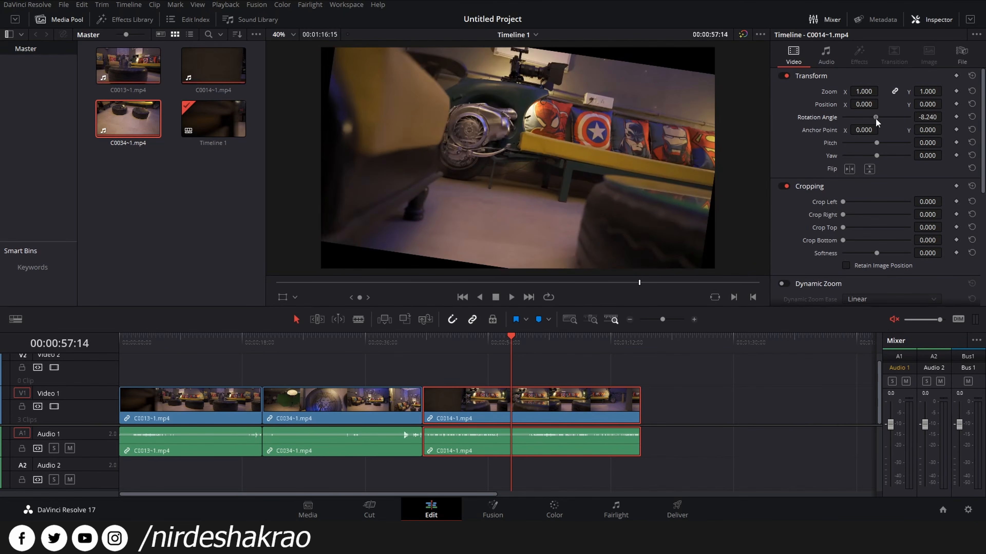
key("ctrl+z")
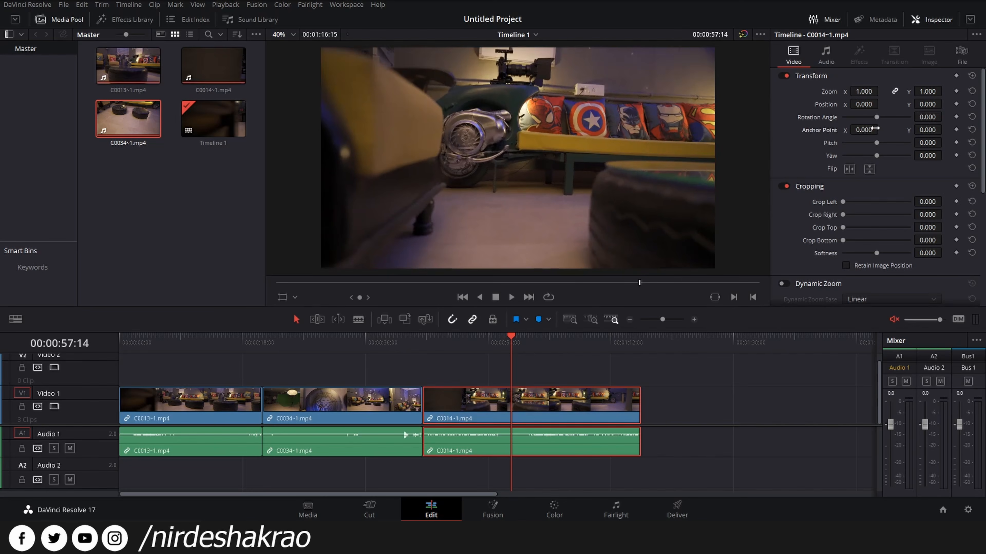
Try changing the pitch and yaw of C0014~1.mp4, and undo the changes
left_click_drag(877, 143, 853, 156)
key("ctrl+z")
key("ctrl+z")
Flip C0014~1.mp4 horizontally and back repeatedly, and try its crop settings, leaving Crop Left and Crop Right at 0
left_click(848, 169)
left_click(848, 169)
left_click(849, 169)
left_click(849, 169)
left_click_drag(844, 202, 773, 216)
scroll(808, 254, "down", 3)
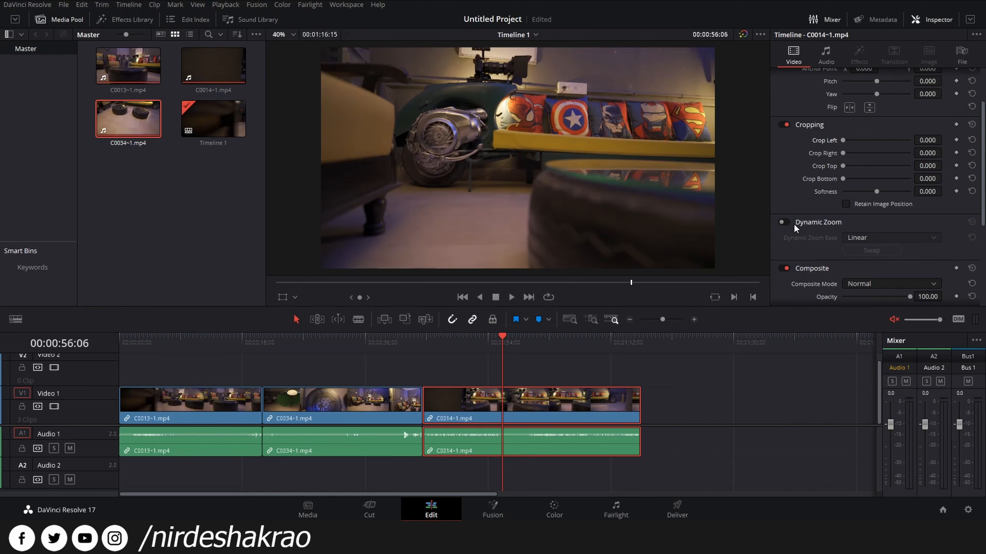
Play a short part of C0014~1.mp4, stop, and put the playhead at 00:00:59:19
left_click_drag(502, 347, 548, 365)
key("space")
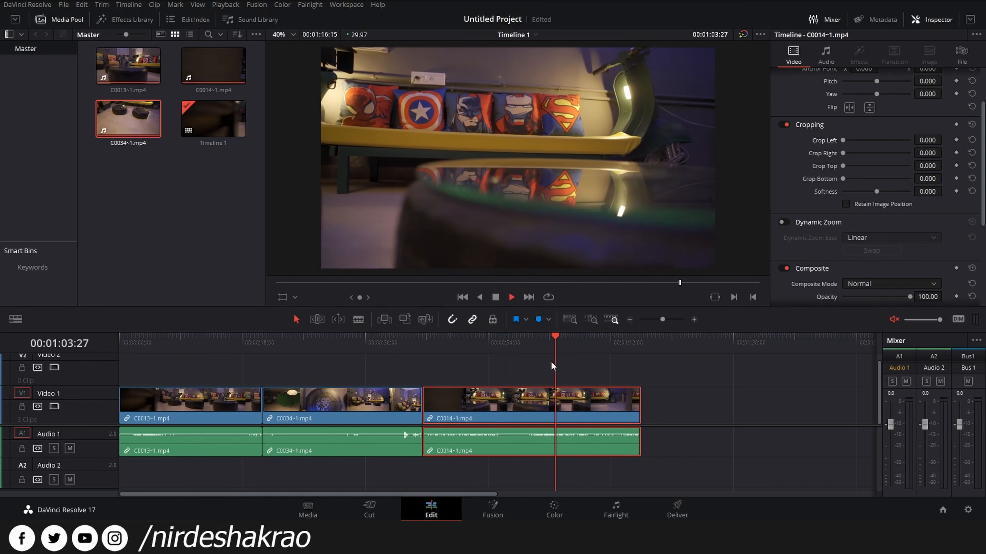
key("space")
left_click(527, 351)
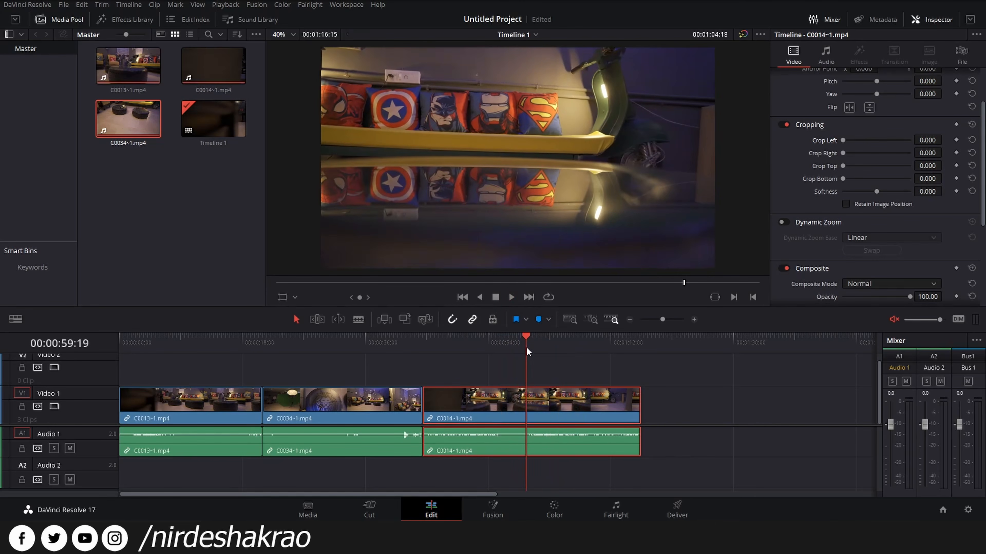
Deselect C0014~1.mp4, split it at the playhead at 00:00:59:19, and undo the split
left_click(563, 374)
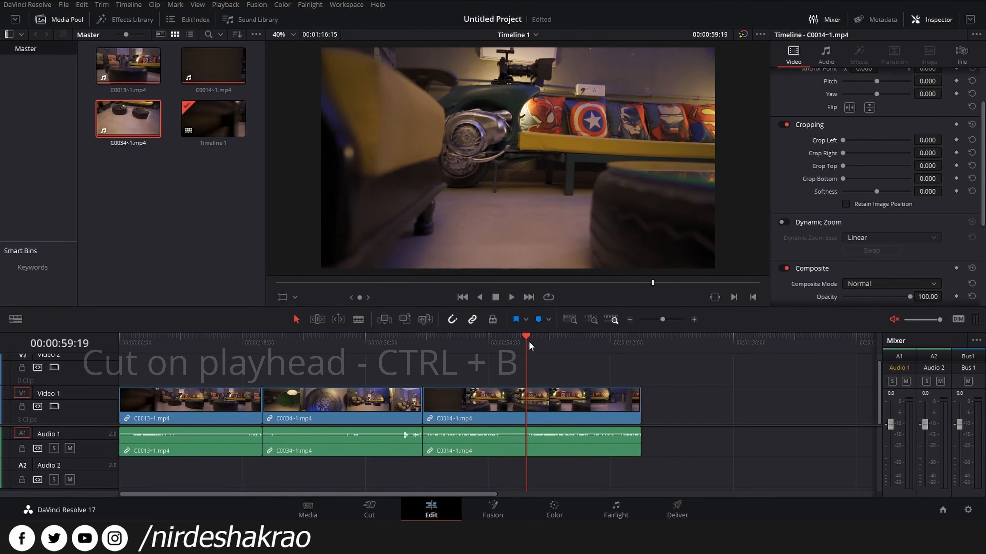
key("ctrl+b")
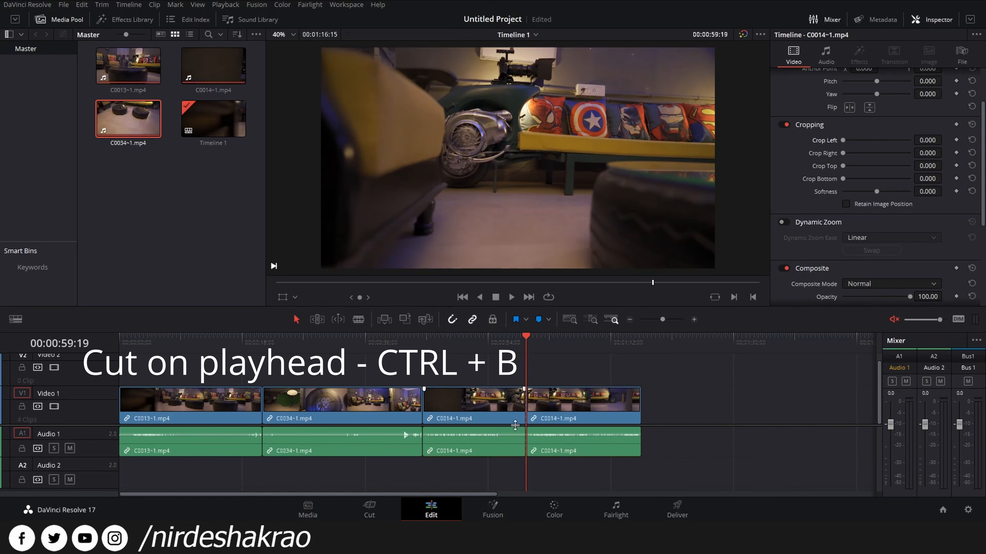
key("ctrl+z")
Duplicate C0034~1.mp4 onto Video 2 above the middle of C0014~1.mp4, and clear the selection
left_click_drag(386, 410, 564, 373)
left_click(693, 371)
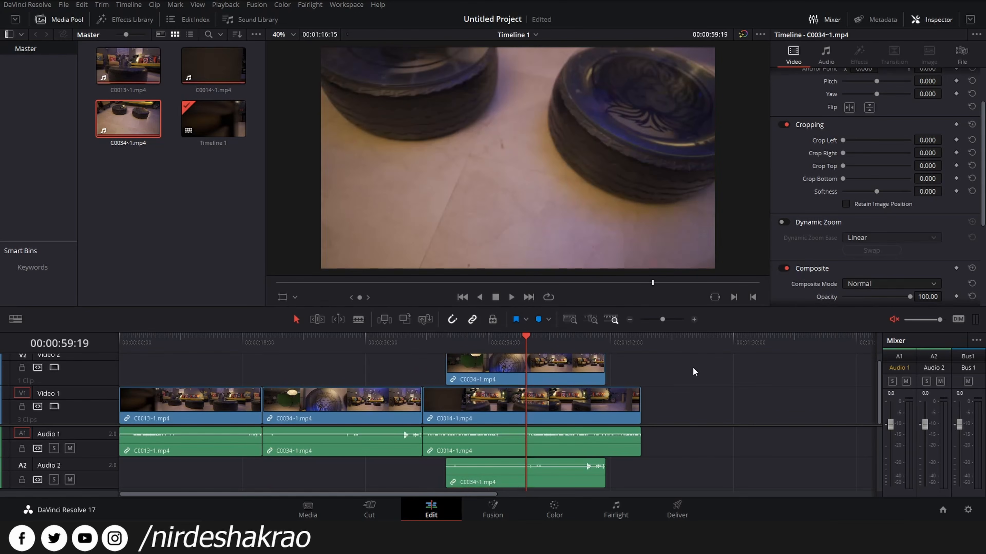
Split the clips on all tracks at 00:00:59:19, try moving the parts after the cut, and undo everything
key("ctrl+b")
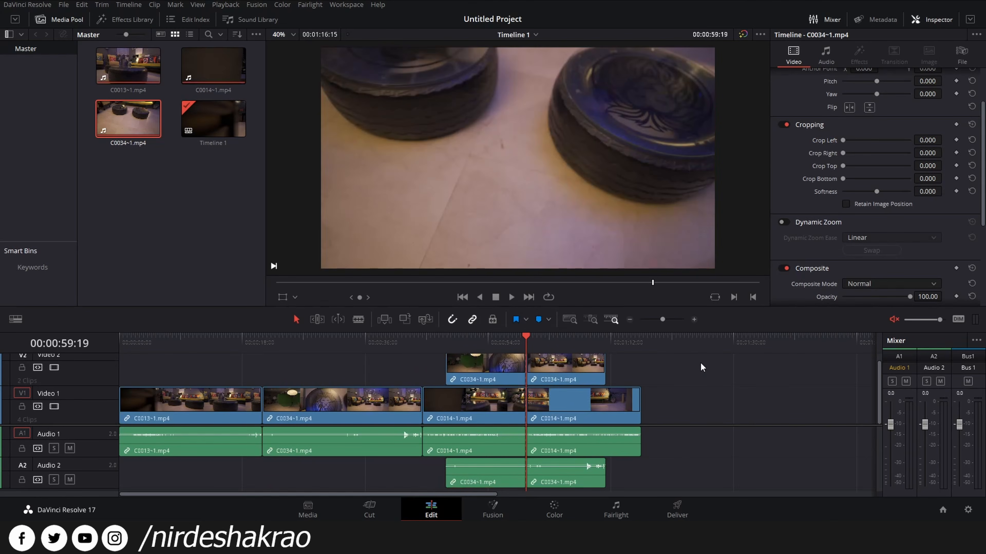
left_click_drag(707, 367, 518, 497)
left_click_drag(580, 389, 656, 387)
key("ctrl+z")
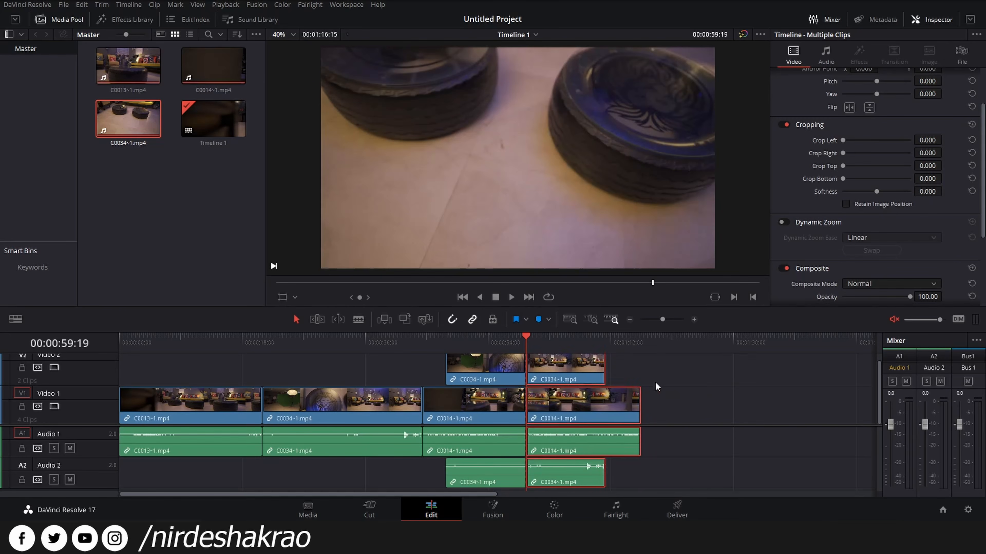
Put the playhead over the stacked clips at 00:00:59:28
mouse_move(529, 346)
left_mouse_down()
mouse_move(512, 345)
mouse_move(530, 348)
left_mouse_up()
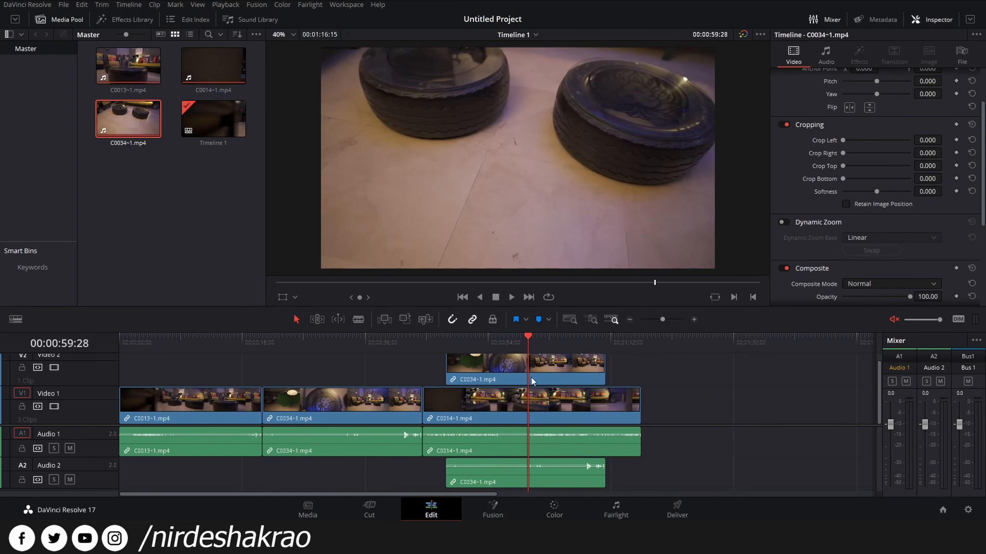
Split only the selected C0014~1.mp4 at the playhead, move its second part to leave a gap, and undo both changes
left_click(559, 405)
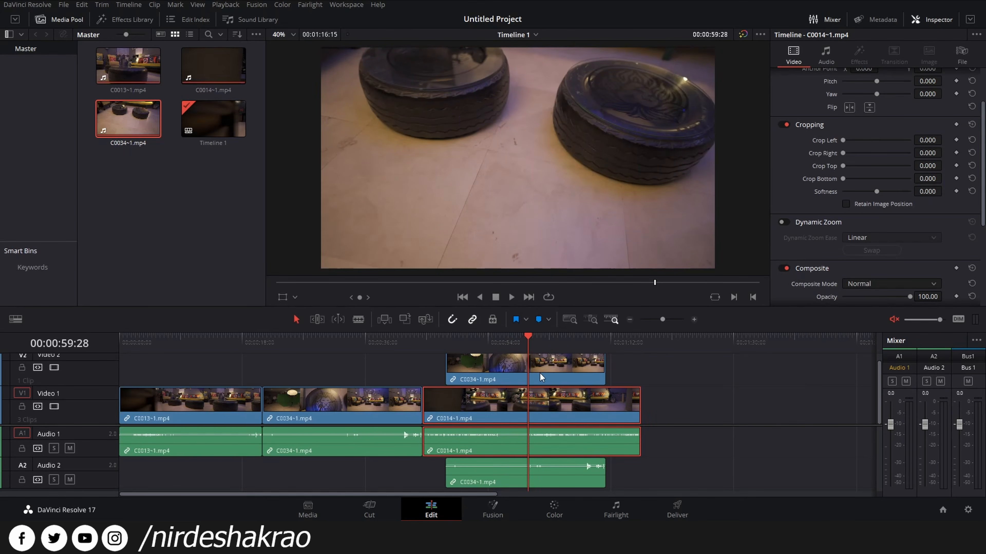
key("ctrl+b")
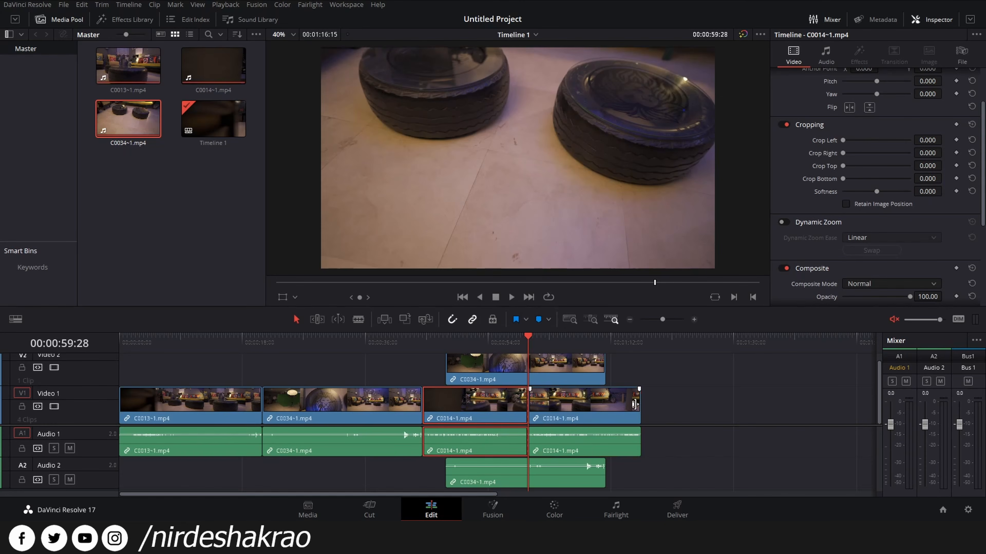
left_click_drag(570, 409, 606, 408)
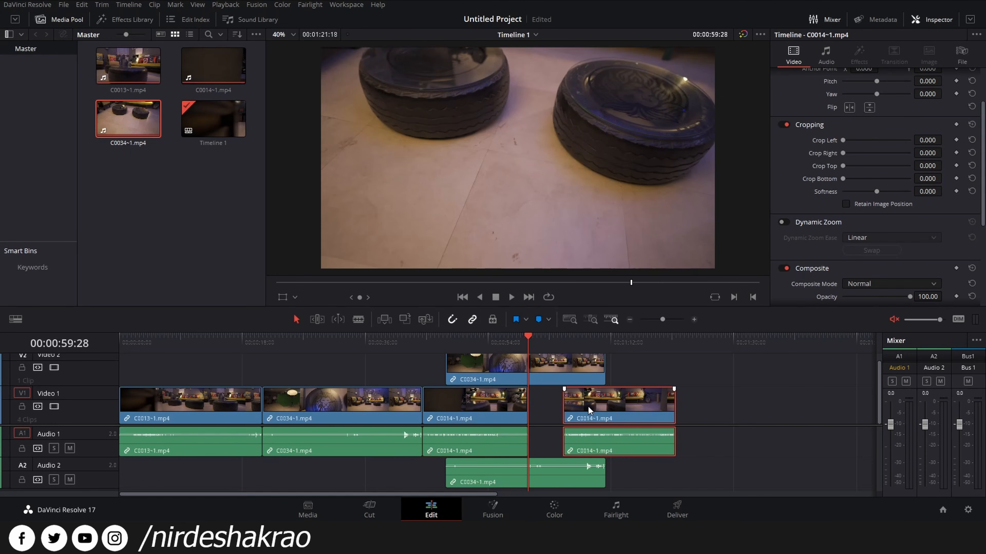
key("ctrl+z")
key("ctrl+z")
key("ctrl+z")
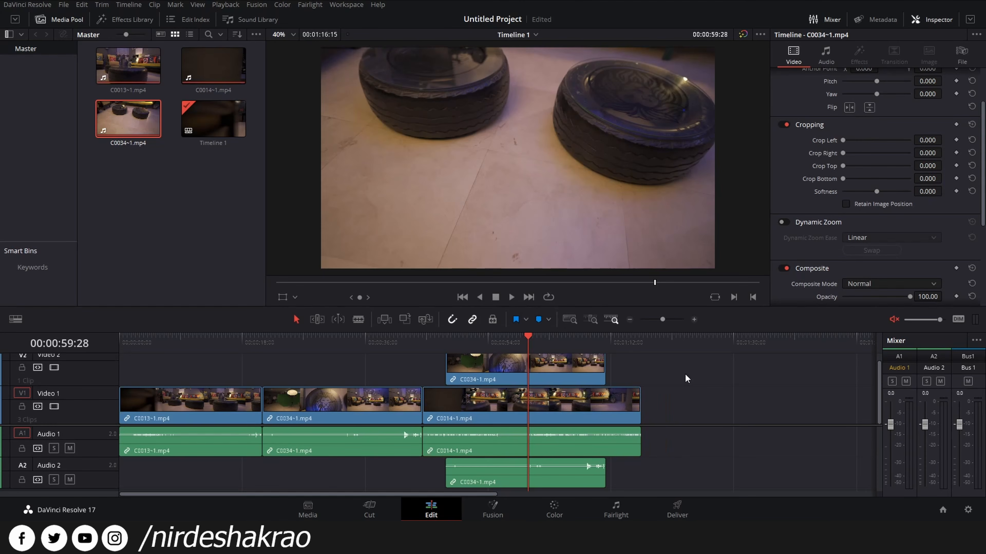
Split the clips on all tracks at the playhead at 00:00:59:28 with nothing selected
key("ctrl+b")
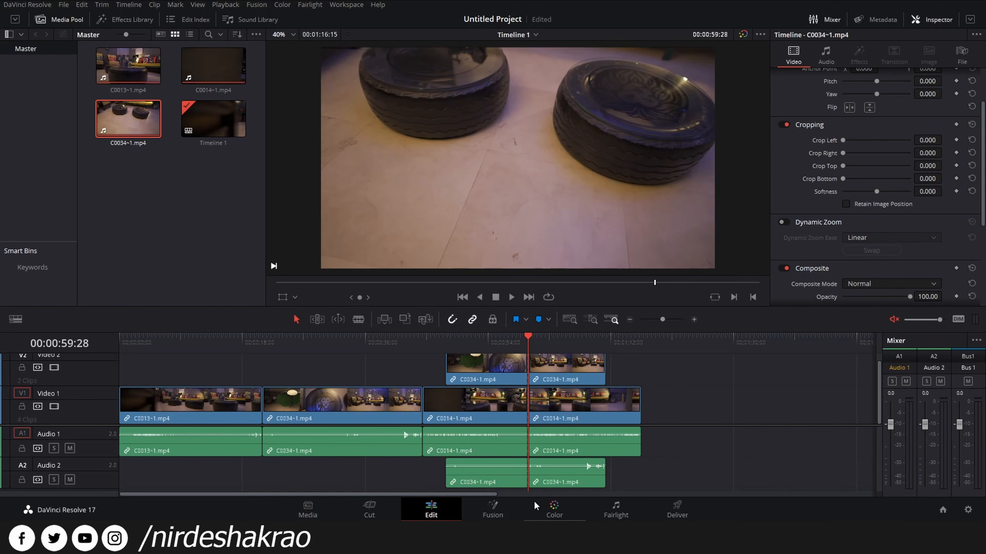
Undo the split across all tracks and delete the C0034~1.mp4 clip stacked on Video 2 with its linked audio
key("ctrl+z")
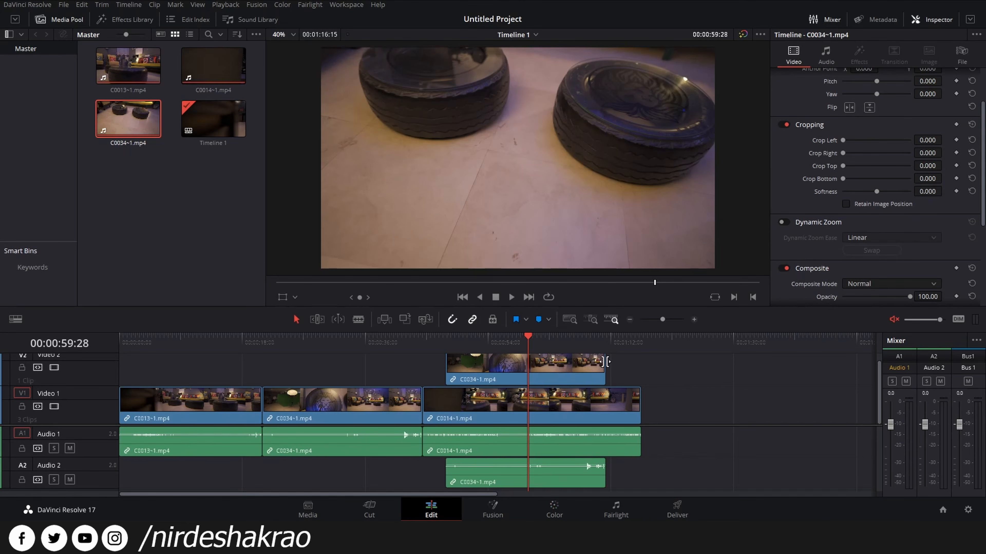
left_click_drag(681, 370, 623, 436)
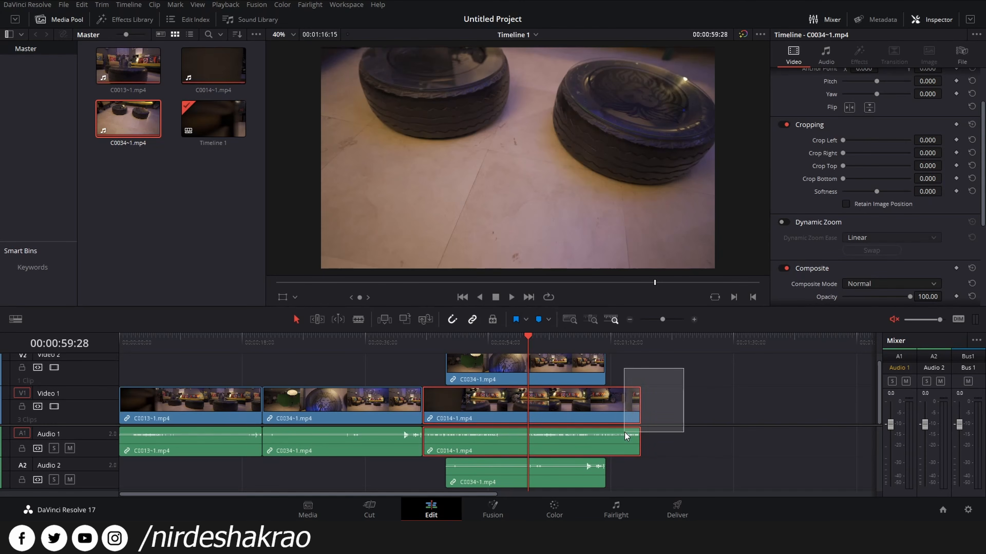
left_click(561, 378)
left_click(586, 409)
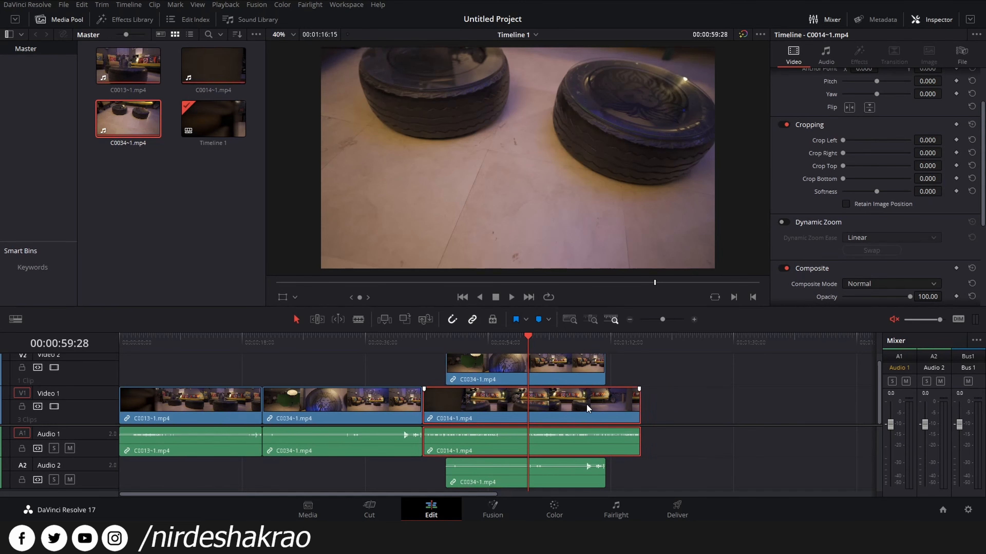
left_click(566, 378)
key("Delete")
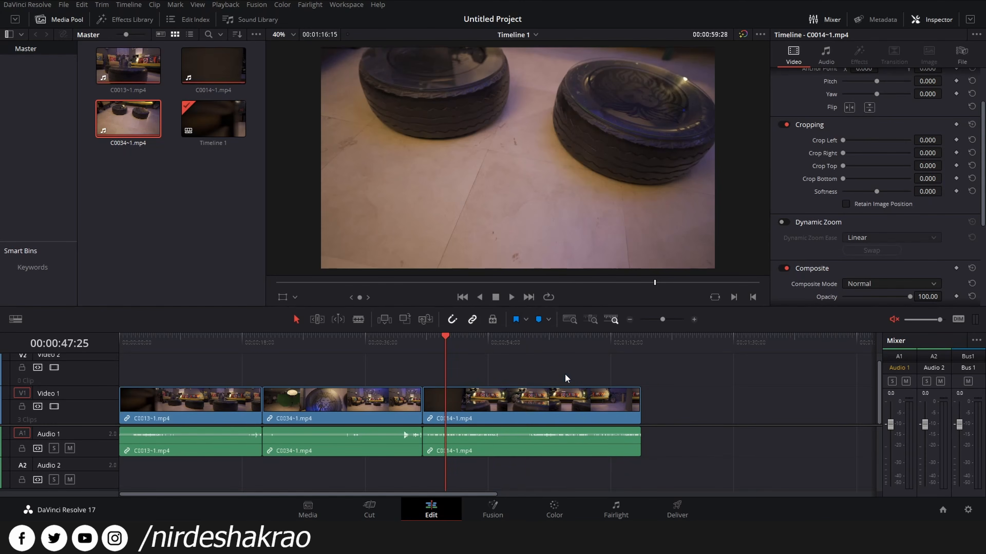
Split the last C0014~1.mp4 clip at 00:01:02:08 and again at 00:01:06:08 to isolate a short middle segment
left_click(543, 336)
left_click(516, 339)
left_click_drag(516, 339, 544, 351)
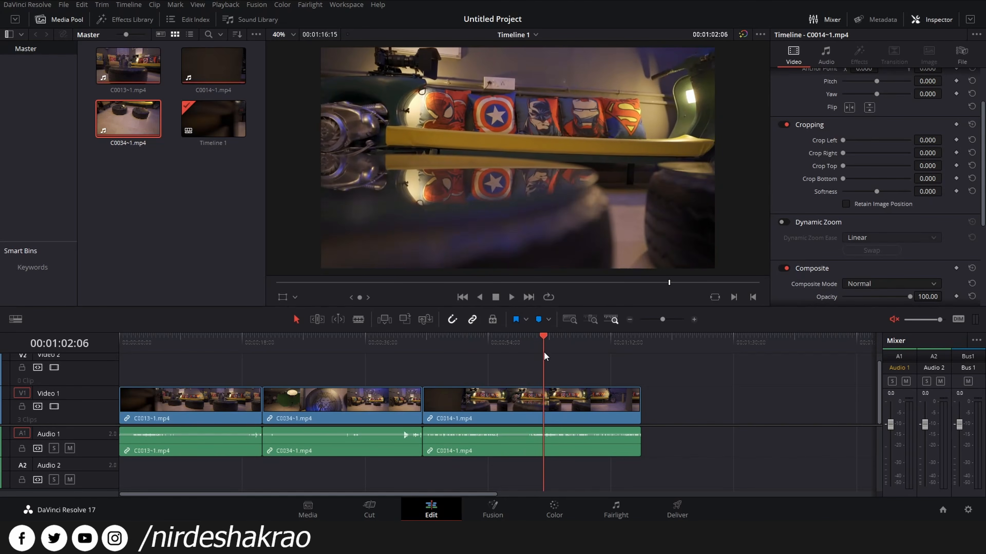
left_click(551, 396)
key("ctrl+b")
left_click_drag(555, 337, 572, 355)
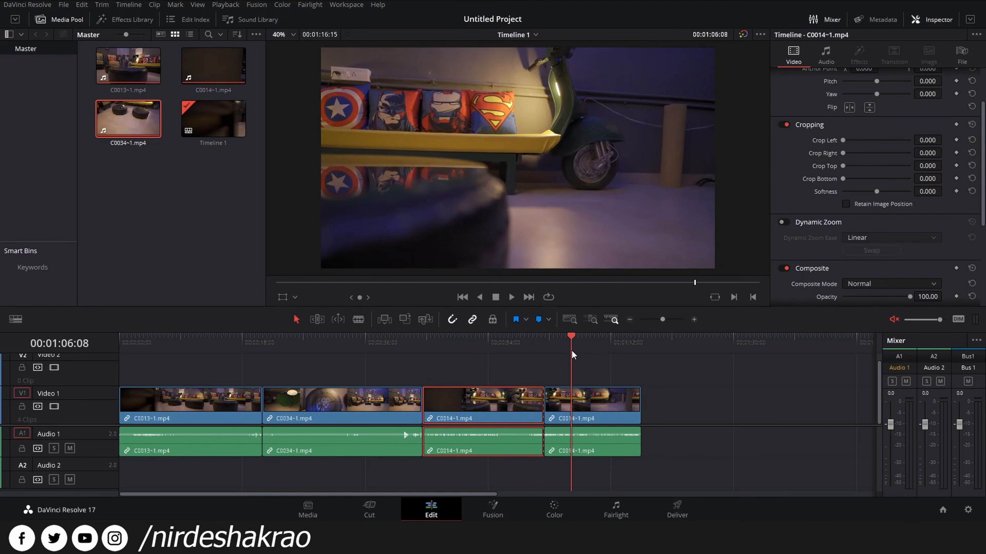
left_click(566, 406)
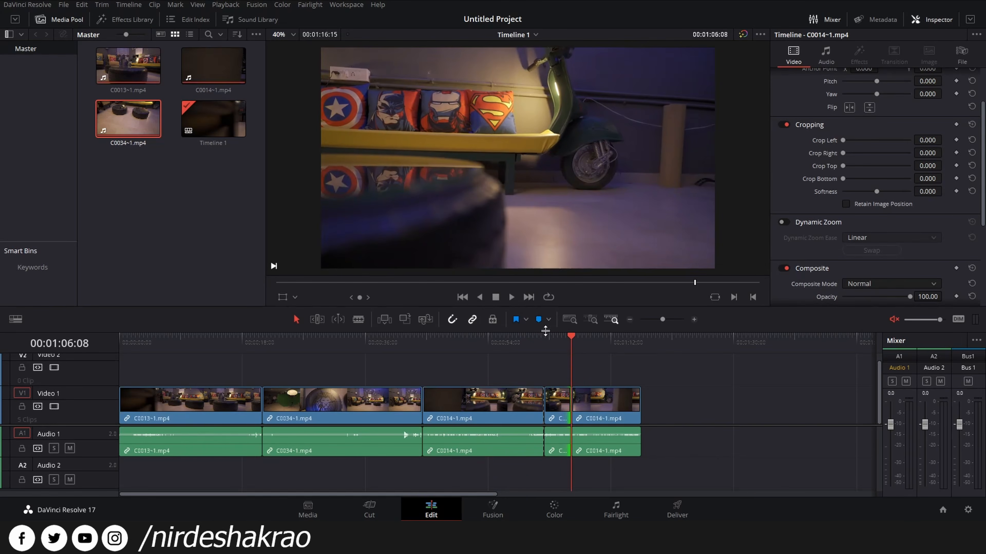
key("ctrl+b")
Play the short middle segment of C0014~1.mp4 from its start at 00:01:02:08
left_click_drag(556, 344, 547, 348)
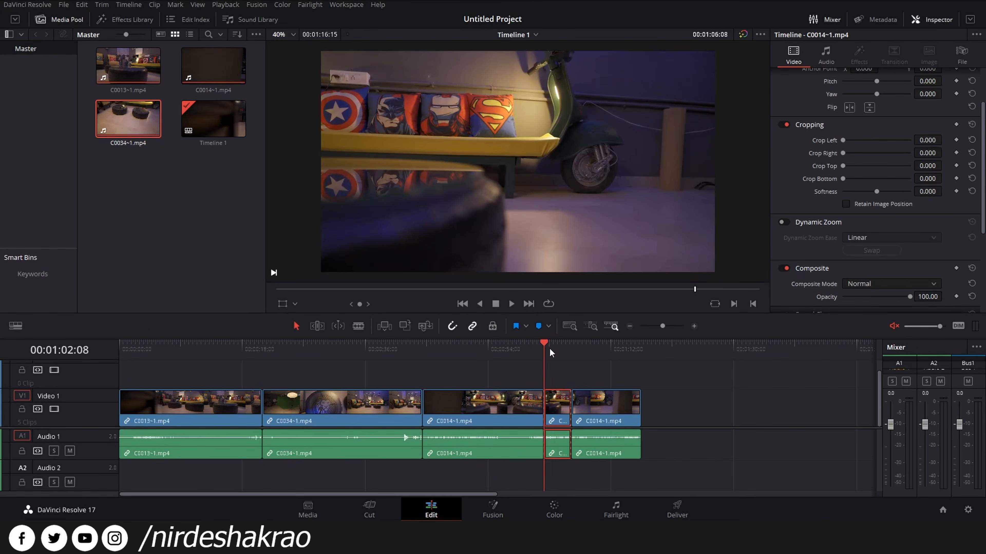
key("space")
key("space")
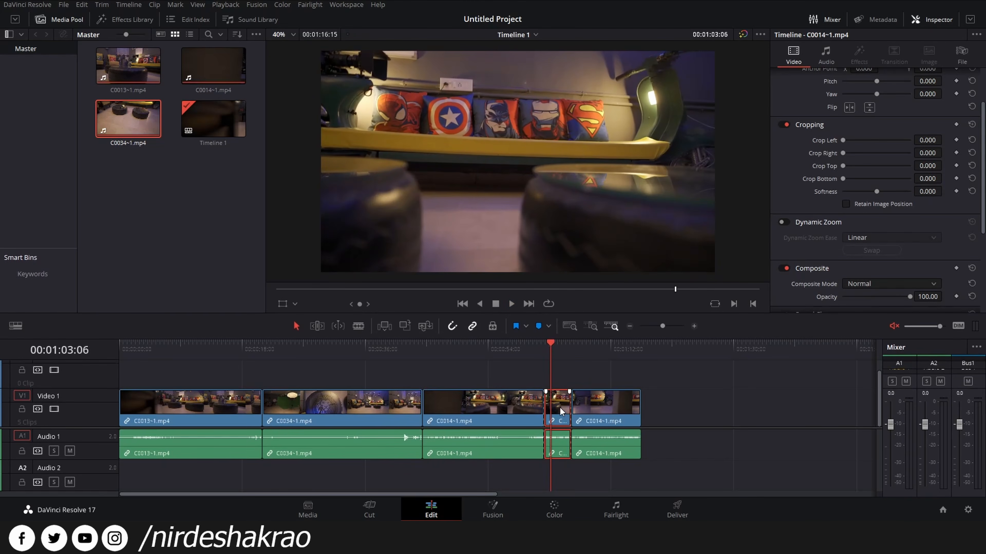
Turn on Dynamic Zoom for the short middle segment and play it back from its start
left_click(783, 223)
key("Up")
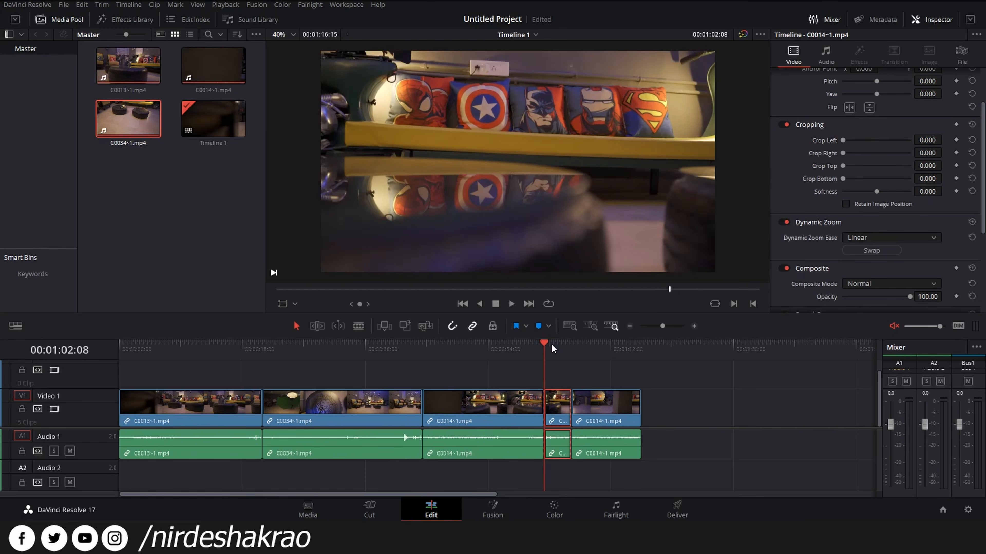
key("space")
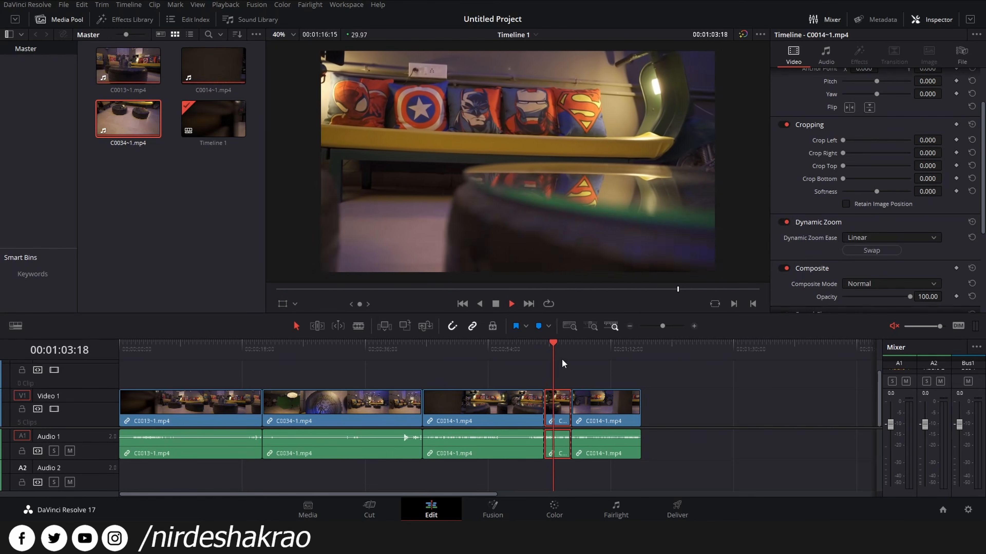
key("Up")
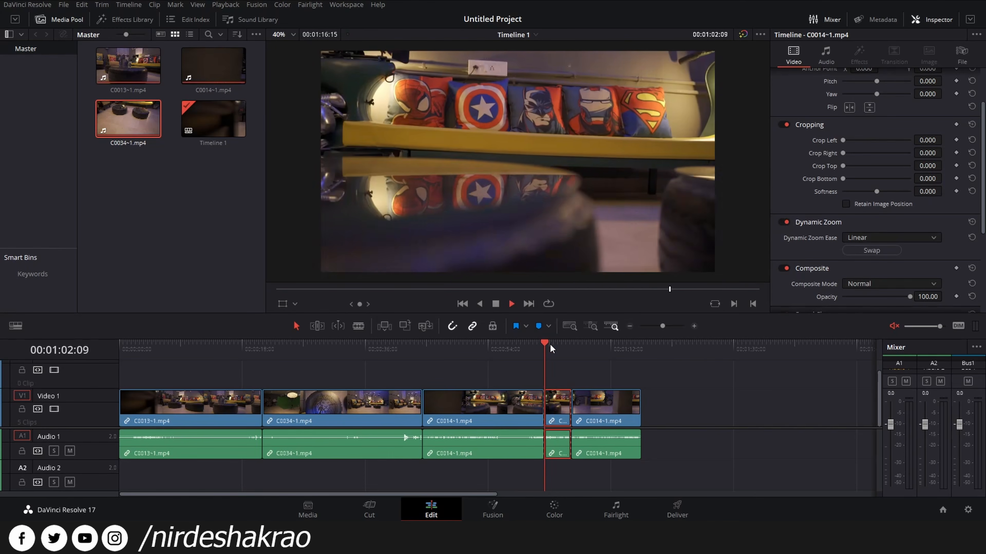
key("space")
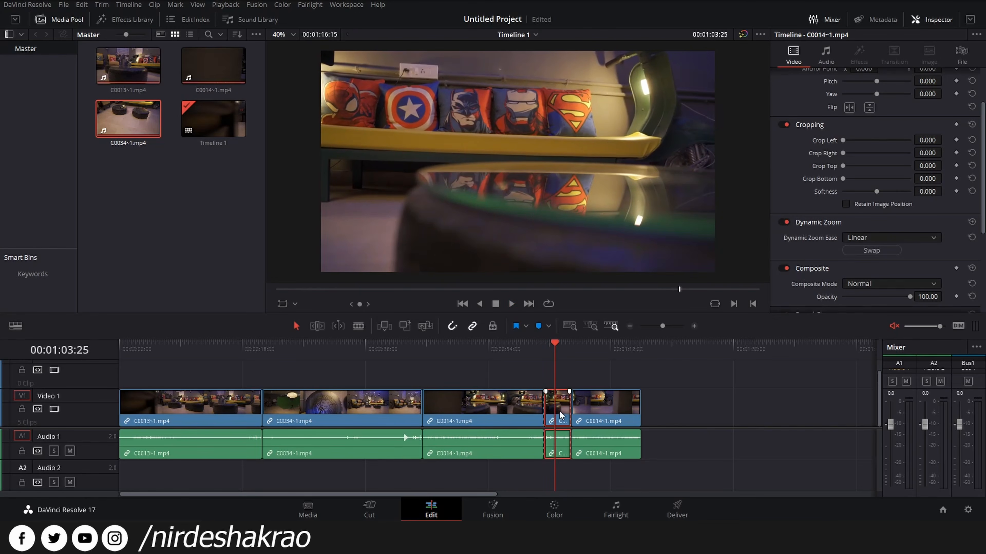
Show the Dynamic Zoom overlay in the viewer, then shrink the green start frame and place it over the cushions
scroll(815, 242, "down", 2)
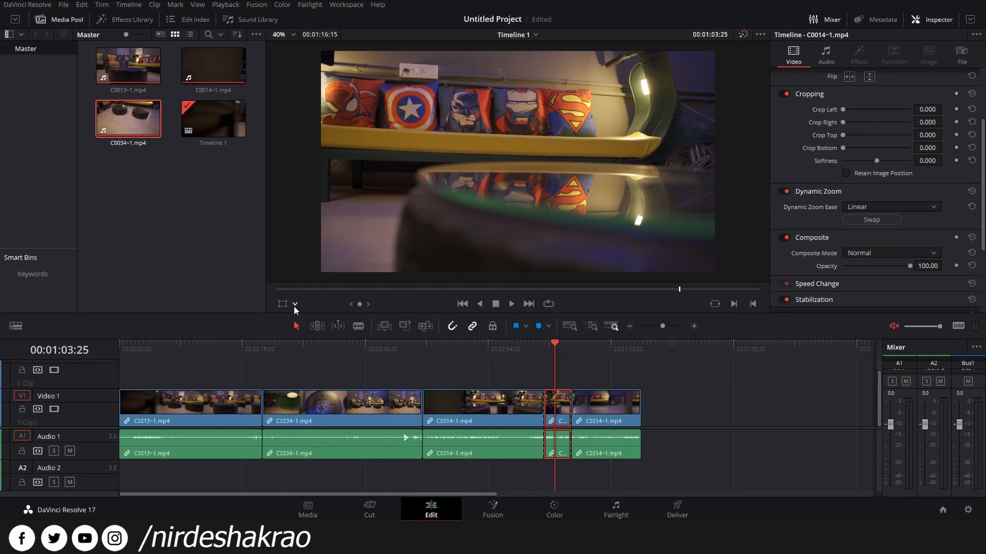
left_click(295, 305)
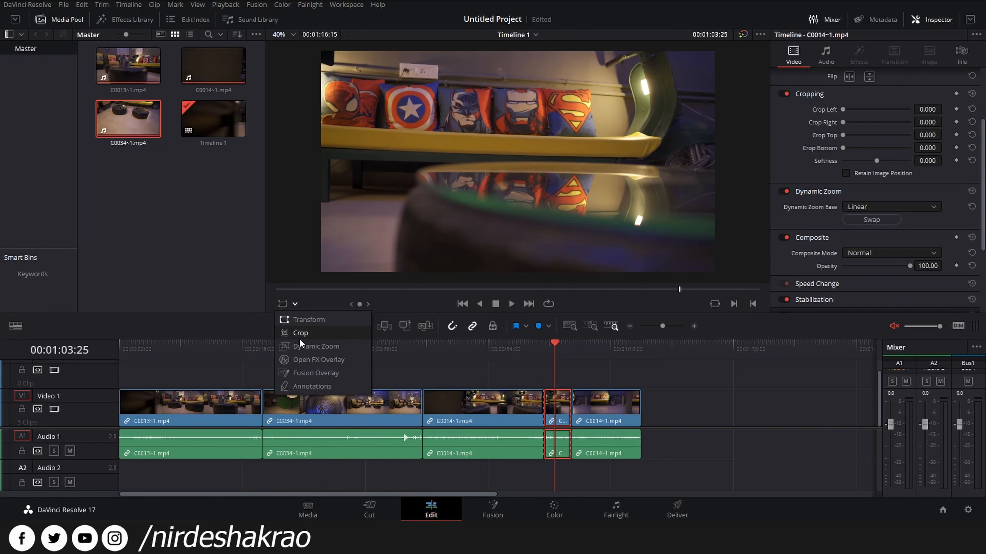
left_click(306, 347)
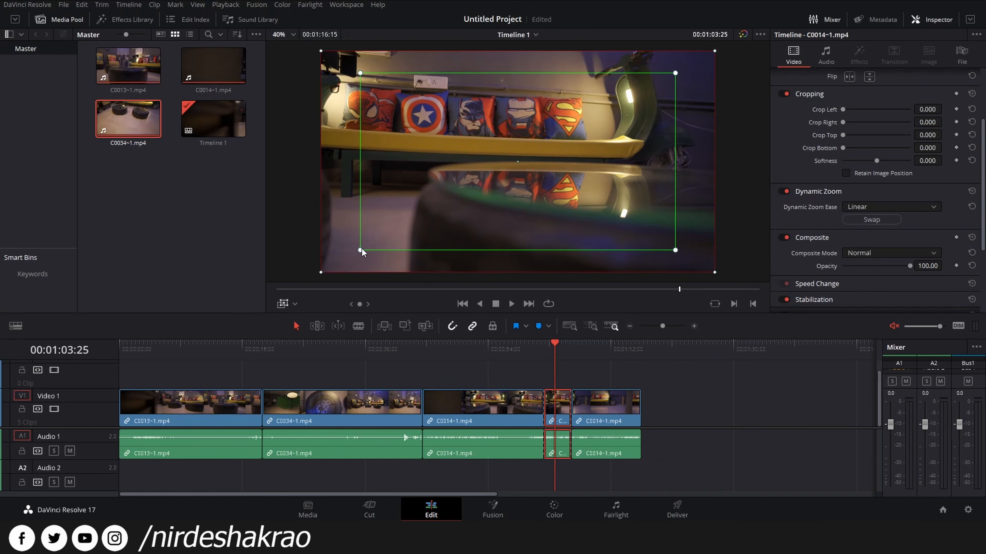
left_click_drag(360, 251, 429, 182)
left_click_drag(511, 164, 508, 121)
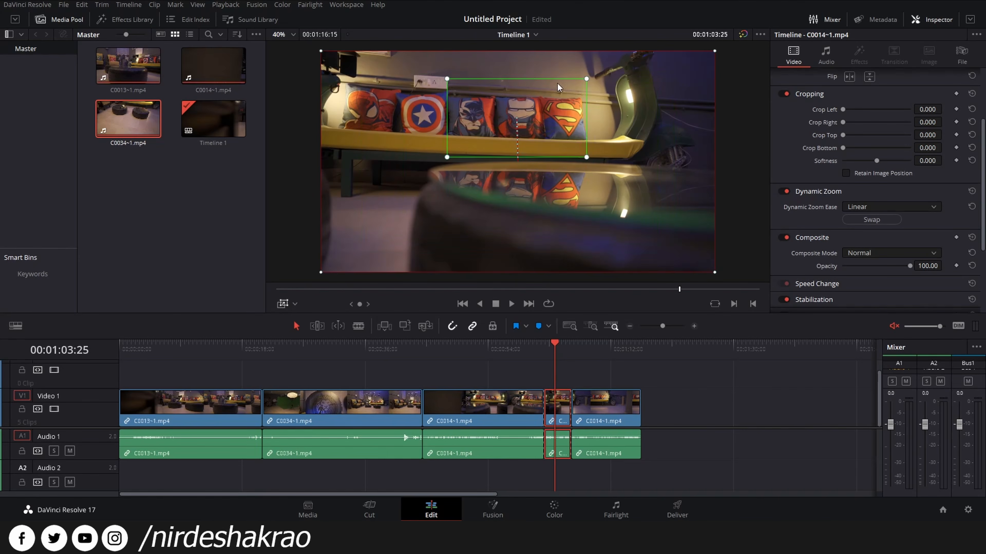
Replay the short segment from its start several times to check the zoom out from the cushions
key("space")
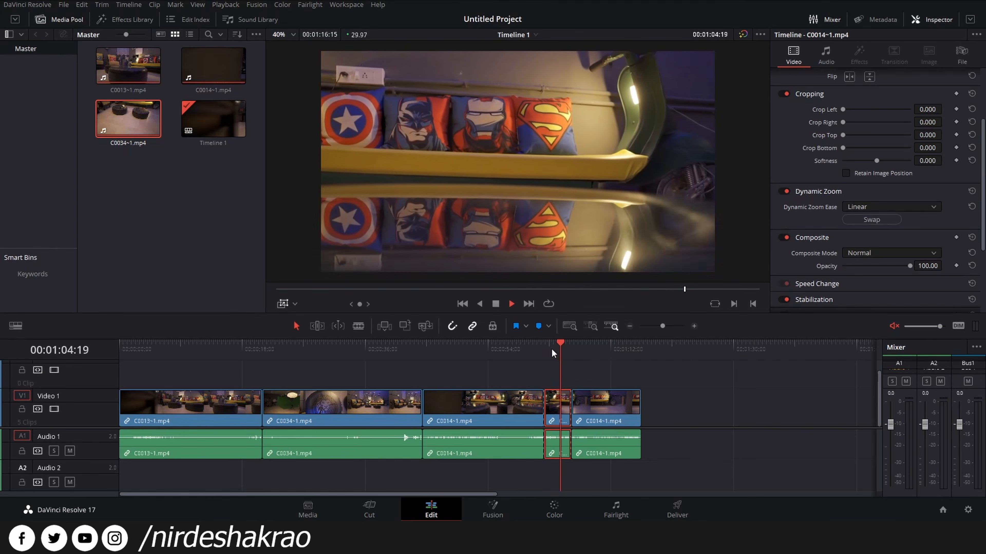
key("space")
key("Up")
key("space")
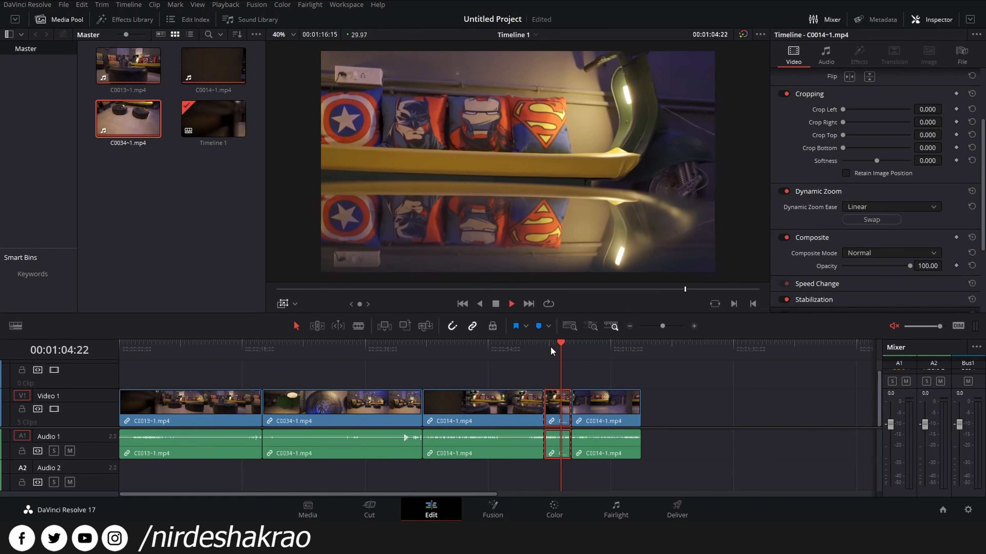
key("space")
key("Up")
key("space")
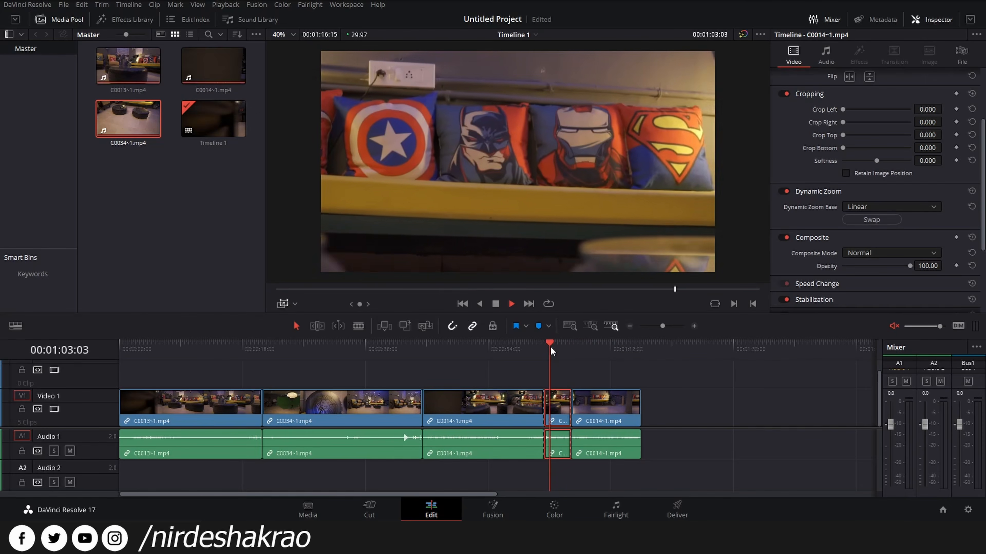
key("space")
key("Up")
key("space")
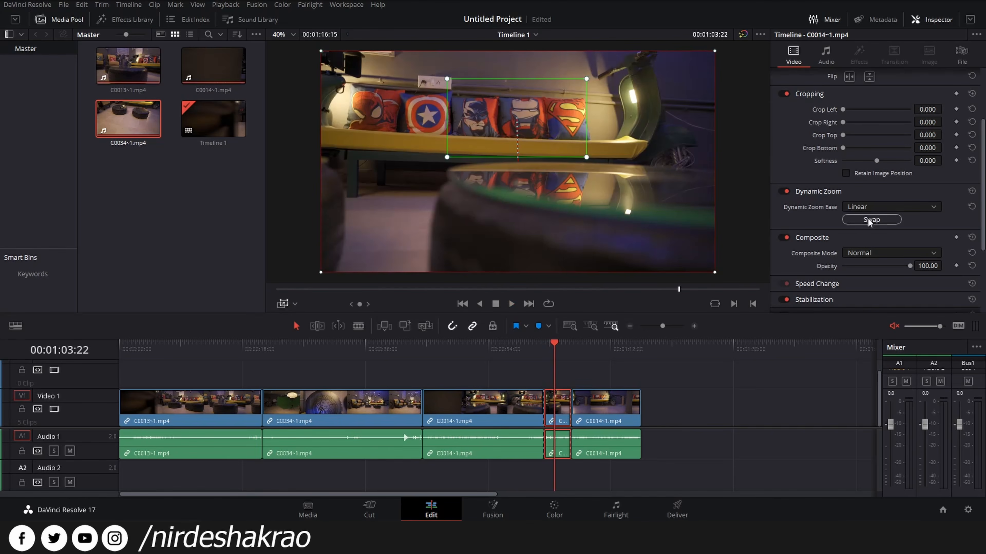
Swap the Dynamic Zoom start and end frames and play the short segment twice from its start
left_click(886, 221)
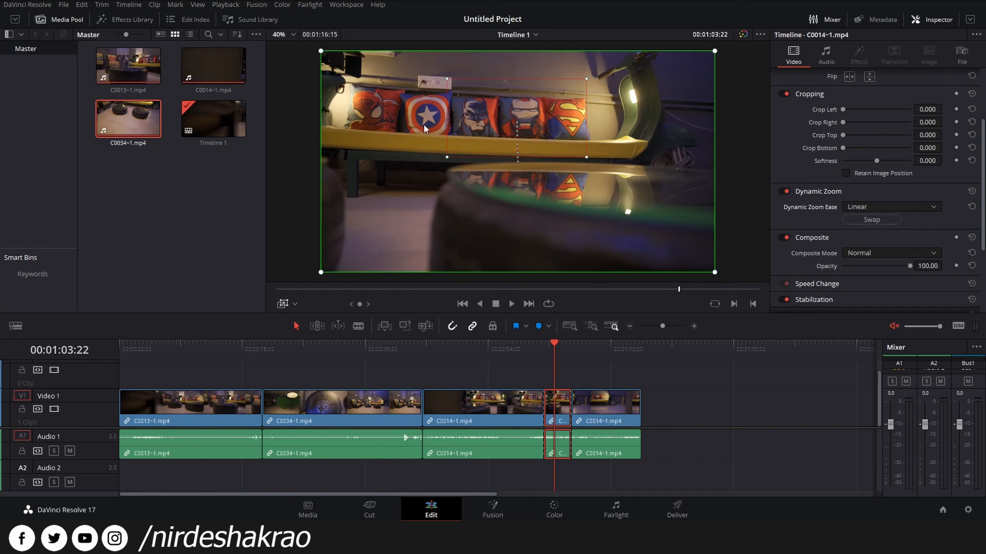
left_click_drag(555, 344, 550, 346)
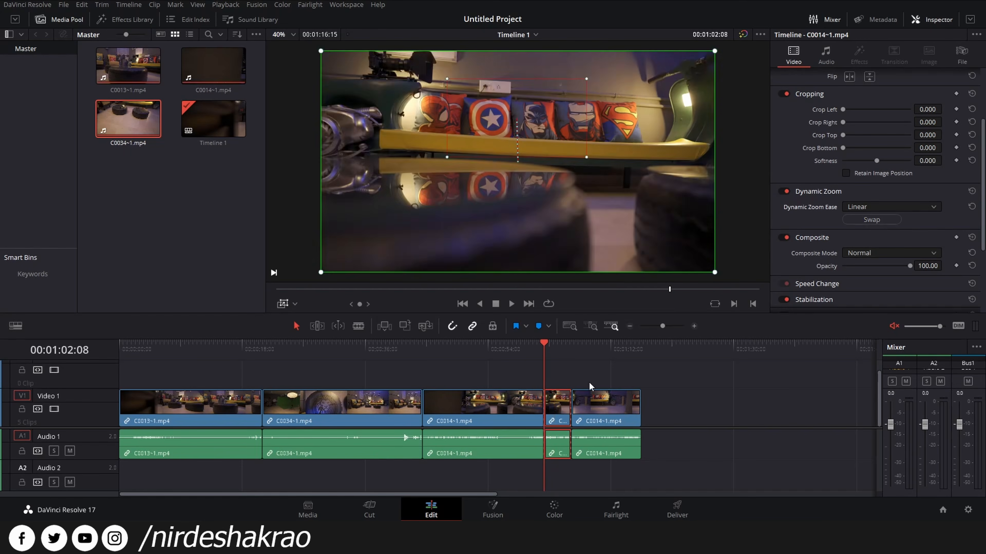
key("space")
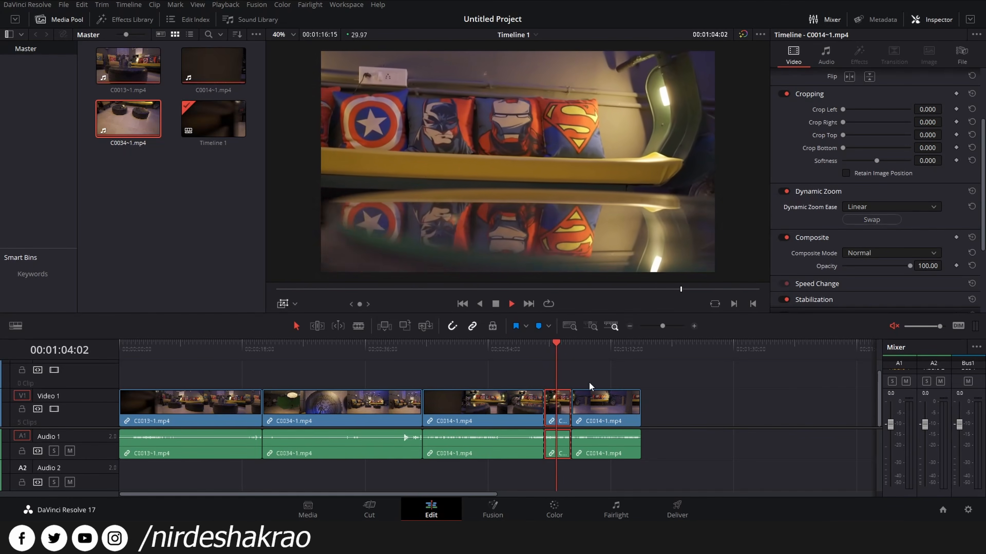
key("space")
left_click(547, 346)
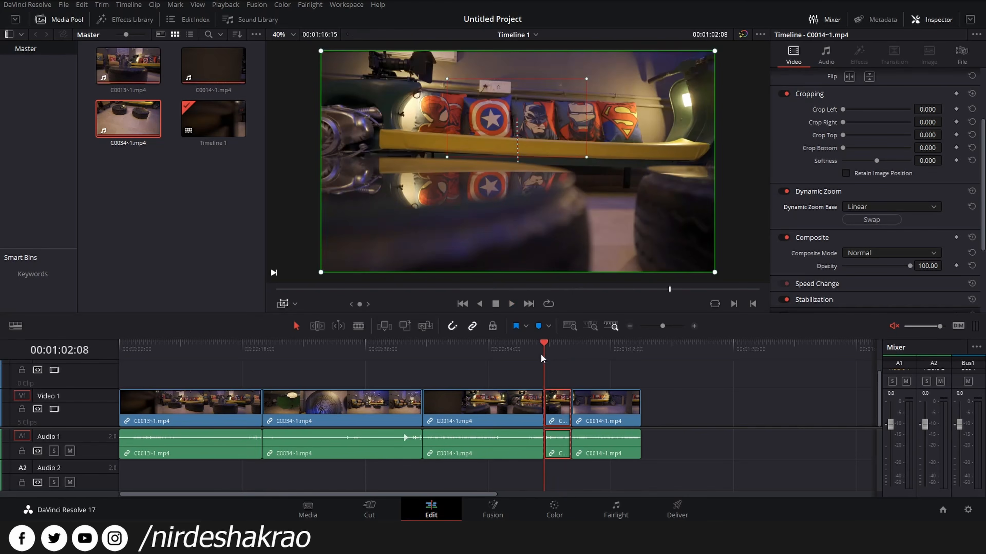
key("space")
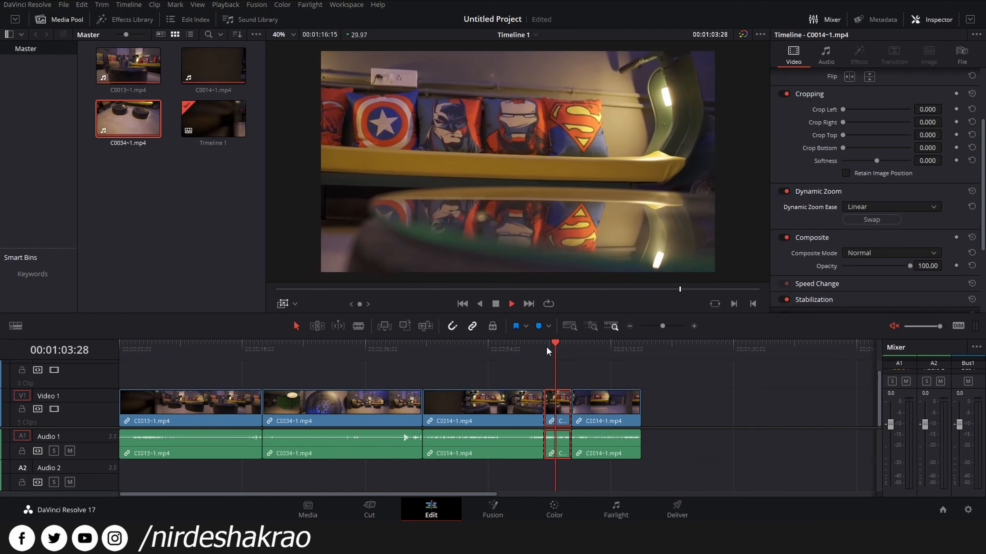
key("space")
At 00:01:06:08, undo a mistaken move of the green start frame and shift the red end frame over the cushions
left_click(568, 349)
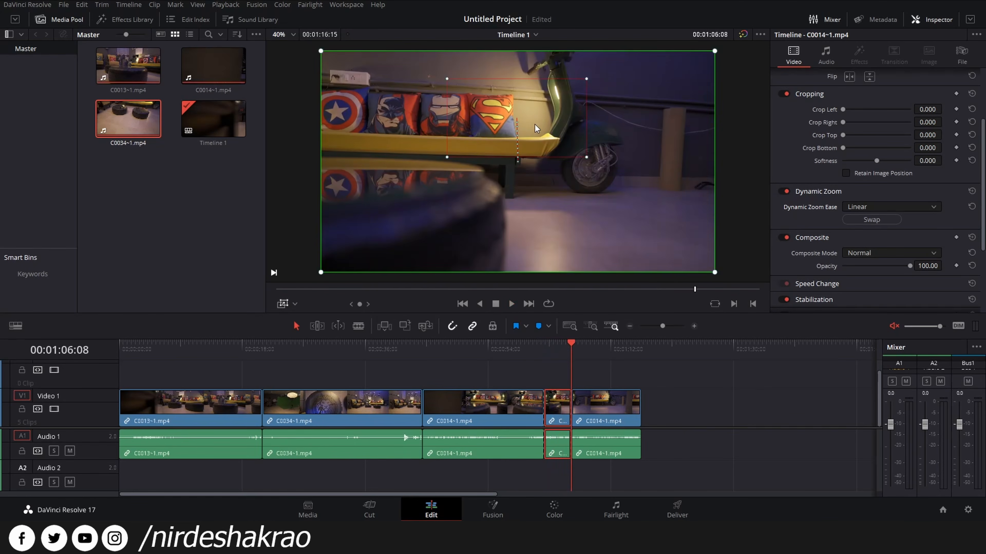
left_click_drag(516, 123, 493, 123)
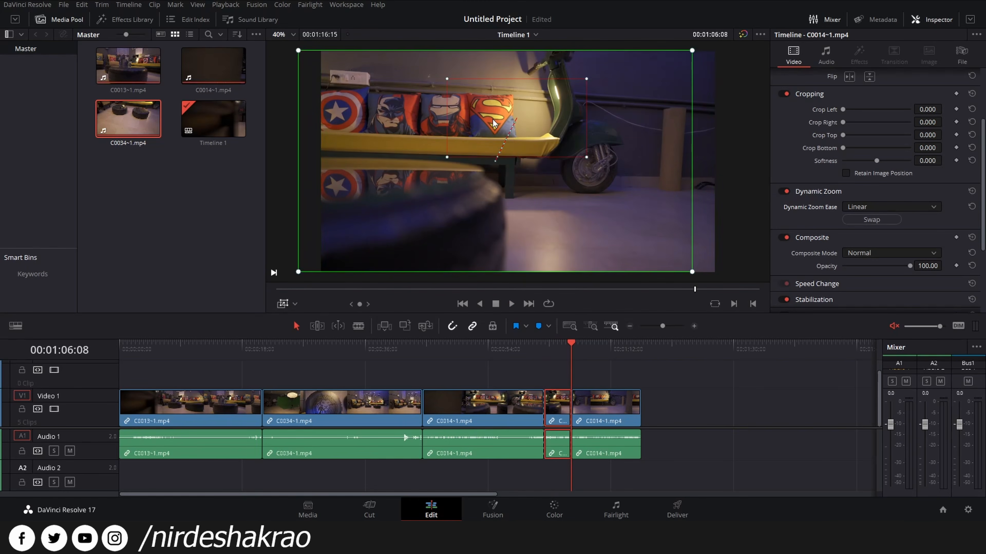
key("ctrl+z")
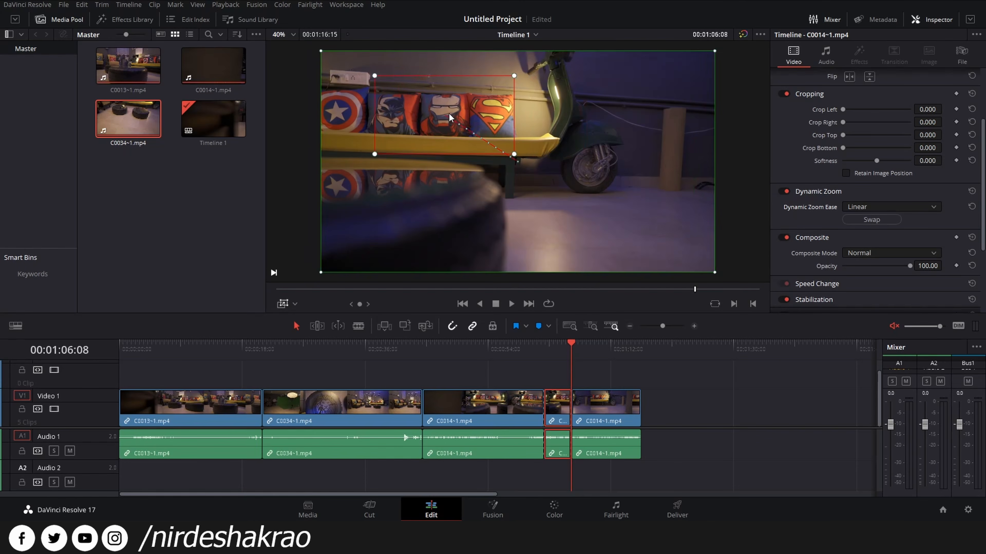
Replay the short segment from its start to check the zoom towards the repositioned end frame
left_click(541, 348)
key("space")
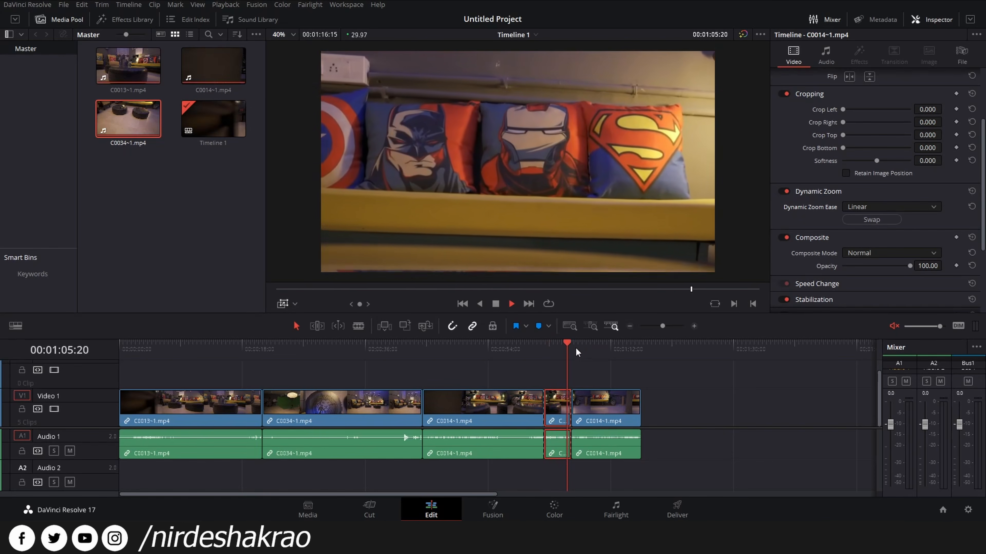
left_click(545, 349)
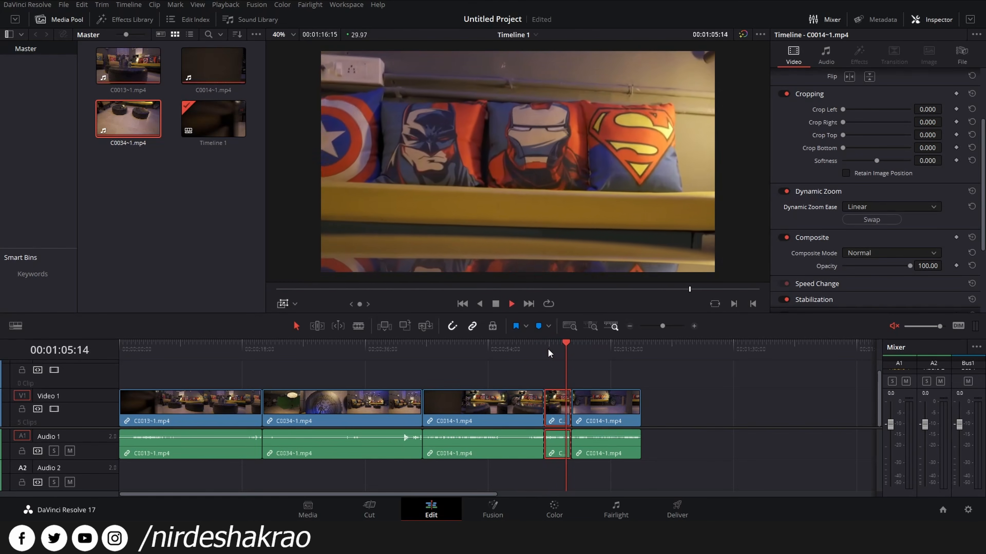
left_click(548, 349)
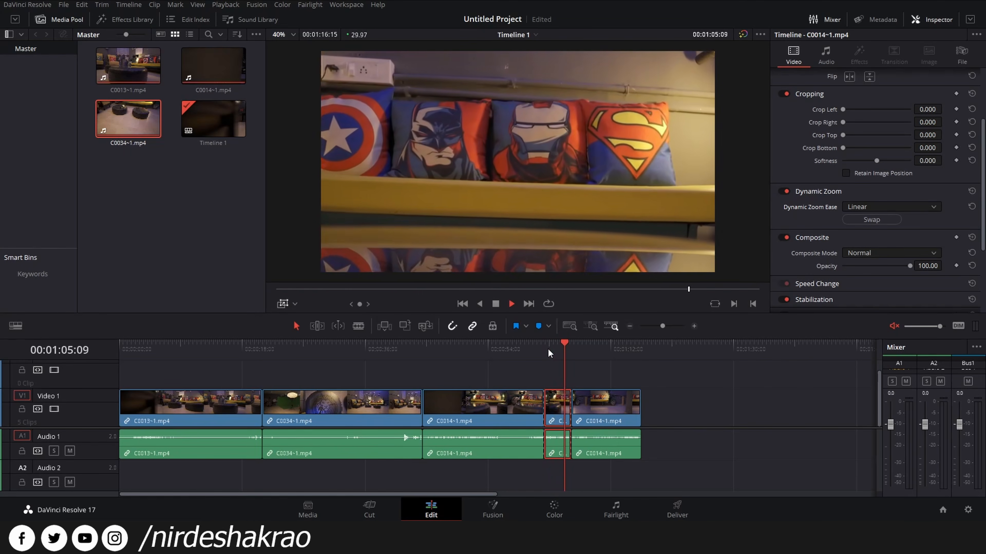
left_click(548, 350)
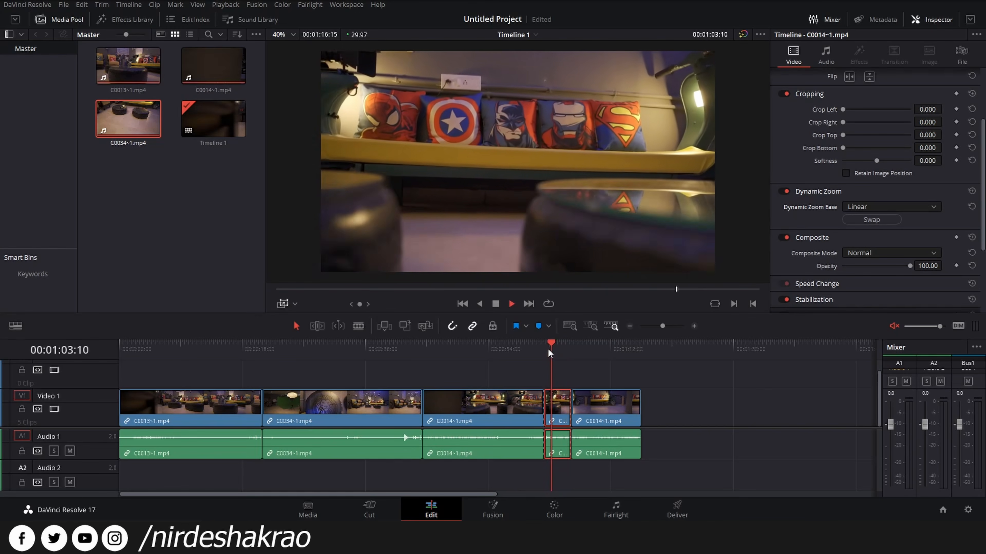
key("space")
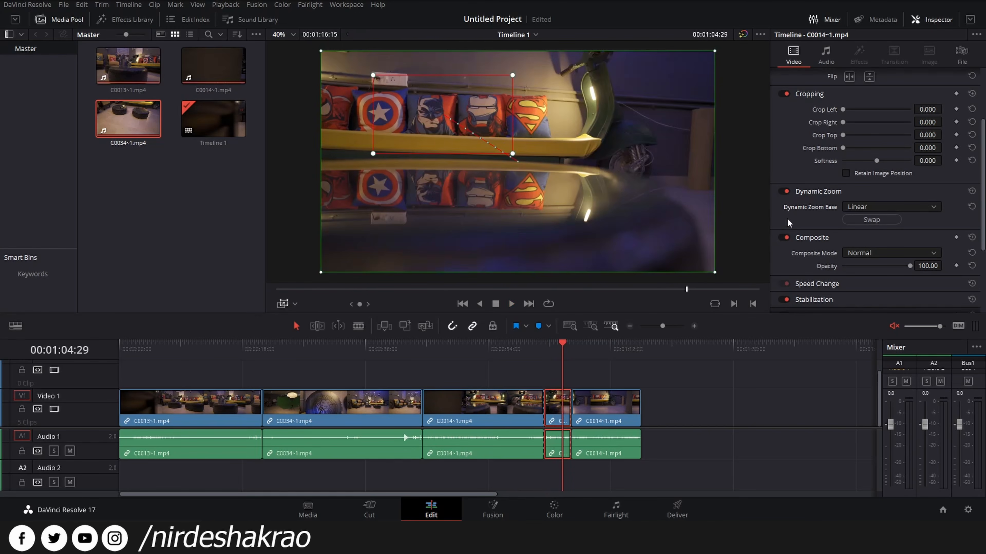
Try the Ease In and Out option for the Dynamic Zoom ease and replay the short segment from its start
left_click(863, 208)
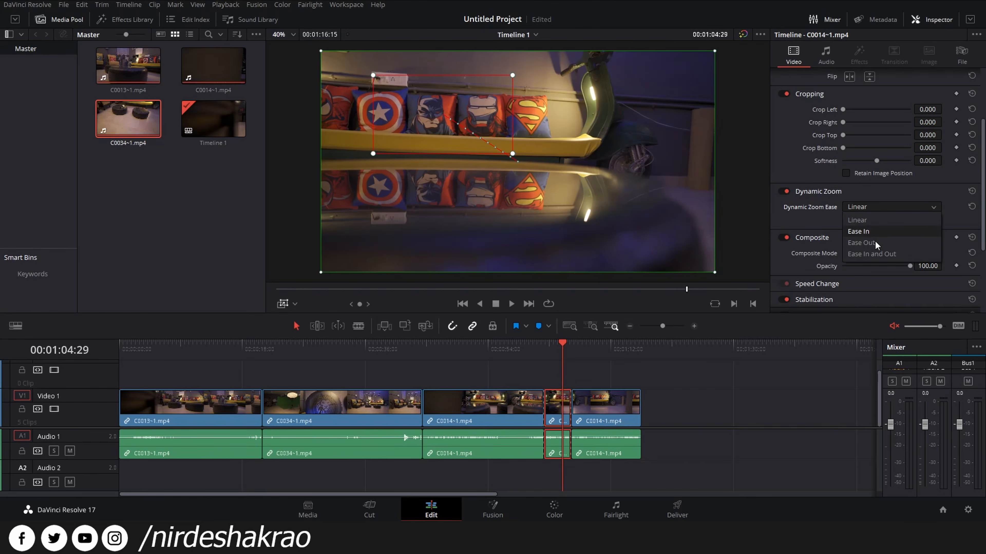
left_click(866, 255)
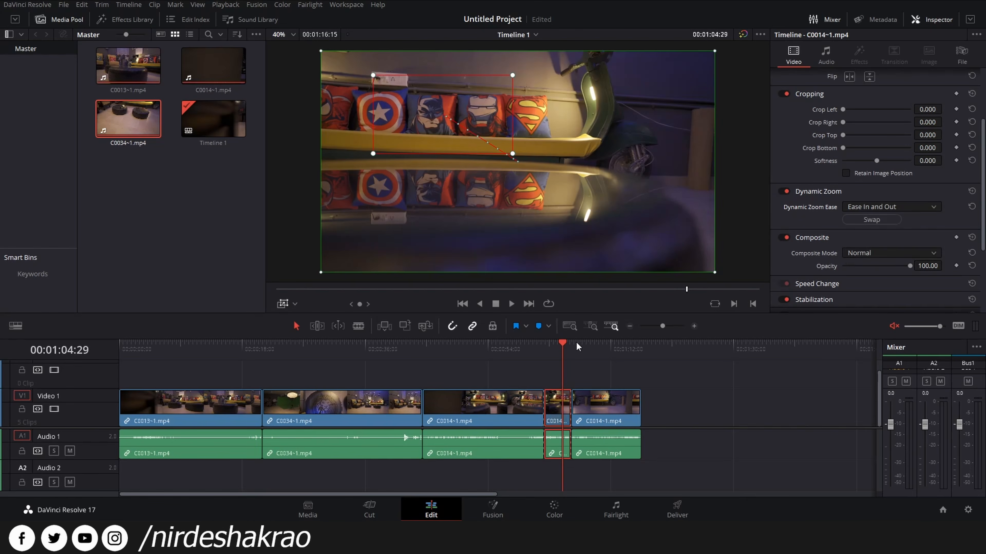
left_click(544, 346)
key("space")
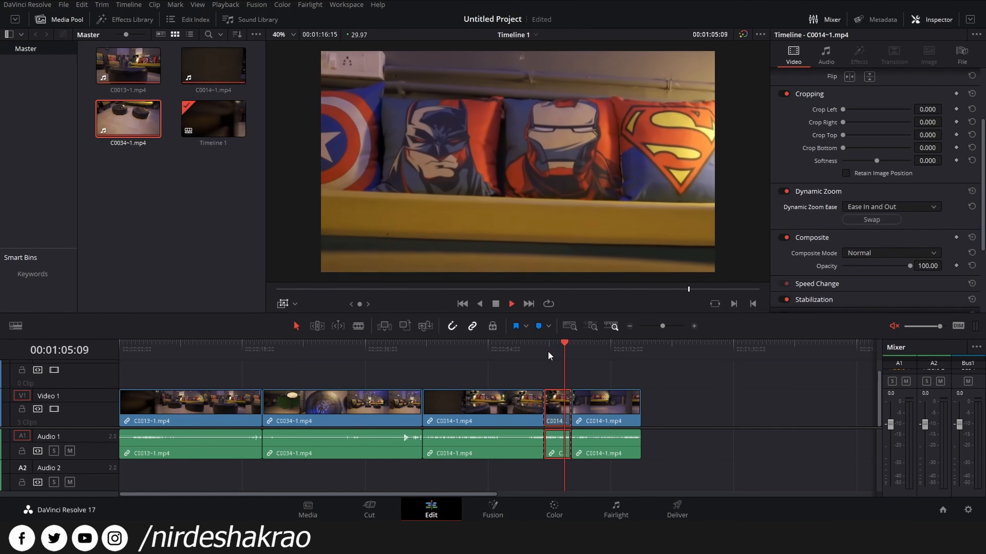
left_click(550, 352)
Set the Dynamic Zoom ease back to Linear and play the short segment for comparison
left_click(889, 207)
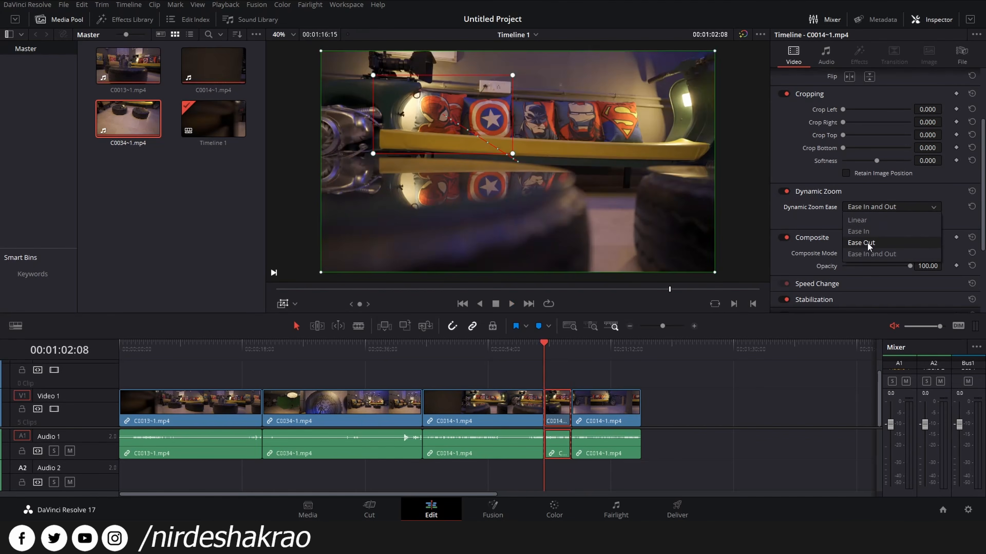
left_click(868, 221)
key("space")
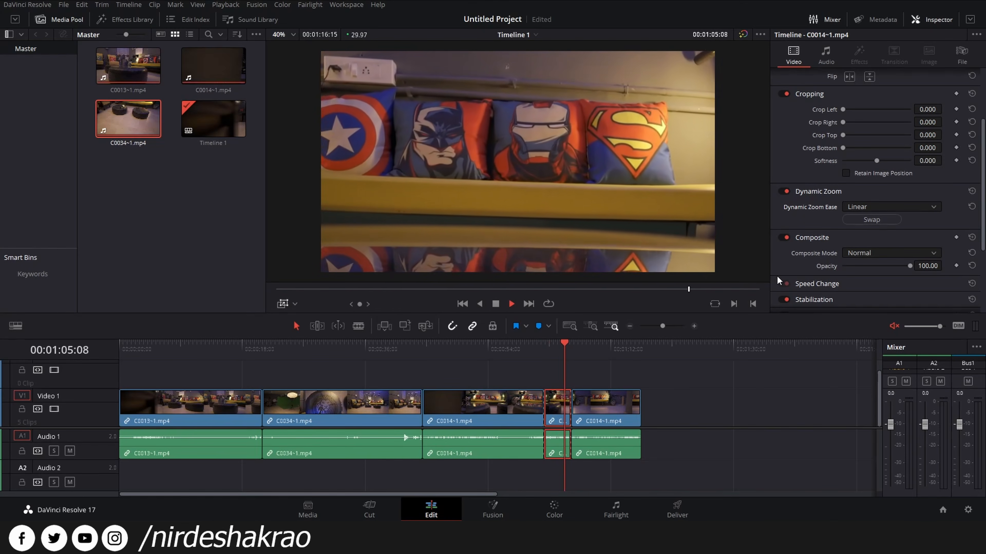
key("space")
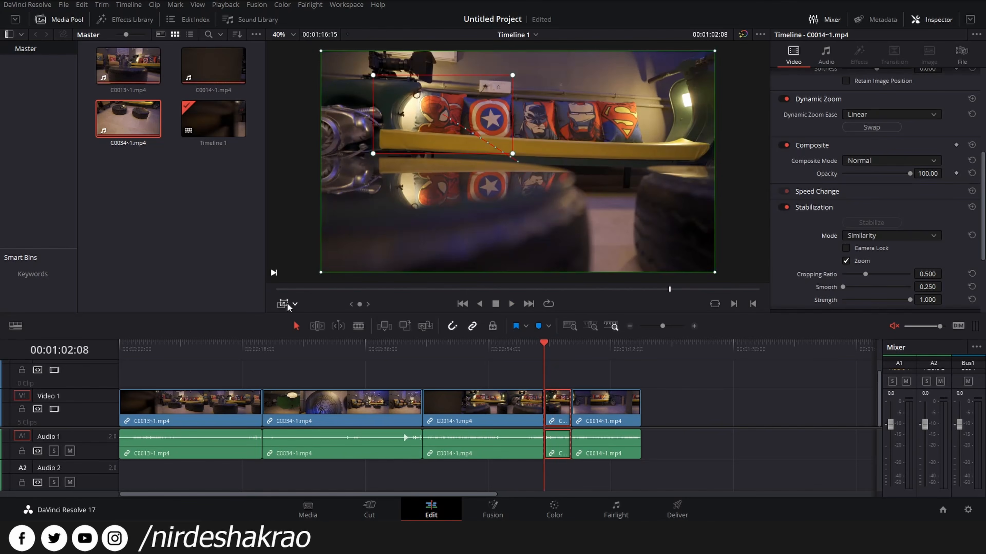
Switch the viewer overlay from Dynamic Zoom to Transform and play the short segment briefly
left_click(295, 304)
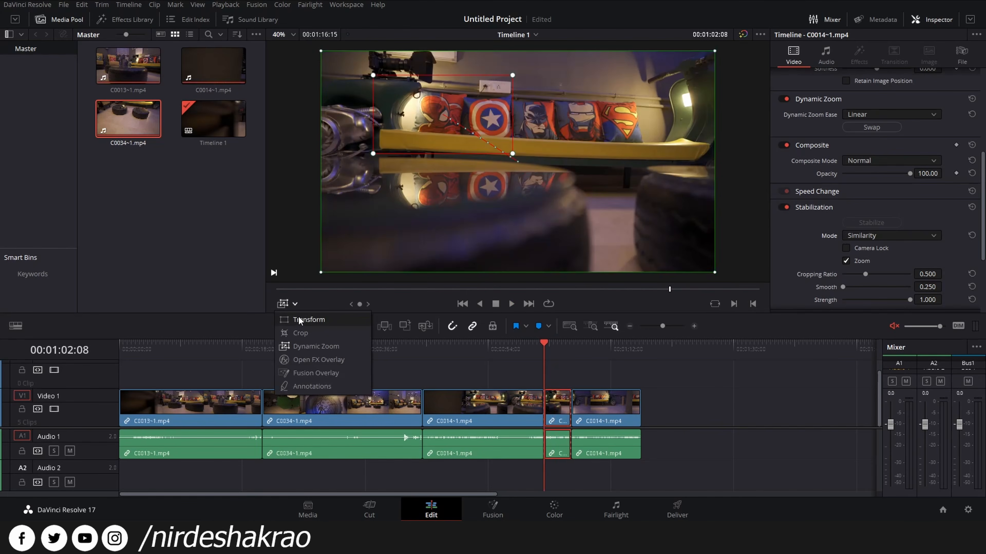
left_click(312, 321)
key("space")
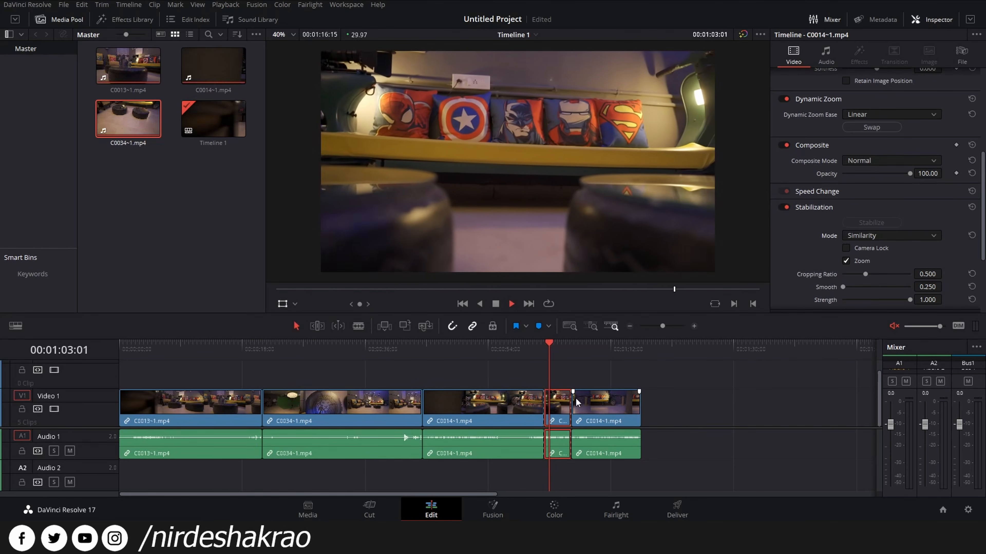
key("space")
With the playhead at 00:01:06:08, copy the C0034~1.mp4 clip onto Video 2 above the final clips, aligning its end with theirs
left_click_drag(553, 345, 656, 345)
scroll(694, 394, "down", 4)
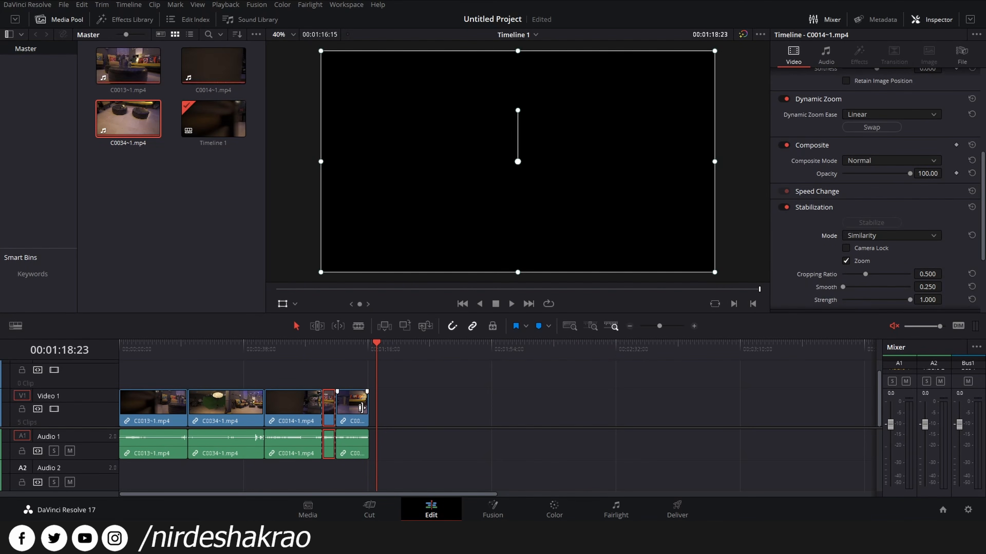
left_click(361, 408)
left_click(354, 343)
left_click(349, 415)
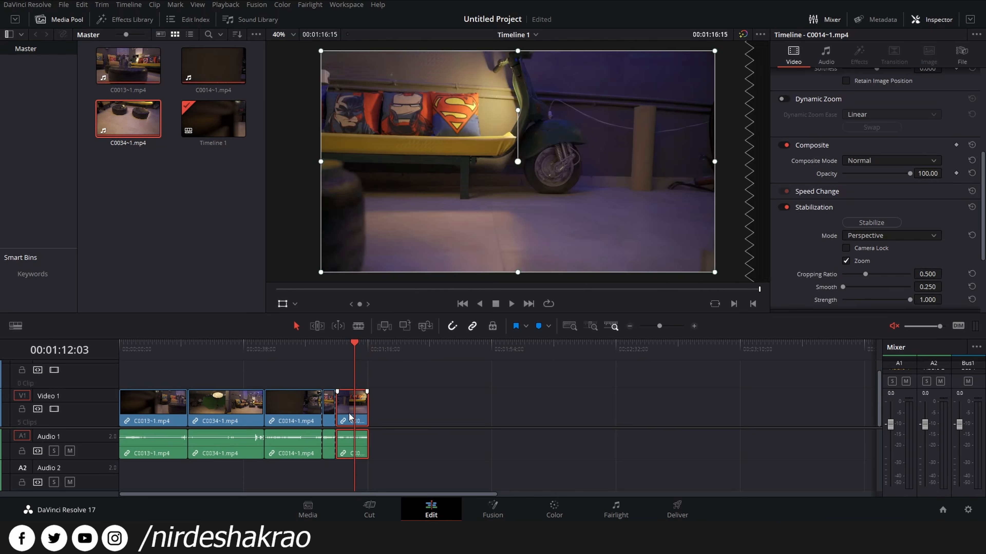
left_click(336, 344)
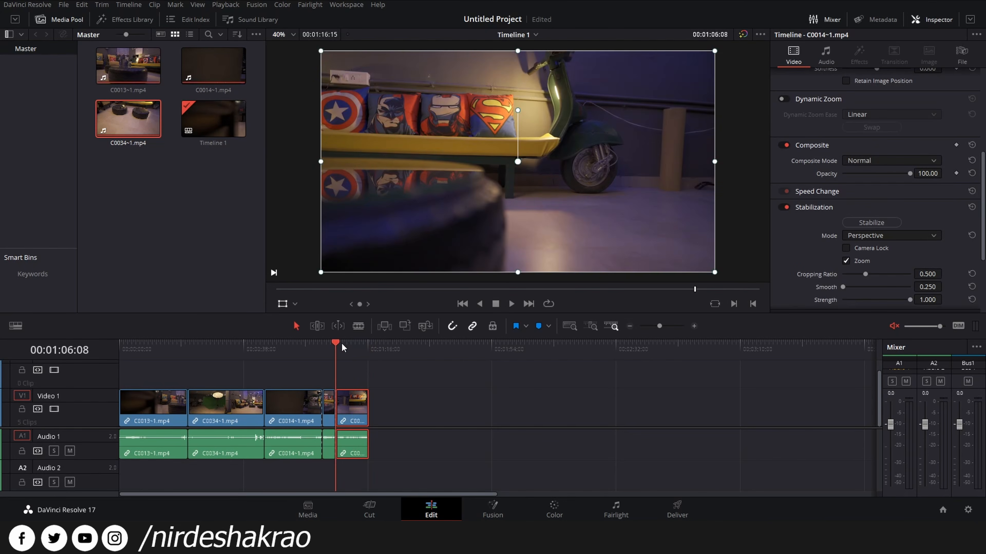
left_click(245, 408)
left_click_drag(243, 405, 337, 376)
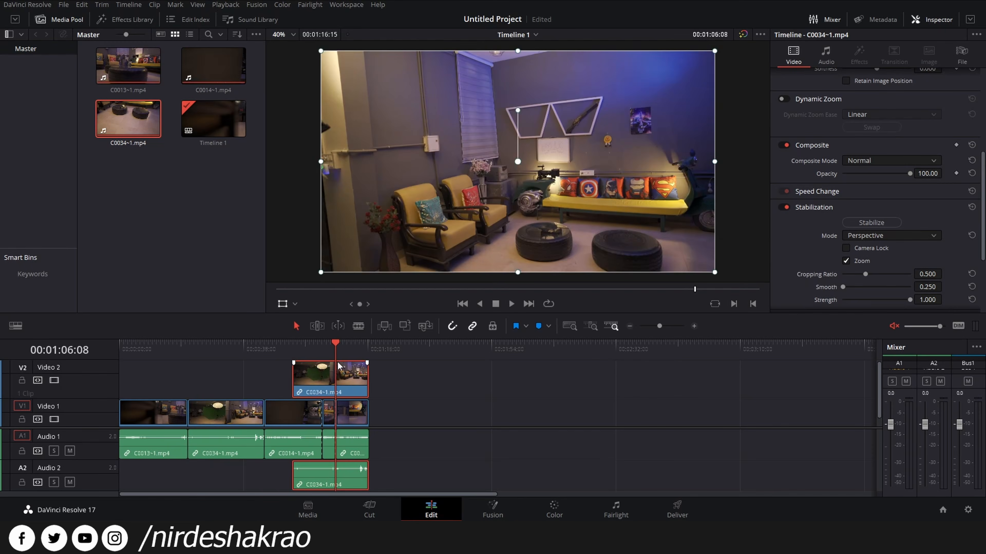
Set the composite mode of the C0034~1.mp4 copy on Video 2 to Add and view the blend at 00:01:07:02
left_click(346, 418)
scroll(348, 427, "up", 5)
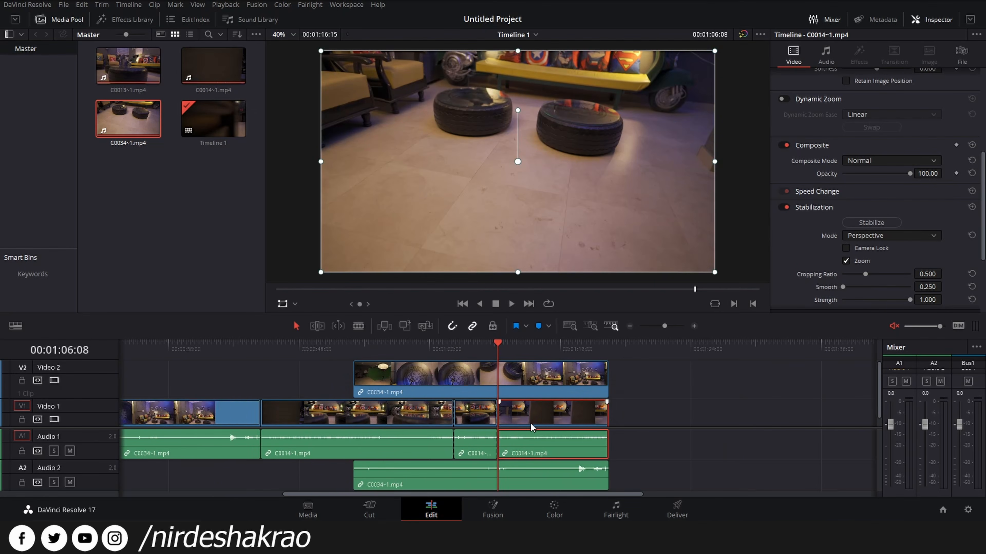
scroll(513, 426, "up", 3)
left_click(511, 377)
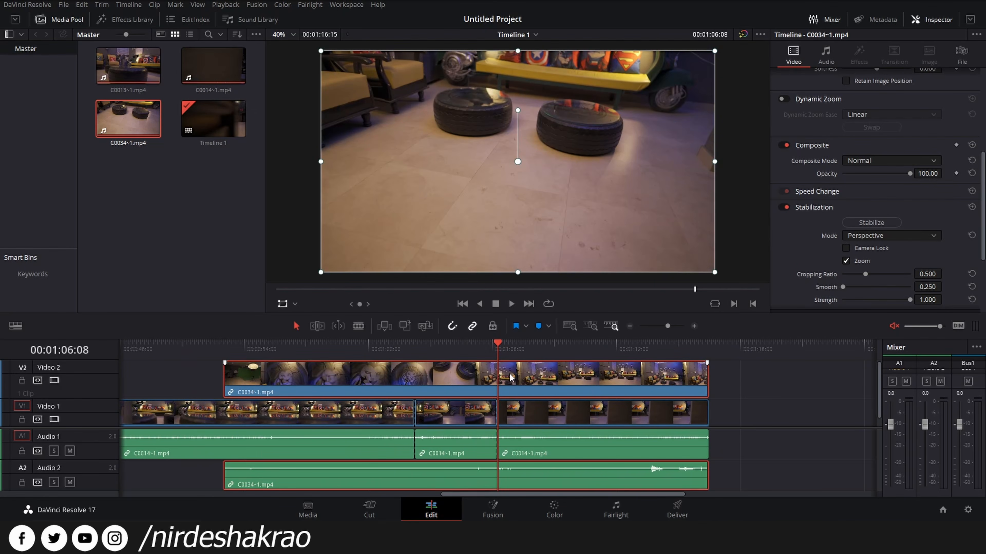
left_click(881, 162)
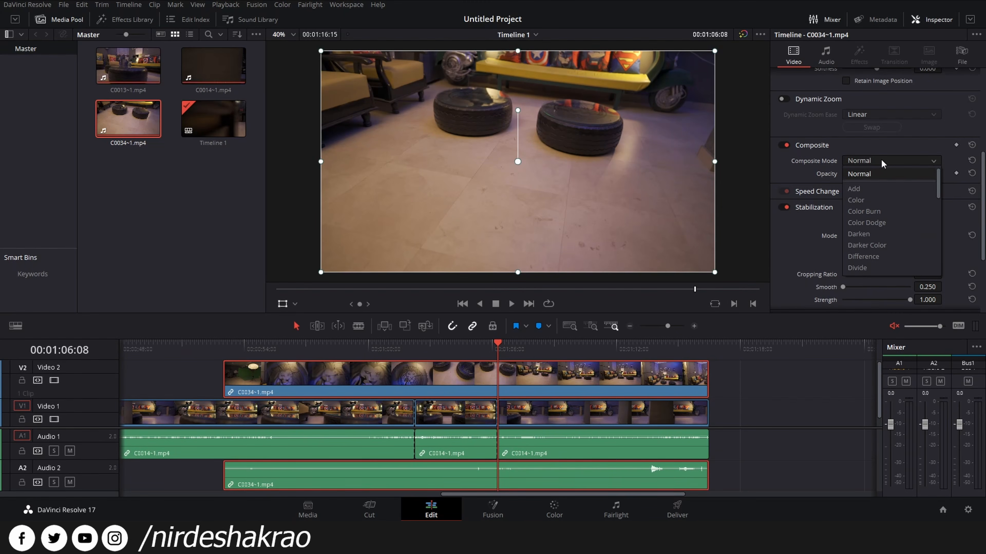
left_click(874, 191)
left_click_drag(498, 349, 515, 354)
Try the Color, Color Dodge, Darken, Darker Color and Divide composite modes in turn on the Video 2 clip
left_click(899, 161)
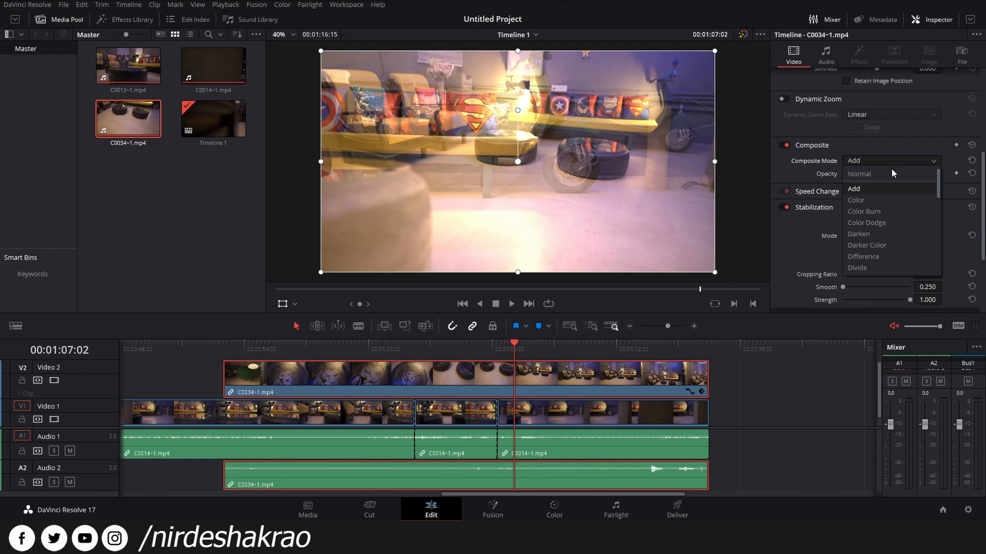
left_click(873, 203)
left_click(881, 160)
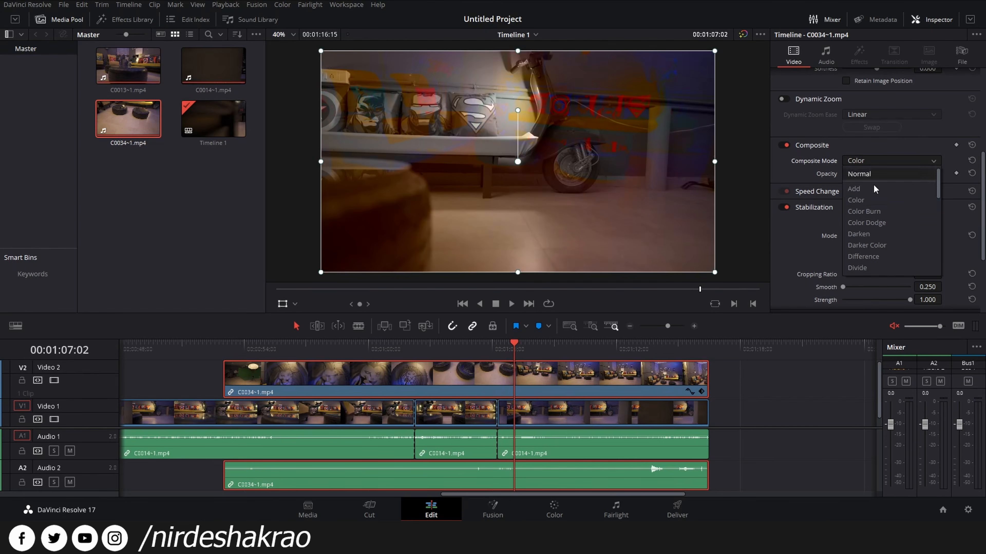
left_click(869, 222)
left_click(891, 163)
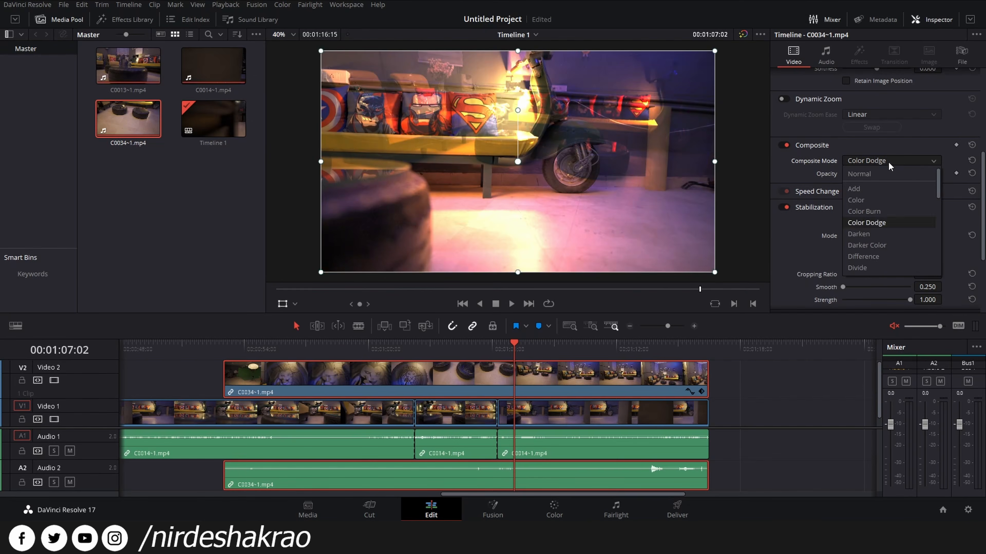
left_click(876, 233)
left_click(876, 163)
left_click(868, 245)
left_click(881, 162)
left_click(858, 267)
Try further composite modes on the Video 2 clip, including Inverted Alpha and Foreground, and finish on Vivid Light
left_click(888, 163)
scroll(879, 266, "down", 4)
left_click(865, 261)
left_click(870, 166)
left_click(871, 248)
left_click(869, 163)
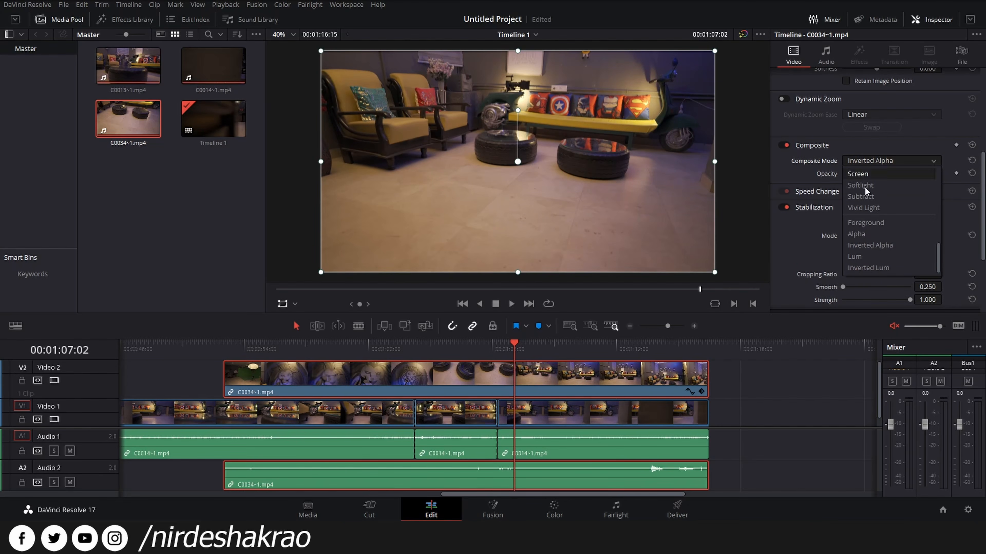
left_click(865, 223)
left_click(871, 163)
left_click(862, 208)
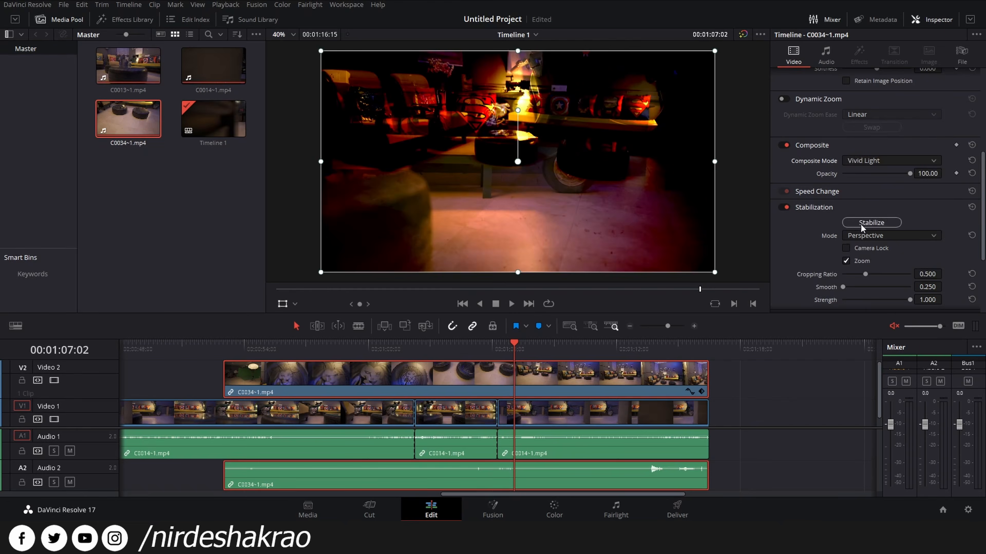
Save the project and reset the Composite settings of the Video 2 clip to their defaults
scroll(774, 244, "up", 2)
key("ctrl+s")
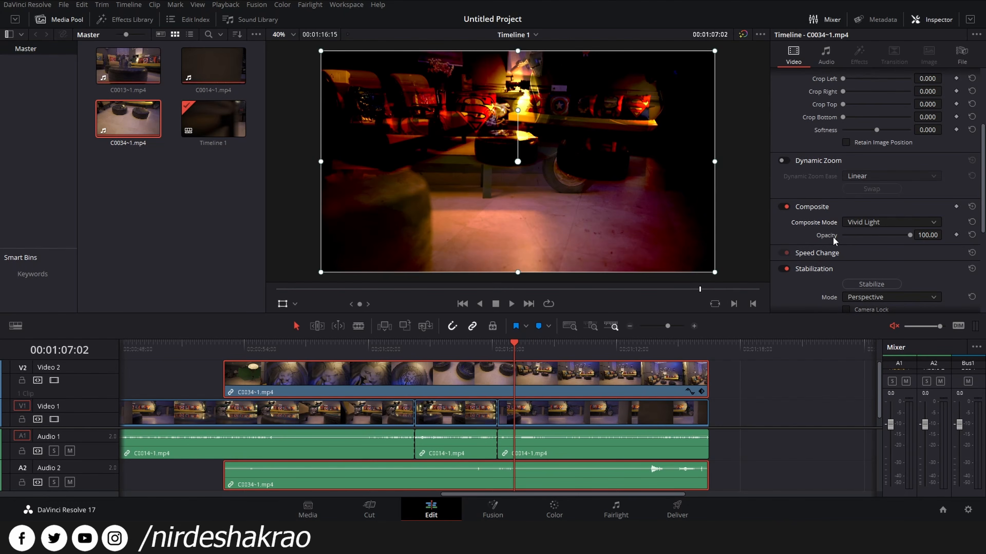
scroll(846, 233, "down", 1)
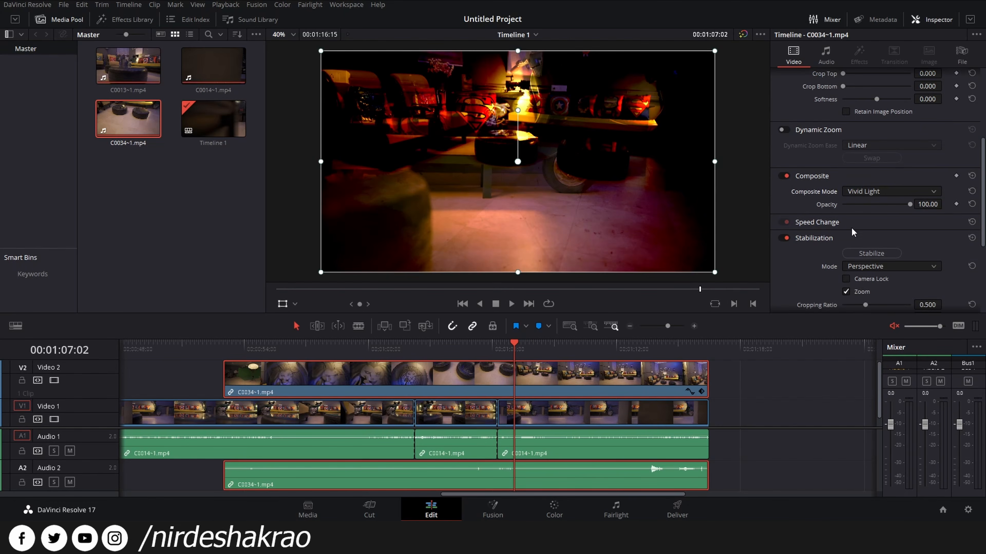
left_click(971, 175)
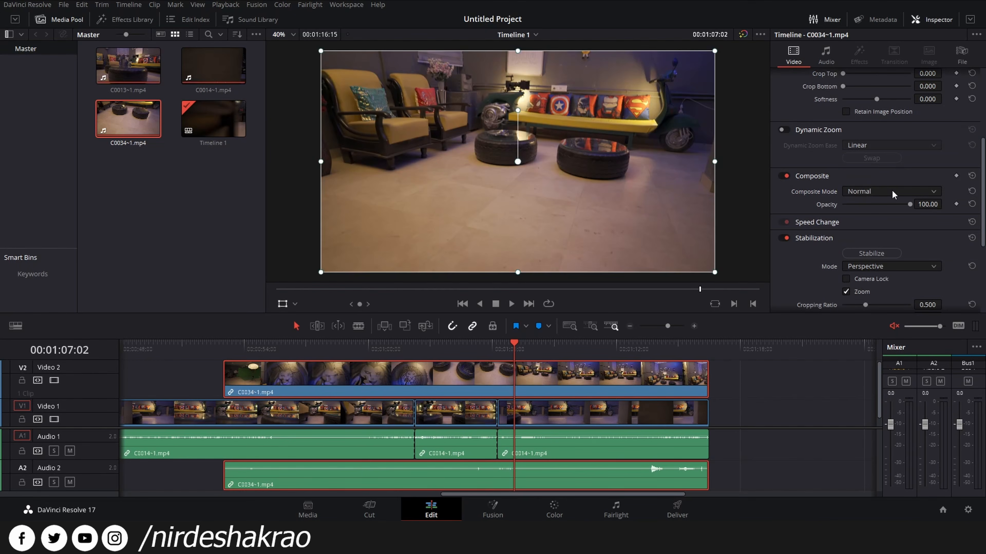
Try out the opacity adjustment on the Video 2 clip and delete that clip with its audio
left_click_drag(908, 206, 937, 215)
key("Delete")
scroll(561, 356, "down", 5)
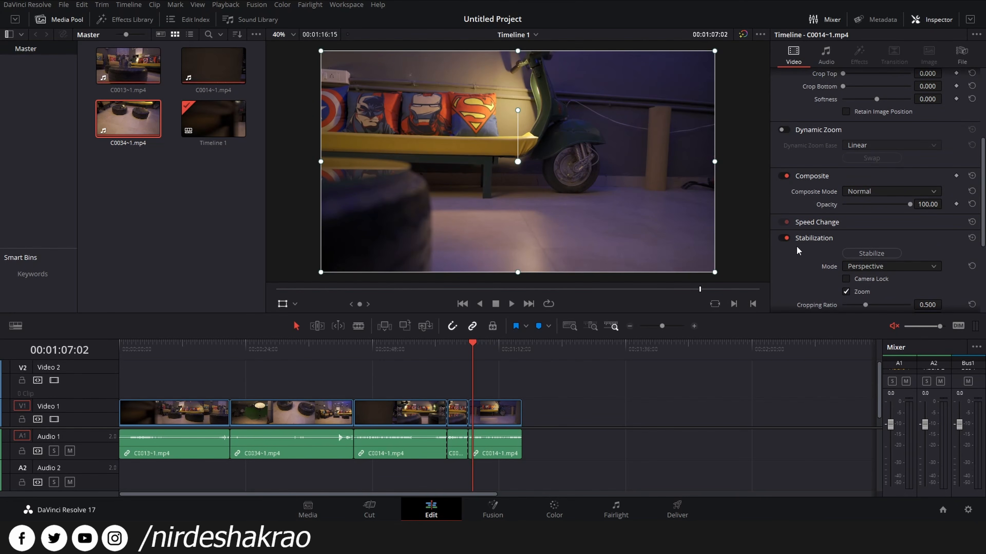
left_click(823, 241)
left_click(860, 245)
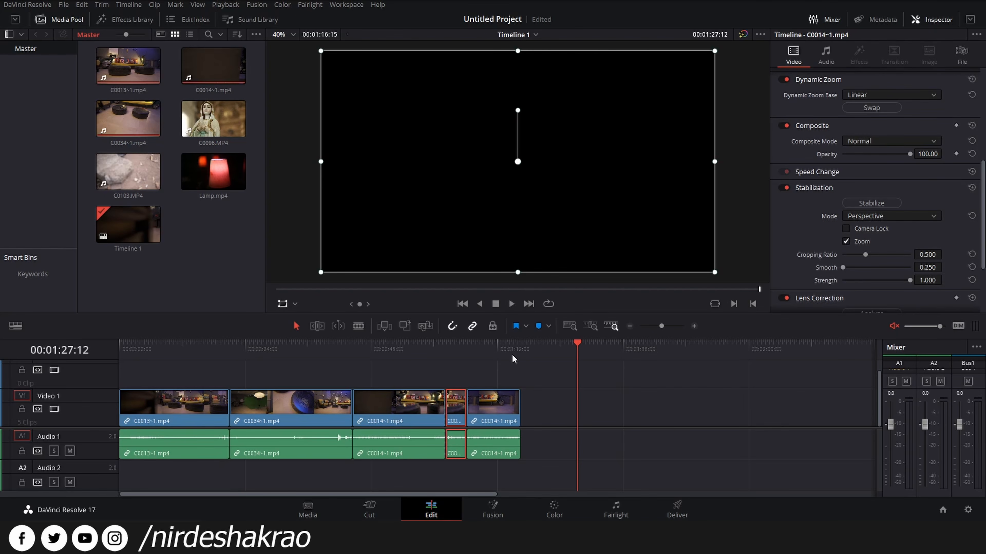
Add C0096.MP4, C0103.MP4 and Lamp.mp4 together to Video 1, past the end of the existing clips
left_click(221, 124)
left_click(220, 168, "ctrl")
left_click(121, 180, "ctrl")
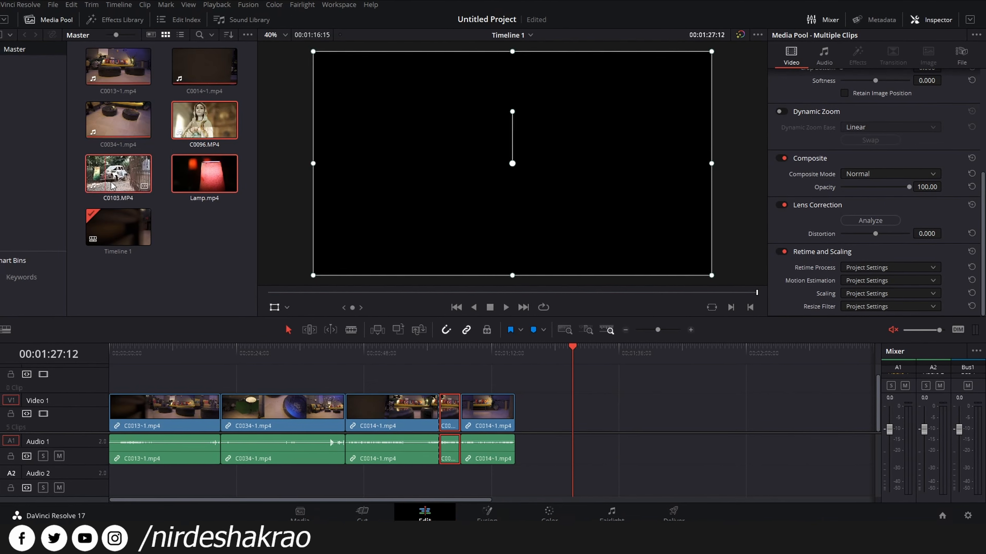
left_click_drag(112, 185, 620, 422)
left_click(718, 401)
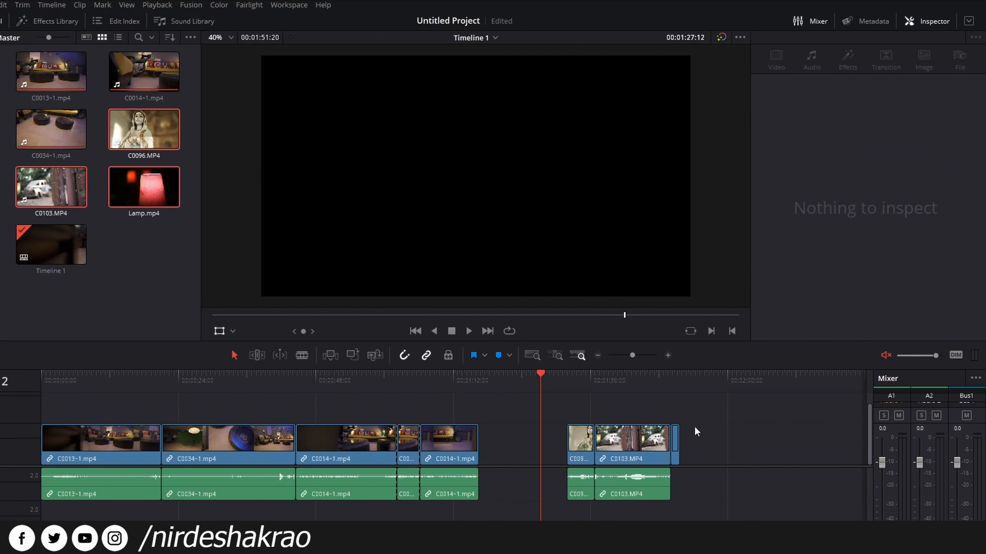
Space the three added clips apart on Video 1 and place the playhead within C0103.MP4 at 00:01:46:20
left_click_drag(706, 428, 653, 459)
left_click(740, 451)
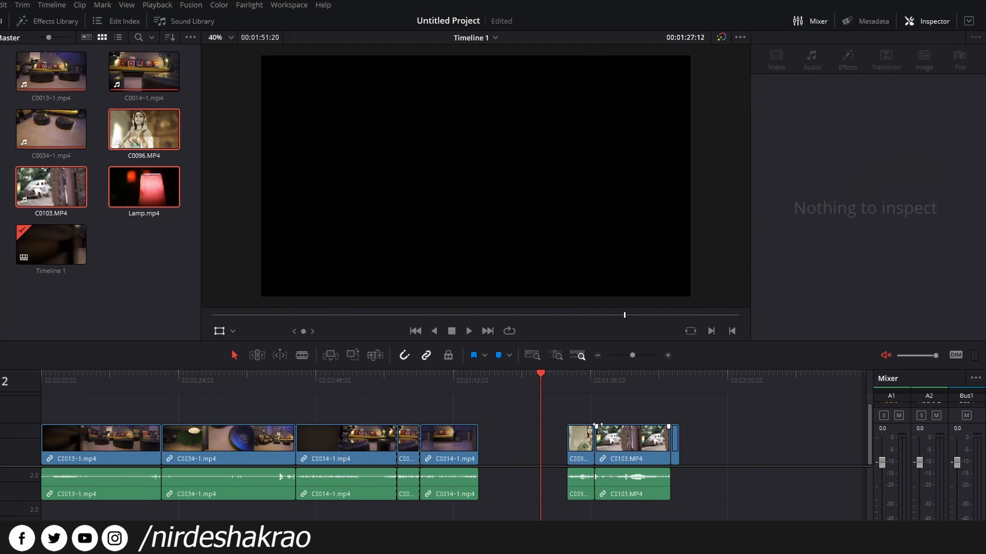
left_click_drag(578, 451, 555, 439)
left_click(608, 381)
mouse_move(503, 383)
left_mouse_down()
mouse_move(486, 383)
mouse_move(492, 390)
left_mouse_up()
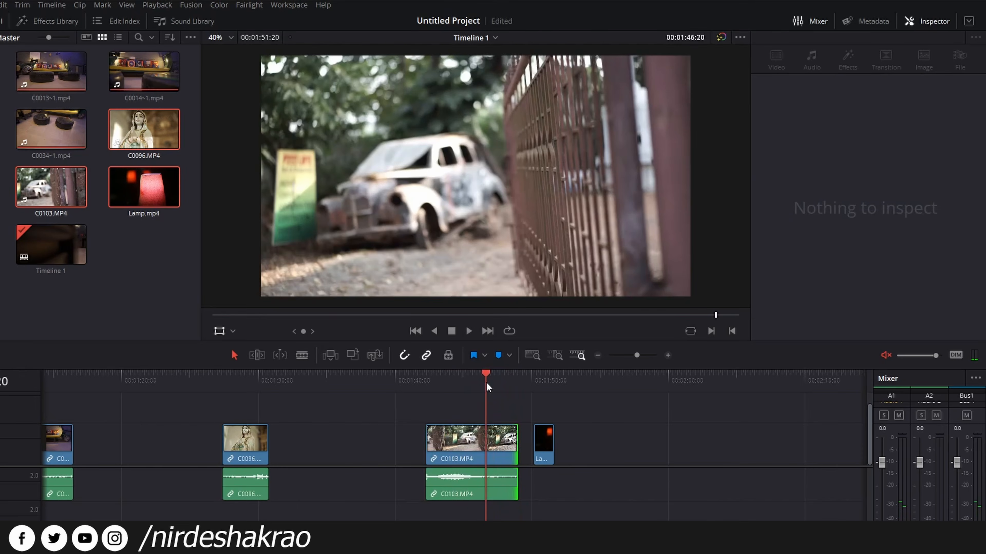
Trim C0103.MP4 to a short clip and move Lamp.mp4 into the gap between C0096.MP4 and C0103.MP4
left_click(430, 440)
mouse_move(429, 440)
left_mouse_down()
mouse_move(500, 442)
mouse_move(427, 446)
left_mouse_up()
left_click_drag(546, 442, 341, 442)
Select C0096.MP4 and play it from its start at 00:01:27:12 to examine the camera shake
left_click_drag(334, 384, 231, 389)
left_click(240, 451)
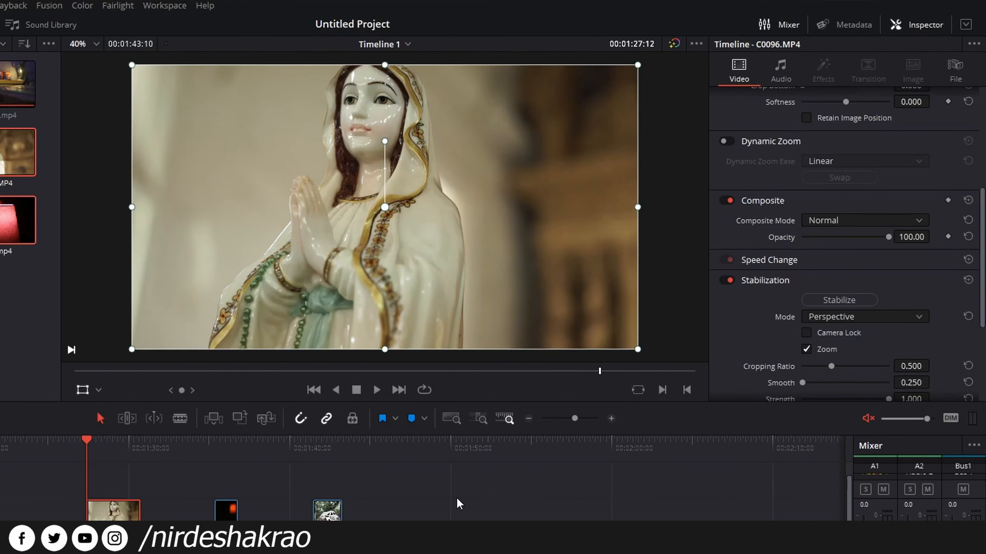
key("space")
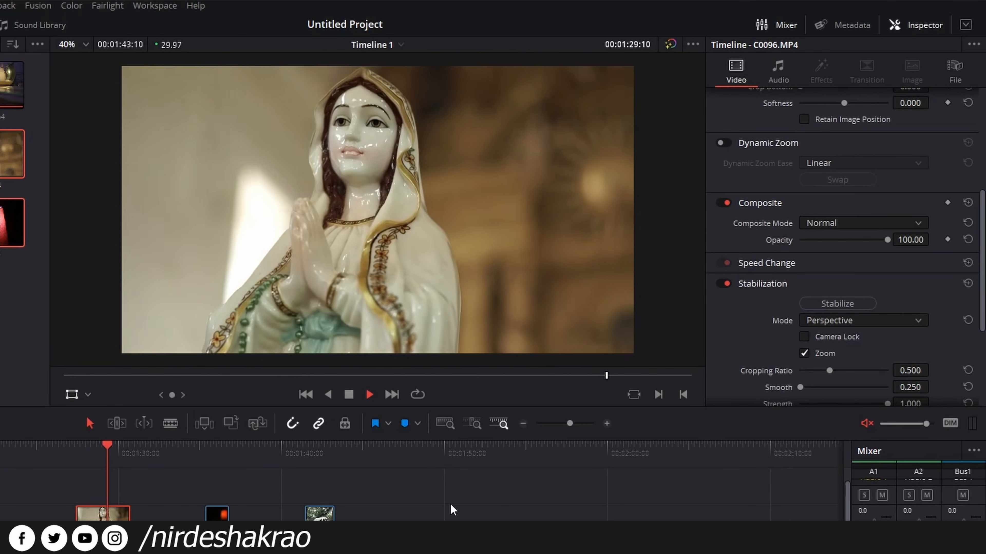
key("space")
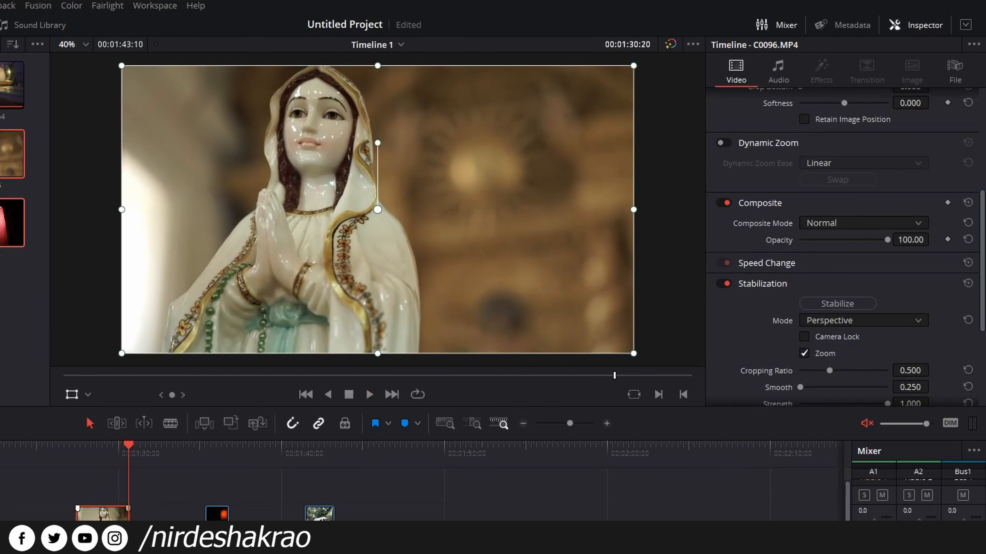
Stabilize C0096.MP4 in Perspective mode and replay the clip from its start
left_click(847, 306)
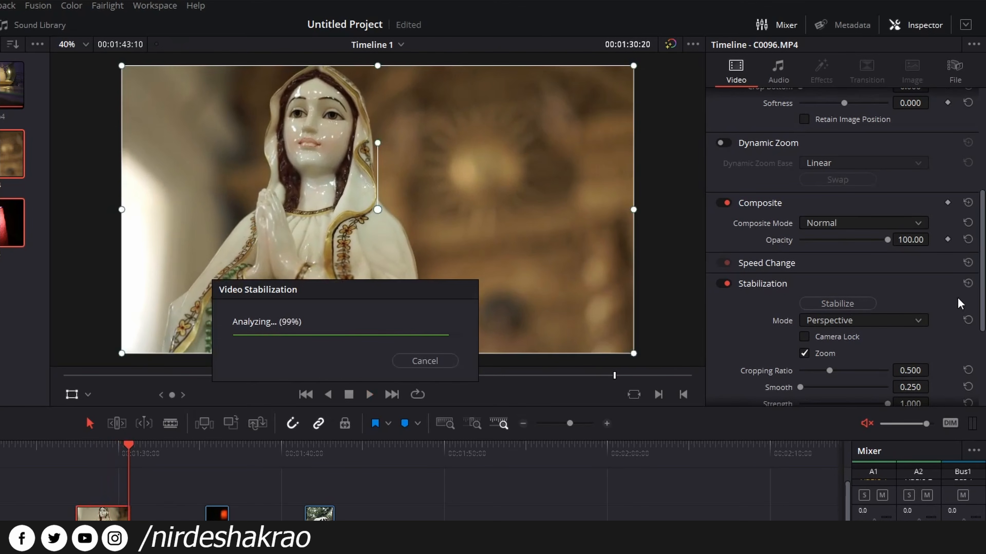
left_click(77, 451)
key("space")
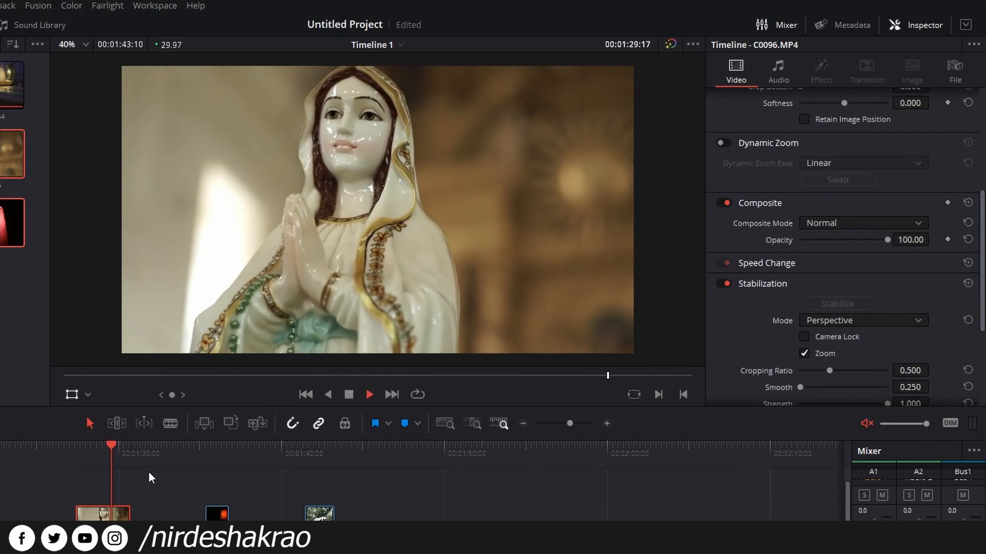
left_click(83, 445)
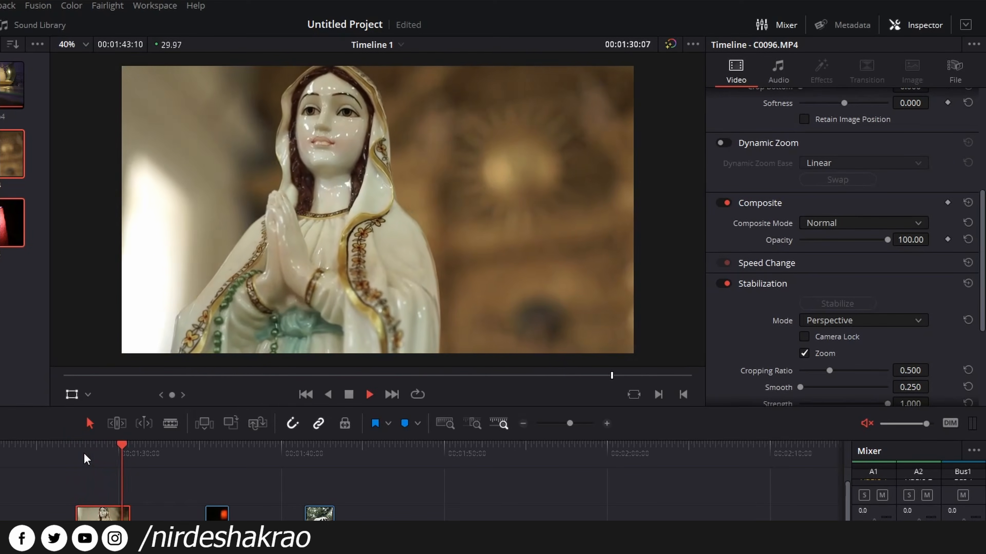
Replay C0096.MP4, and play the unstabilized Lamp.mp4 from its start to examine its camera shake
key("space")
key("space")
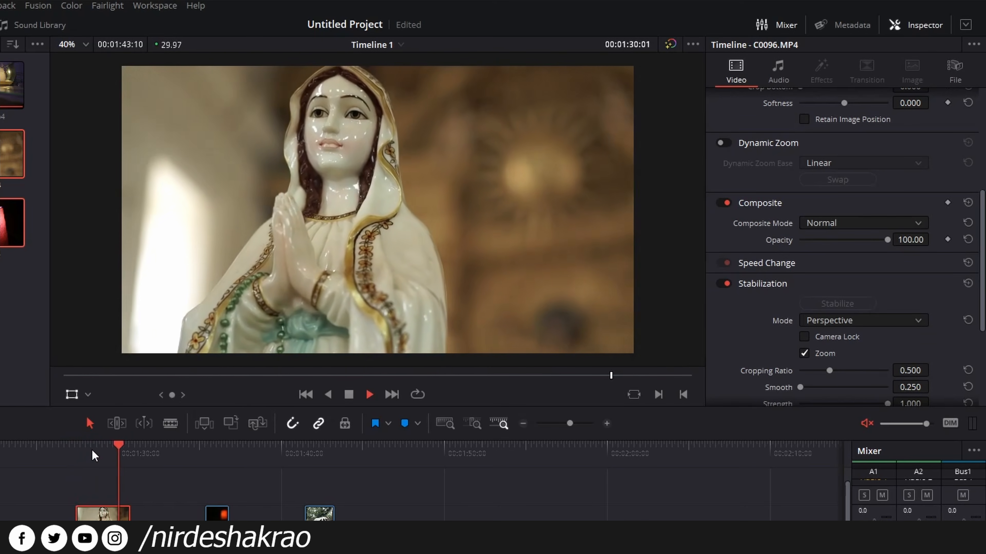
left_click(209, 462)
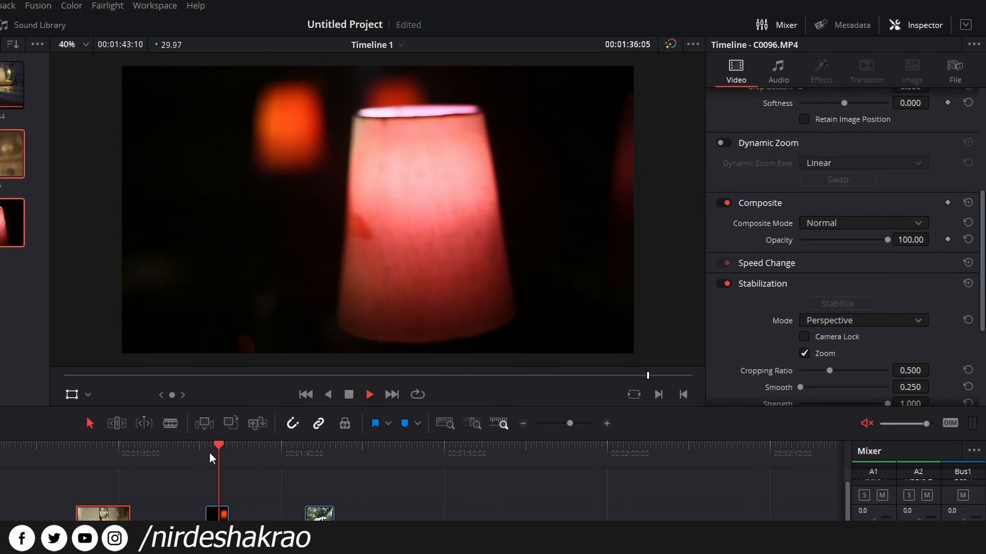
left_click(210, 453)
key("space")
left_click(209, 455)
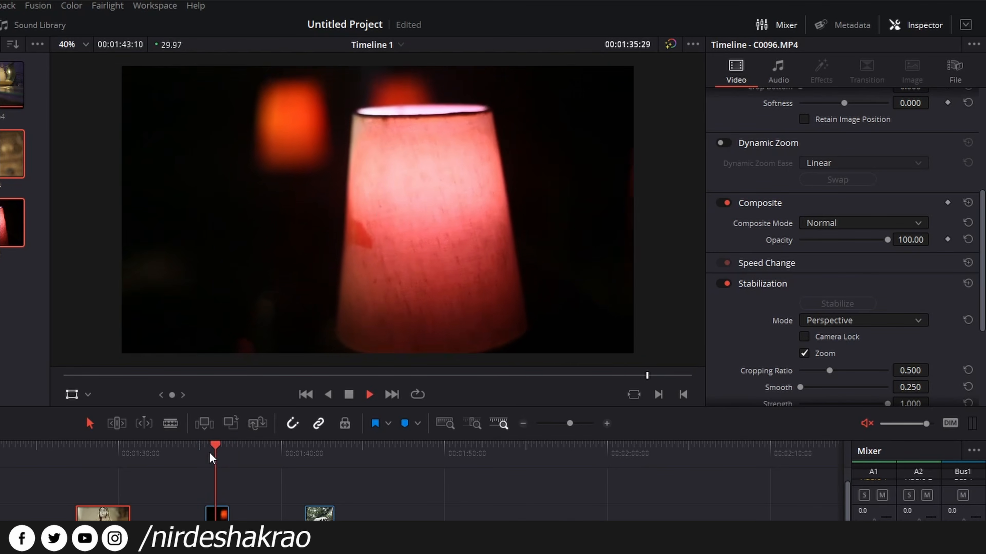
Stabilize Lamp.mp4 in Perspective mode and replay the clip repeatedly from its start at 00:01:35:10
left_click(212, 512)
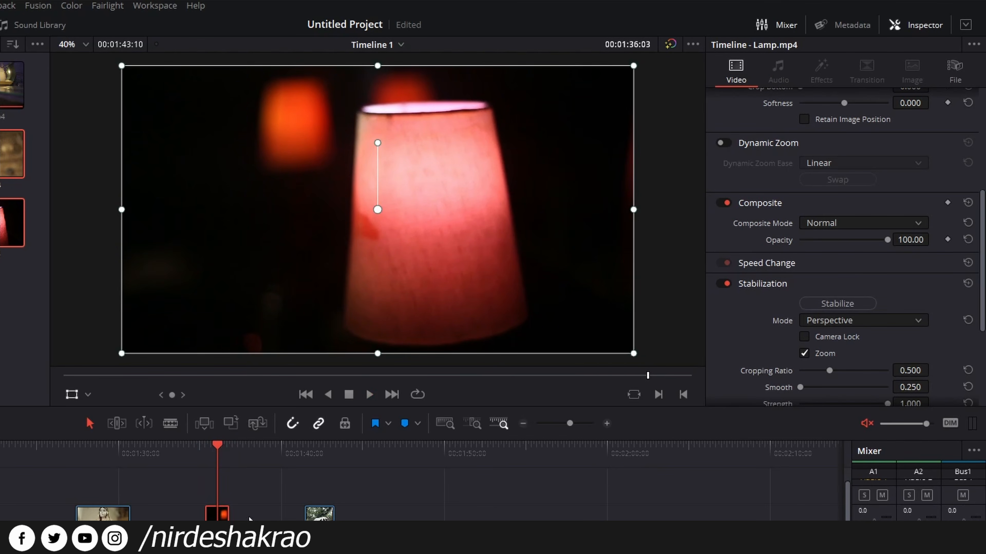
left_click(840, 304)
left_click(205, 453)
key("space")
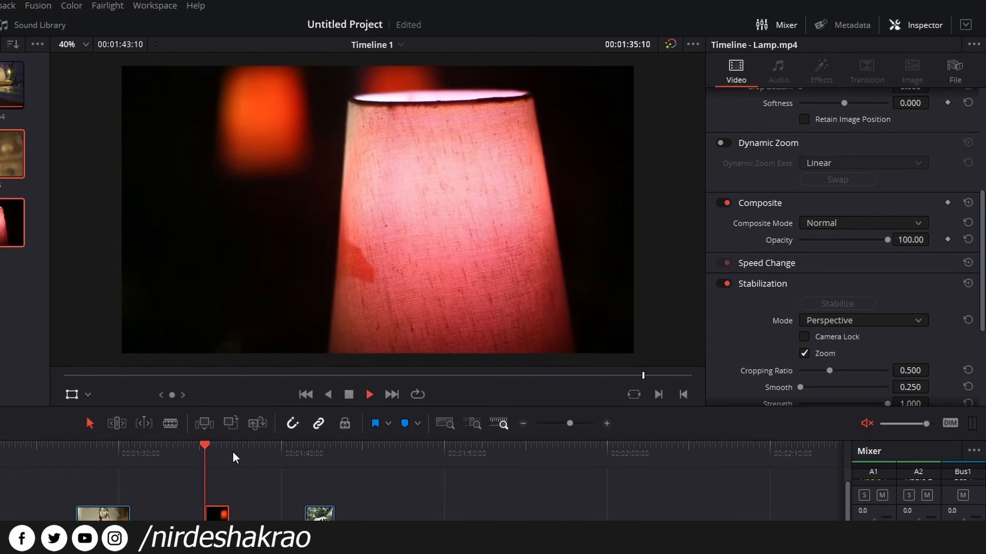
key("space")
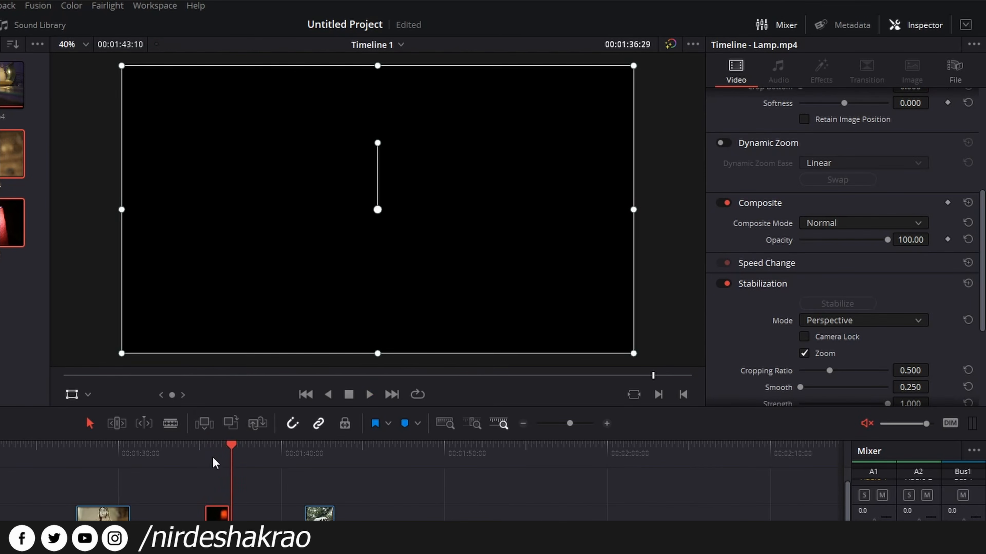
left_click(205, 455)
key("space")
key("space")
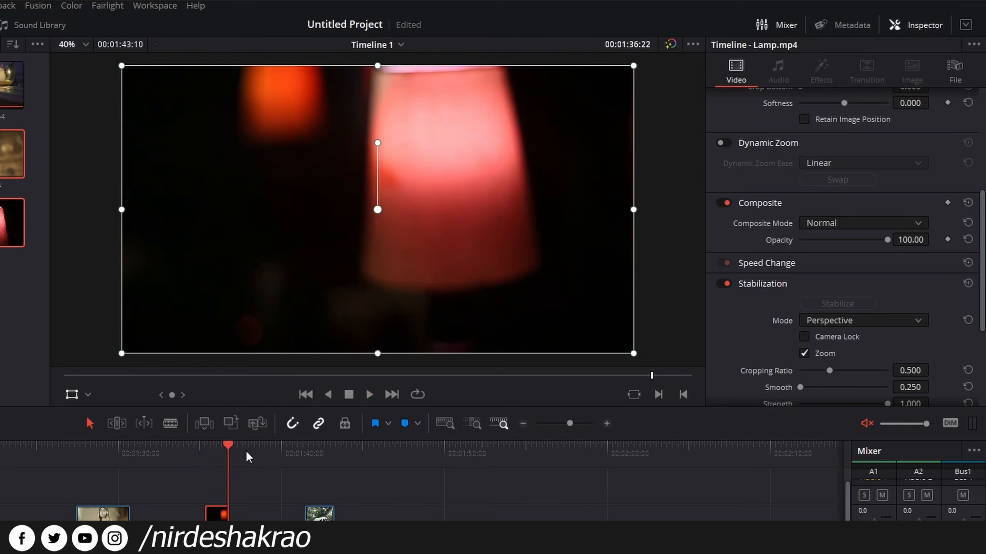
left_click(206, 455)
key("space")
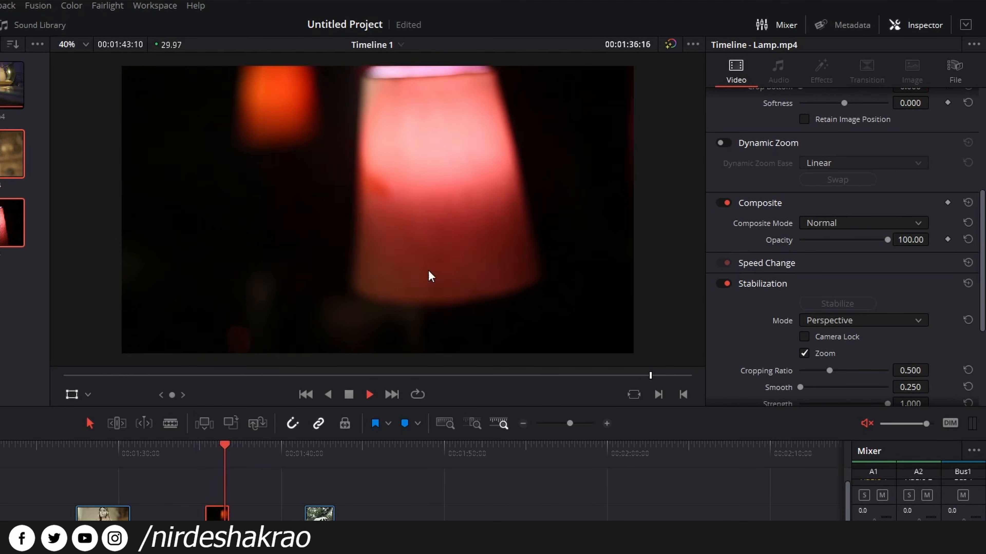
key("space")
left_click(207, 456)
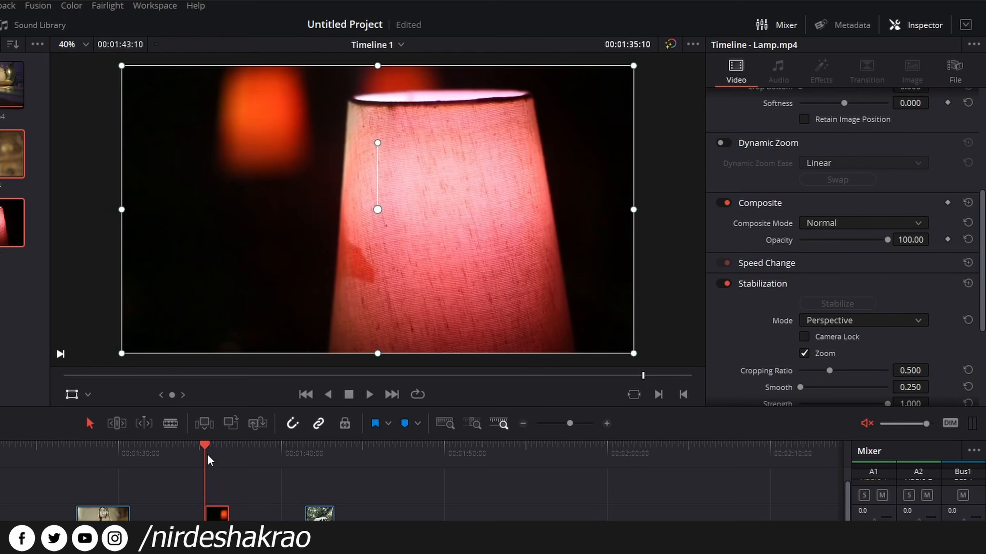
Replay the stabilized C0096.MP4 several times to examine how the statue and background move
left_click(101, 456)
key("space")
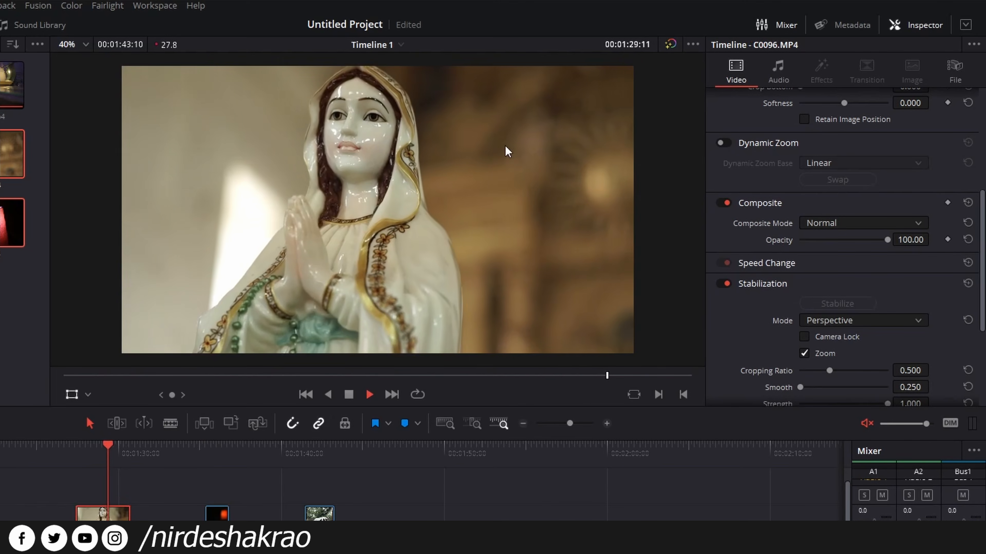
key("space")
left_click(88, 463)
key("space")
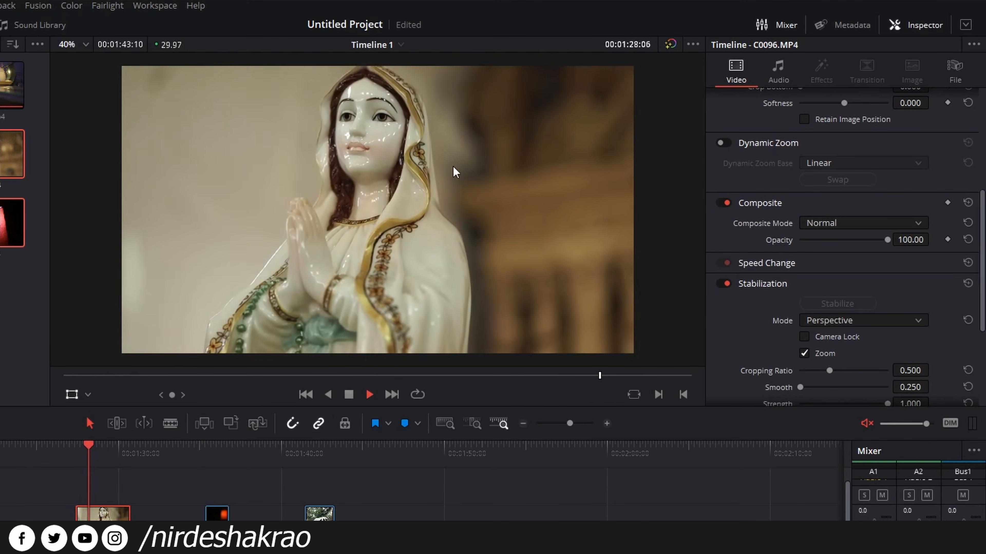
key("space")
key("space")
key("space")
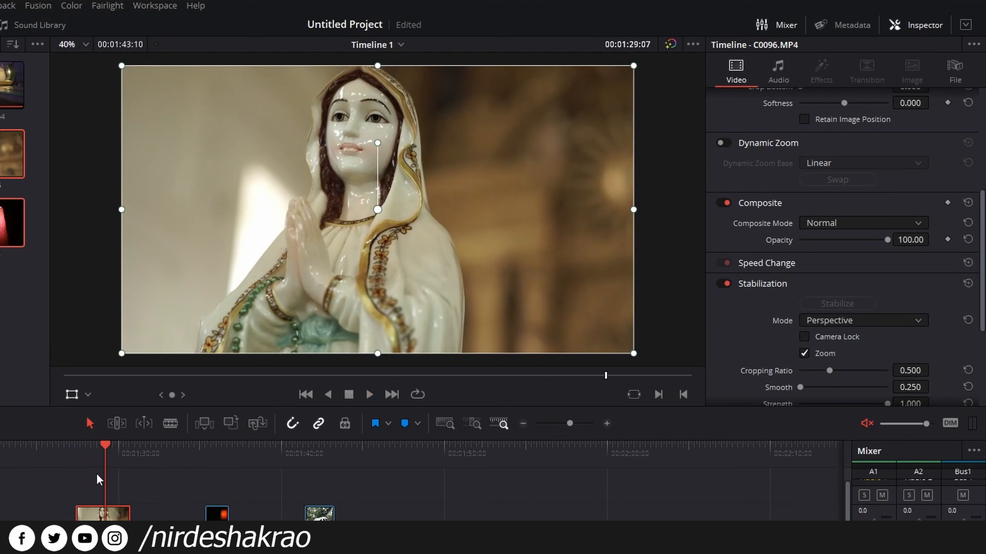
left_click(89, 456)
key("space")
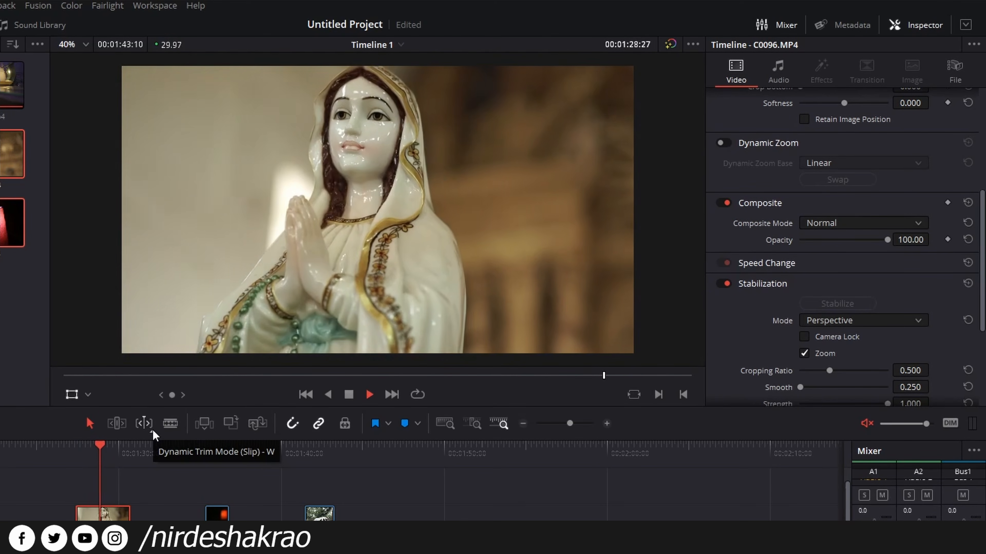
key("space")
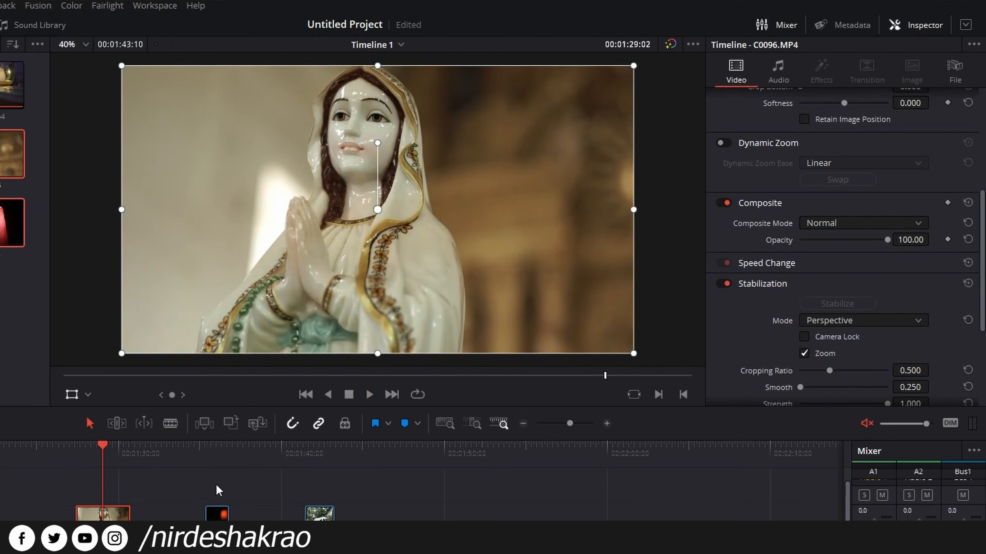
Replay Lamp.mp4 from its start to examine the lampshade's shape under Perspective stabilization
left_click(208, 451)
key("space")
key("space")
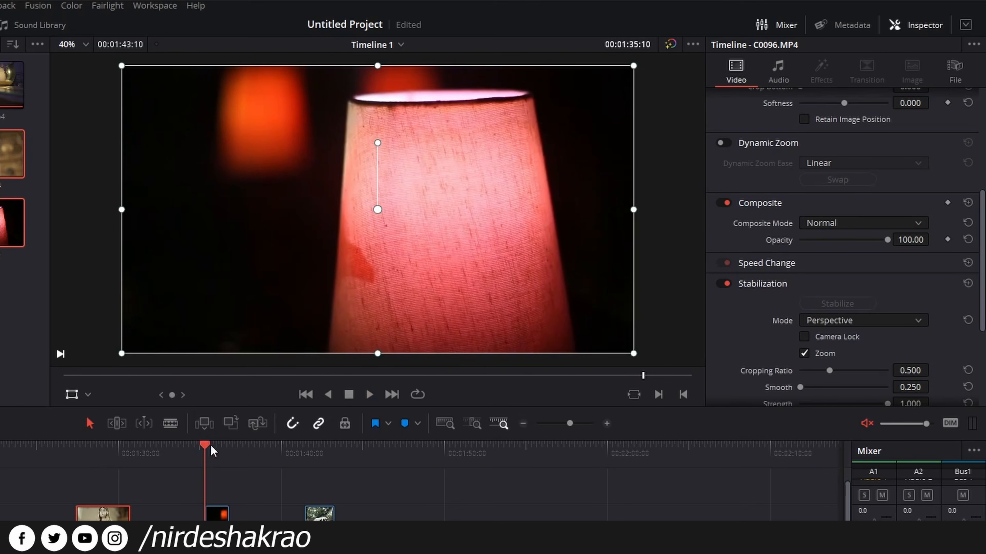
key("space")
key("space")
left_click(210, 450)
key("space")
key("space")
Reset the stabilization of Lamp.mp4 and stabilize the clip again in Similarity mode
left_click(223, 514)
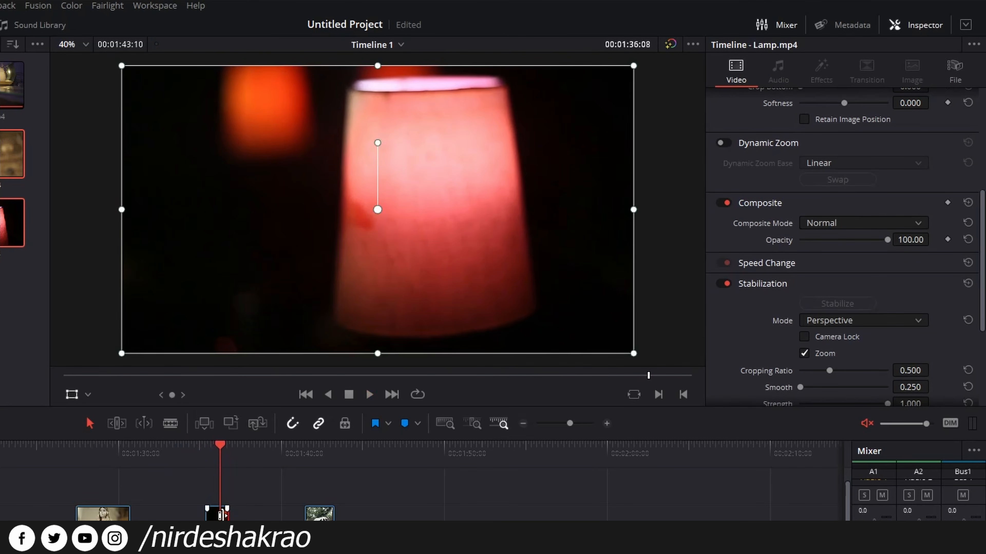
left_click(968, 284)
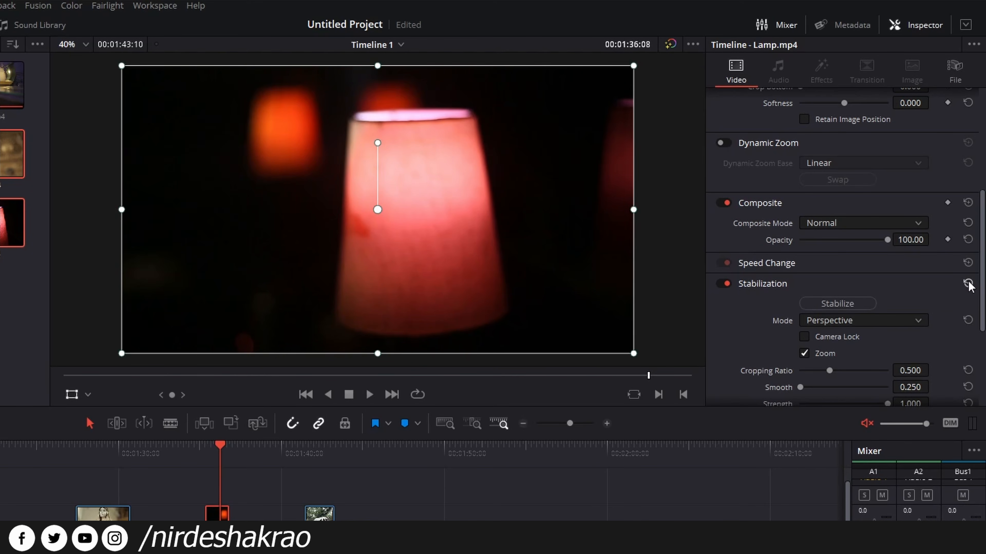
left_click(888, 324)
left_click(843, 353)
left_click(837, 306)
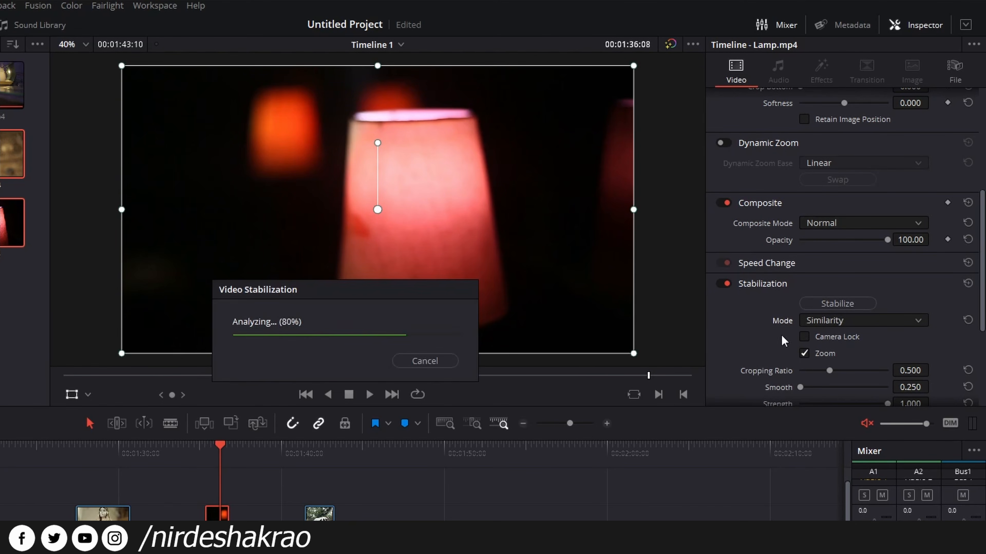
Play Lamp.mp4 repeatedly from 00:01:35:10 to examine the Similarity stabilization
left_click(205, 458)
key("space")
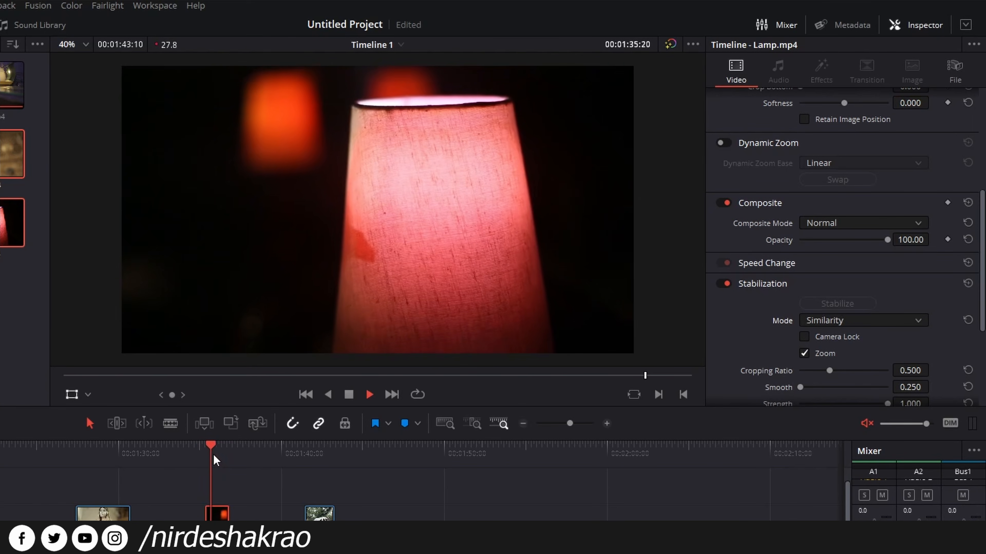
key("space")
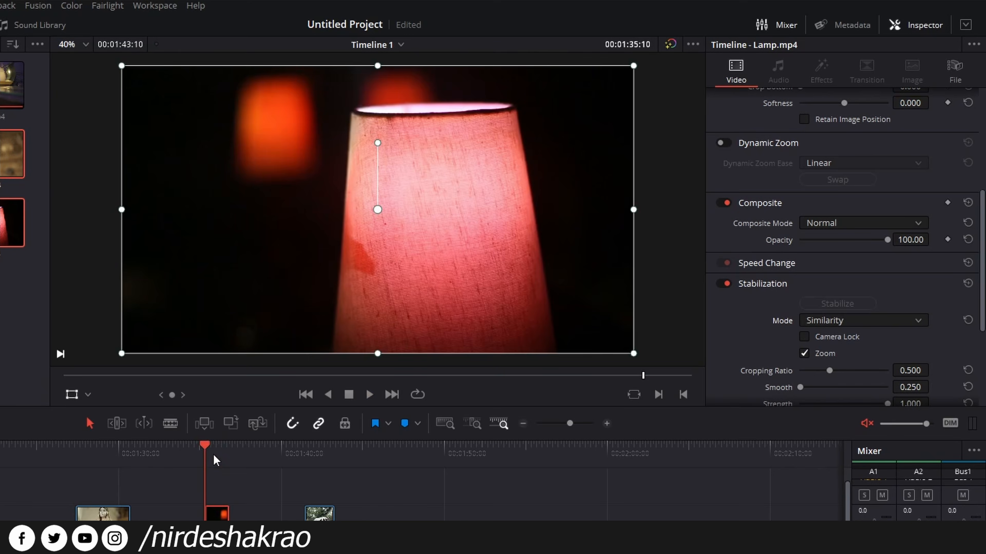
key("space")
key("space")
key("Down")
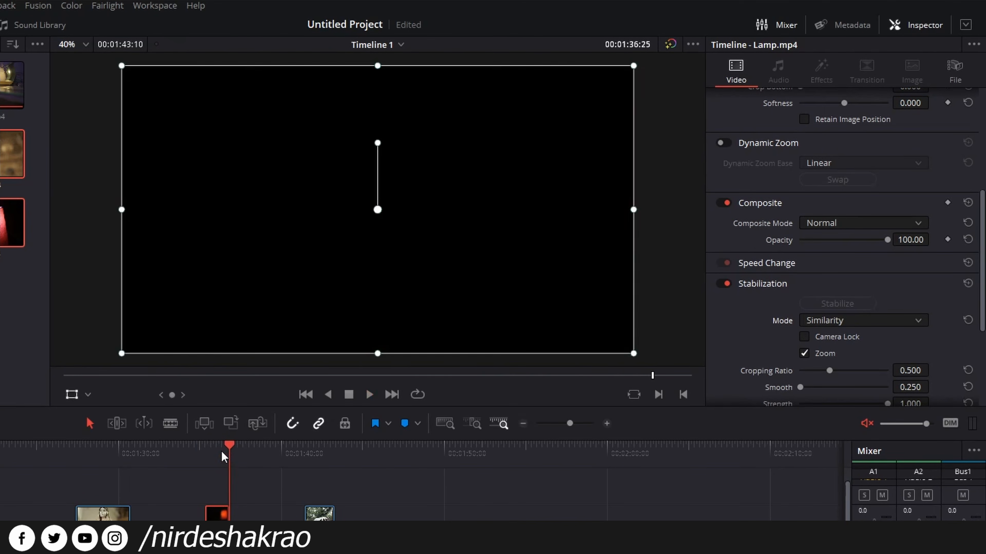
key("Up")
key("space")
key("space")
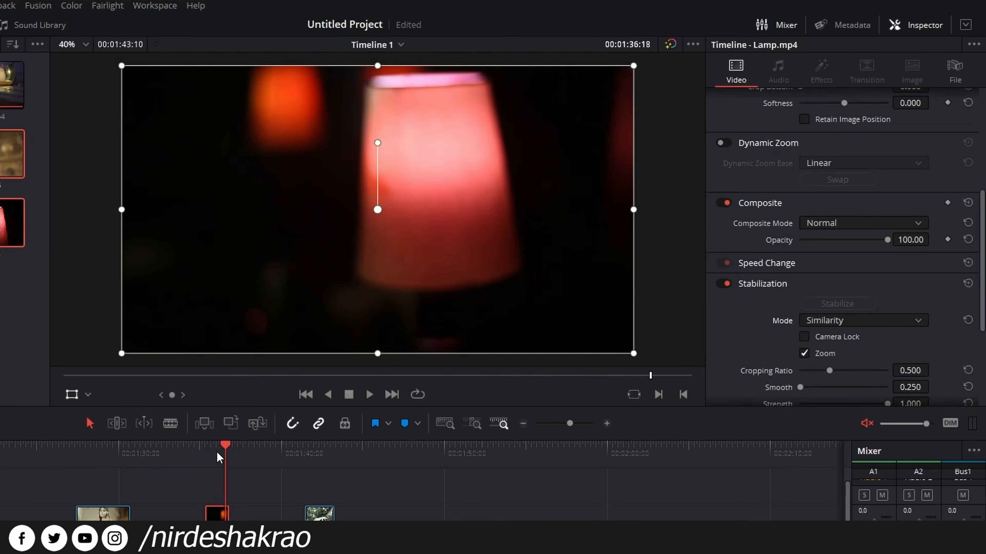
key("Up")
Turn stabilization of Lamp.mp4 off and back on, playing the clip in each state to compare the motion
left_click(733, 283)
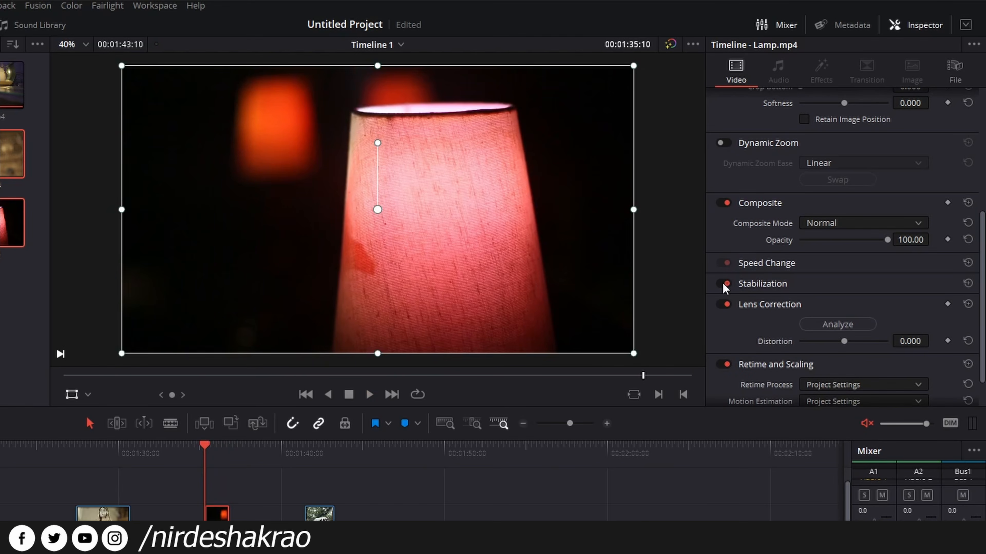
left_click(722, 283)
key("space")
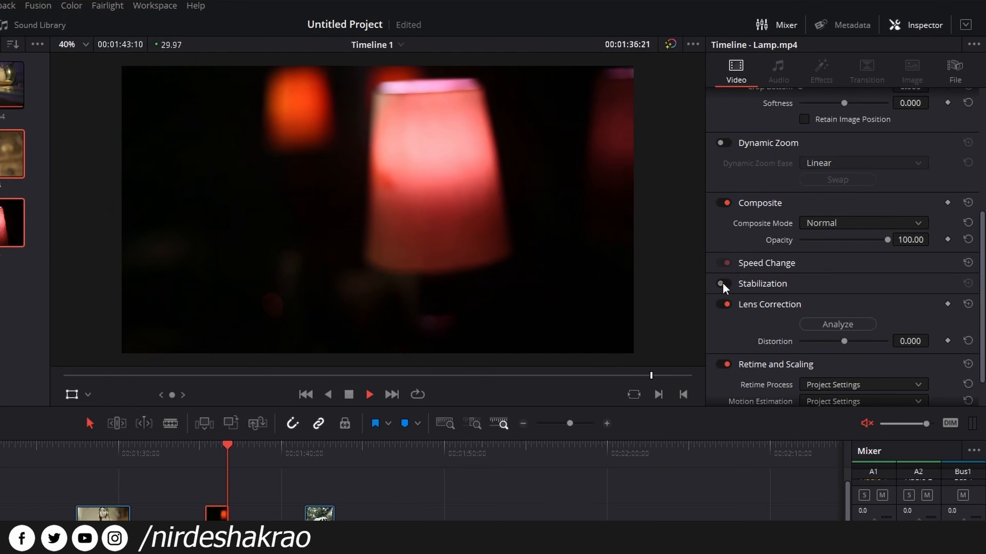
key("space")
left_click(722, 282)
left_click(205, 452)
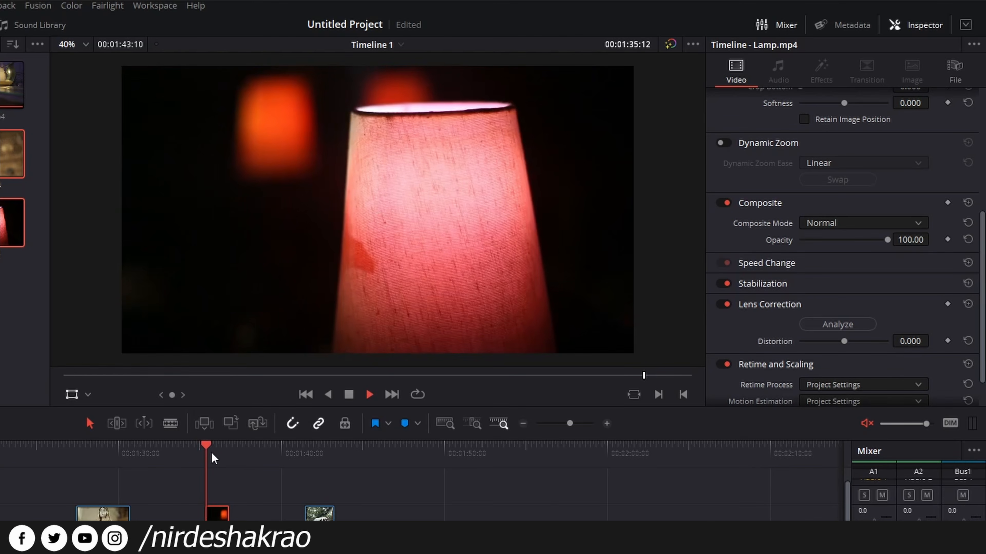
key("space")
Place the playhead at 00:01:41:13 and bring up the Stabilization settings of C0103.MP4 in Perspective mode
left_click(304, 465)
left_click(762, 283)
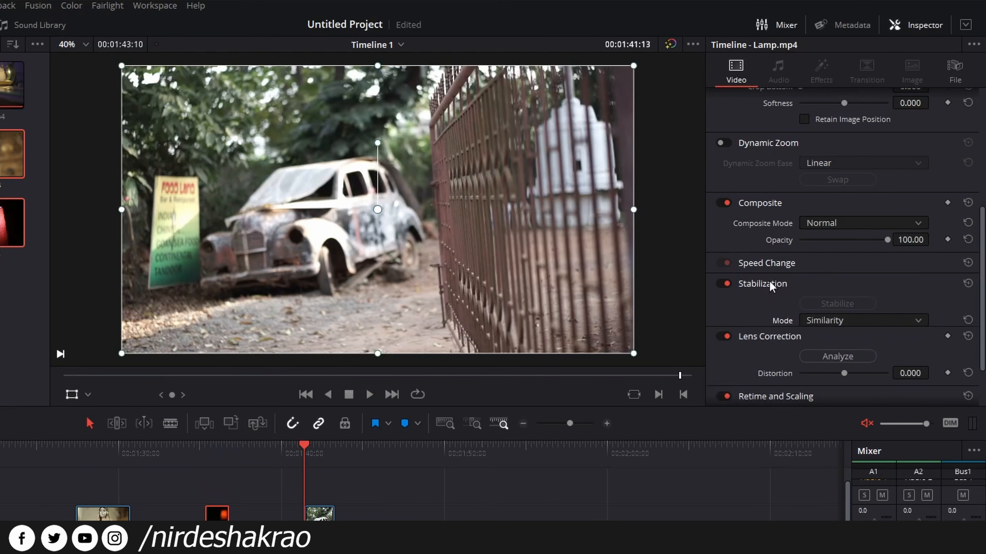
left_click(893, 320)
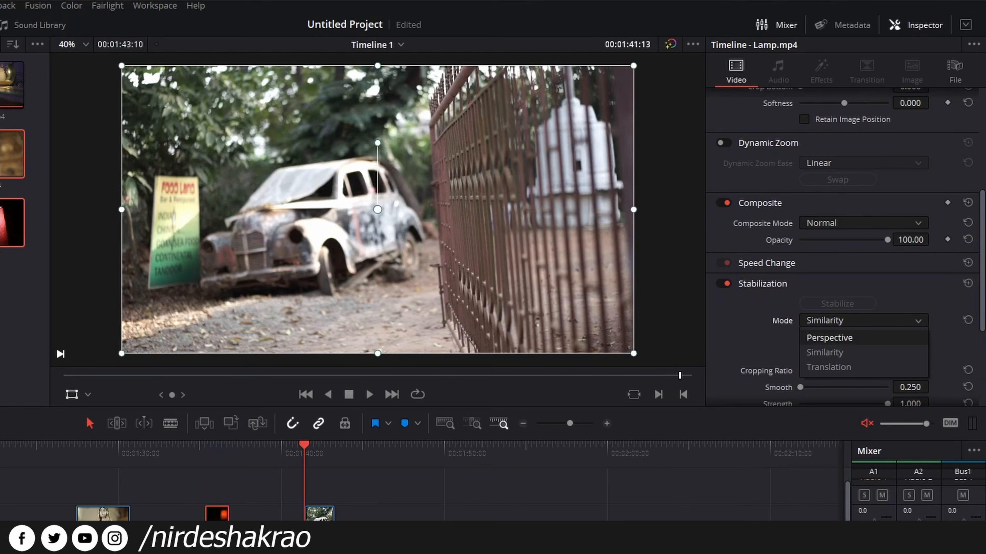
left_click(829, 337)
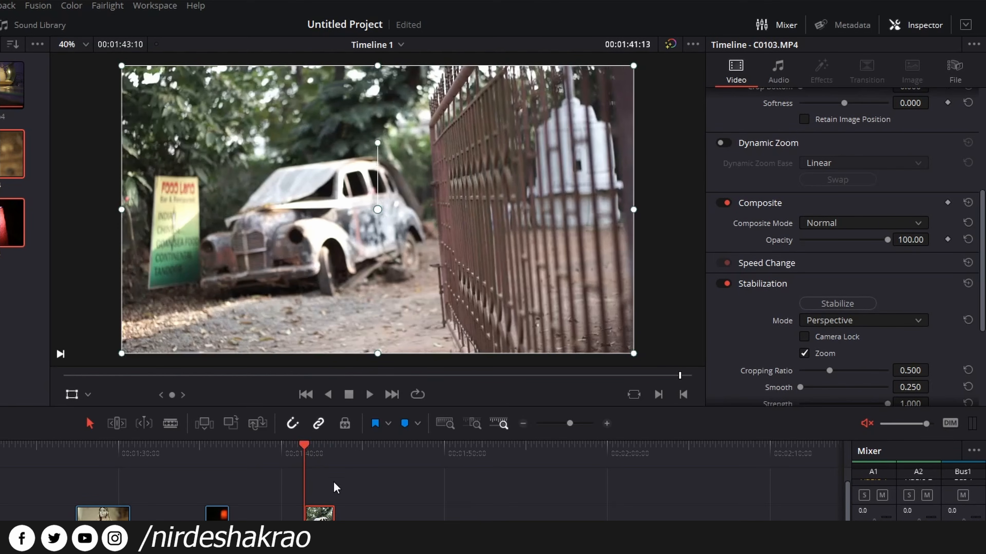
Play the unstabilized C0103.MP4 to examine its camera shake and return to its start at 00:01:41:13
key("space")
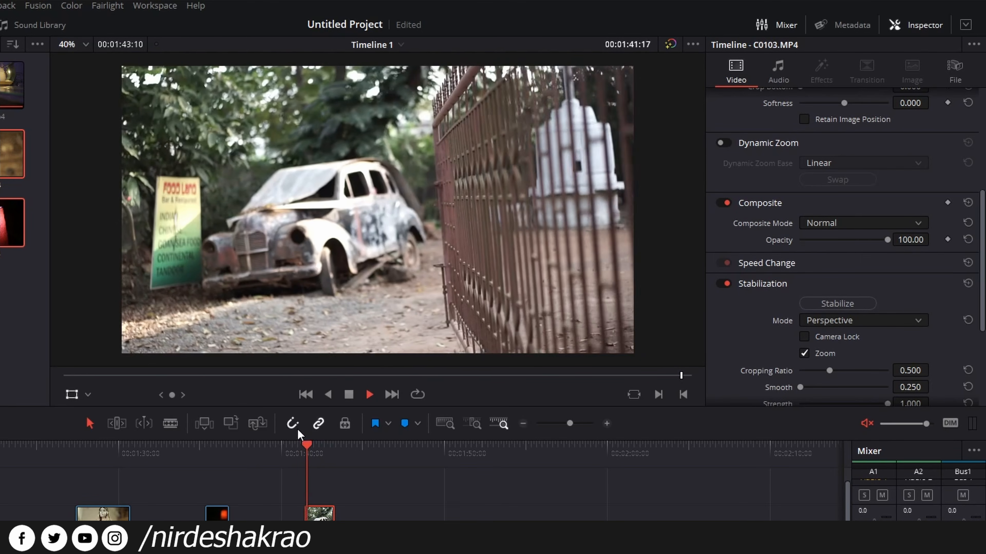
left_click(312, 454)
key("space")
left_click(311, 455)
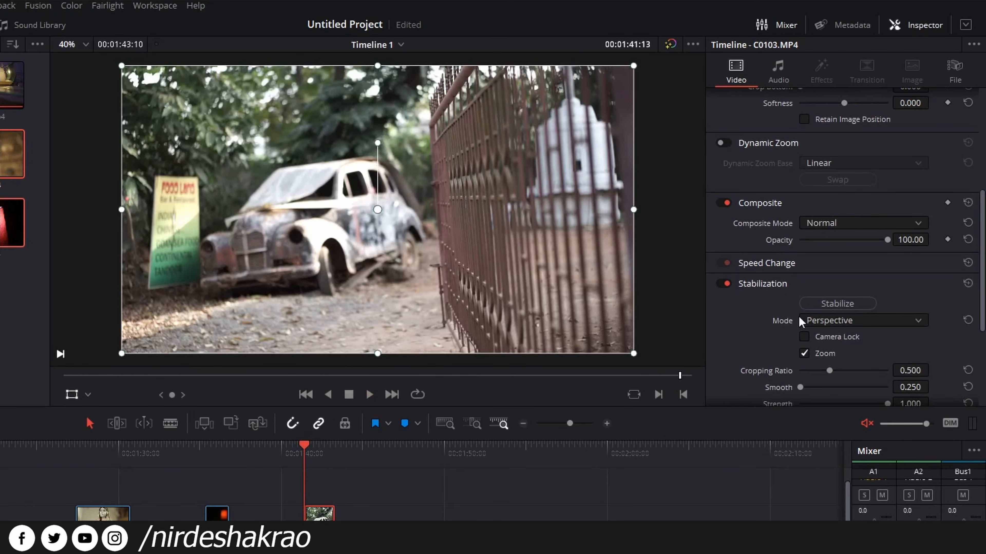
Stabilize C0103.MP4 in Perspective mode and replay the clip to check the motion
left_click(818, 303)
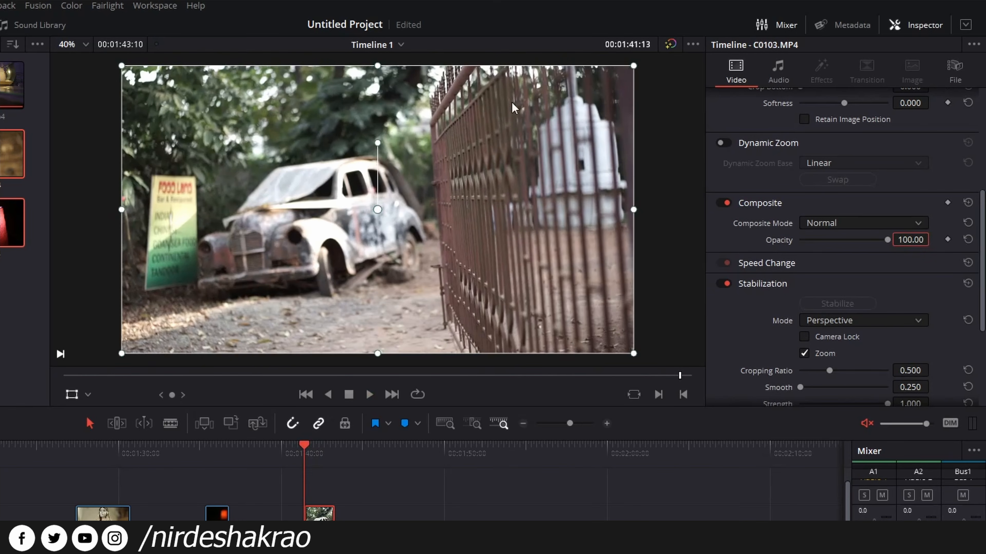
key("space")
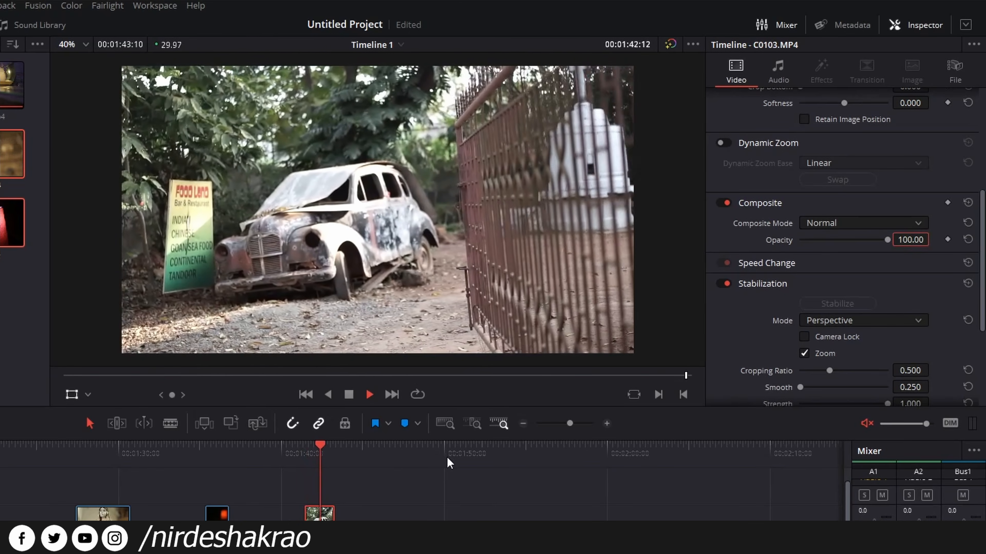
left_click(310, 445)
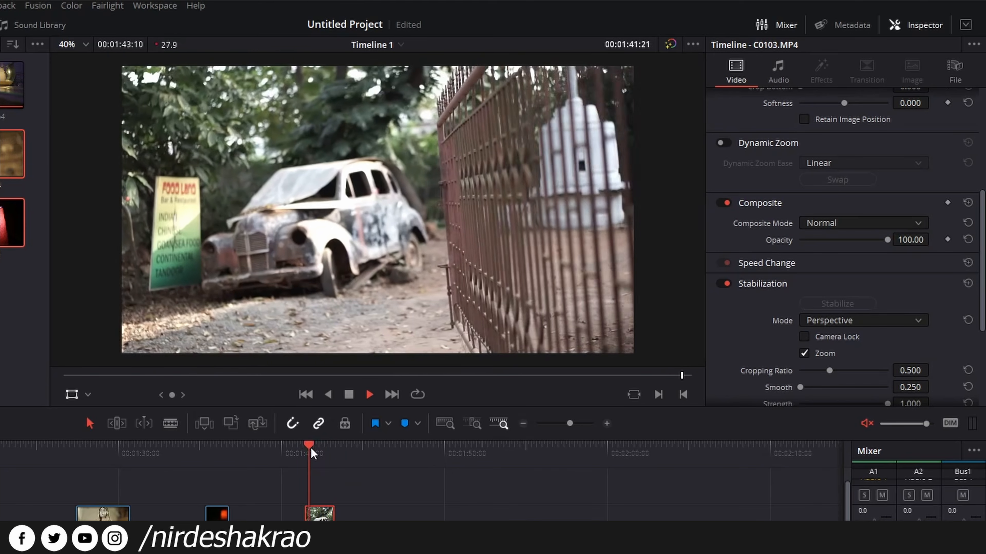
key("space")
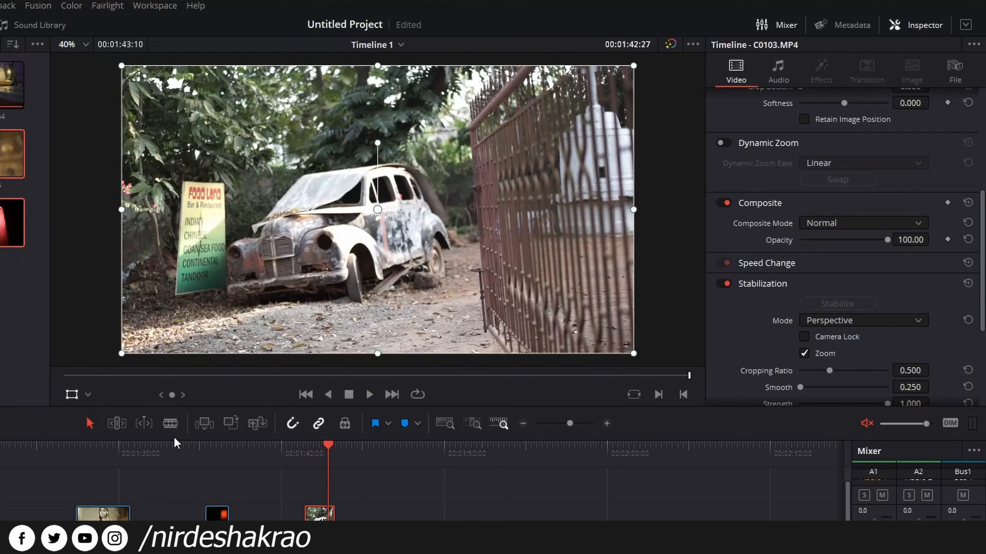
Shrink the timeline area to enlarge the viewer and Inspector, and move the playhead to 00:01:42:17
left_click_drag(174, 439, 170, 490)
mouse_move(319, 509)
left_mouse_down()
mouse_move(304, 504)
mouse_move(323, 505)
left_mouse_up()
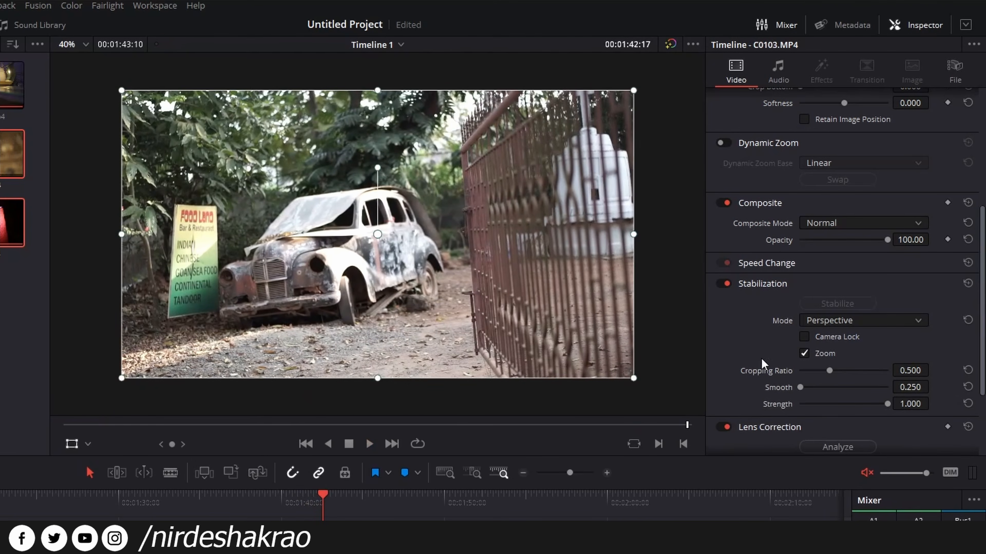
Return the playhead to 00:01:41:13, enable Camera Lock, and stabilize C0103.MP4 again in Perspective mode
left_click(306, 503)
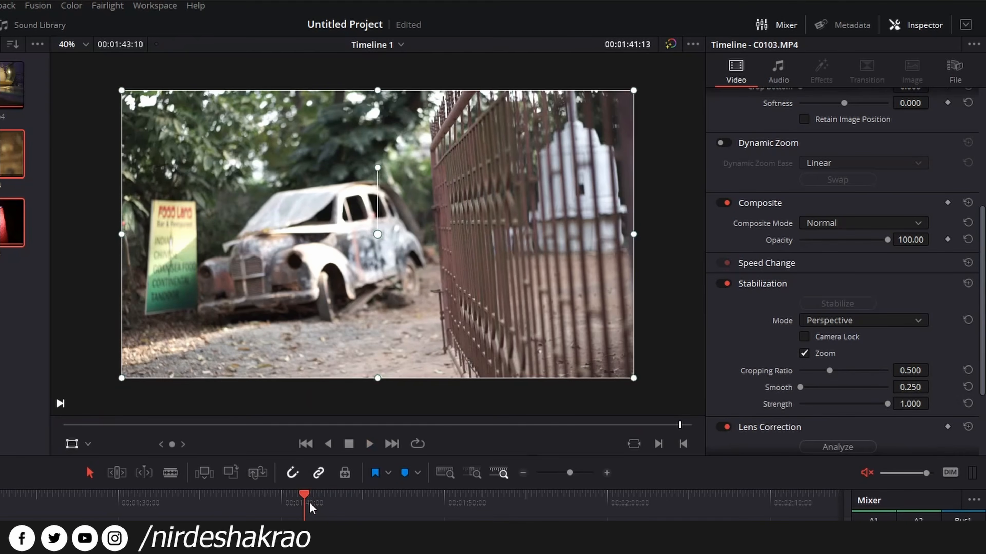
left_click(804, 337)
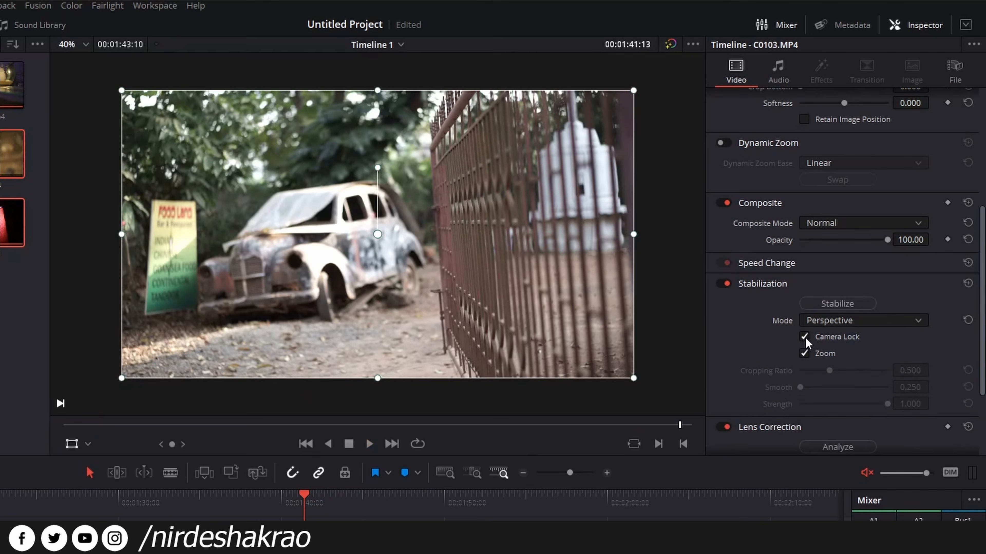
left_click(840, 305)
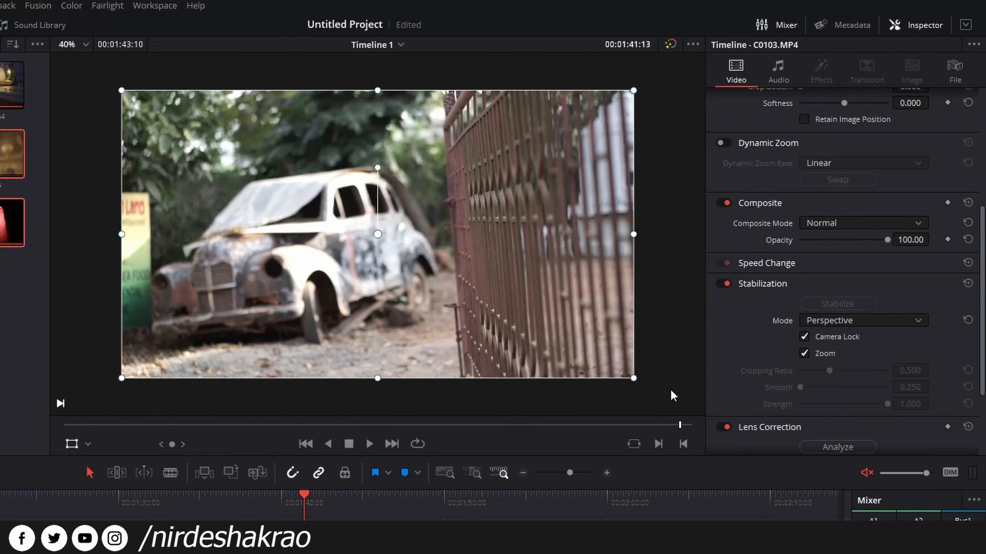
Play C0103.MP4 repeatedly from its start to examine the camera motion with Camera Lock stabilization
key("space")
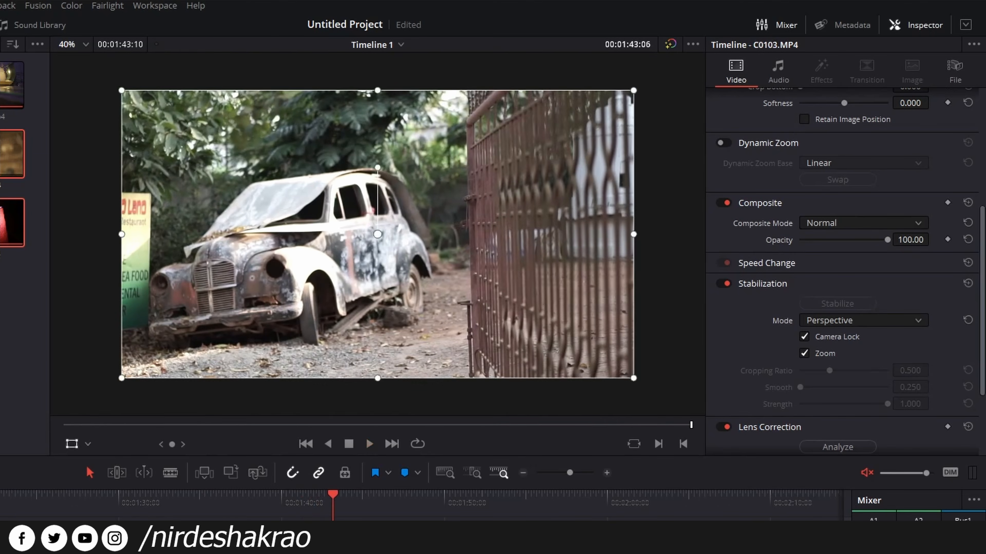
left_click(304, 504)
key("space")
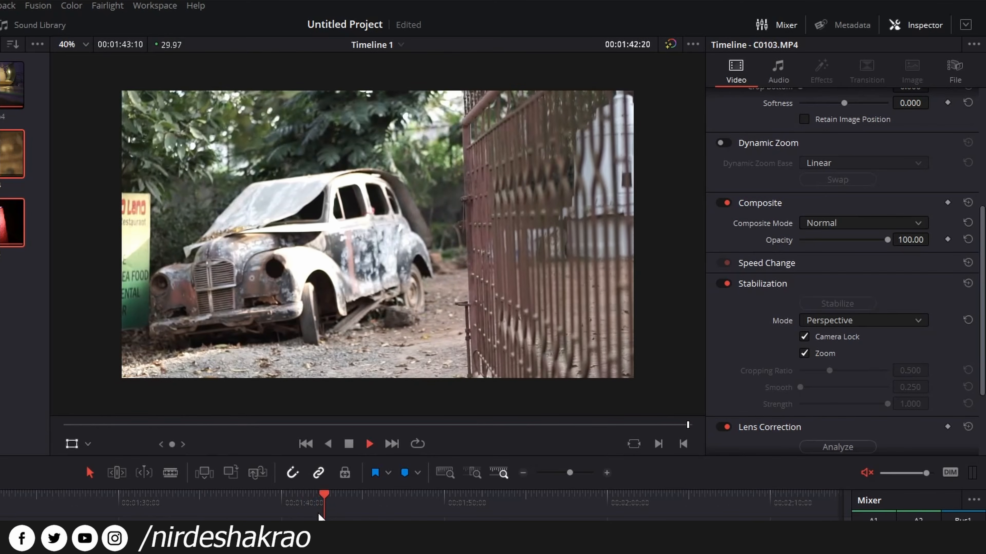
key("space")
left_click(305, 500)
key("space")
key("space")
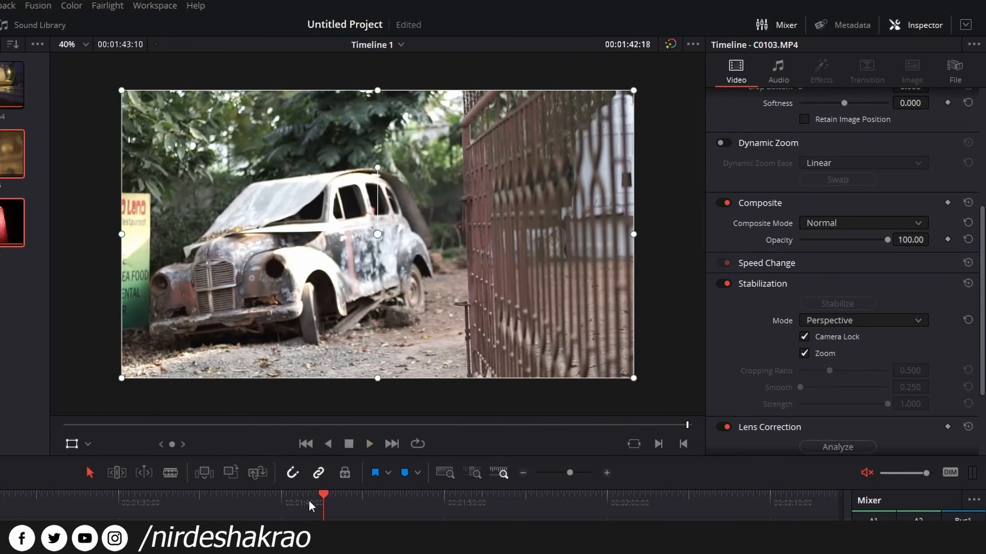
left_click(309, 501)
key("space")
key("space")
left_click(309, 501)
key("space")
key("space")
left_click(310, 502)
key("space")
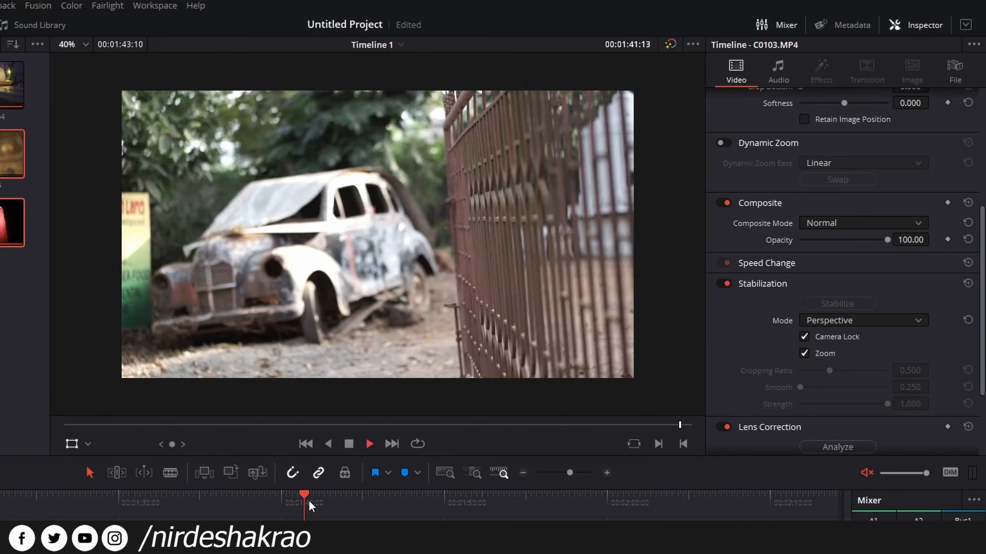
key("space")
left_click(309, 502)
key("space")
key("space")
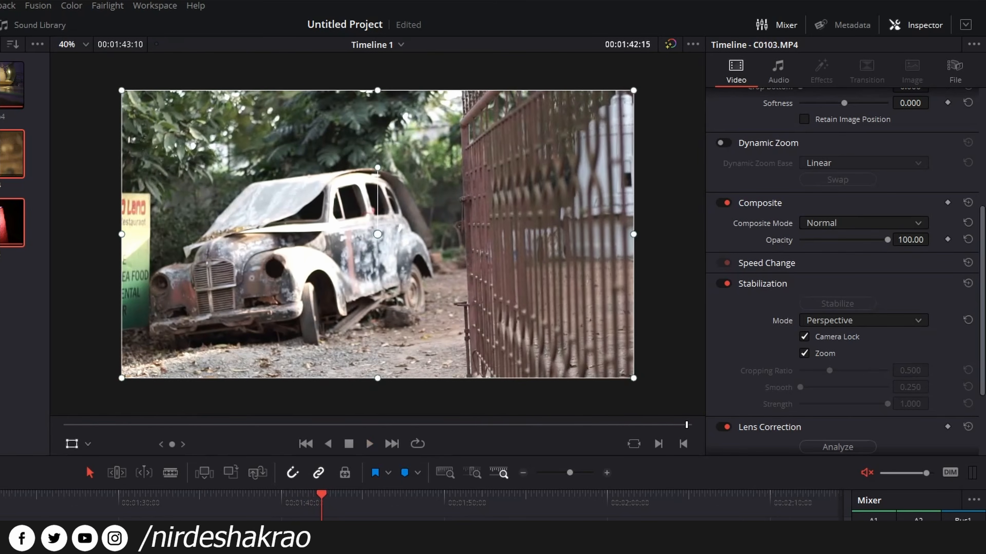
key("space")
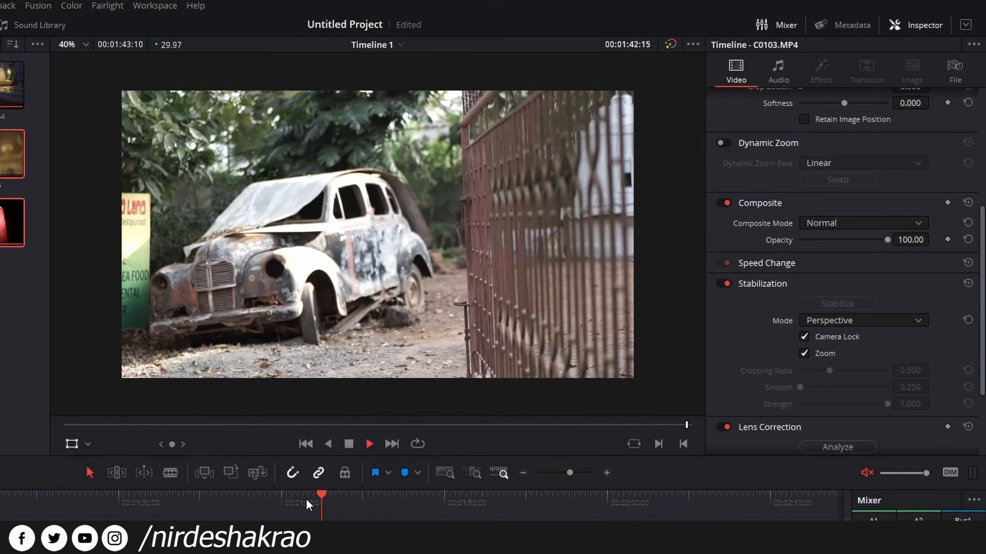
key("space")
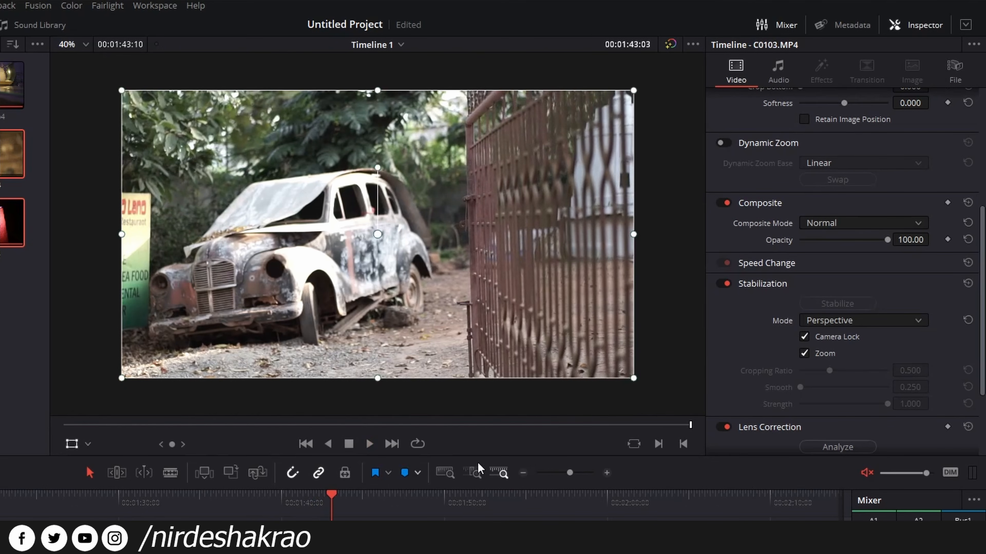
Disable Camera Lock, stabilize C0103.MP4 again in Perspective mode, and replay the clip from its start
left_click(803, 338)
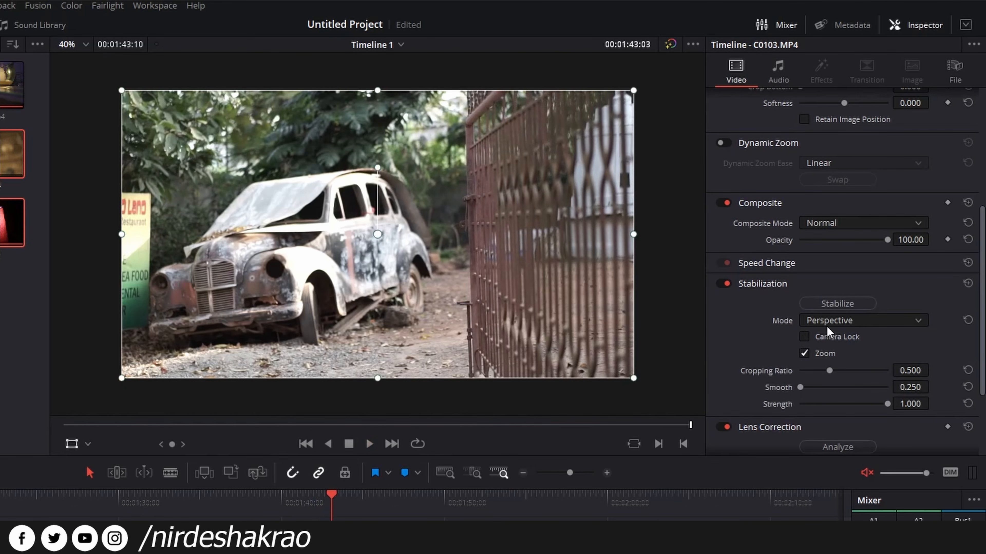
left_click(304, 505)
key("space")
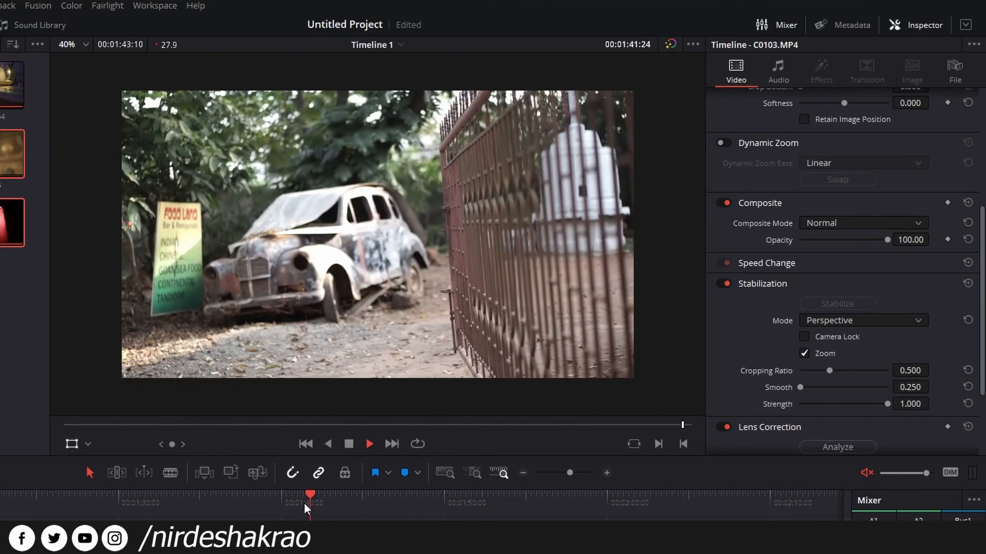
left_click(305, 503)
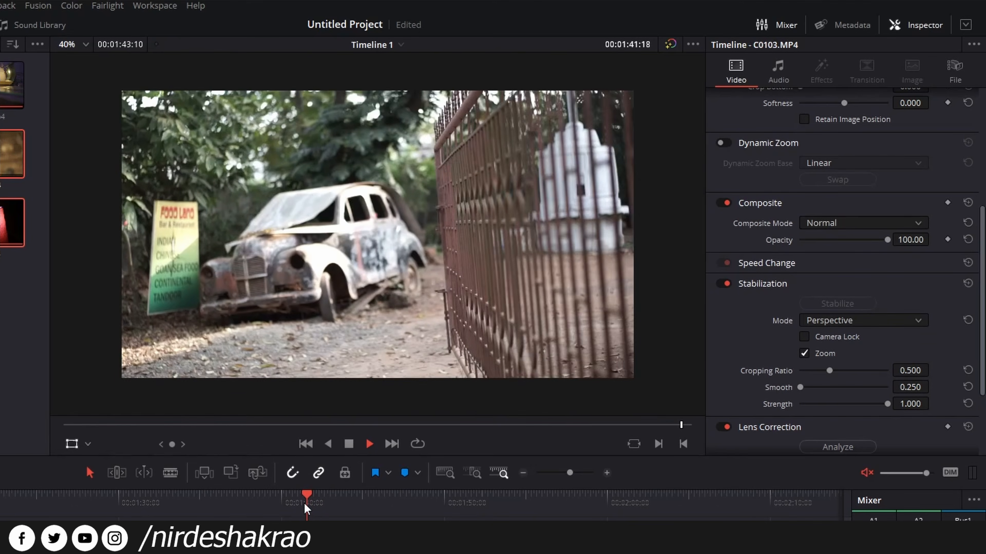
key("space")
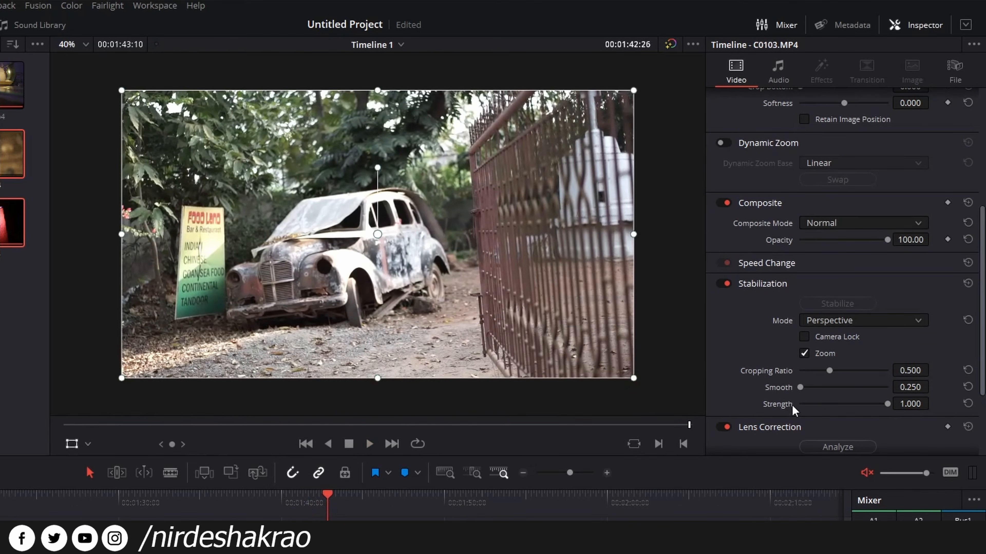
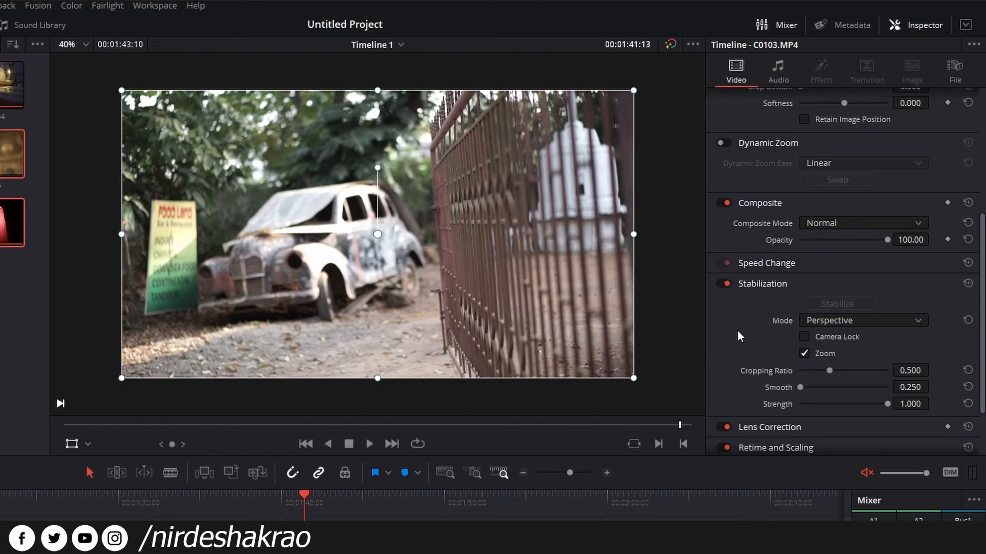
Expand the Speed Change settings of C0103.MP4
scroll(740, 336, "up", 2)
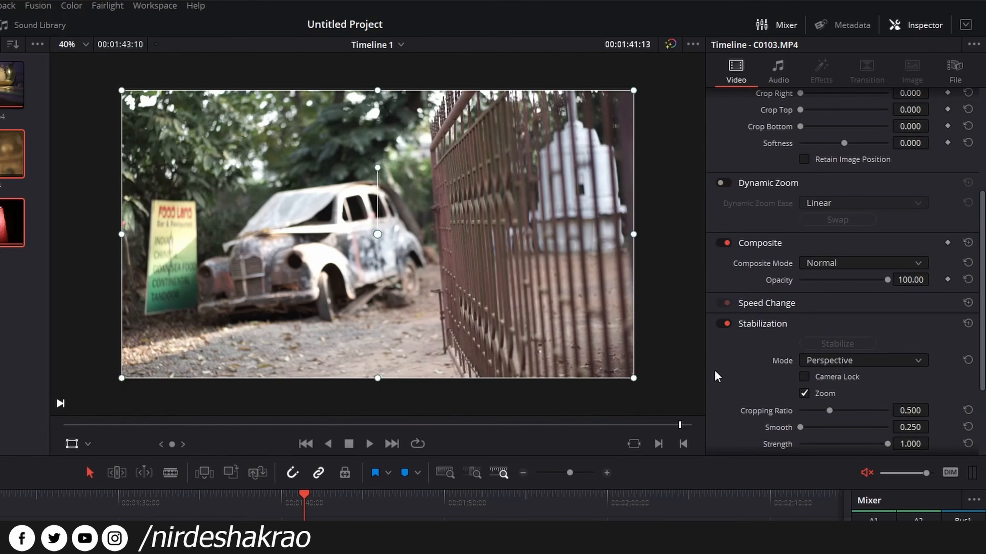
left_click(785, 306)
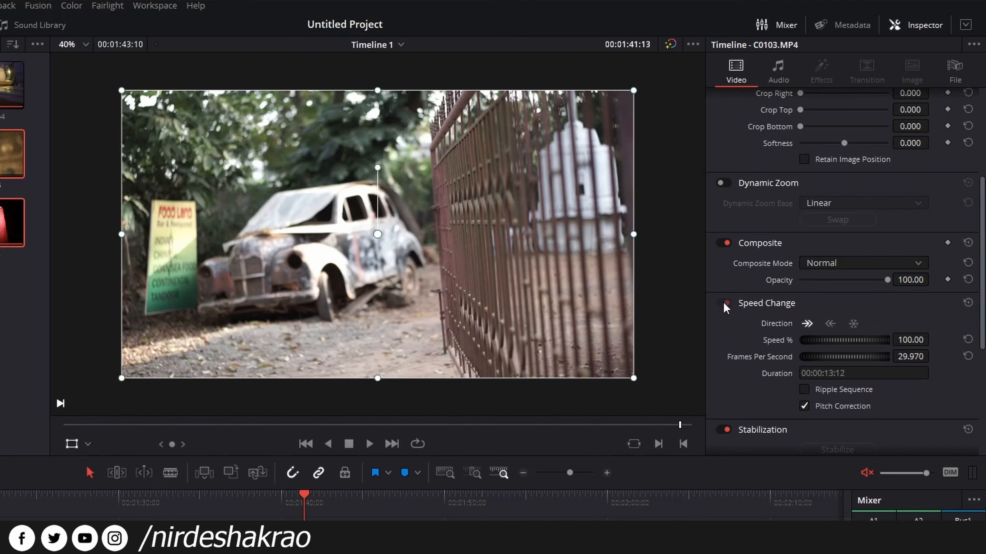
left_click(776, 308)
left_click(776, 308)
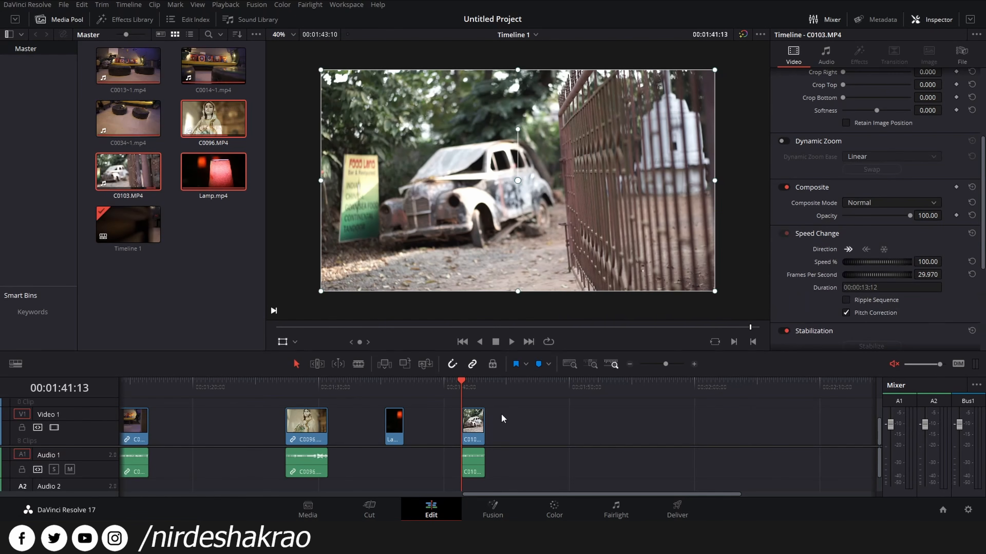
Reverse the playback direction of C0103.MP4, play it to check the effect, save, and undo the direction change
left_click(866, 249)
key("space")
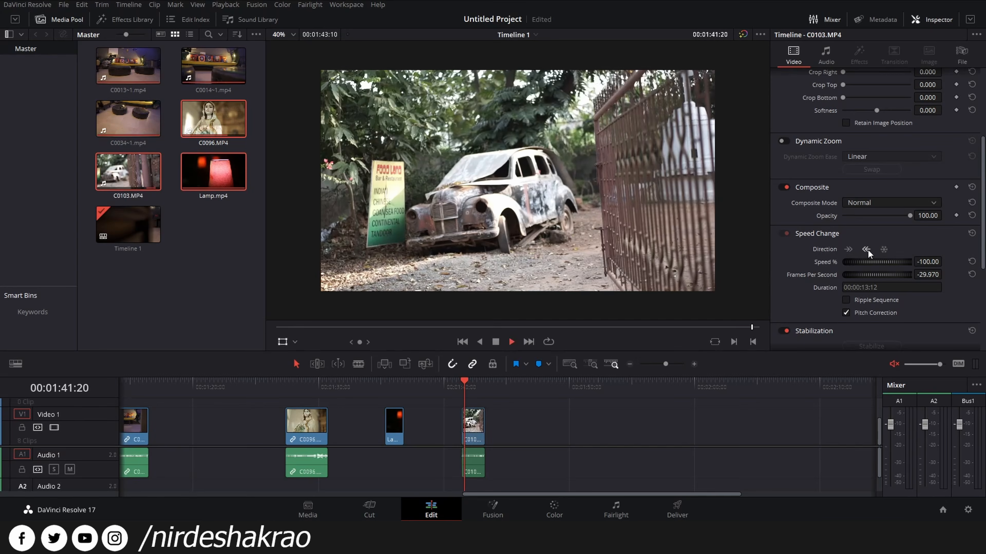
key("ctrl+s")
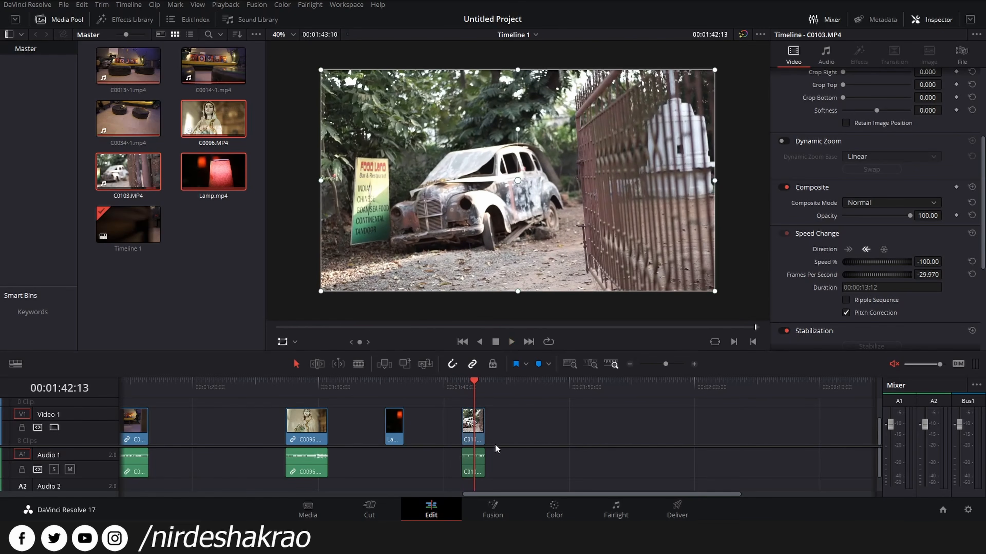
key("ctrl+z")
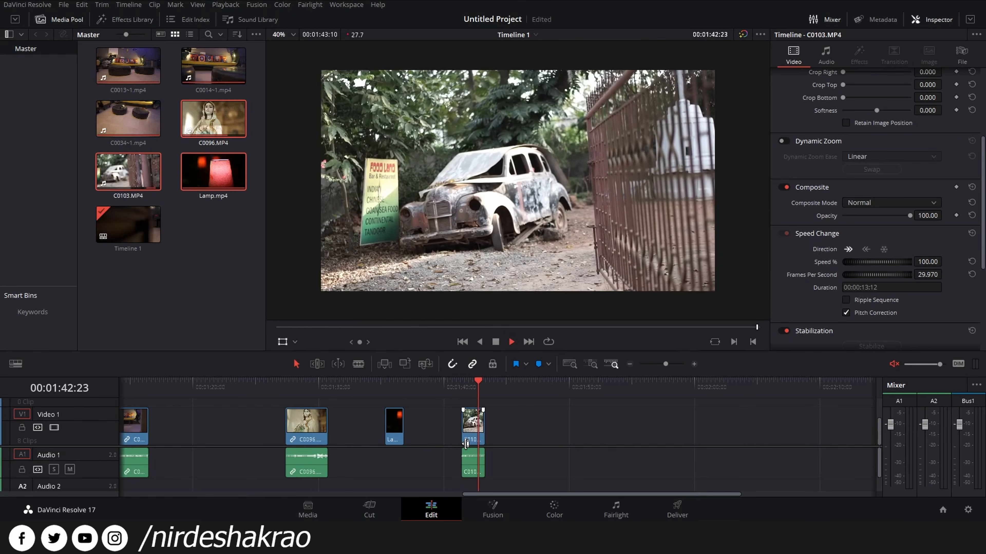
Save the project and trim the end of the C0014-1.mp4 clip following C0034-1.mp4 back to 00:00:53:07
scroll(398, 458, "down", 3)
key("ctrl+s")
left_click(283, 389)
left_click_drag(189, 423, 230, 427)
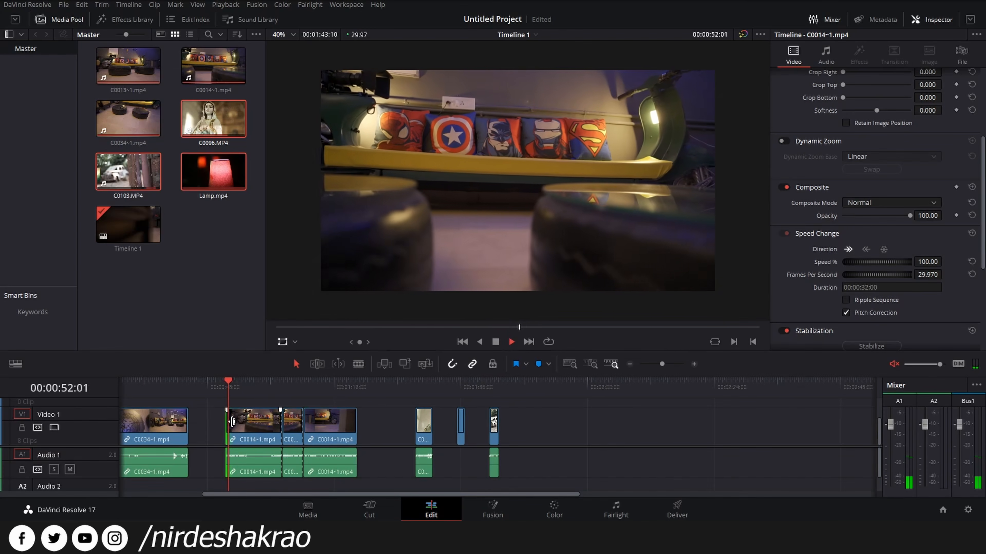
left_click(259, 429)
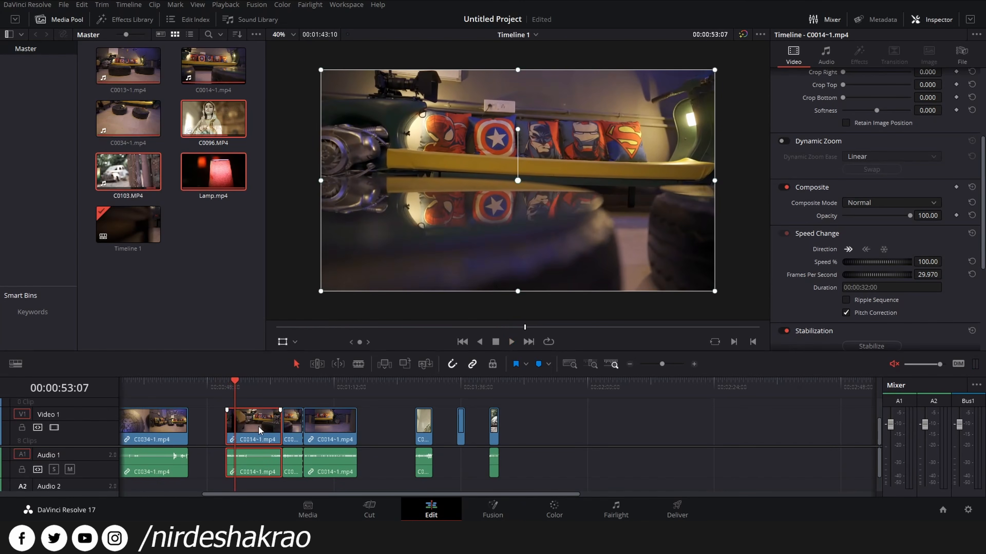
left_click_drag(279, 428, 235, 429)
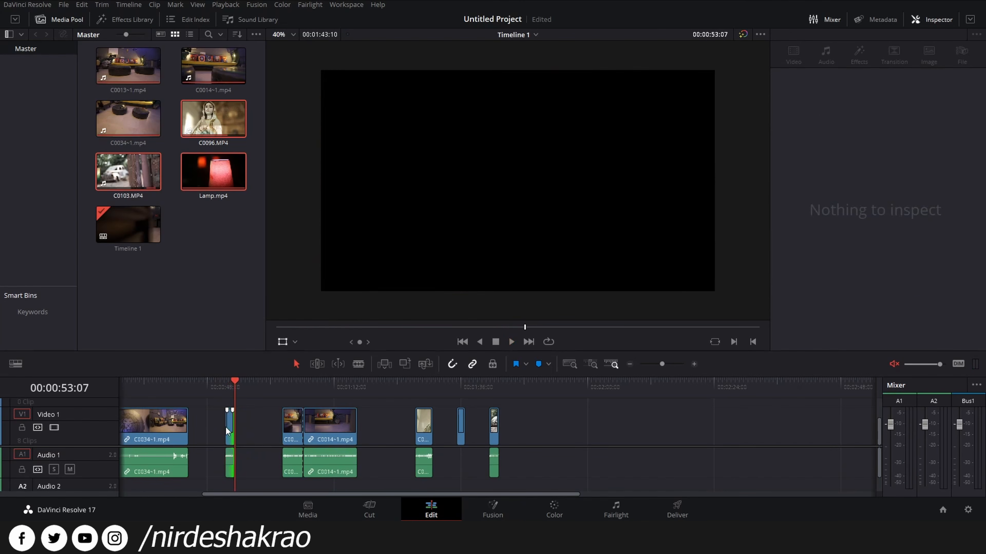
Zoom the timeline in around the trimmed C0014-1.mp4 clip and enlarge the timeline area to show more tracks
scroll(231, 432, "up", 2)
scroll(530, 434, "up", 3)
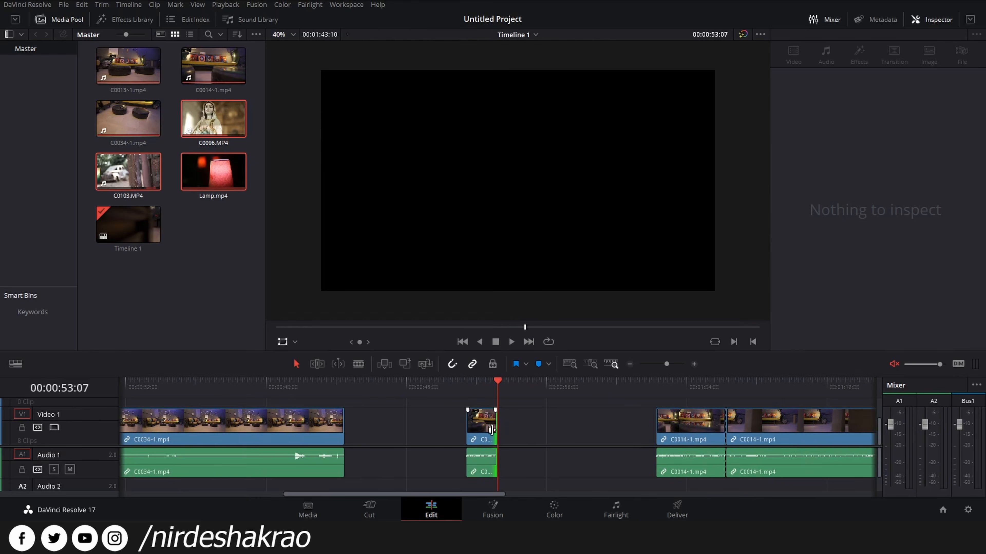
scroll(494, 430, "up", 3)
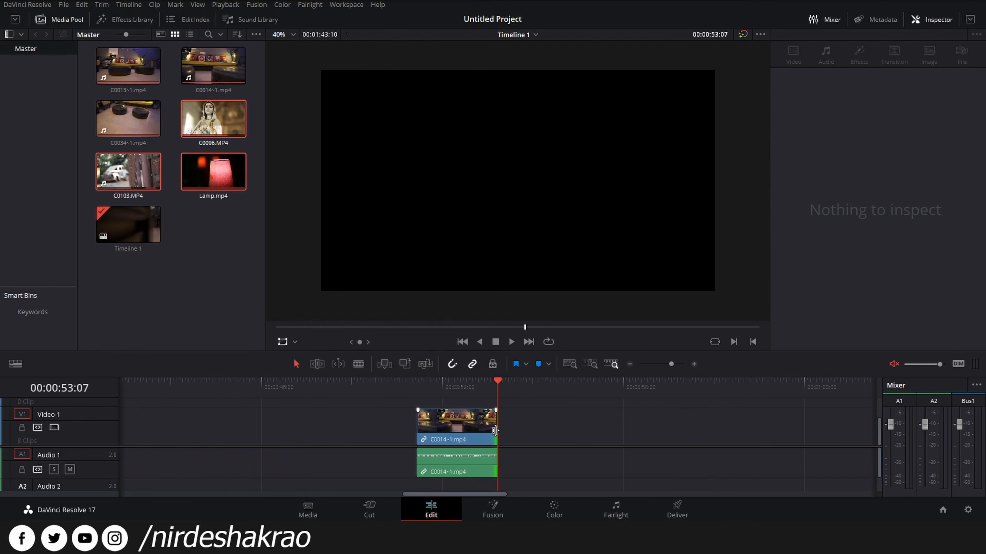
scroll(494, 430, "down", 2)
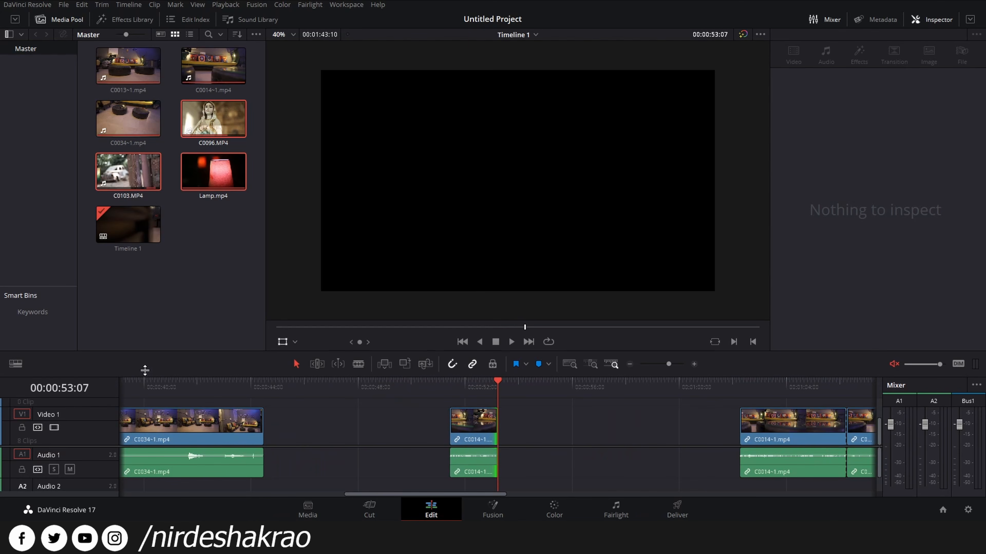
left_click_drag(145, 370, 148, 278)
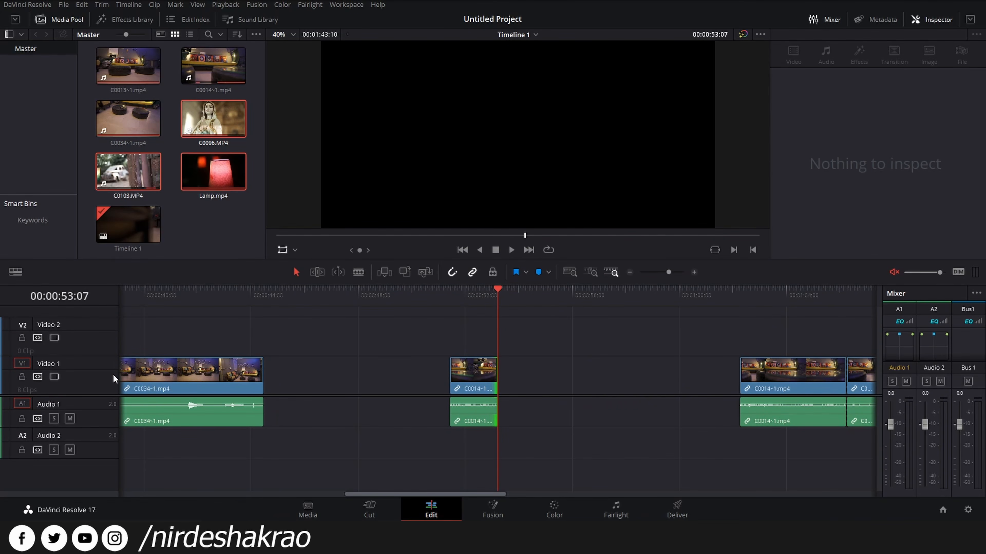
Vary the height of the video tracks, ending with a taller Video 1 track
scroll(326, 374, "up", 5, "shift")
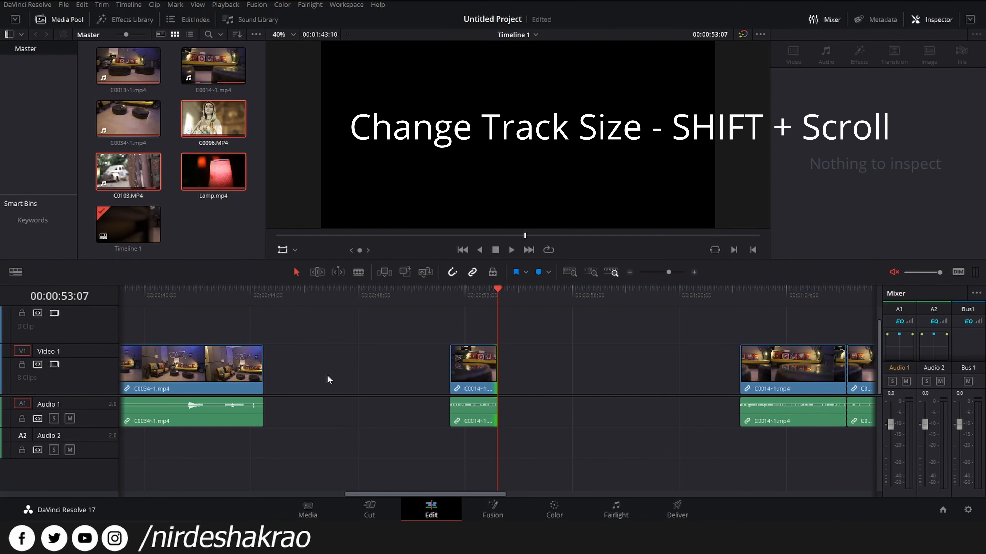
scroll(327, 376, "down", 4, "shift")
scroll(327, 376, "up", 5, "shift")
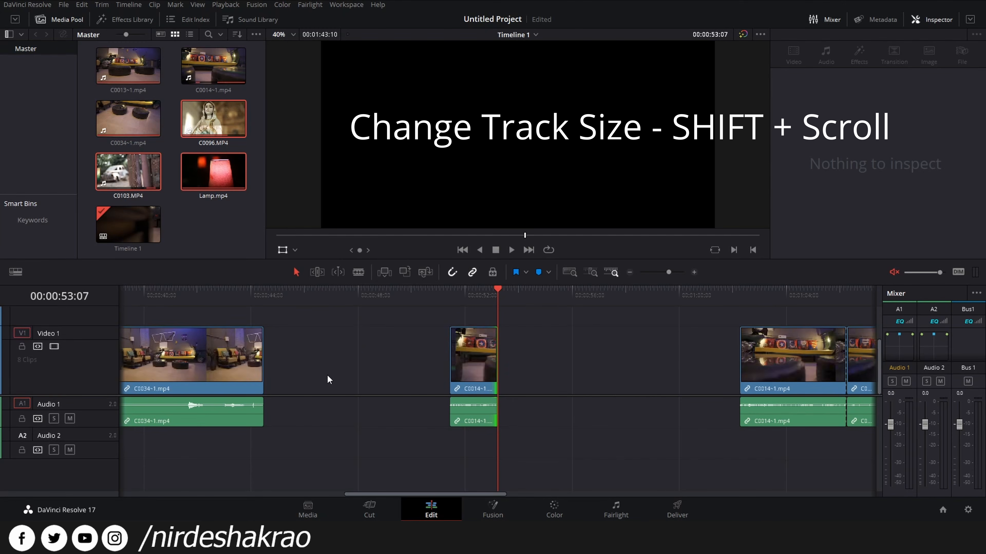
scroll(327, 375, "down", 3, "shift")
scroll(327, 375, "up", 3, "shift")
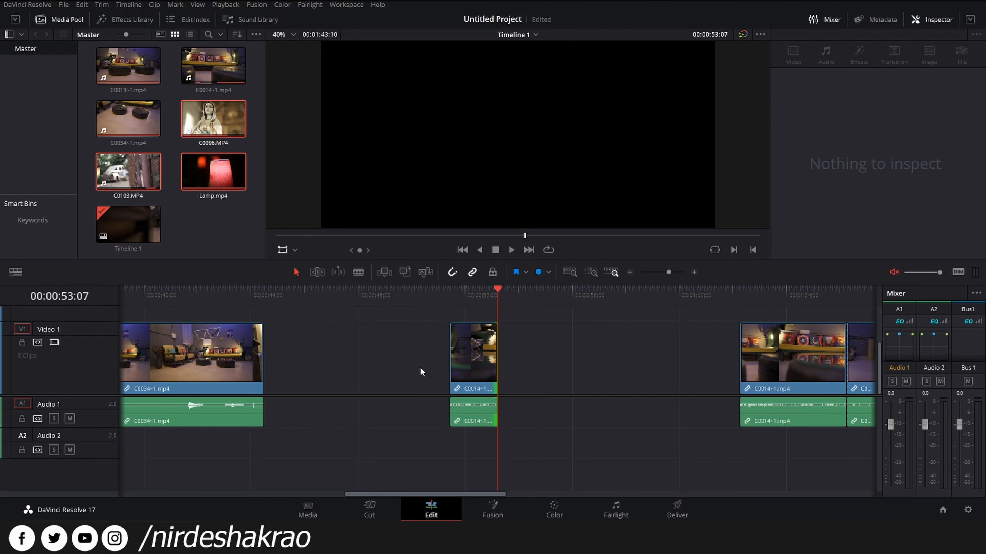
Adjust the timeline zoom around the short C0014-1.mp4 clip and reduce the video track height
scroll(416, 369, "up", 4, "ctrl")
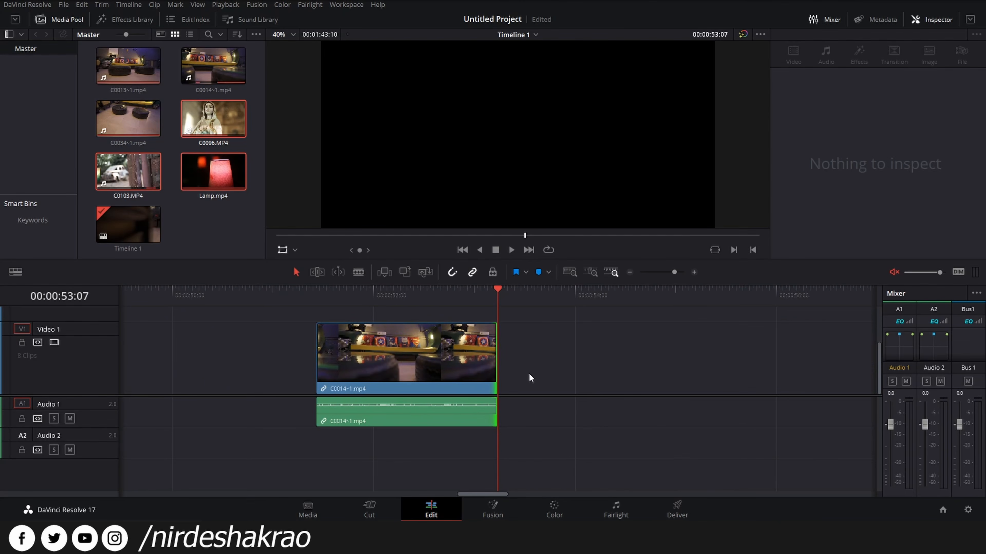
scroll(531, 378, "down", 3, "shift")
scroll(531, 378, "up", 3, "shift")
scroll(531, 379, "down", 4, "shift")
scroll(530, 378, "up", 2, "shift")
scroll(531, 378, "down", 2, "shift")
scroll(260, 379, "down", 3, "alt")
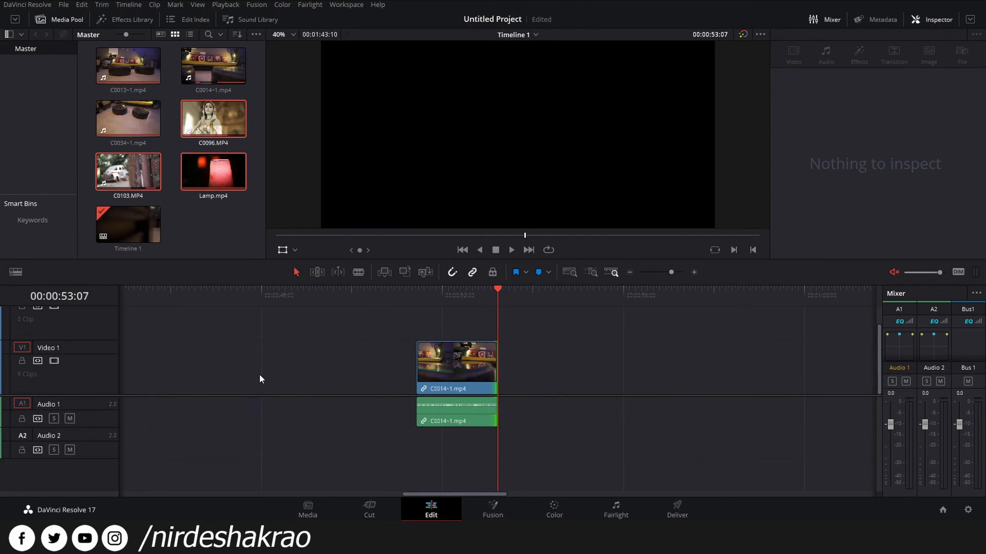
Shrink the timeline area, move the playhead to 00:00:51:13, and select the trimmed C0014-1.mp4 clip
left_click_drag(117, 284, 116, 374)
left_click(445, 386)
mouse_move(444, 389)
left_mouse_down()
mouse_move(482, 381)
mouse_move(433, 379)
left_mouse_up()
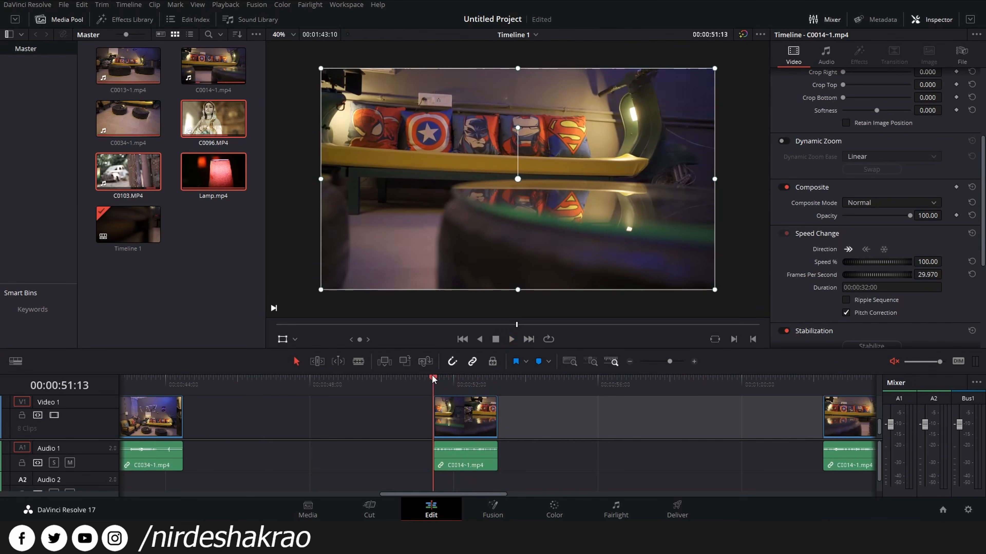
left_click(458, 404)
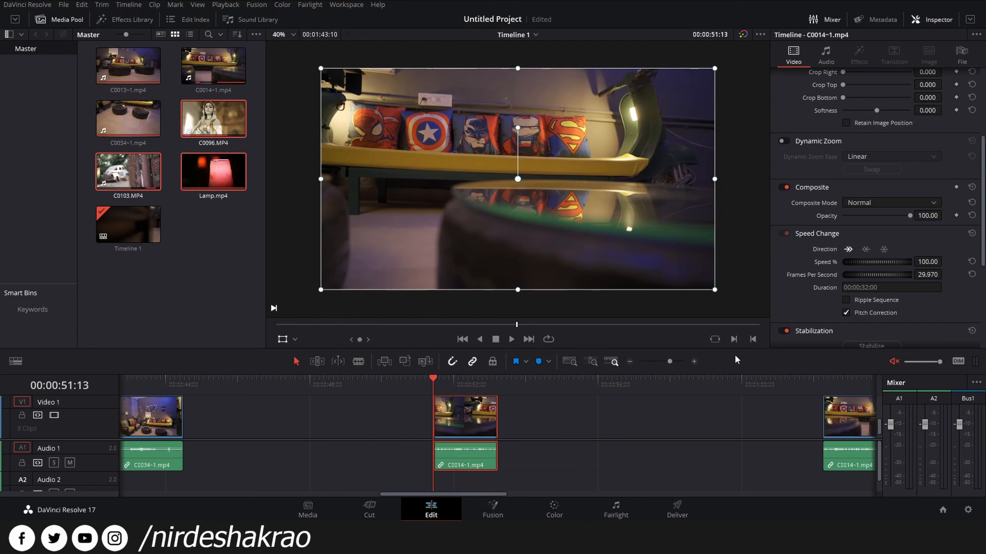
Reverse the selected C0014-1.mp4 clip's playback direction, preview it from its start, and set it back to forward
left_click(866, 250)
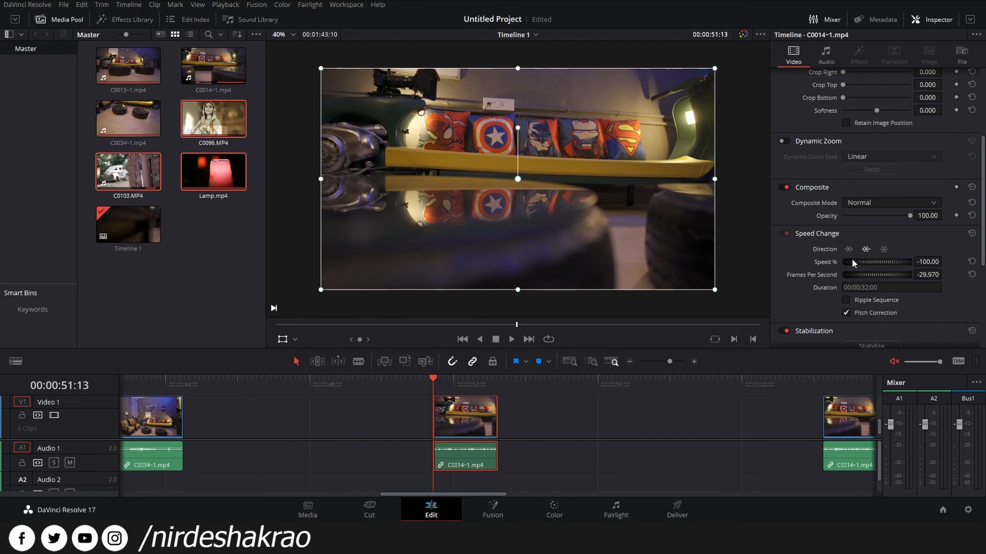
key("space")
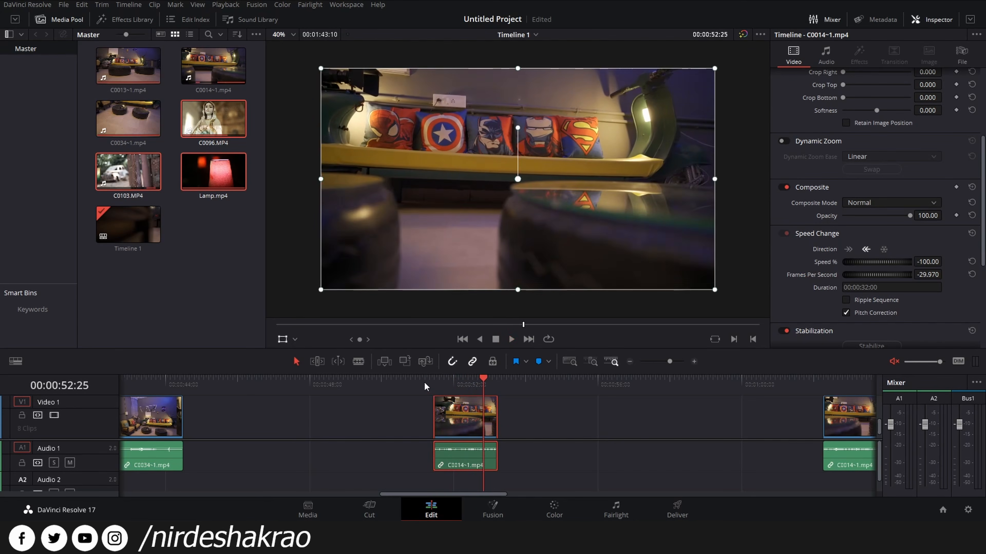
left_click(434, 383)
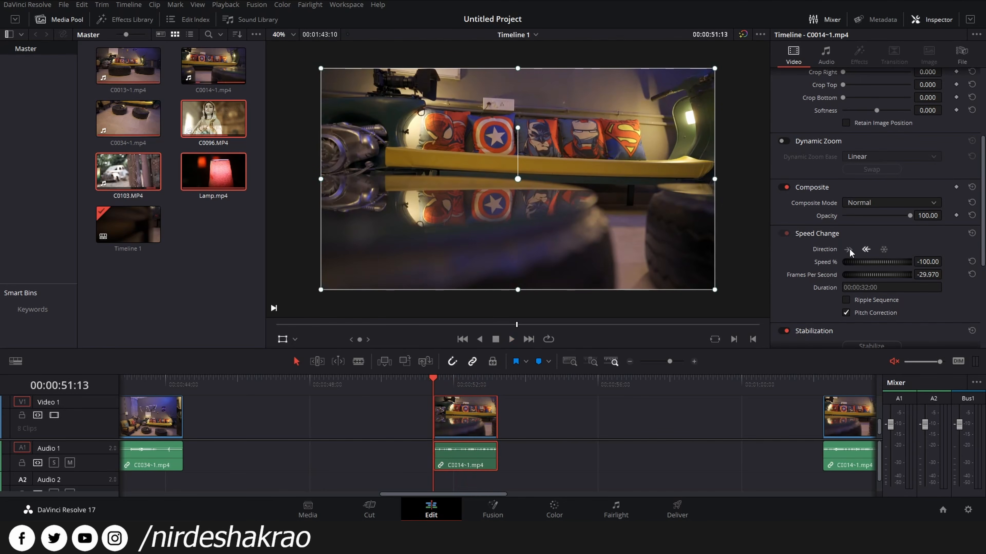
left_click(849, 250)
key("space")
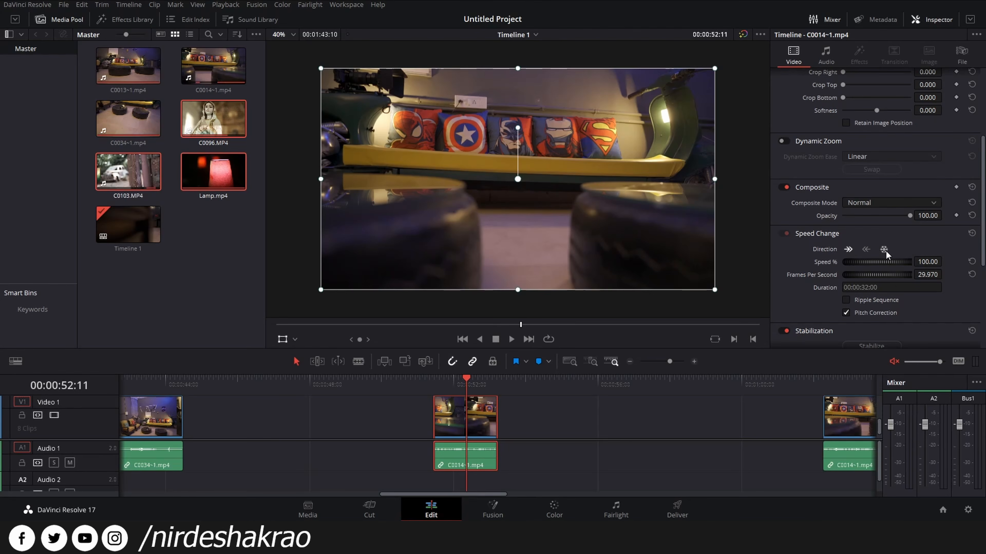
Split C0014-1.mp4 at 00:00:52:11, set the second part to a freeze frame, and preview across the cut
key("ctrl+b")
left_click(477, 419)
key("space")
left_click(454, 385)
key("space")
key("space")
key("space")
left_click(468, 385)
key("space")
key("space")
Extend the end of the frozen part, preview it, and undo the extension, freeze frame and split
left_click_drag(495, 412, 668, 415)
key("space")
key("space")
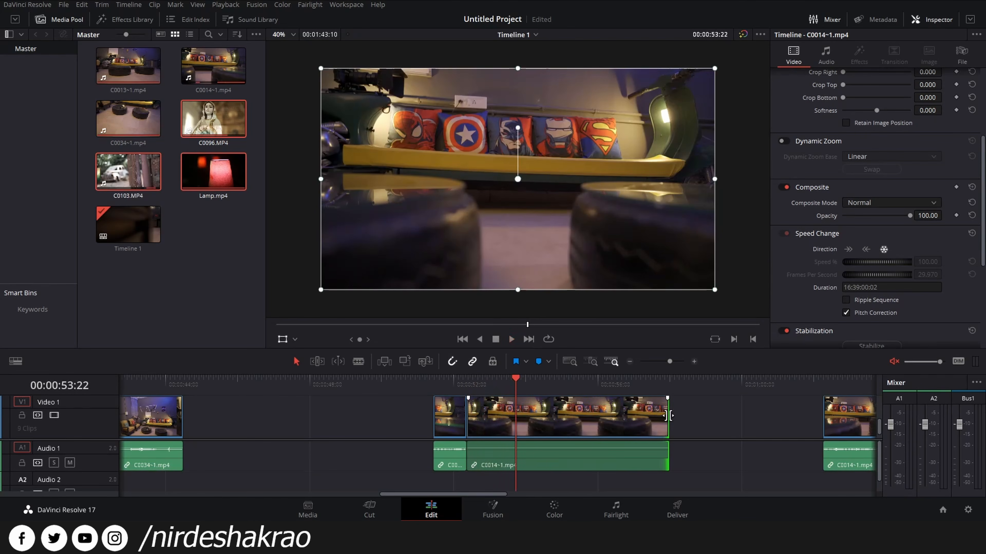
key("ctrl+z")
key("ctrl+z")
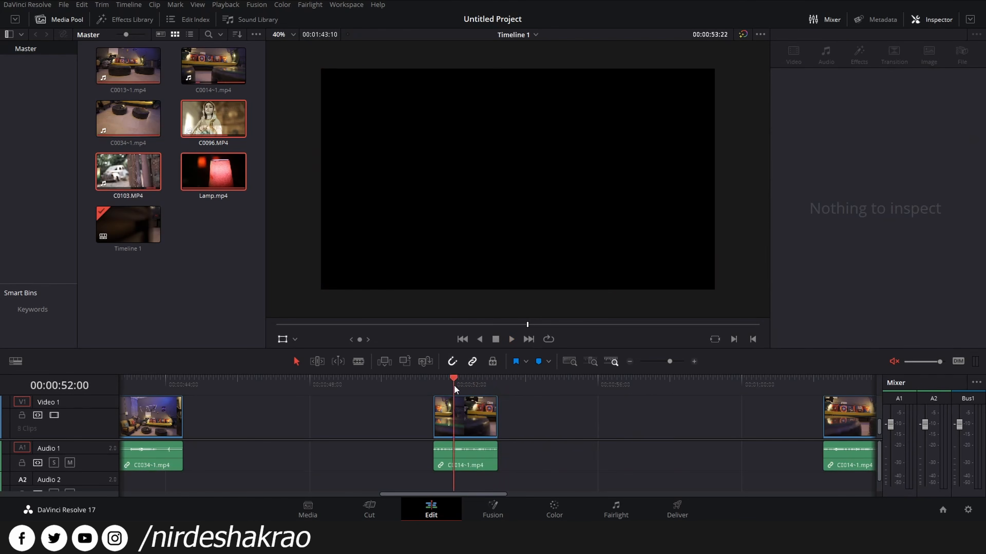
Reselect the short C0014-1.mp4 clip and play it from its start at 00:00:51:13
left_click(454, 388)
left_click(471, 422)
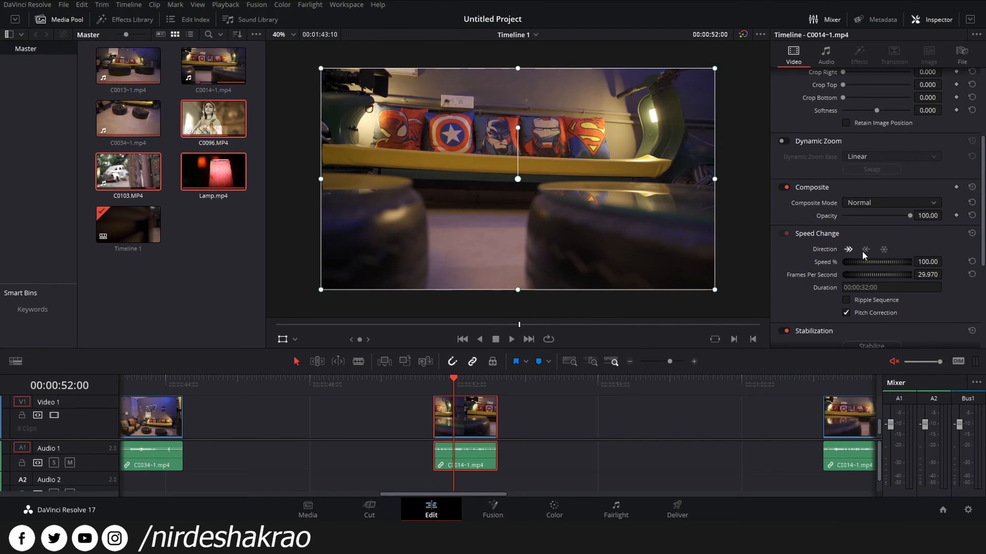
left_click(457, 388)
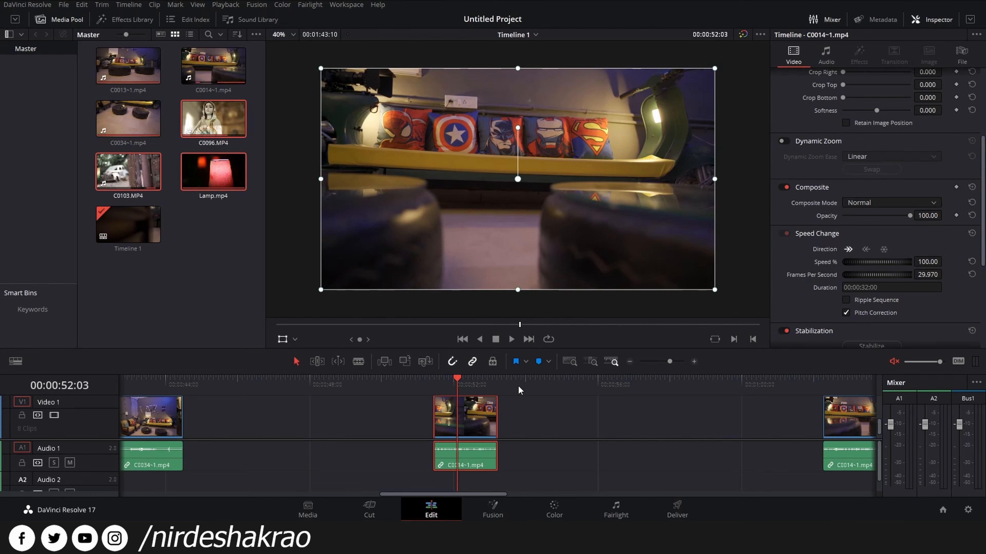
left_click(433, 386)
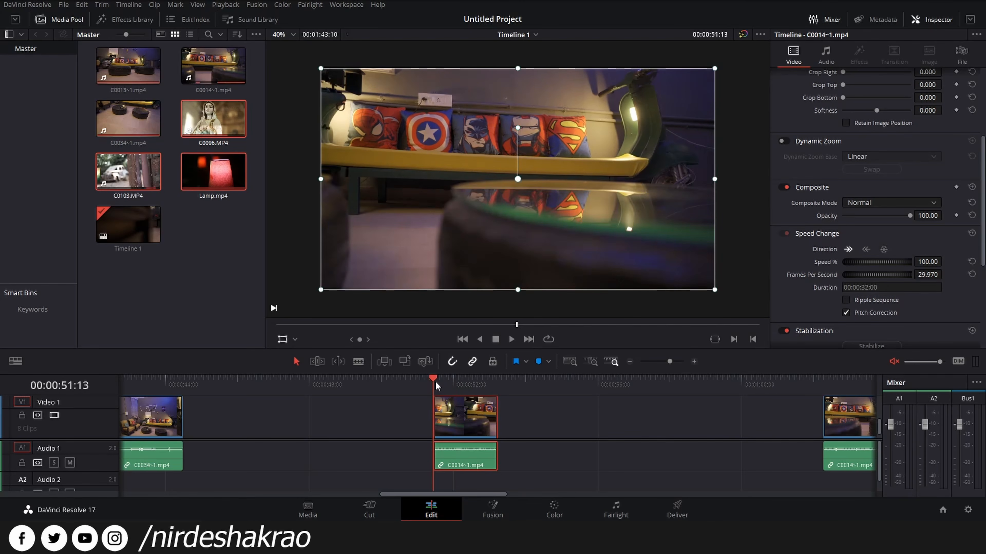
key("space")
key("space")
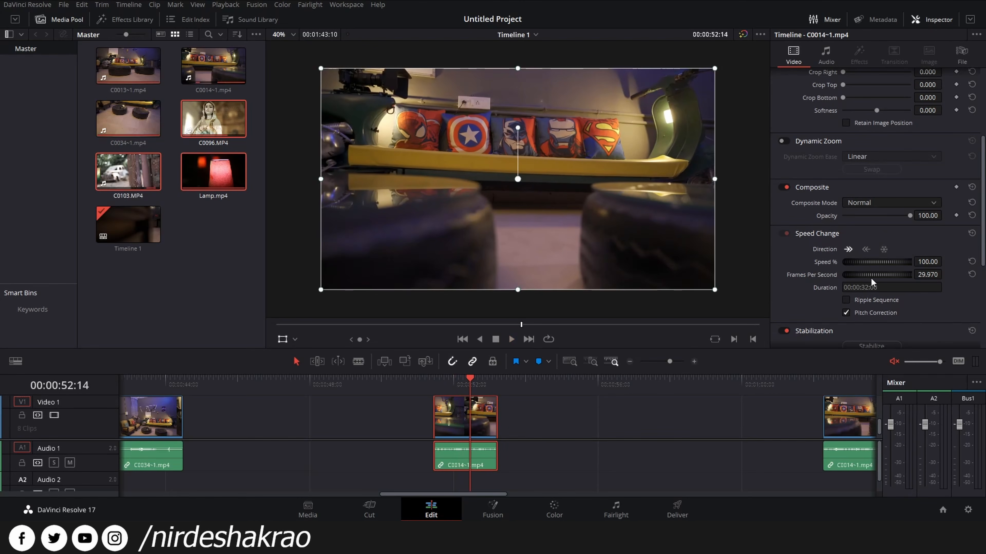
Try clip speeds of 244% and -124%, previewing the faster forward one, and undo both changes
left_click_drag(869, 265, 900, 265)
left_click(433, 385)
key("space")
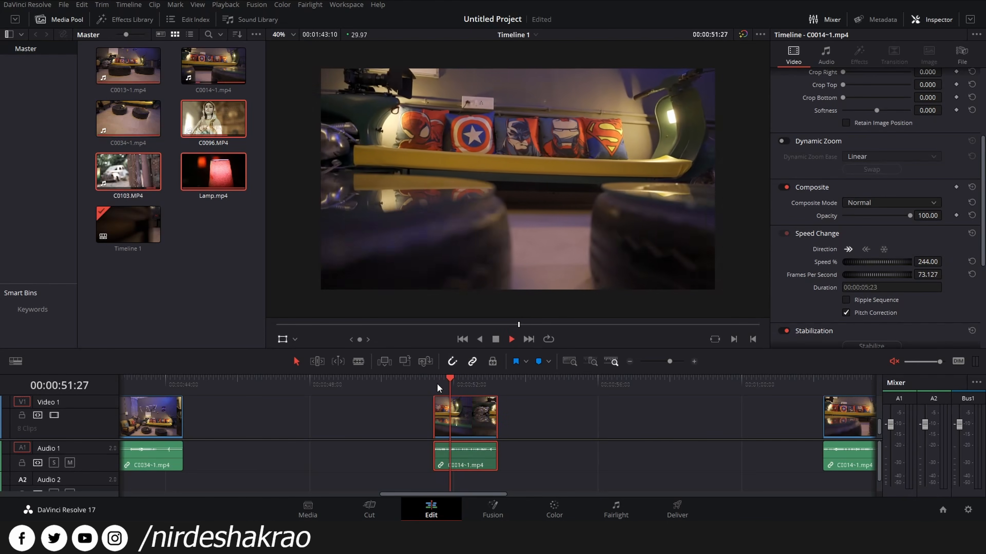
key("space")
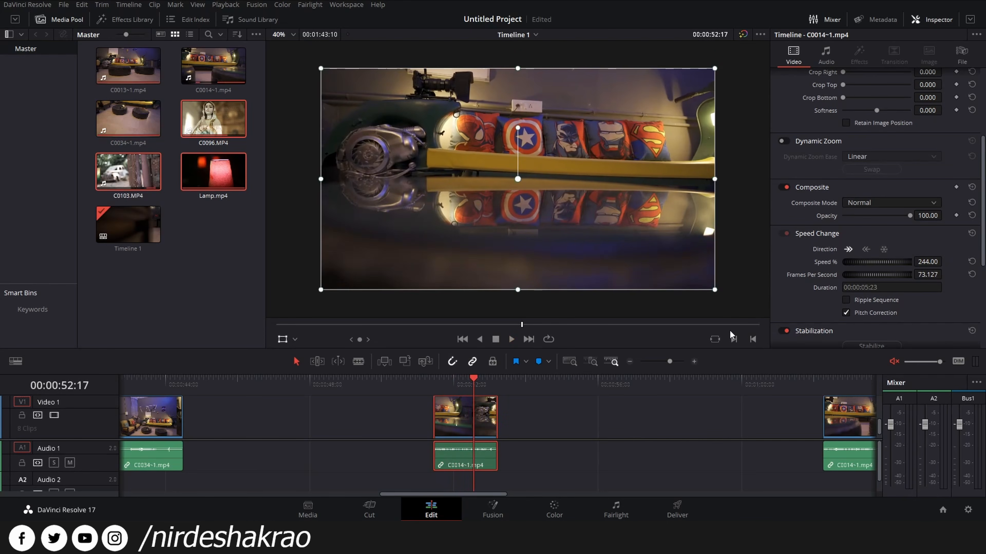
key("ctrl+z")
left_click_drag(895, 263, 847, 267)
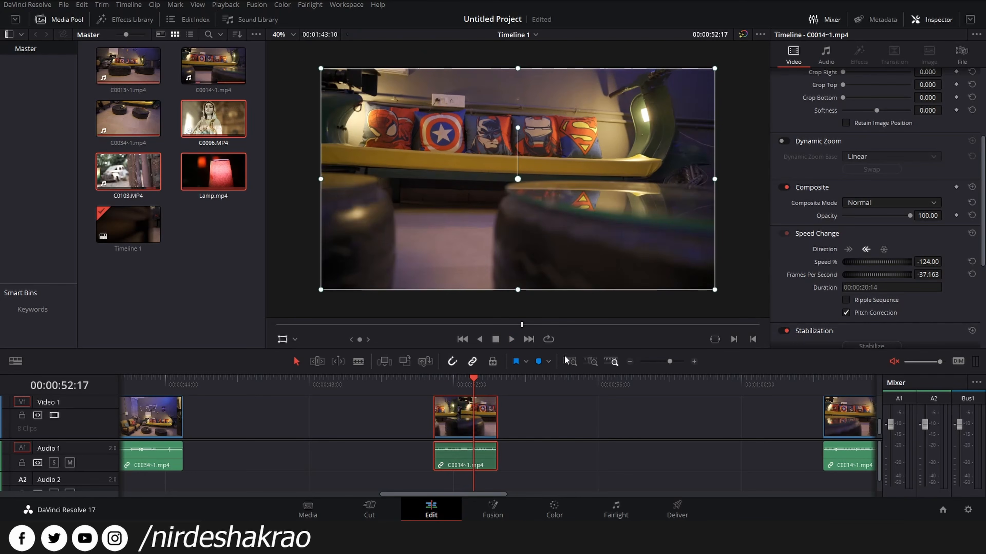
key("ctrl+z")
Slow the short C0014-1.mp4 clip to 57% speed and preview it
left_click_drag(875, 269, 851, 264)
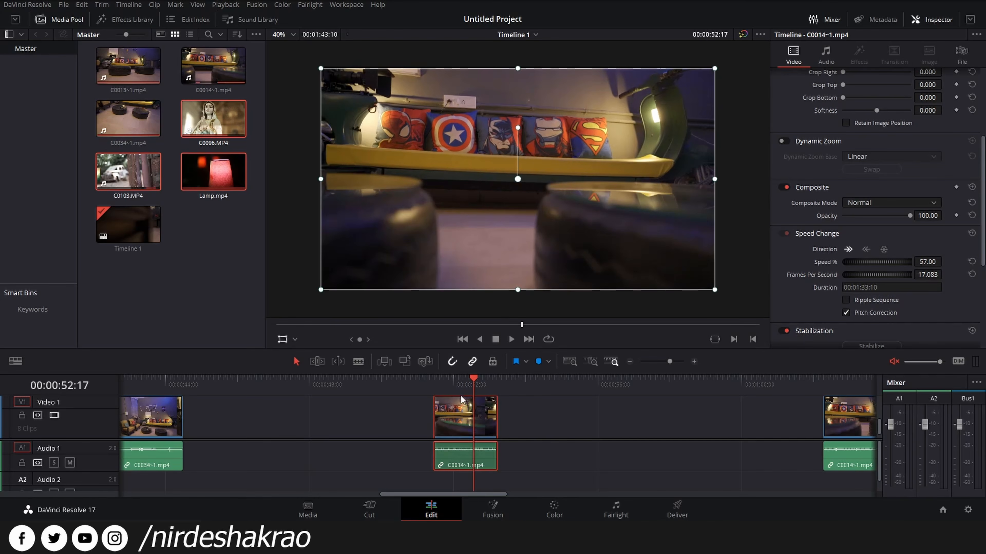
left_click(445, 384)
key("space")
key("space")
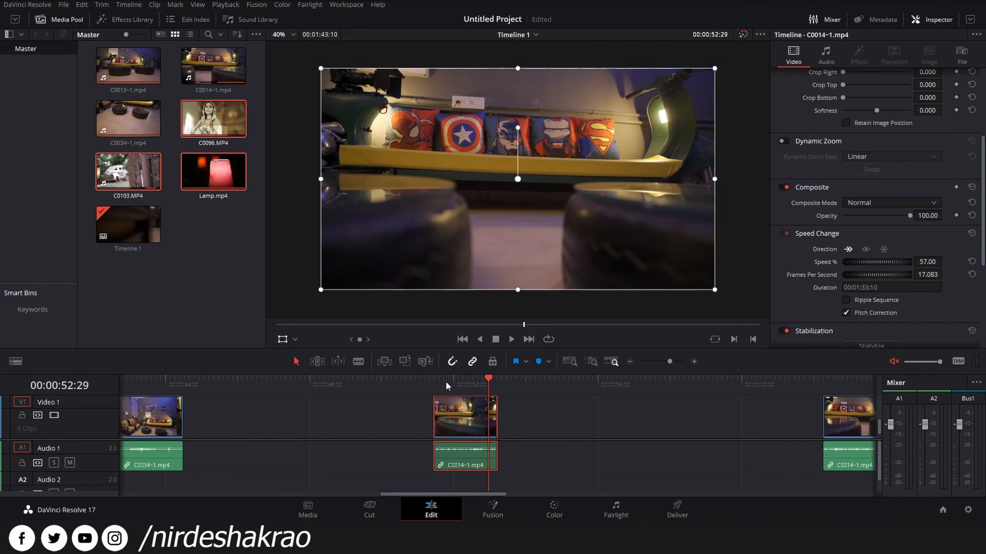
Go back to the first timeline clip, C0013-1.mp4, and play it from 00:00:06:29 to examine its camera movement
scroll(666, 401, "right", 2)
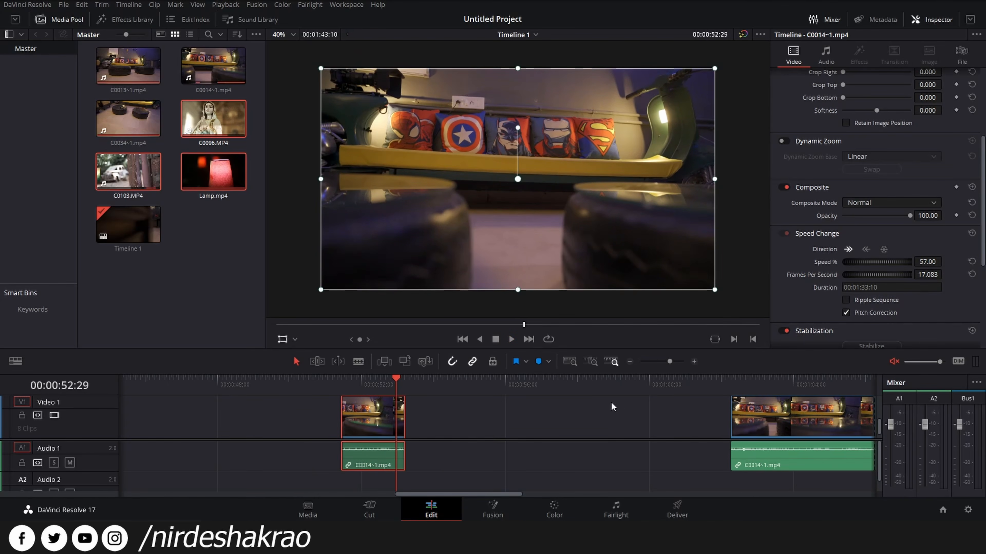
scroll(595, 406, "down", 6)
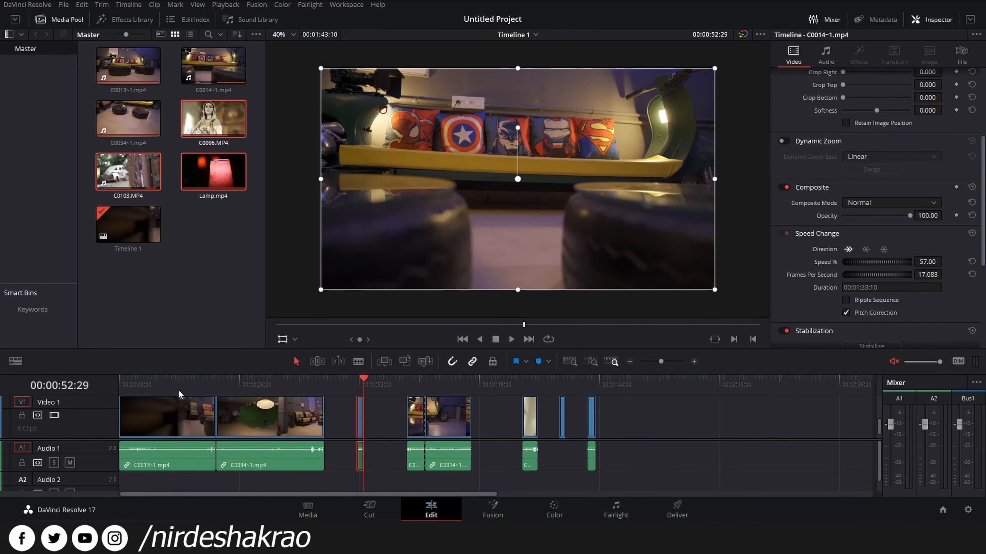
left_click(197, 386)
left_click(190, 388)
key("space")
left_click(164, 390)
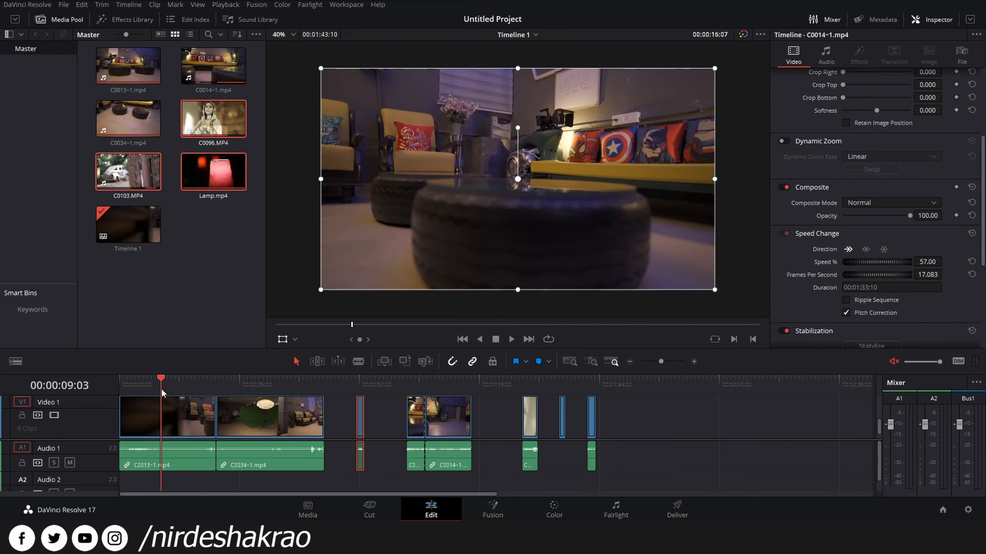
left_click(151, 390)
key("space")
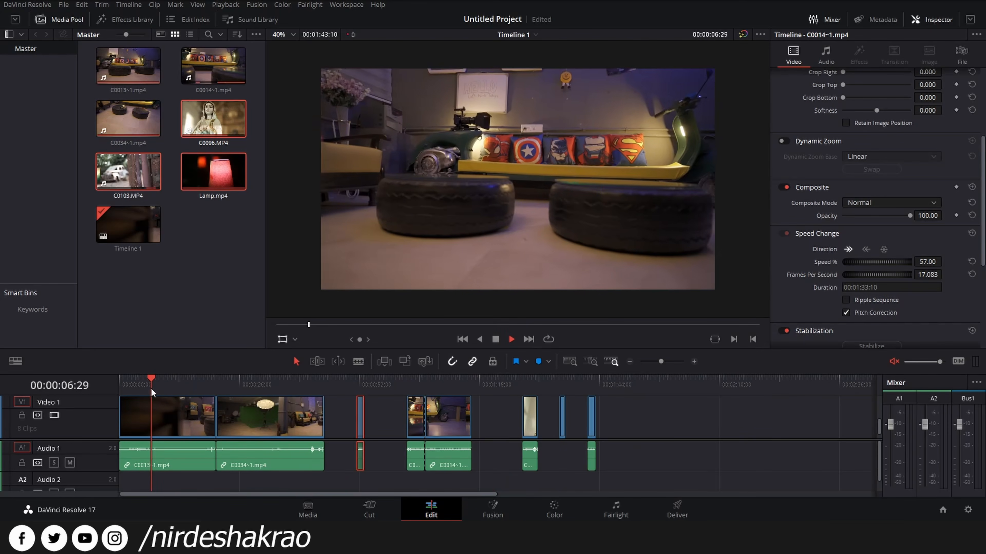
key("space")
Select C0013-1.mp4 and stabilize it with the Perspective mode
left_click(159, 422)
scroll(894, 302, "down", 3)
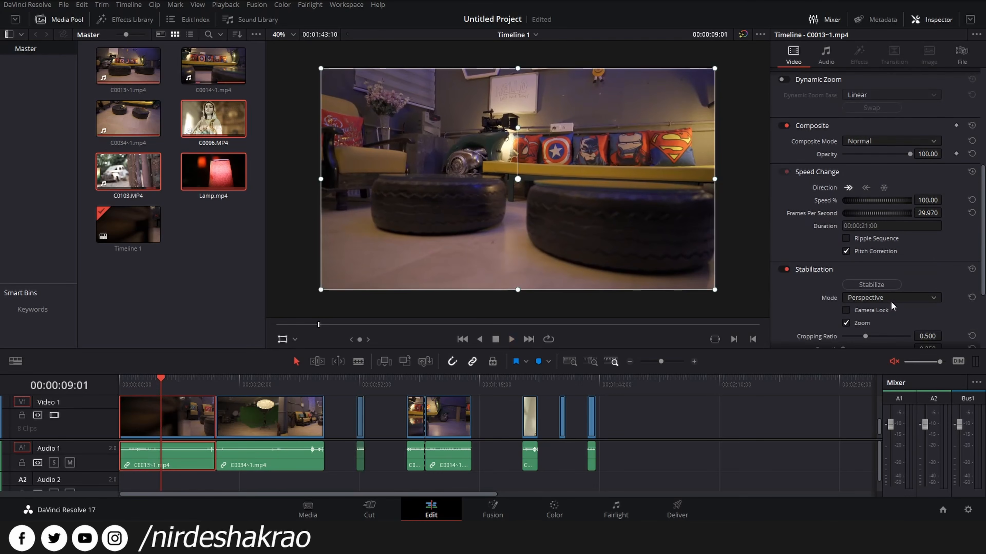
left_click(880, 285)
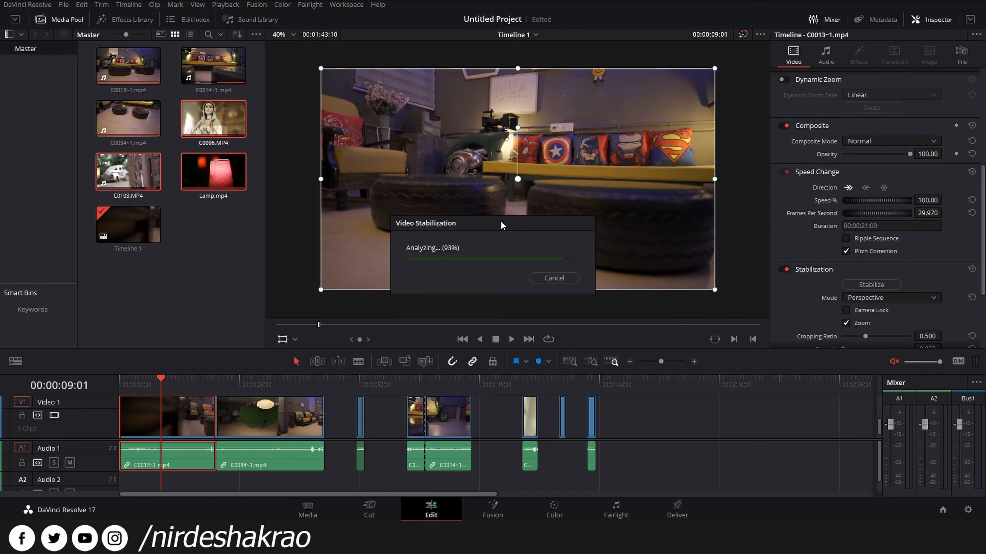
Play the stabilized C0013-1.mp4 from two points near its beginning to examine its smoothness
left_click(143, 386)
key("space")
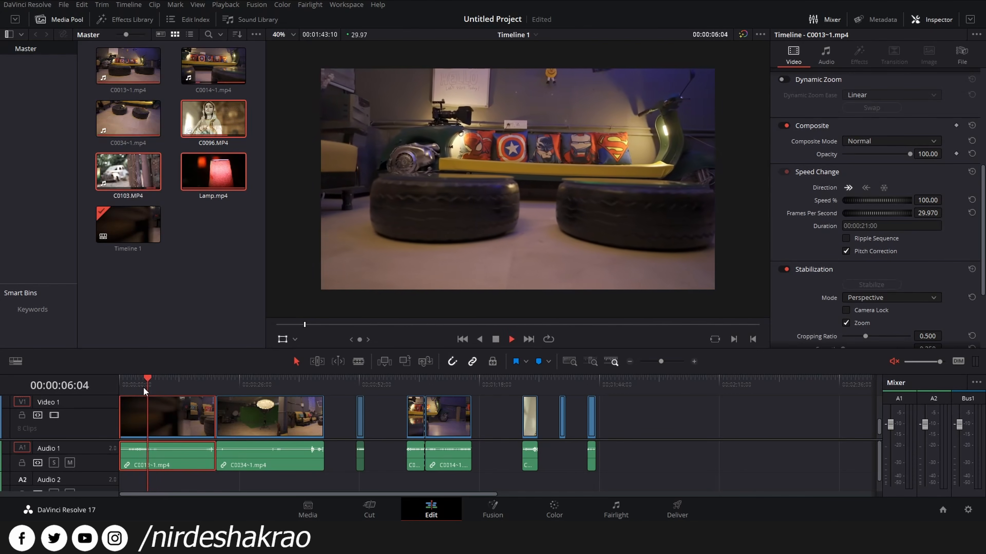
key("space")
scroll(189, 443, "up", 1)
scroll(189, 443, "up", 1)
scroll(181, 401, "down", 2)
left_click(129, 384)
key("space")
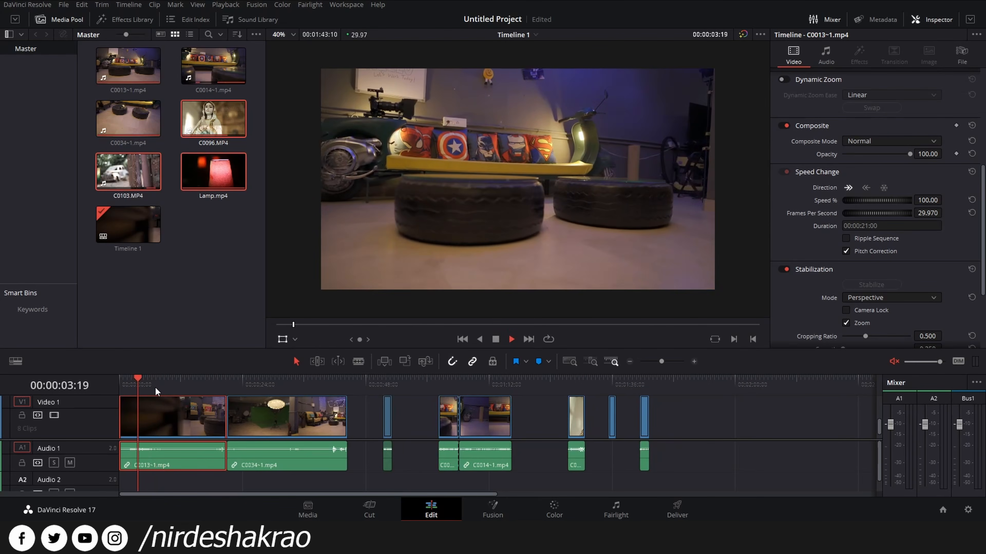
key("space")
Trim the start of C0013-1.mp4 to about 00:00:04:22, play through it, and split it at 00:00:12:28
left_click_drag(134, 408, 152, 411)
key("space")
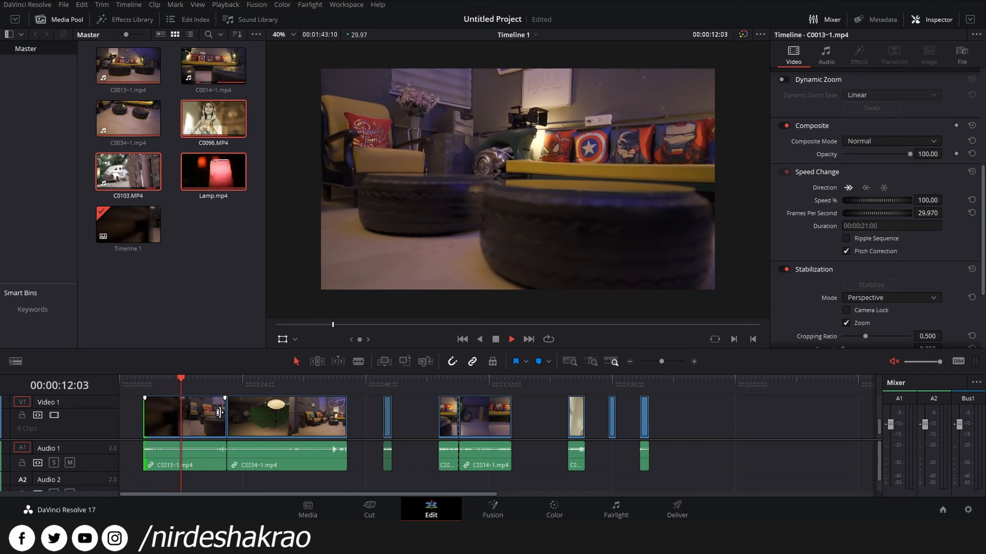
key("space")
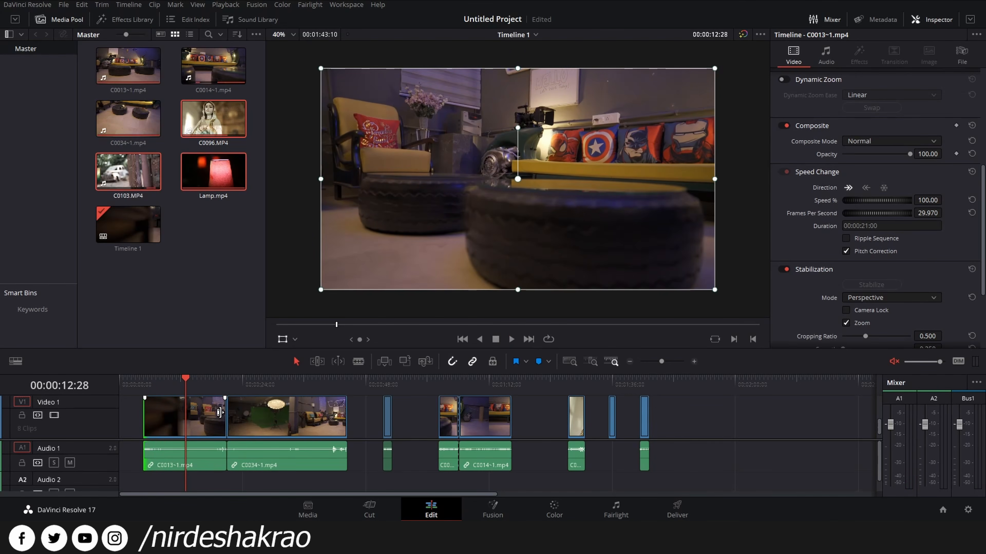
key("ctrl+b")
Preview and select the first part of the split C0013-1.mp4, and set its speed to 300%
left_click(166, 389)
key("space")
key("space")
left_click(166, 409)
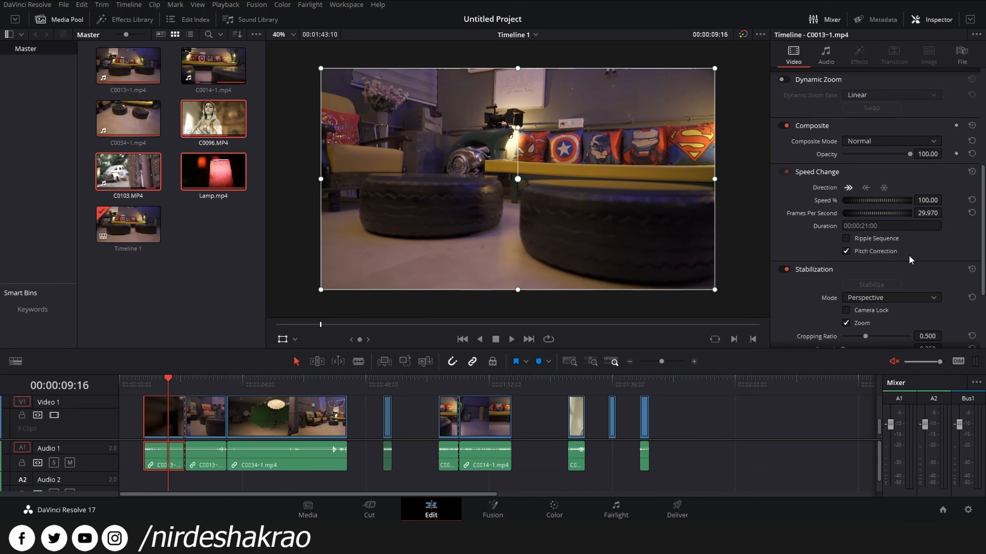
left_click(928, 200)
type("300")
key("Return")
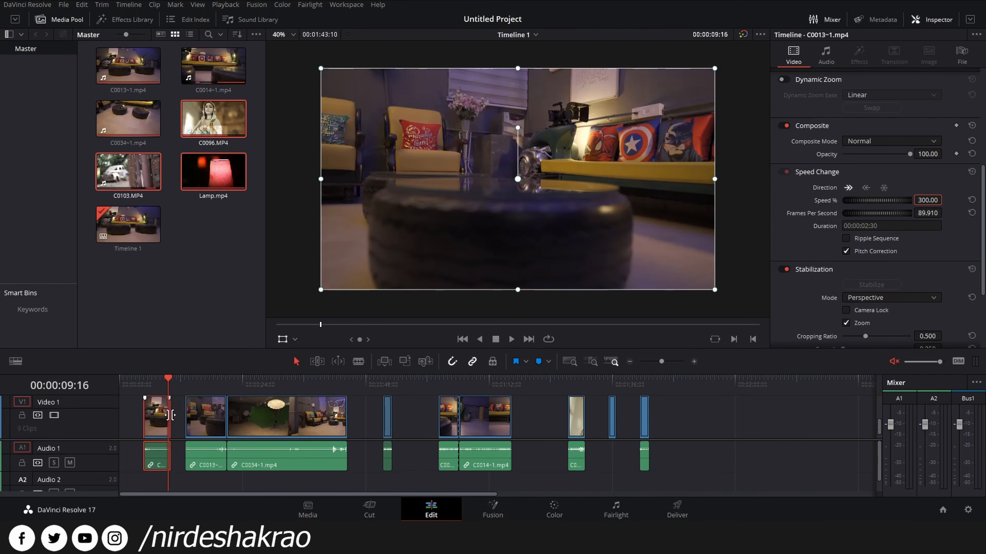
Preview the sped-up C0013-1.mp4 part, set its speed to 10000%, and examine it up close on the timeline
left_click(144, 381)
key("space")
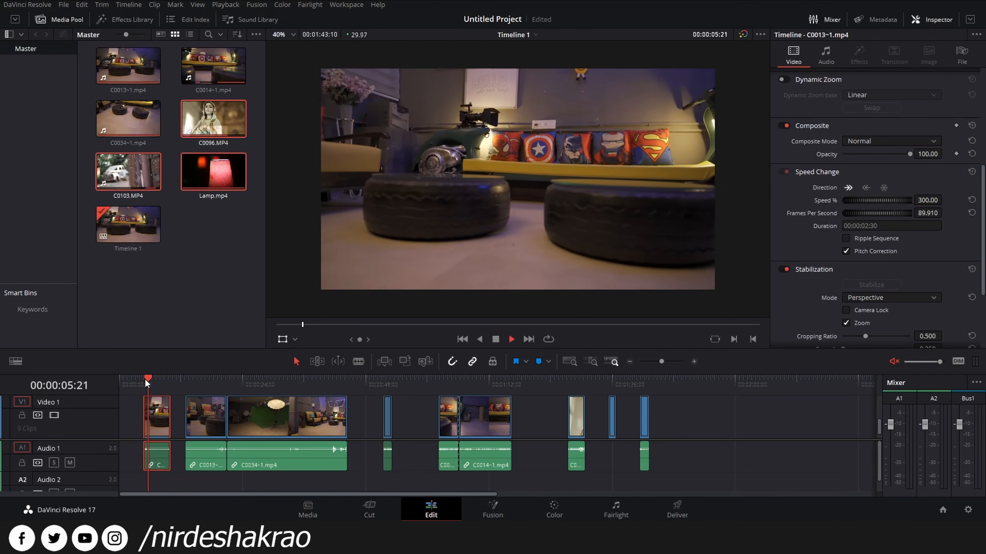
key("space")
left_click(928, 200)
type("1000")
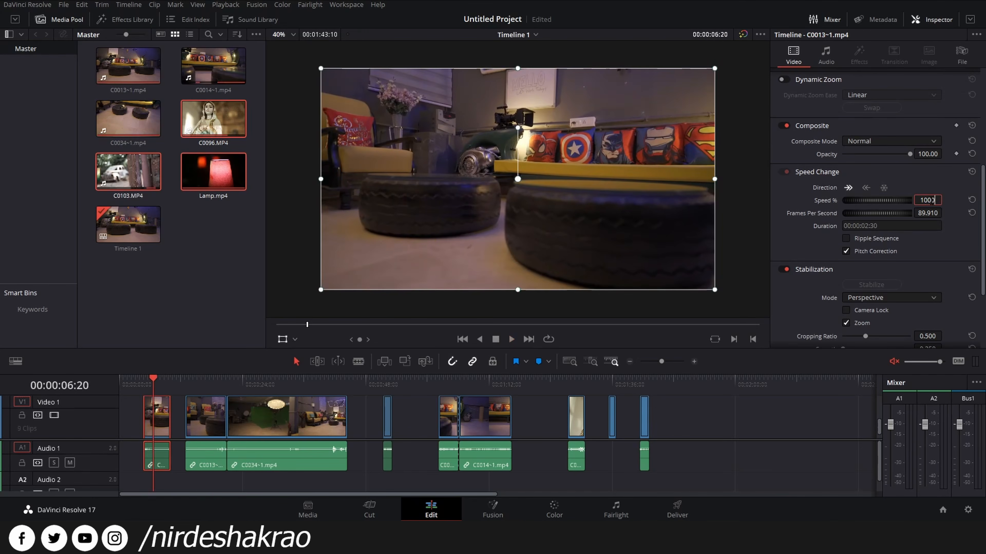
type("0")
key("Return")
left_click(139, 389)
scroll(160, 423, "up", 1)
scroll(160, 423, "up", 4)
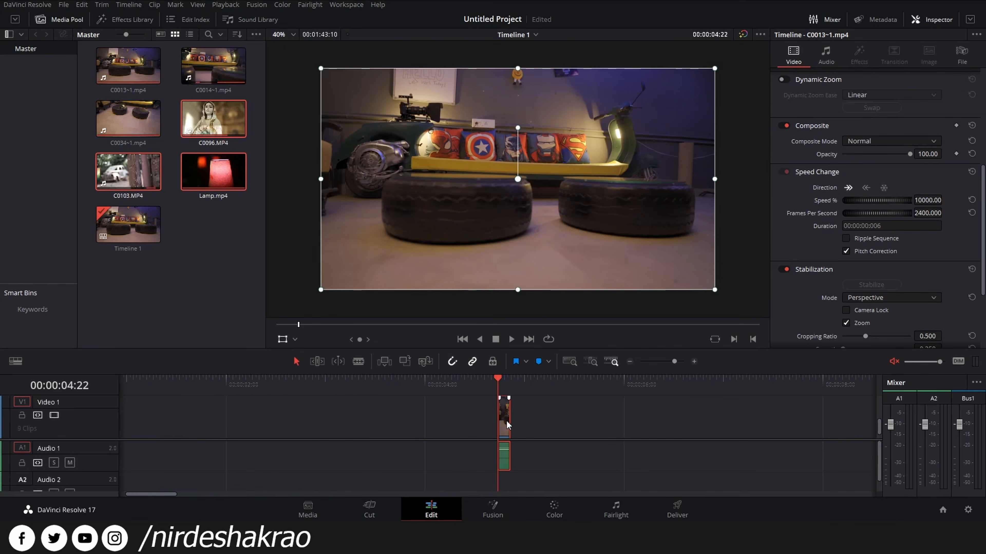
Set the speed of the first C0013-1.mp4 part to 300%, and raise it to 1000%
left_click(927, 200)
type("300")
key("Return")
left_click(936, 199)
type("1000")
key("Return")
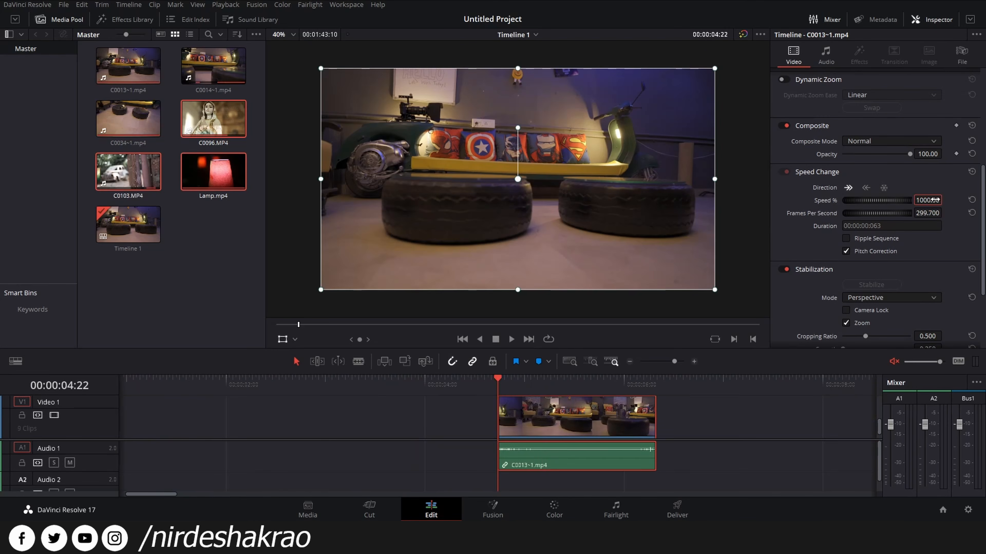
Play the 1000% speed C0013-1.mp4 part repeatedly from near its start to check its motion
key("space")
key("space")
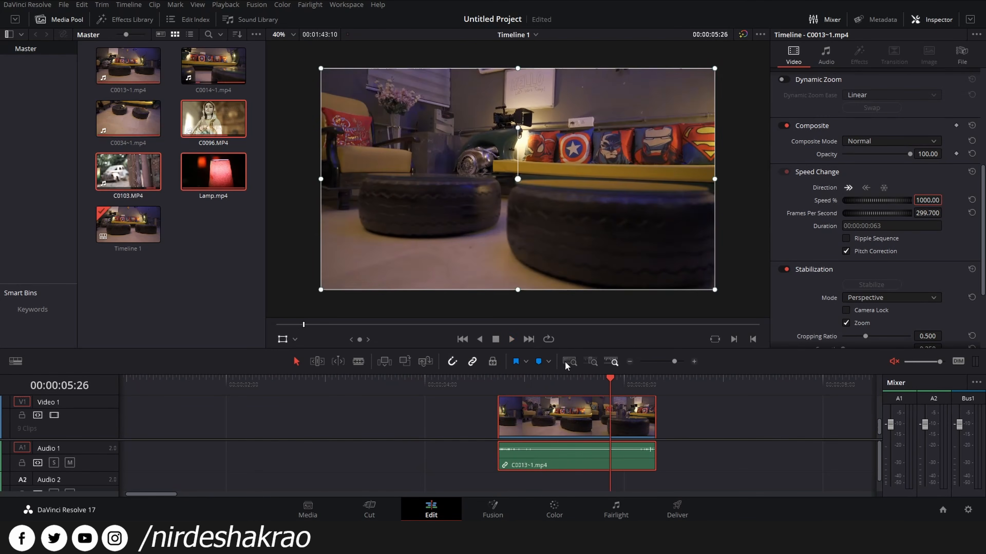
left_click(501, 385)
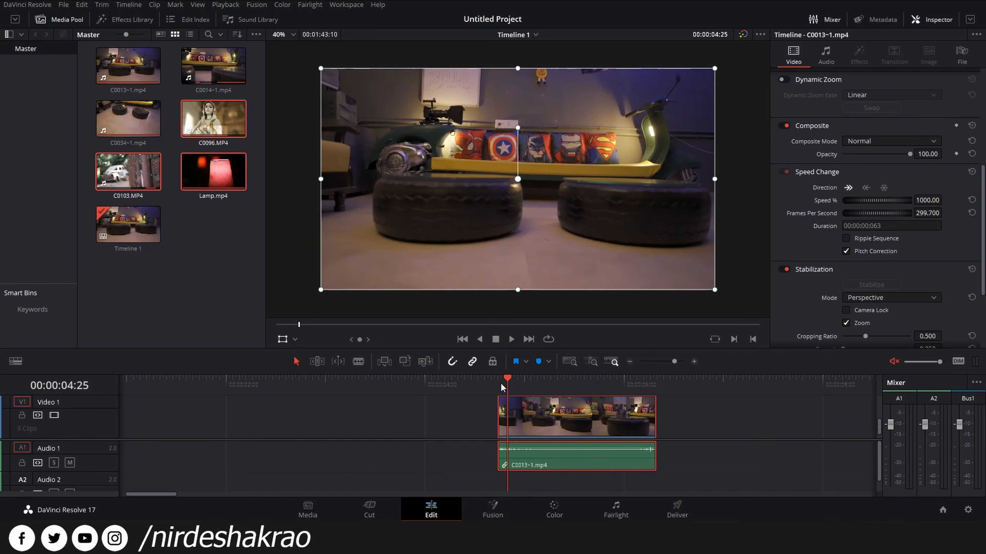
key("space")
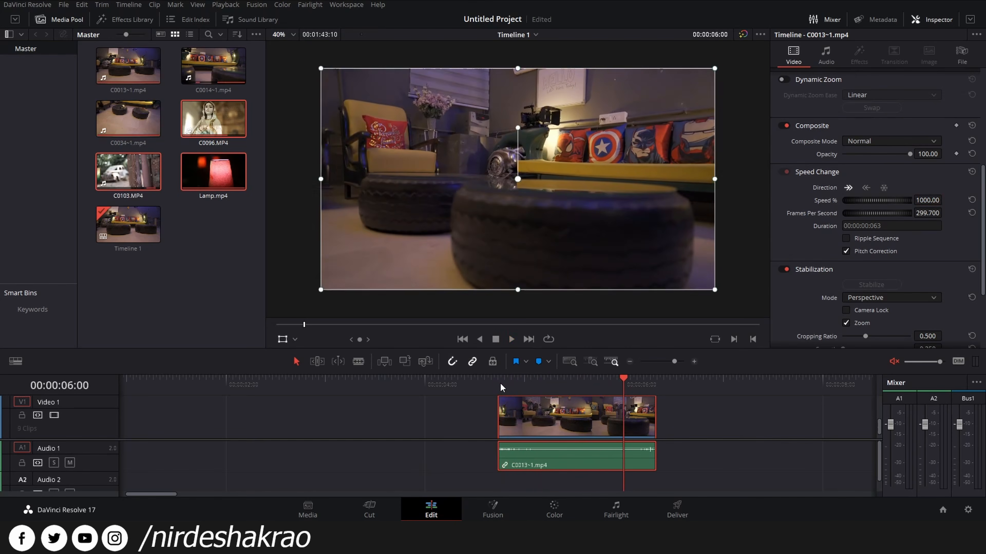
key("space")
key("space")
key("space")
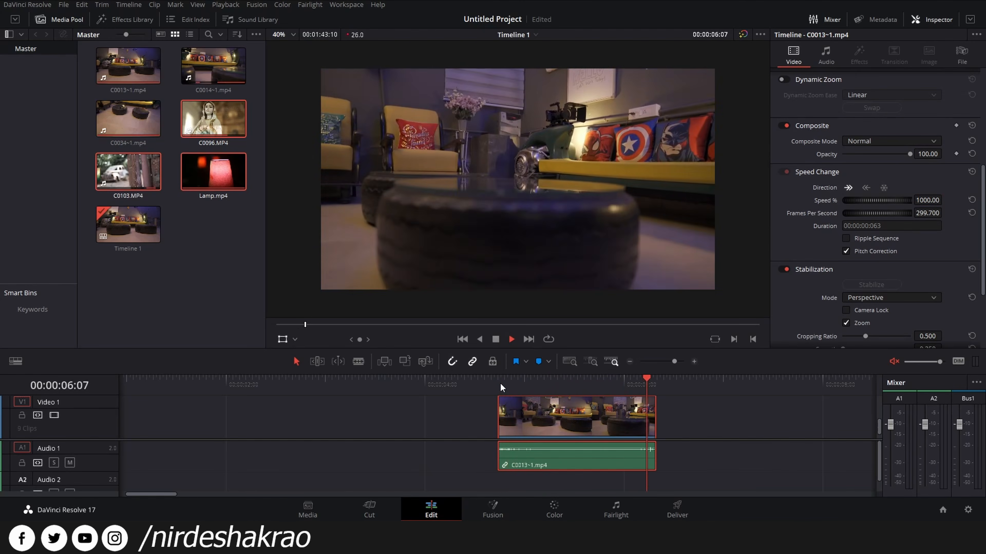
Replay the sped-up C0013-1.mp4 part and look at it alongside the neighbouring clips on the timeline
key("space")
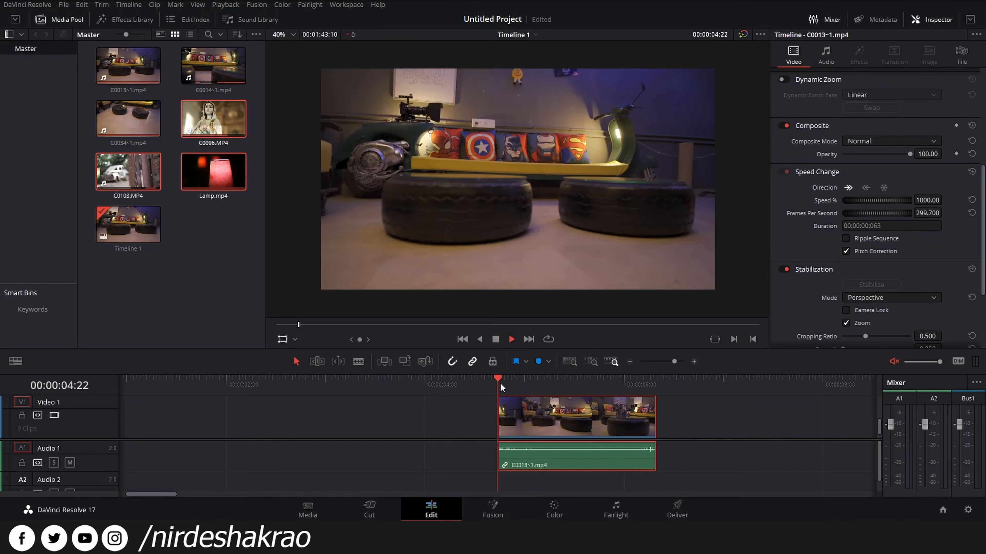
key("space")
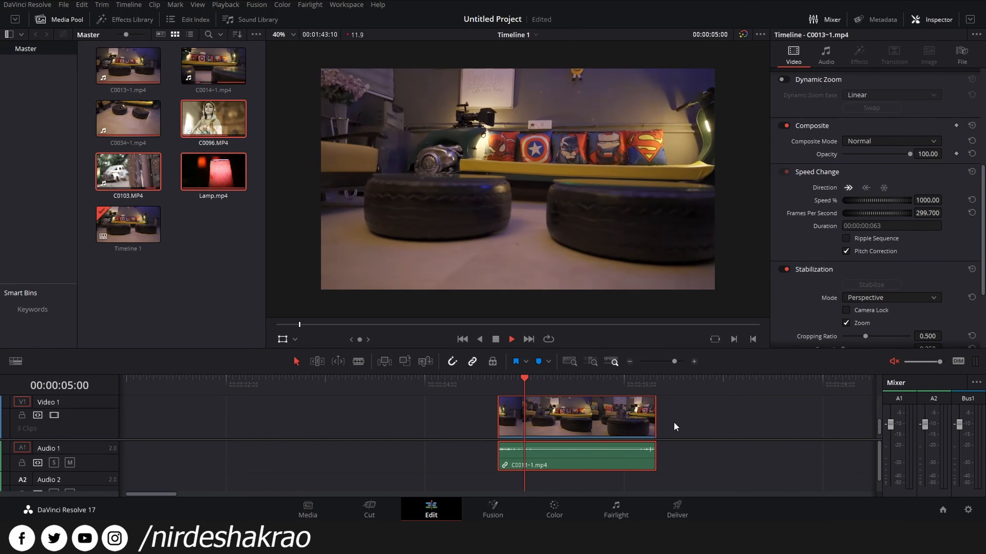
key("space")
scroll(683, 431, "down", 5)
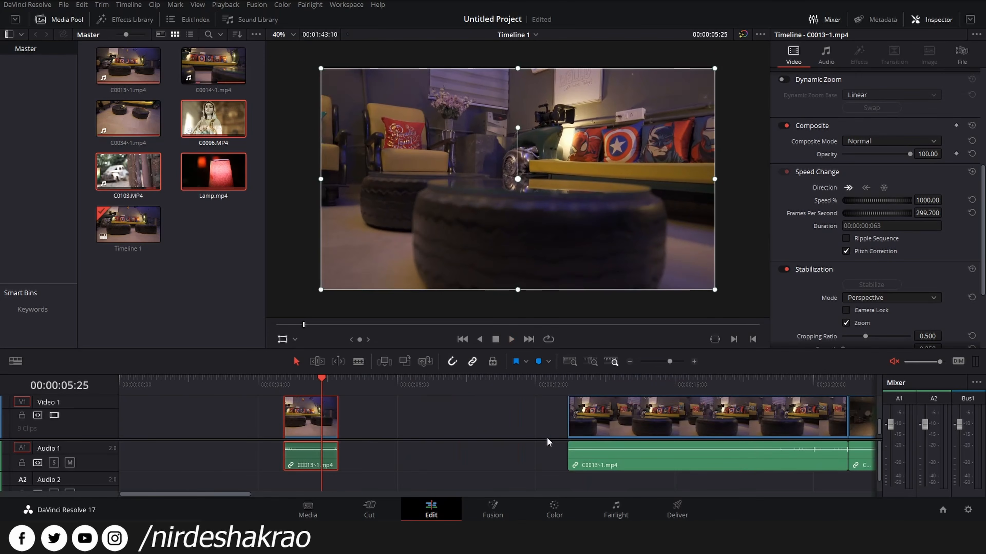
left_click(291, 380)
key("space")
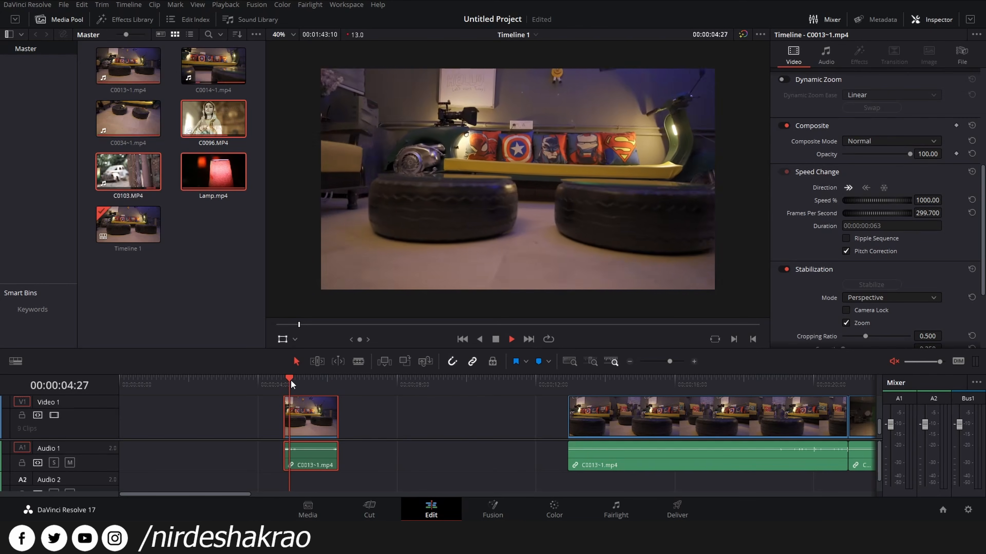
key("space")
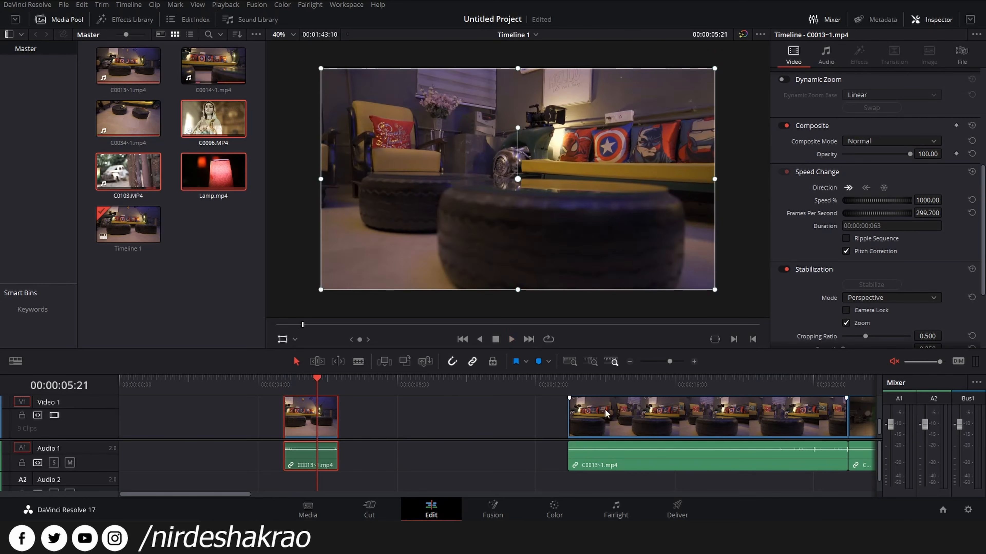
Undo the speed changes on the first C0013-1.mp4 part
scroll(559, 431, "down", 6)
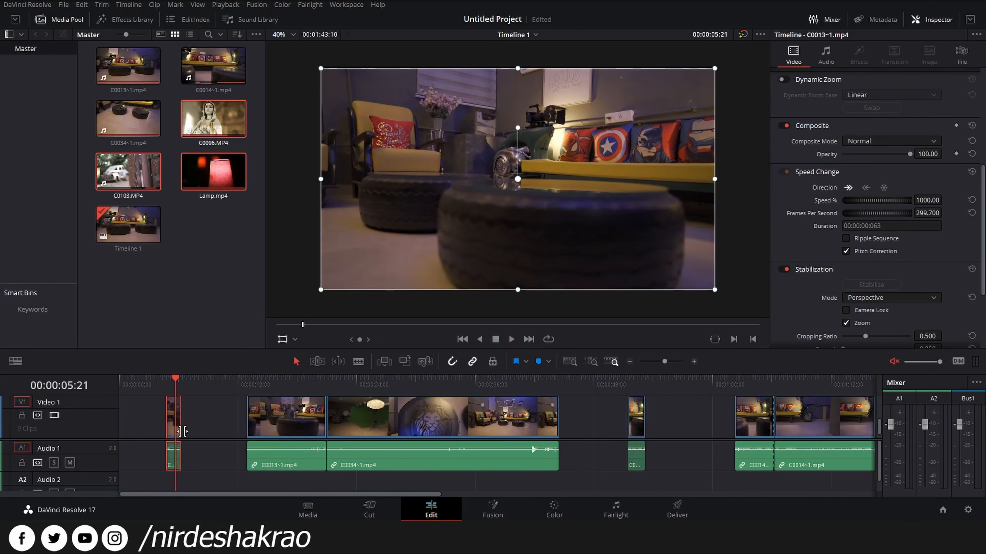
left_click_drag(277, 414, 190, 383)
key("ctrl+z")
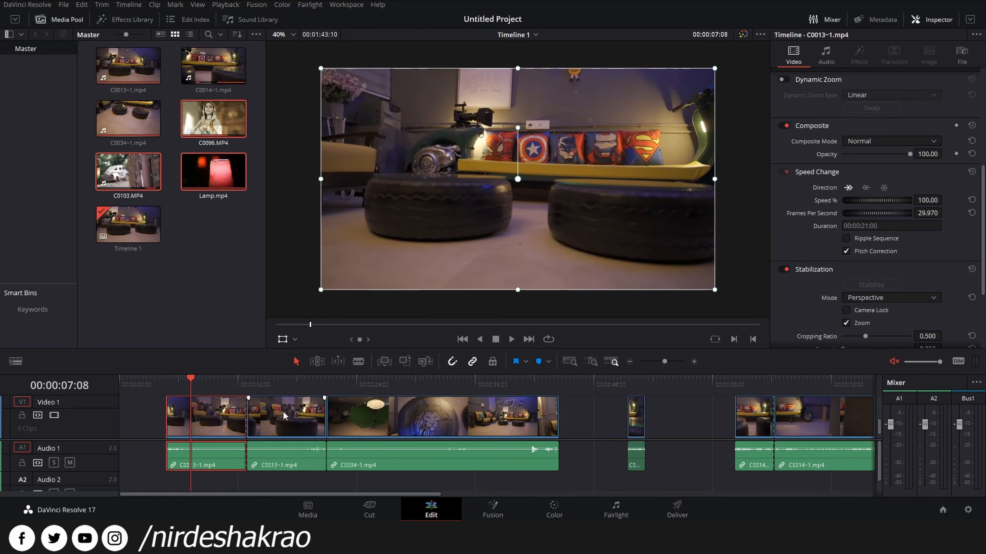
Enable Ripple Sequence for the first C0013-1.mp4 part, set its speed to 50%, and raise it to 200%
left_click(847, 238)
left_click(935, 200)
type("50")
key("Return")
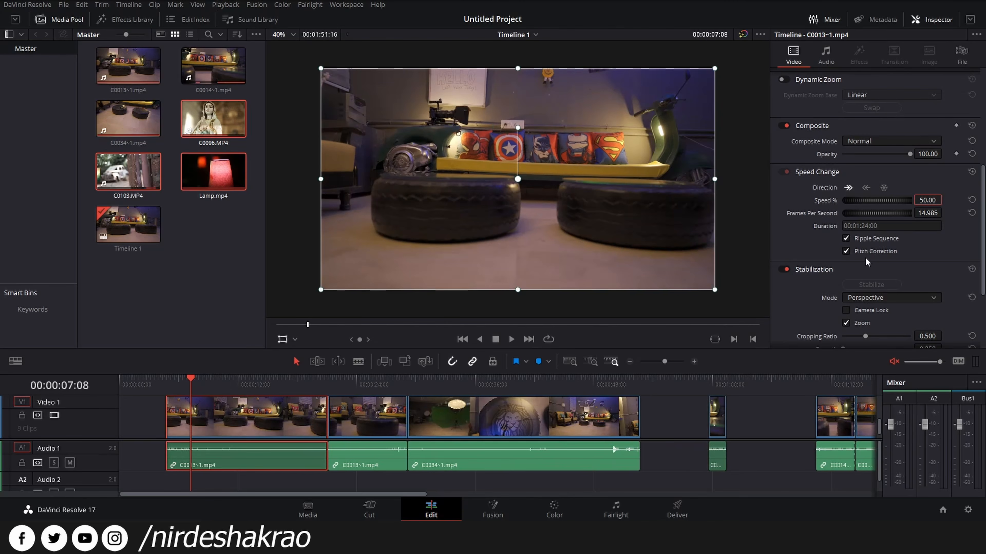
left_click(935, 200)
key("Return")
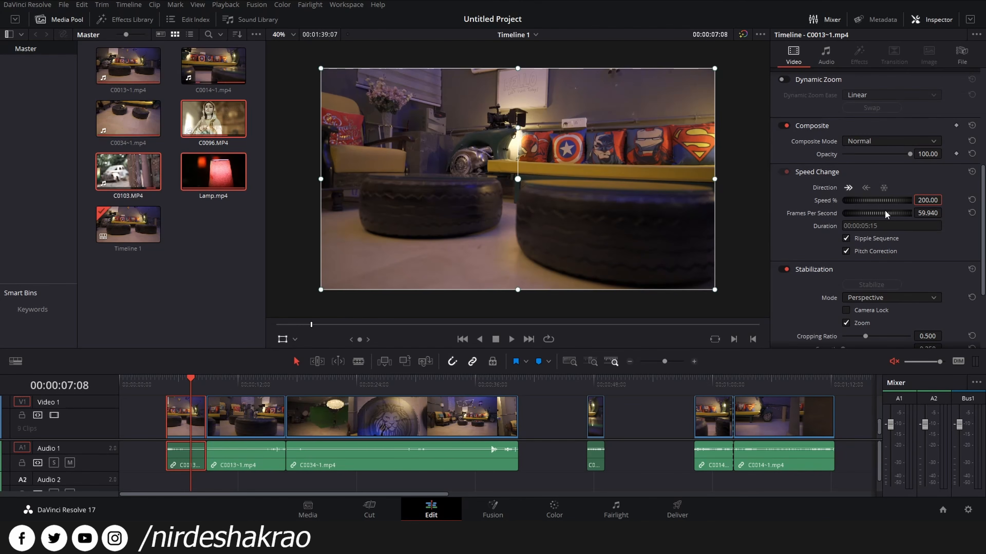
Try changing the first C0013-1.mp4 part to 33.940 frames per second, and play it briefly
left_click_drag(896, 216, 871, 215)
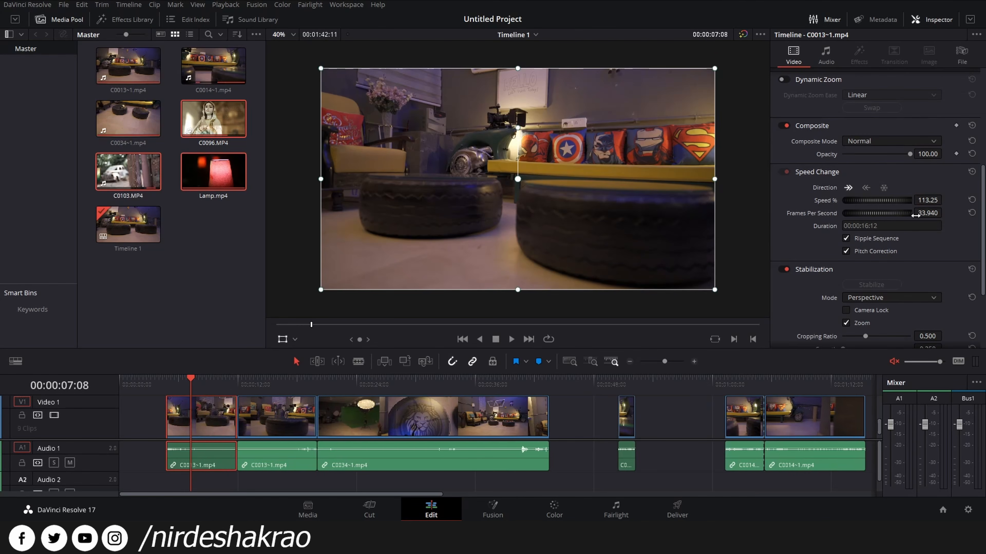
key("space")
key("space")
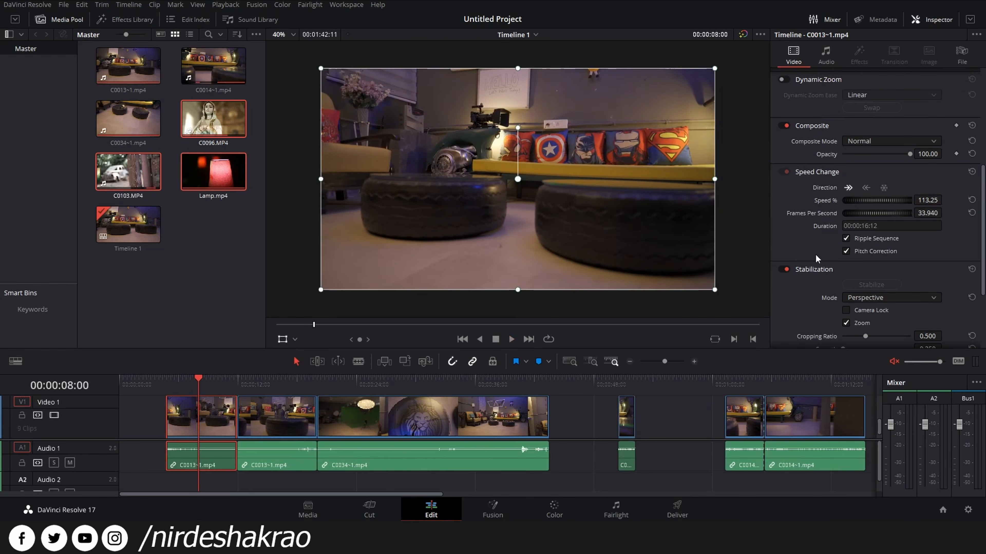
key("space")
key("space")
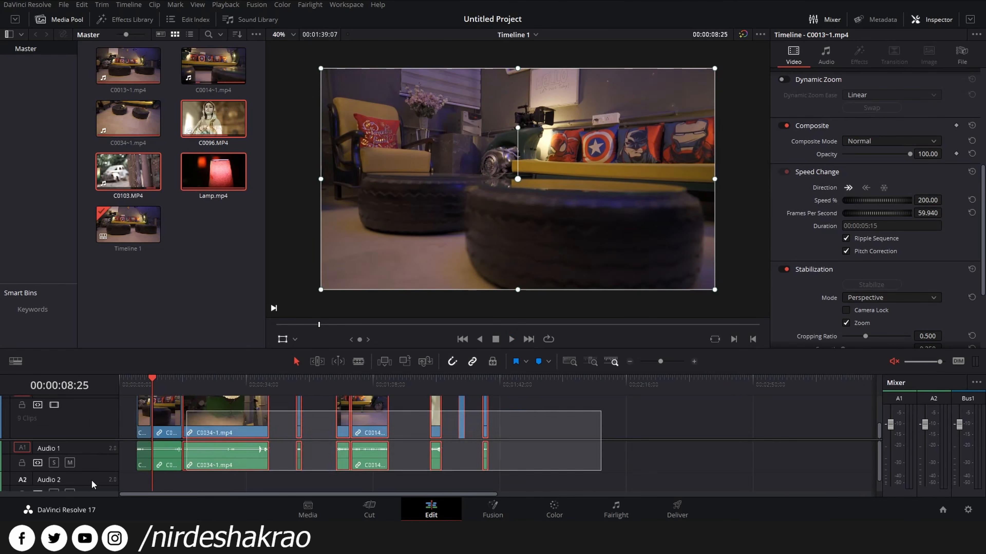
Delete all clips from Timeline 1
key("ctrl+a")
key("Delete")
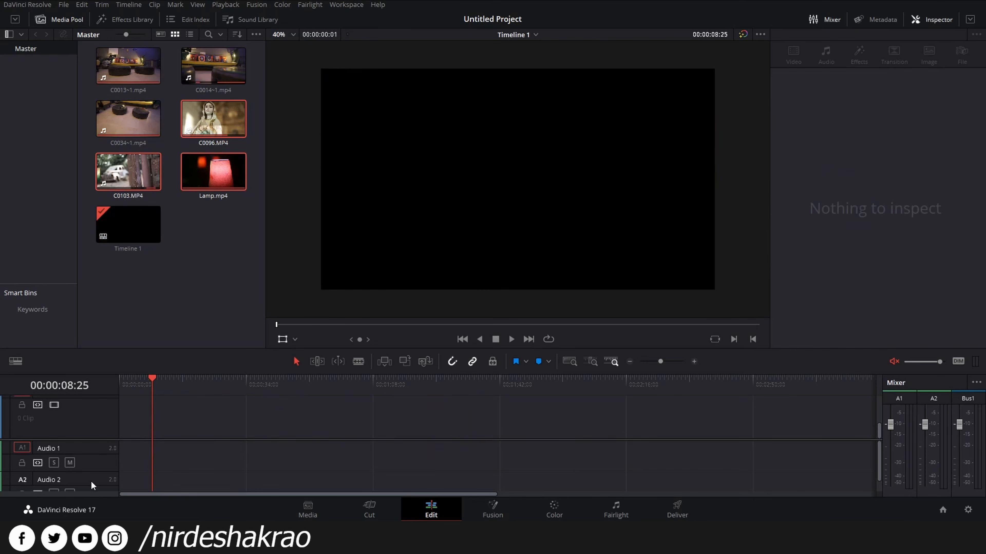
On the Media page, add C0036.MP4 from the bikes diaries folder in STOCK_FOOTAGE to the media pool
left_click(312, 516)
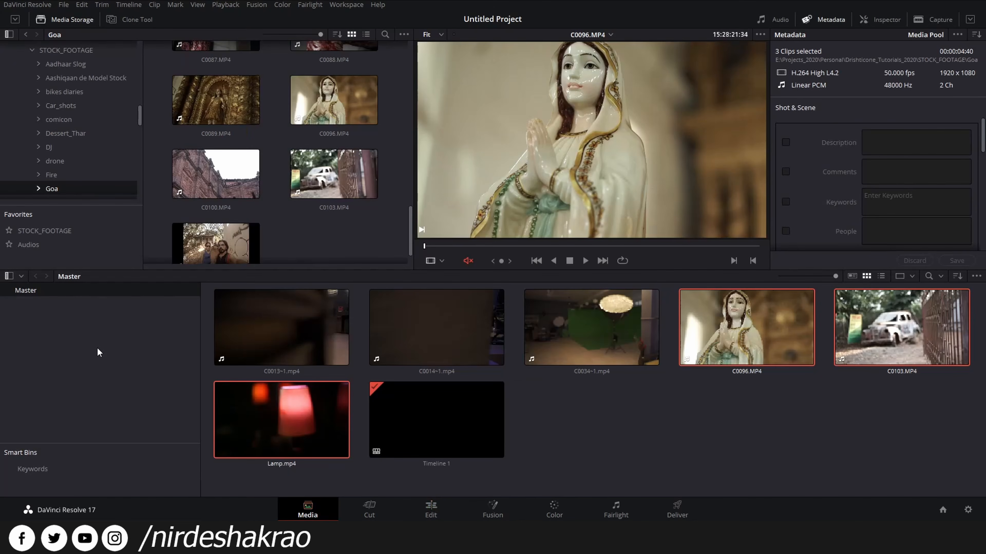
left_click(48, 230)
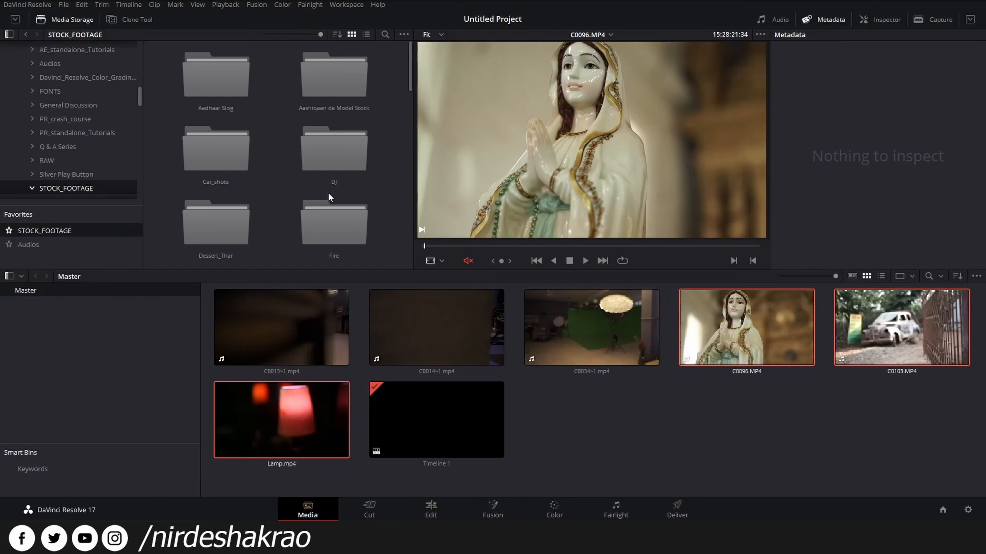
scroll(359, 203, "up", 2)
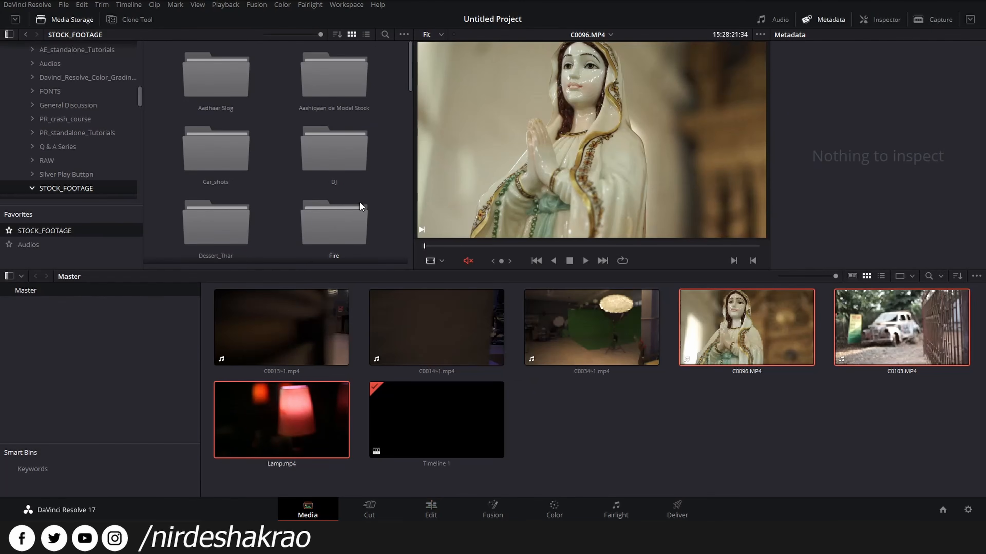
scroll(360, 202, "down", 5)
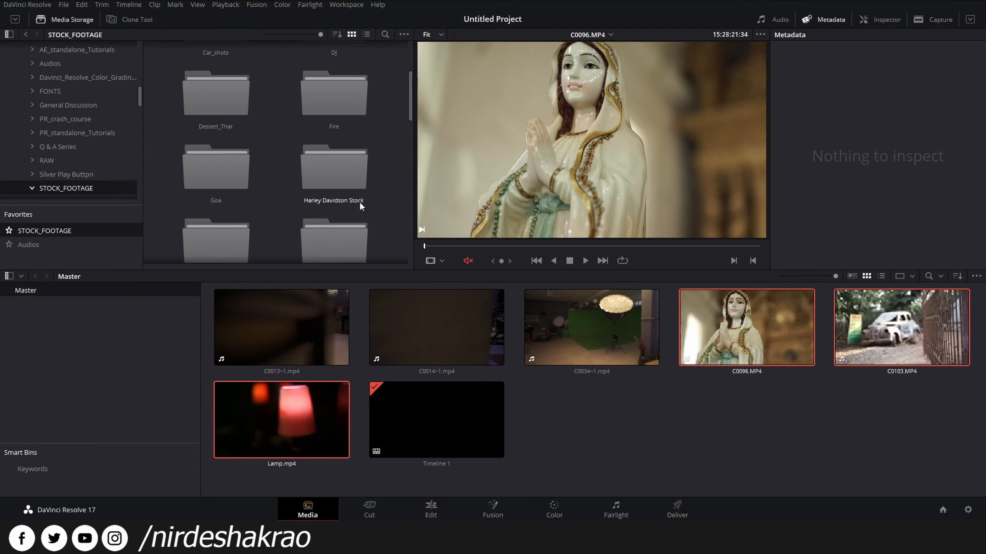
scroll(359, 201, "down", 4)
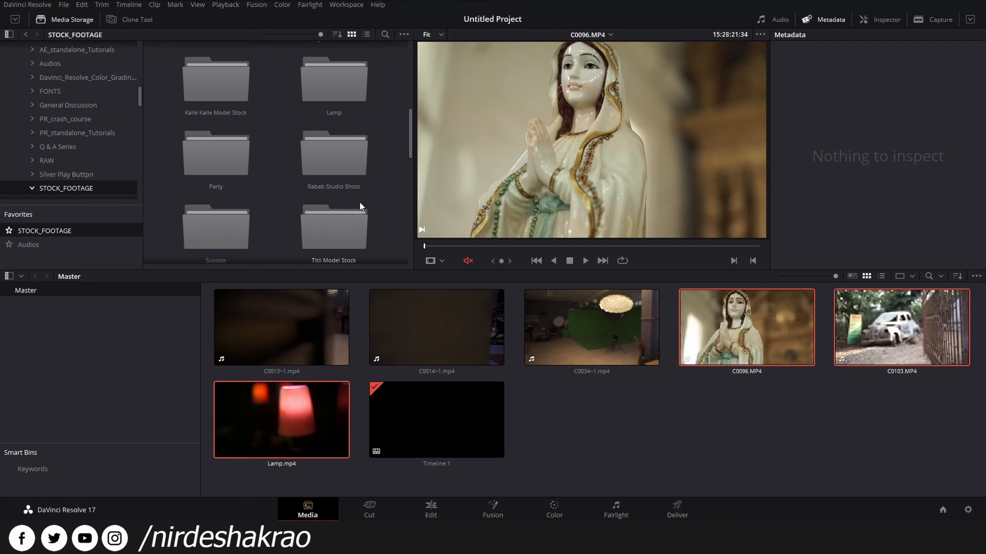
scroll(359, 202, "down", 3)
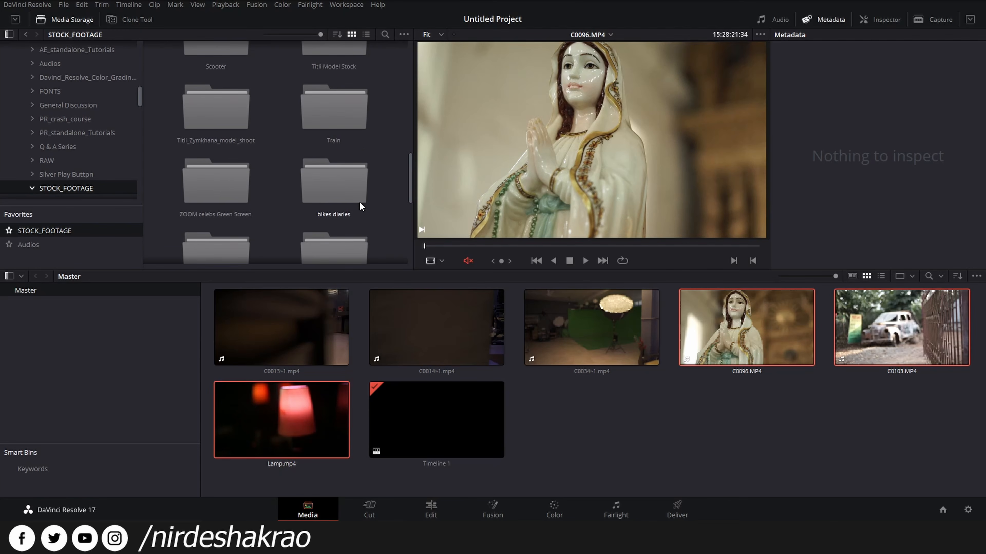
scroll(359, 202, "down", 2)
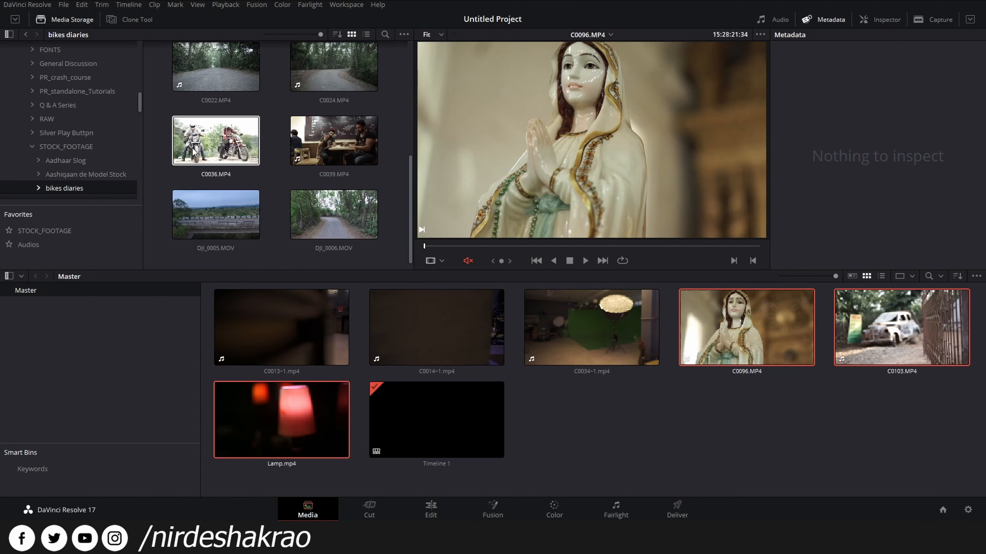
left_click_drag(234, 159, 530, 463)
On the Edit page, place C0036.MP4 on Timeline 1 so that it starts at the timeline's beginning
left_click(431, 510)
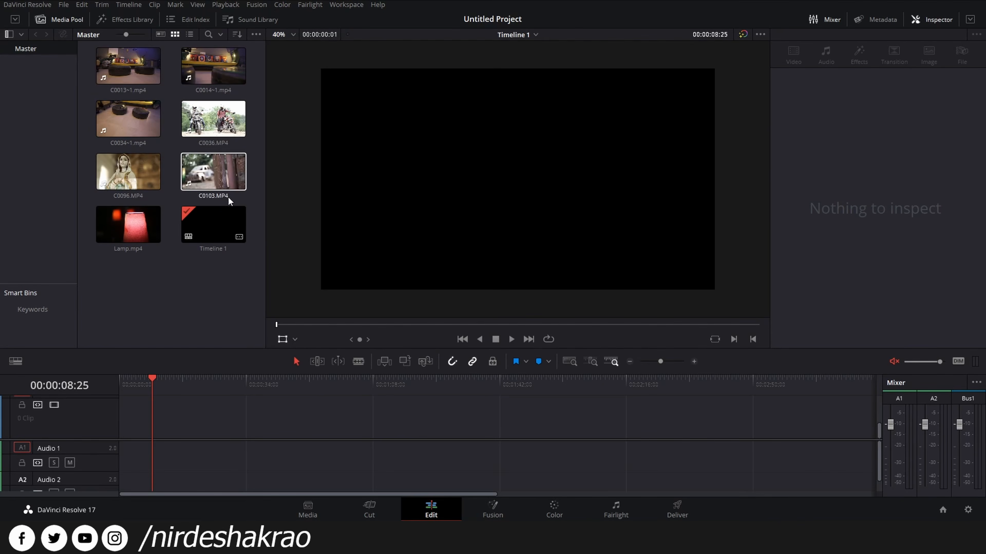
left_click_drag(226, 125, 213, 422)
left_click_drag(312, 419, 219, 421)
Scrub and play through C0036.MP4 to find the dust-raising motorcycle turn
left_click(131, 383)
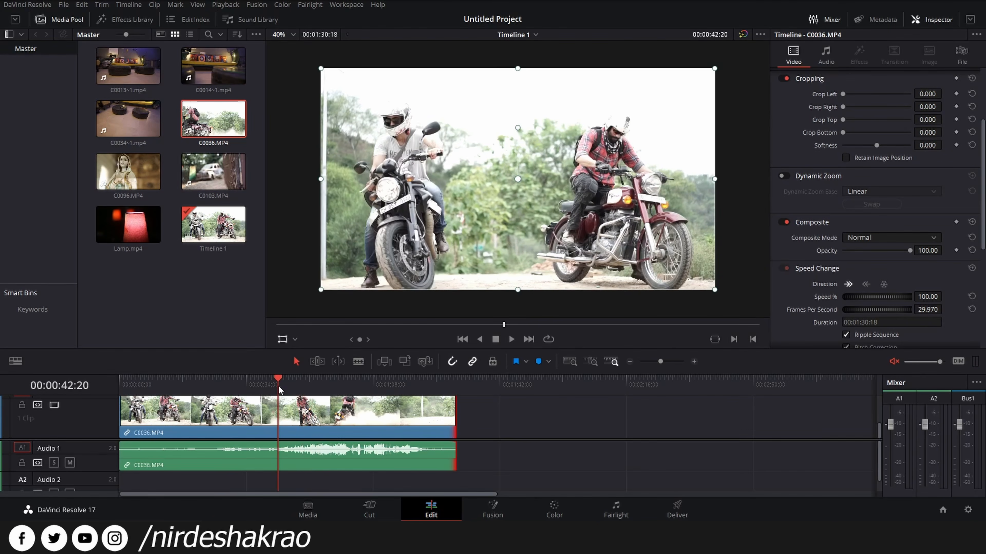
left_click_drag(280, 390, 300, 392)
key("space")
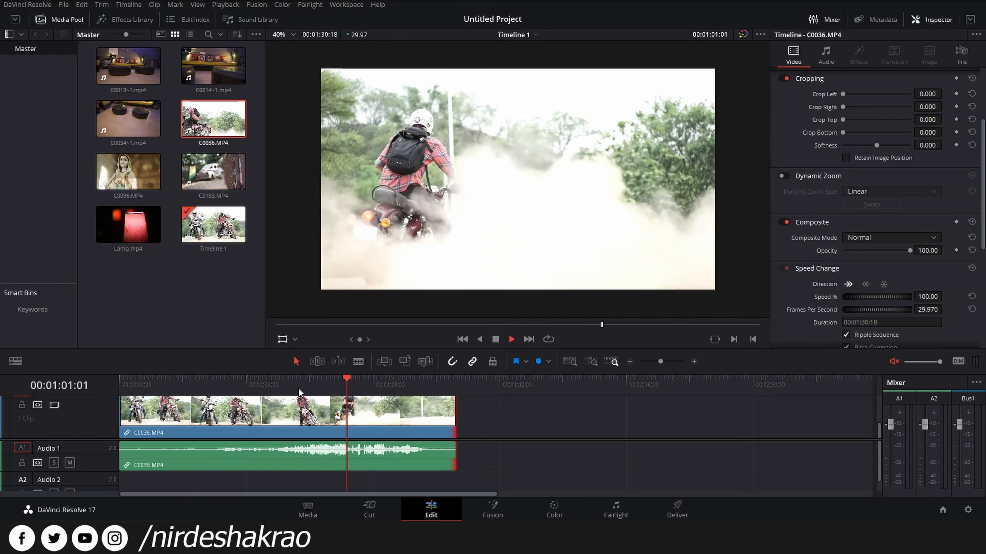
key("space")
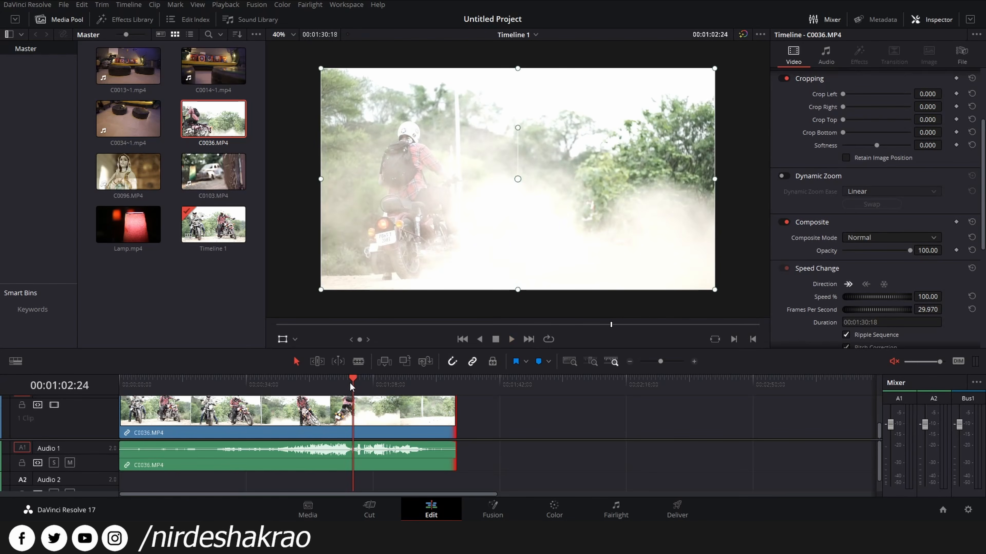
Trim the start of C0036.MP4 to just before the dust-raising turn, and play the remaining section
mouse_move(354, 382)
left_mouse_down()
mouse_move(334, 383)
mouse_move(347, 388)
mouse_move(339, 389)
left_mouse_up()
left_click_drag(121, 412, 338, 422)
key("space")
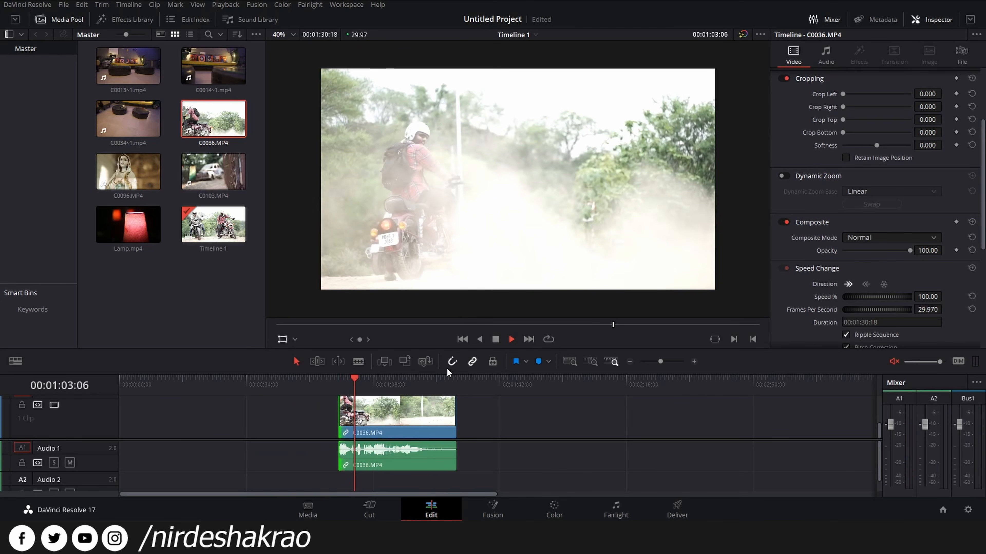
key("space")
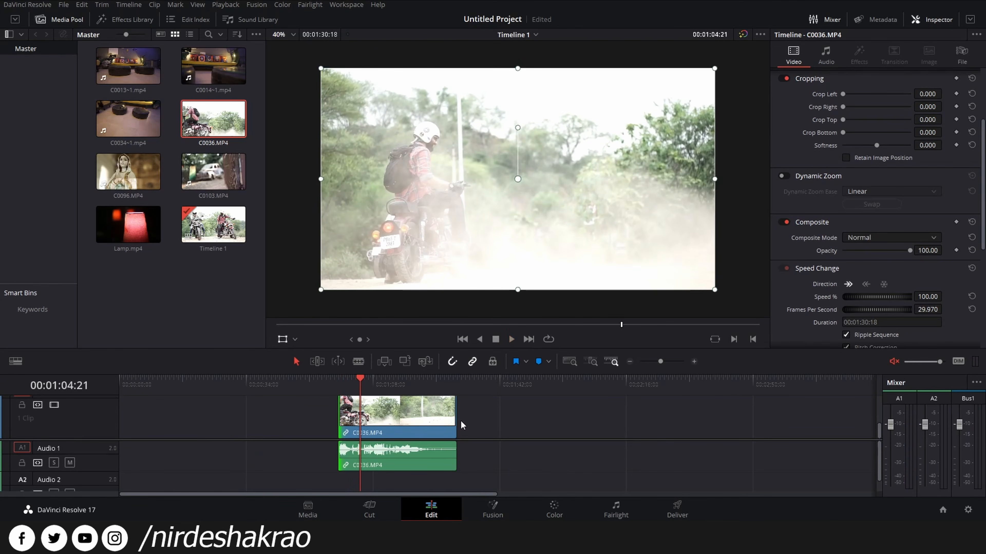
Select the trimmed C0036.MP4 clip, make the timeline area taller, and bring the whole clip into view
scroll(400, 434, "up", 4)
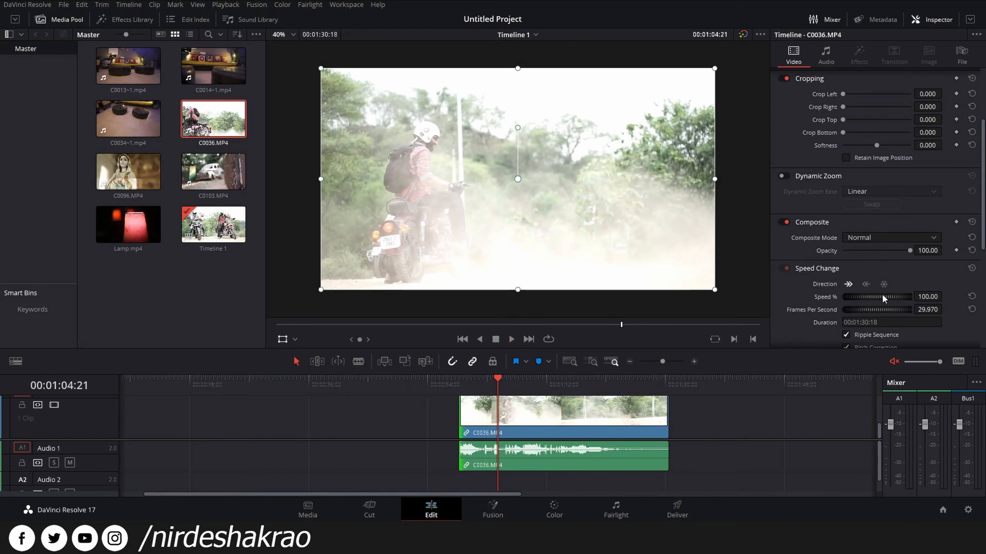
left_click(499, 419)
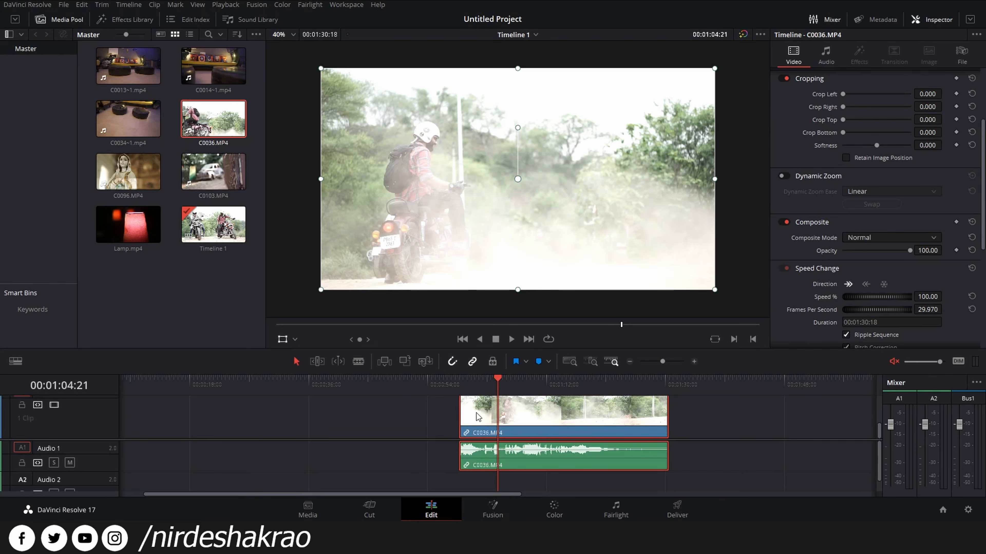
scroll(451, 427, "up", 4)
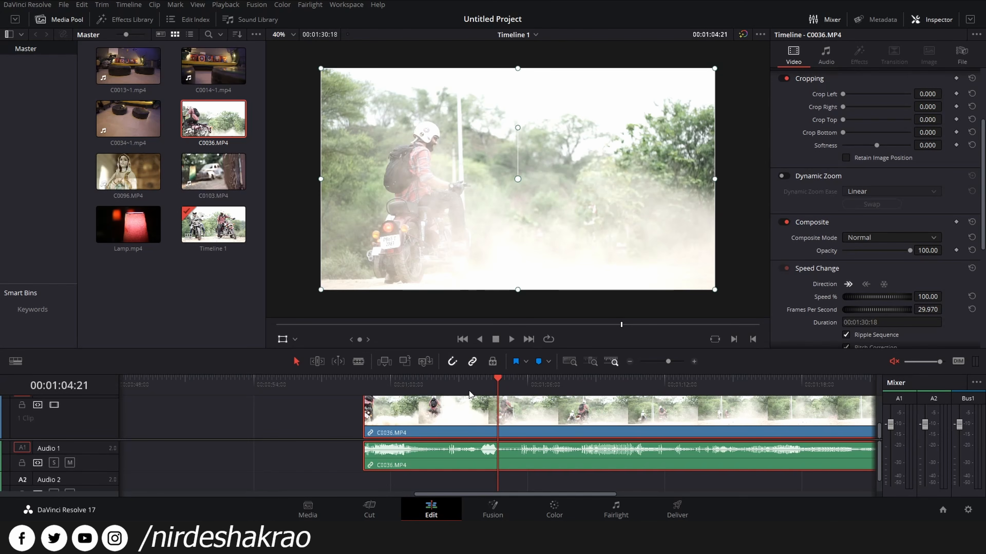
left_click(429, 395)
scroll(346, 438, "down", 4)
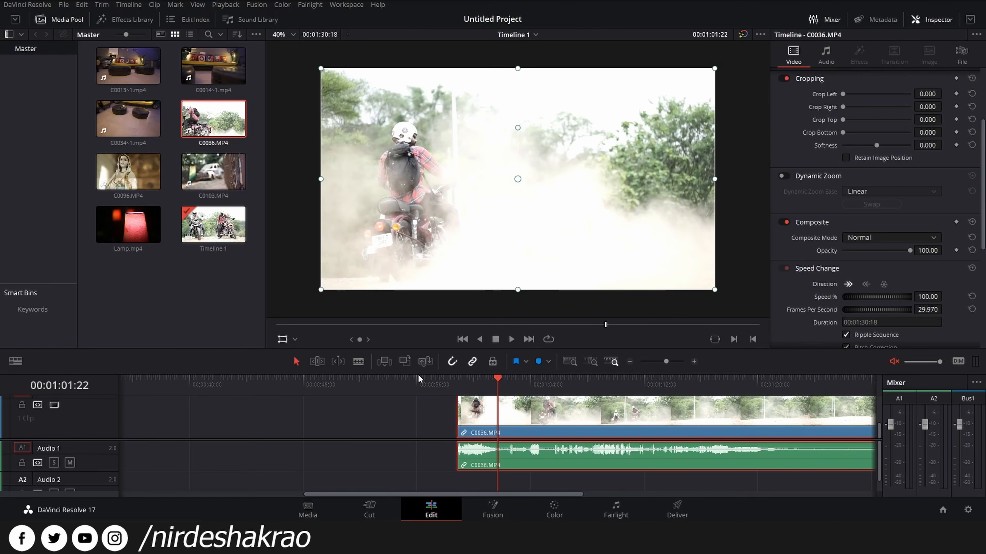
left_click_drag(417, 373, 418, 310)
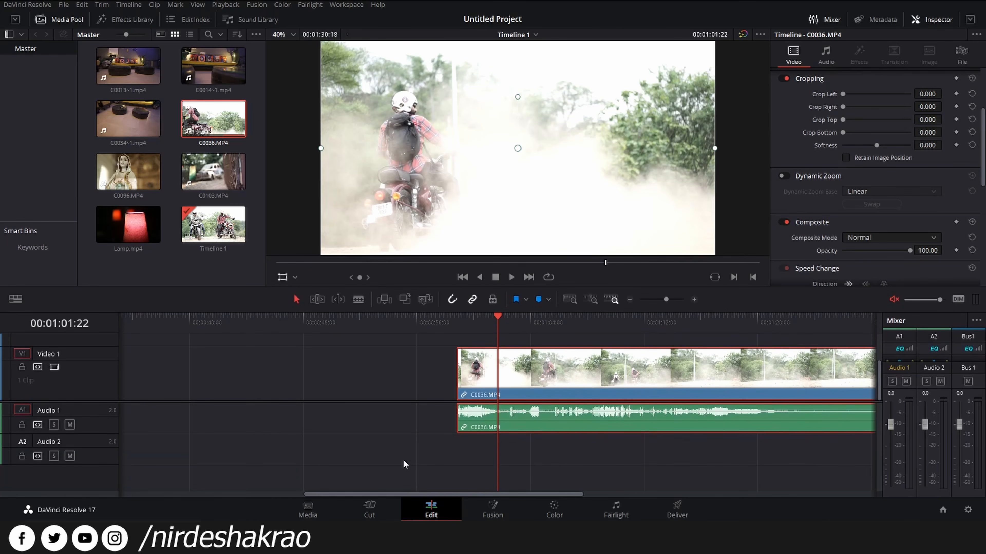
left_click_drag(413, 495, 477, 495)
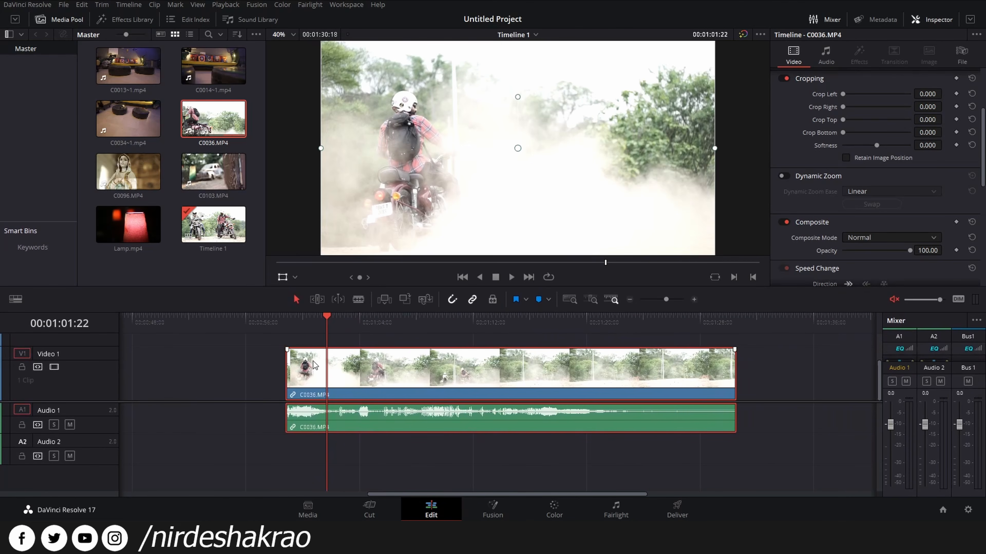
Show Retime Controls on C0036.MP4 and place the playhead where the rider looks back through the dust
right_click(373, 367)
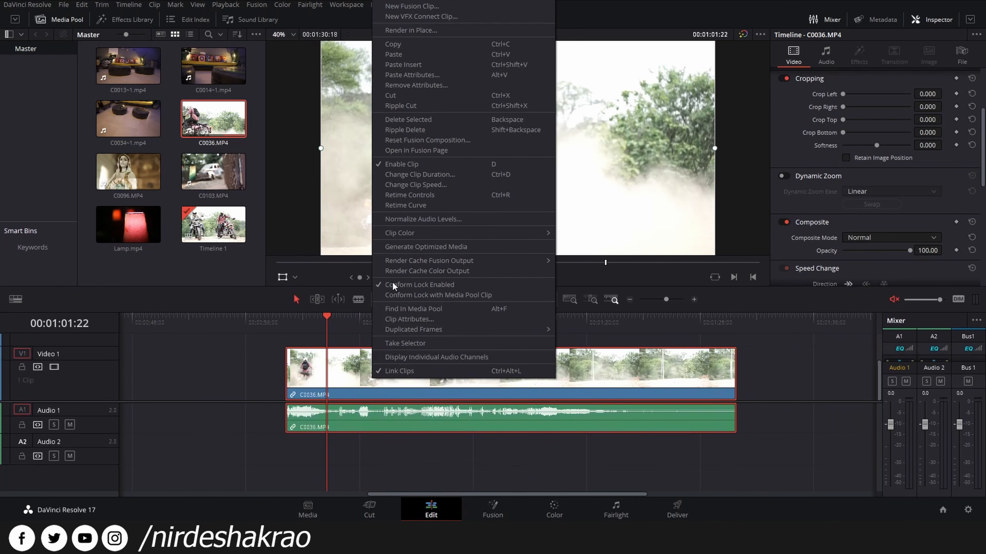
left_click(437, 196)
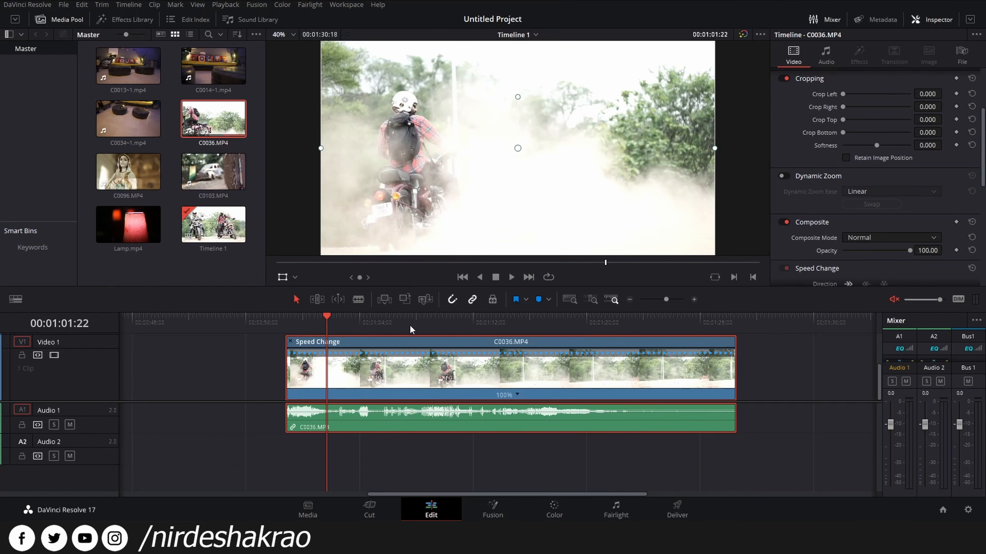
left_click_drag(327, 330, 353, 329)
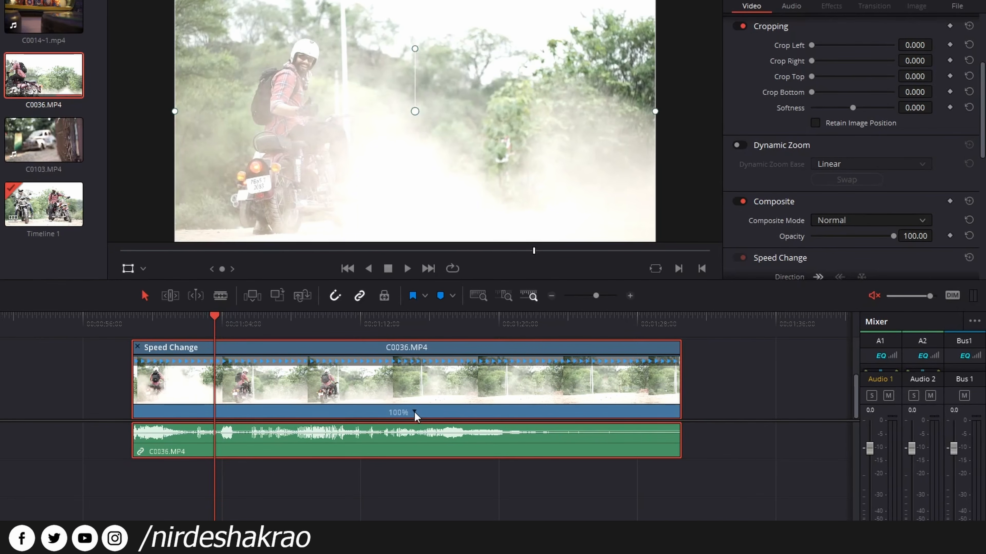
Add a speed point to C0036.MP4 where the motorcycle's rear swings around in the dust
left_click(414, 412)
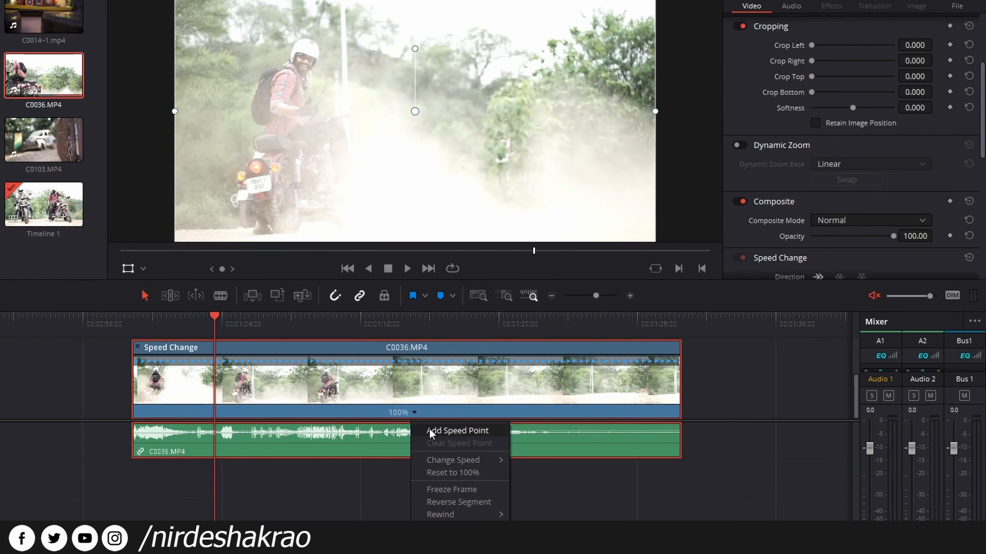
left_click_drag(206, 327, 163, 326)
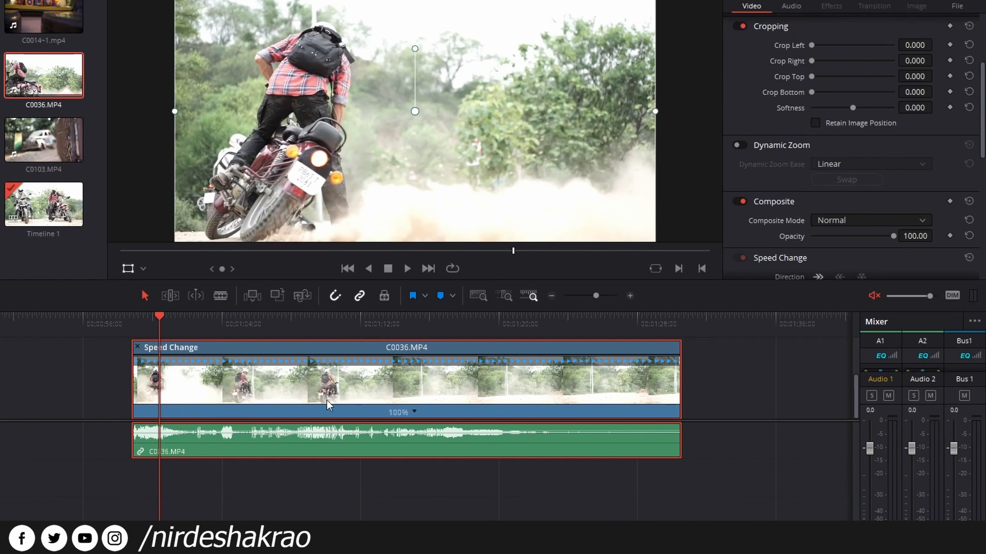
left_click_drag(165, 325, 161, 319)
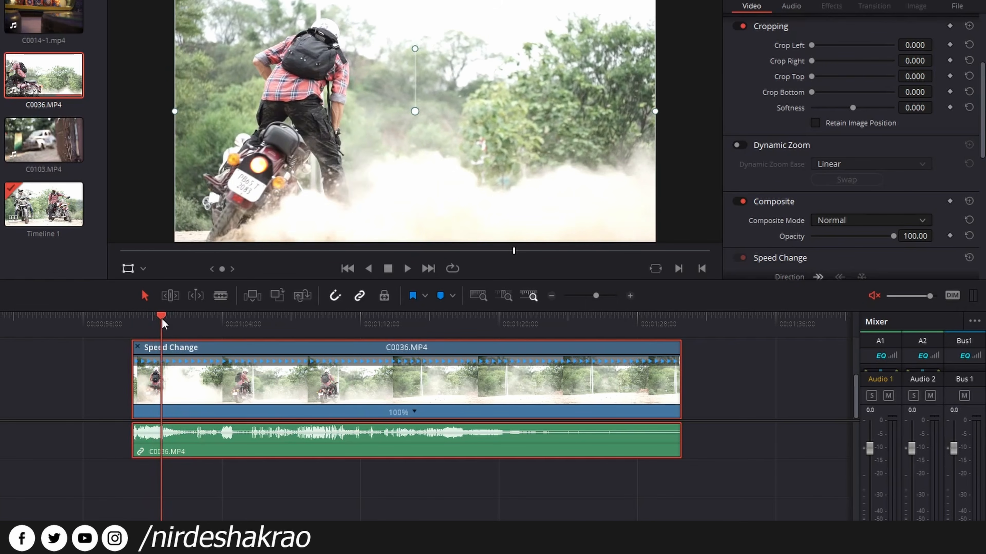
left_click(413, 413)
left_click(438, 436)
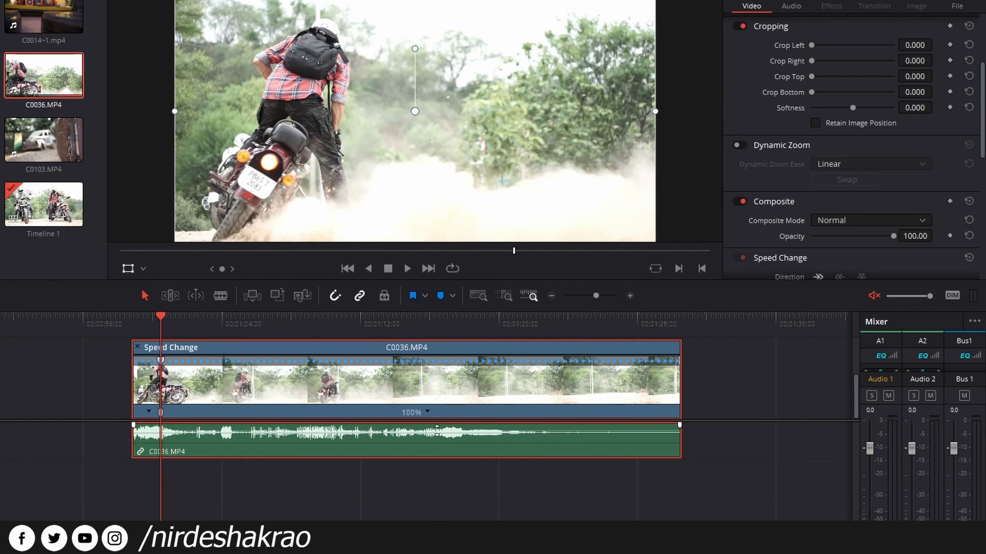
Play on to where the rider looks back through the dust and add a second speed point there
key("space")
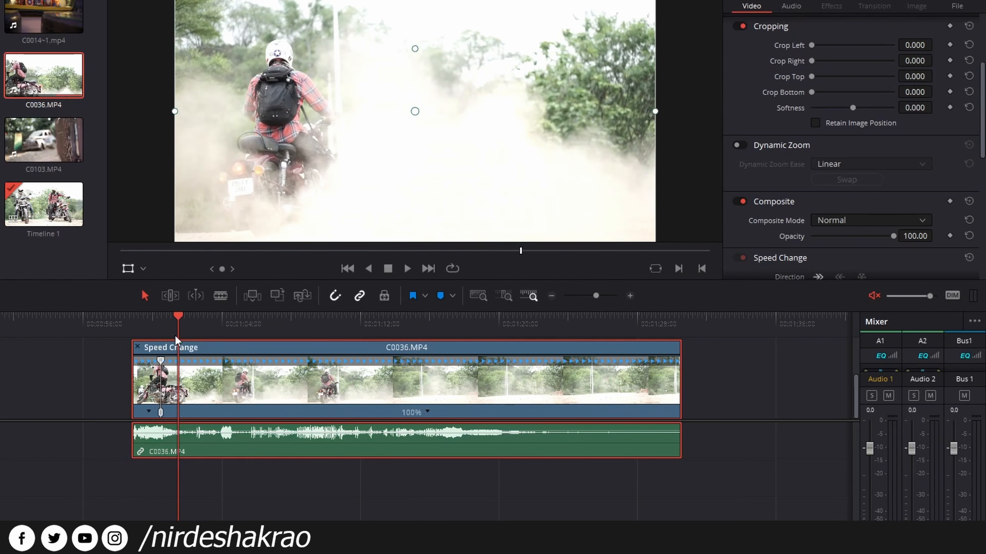
left_click_drag(186, 321, 135, 341)
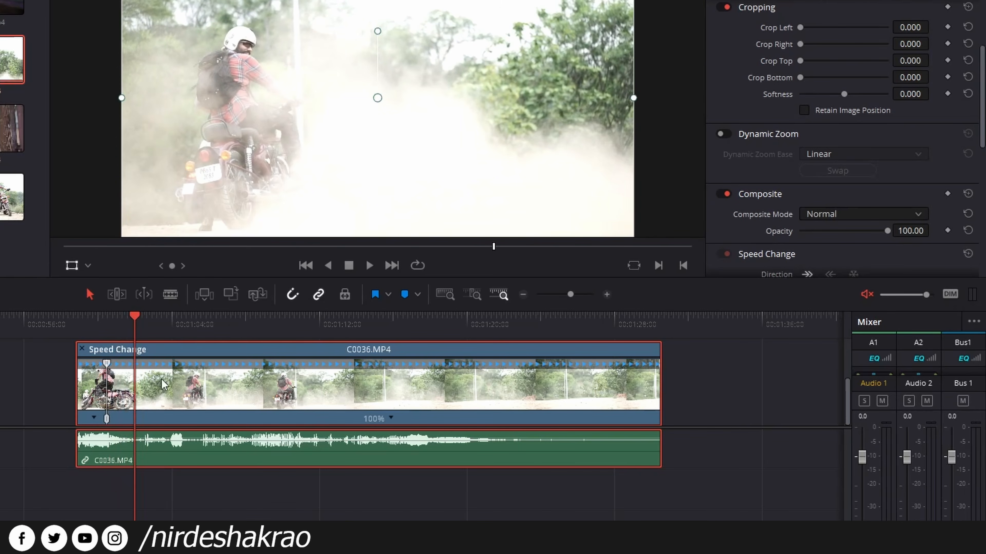
left_click(389, 419)
left_click(419, 442)
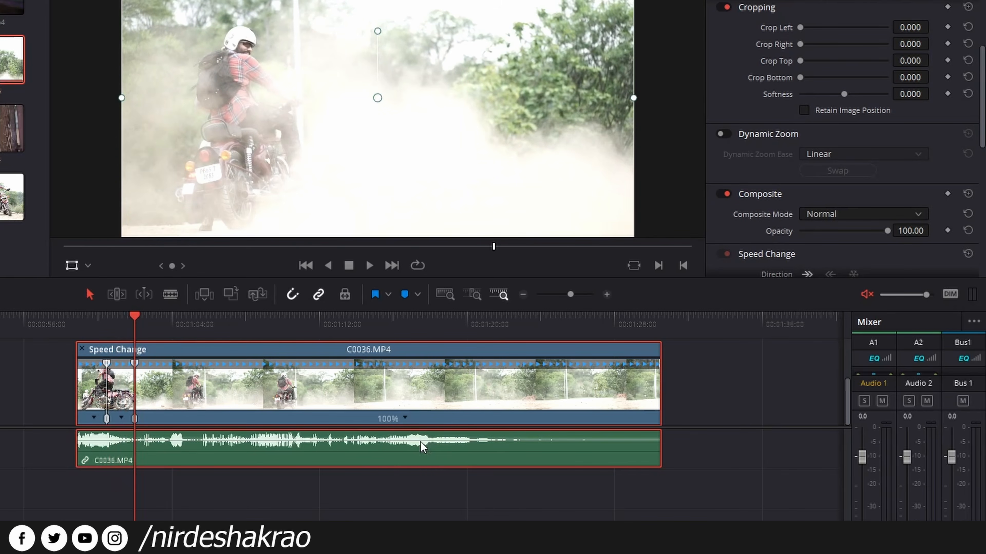
Trim the end of C0036.MP4 back to a short section after the second speed point
left_click_drag(127, 331, 185, 372)
left_click_drag(658, 393, 143, 406)
scroll(116, 453, "up", 3)
scroll(117, 453, "up", 1)
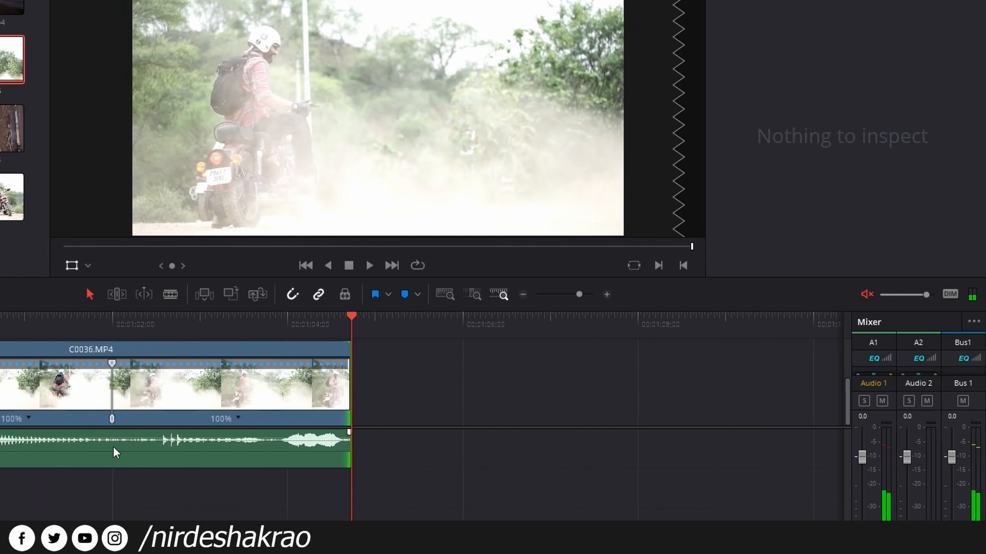
scroll(116, 453, "up", 2)
scroll(421, 417, "left", 2)
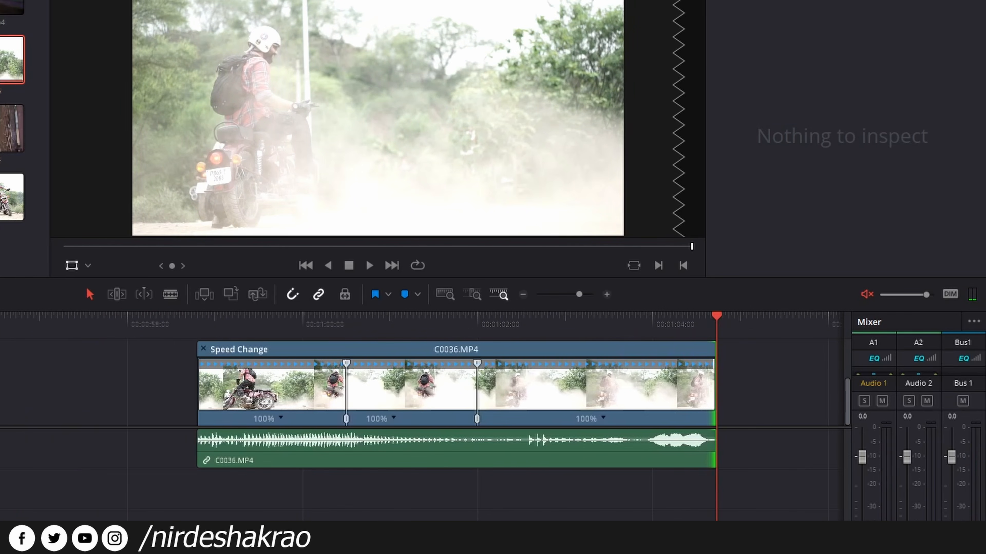
scroll(223, 403, "right", 2)
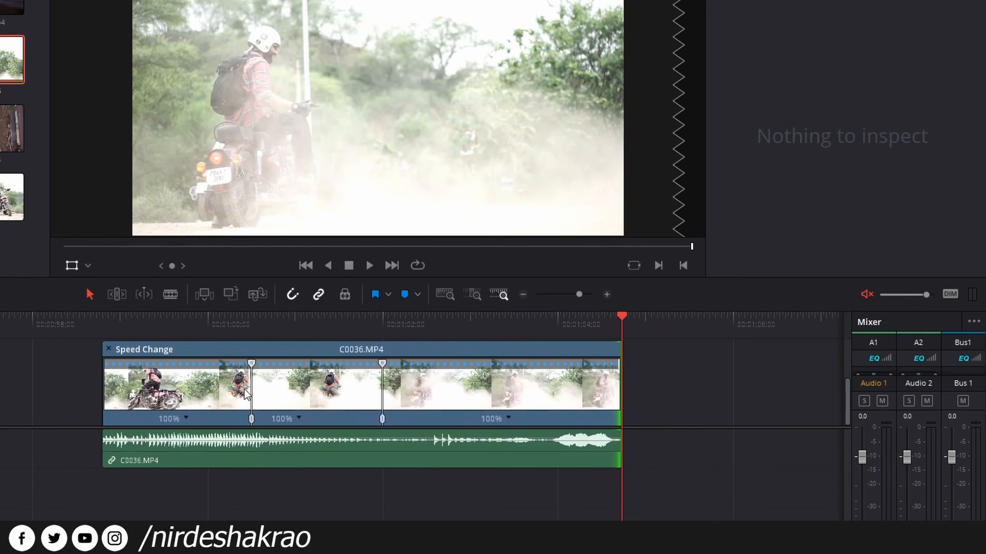
Try changing the middle segment's speed by stretching and shortening it at the second speed point, and undo the changes
left_click(121, 322)
left_click(182, 415)
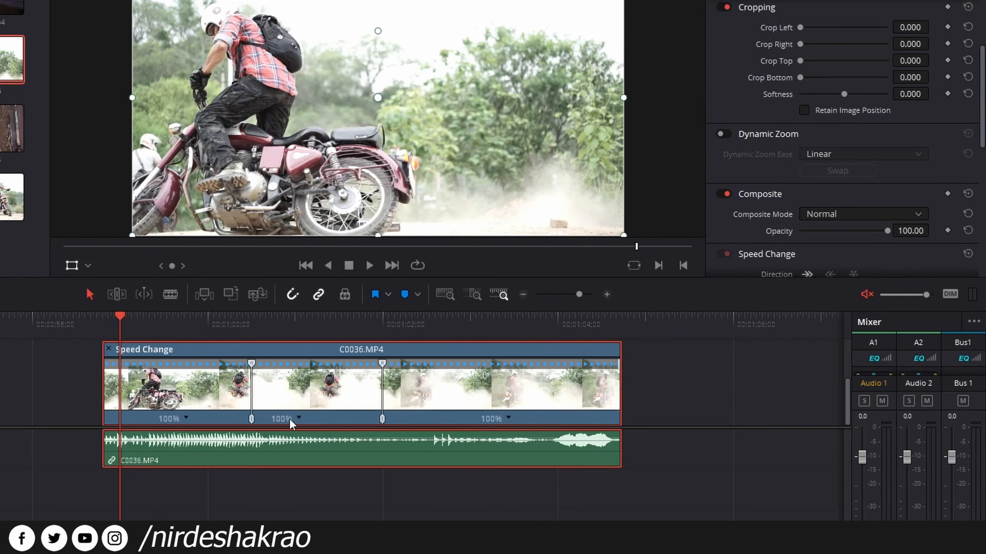
left_click(277, 323)
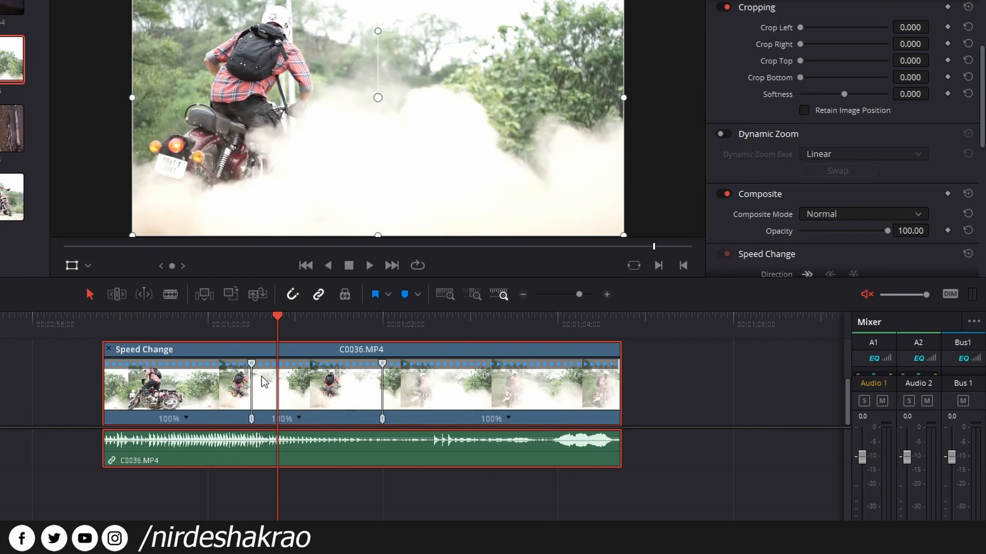
left_click(251, 364)
left_click(382, 364)
left_click_drag(382, 364, 479, 366)
left_click_drag(506, 364, 356, 365)
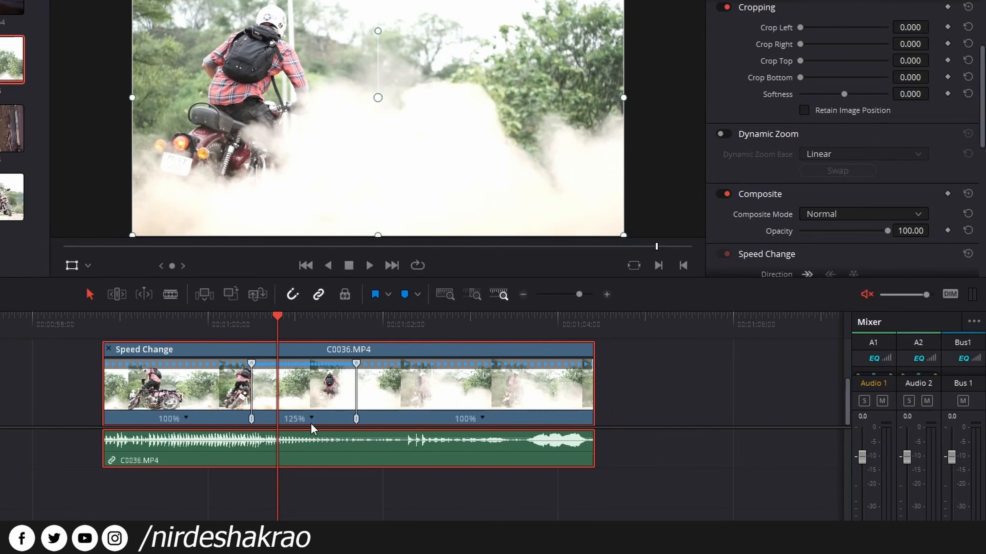
key("ctrl+z")
key("ctrl+z")
key("ctrl+z")
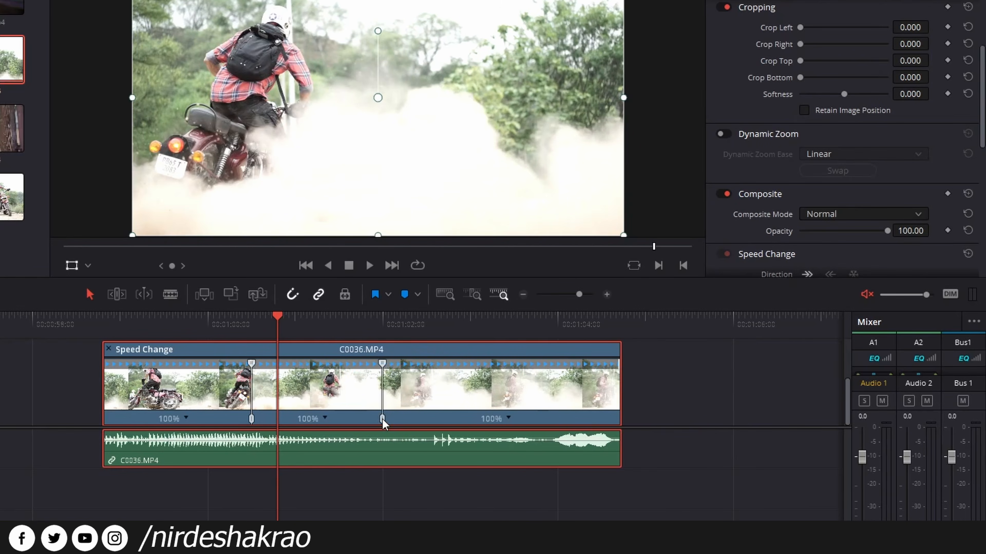
Shift the second speed point later and back without altering speed, and try stretching the middle segment before undoing it
left_click_drag(383, 421, 474, 417)
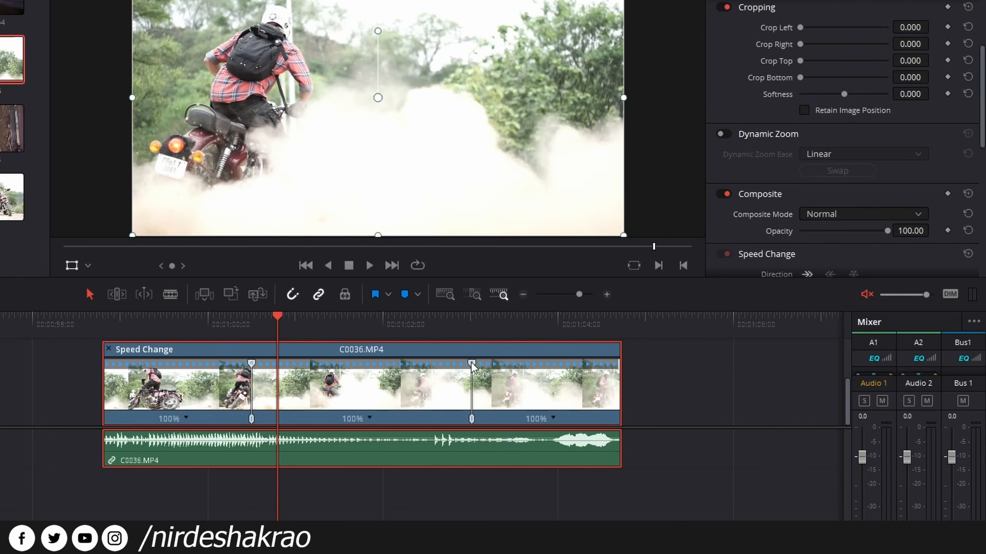
left_click(368, 419)
left_click(478, 344)
left_click_drag(471, 421, 382, 424)
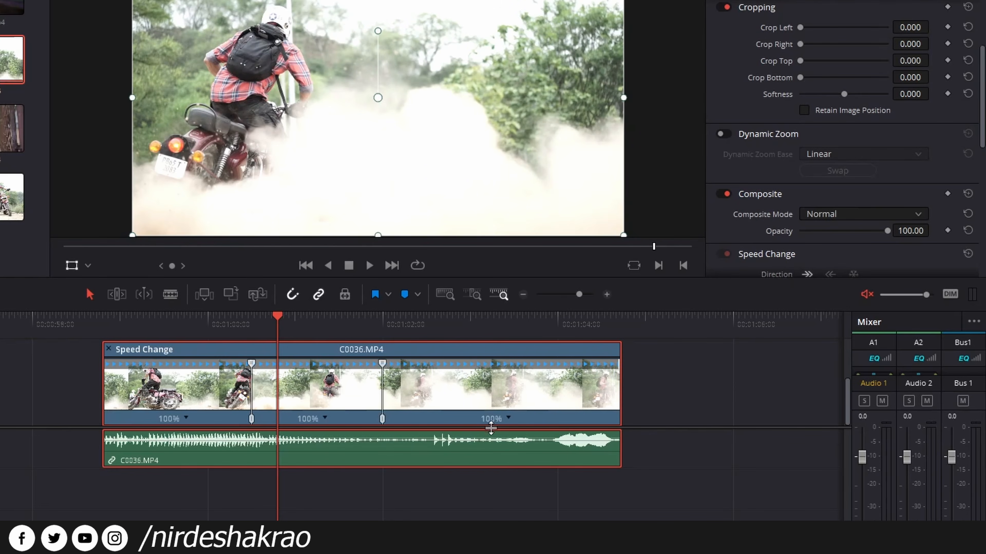
left_click_drag(384, 363, 432, 369)
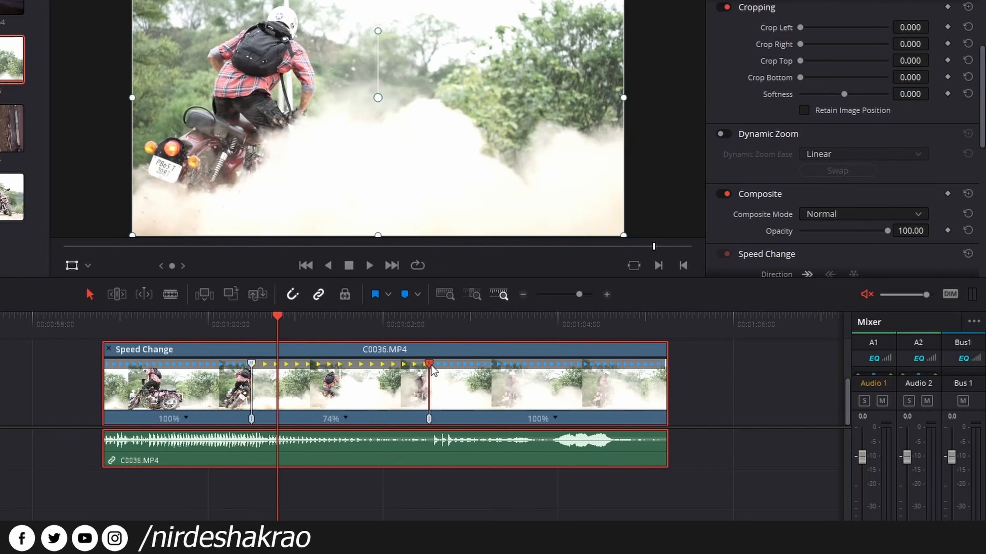
key("ctrl+z")
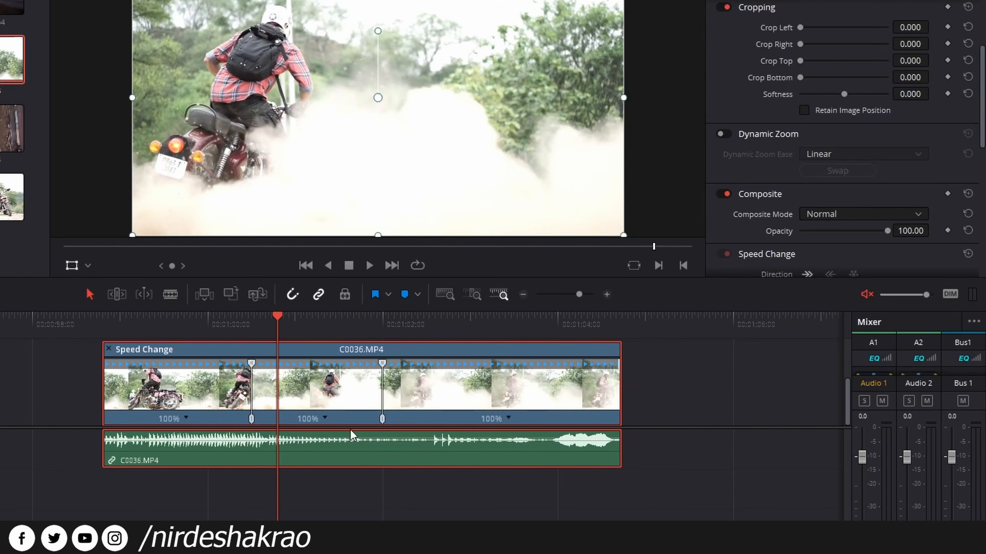
Set the speed of the middle segment of C0036.MP4 to 50% and play the clip from near its start
left_click(325, 418)
mouse_move(347, 469)
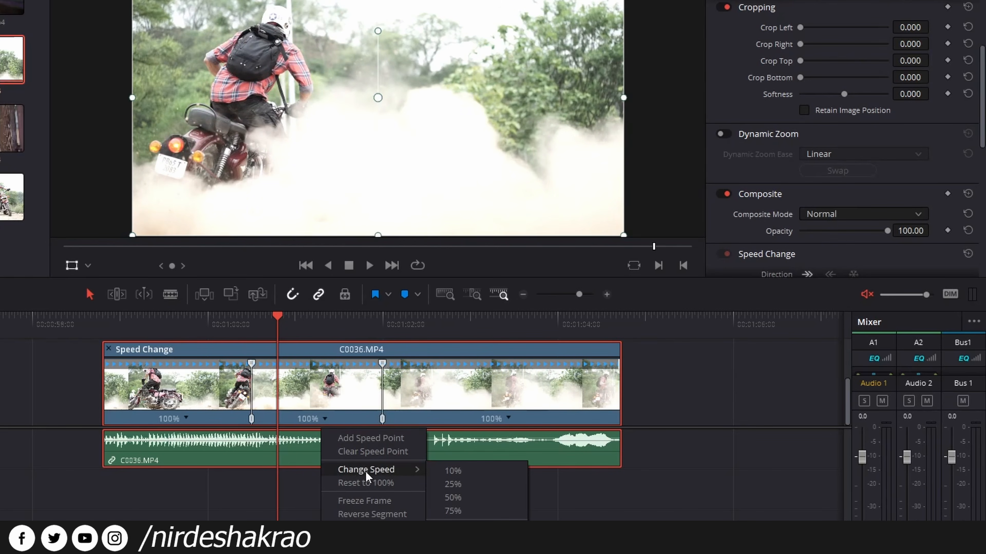
left_click(452, 498)
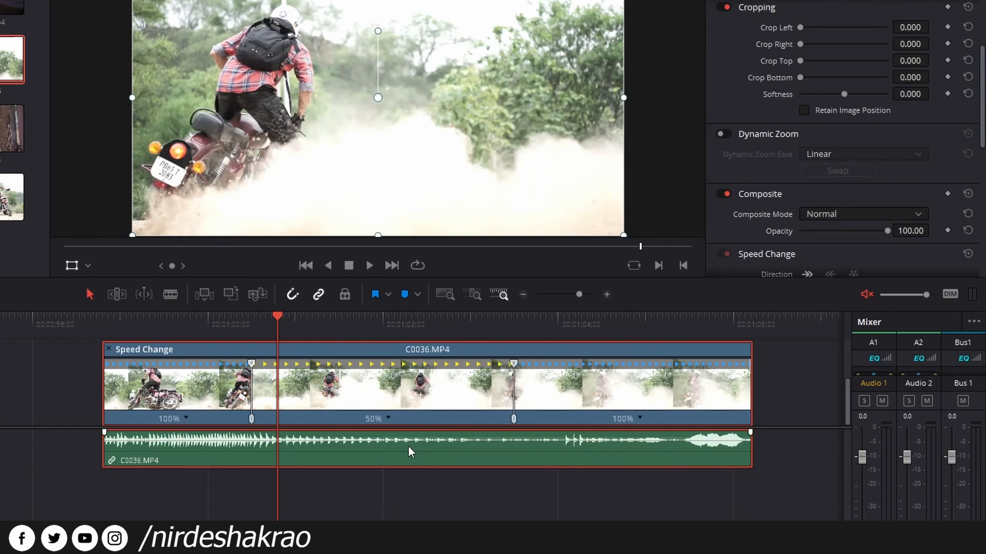
left_click(121, 326)
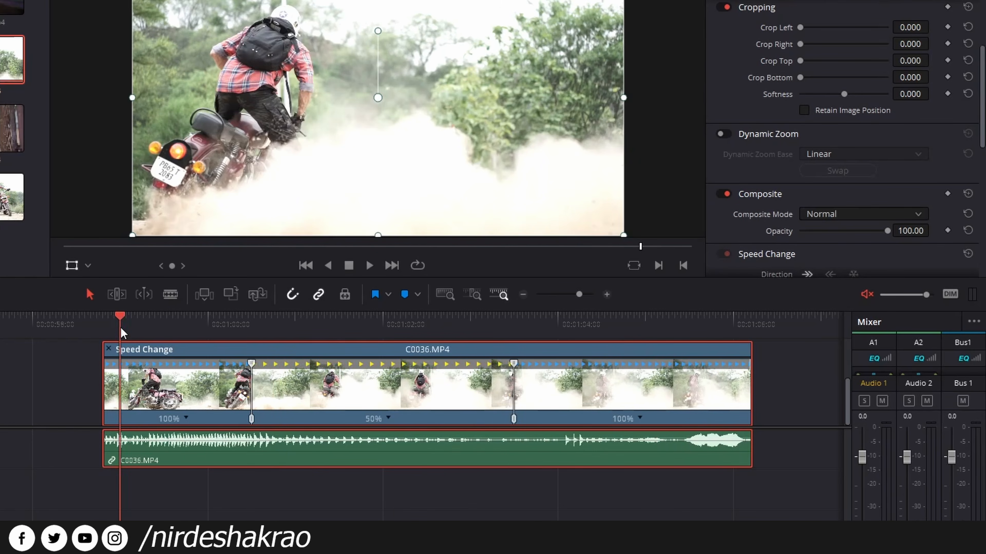
key("space")
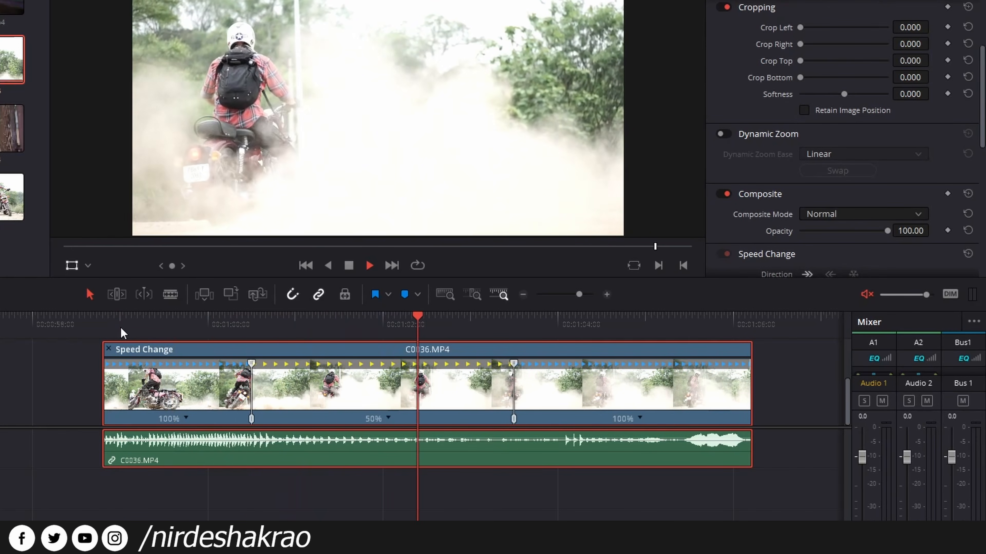
key("space")
Try the first segment at 200% speed, play the clip from its start, and undo the speed change
left_click(172, 327)
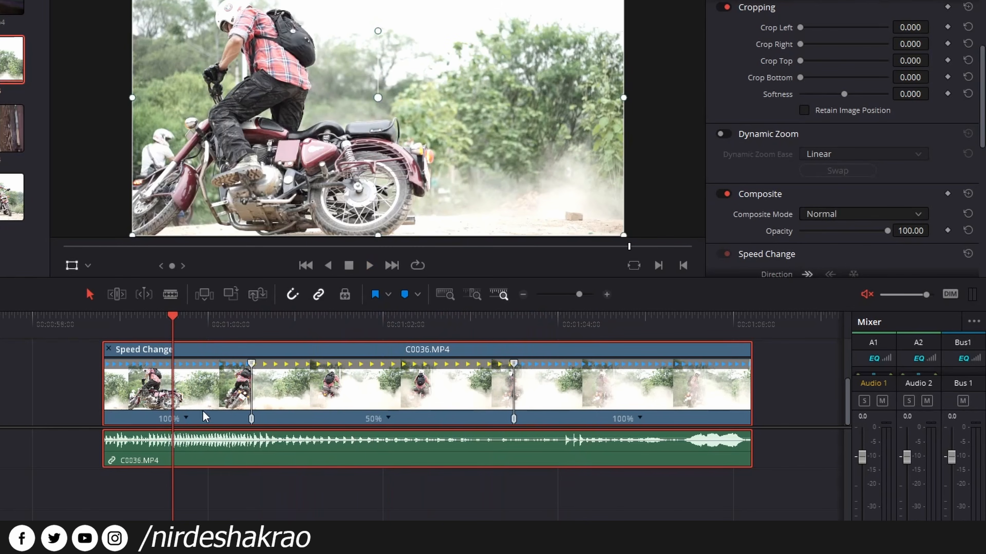
left_click(186, 418)
mouse_move(250, 470)
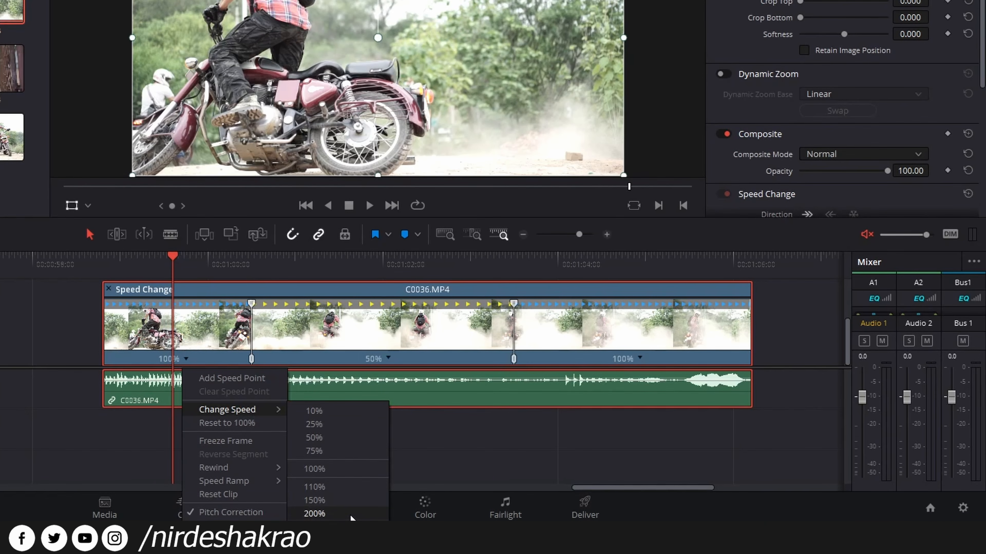
left_click(350, 514)
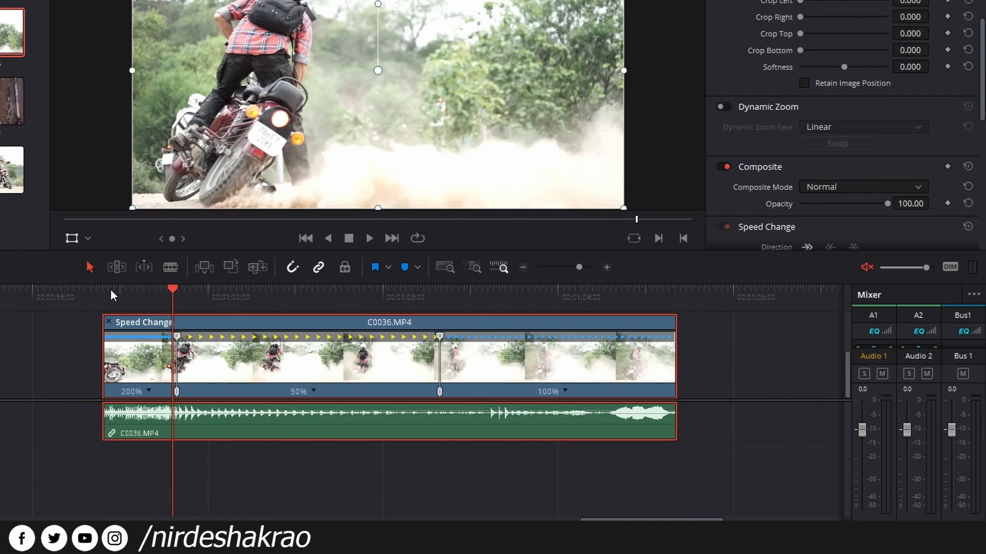
left_click(104, 263)
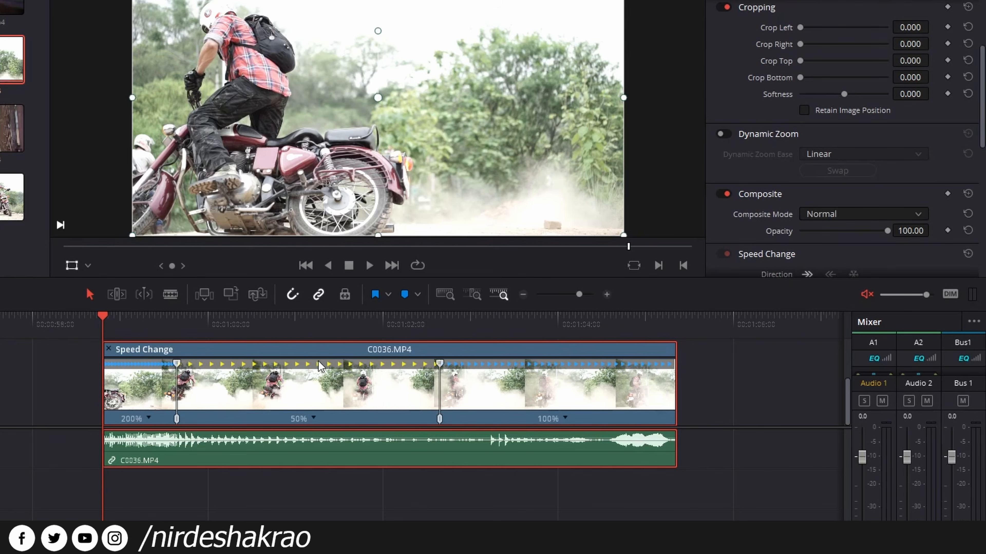
key("space")
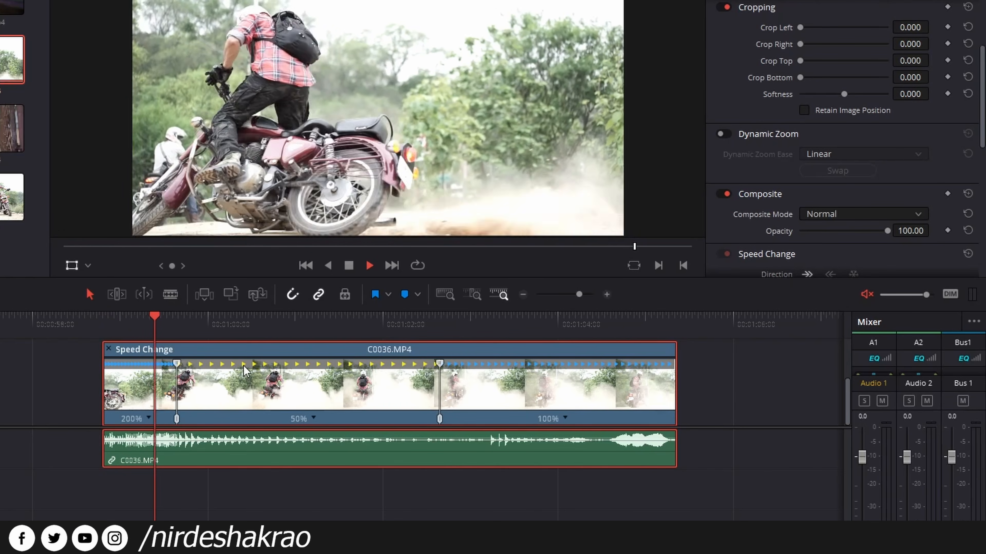
key("Up")
key("space")
key("space")
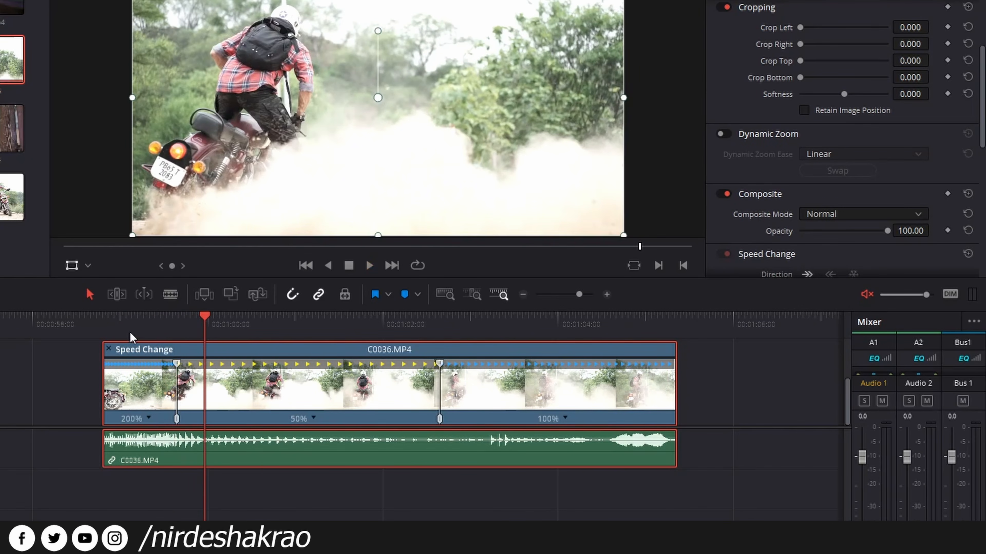
key("ctrl+z")
Play through the first segment and add another speed point about midway, just before the motorcycle swings around
left_click_drag(180, 339, 124, 334)
key("space")
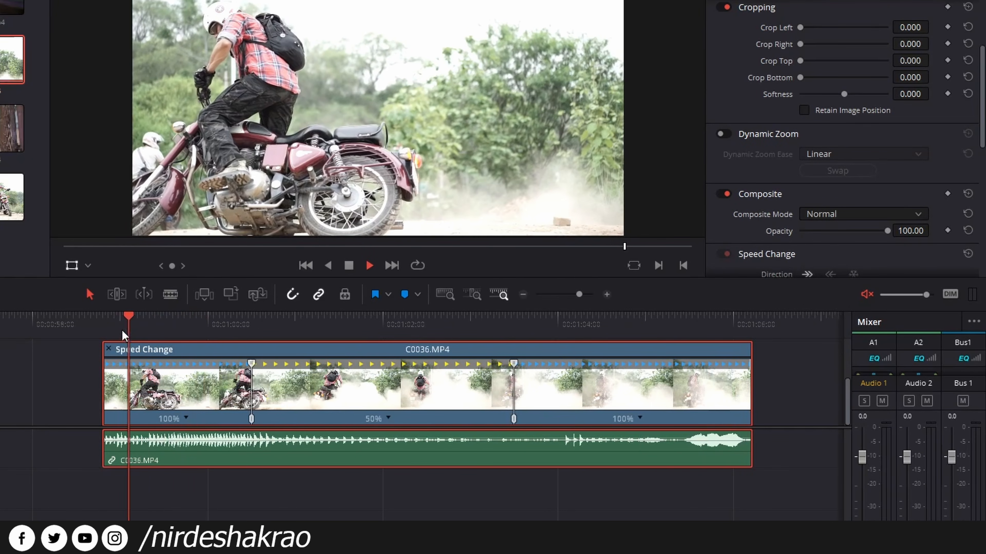
left_click_drag(219, 327, 187, 328)
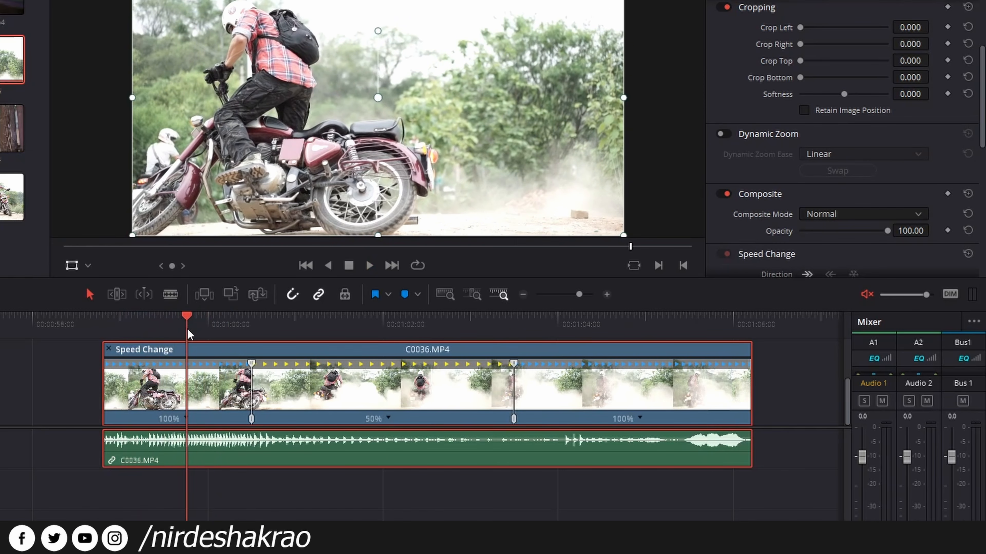
left_click(186, 421)
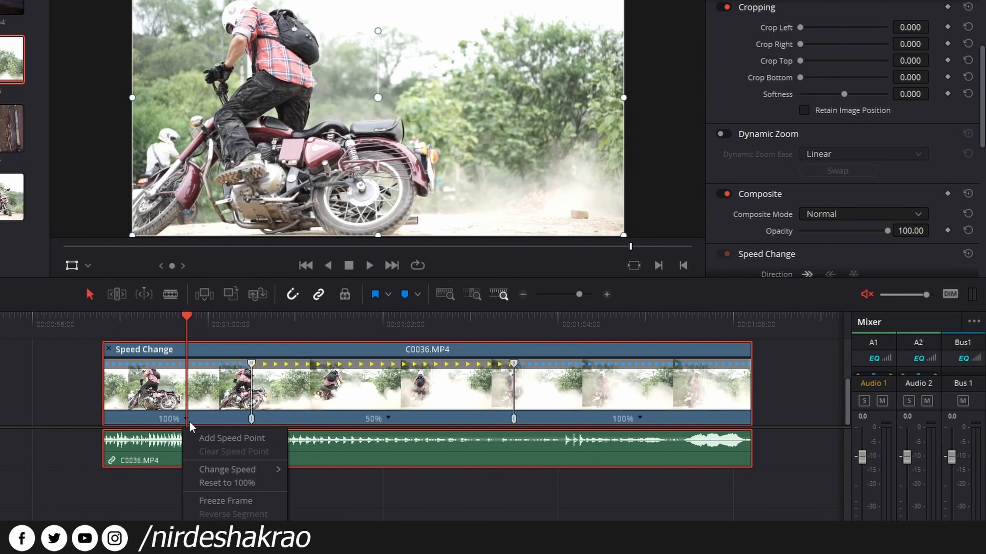
left_click(208, 438)
Open the speed options of the short segment between the new speed point and the start of the 50% segment
left_click(226, 418)
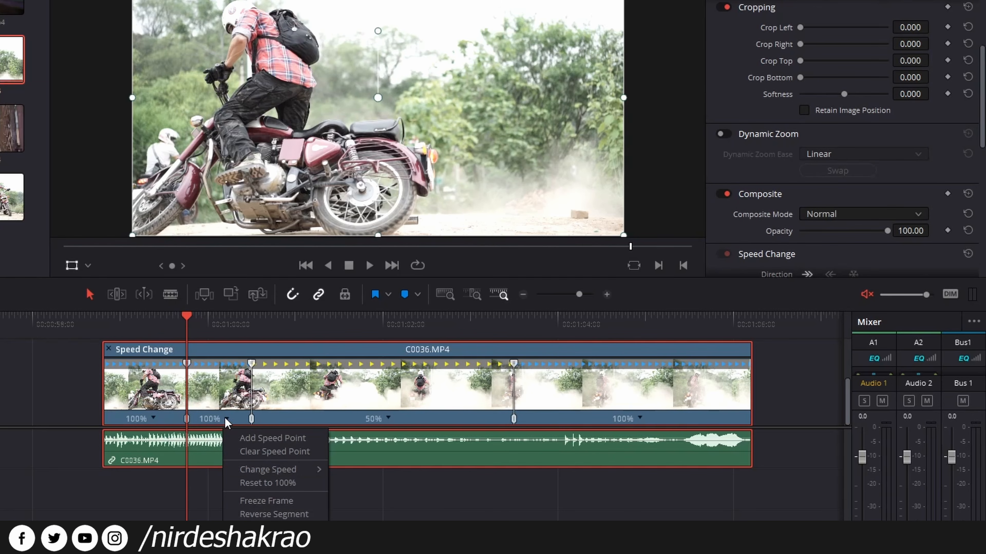
Speed up the short segment between the first two speed points to about double speed and play back the result
mouse_move(271, 473)
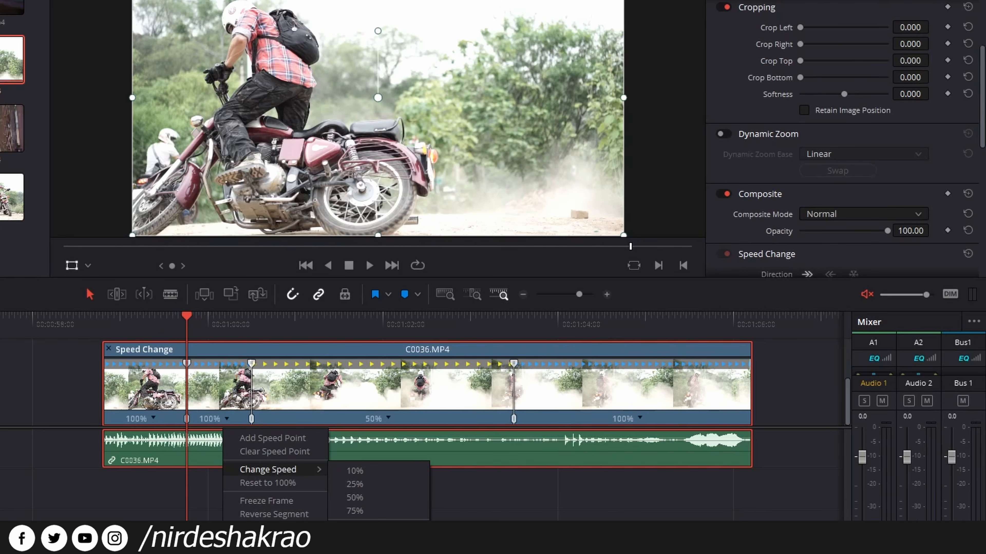
left_click(354, 553)
left_click(145, 330)
key("space")
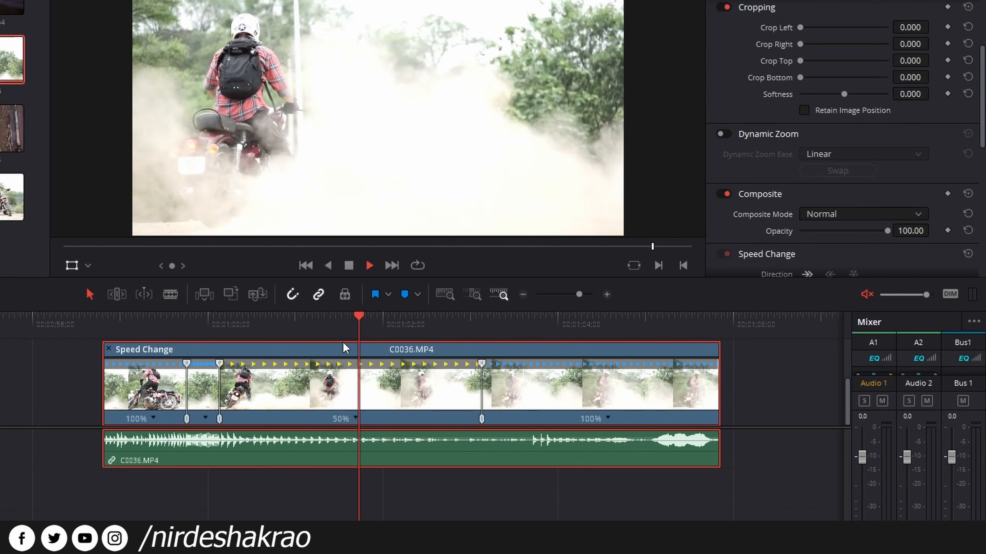
key("space")
Stretch the third segment to 28% speed by moving its upper speed point handle later, and play back the slow motion
left_click(355, 418)
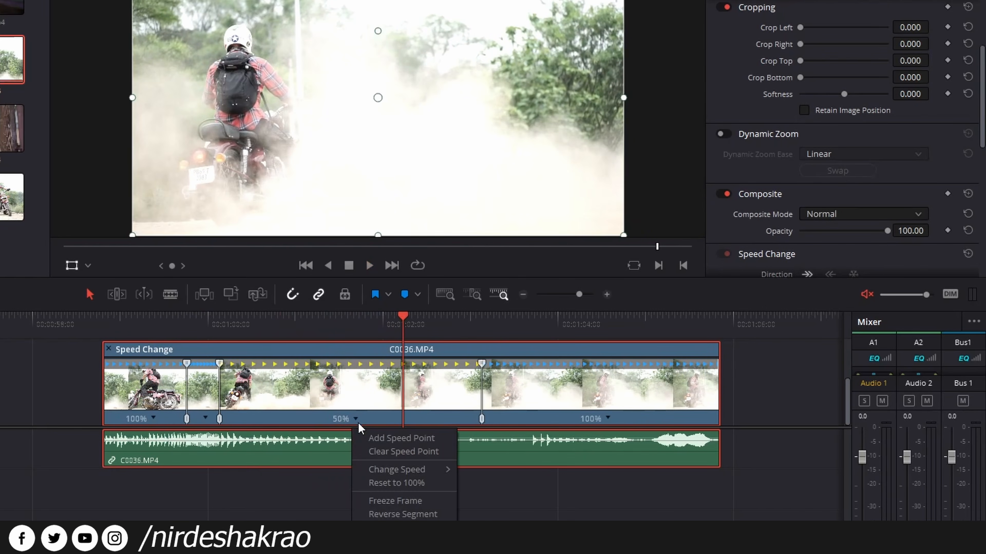
left_click(463, 388)
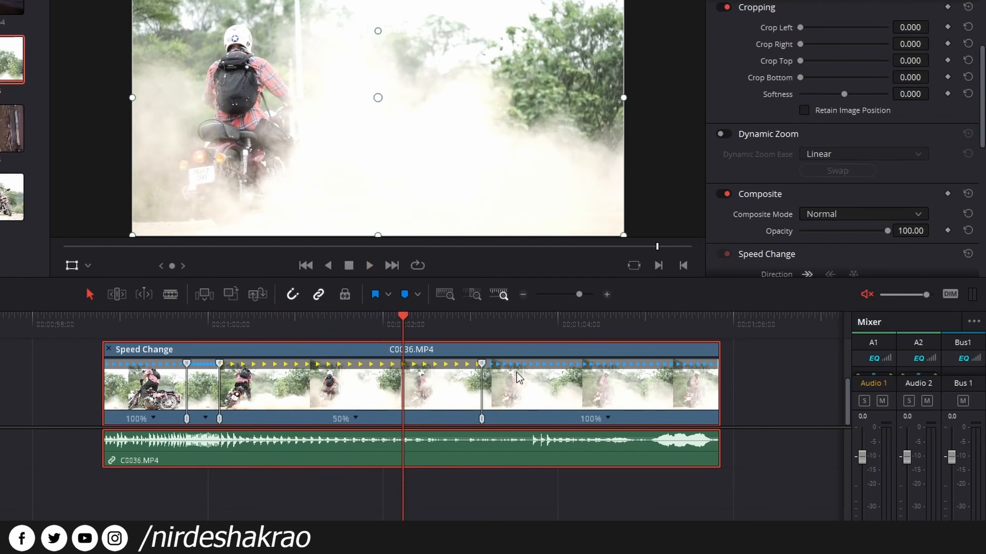
left_click_drag(481, 365, 696, 378)
left_click(184, 339)
key("space")
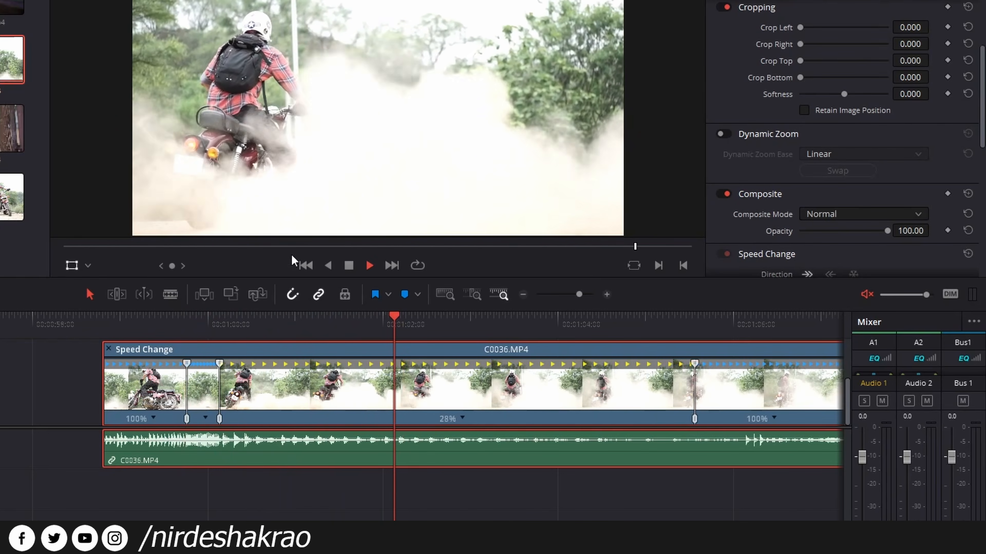
key("space")
scroll(708, 368, "down", 1)
key("space")
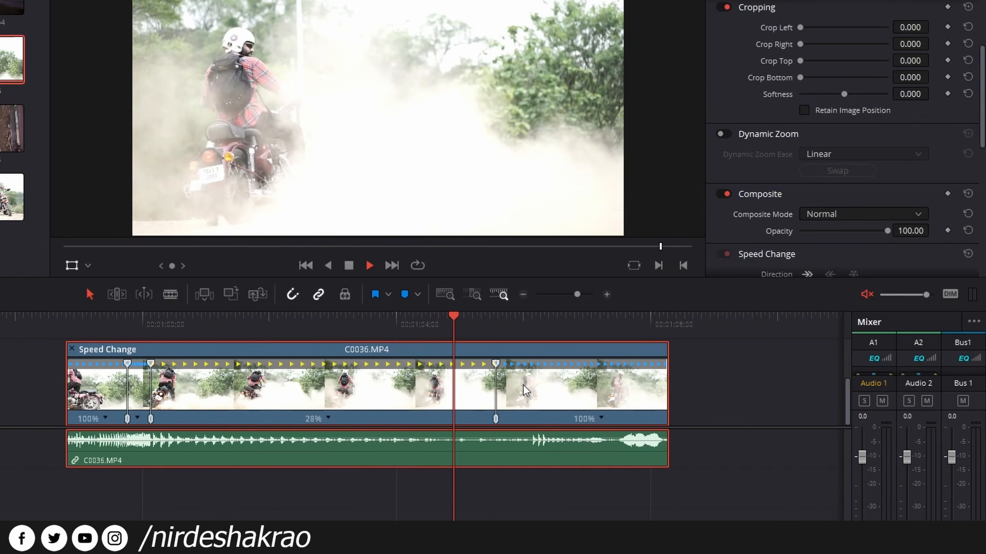
key("space")
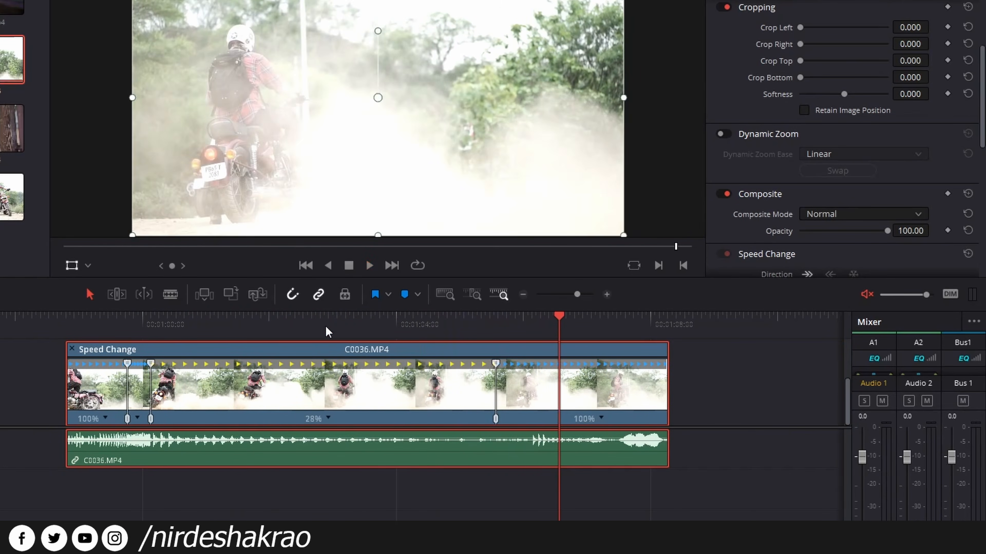
Shorten the slow-motion segment by moving its end speed point earlier at unchanged speed, and review the playback
left_click(330, 327)
key("space")
left_click(312, 334)
key("space")
key("space")
left_click_drag(496, 420, 368, 419)
left_click(284, 326)
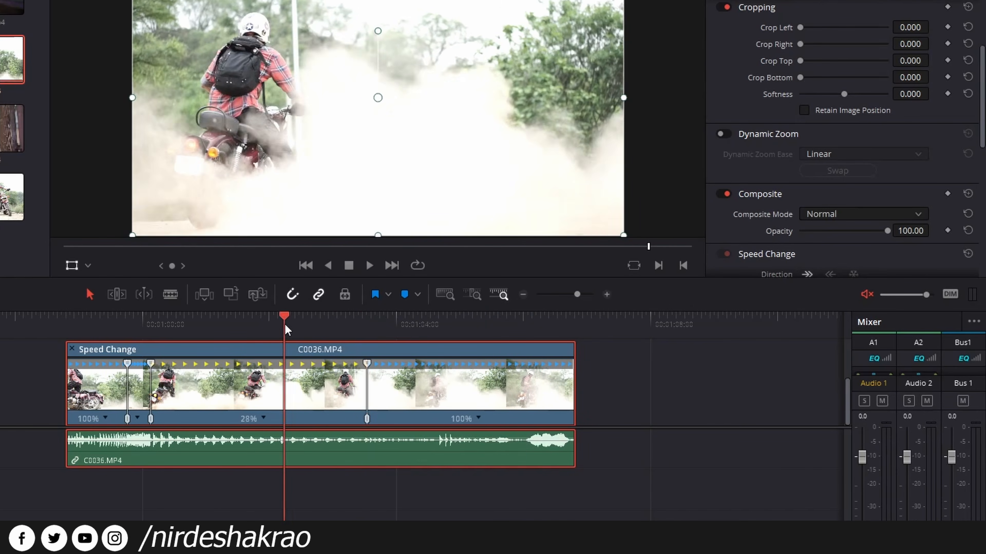
key("space")
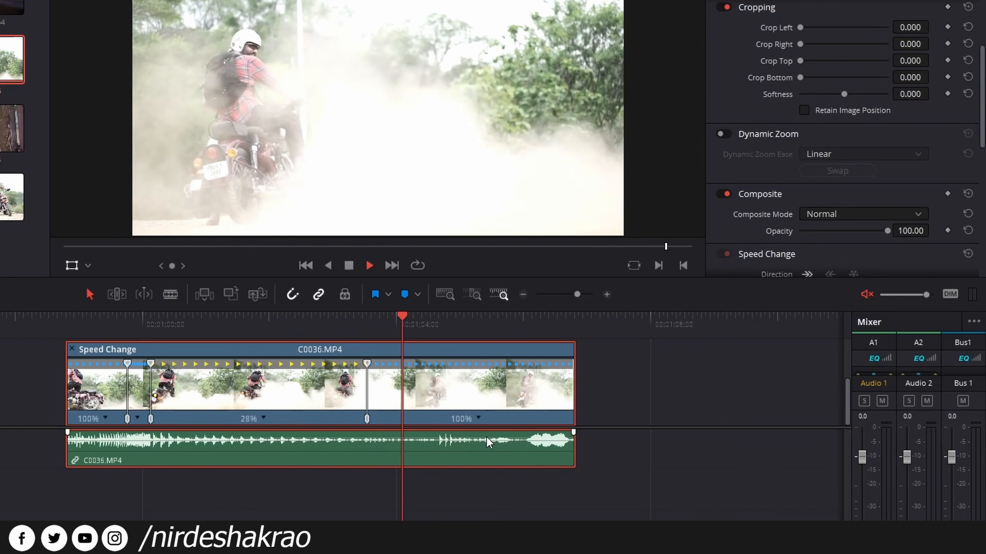
key("space")
Show the Retime Curve for clip C0036.MP4 on the timeline
key("ctrl+equal")
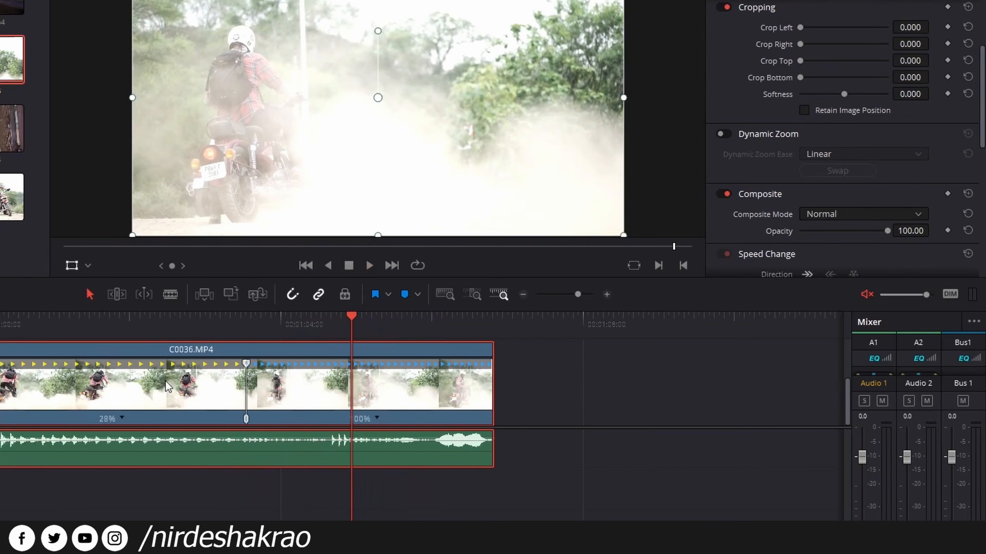
scroll(423, 415, "left", 7)
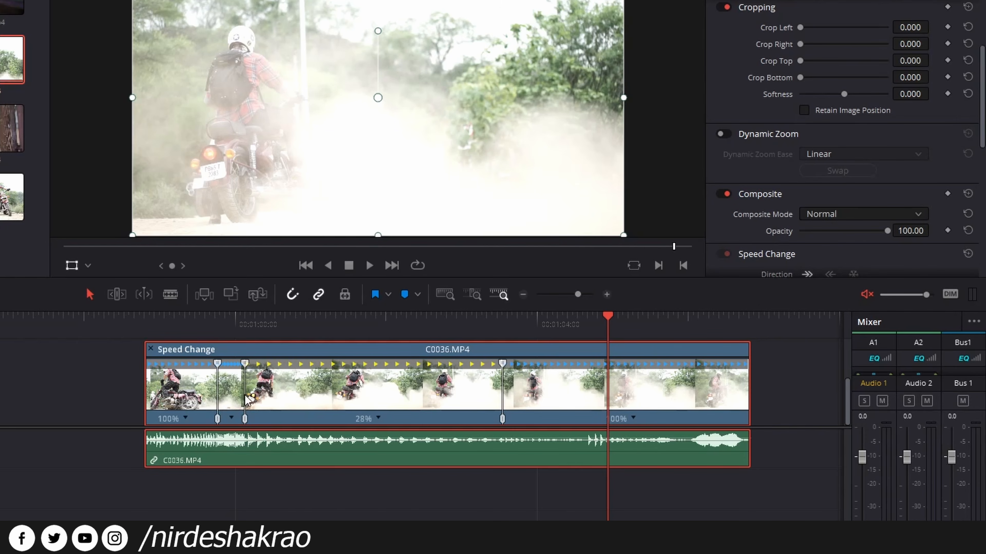
right_click(349, 388)
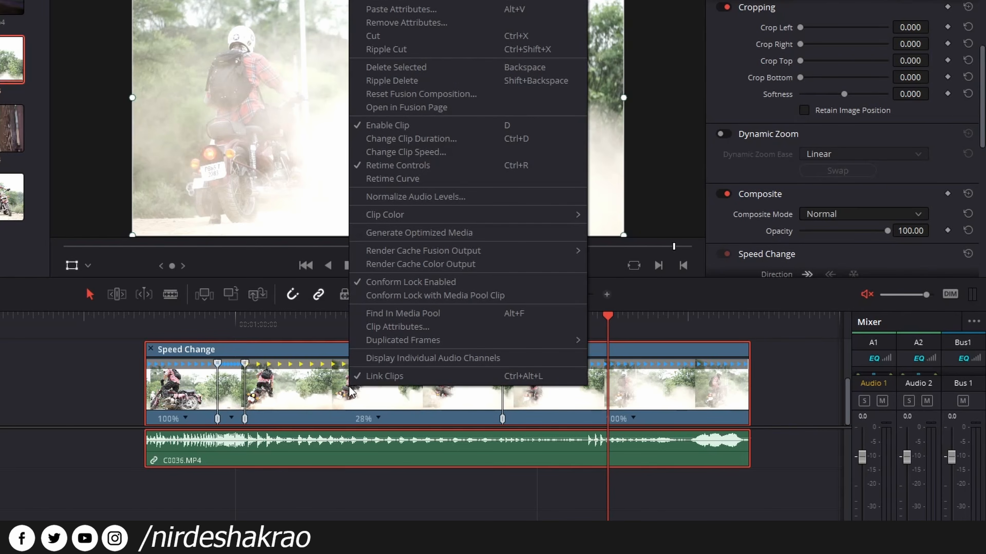
left_click(408, 178)
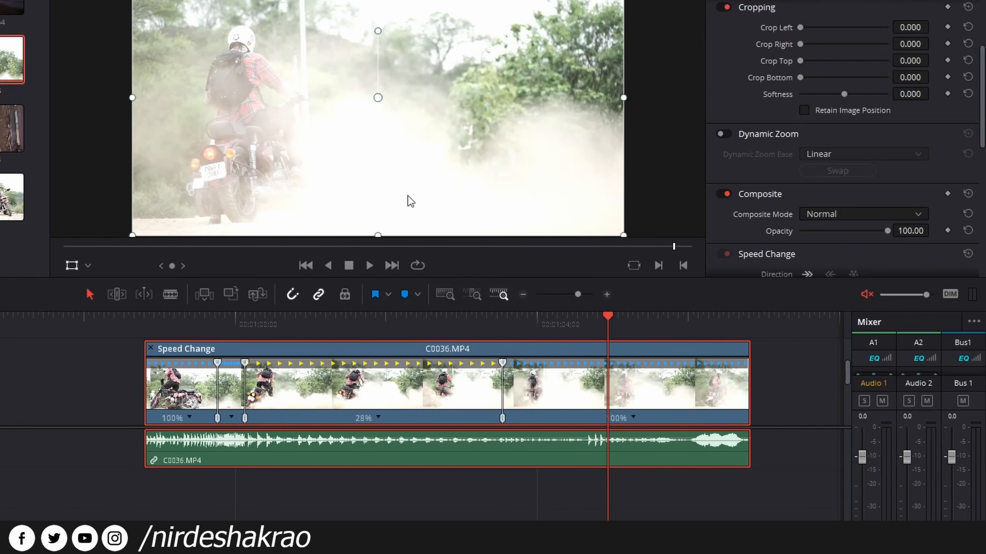
scroll(419, 383, "down", 3)
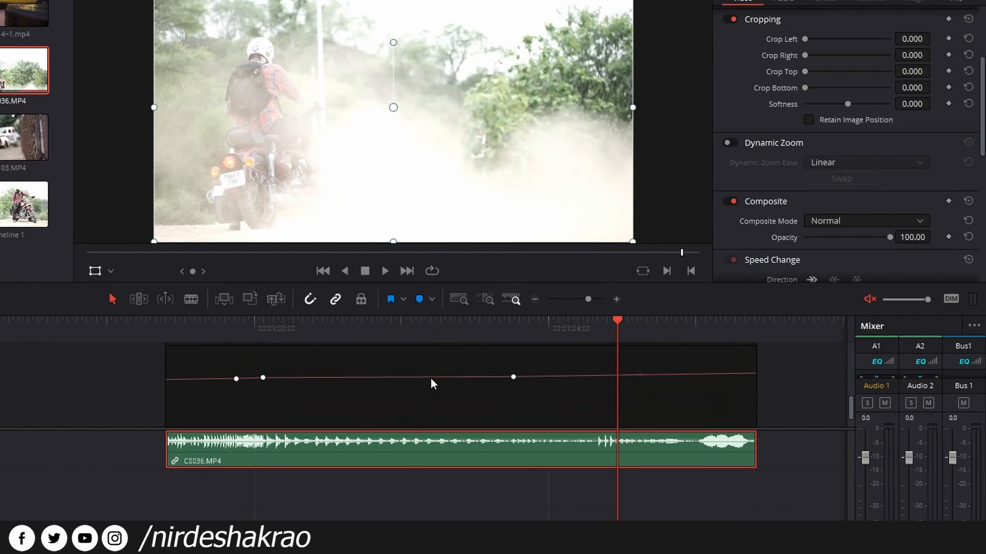
scroll(433, 384, "up", 3)
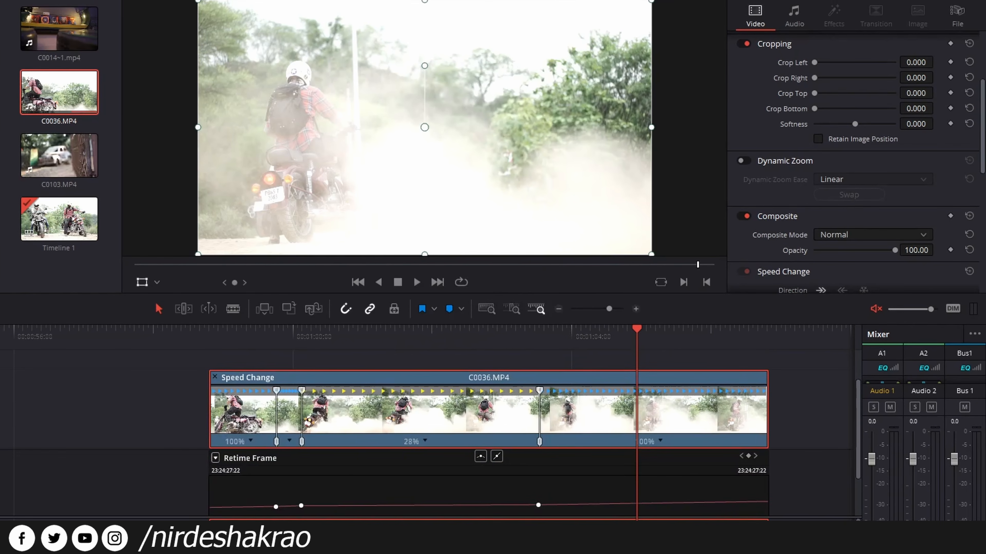
Enlarge the timeline area and enable the Retime Speed curve in the clip's curve editor
left_click_drag(431, 293, 431, 195)
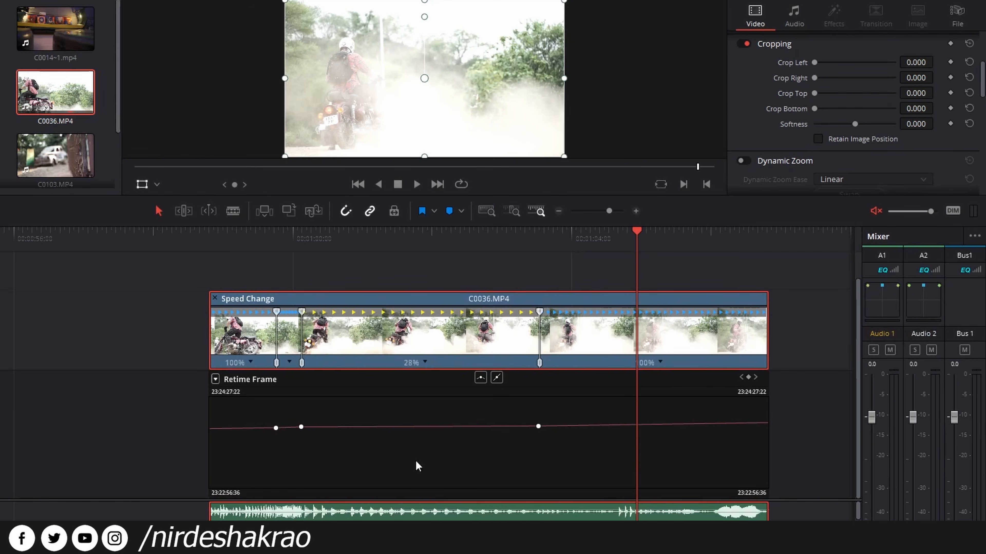
left_click_drag(588, 423, 283, 466)
scroll(216, 382, "down", 2)
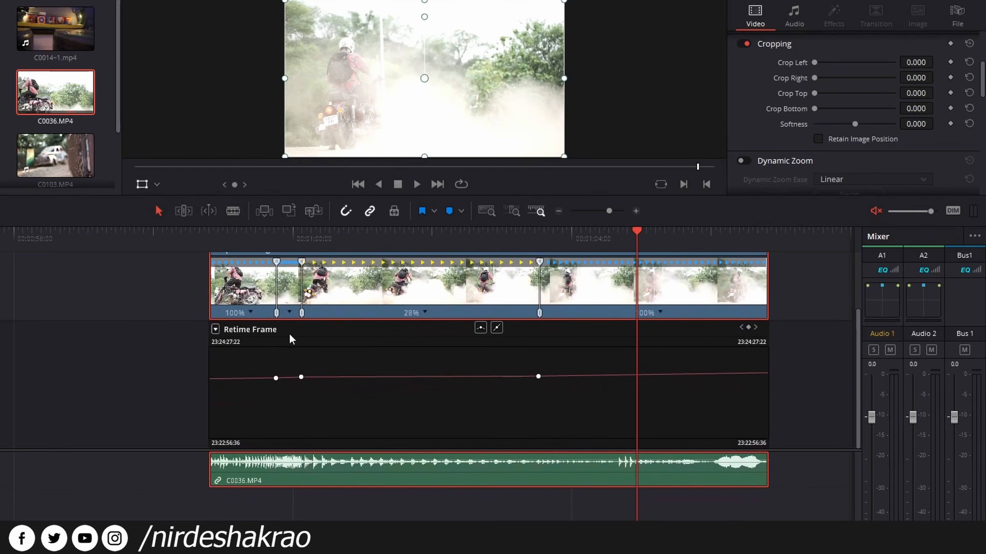
left_click(216, 329)
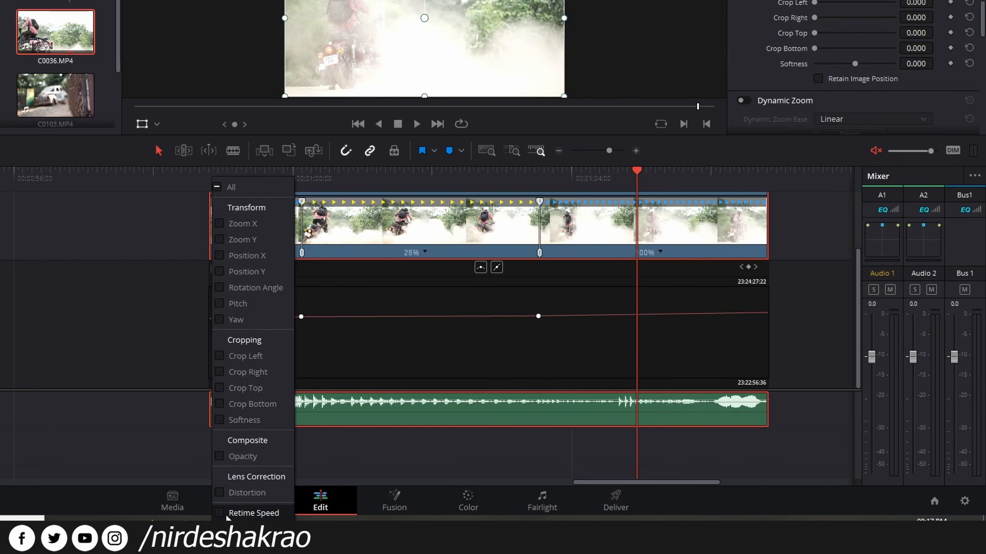
left_click(219, 513)
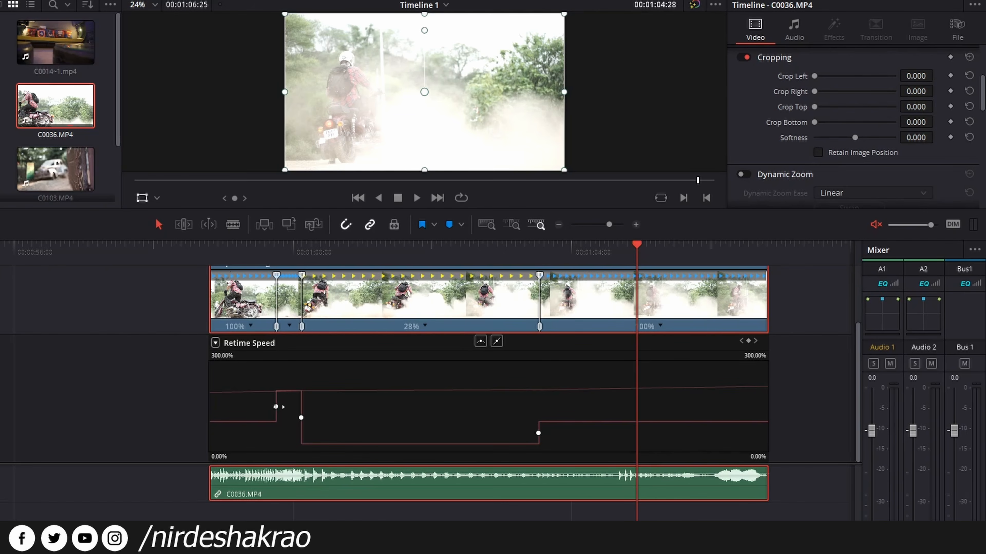
Convert all three speed points on the Retime Speed curve to smooth Bezier transitions
left_click(275, 406)
left_click(480, 343)
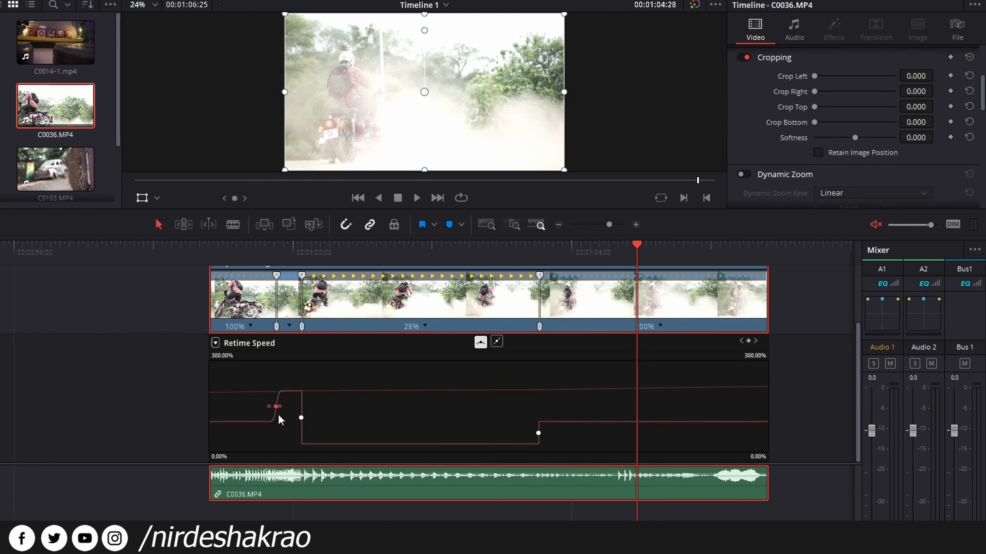
left_click(300, 417)
left_click(480, 343)
left_click(538, 433)
left_click(482, 343)
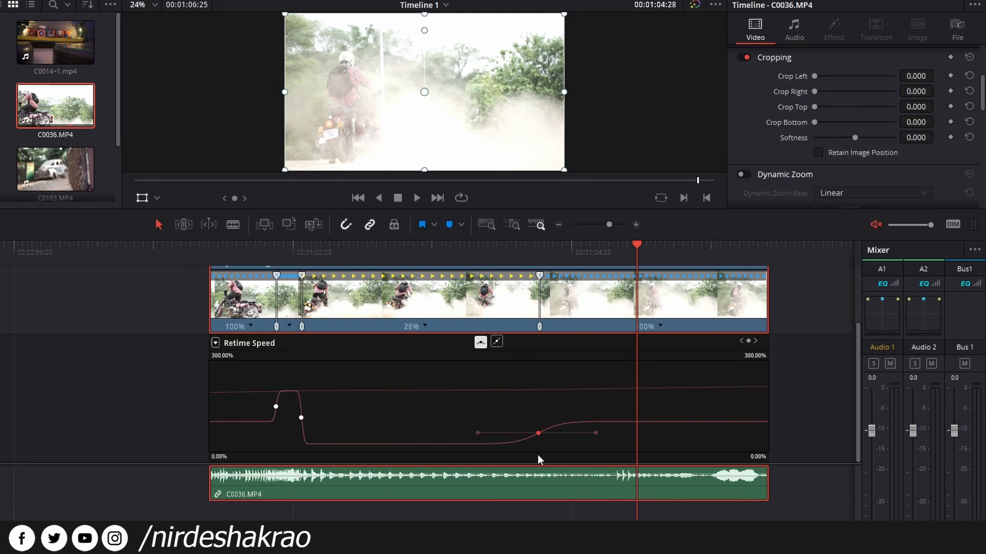
Enlarge the viewer above the timeline and play back the transition at the third speed point
left_click(479, 263)
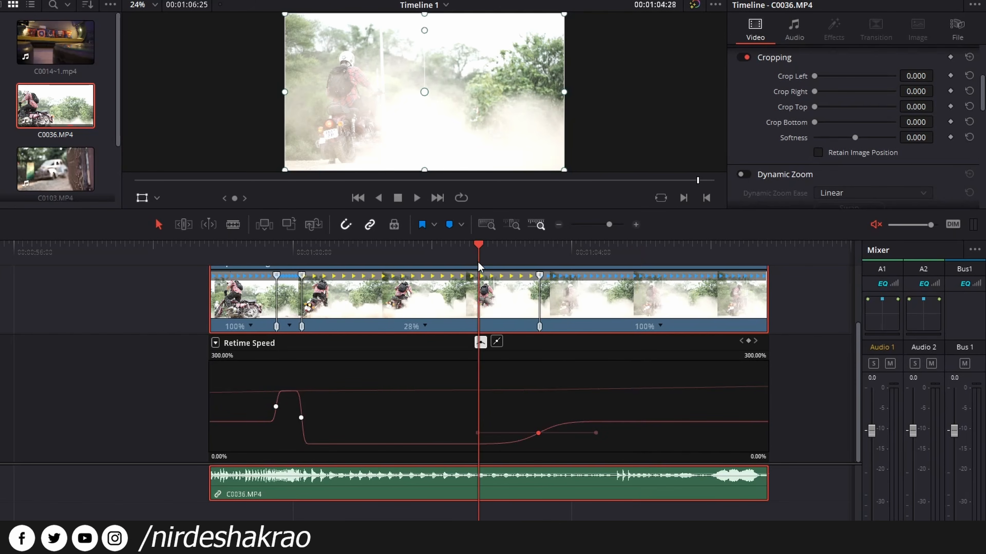
left_click_drag(404, 238, 404, 388)
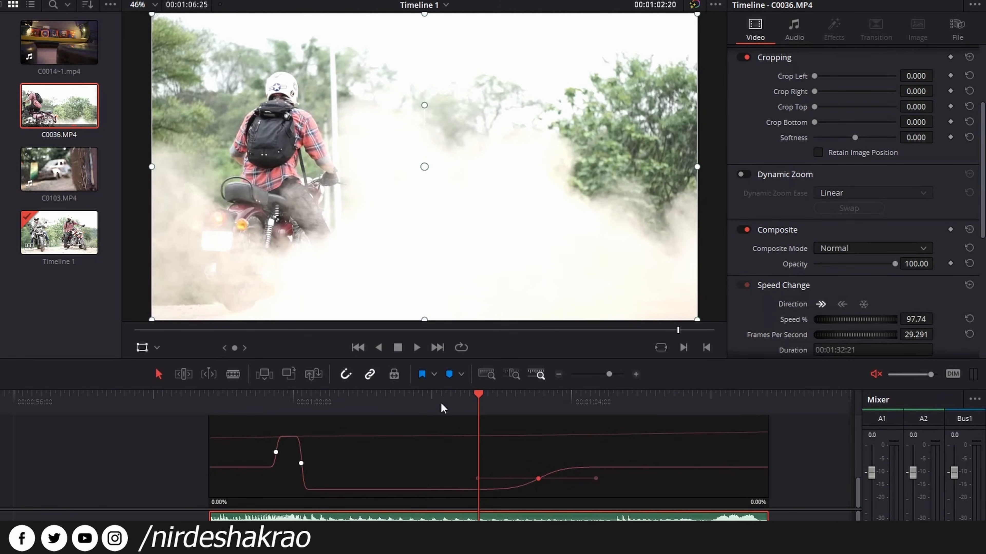
key("space")
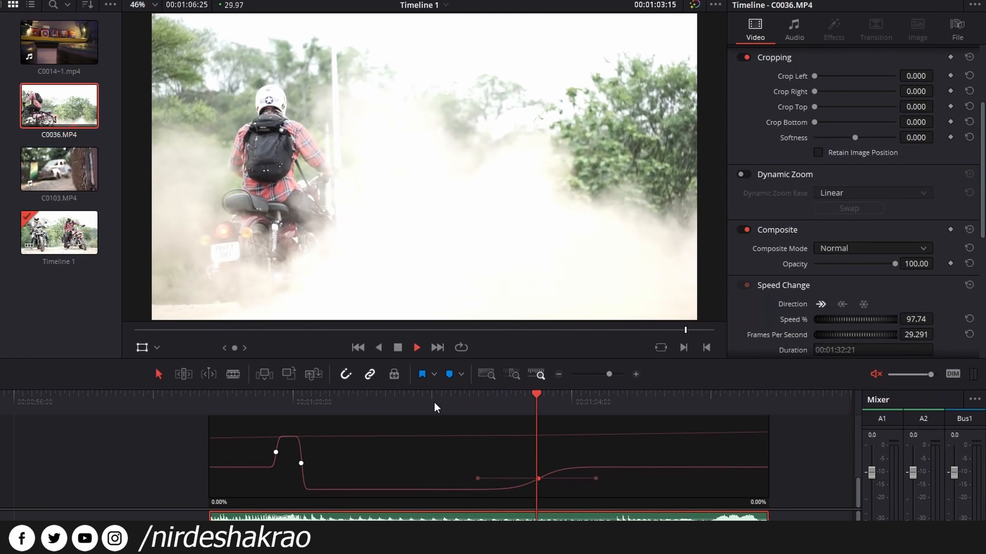
left_click(484, 404)
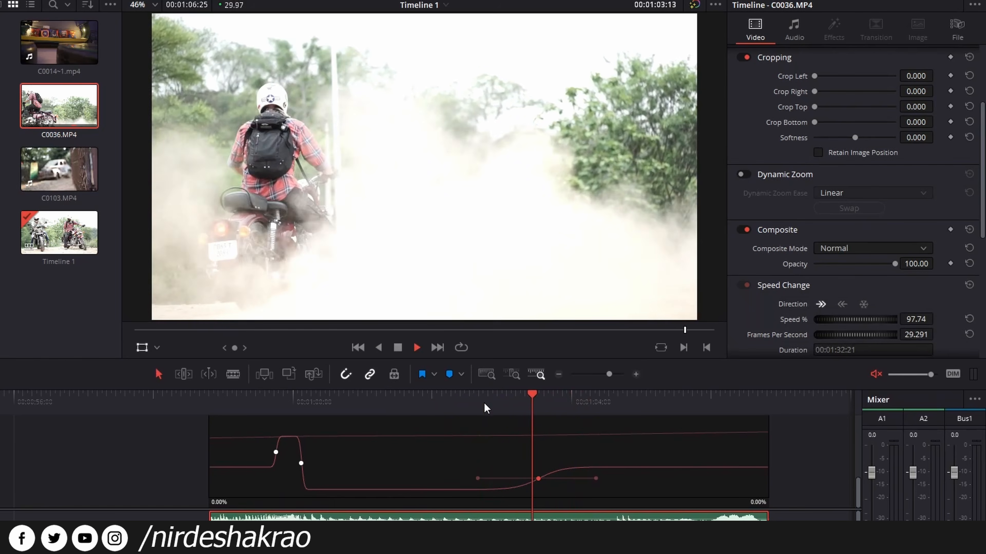
Play and scrub through the speed transitions at the first two speed points
left_click(250, 396)
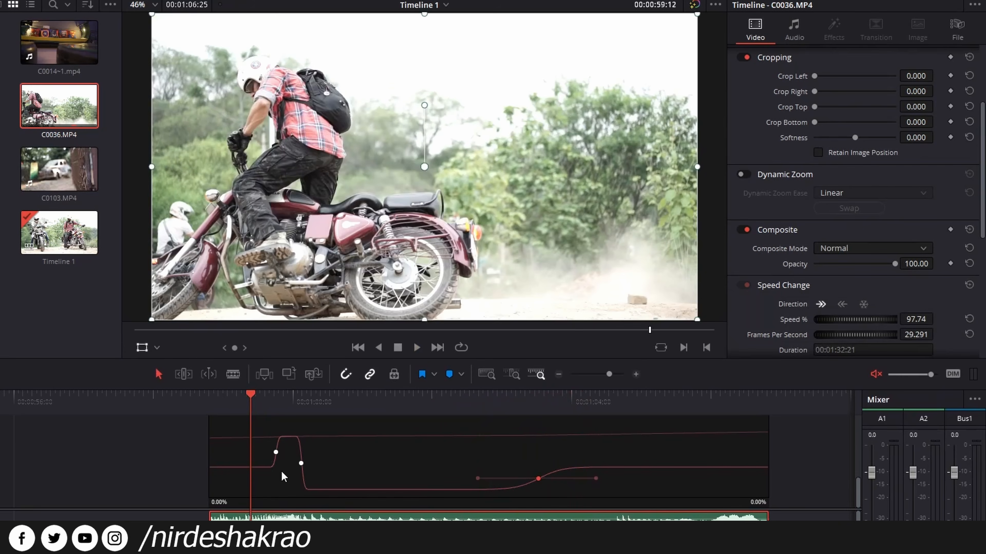
key("space")
left_click(253, 398)
left_click_drag(253, 403, 299, 433)
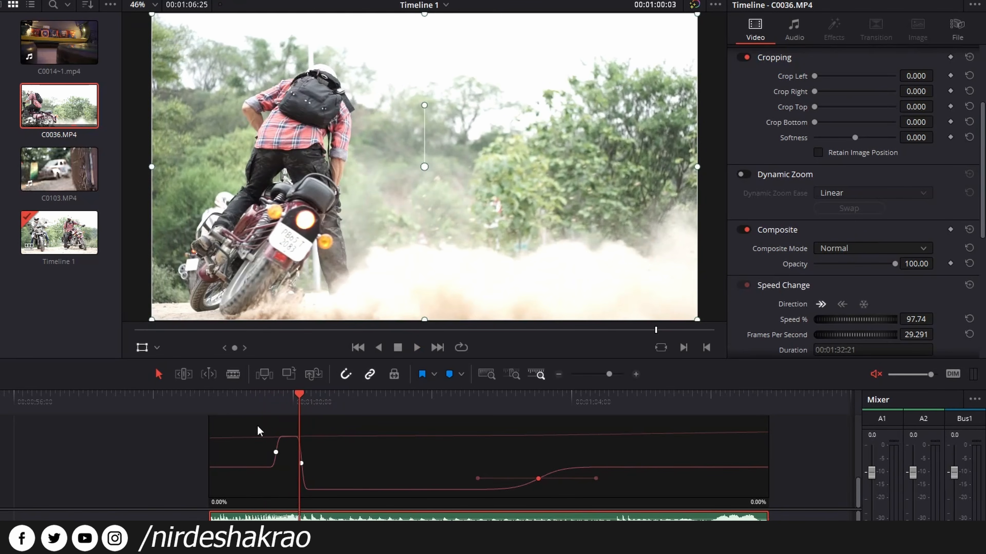
left_click(249, 405)
key("space")
key("space")
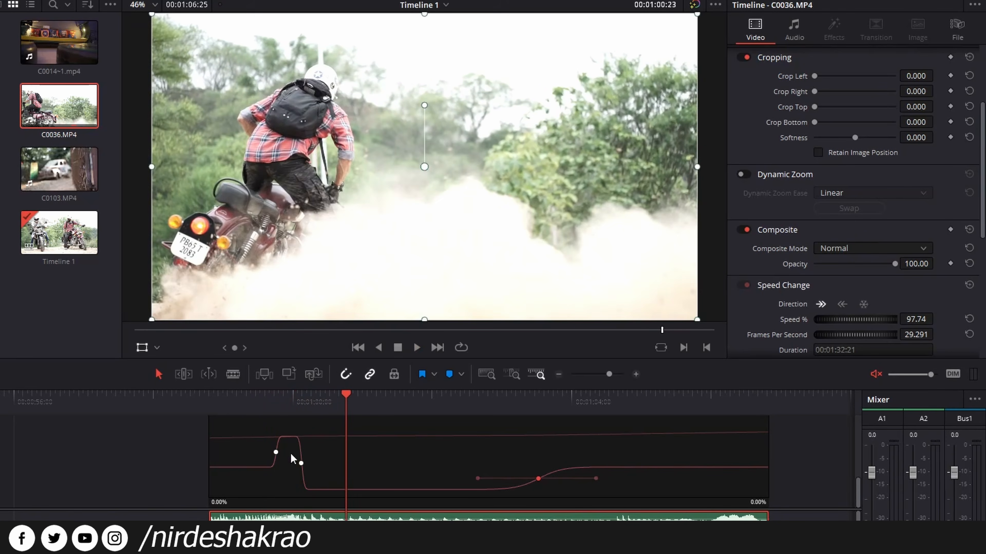
Lengthen the Bezier handles of the first two speed points for gentler ramps and preview them from before the first point
left_click(275, 452)
left_click_drag(285, 453, 287, 452)
left_click(301, 464)
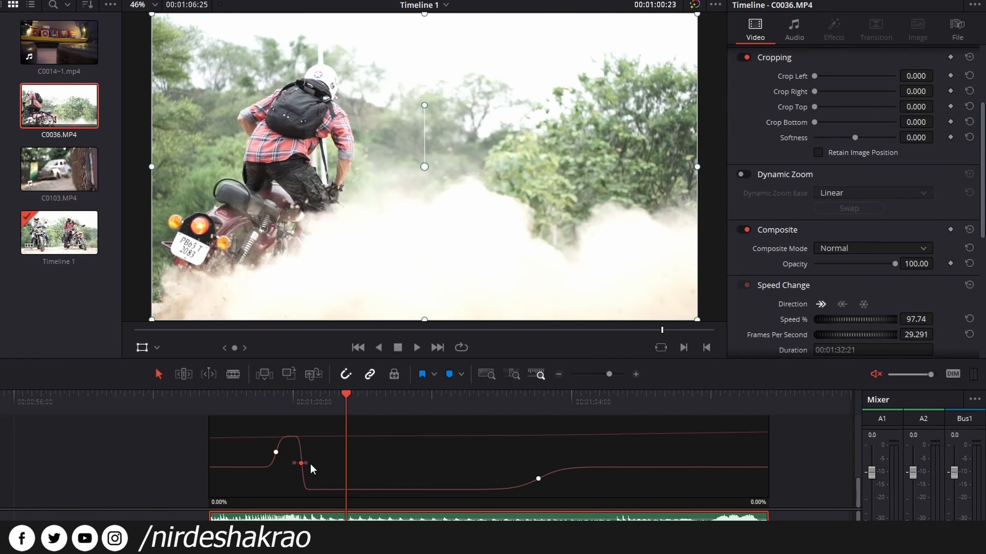
left_click_drag(307, 463, 312, 463)
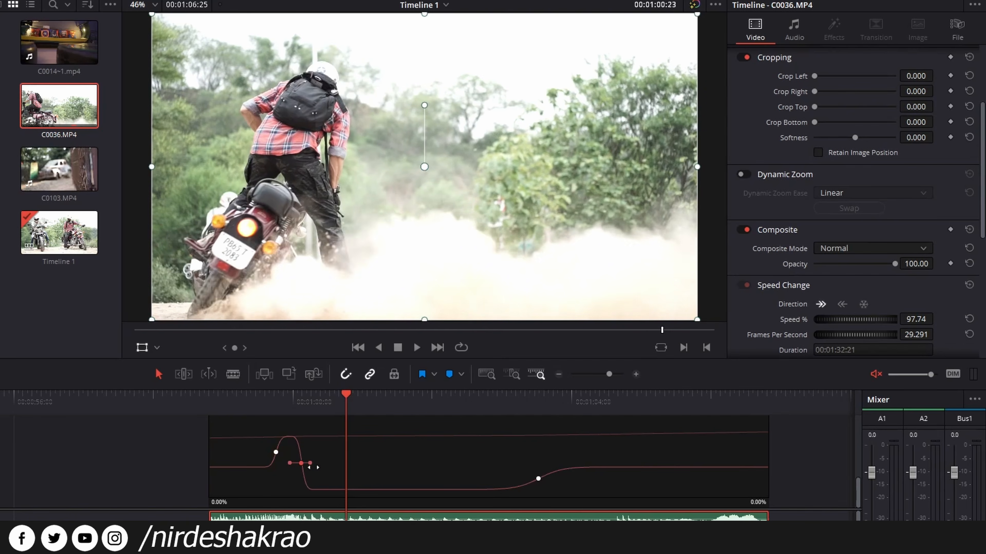
left_click(238, 403)
key("space")
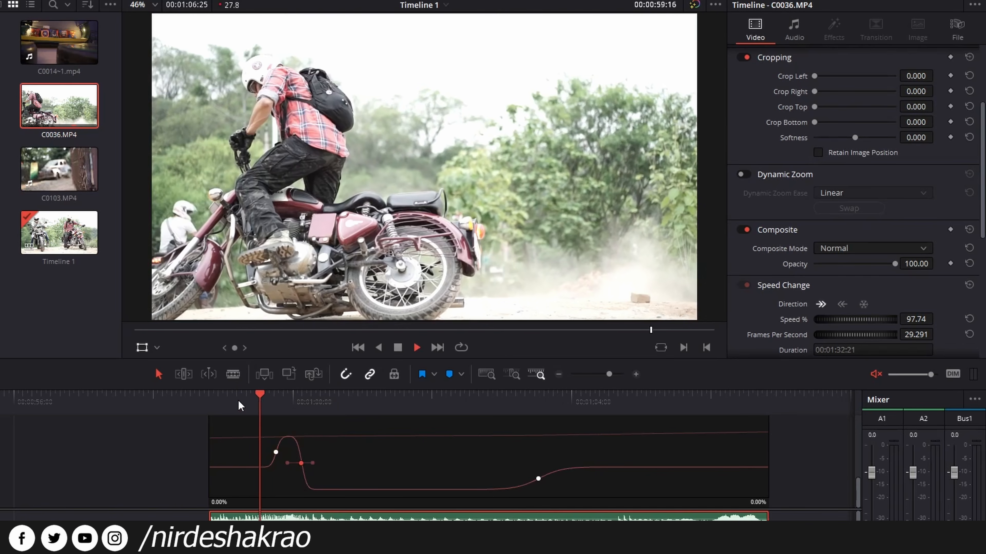
left_click(238, 403)
key("space")
Shorten the Bezier handles of the third speed point slightly and play back its transition
left_click(502, 403)
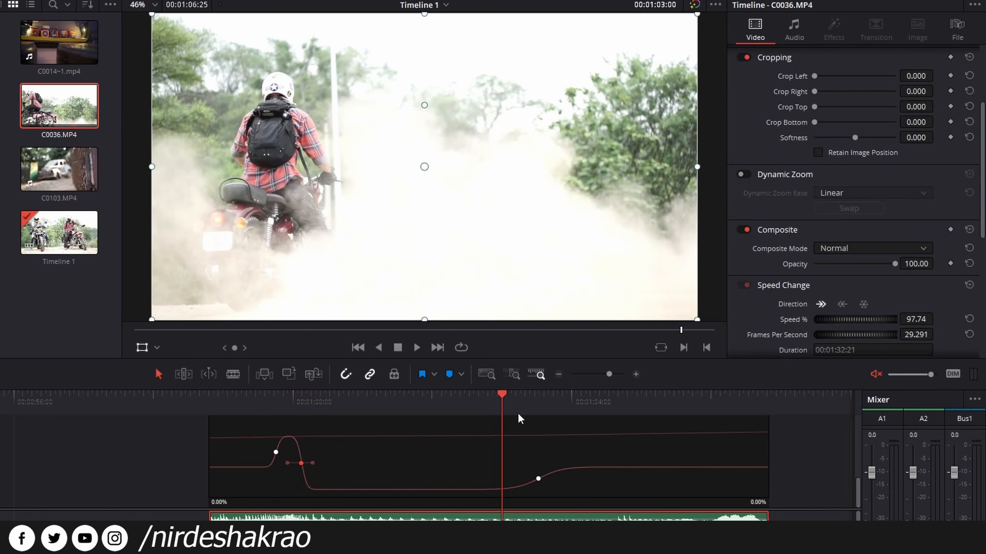
left_click(538, 480)
left_click_drag(596, 477, 580, 478)
key("space")
key("space")
Play back the speed ramp from the first transition and scrub back into the early slow-motion section
left_click(257, 404)
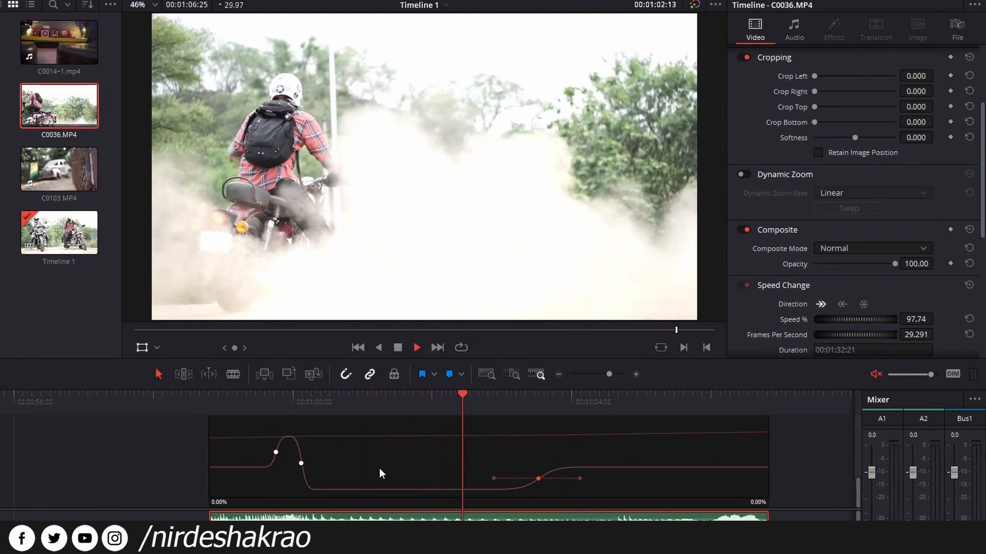
key("space")
left_click(264, 404)
key("space")
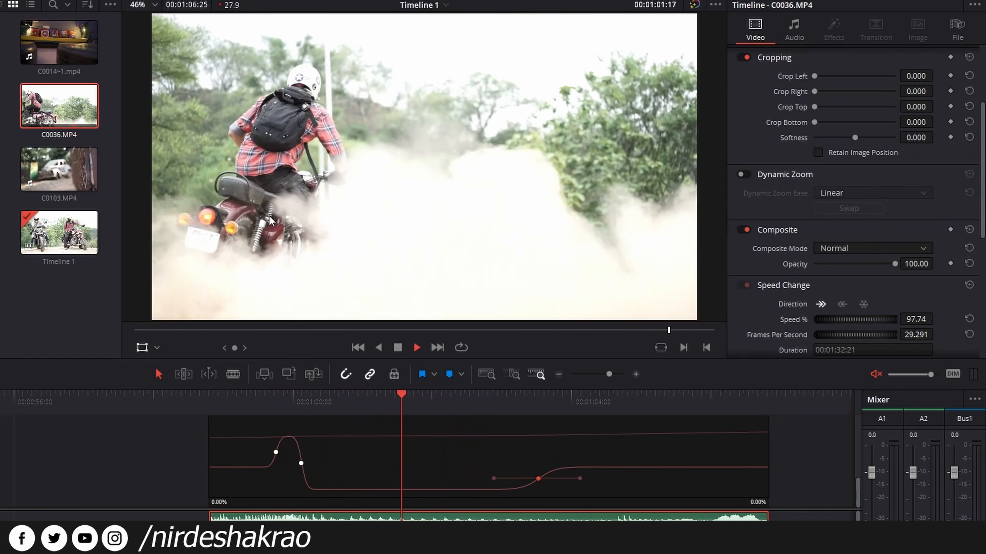
key("space")
left_click(353, 404)
left_click_drag(353, 405, 347, 404)
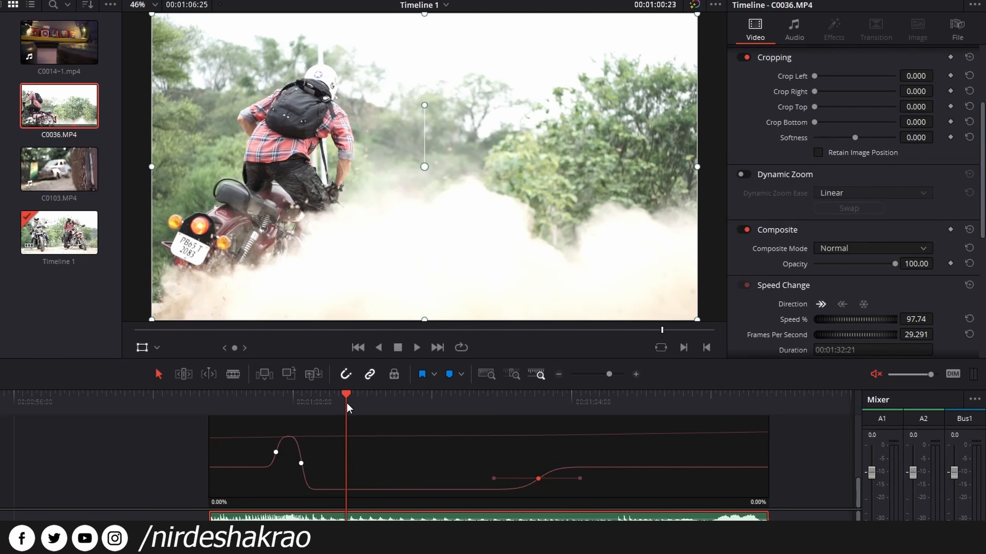
Play back the start of the slow-motion section repeatedly to check how smoothly the motorcycle moves
key("space")
key("space")
left_click(335, 405)
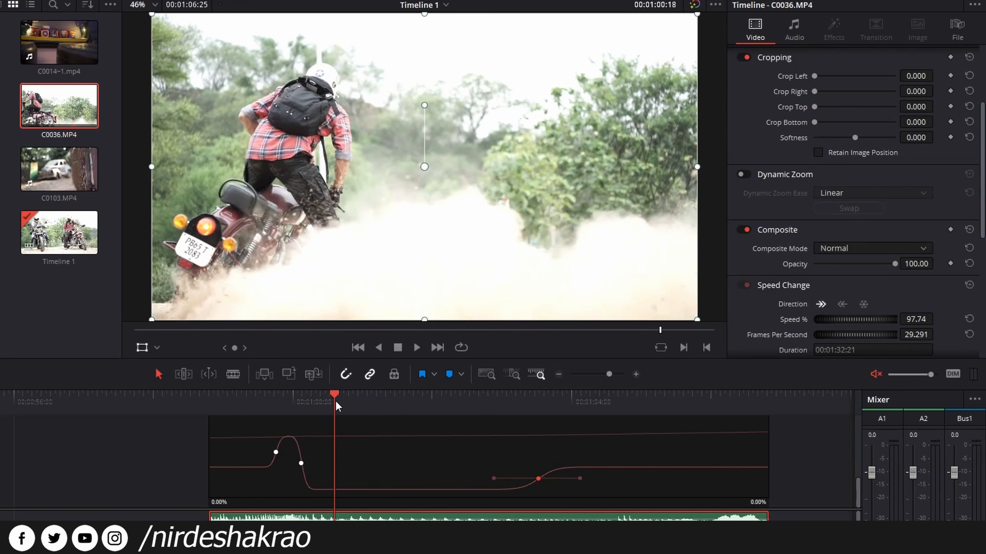
key("space")
key("space")
left_click(336, 405)
key("space")
left_click(329, 404)
key("space")
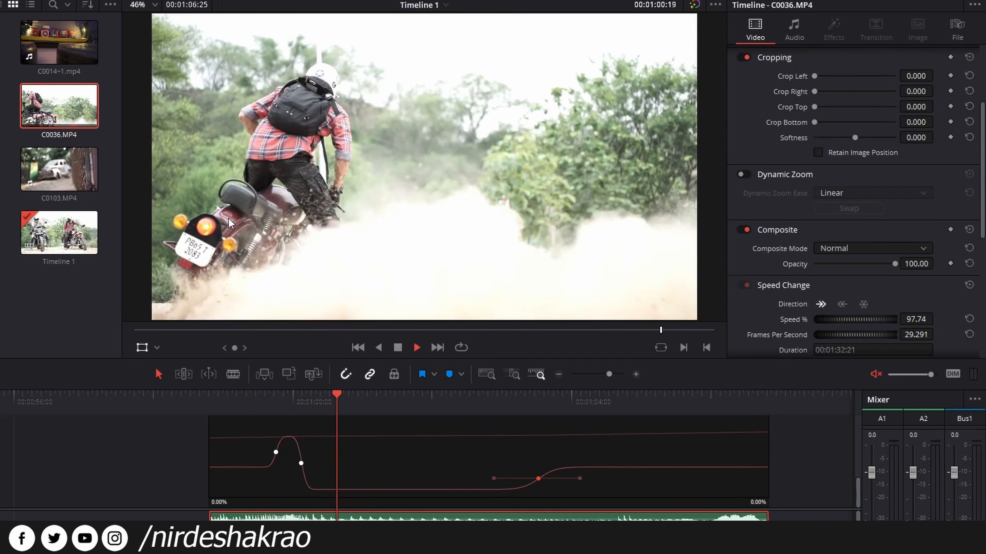
key("space")
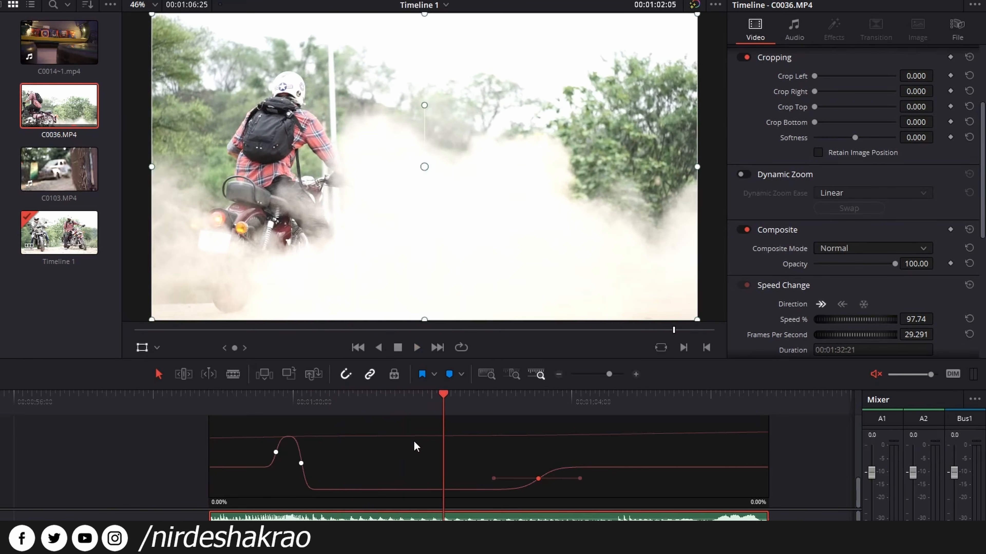
Set the clip's Retime Process to Optical Flow in the Retime and Scaling settings
scroll(632, 466, "up", 3)
scroll(563, 464, "down", 2)
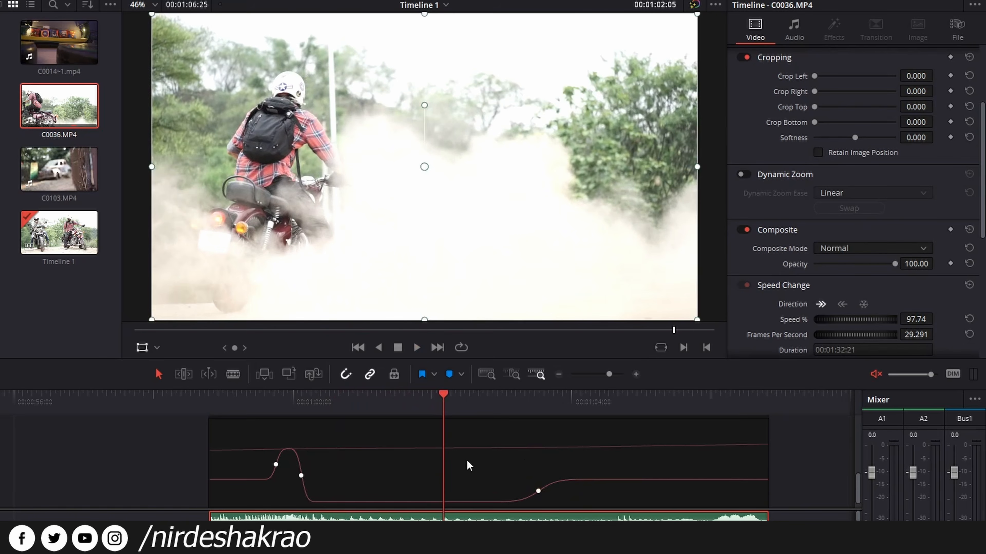
scroll(807, 233, "down", 10)
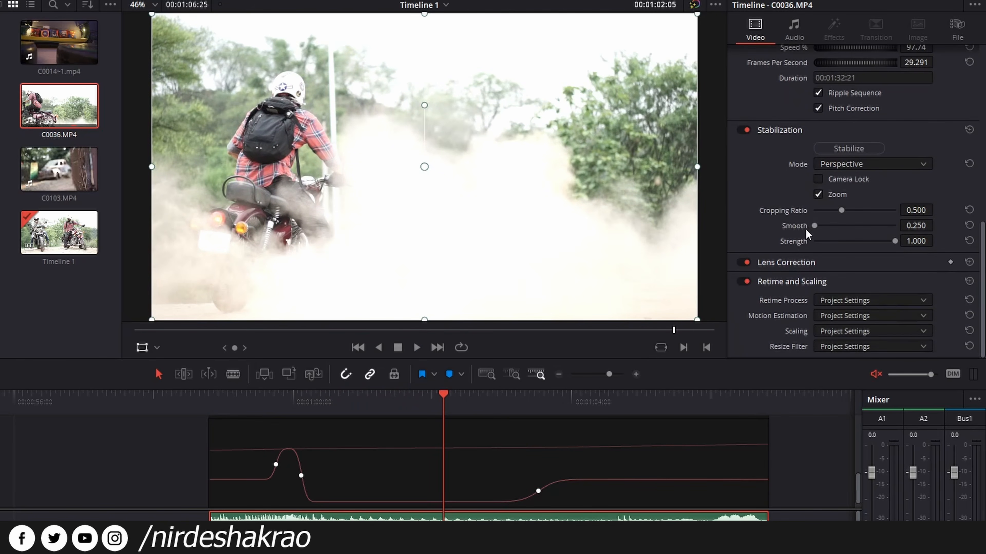
scroll(795, 287, "up", 3)
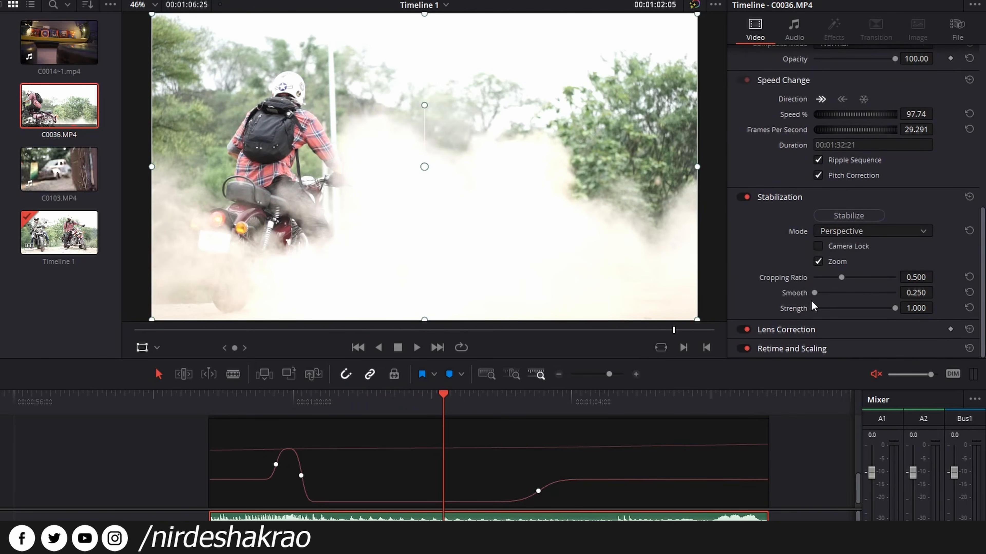
left_click(812, 350)
scroll(827, 306, "down", 3)
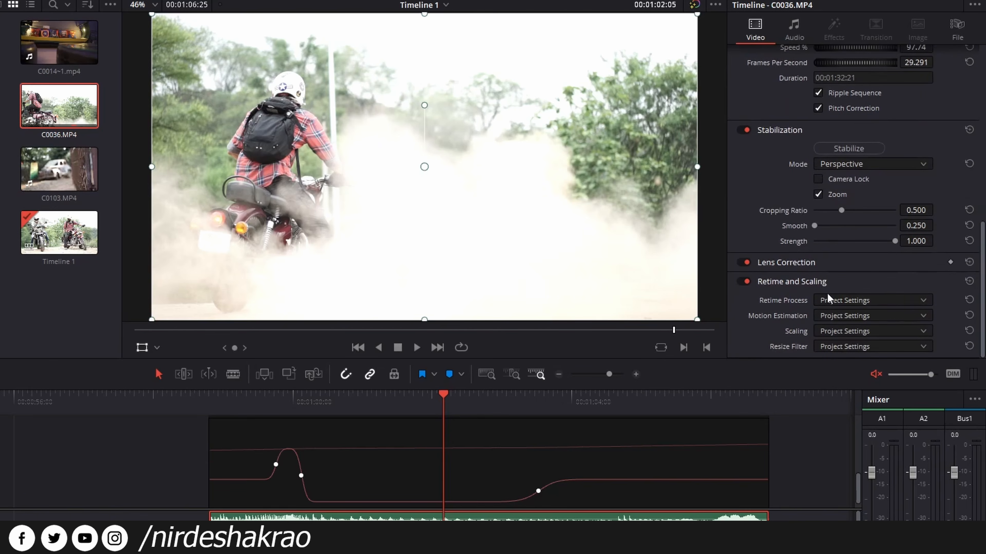
left_click(886, 301)
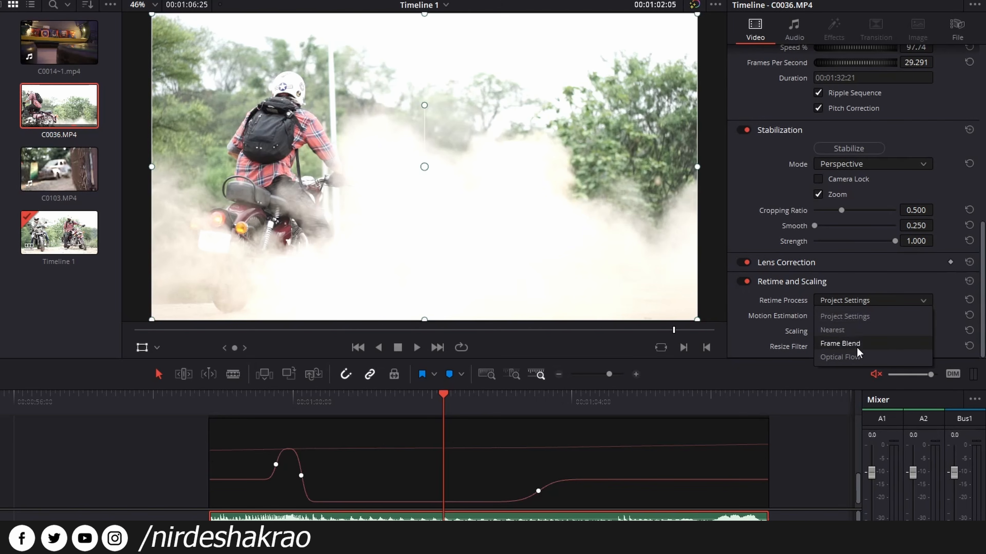
left_click(844, 357)
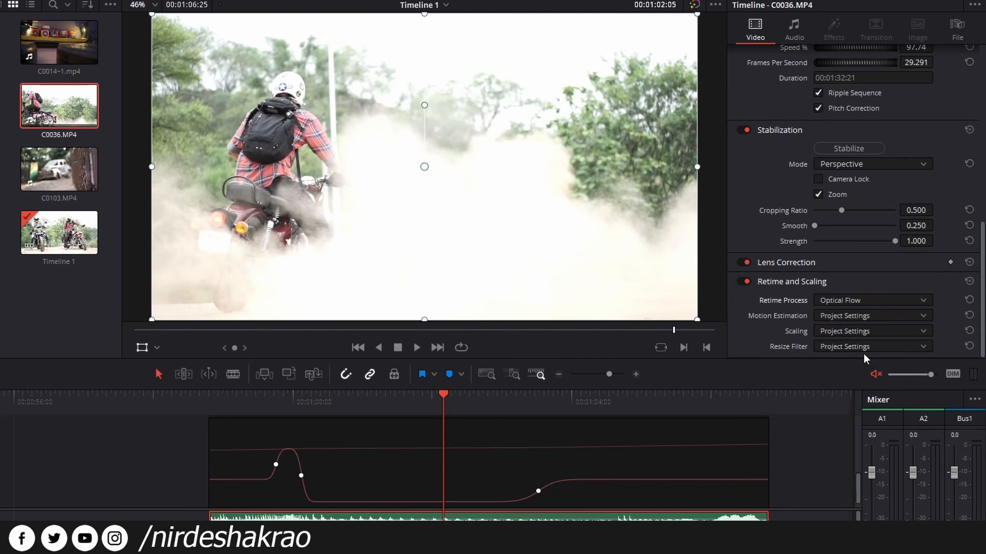
Play back the speed ramp and its slow-motion section from several starting points to review the Optical Flow result
left_click(265, 400)
key("space")
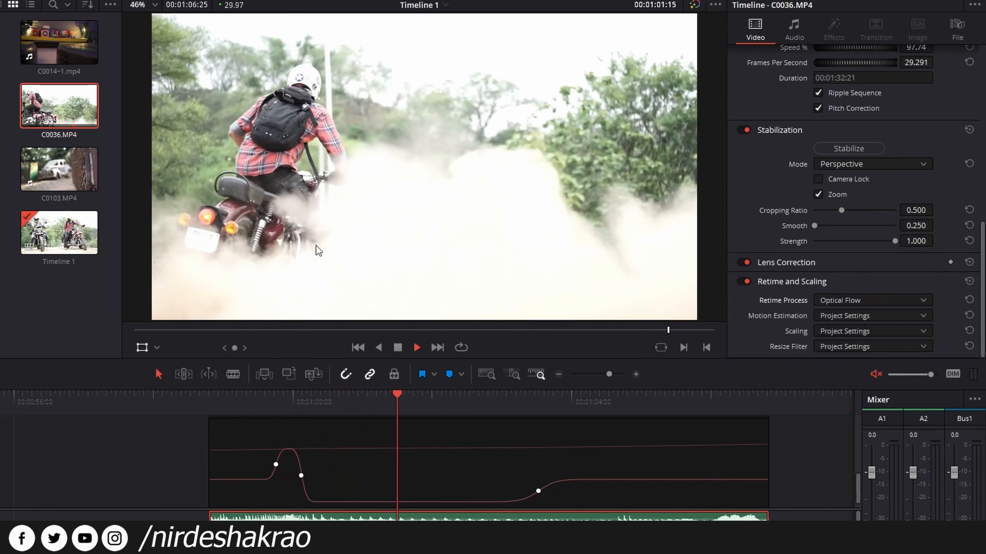
left_click(337, 403)
key("space")
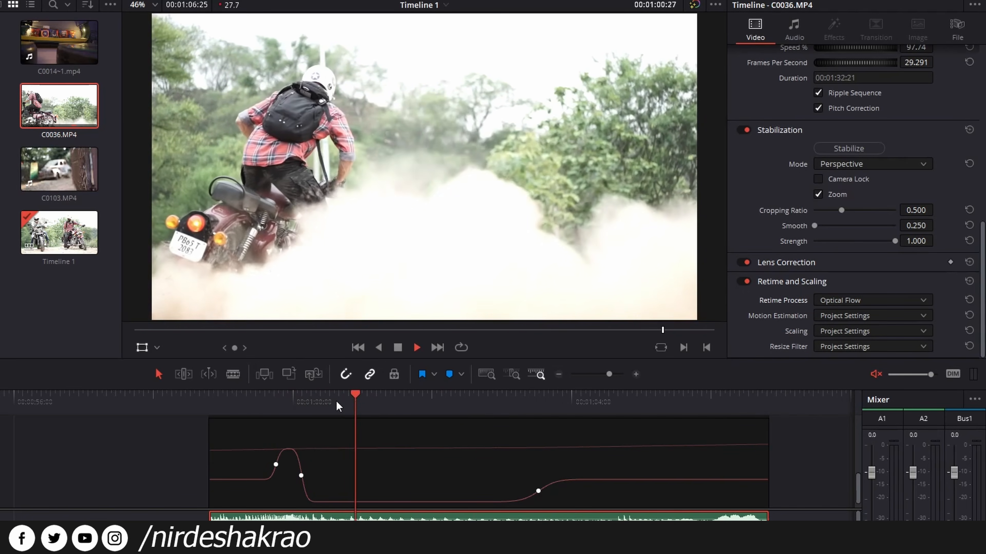
left_click(330, 399)
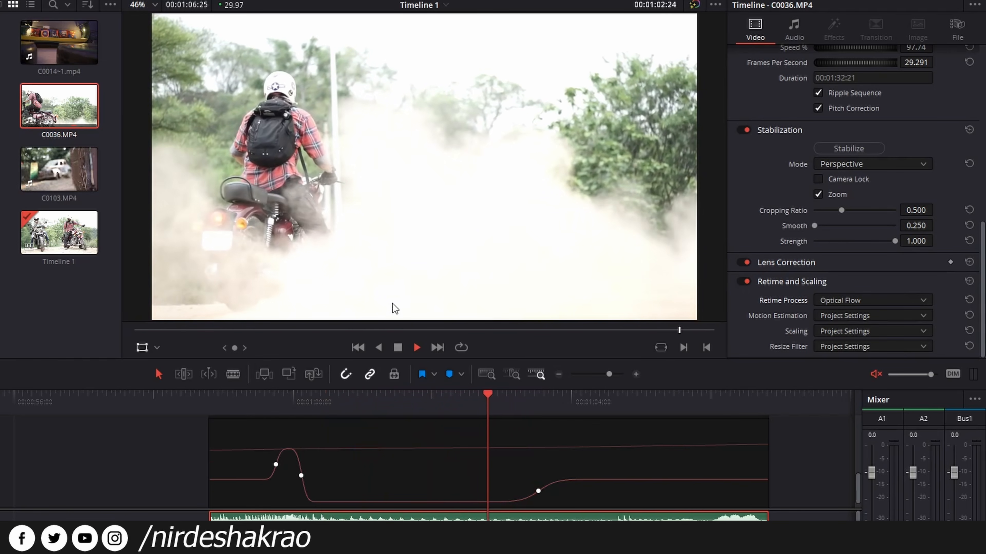
left_click(229, 401)
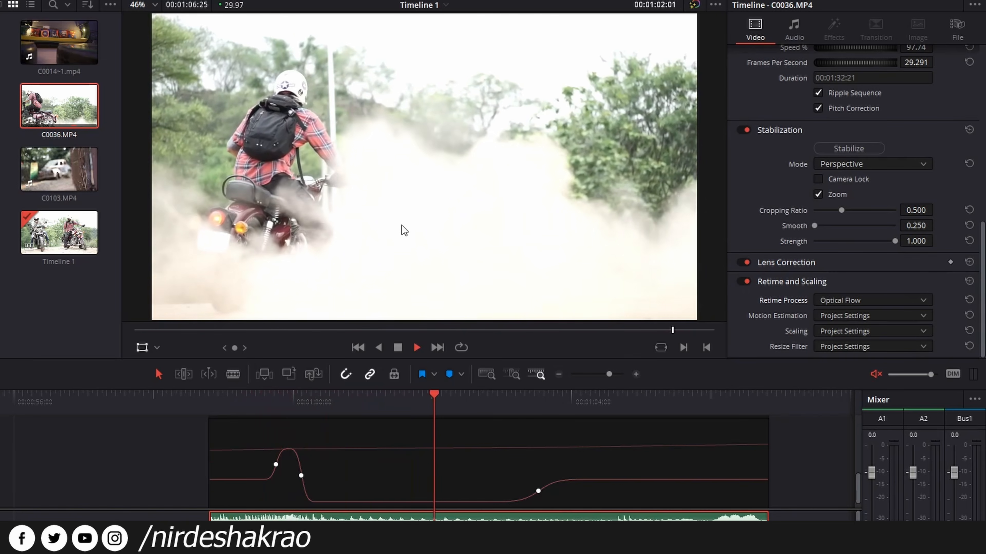
left_click(353, 407)
key("space")
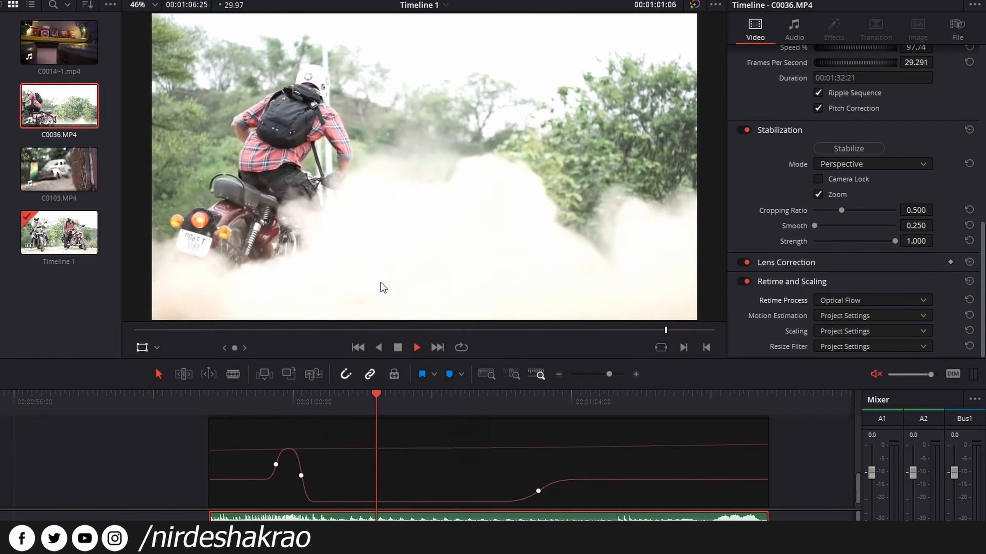
key("space")
left_click(359, 400)
key("space")
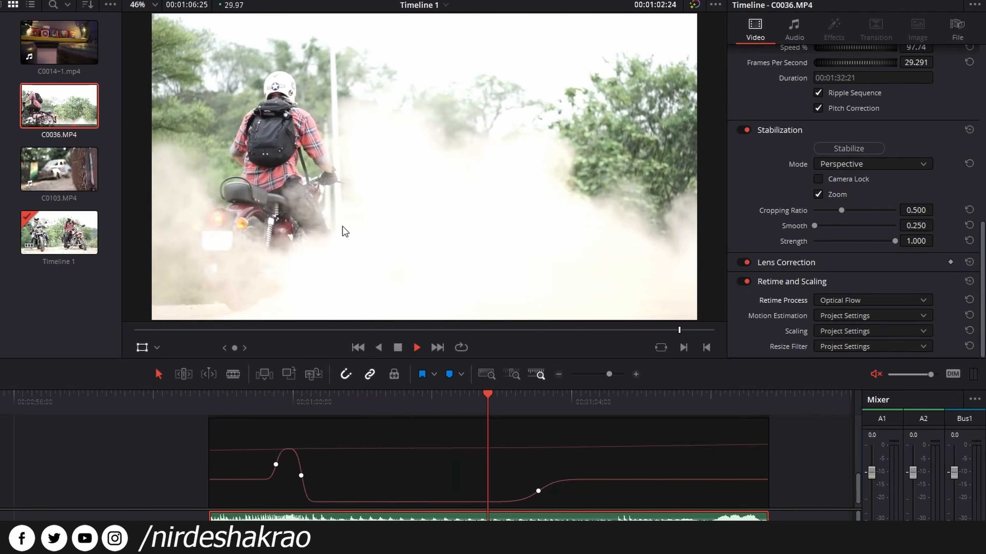
left_click(346, 403)
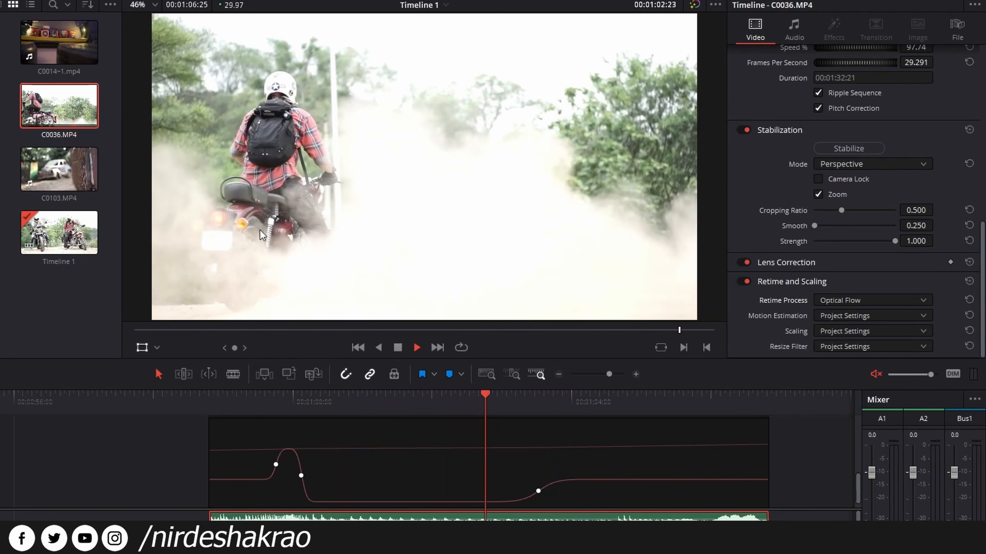
left_click(236, 400)
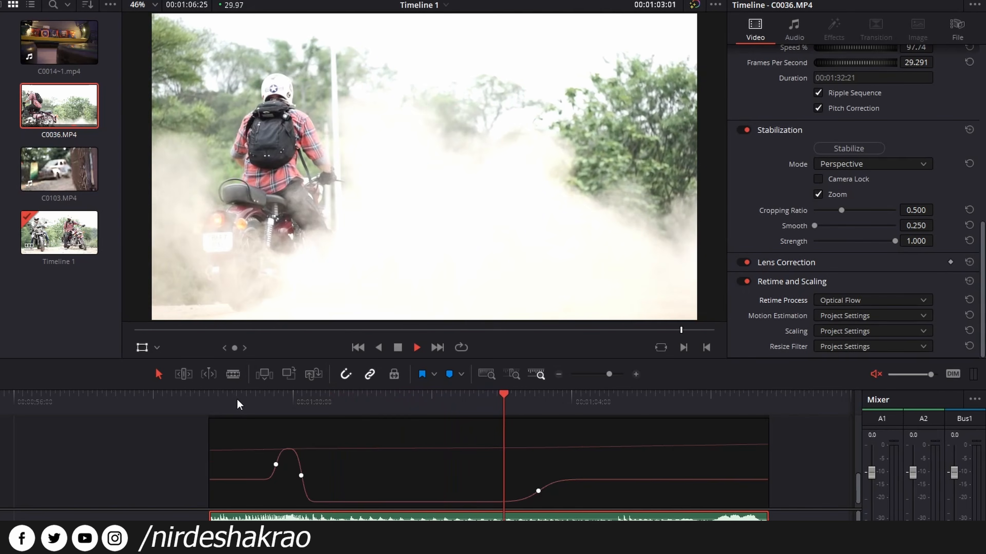
key("space")
left_click(236, 400)
key("space")
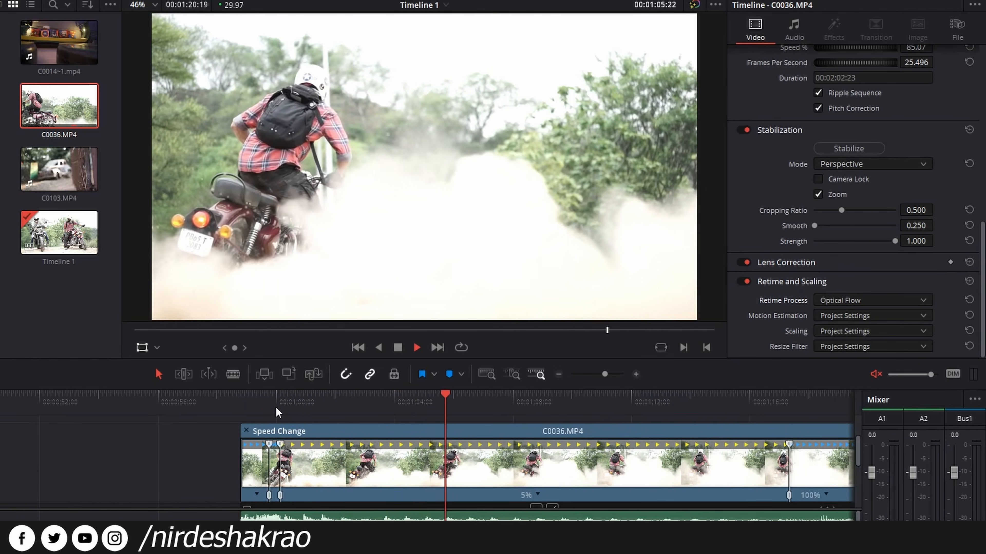
Stop playback and examine the slowed clip's Speed Change settings, clip options and Retime Speed curve
scroll(552, 458, "down", 5)
scroll(552, 458, "up", 1)
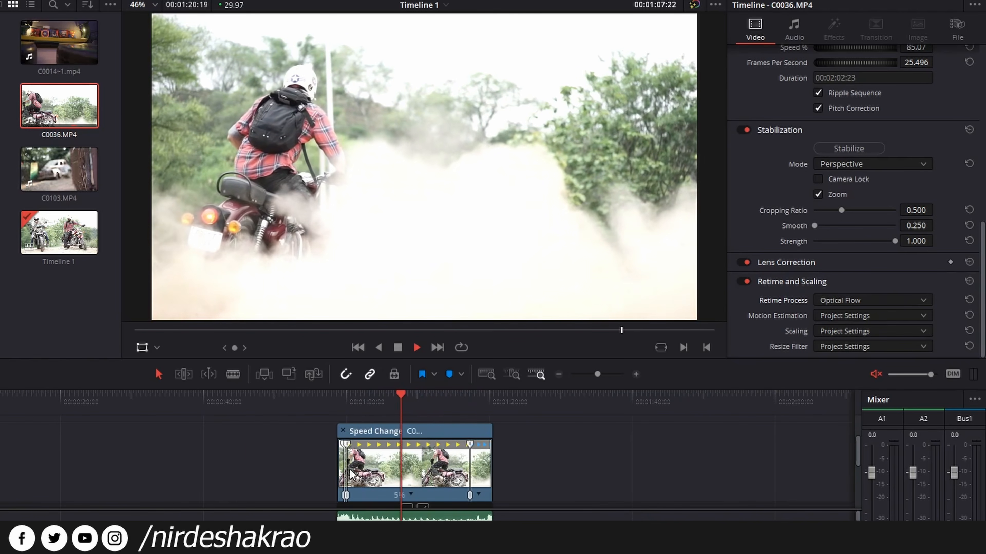
key("space")
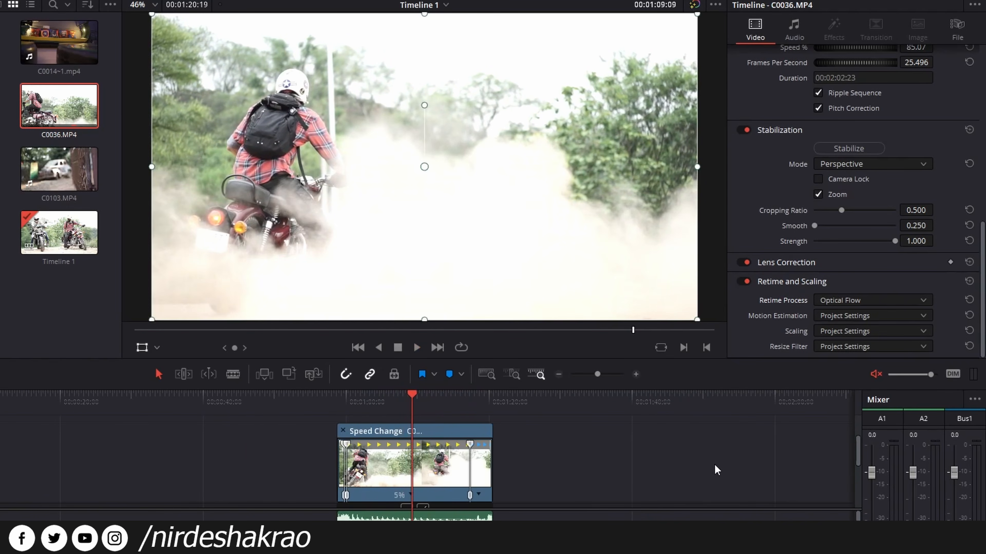
scroll(798, 336, "up", 5)
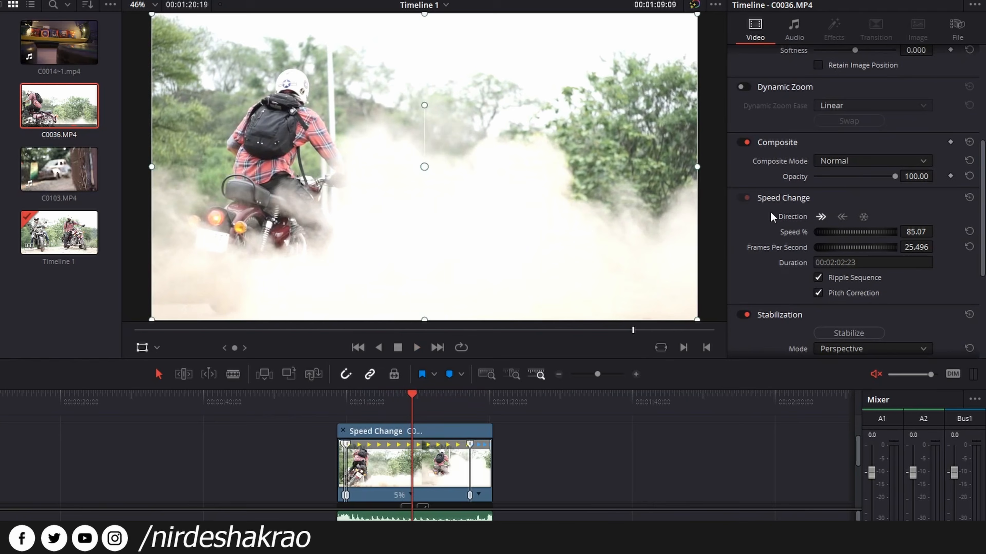
right_click(431, 473)
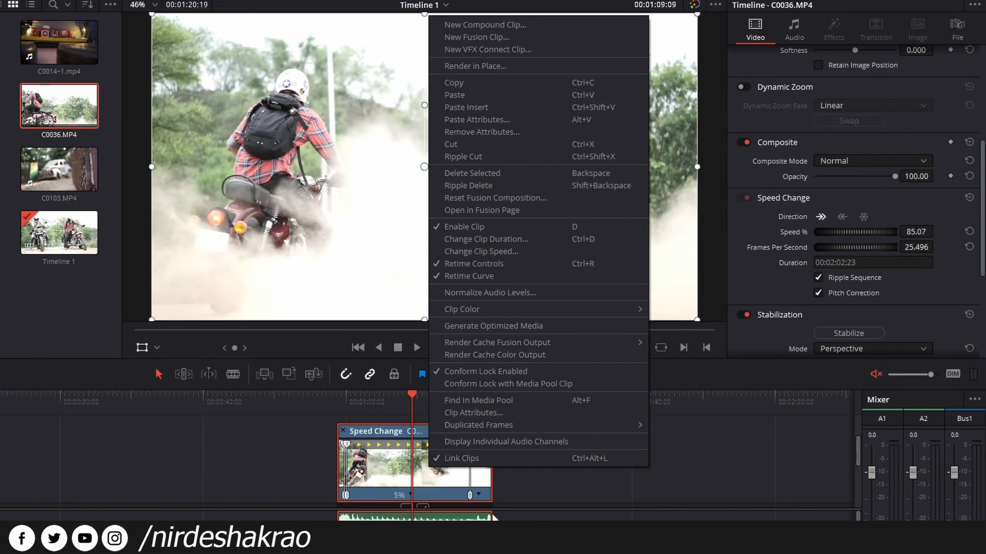
key("Escape")
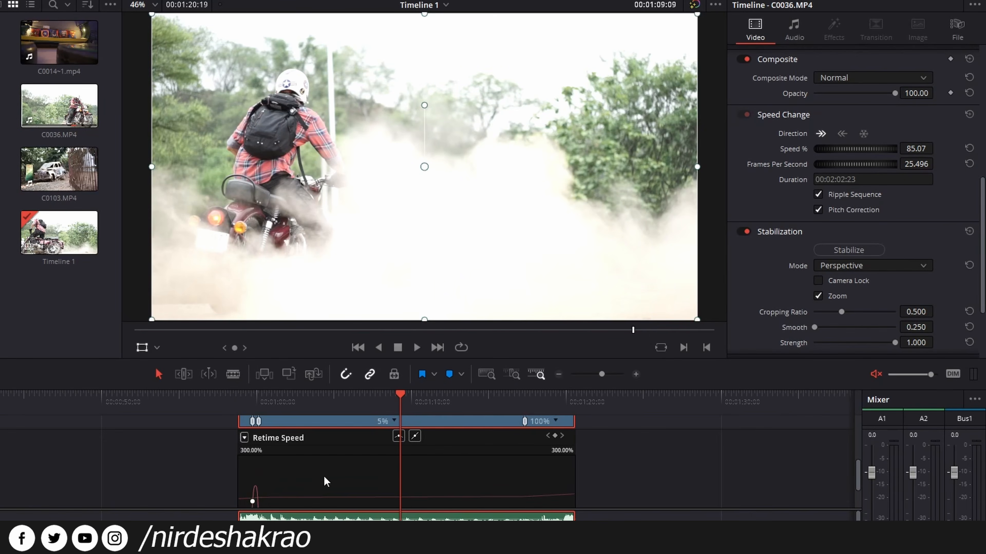
scroll(431, 482, "down", 4)
scroll(430, 483, "up", 2)
scroll(430, 482, "down", 1)
scroll(432, 487, "up", 1)
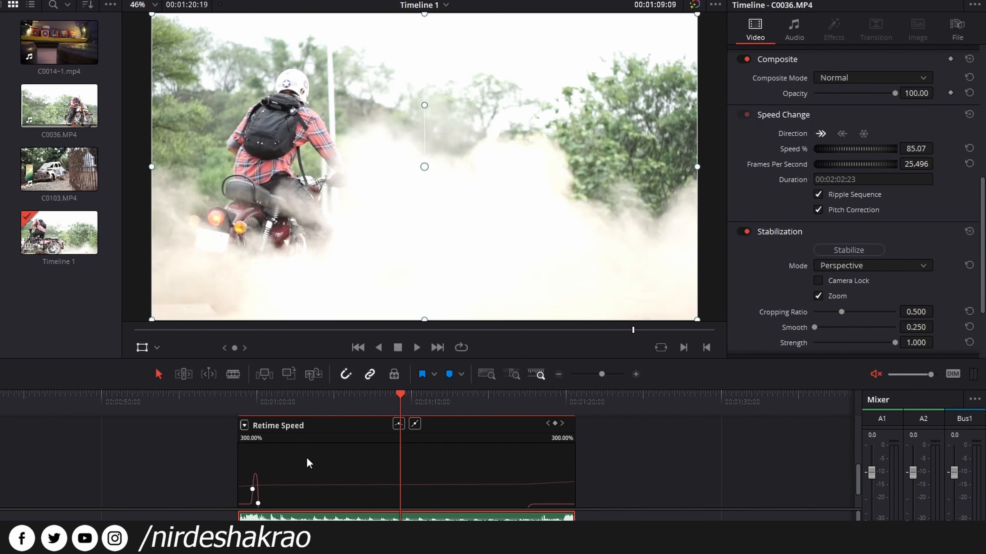
Add two speed points inside the 5% section, at about 00:01:07:06 and 00:01:09:27
left_click_drag(385, 407, 367, 407)
scroll(403, 480, "down", 1)
scroll(403, 480, "up", 4)
left_click(393, 470)
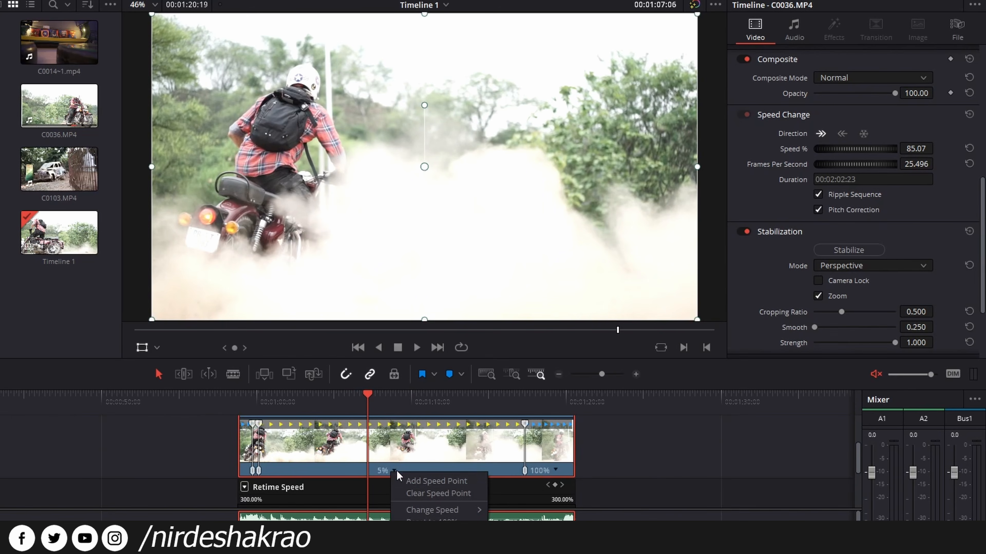
left_click(442, 481)
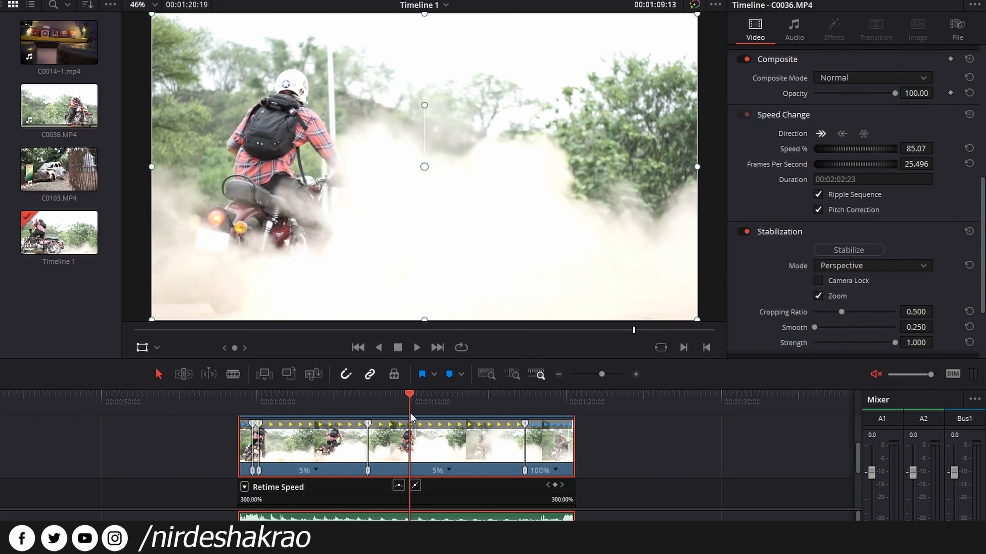
left_click(449, 470)
left_click(459, 482)
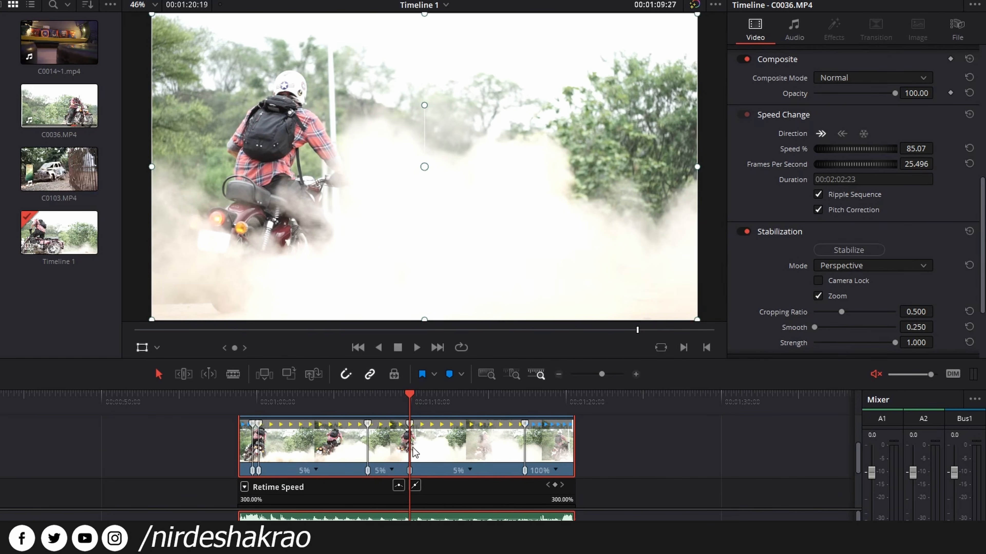
Speed up the section between the two new speed points by pulling its end in, and shift that end point further along the clip
left_click_drag(411, 425, 376, 425)
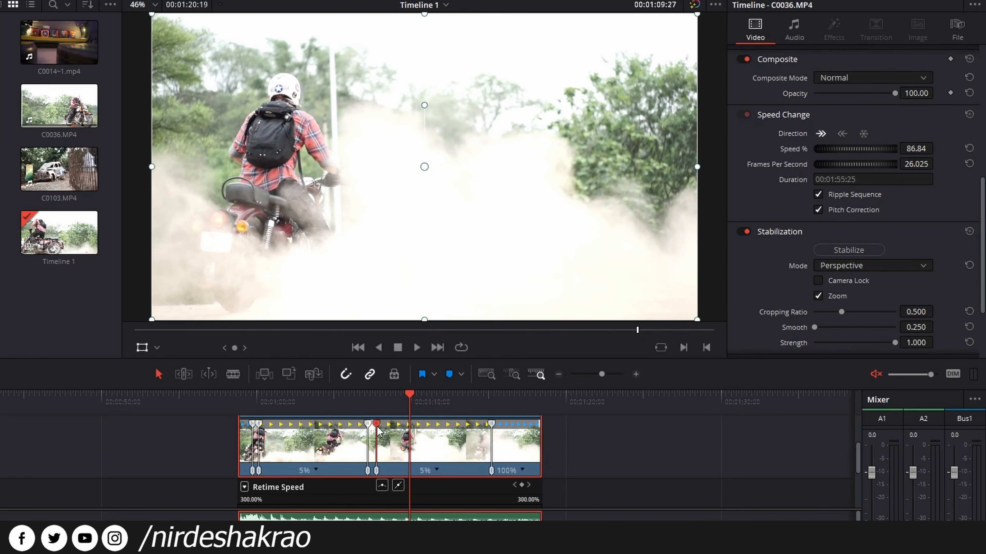
left_click(371, 397)
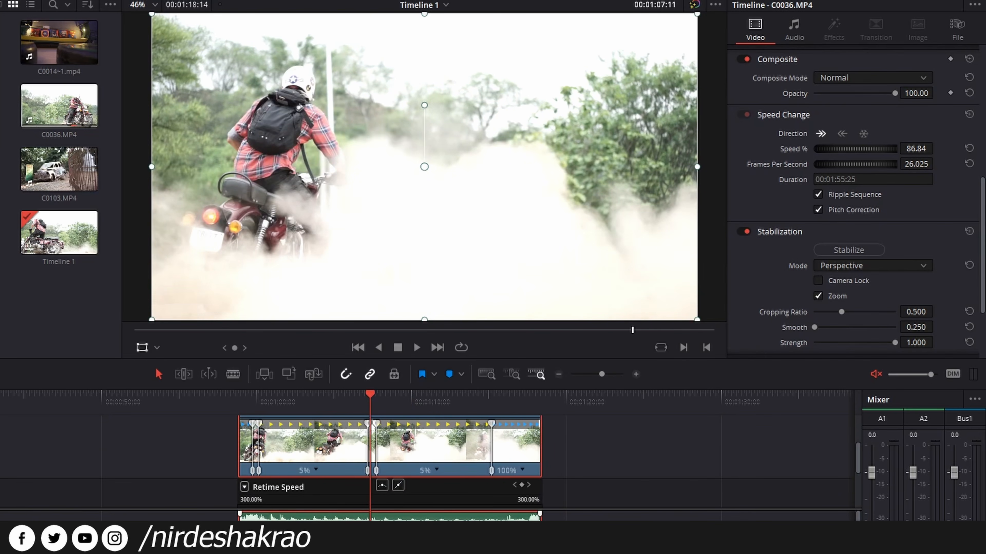
scroll(385, 501, "down", 4)
scroll(371, 492, "up", 4)
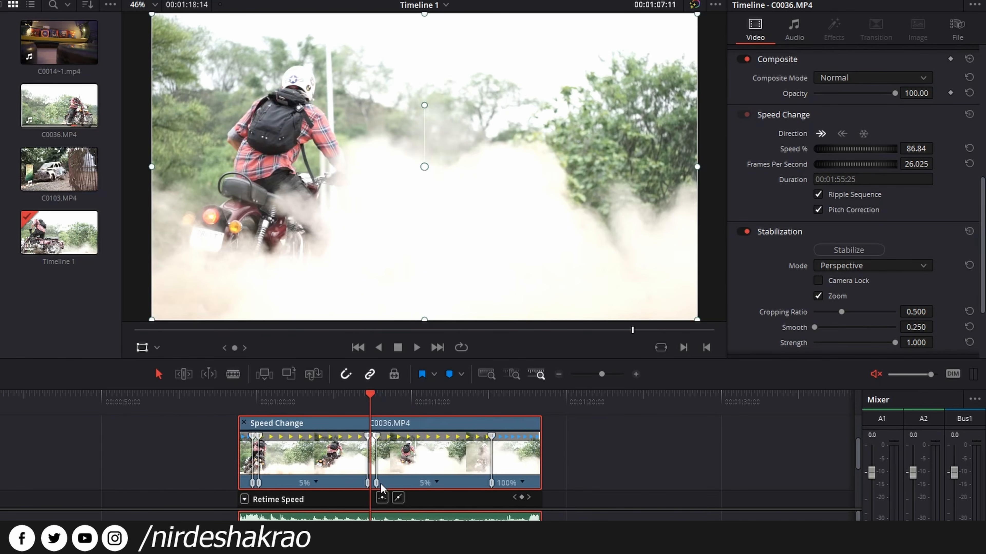
left_click_drag(386, 485, 406, 487)
Raise the speed of the short section between the two new points sharply on the Retime Speed curve
scroll(399, 479, "down", 1)
scroll(398, 475, "up", 5)
scroll(398, 471, "down", 4)
scroll(399, 462, "down", 3)
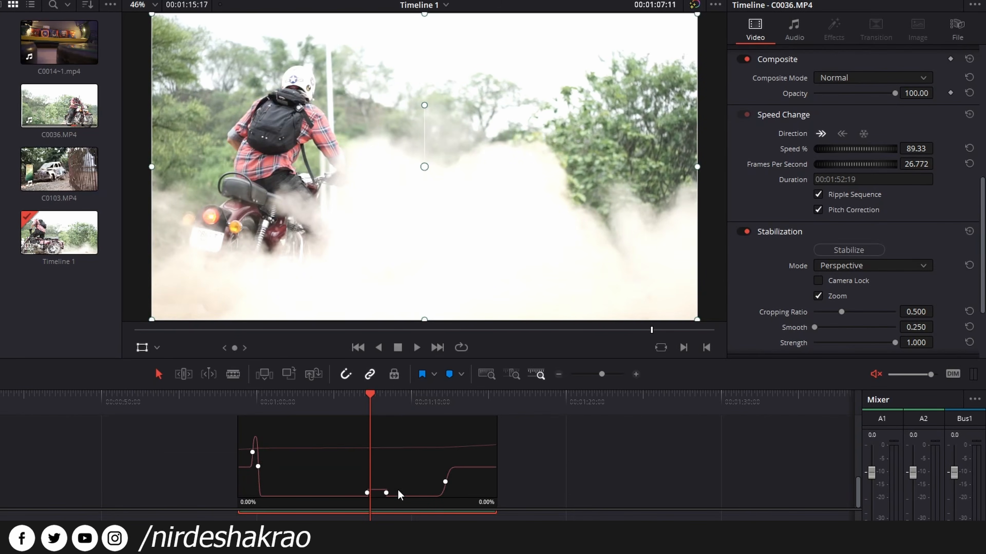
left_click_drag(376, 490, 365, 60)
Convert the second new speed point on the Retime Speed curve to a smooth Bezier point
scroll(360, 470, "up", 5)
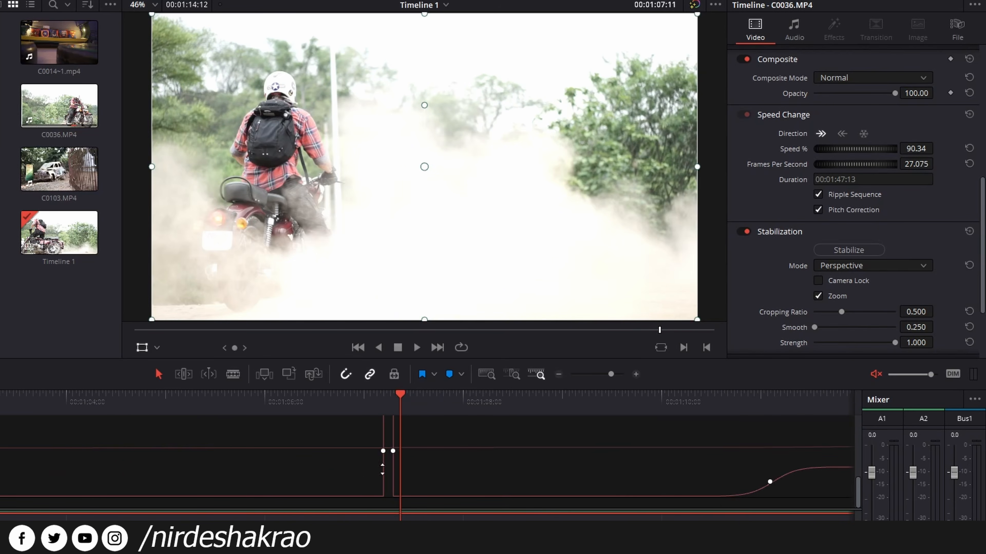
scroll(434, 470, "up", 3)
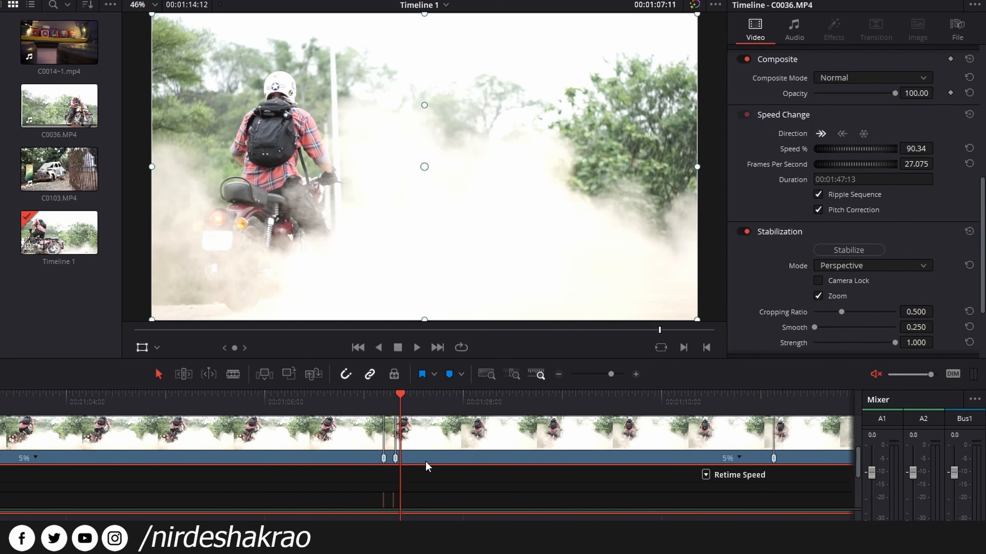
scroll(426, 466, "down", 3)
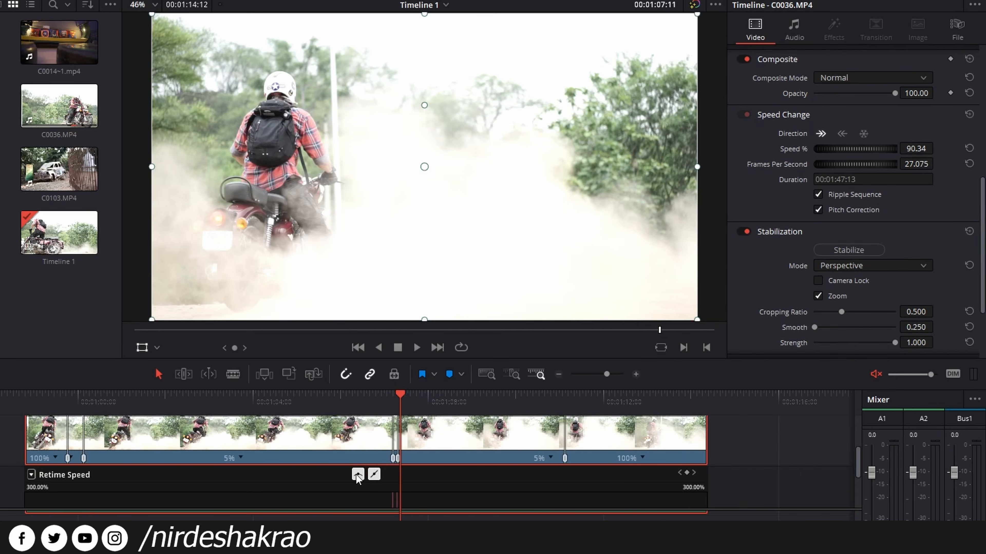
left_click(357, 474)
scroll(425, 498, "down", 3)
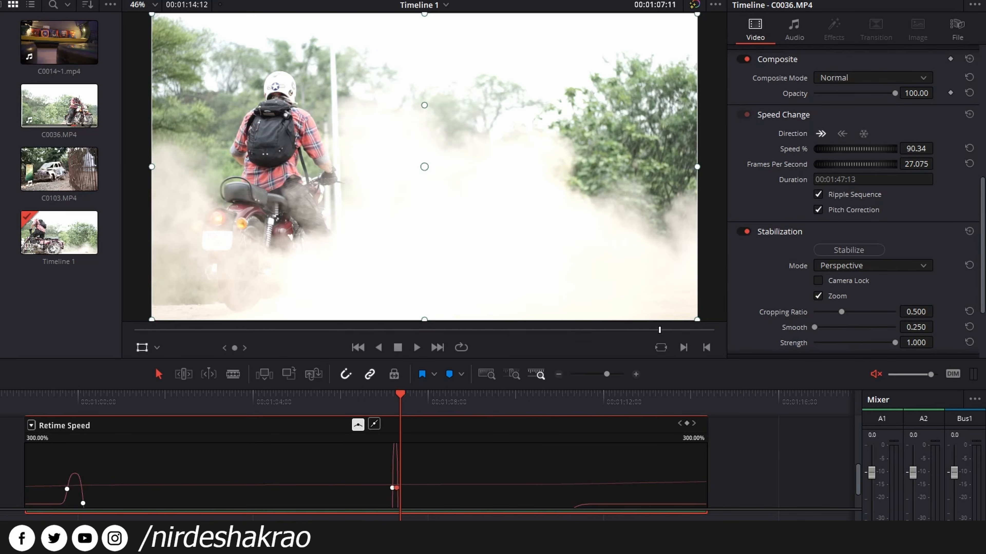
Adjust the smoothing handle of the fast burst's first speed point on the Retime Speed curve and play back the burst
left_click_drag(412, 359, 412, 142)
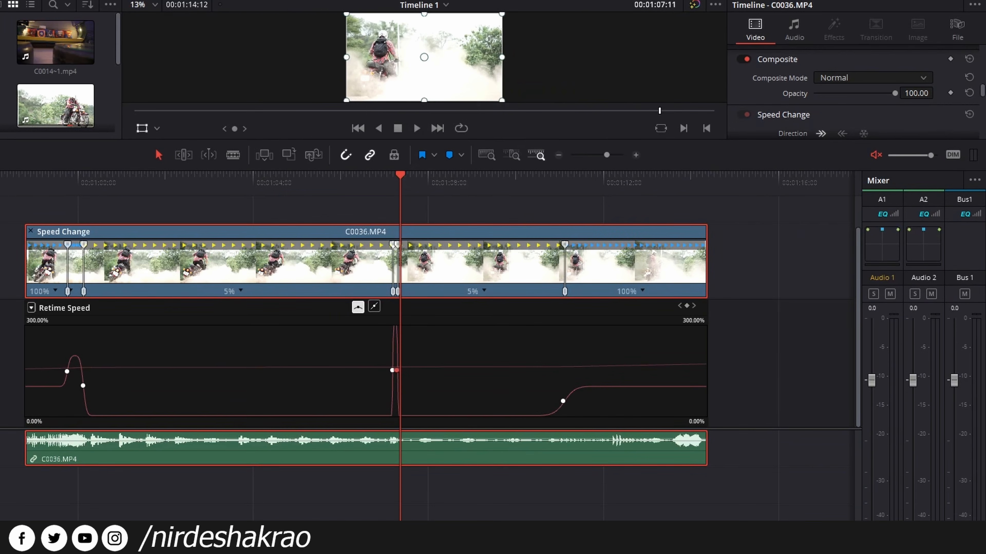
scroll(370, 394, "up", 1)
scroll(368, 392, "up", 3)
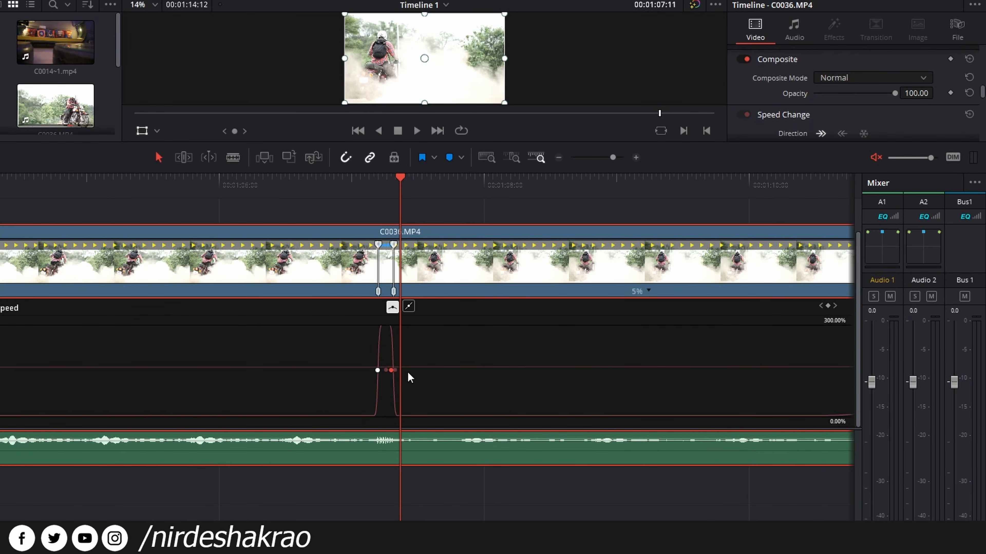
scroll(407, 376, "up", 1)
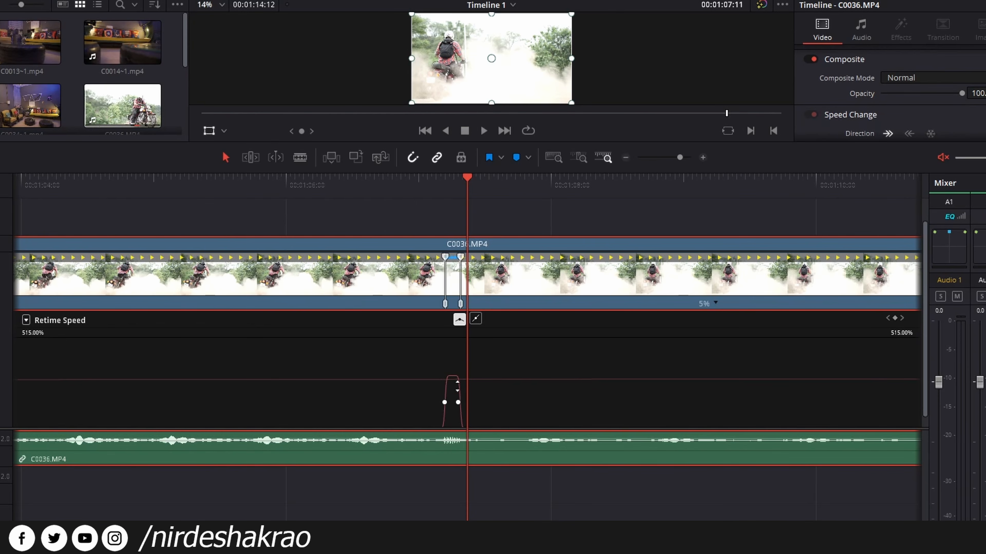
mouse_move(451, 373)
left_click_drag(440, 402, 431, 403)
scroll(484, 397, "down", 4)
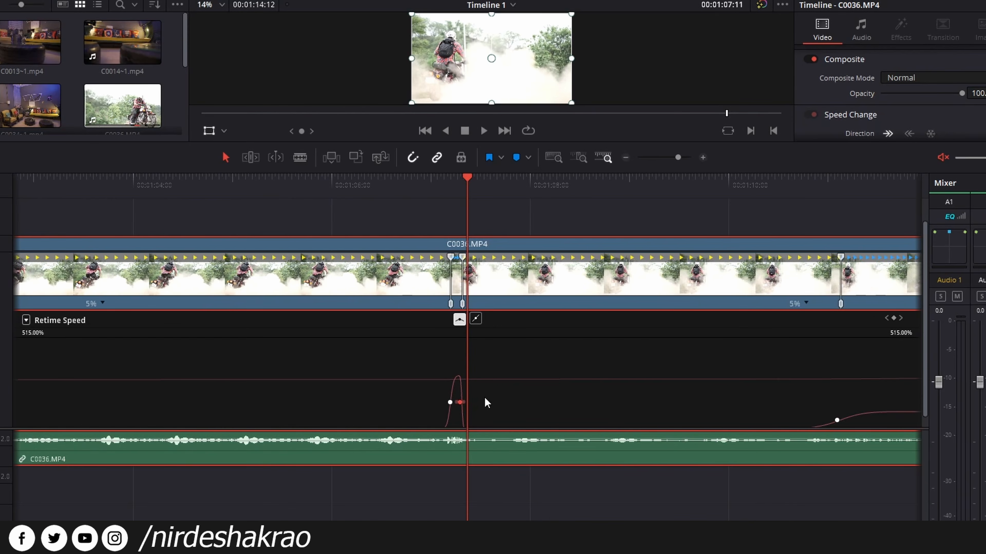
left_click(456, 192)
key("space")
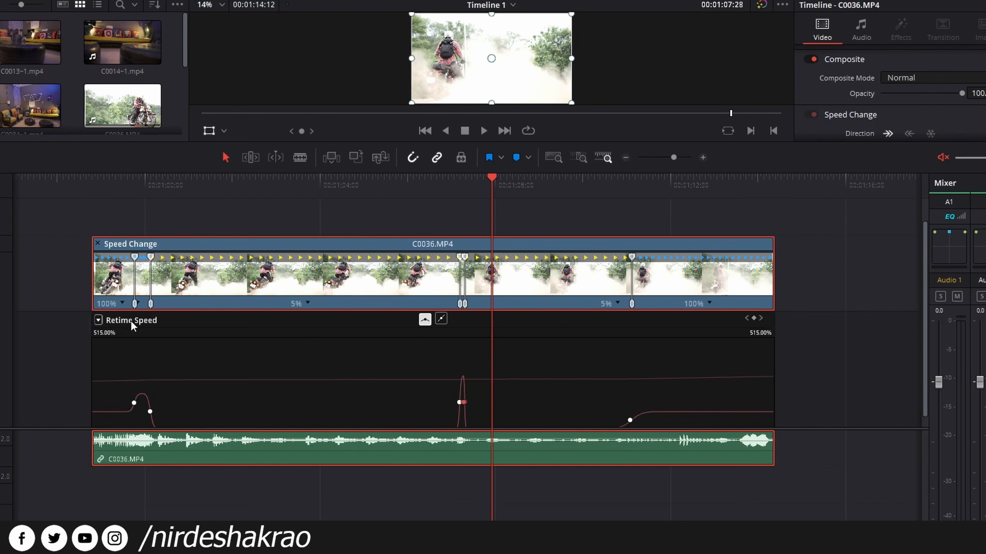
Hide the retime curve and the retime controls of clip C0036.MP4
right_click(306, 290)
left_click(351, 210)
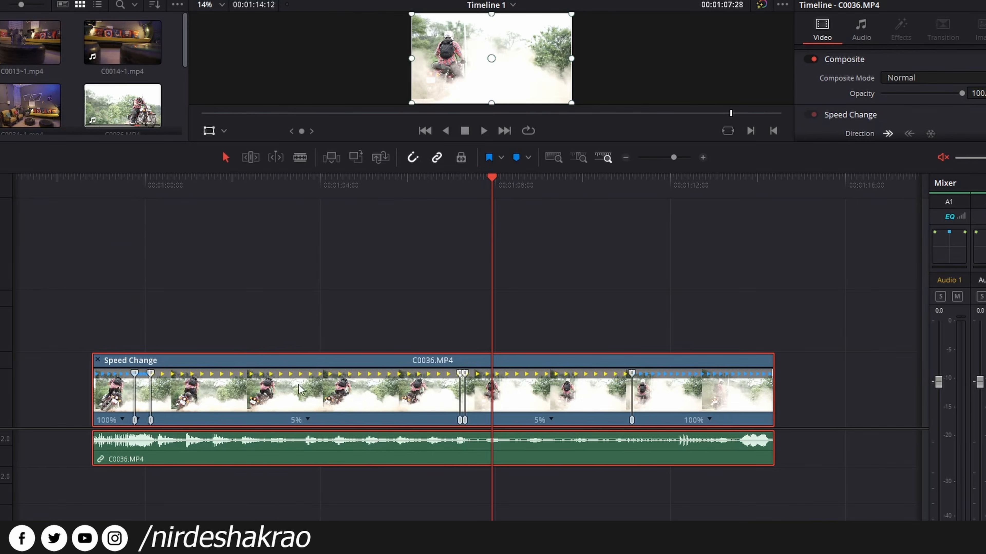
right_click(301, 389)
left_click(361, 196)
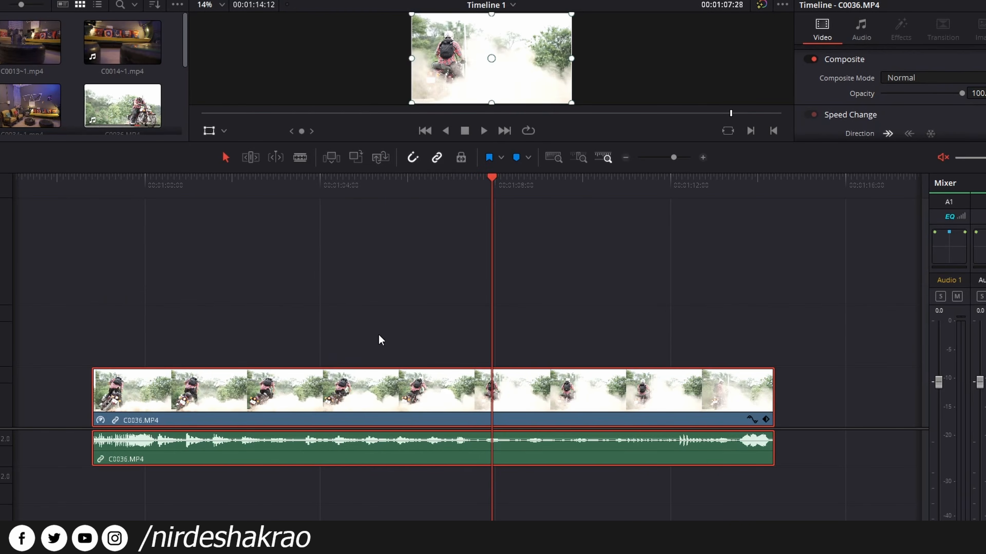
Enlarge the viewer, add clip C0096.MP4 directly before C0036.MP4 on the timeline, and preview its frames
left_click_drag(411, 173, 423, 411)
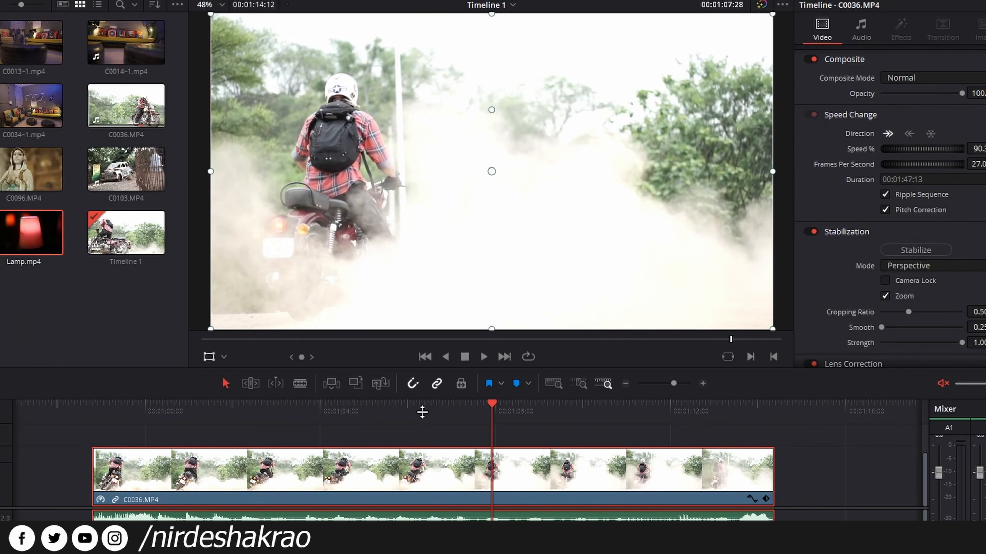
scroll(305, 474, "down", 5)
scroll(305, 474, "down", 2)
left_click_drag(33, 171, 374, 496)
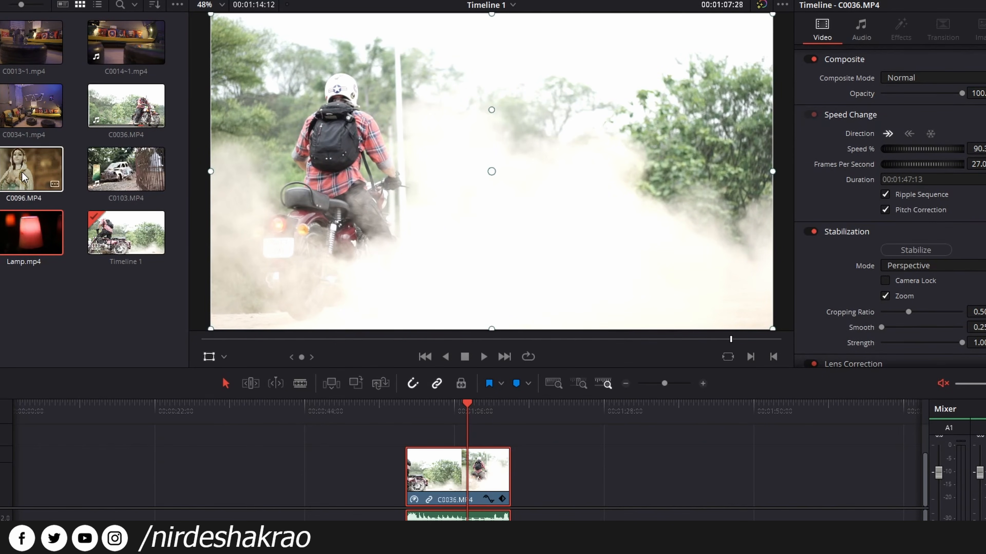
left_click(318, 411)
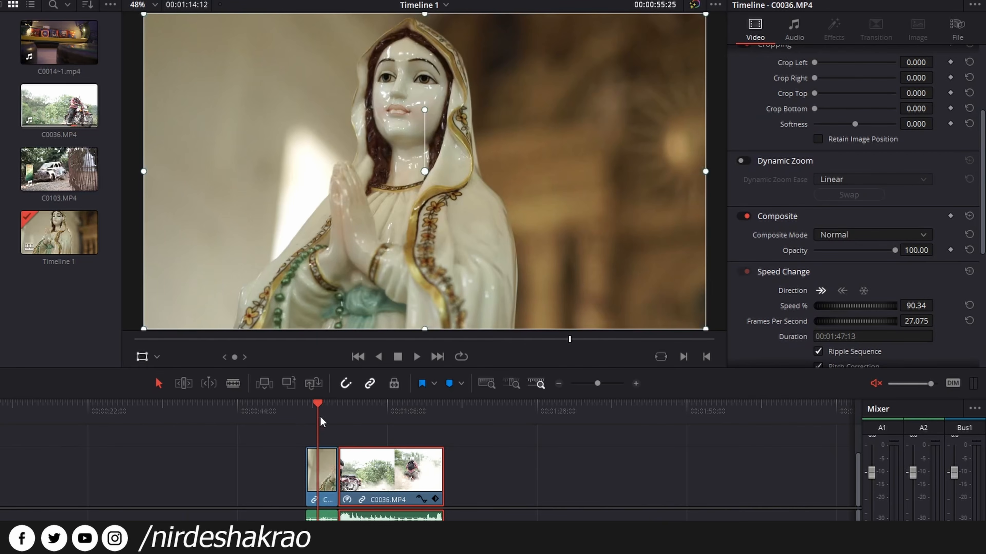
left_click(326, 414)
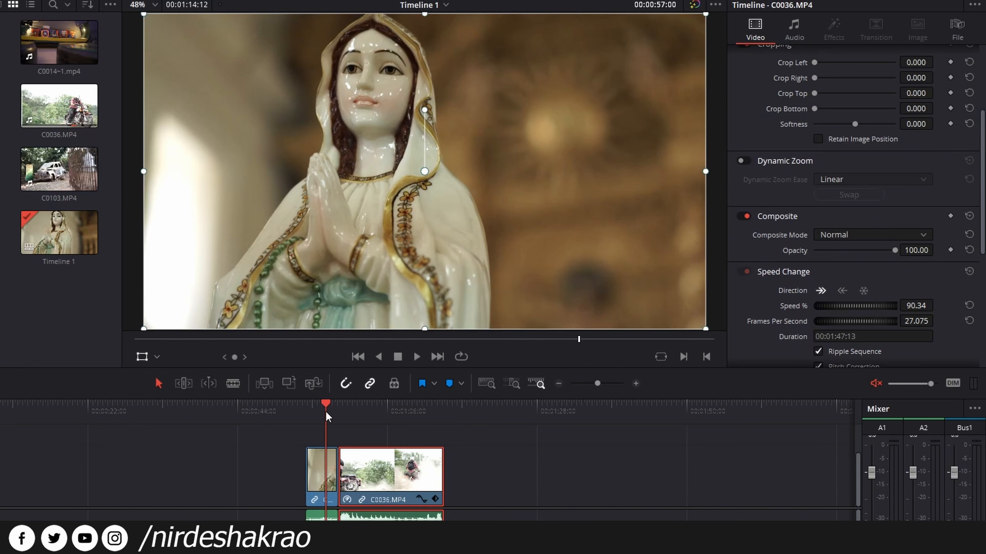
Keyframe the Zoom of C0036.MP4 from 1.000 at about 00:01:02:12 to 1.620 at about 00:01:04:16, and play back the zoom
left_click(359, 419)
scroll(792, 256, "up", 5)
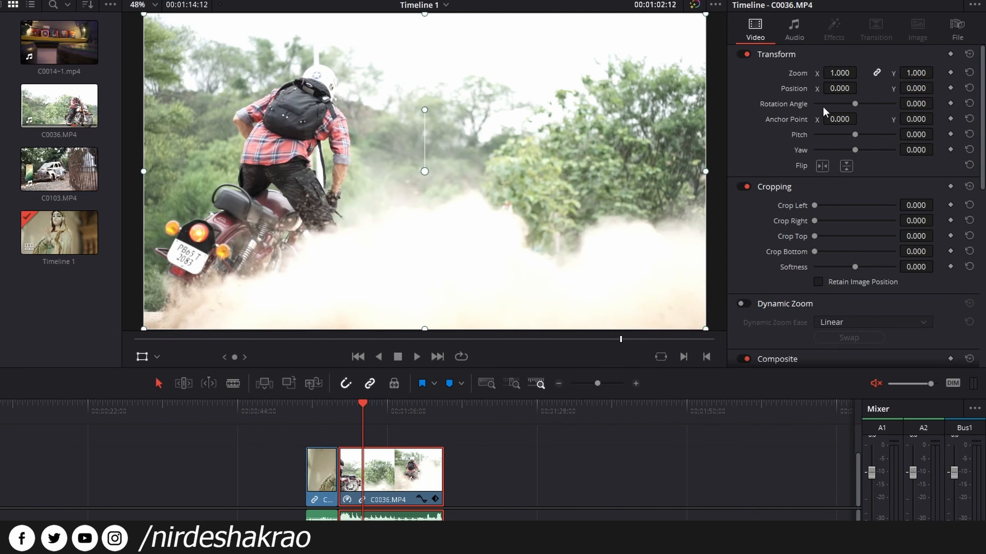
left_click(950, 73)
left_click_drag(364, 410, 376, 417)
left_click_drag(840, 73, 861, 71)
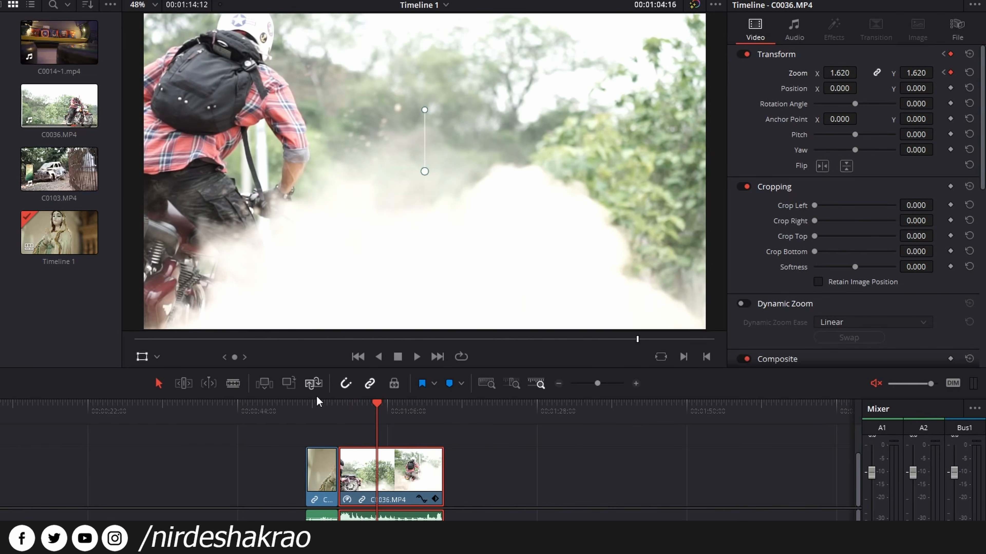
left_click_drag(378, 420, 356, 415)
key("space")
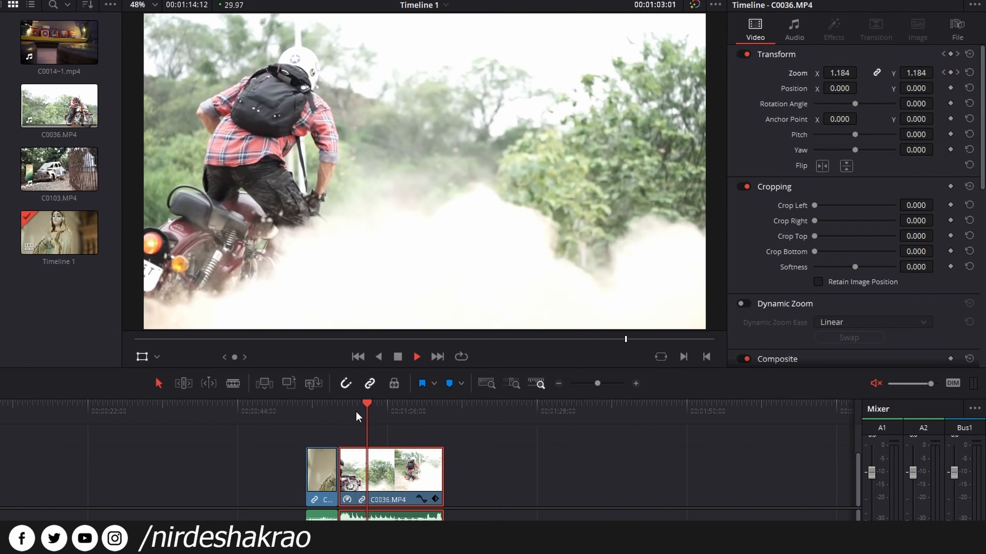
key("space")
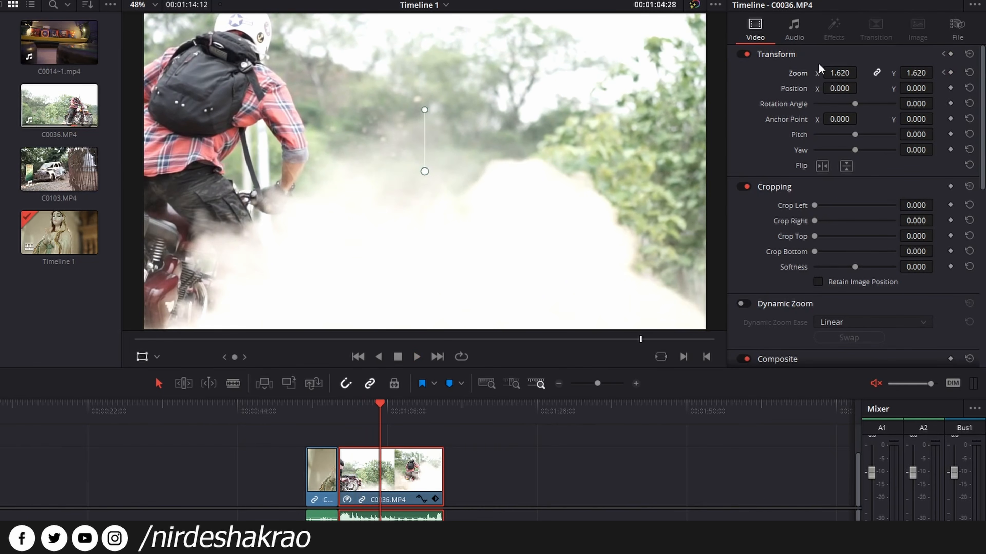
Look through the clip's Inspector settings for the parameters that can be keyframed
scroll(951, 182, "down", 2)
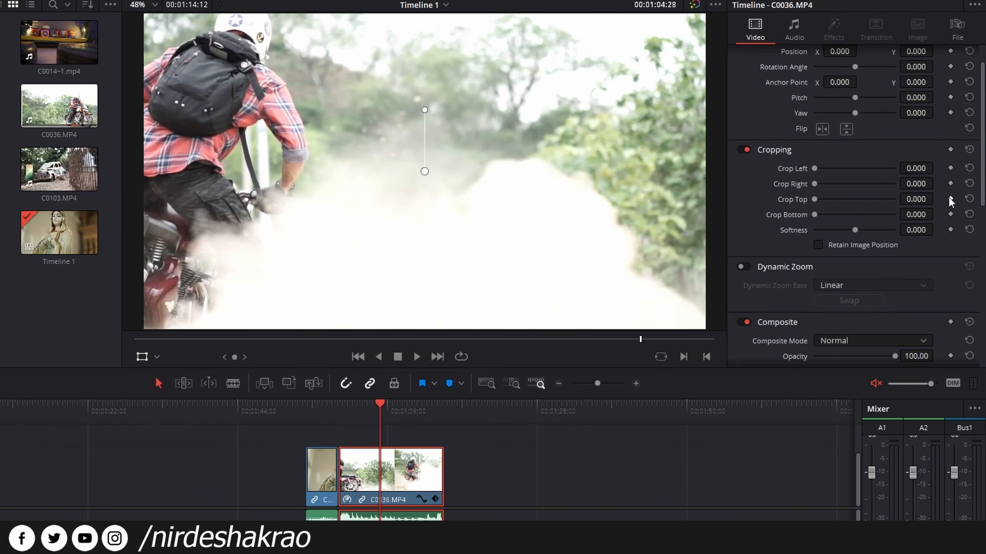
scroll(935, 230, "down", 2)
scroll(935, 236, "down", 8)
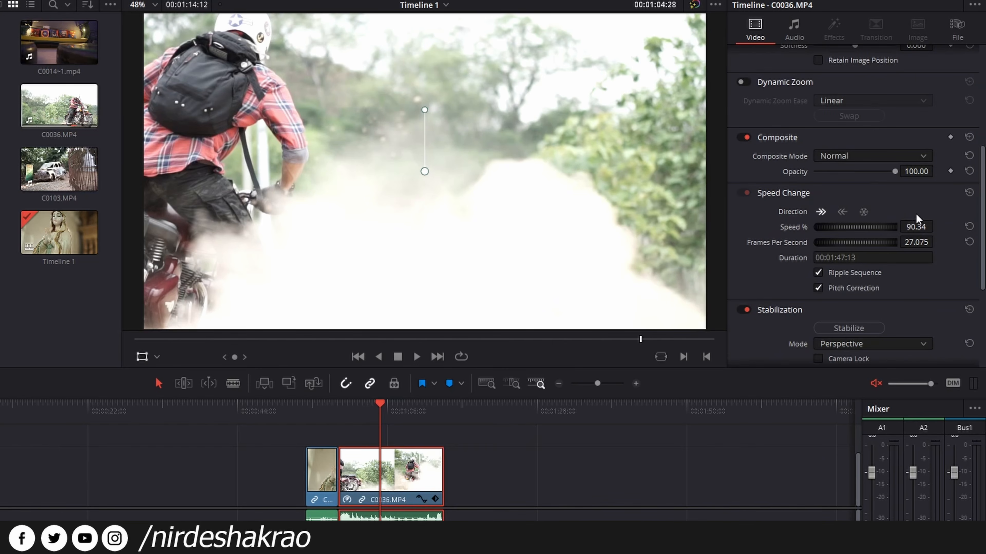
scroll(924, 217, "up", 8)
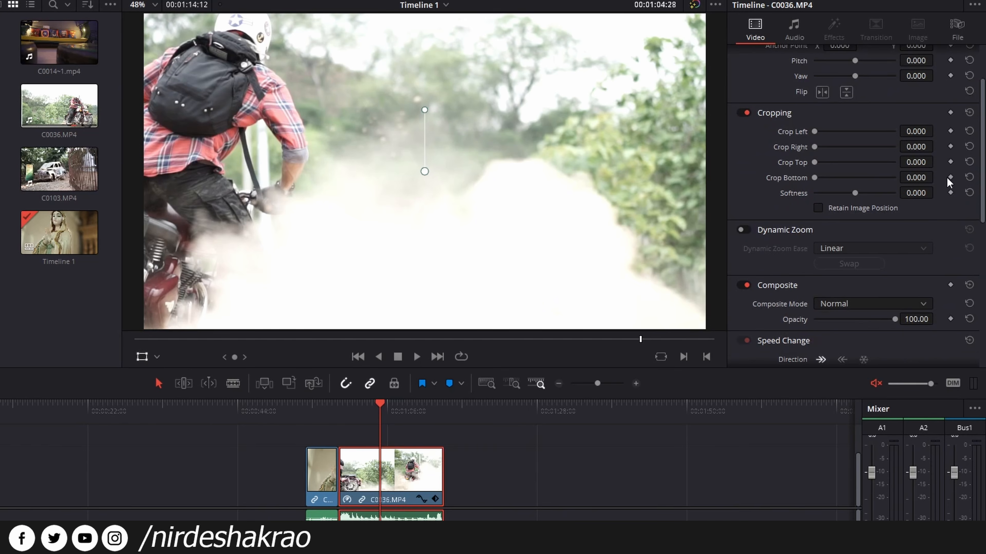
scroll(947, 181, "down", 10)
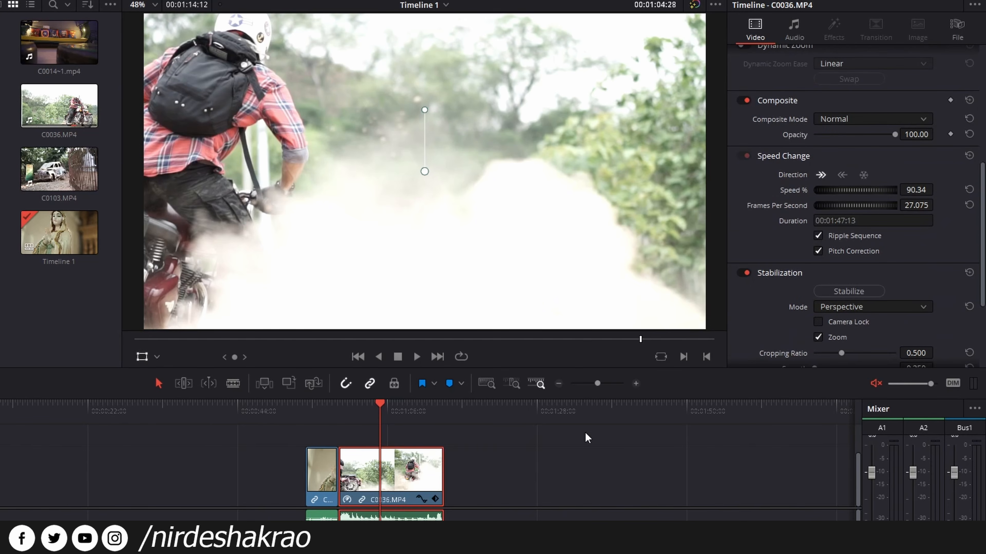
scroll(939, 157, "up", 14)
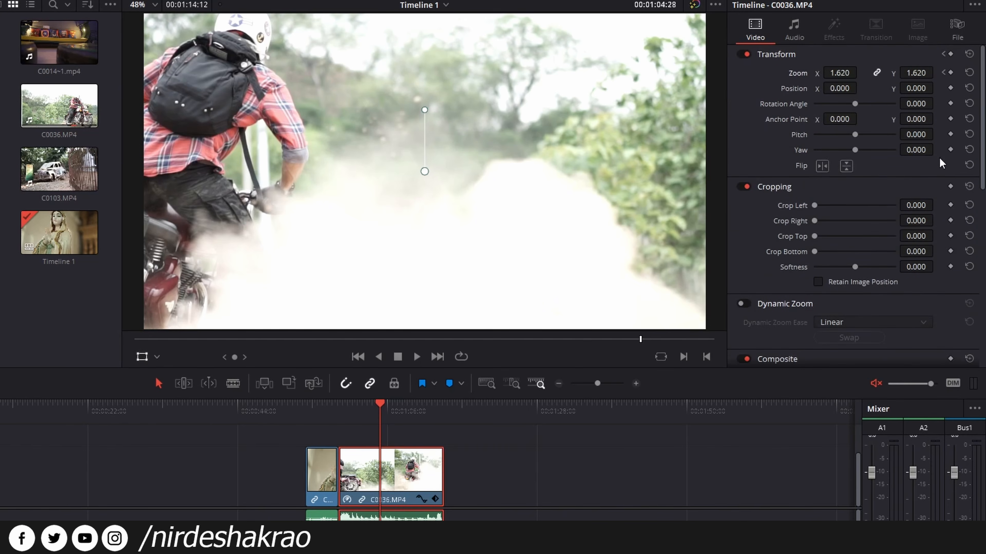
Keyframe Crop Left on C0096.MP4 from 0 at about 00:00:55:21 to 1113.9 at about 00:00:56:21, and play back the crop animation
scroll(499, 477, "up", 5)
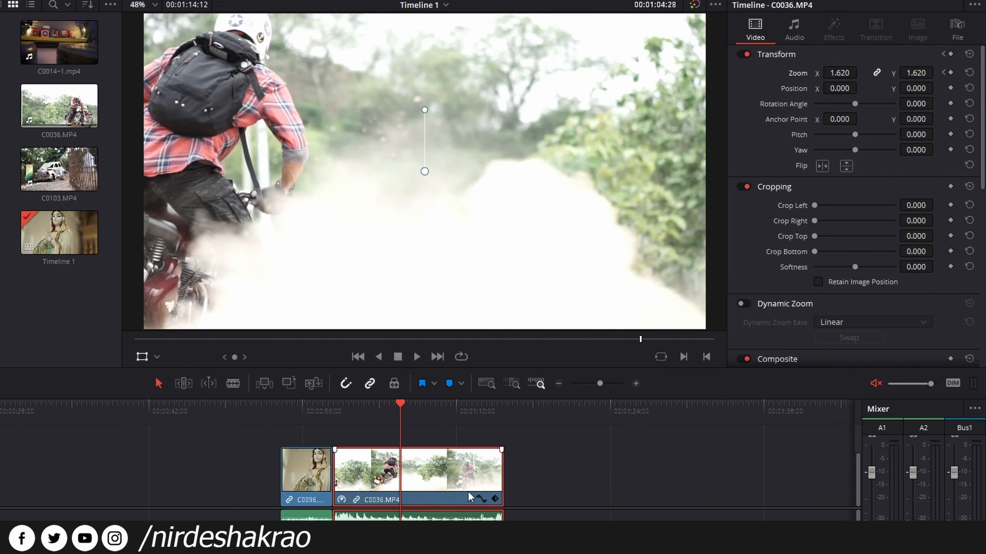
scroll(506, 505, "up", 4)
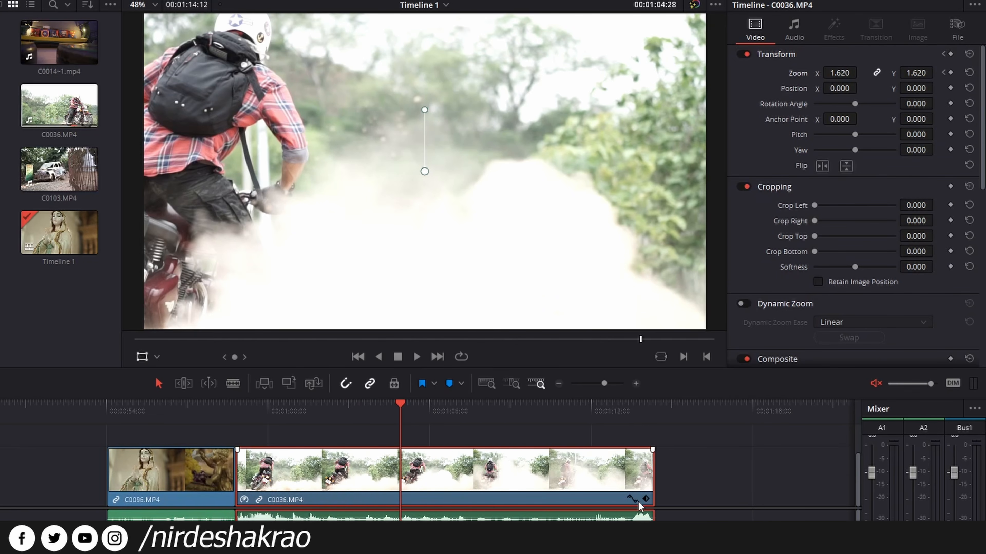
left_click(152, 405)
left_click(164, 472)
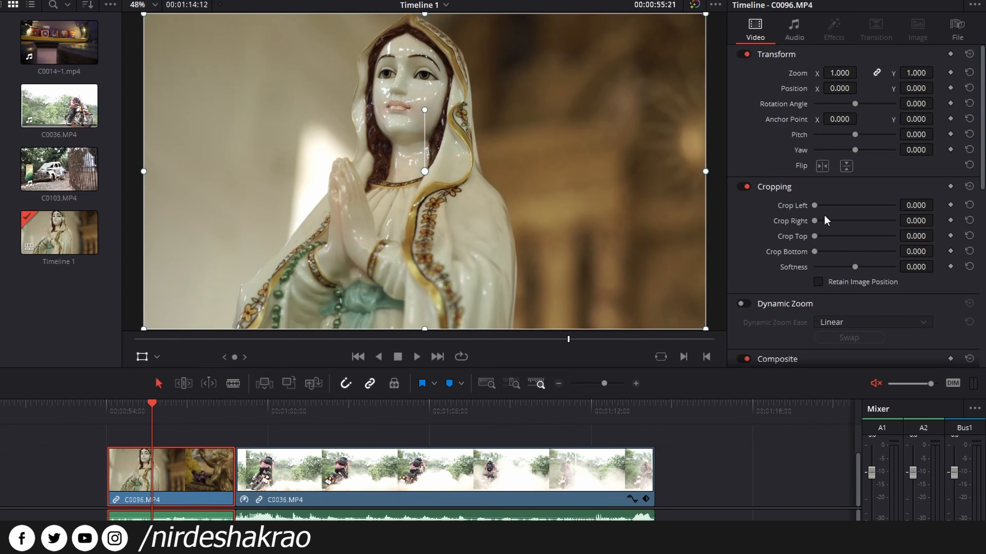
left_click(950, 205)
left_click_drag(161, 414, 179, 415)
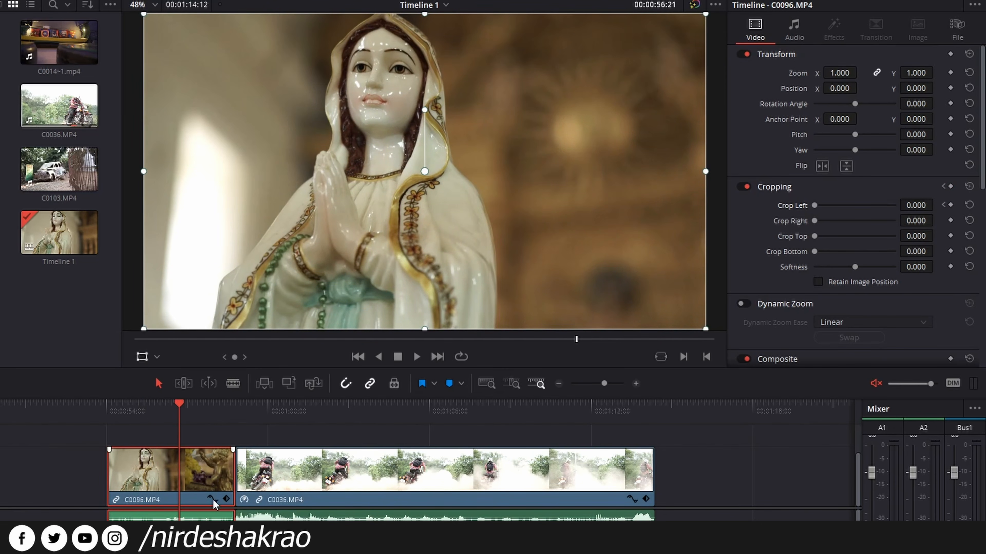
left_click_drag(815, 206, 861, 206)
left_click_drag(179, 413, 134, 412)
key("space")
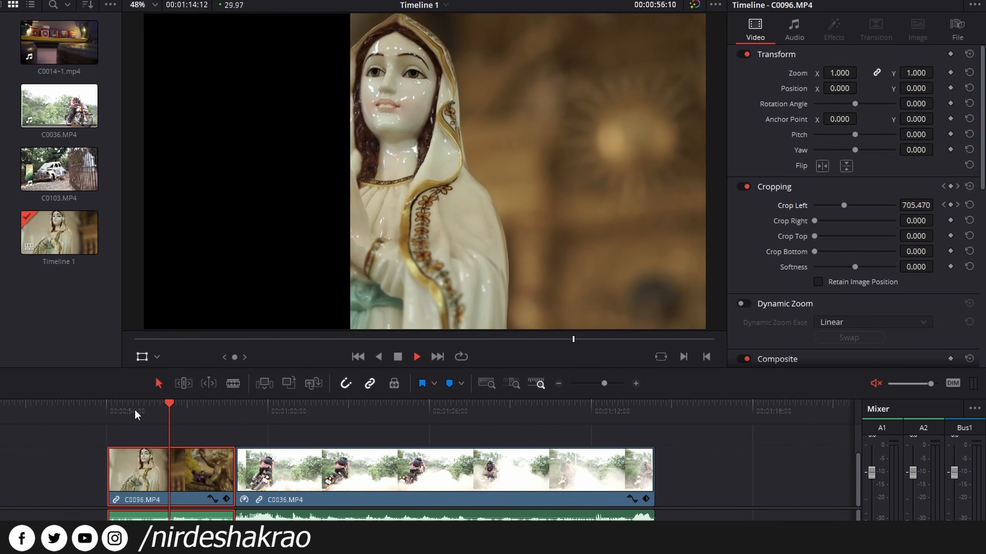
key("space")
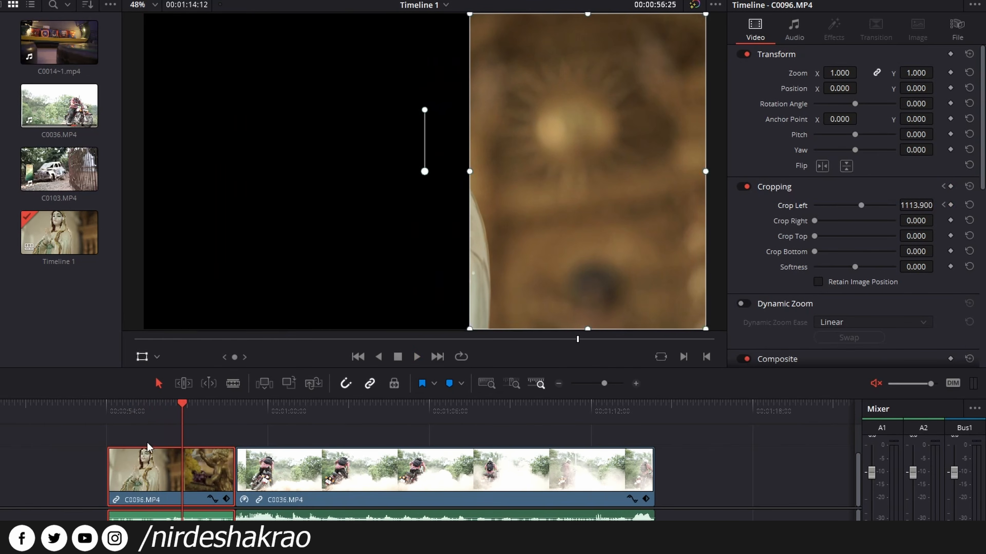
Show the keyframe curves of clips C0096.MP4 and C0036.MP4 on the timeline and enlarge the timeline area to fit them
left_click(211, 499)
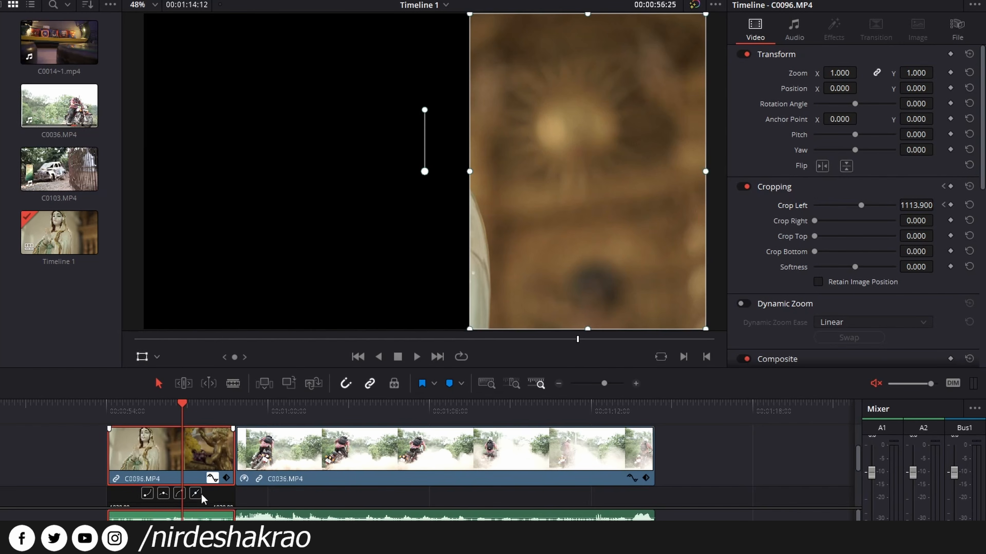
scroll(169, 490, "down", 2)
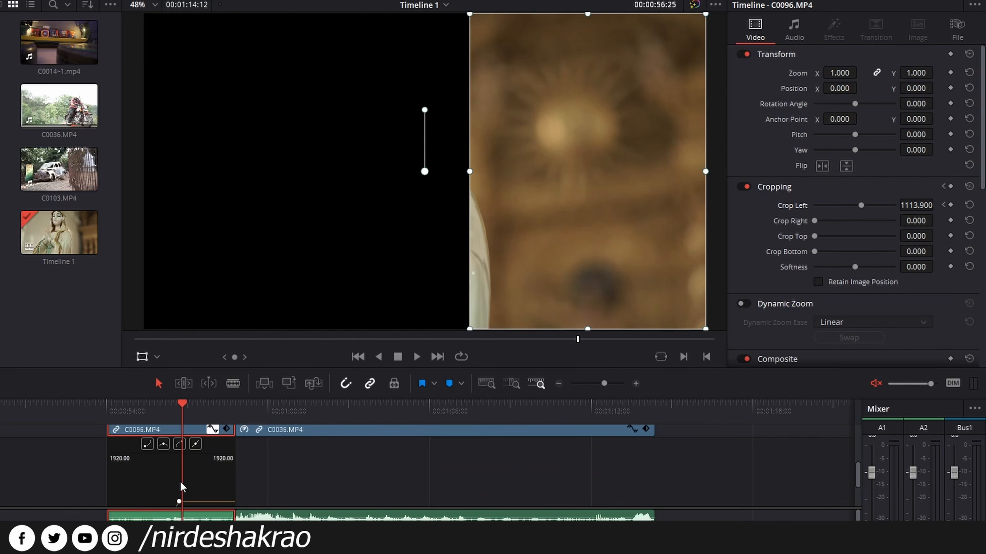
scroll(318, 476, "up", 1)
left_click(629, 453)
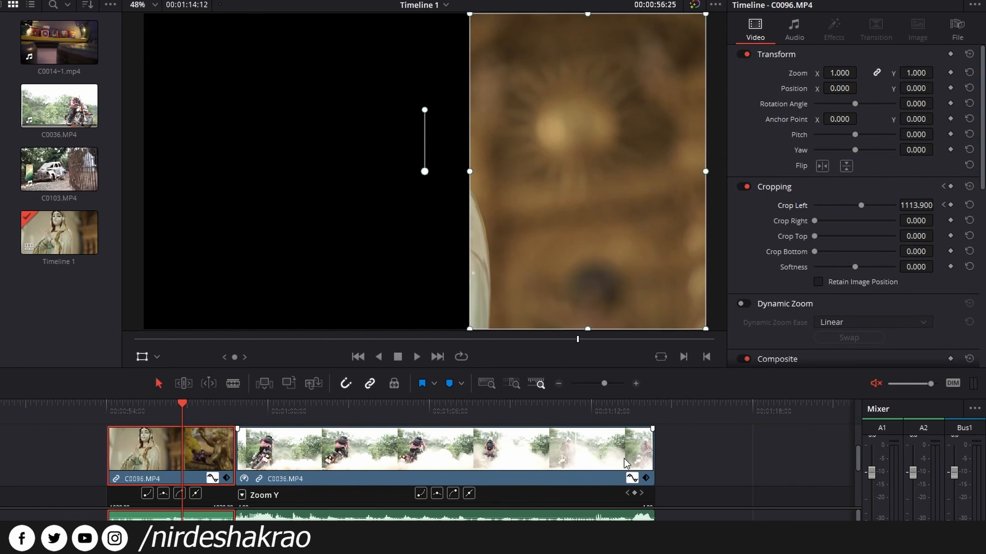
scroll(530, 490, "down", 1)
scroll(445, 485, "down", 1)
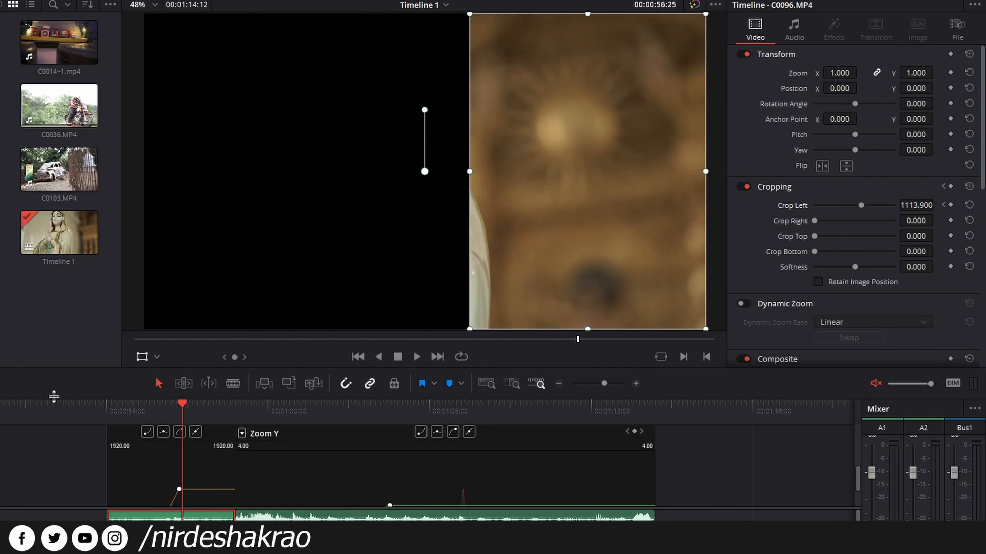
left_click_drag(52, 397, 59, 264)
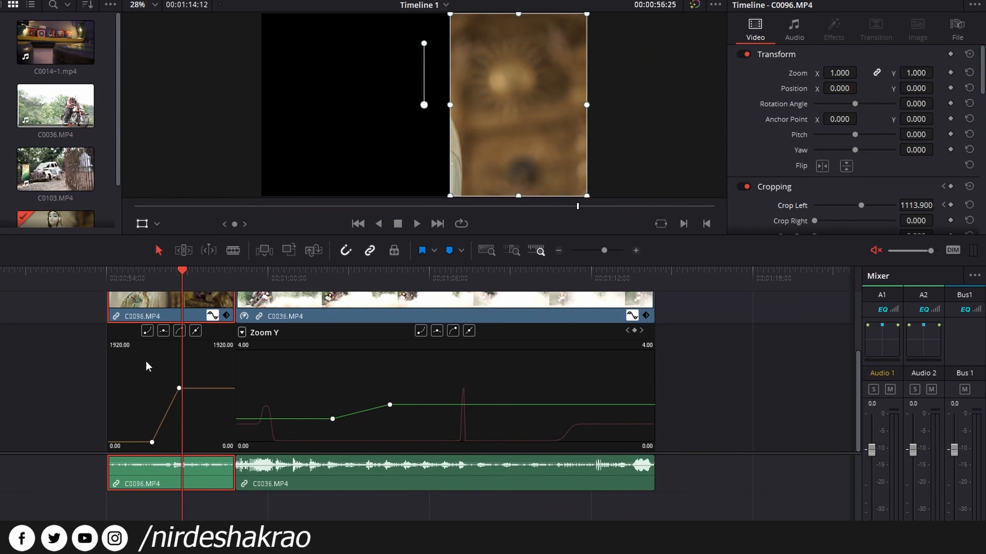
Look through the parameters that the curve editor of C0096.MP4 can display, keeping Crop Left selected
scroll(291, 340, "up", 3)
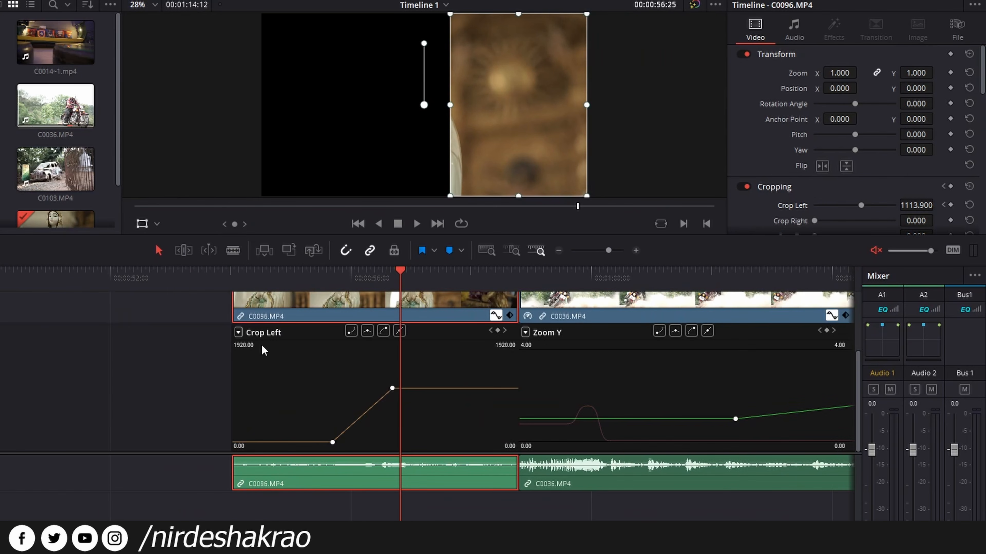
left_click(238, 333)
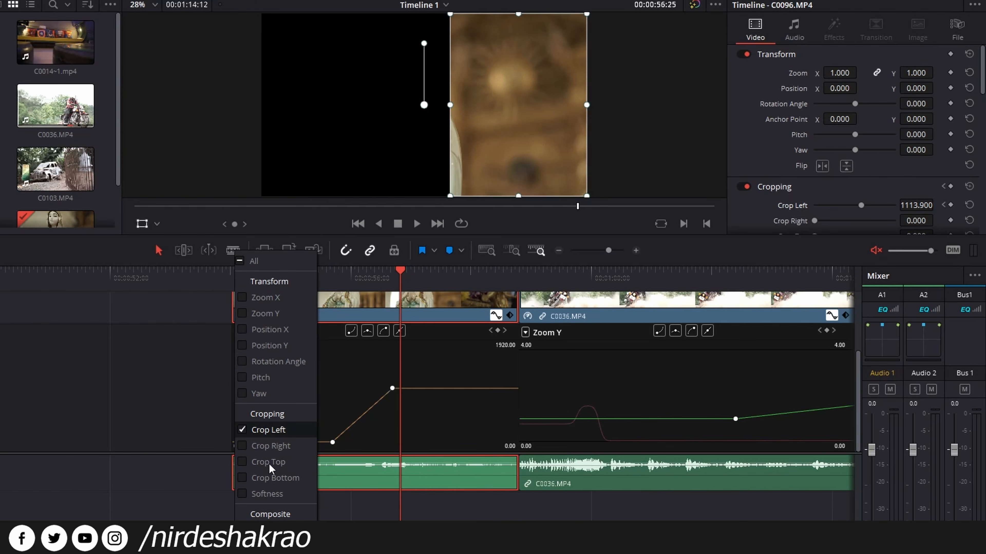
left_click(424, 425)
Ease both Crop Left keyframes of C0096.MP4 into a smooth curve and start playback of the clip
left_click(392, 389)
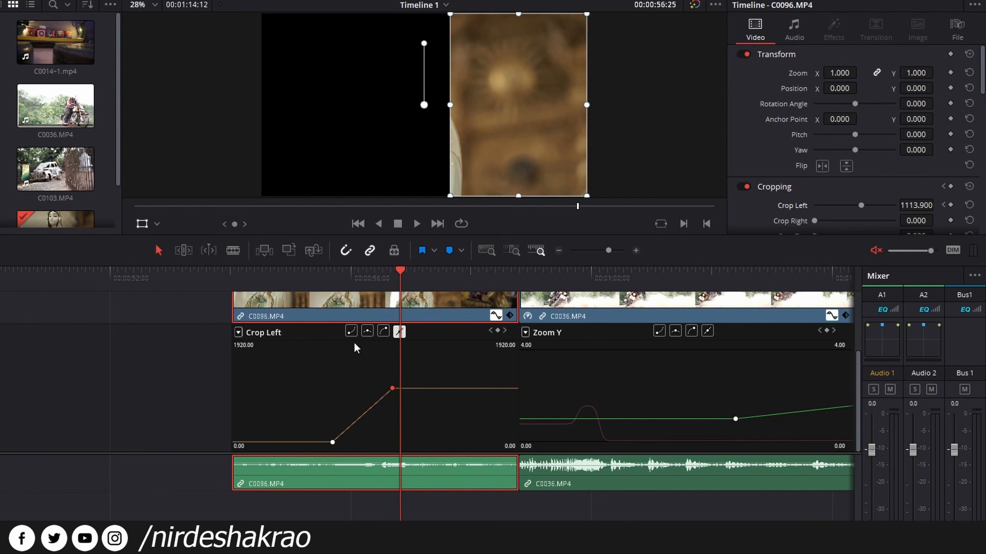
left_click(367, 331)
left_click(332, 442)
left_click(333, 287)
key("space")
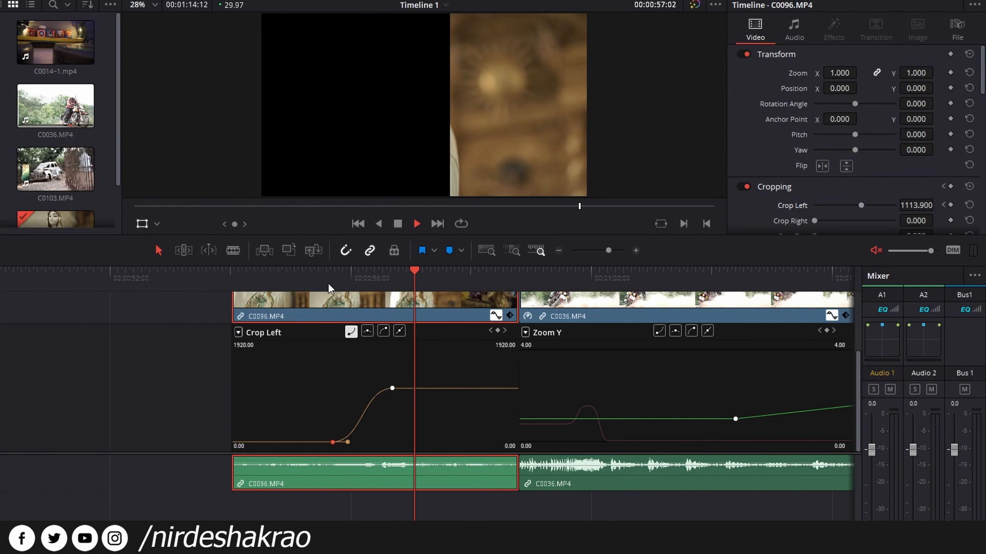
Play back the eased Crop Left animation on C0096.MP4 from before its first keyframe
left_click(314, 287)
key("space")
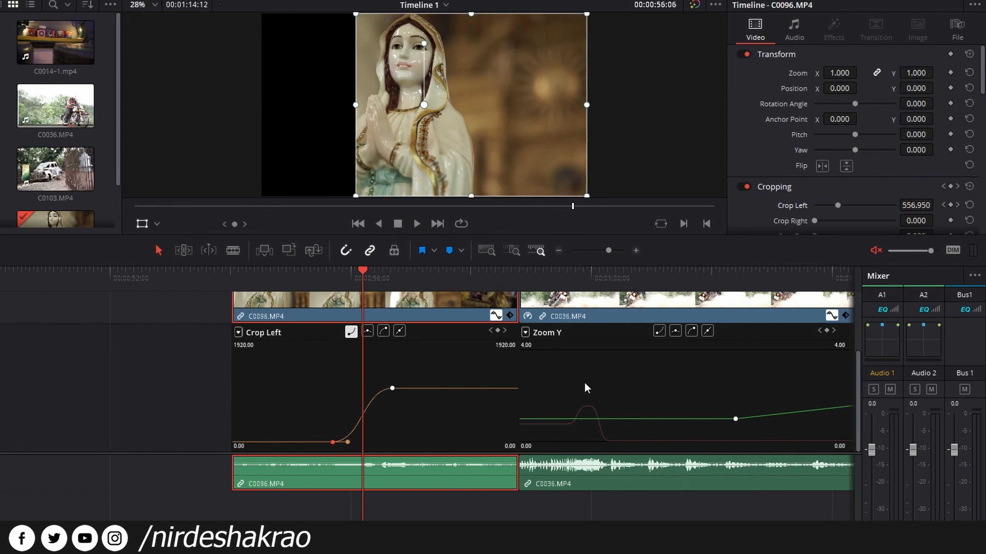
scroll(708, 365, "down", 2)
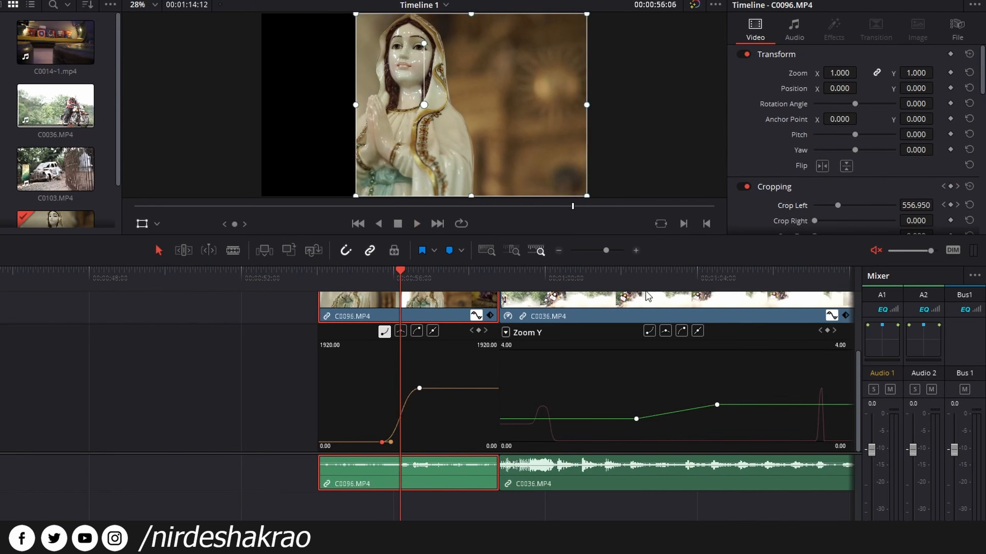
Move the second Zoom Y keyframe of C0036.MP4 to about half a second after the first, playing back the zoom to judge its timing
left_click(636, 288)
key("space")
key("space")
left_click_drag(716, 405, 663, 405)
left_click(633, 288)
key("space")
key("space")
left_click_drag(663, 405, 655, 404)
Ease both Zoom Y keyframes of C0036.MP4 into a smooth curve
left_click(681, 332)
left_click(637, 419)
left_click(649, 332)
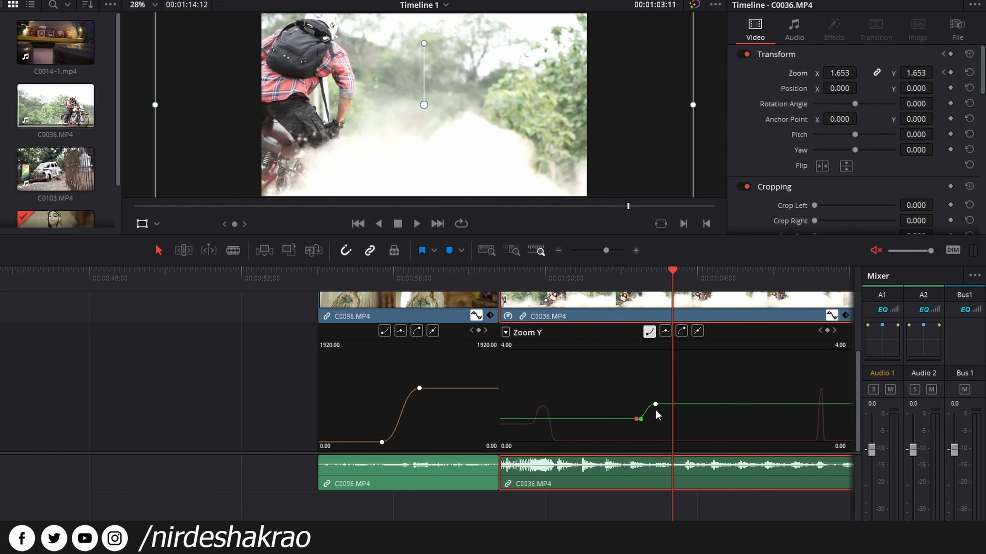
Play back the eased zoom on C0036.MP4, enlarging the viewer area for a bigger preview
left_click(624, 280)
key("space")
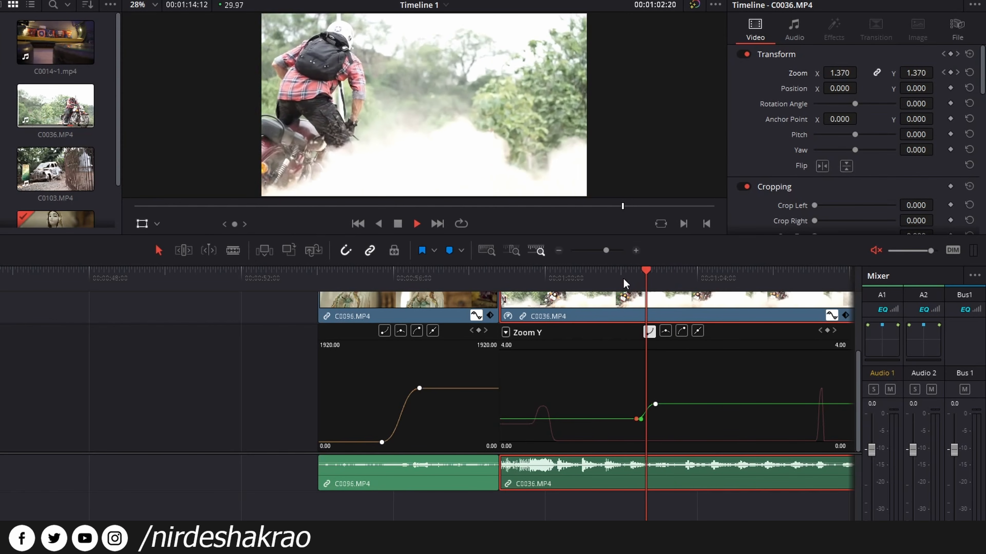
key("space")
left_click_drag(490, 260, 474, 373)
left_click(633, 390)
key("space")
left_click(623, 391)
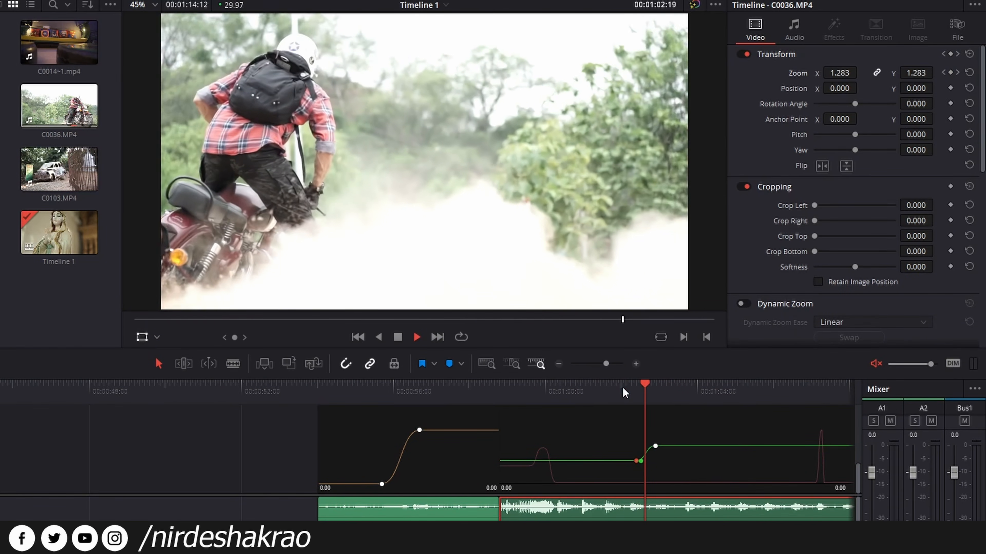
key("space")
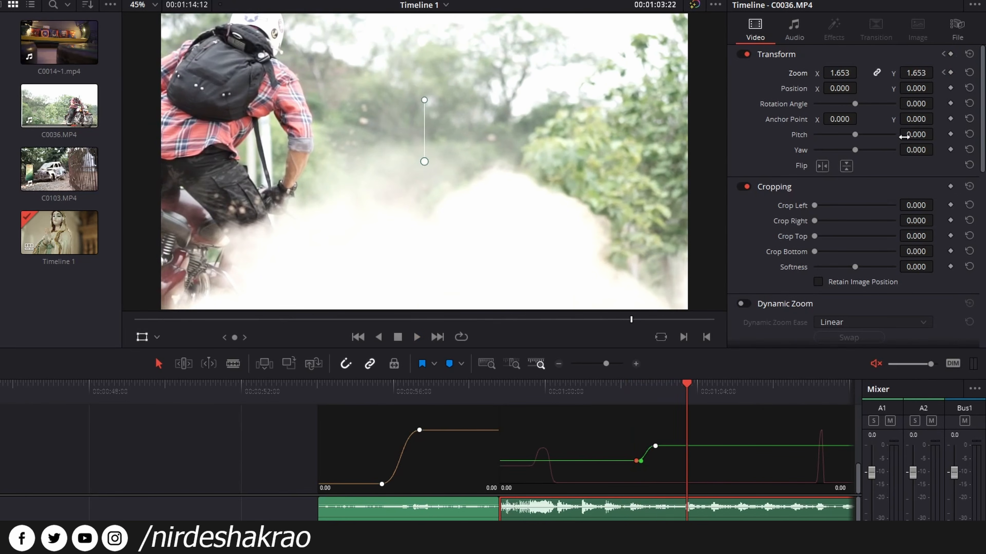
Show the Retime Curve of clip C0096.MP4 in its timeline curve editor
scroll(852, 197, "down", 2)
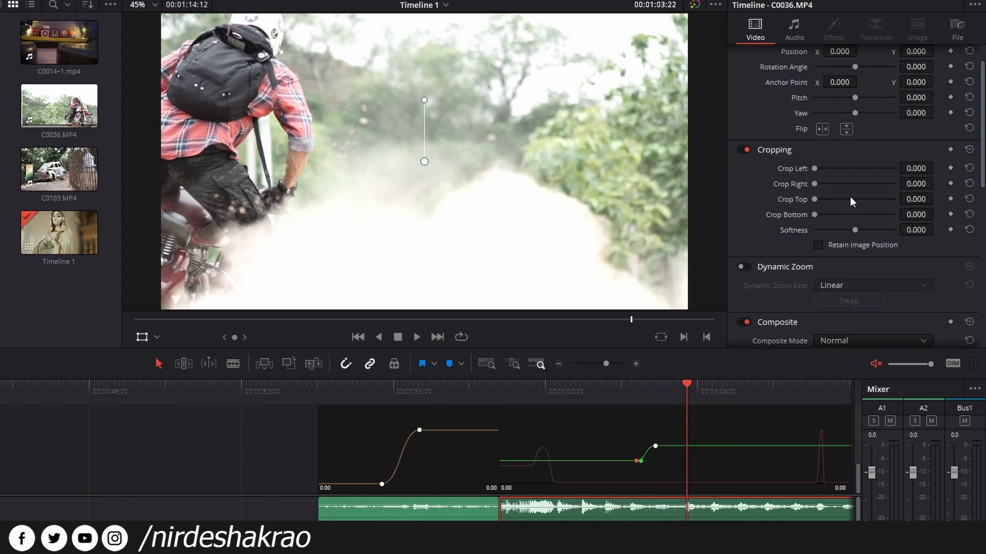
scroll(850, 200, "down", 6)
left_click(472, 461)
scroll(474, 458, "up", 2)
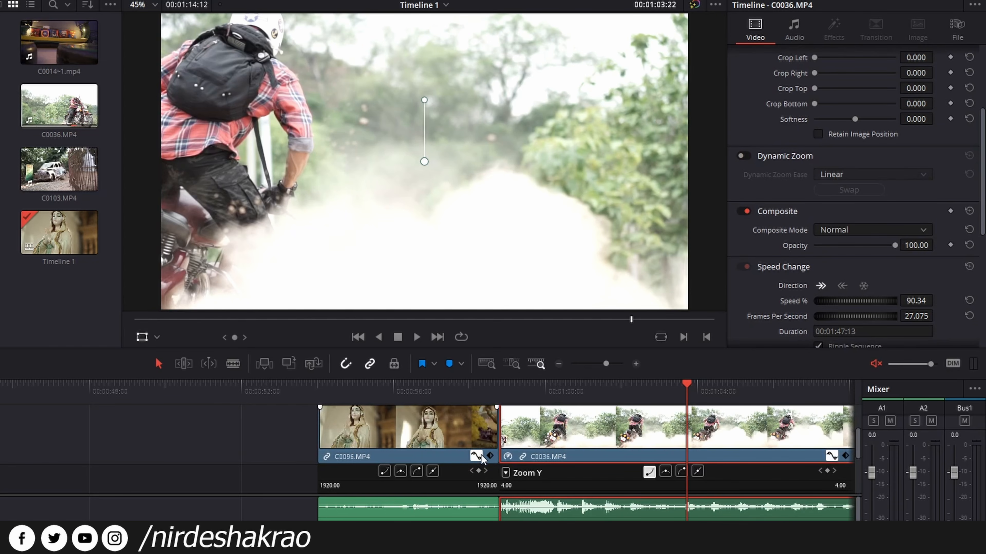
right_click(448, 431)
left_click(438, 433)
right_click(438, 433)
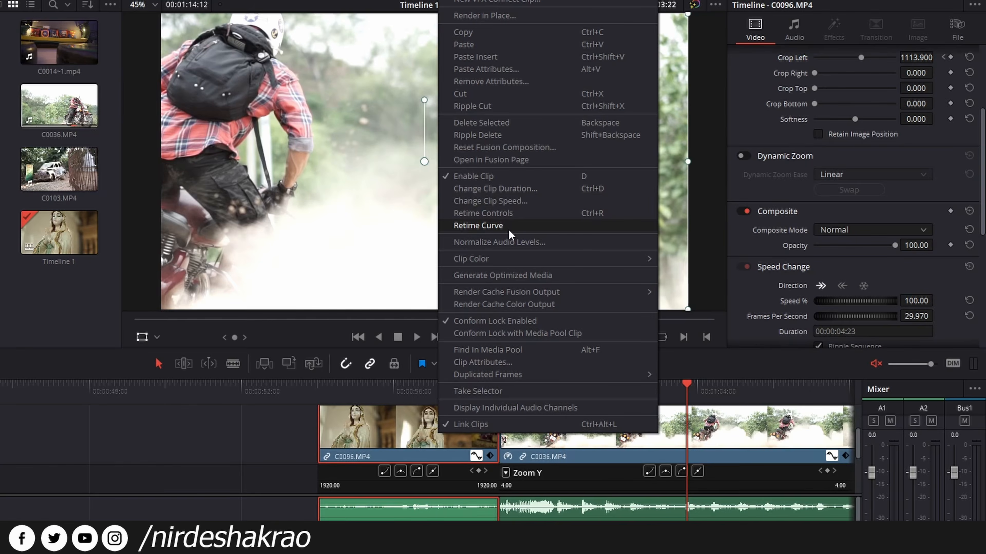
left_click(478, 225)
Switch the curve editor of C0096.MP4 from Retime Frame to Crop Left and examine both curves together
scroll(446, 433, "down", 2)
scroll(444, 432, "down", 1)
scroll(443, 432, "up", 2)
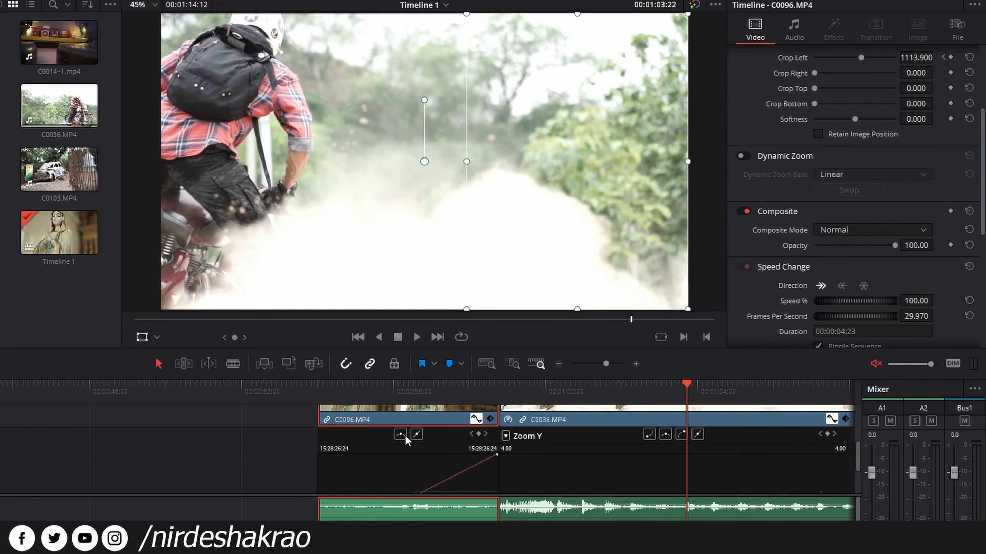
scroll(359, 450, "up", 2)
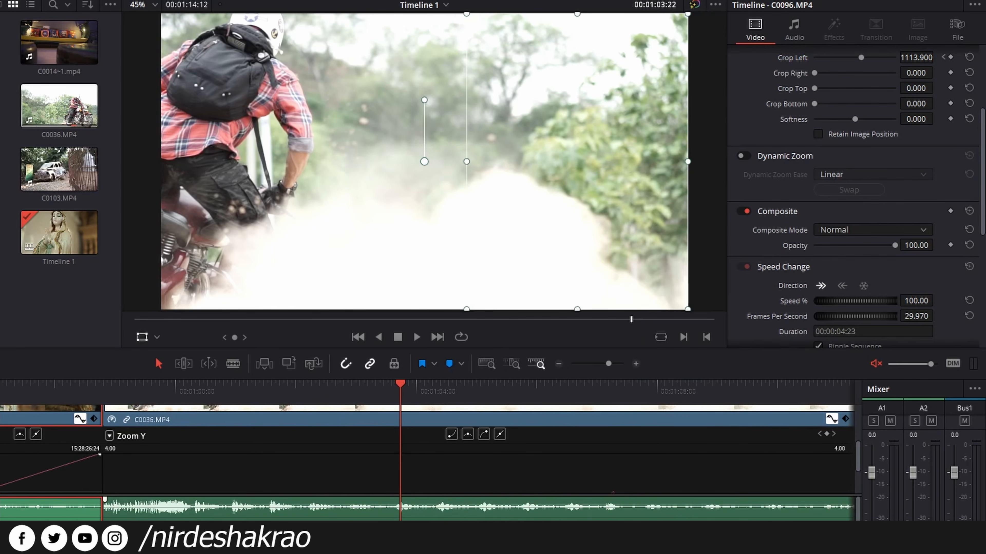
scroll(427, 450, "left", 10)
scroll(427, 451, "right", 1)
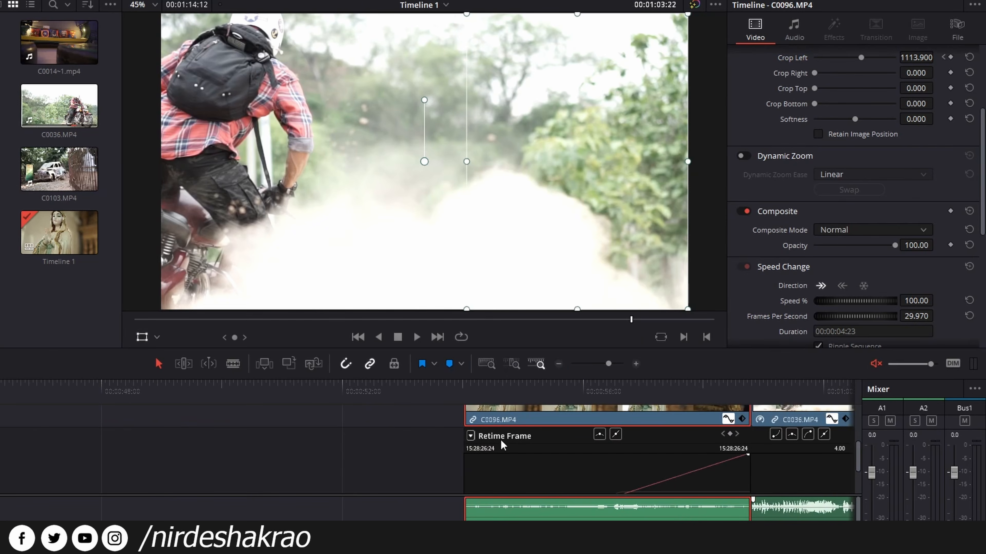
left_click(470, 436)
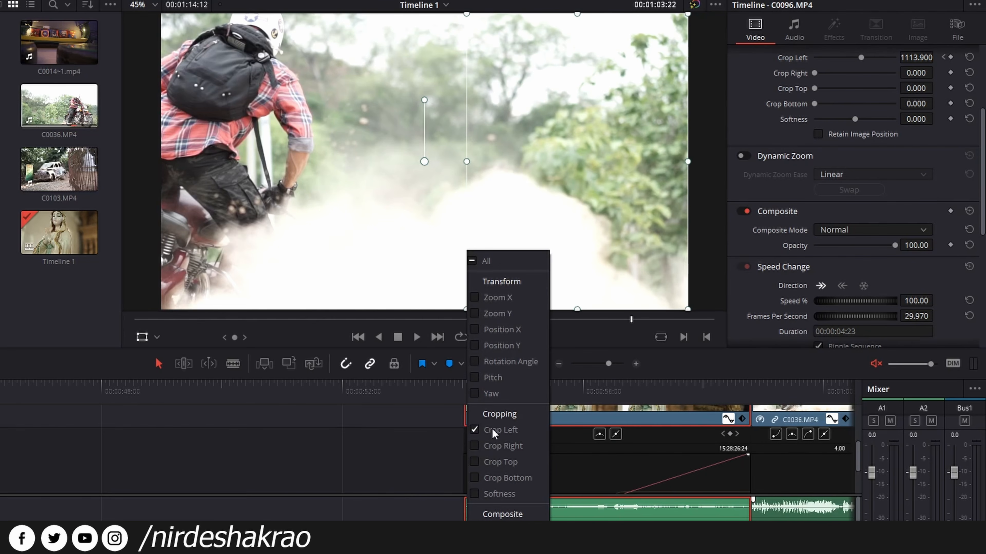
left_click(501, 430)
scroll(534, 467, "down", 3)
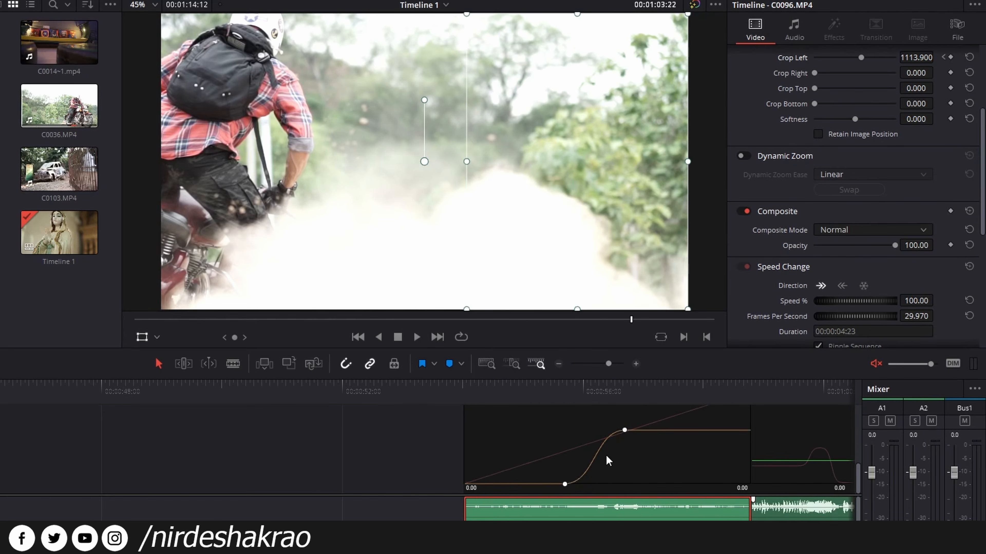
scroll(575, 468, "up", 3)
Make Position X the active curve in the curve editor of C0096.MP4
left_click(474, 450)
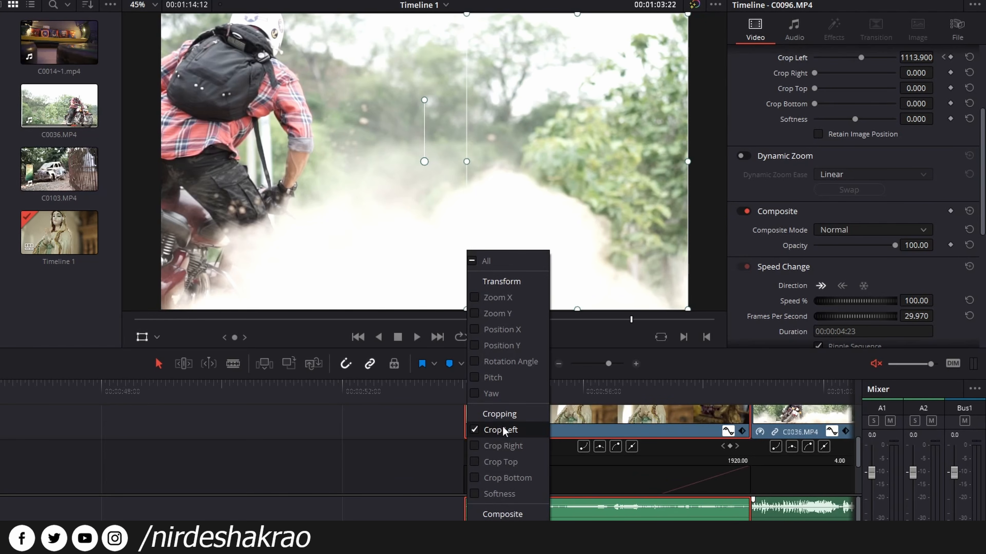
left_click(499, 332)
scroll(596, 463, "down", 3)
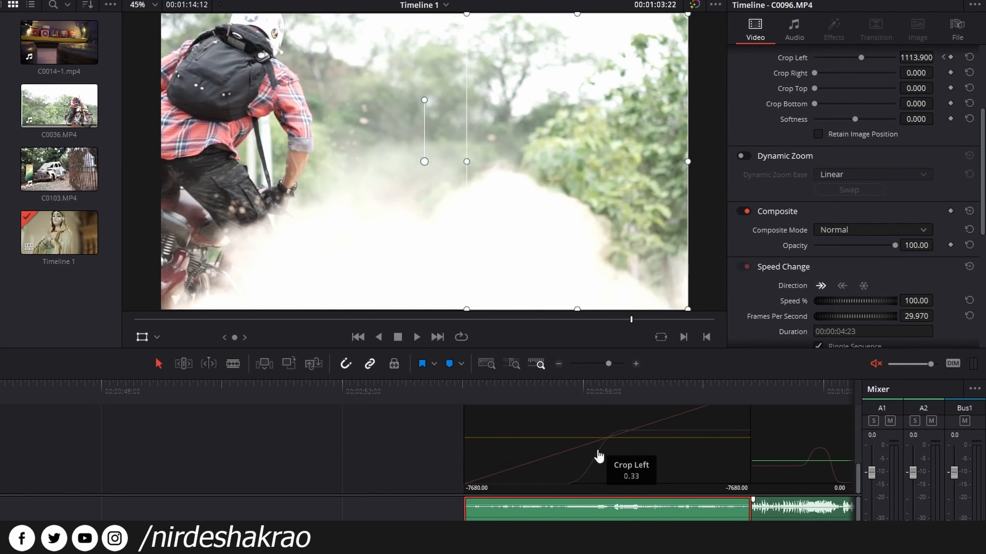
scroll(929, 161, "up", 4)
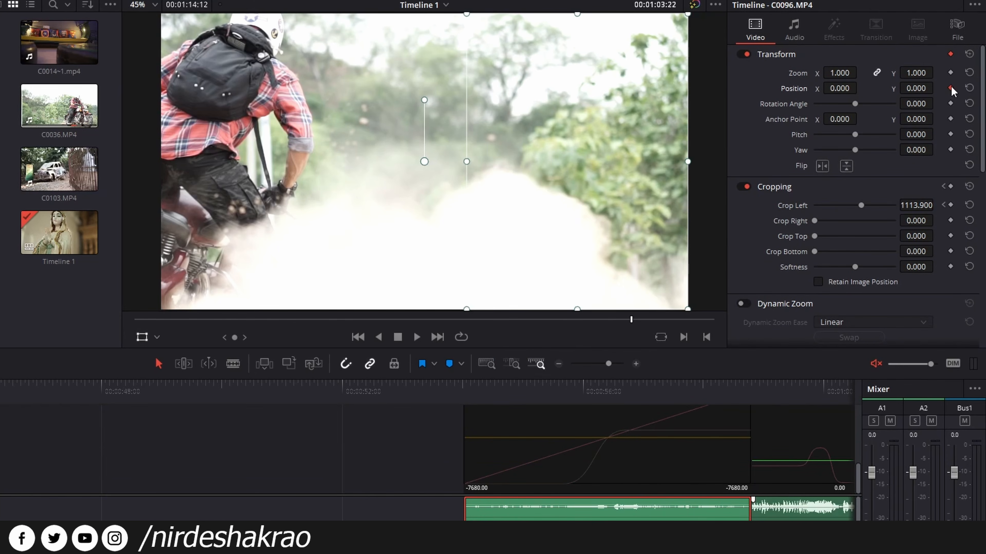
Keyframe the Position of C0096.MP4 at 00:00:55:14 with X 0 and at 00:00:56:00 with X -350
left_click(551, 384)
left_click(950, 88)
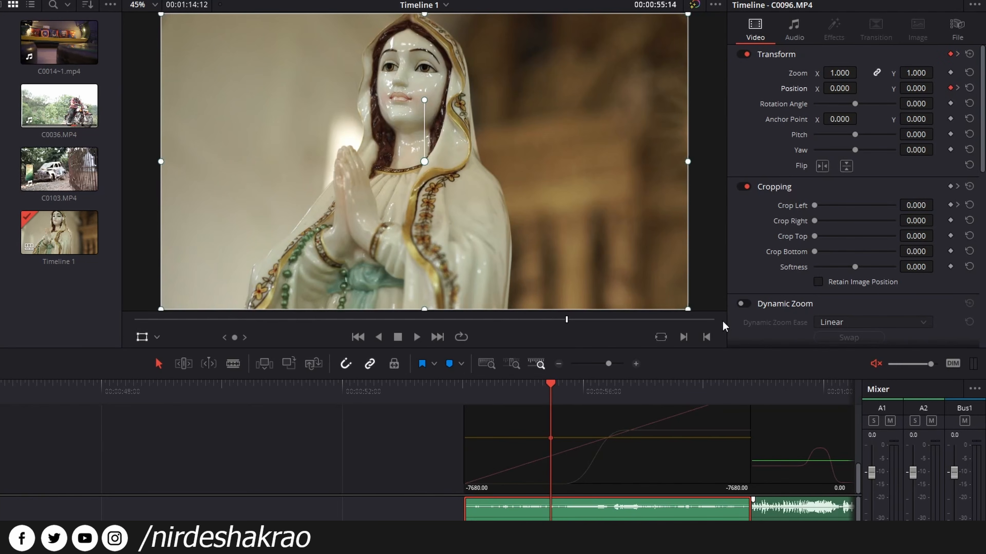
left_click(582, 385)
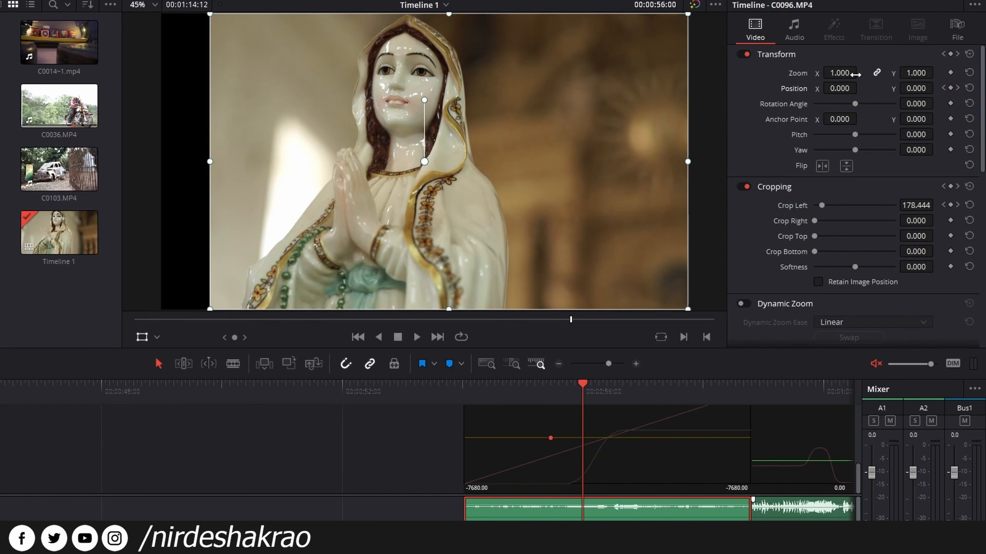
left_click_drag(839, 88, 704, 89)
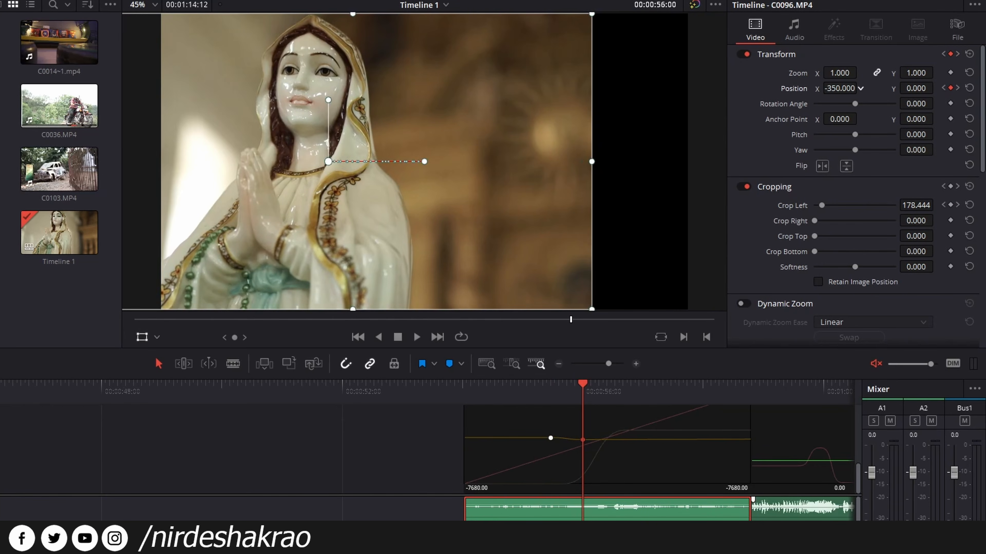
scroll(570, 439, "up", 2)
scroll(584, 470, "up", 3)
scroll(589, 468, "down", 3)
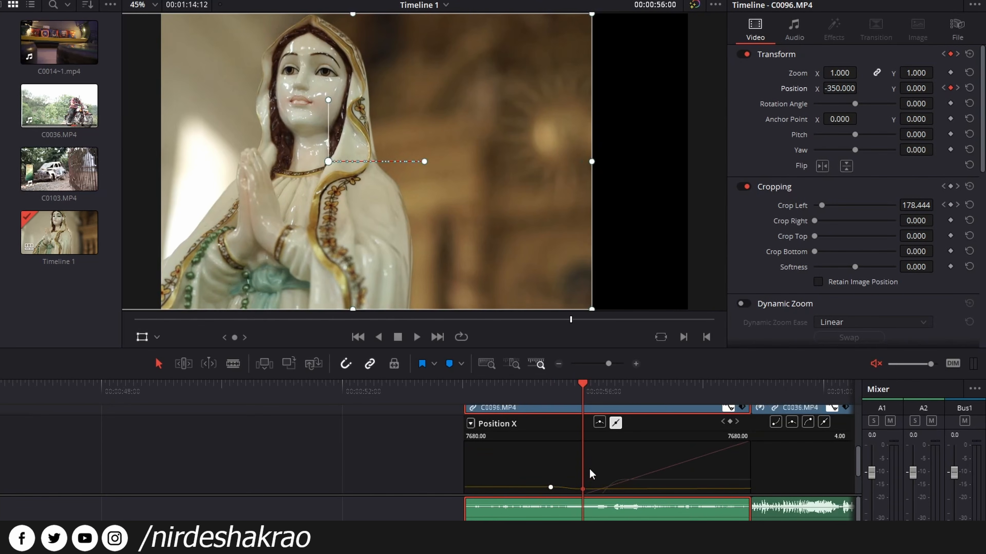
Set Position X of C0096.MP4 to -2101 at the 00:00:56:00 keyframe and play back the movement
left_click_drag(839, 88, 160, 88)
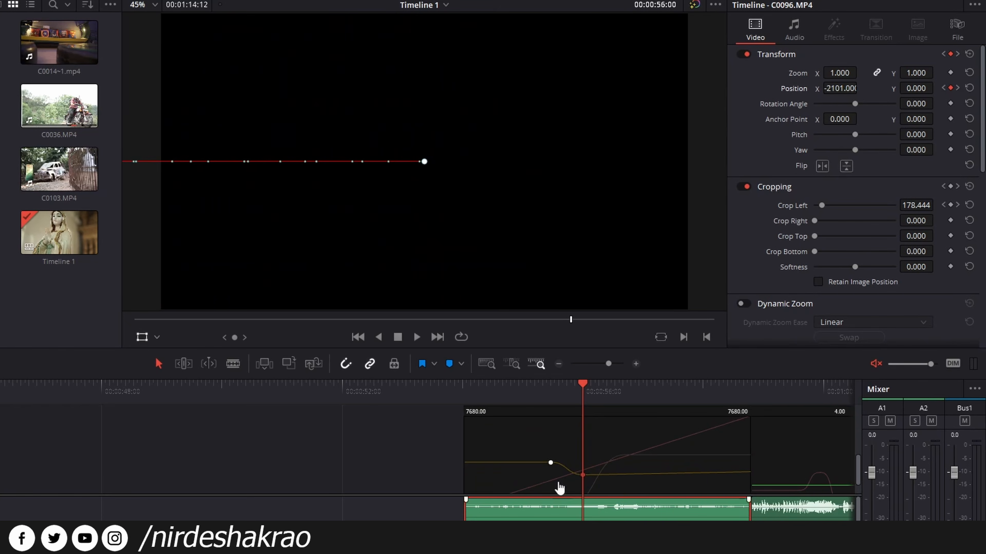
left_click(528, 396)
key("space")
key("space")
Look over the keyframe curves across both clips and hide the curve editors of C0096.MP4 and C0036.MP4
scroll(650, 455, "down", 3)
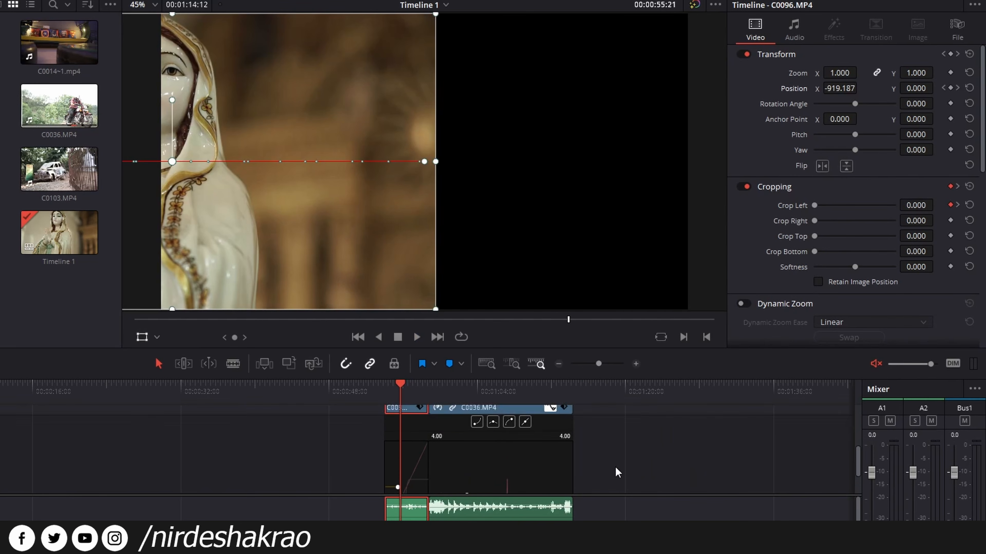
scroll(504, 468, "up", 3)
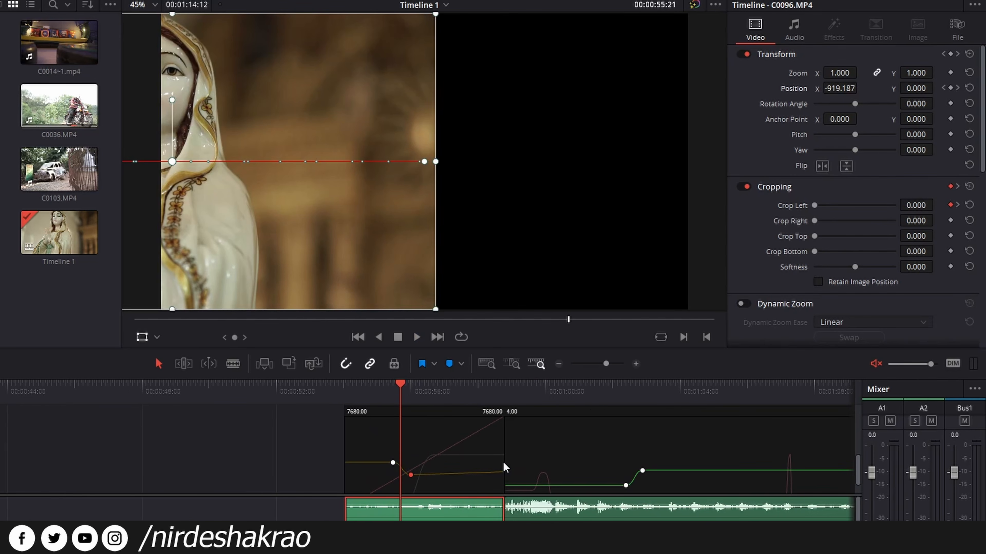
scroll(448, 494, "right", 5)
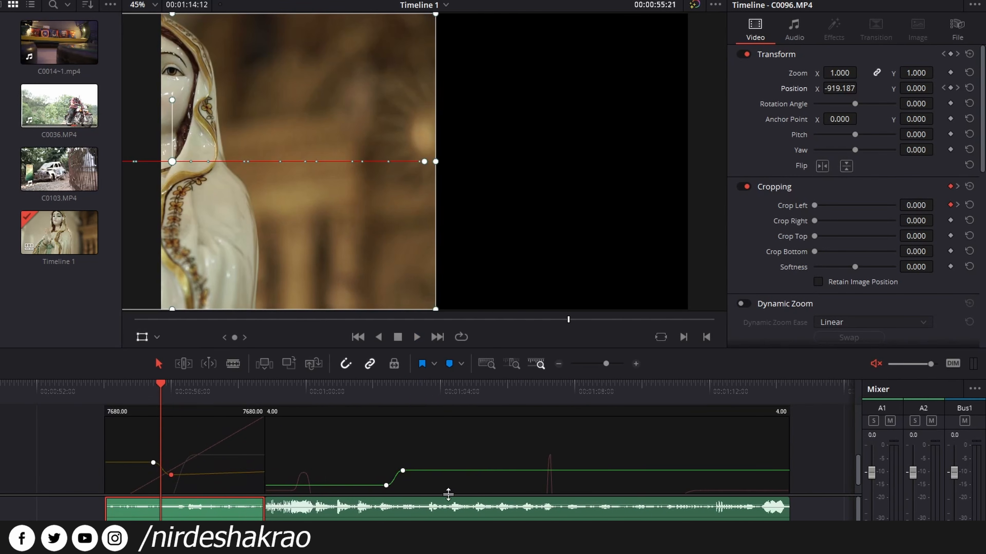
scroll(452, 477, "down", 2)
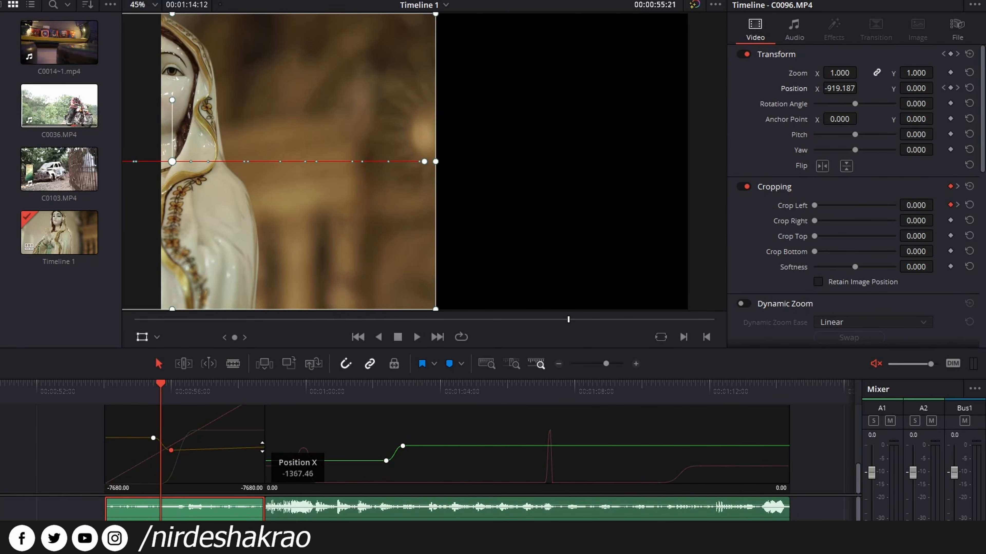
scroll(263, 446, "up", 8)
scroll(263, 446, "down", 4)
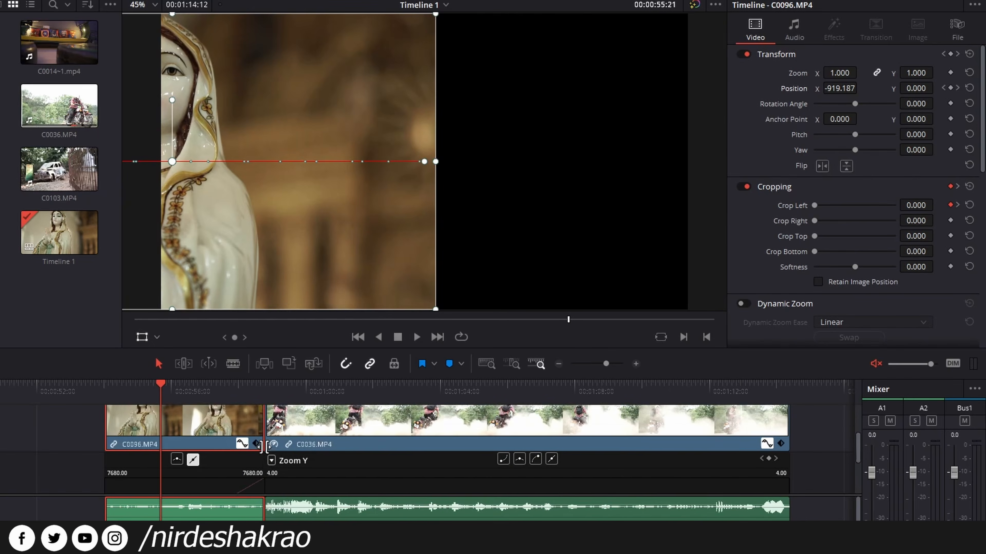
scroll(263, 446, "up", 4)
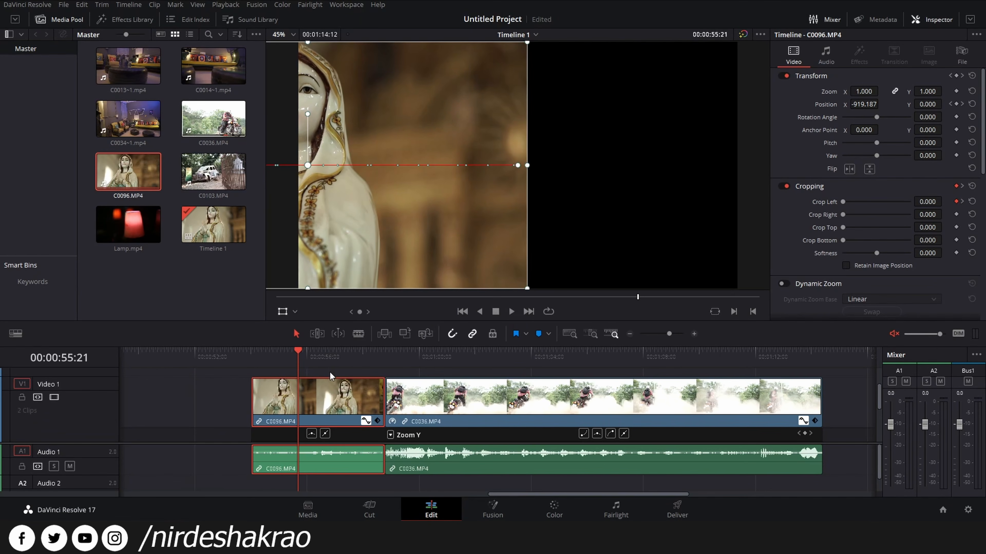
key("shift+Right")
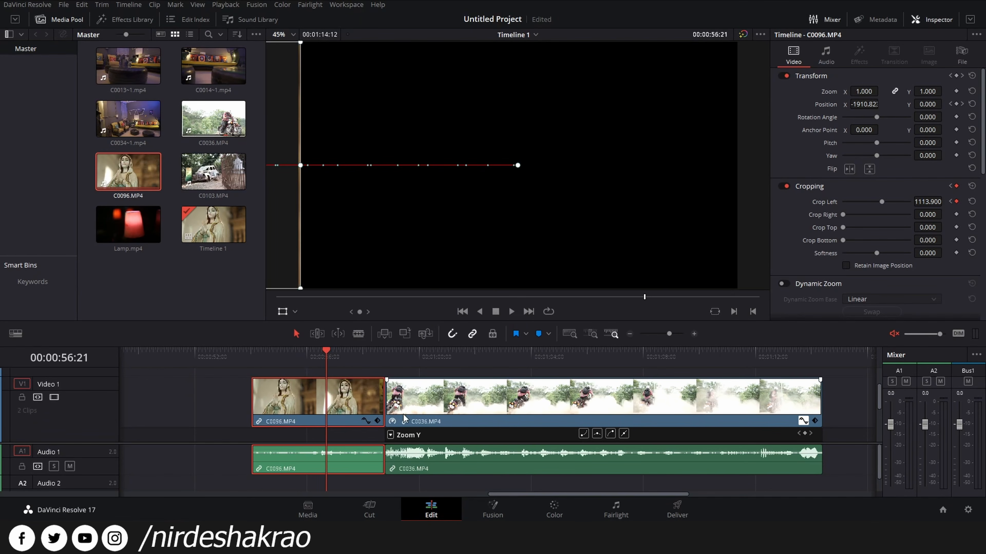
scroll(403, 419, "down", 1)
left_click(803, 401)
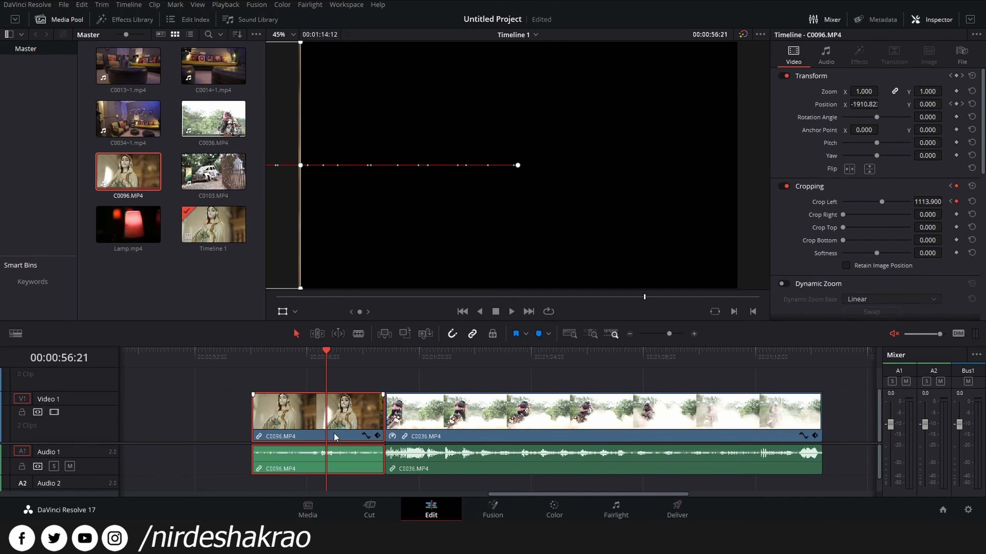
Select C0036.MP4, move the playhead to 00:01:04:19 and look at the clip's audio parameters before returning to the video parameters
left_click(527, 424)
left_click_drag(527, 359, 548, 363)
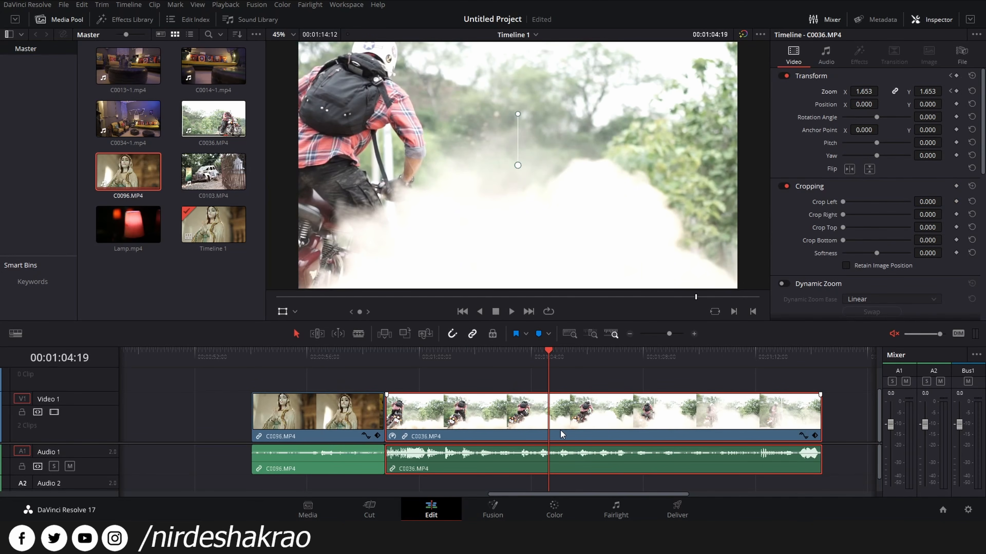
left_click(802, 436)
left_click(804, 412)
left_click(826, 56)
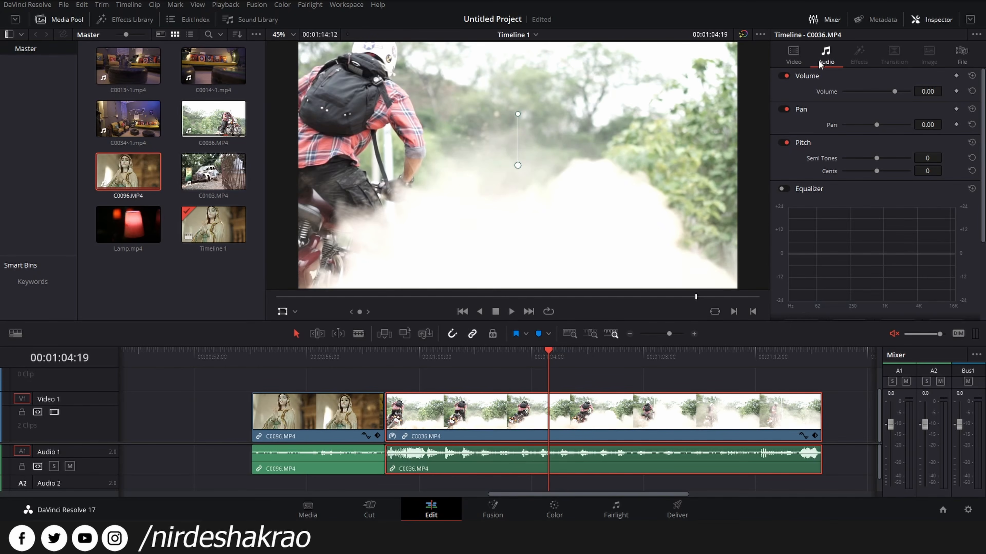
left_click(799, 56)
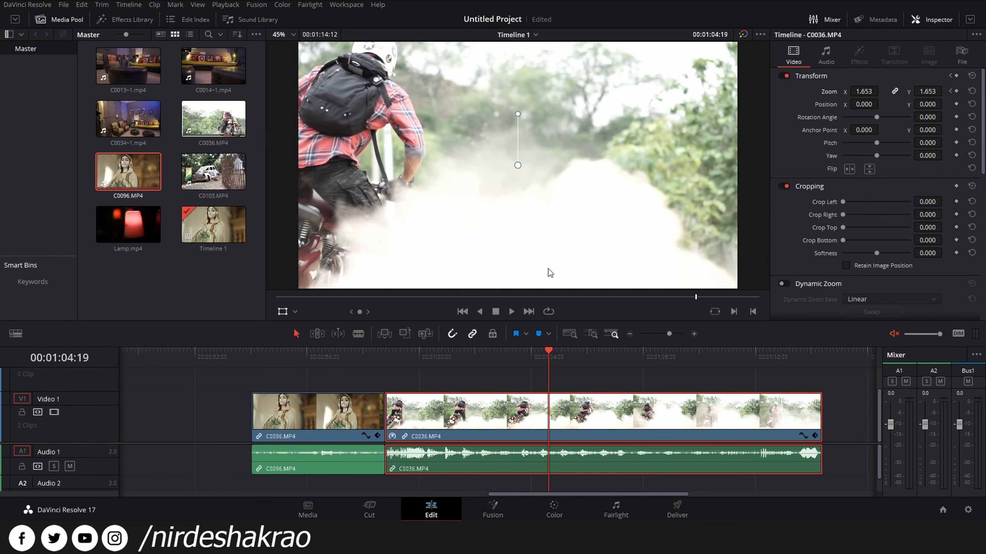
Move the playhead back into C0096.MP4 to about 00:00:58:06 and select that clip
left_click(349, 356)
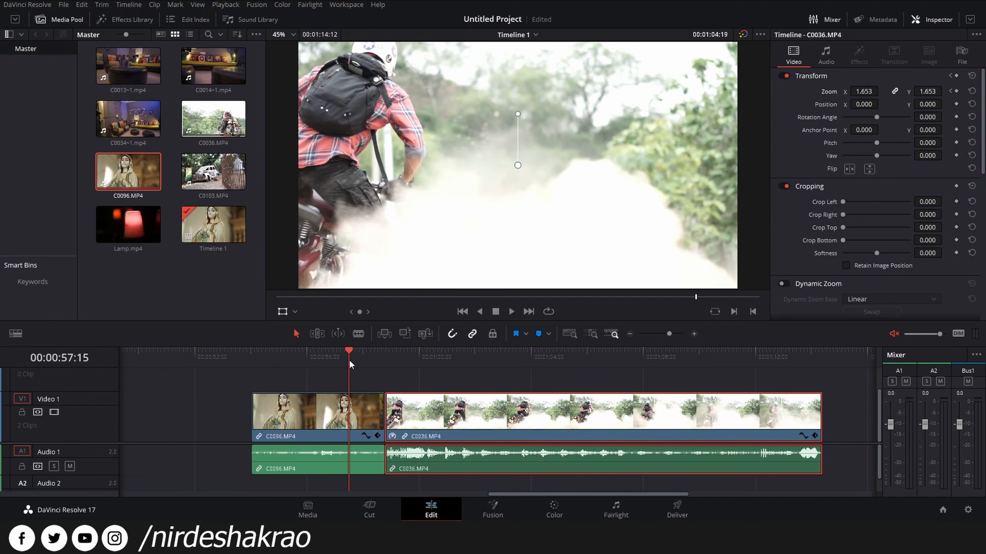
left_click(361, 408)
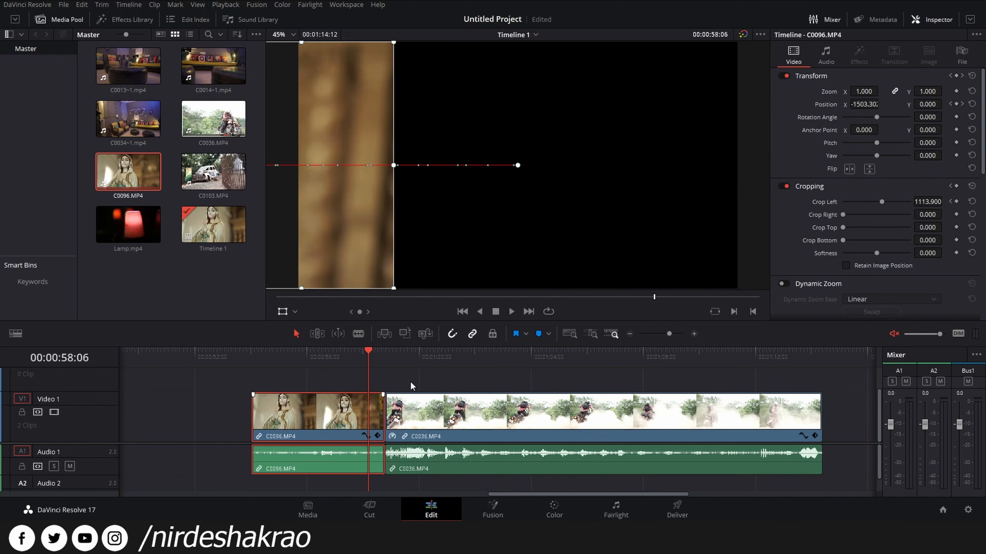
Reset all Transform and Cropping parameters of C0096.MP4 and play back the clip without its keyframed movement
left_click(972, 76)
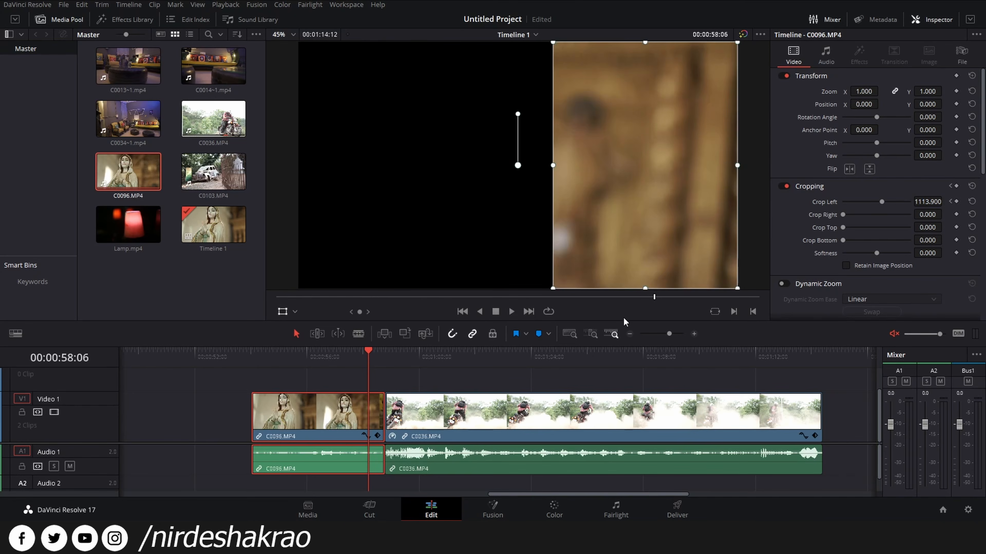
left_click(971, 186)
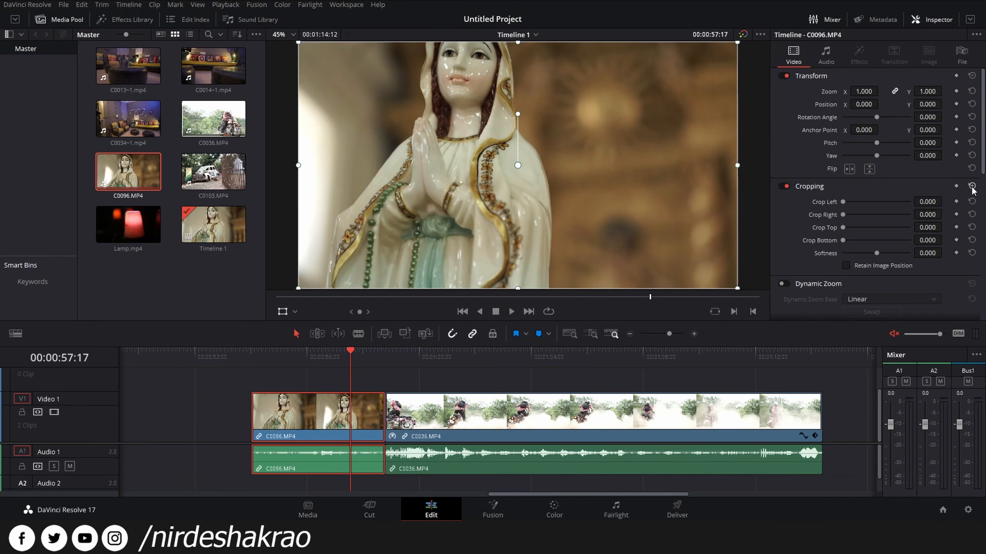
left_click(488, 410)
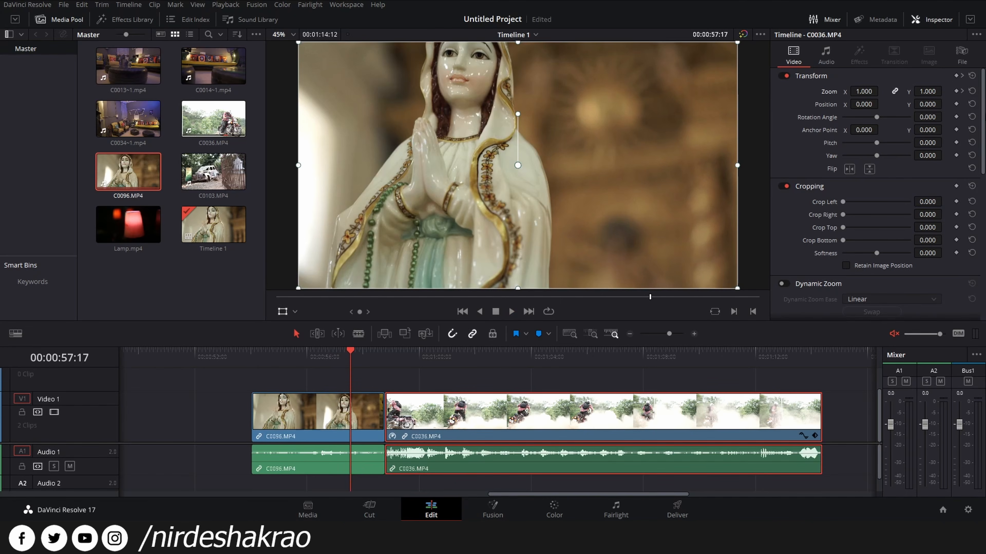
left_click(324, 359)
key("space")
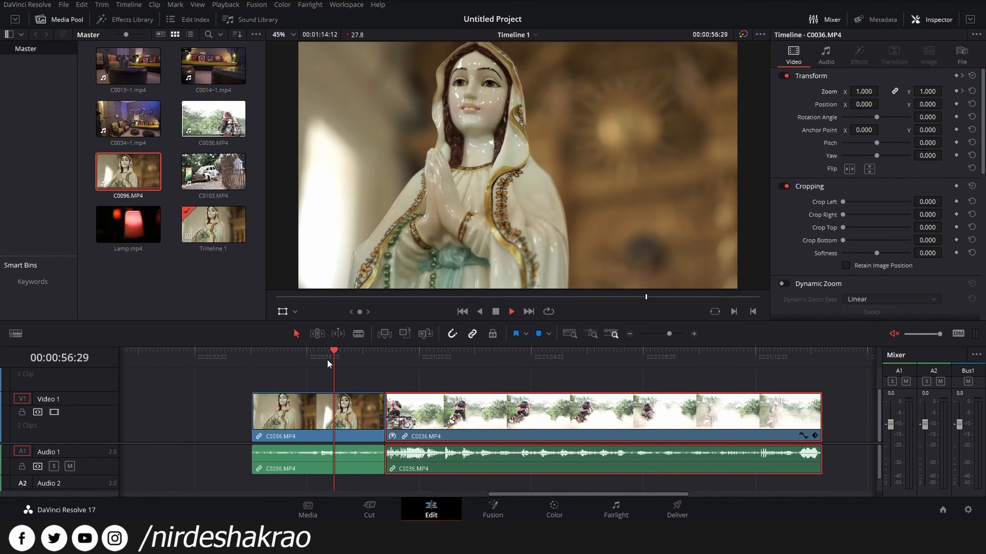
key("space")
Trim the end of C0096.MP4, butt the shortened clip against C0036.MP4 and play back the cut between them
left_click_drag(382, 416, 361, 421)
left_click(346, 359)
key("space")
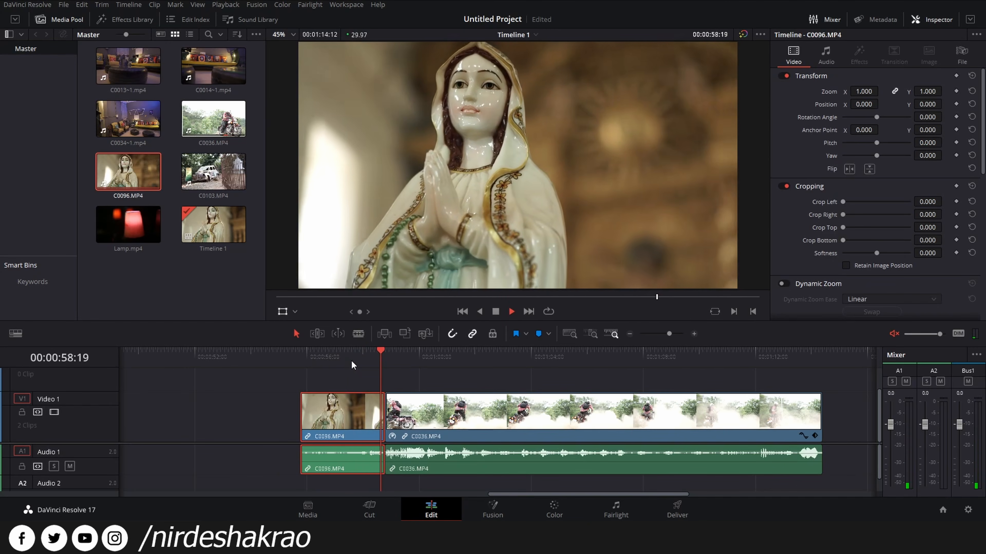
left_click(369, 358)
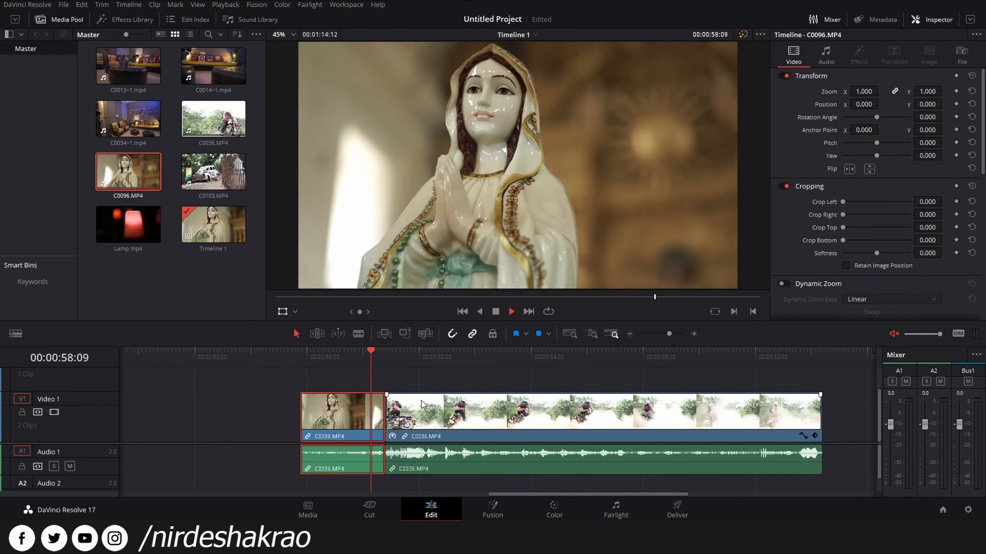
key("space")
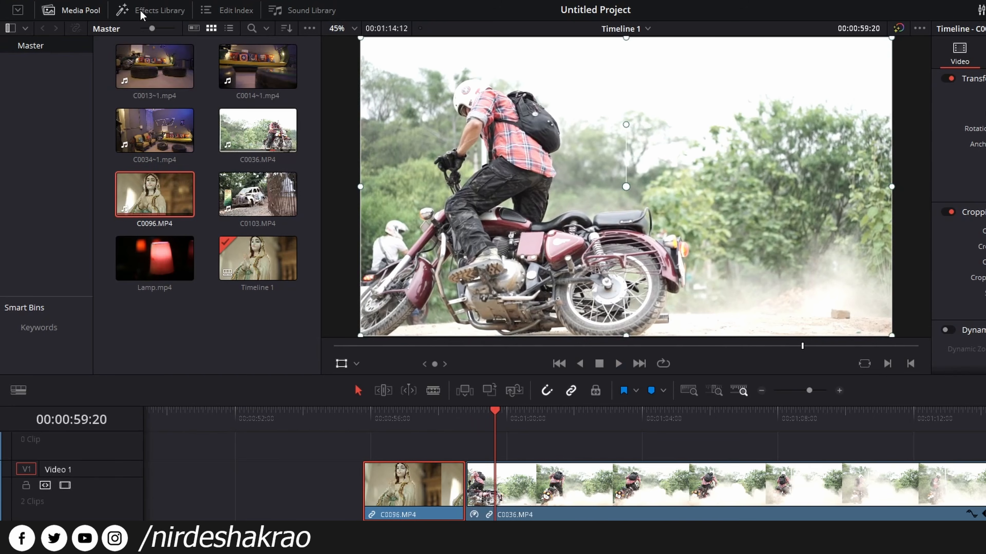
Open the Effects Library, look through its audio transitions, titles and effects, and return to the video transitions
left_click(149, 11)
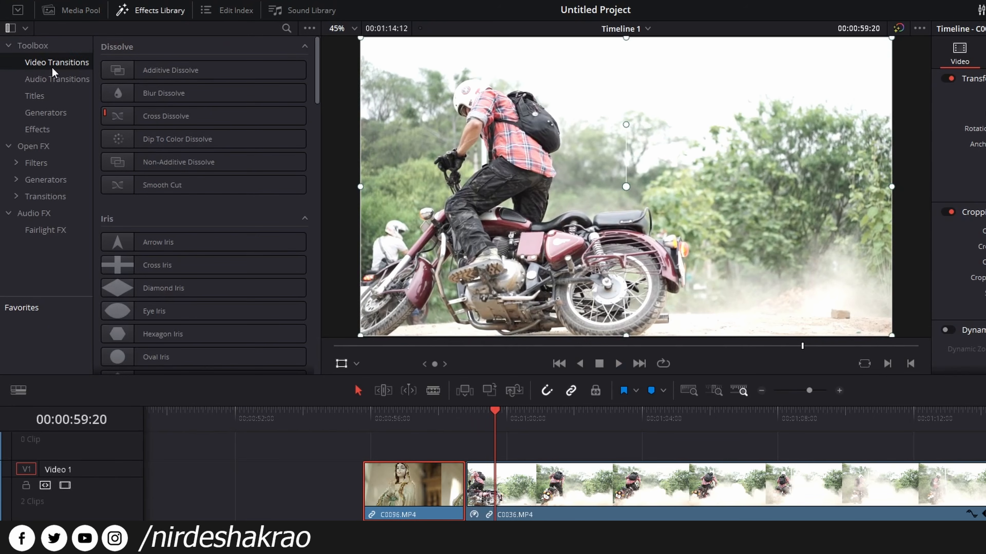
left_click(50, 79)
left_click(43, 96)
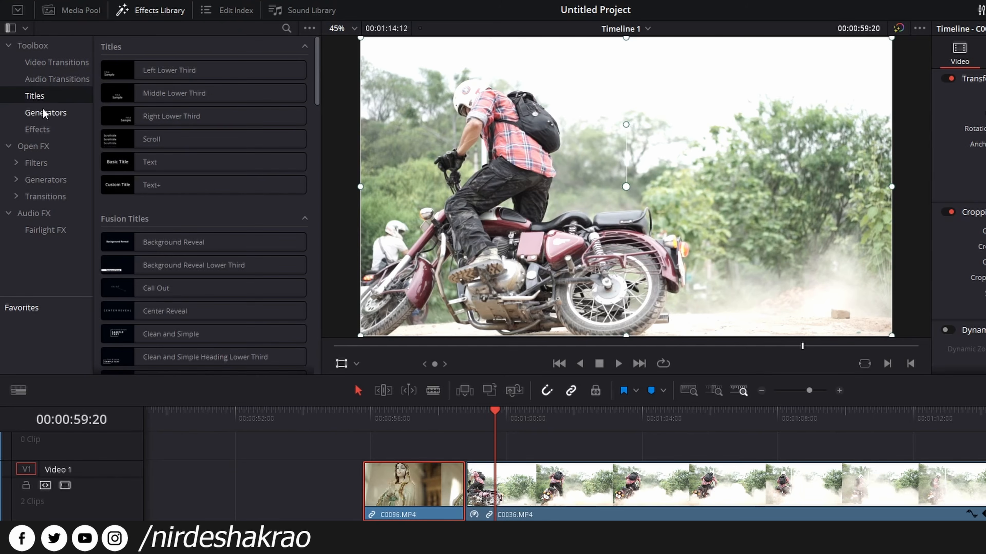
left_click(39, 130)
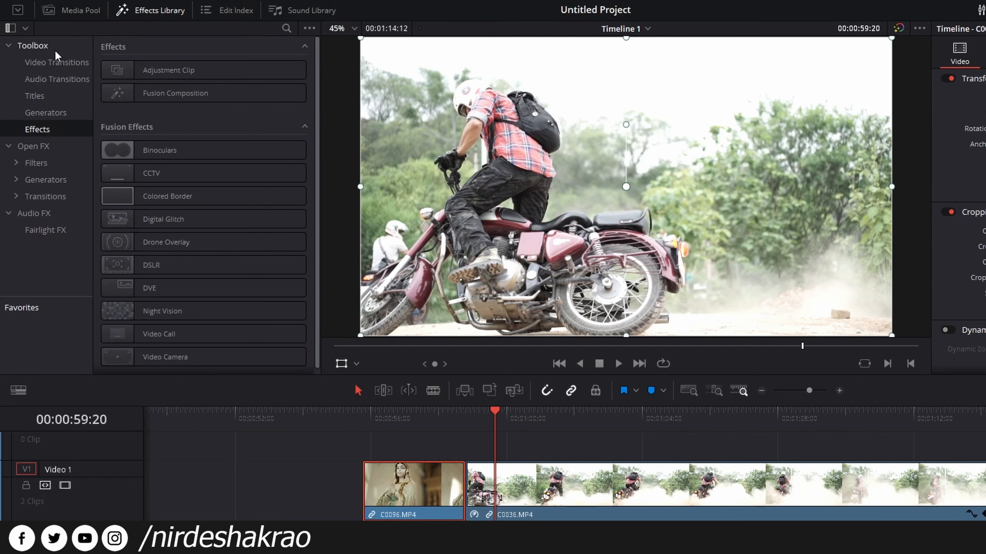
left_click(52, 63)
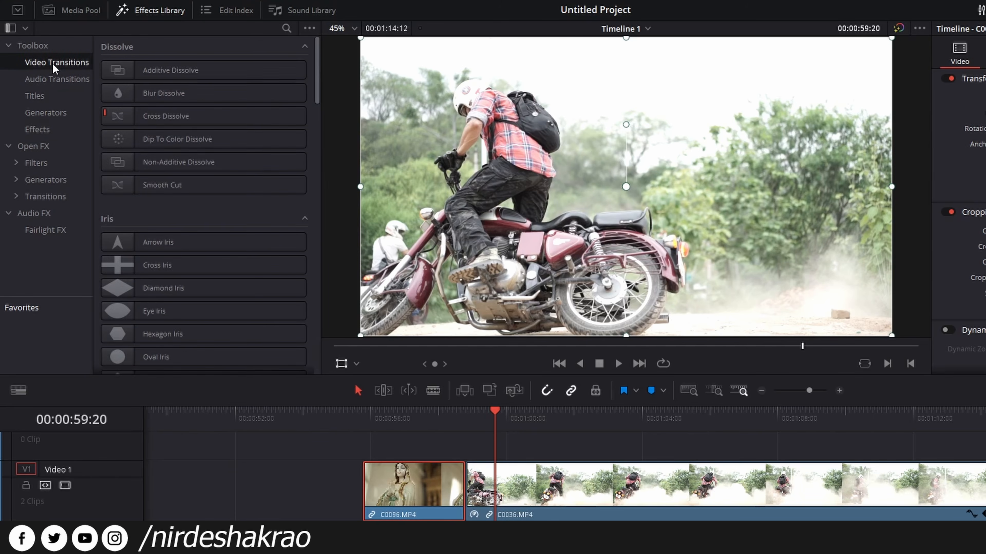
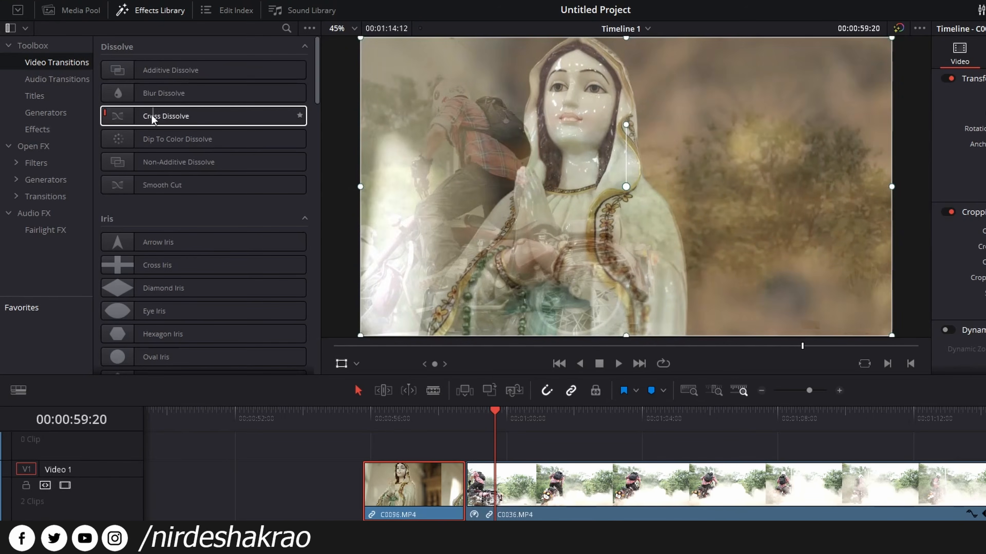
Add a Cross Dissolve at the cut between C0096.MP4 and C0036.MP4 and play back the transition
left_click_drag(194, 120, 458, 502)
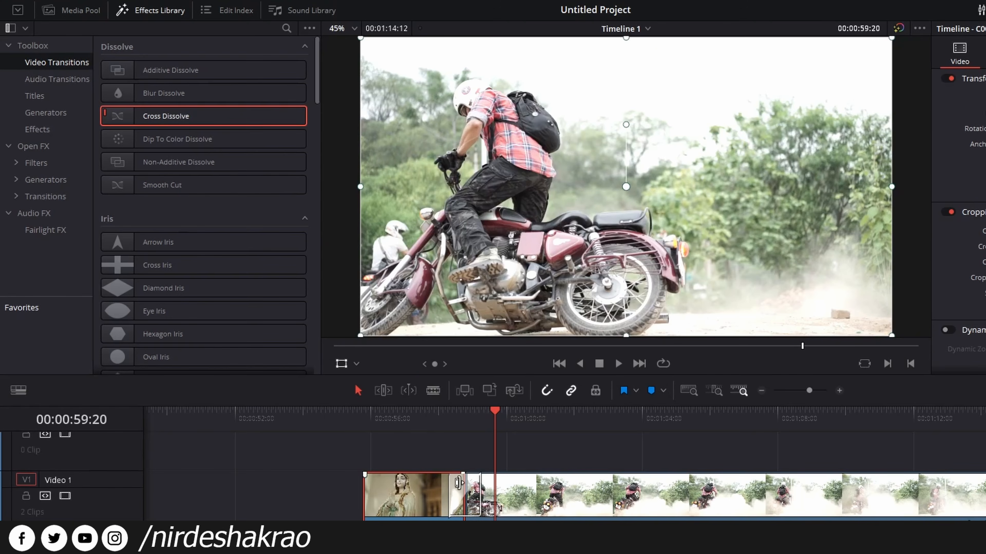
left_click(448, 418)
key("space")
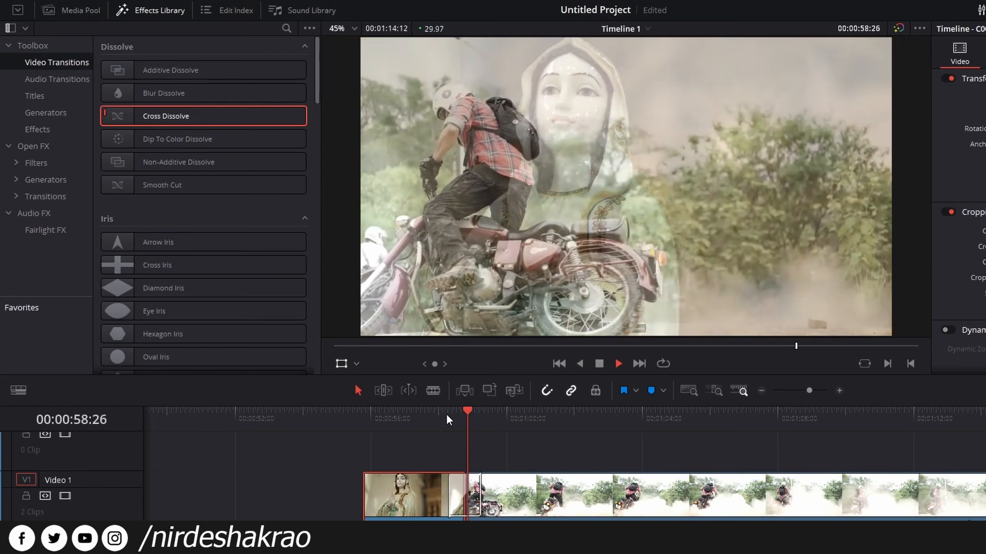
left_click(422, 415)
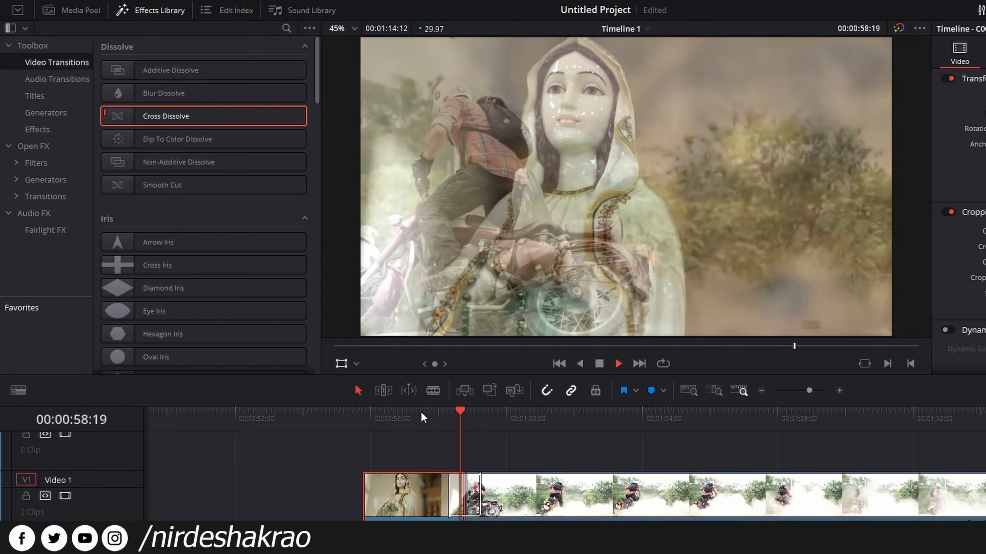
key("space")
key("w")
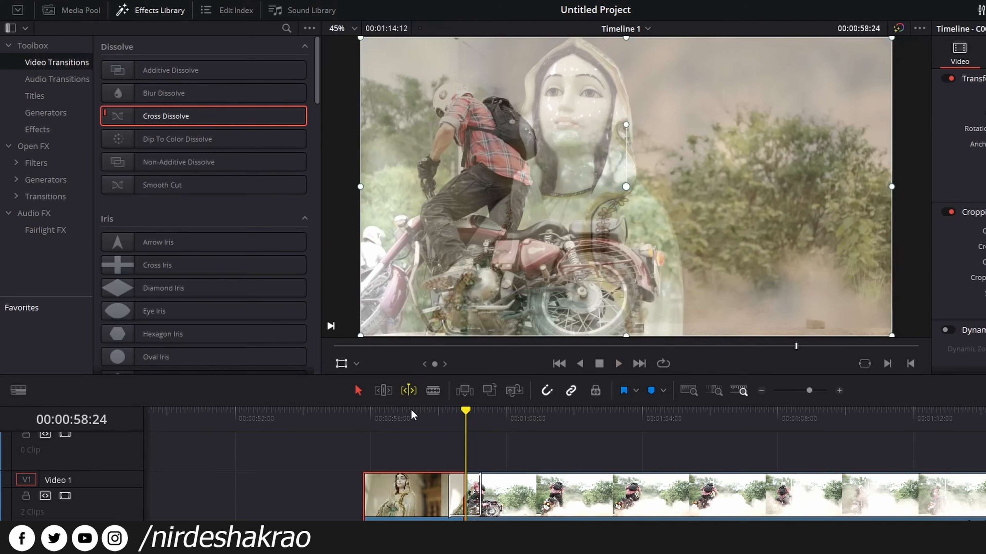
left_click(412, 393)
Stabilize C0096.MP4 with the playhead at 00:00:57:01 and play back through the transition into C0036.MP4
left_click(405, 418)
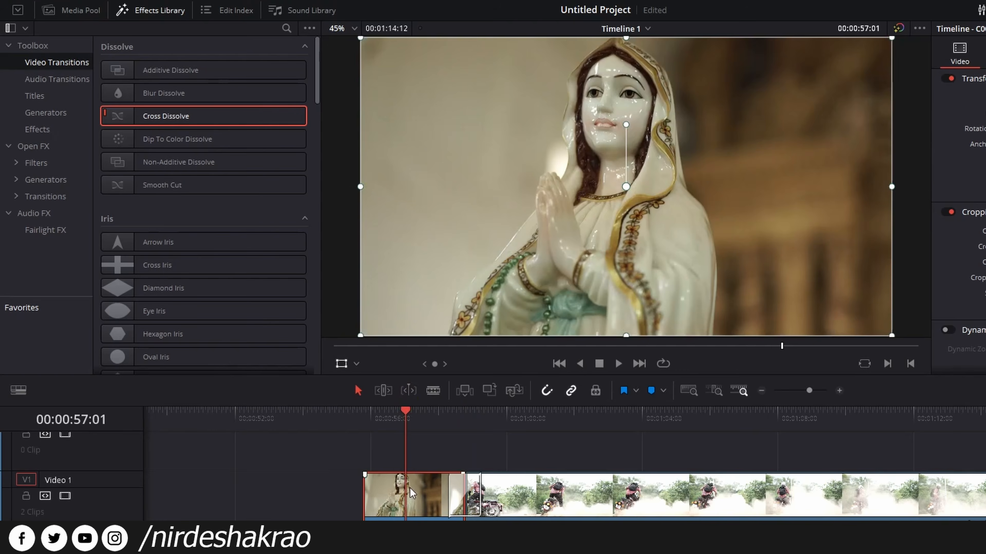
scroll(861, 265, "down", 2)
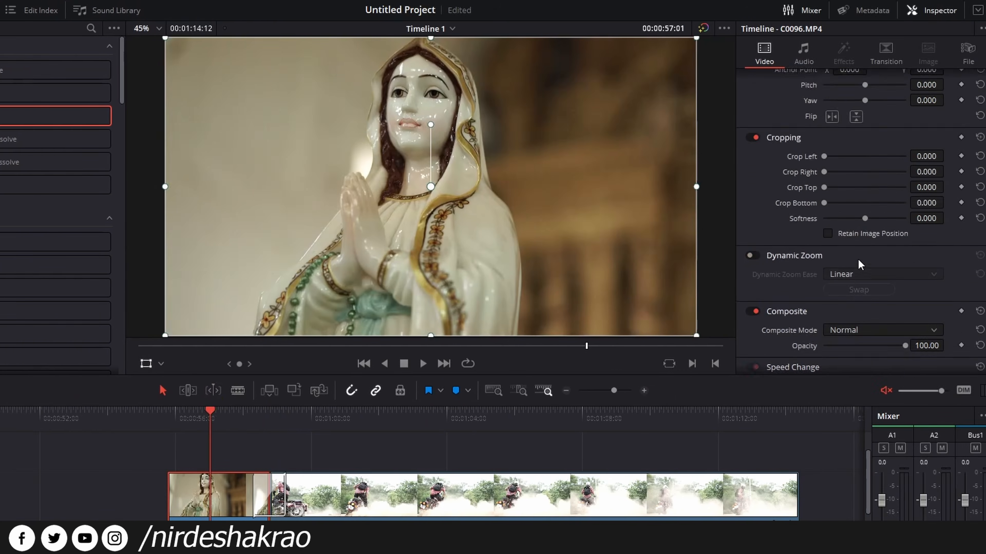
scroll(859, 265, "down", 4)
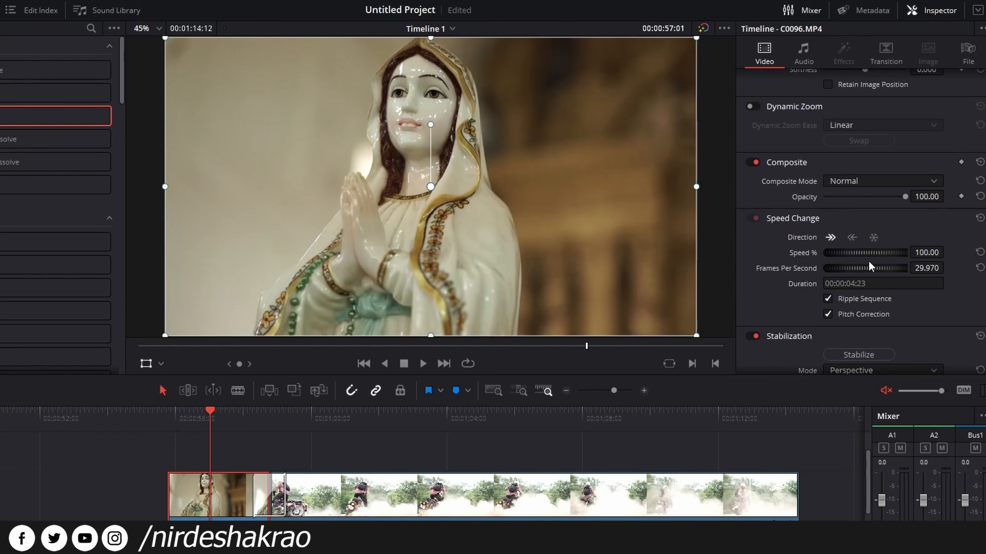
left_click(861, 355)
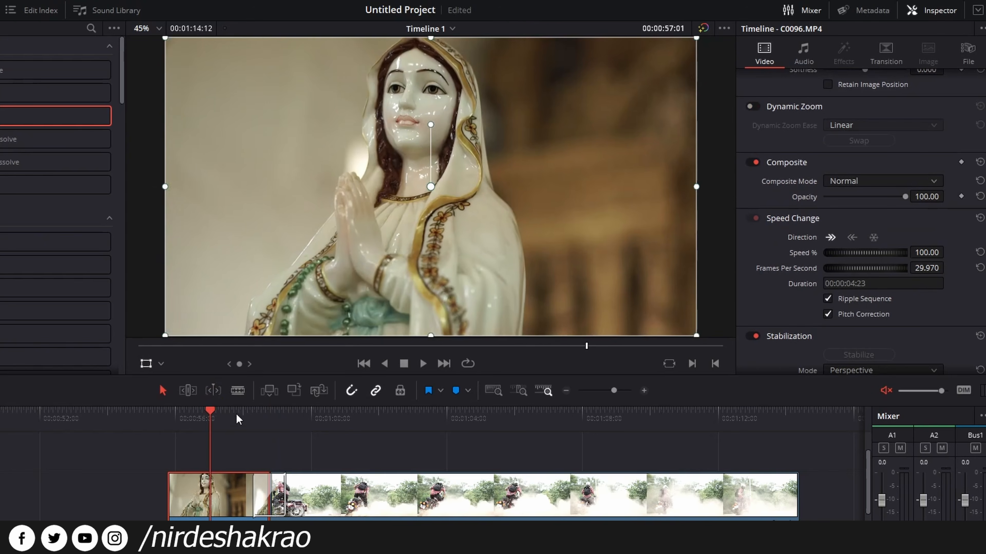
key("space")
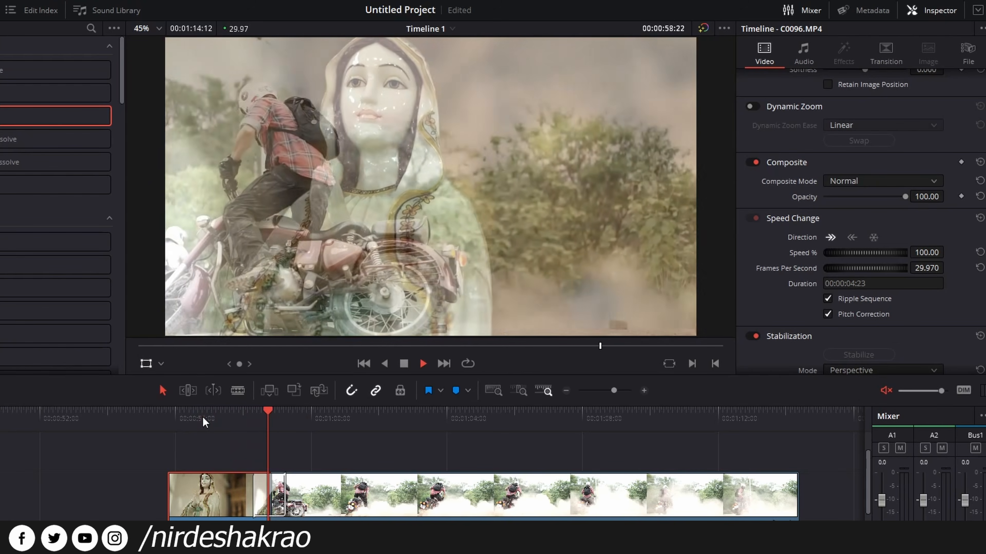
key("space")
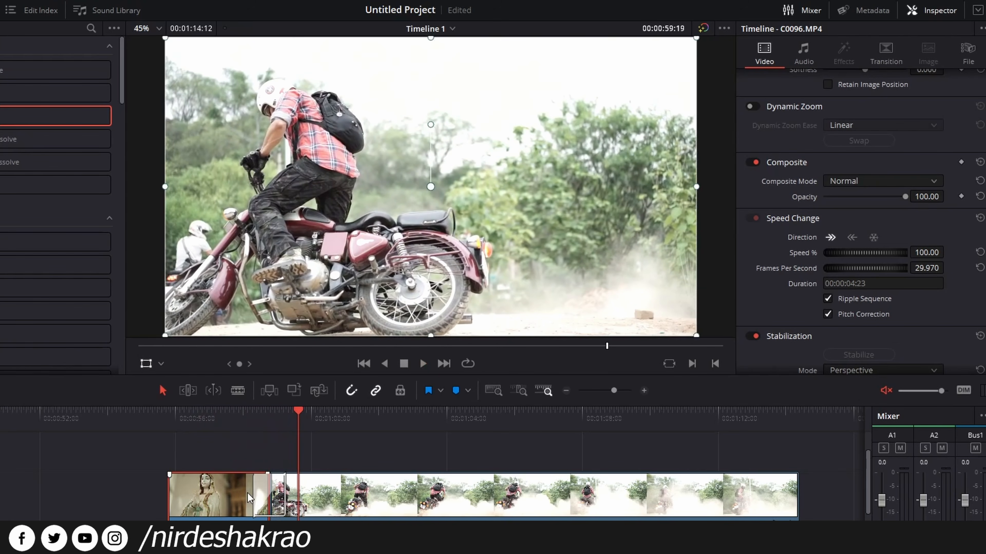
Lengthen the Cross Dissolve between the two clips to about 2.5 seconds and play back the slower transition
scroll(264, 491, "up", 5)
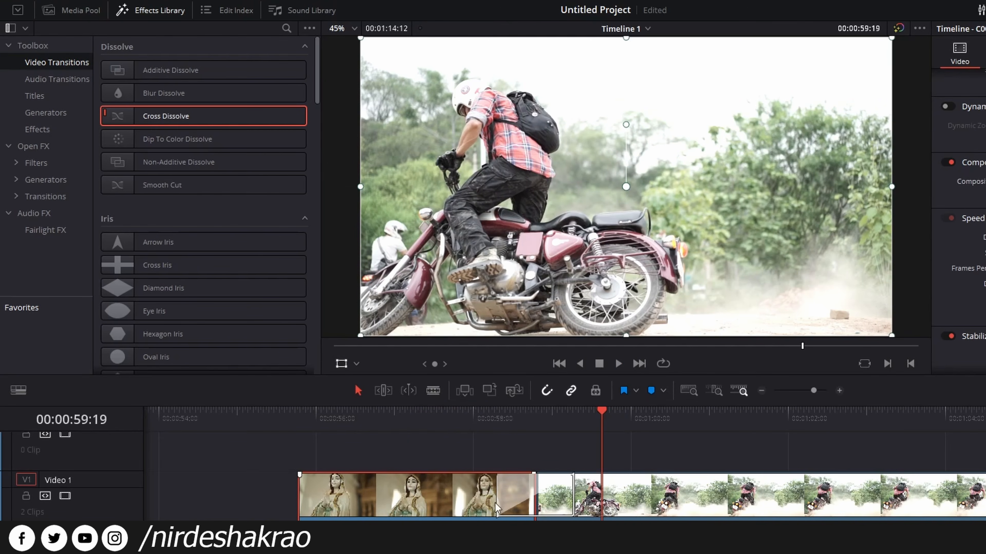
left_click(499, 493)
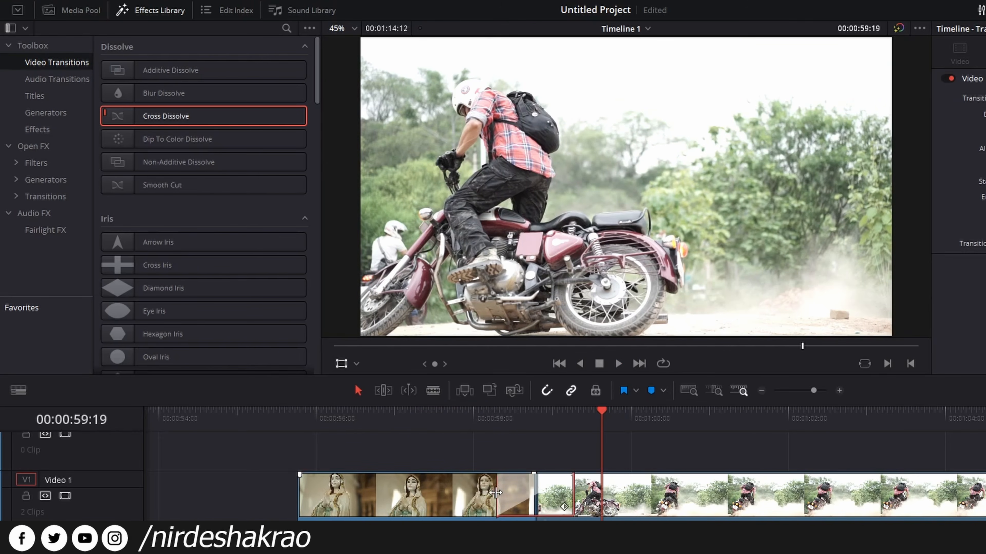
left_click_drag(495, 492, 437, 495)
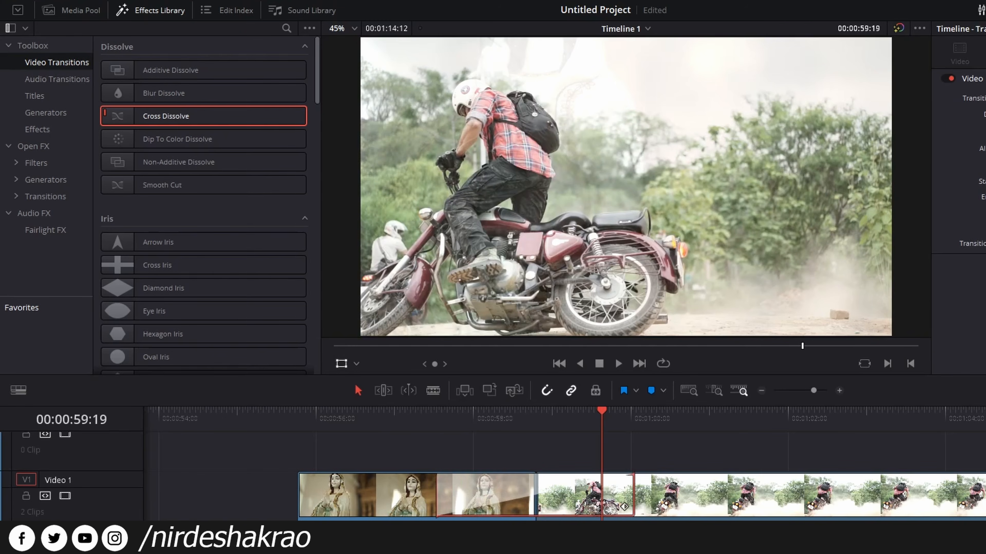
left_click(386, 414)
key("space")
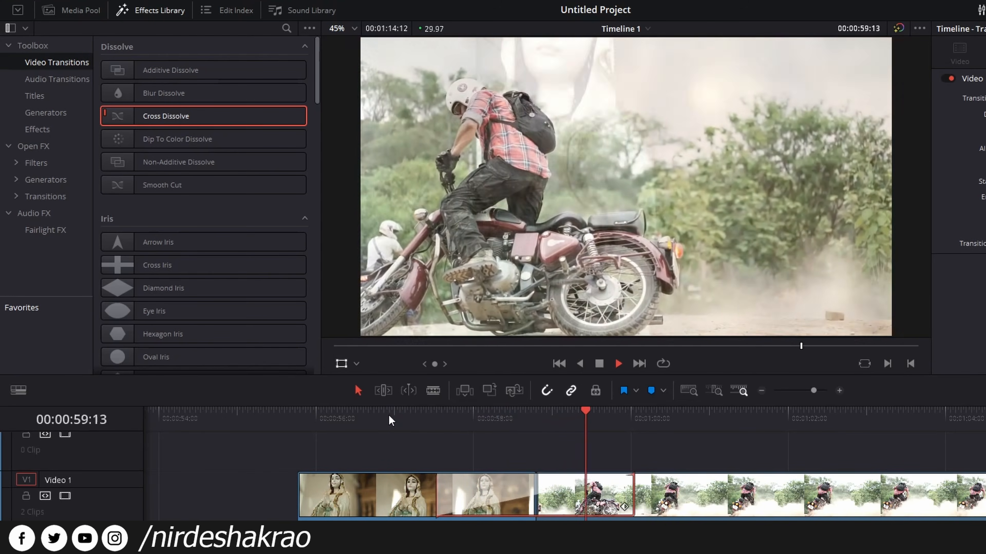
key("space")
Shorten the Cross Dissolve to about half a second and play back the faster transition
left_click_drag(439, 494, 519, 495)
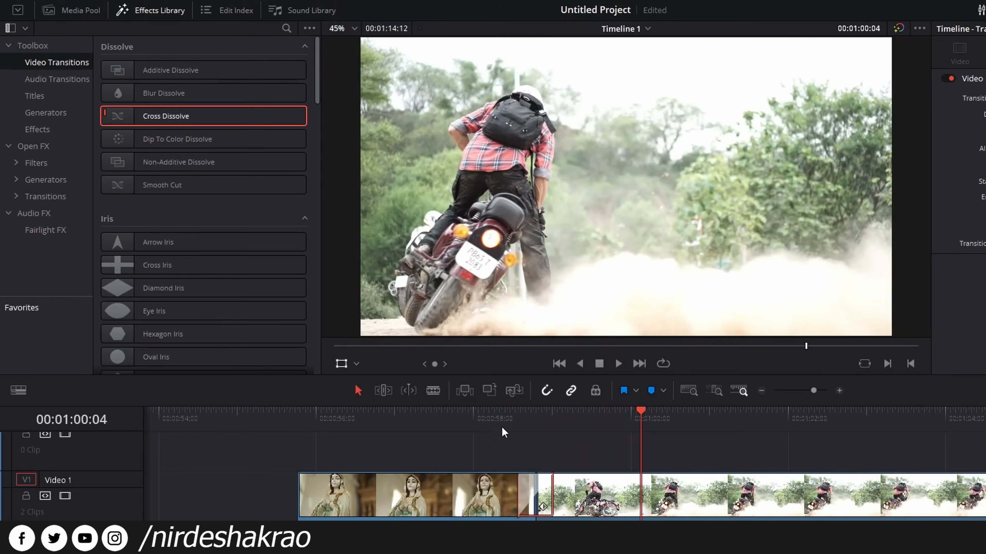
left_click(503, 427)
key("space")
left_click(487, 412)
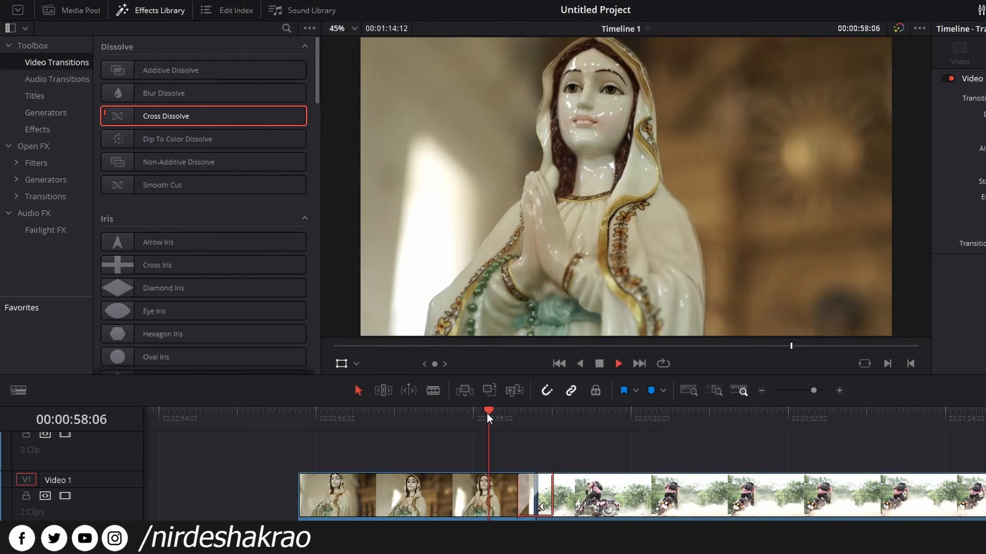
key("space")
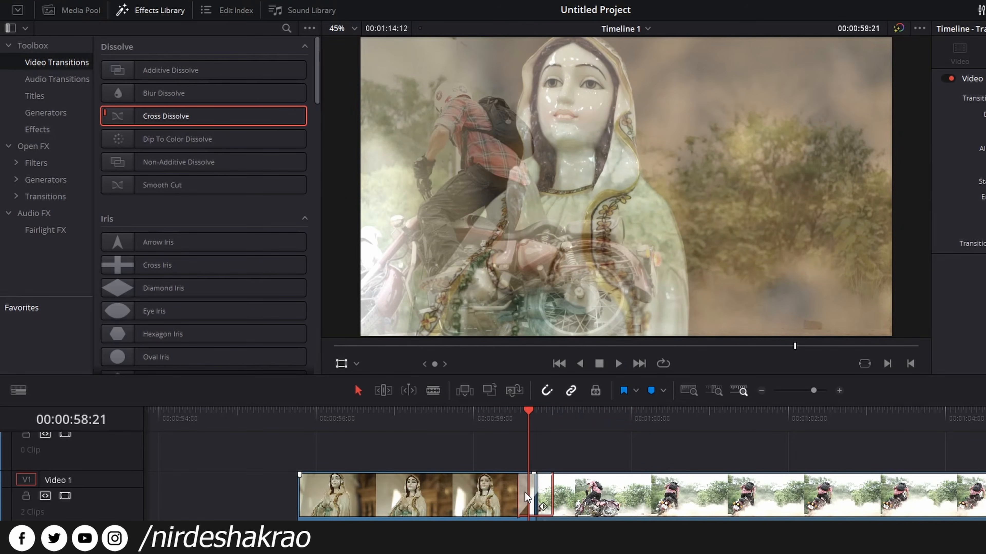
Delete the Cross Dissolve from the cut and play back the plain cut
key("Delete")
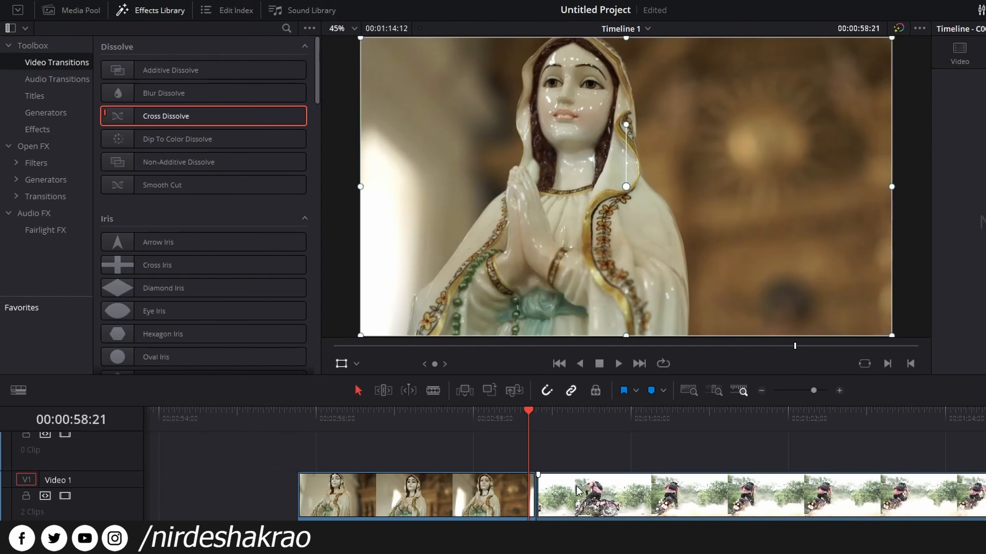
key("space")
left_click(508, 415)
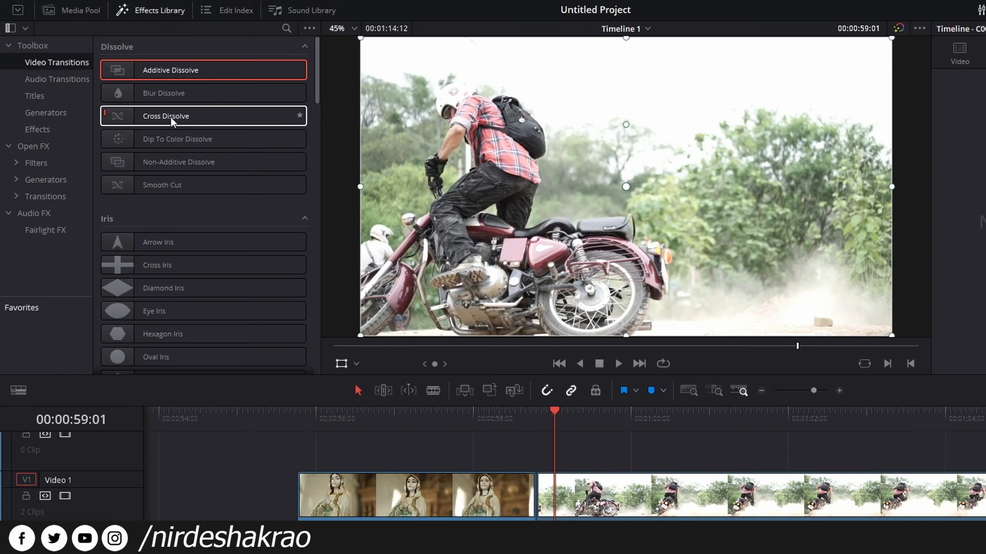
Add the Brightness Flash Fusion transition at the cut between C0096.MP4 and C0036.MP4, preview it and shorten it to about half a second
scroll(187, 175, "down", 10)
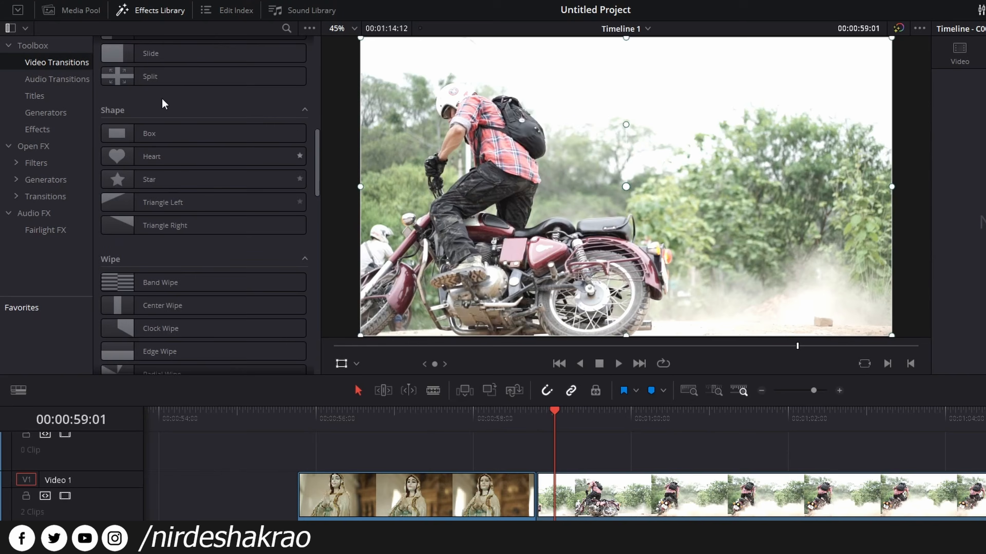
scroll(194, 210, "down", 5)
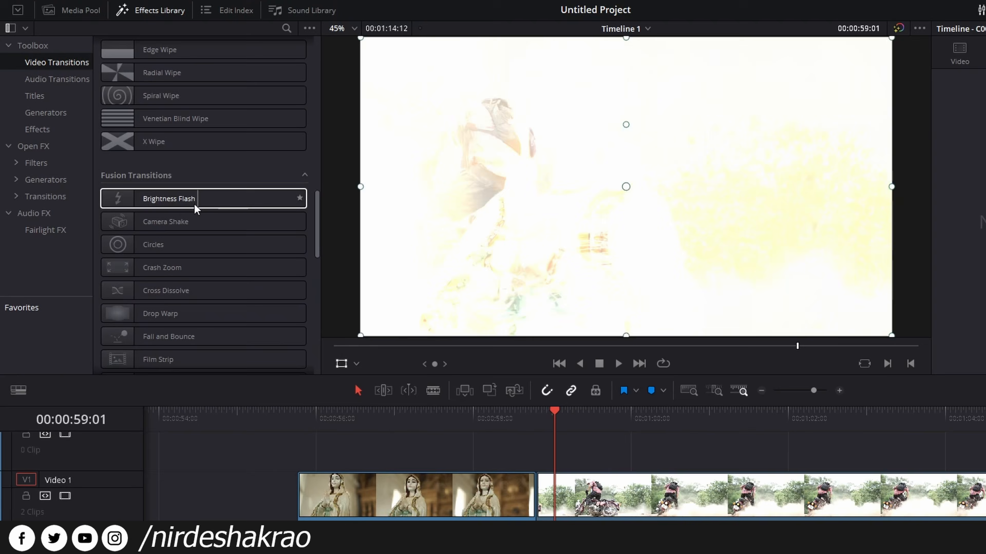
left_click_drag(166, 199, 534, 501)
left_click(473, 431)
key("space")
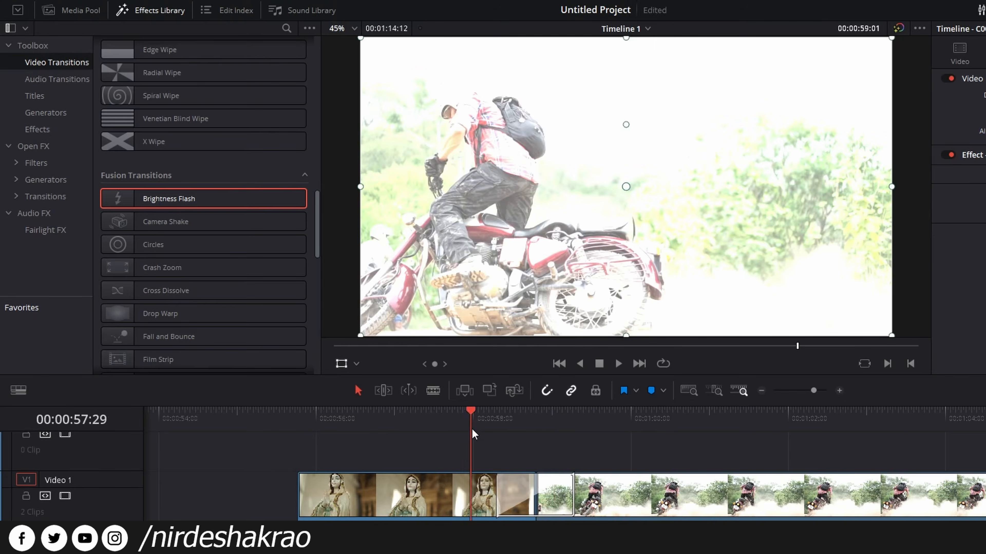
key("space")
left_click_drag(499, 488, 519, 491)
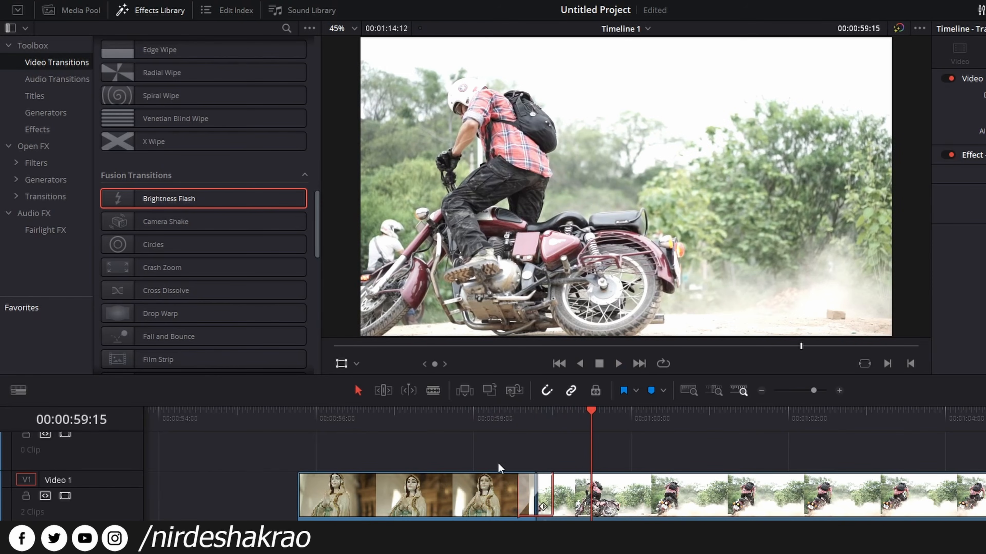
Play back the cut with the shortened Brightness Flash transition
left_click(487, 419)
key("space")
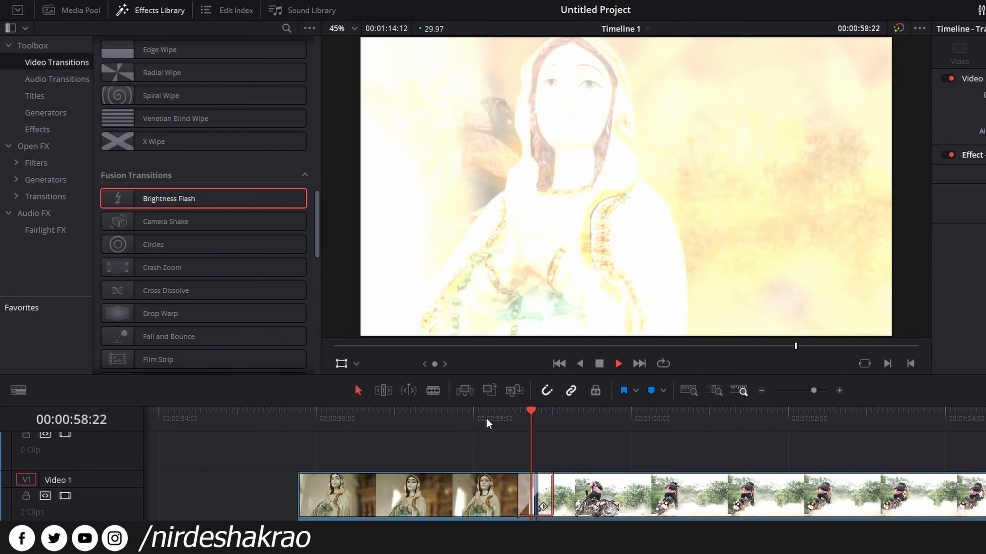
left_click(486, 419)
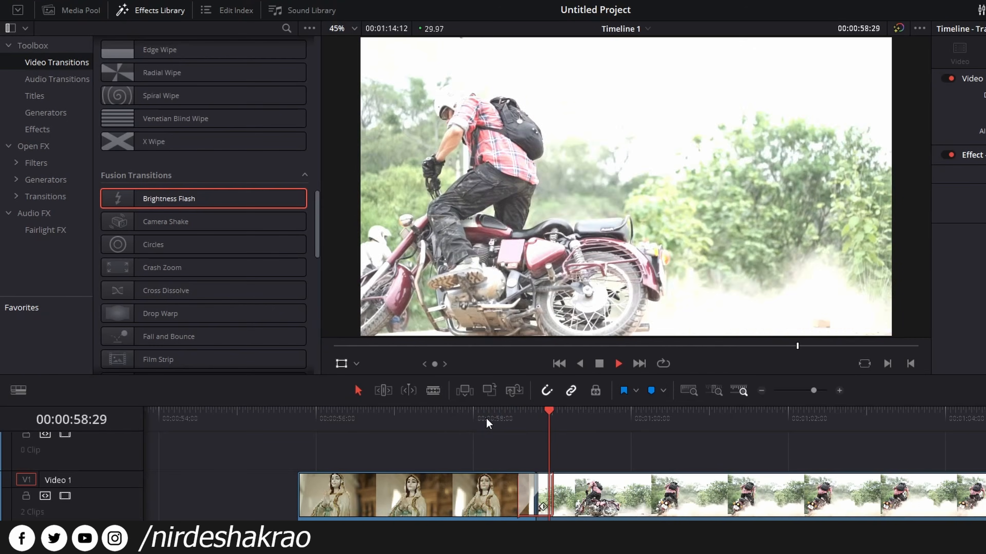
key("space")
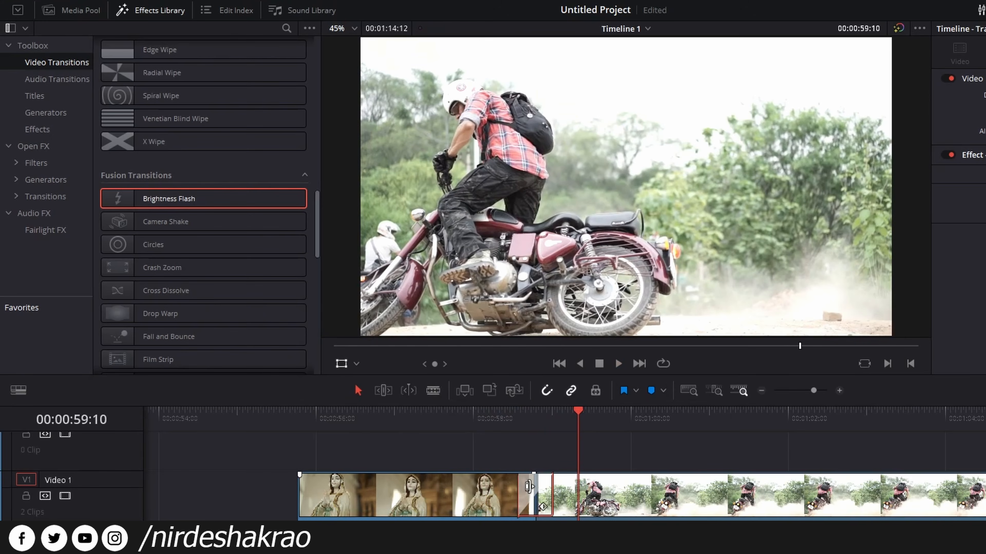
Replace the Brightness Flash at the cut with the Camera Shake Fusion transition and play it back several times
key("Delete")
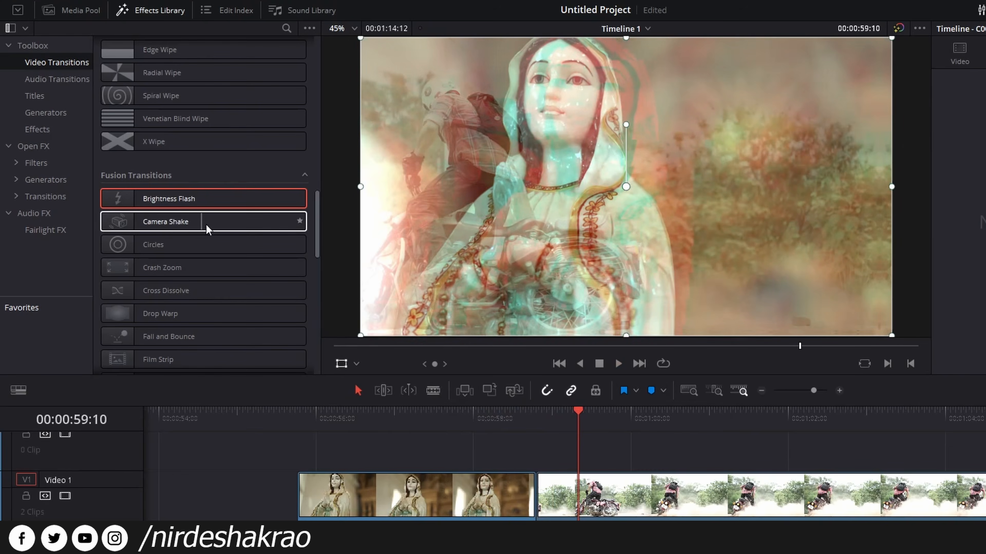
left_click_drag(194, 227, 498, 489)
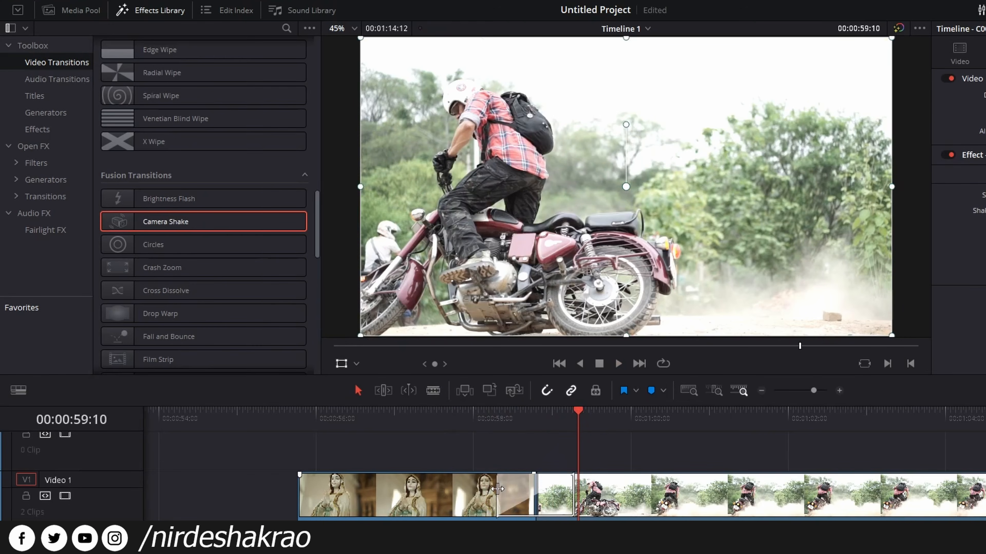
left_click(469, 417)
key("space")
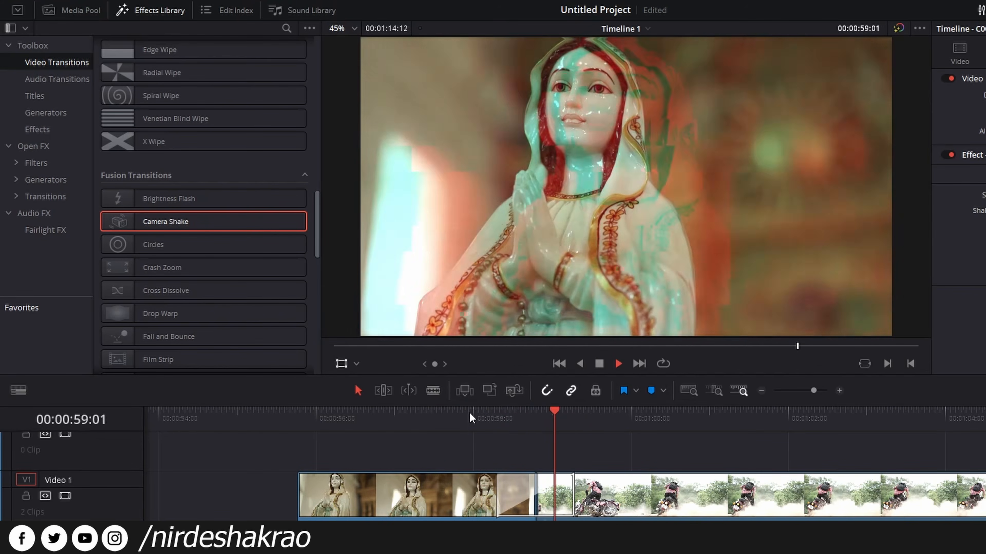
left_click(478, 418)
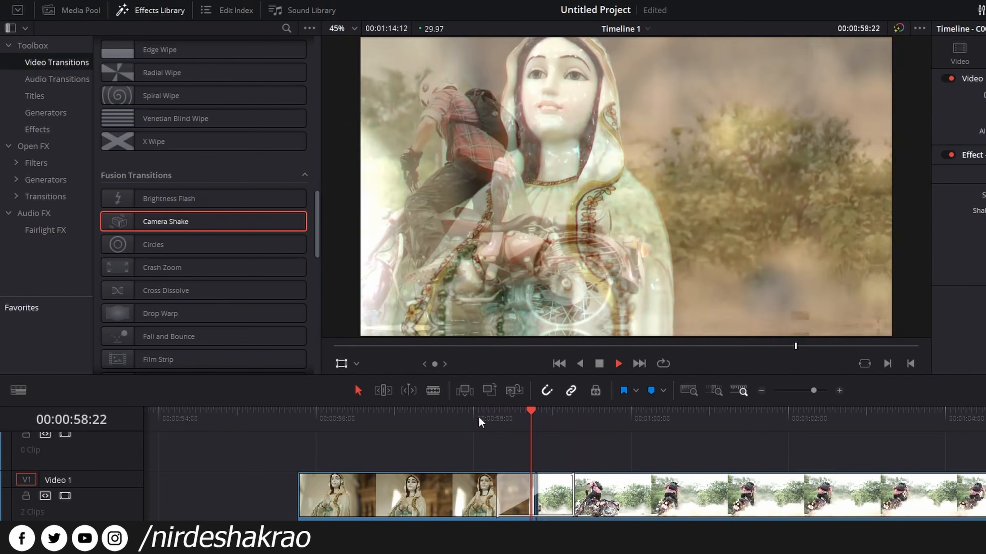
left_click(479, 417)
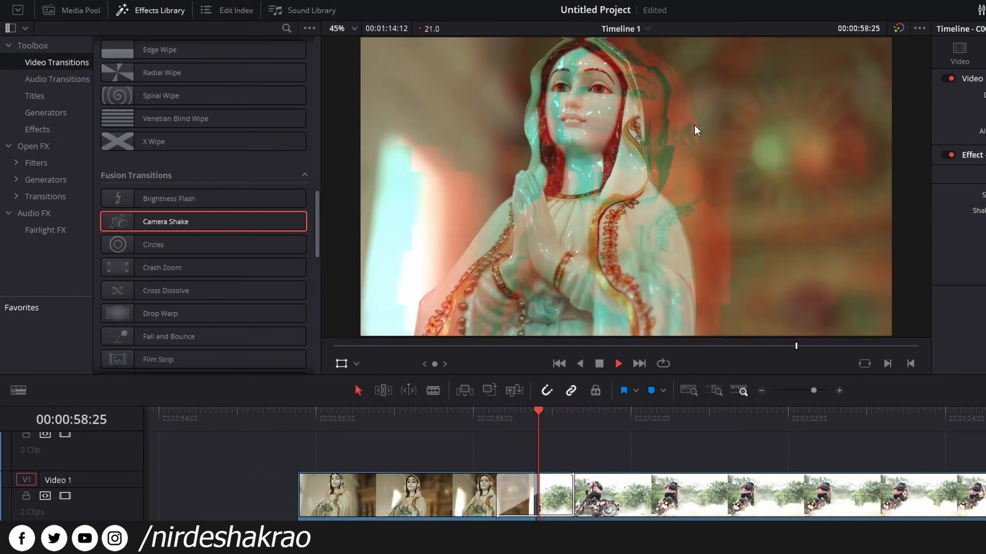
left_click(535, 417)
key("space")
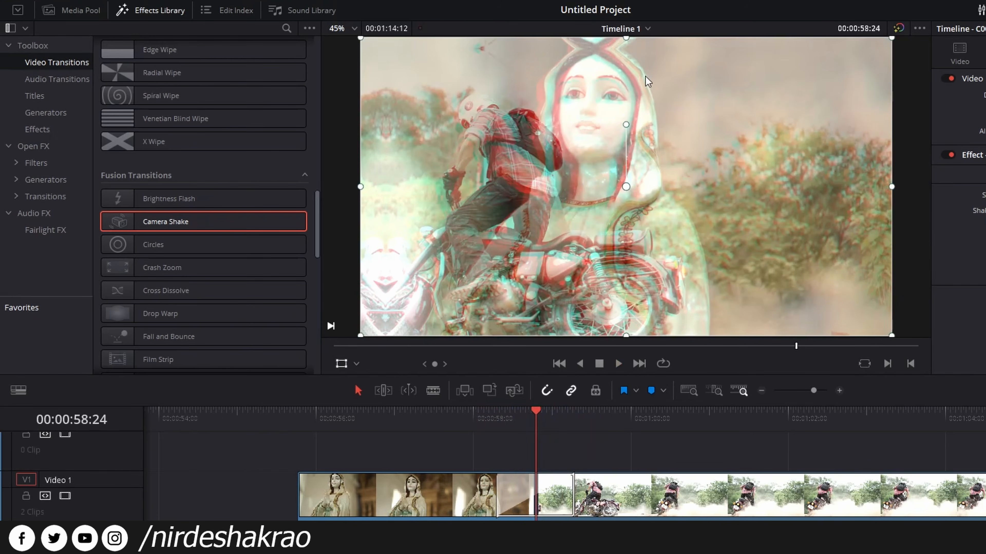
left_click_drag(520, 417, 496, 418)
key("space")
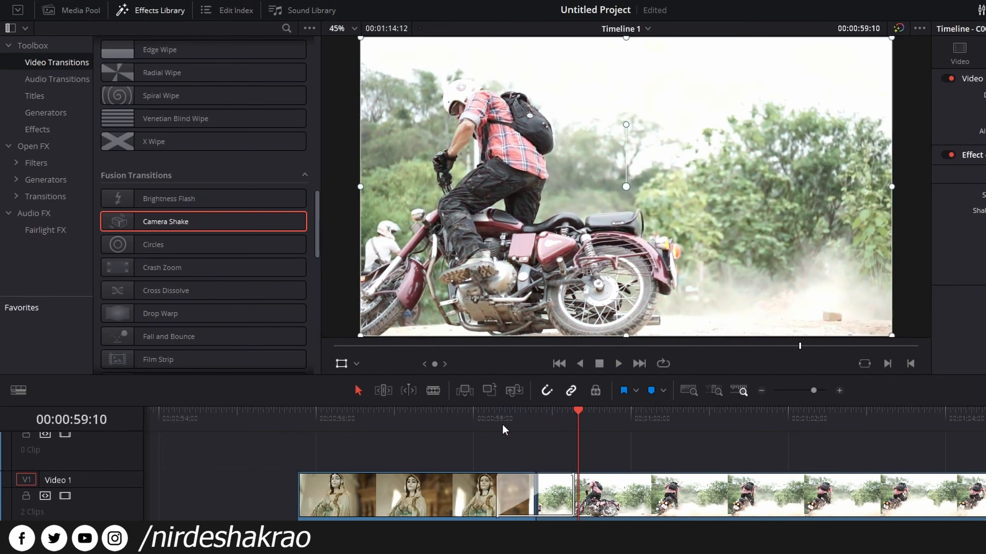
Lengthen the Camera Shake transition on the timeline to 1.3 seconds (38 frames)
left_click(518, 491)
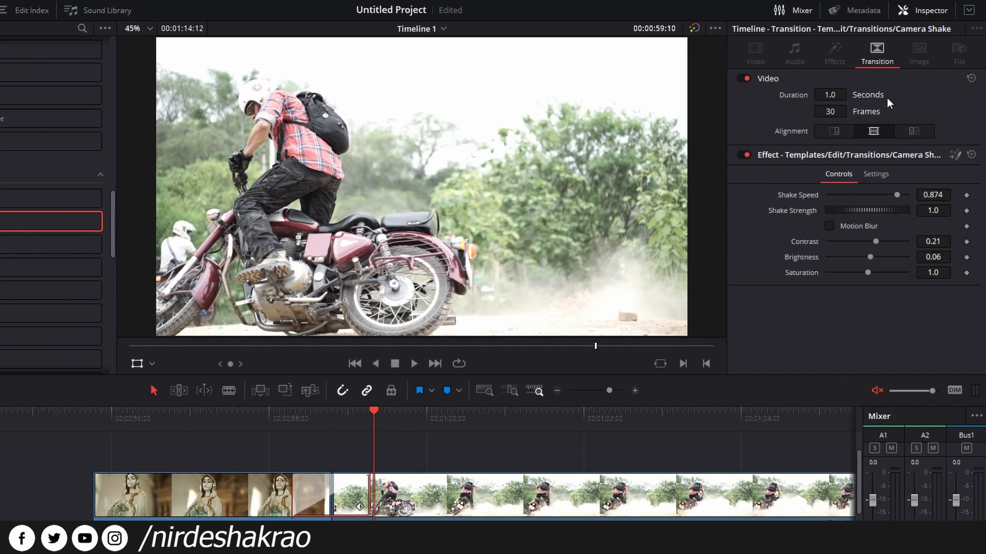
left_click_drag(359, 507, 370, 507)
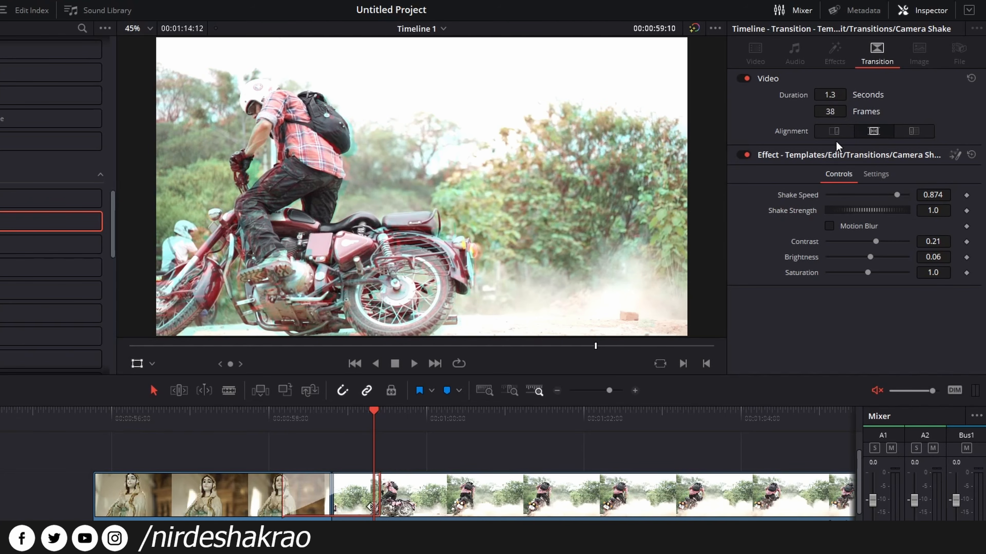
Try aligning the Camera Shake to end at the cut and to start at the cut, playing back the result
left_click(834, 132)
left_click(232, 412)
key("space")
left_click_drag(290, 417, 305, 417)
left_click(913, 131)
key("space")
key("space")
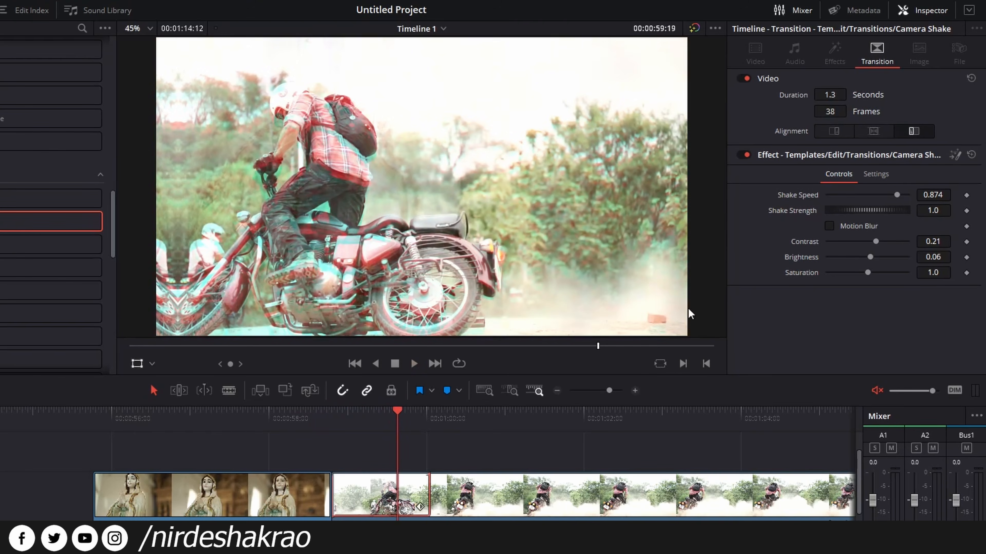
Centre the Camera Shake transition on the cut and play it back
left_click(873, 131)
left_click(308, 462)
left_click(282, 418)
key("space")
key("space")
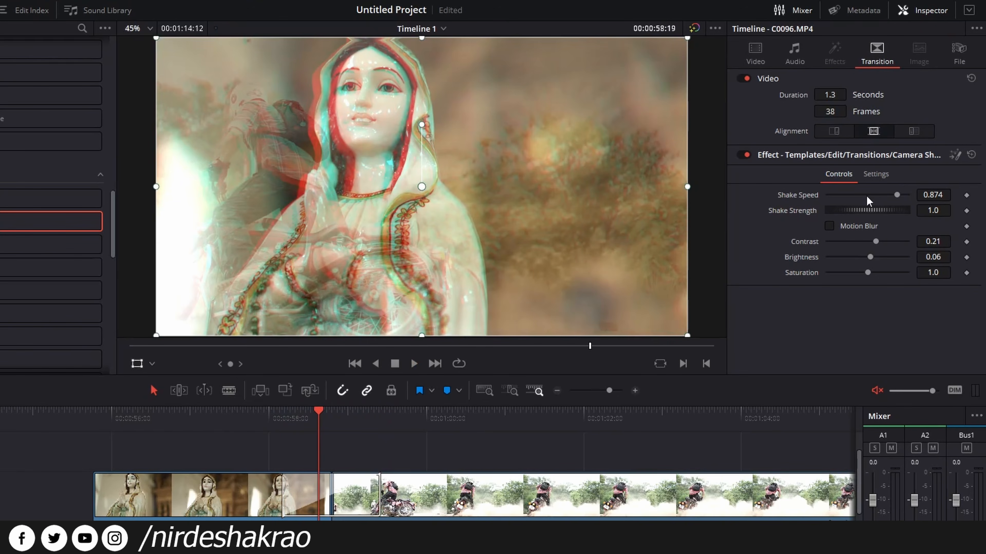
Set the Camera Shake transition's Shake Speed to 0.661 and play it back
left_click_drag(896, 195, 881, 194)
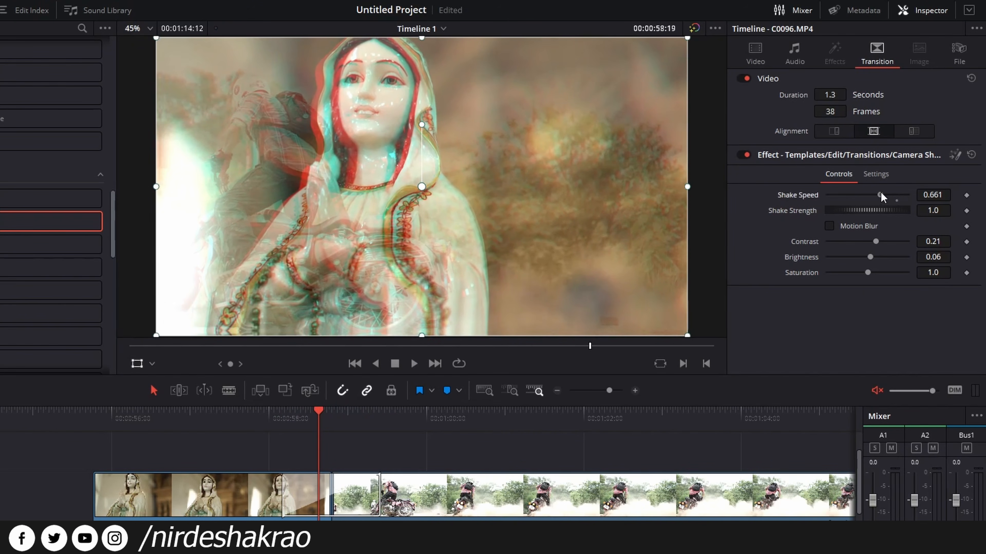
left_click(287, 419)
key("space")
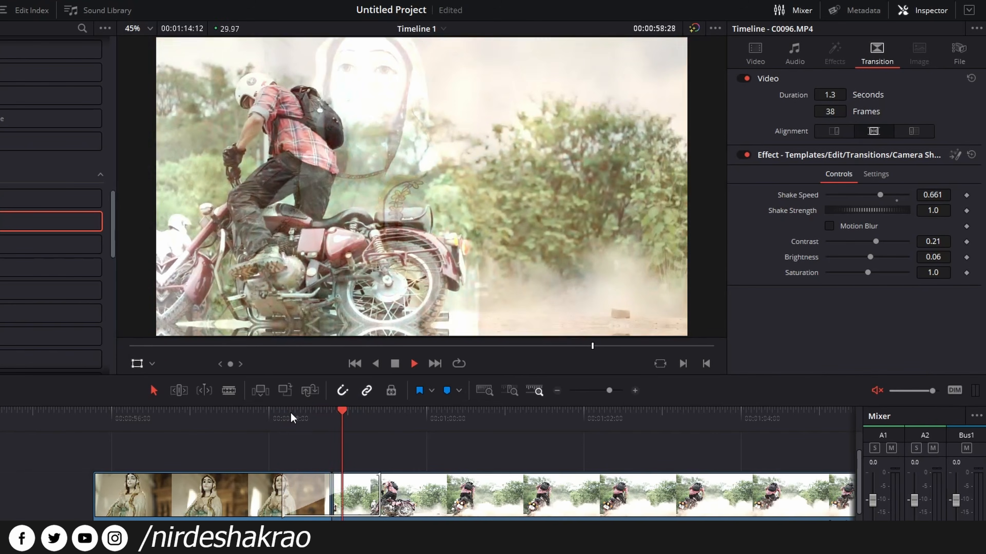
Reduce the Camera Shake's Shake Strength to 0.652, enable its Motion Blur and play back the transition
left_click_drag(892, 210, 886, 210)
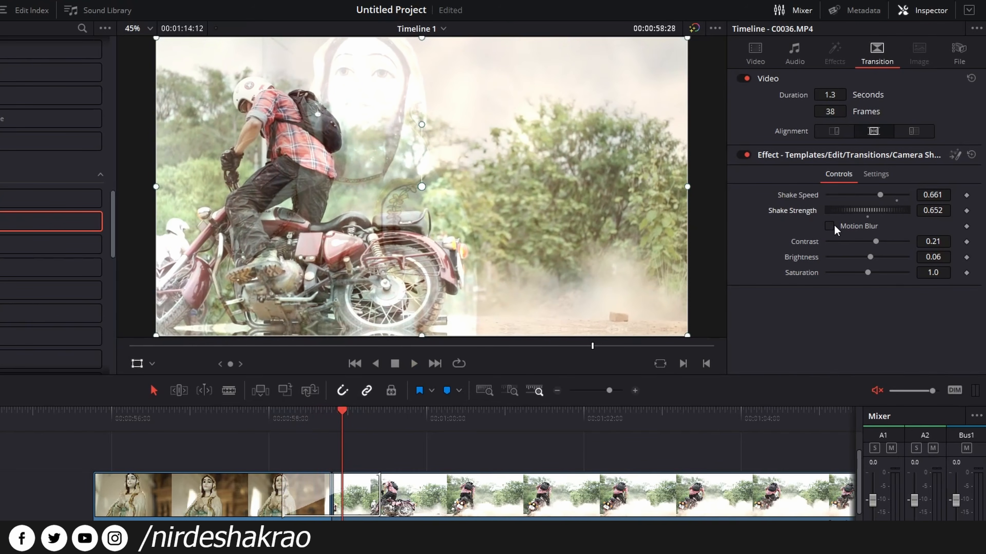
left_click(828, 226)
left_click(282, 420)
key("space")
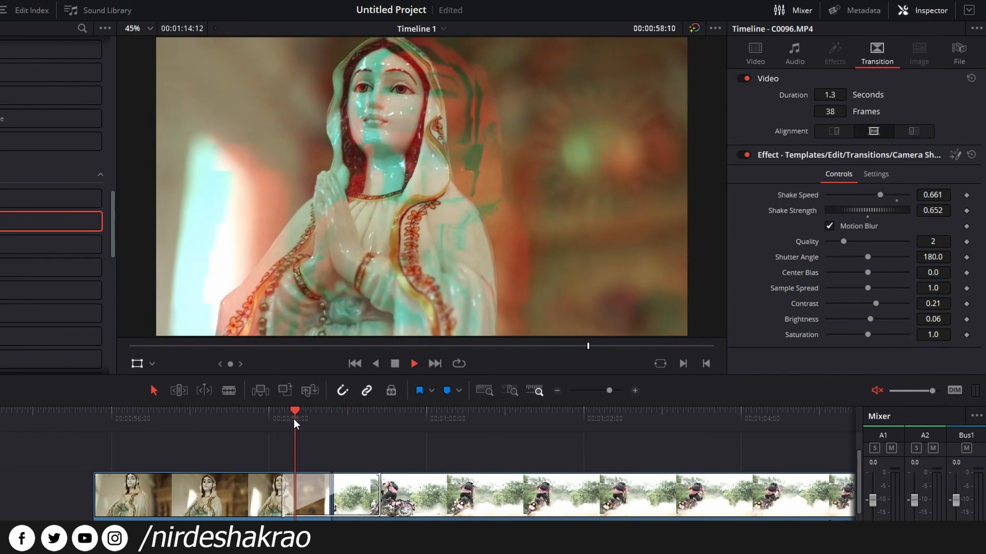
left_click(293, 418)
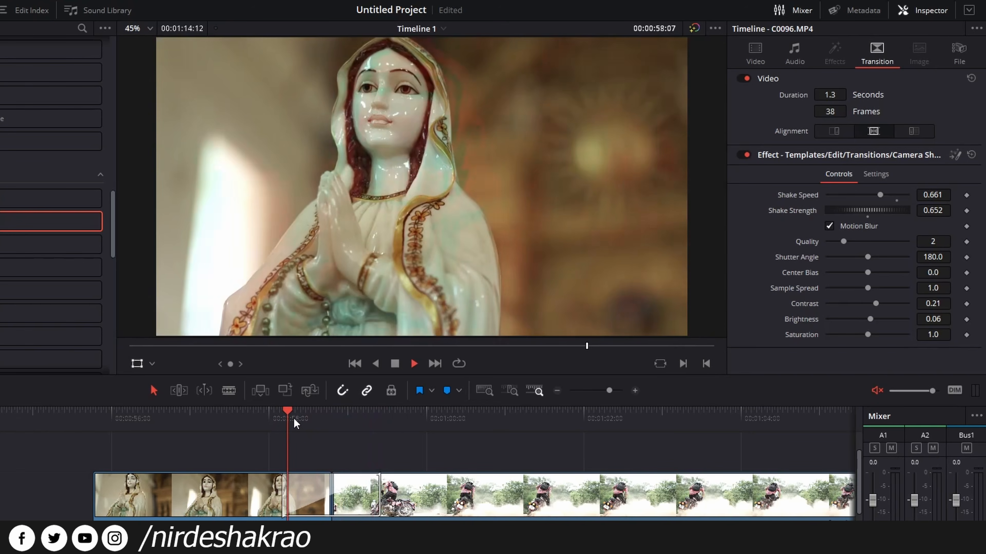
key("space")
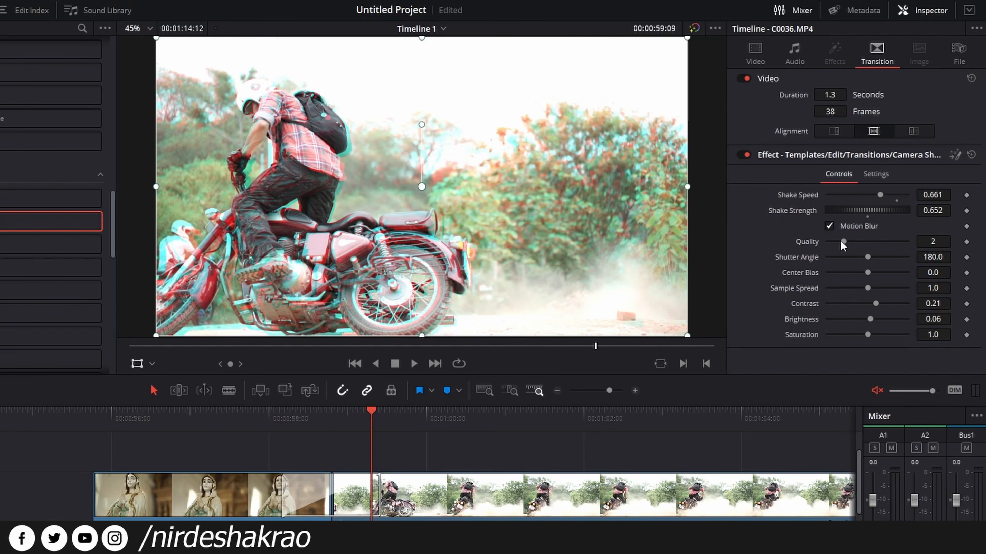
Replace the Camera Shake at the cut with a 0.6-second Slide Left Fusion transition and play it back
key("Delete")
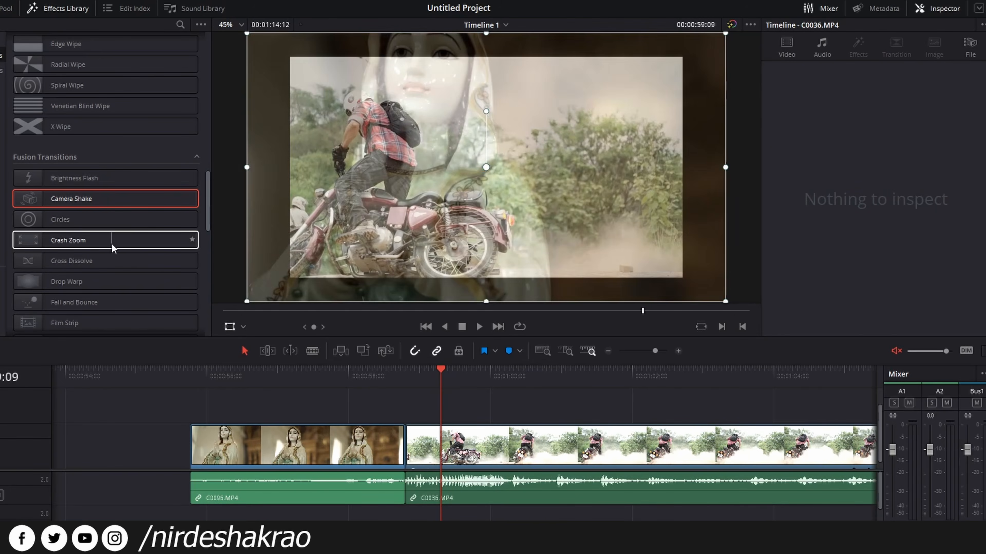
scroll(112, 243, "down", 1)
scroll(77, 249, "down", 3)
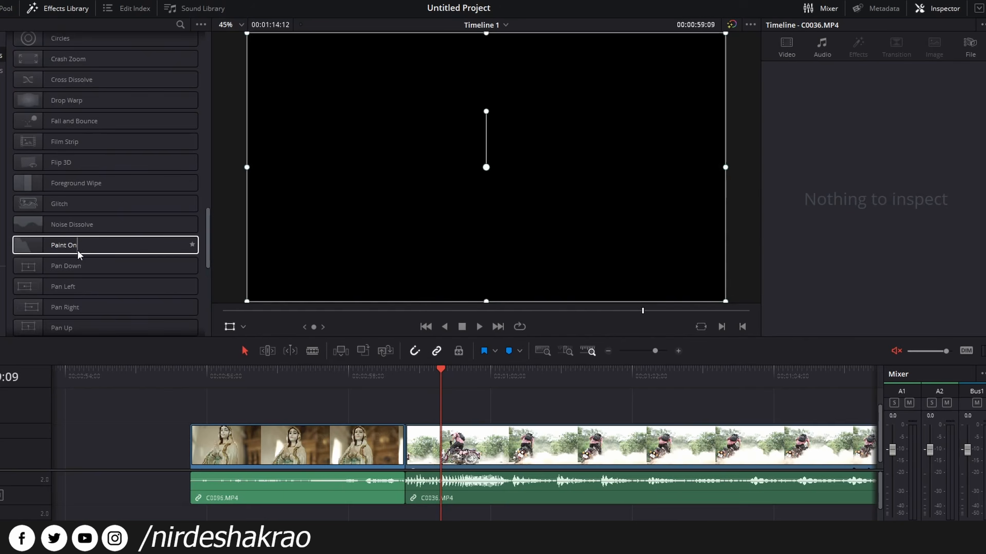
scroll(76, 250, "down", 1)
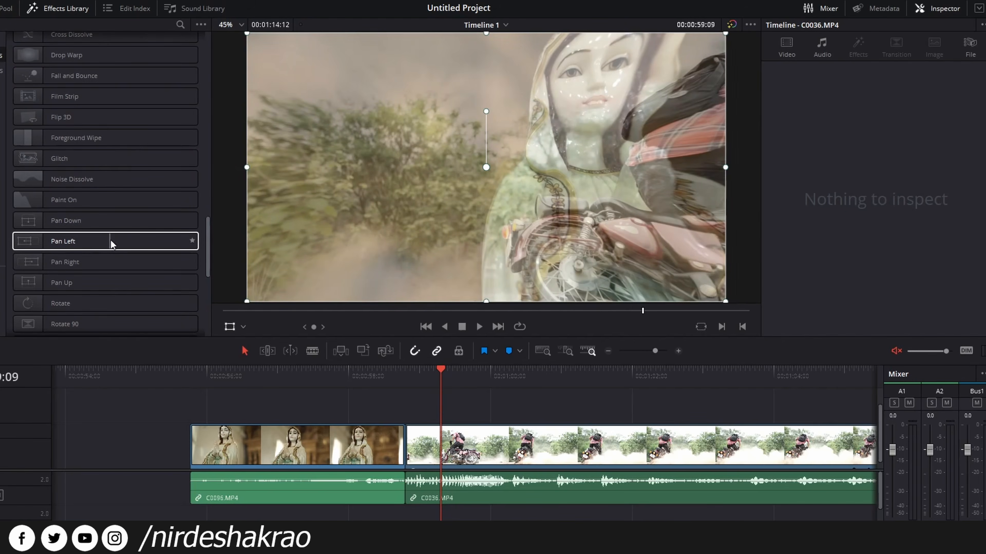
scroll(110, 243, "down", 2)
scroll(110, 243, "down", 1)
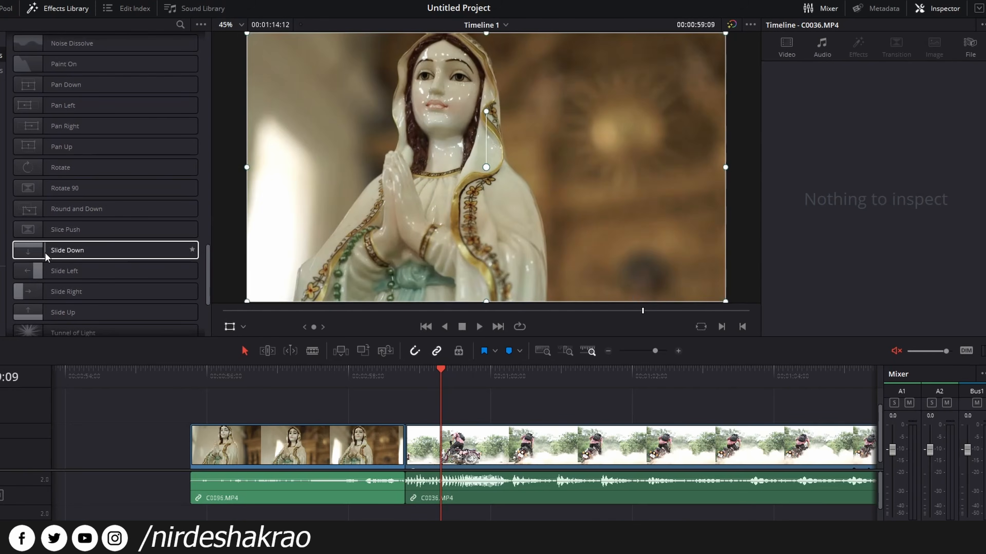
left_click_drag(108, 270, 384, 443)
left_click(373, 375)
key("space")
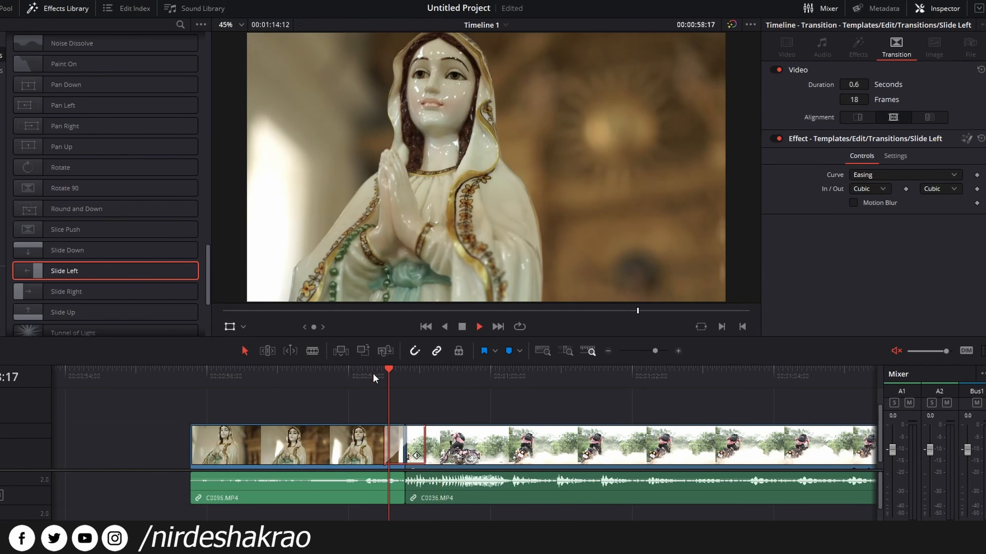
left_click(372, 374)
left_click(372, 374)
left_click(373, 374)
Enable Motion Blur with Quality 10 on the Slide Left transition and play back the blurred slide
left_click_drag(374, 374, 397, 381)
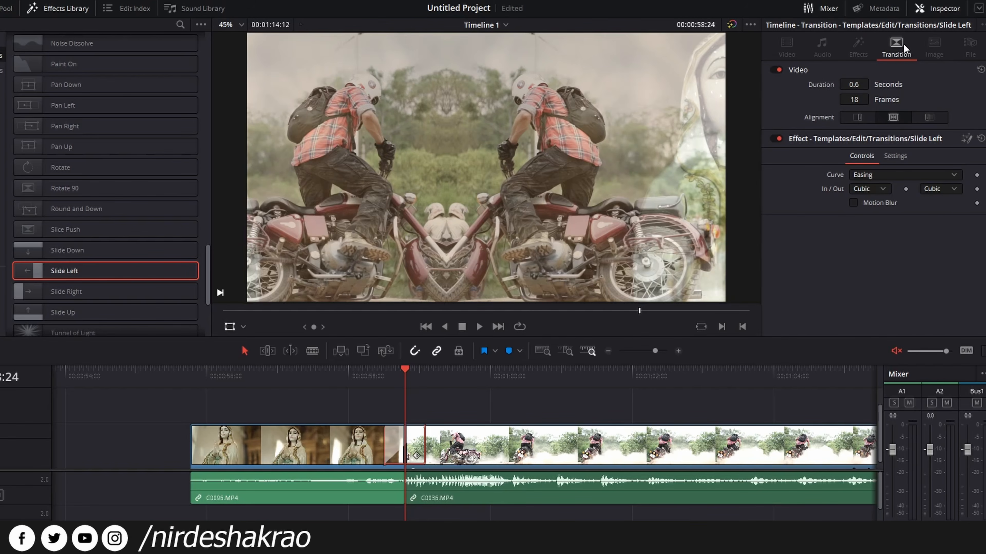
left_click(853, 203)
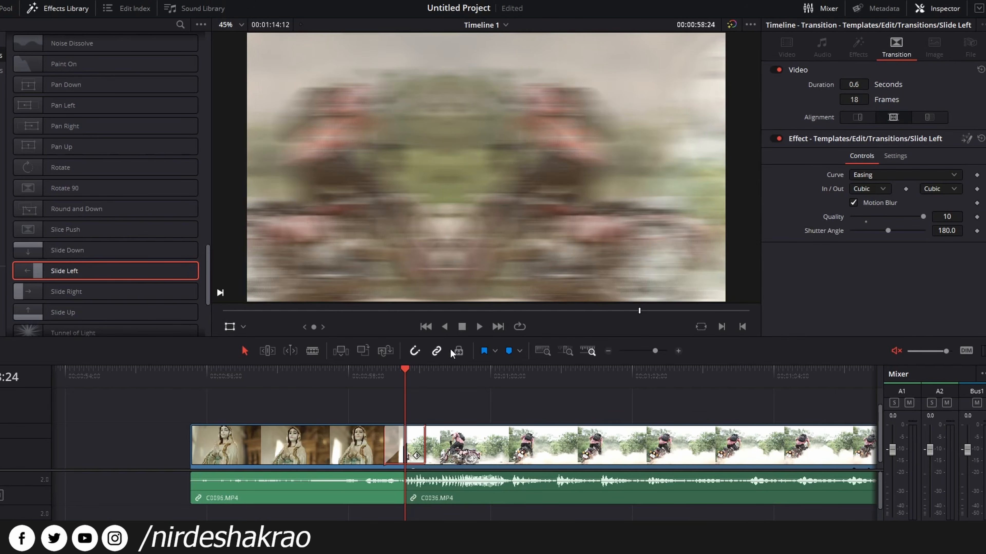
left_click(379, 371)
left_click(367, 374)
key("space")
left_click(366, 374)
key("space")
key("space")
left_click(366, 374)
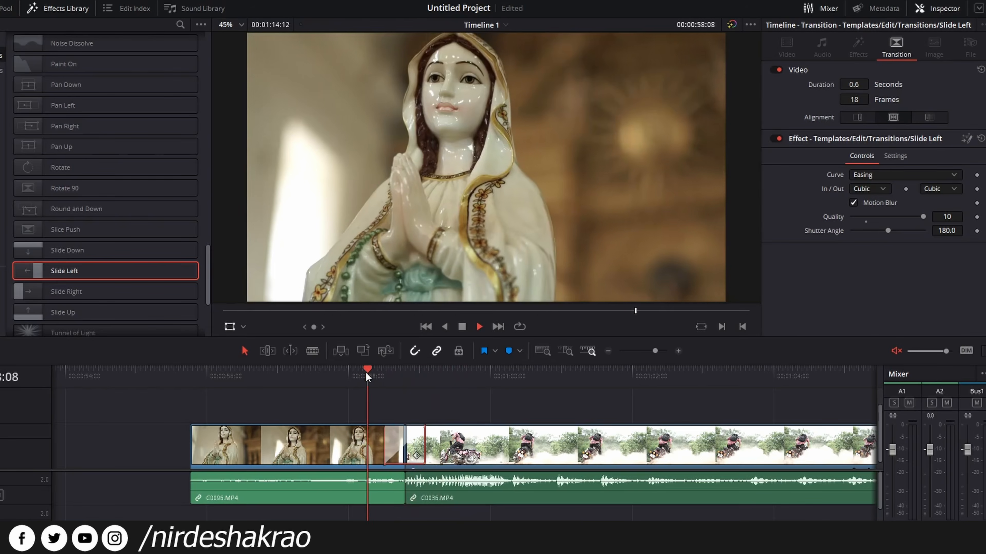
left_click(366, 374)
key("space")
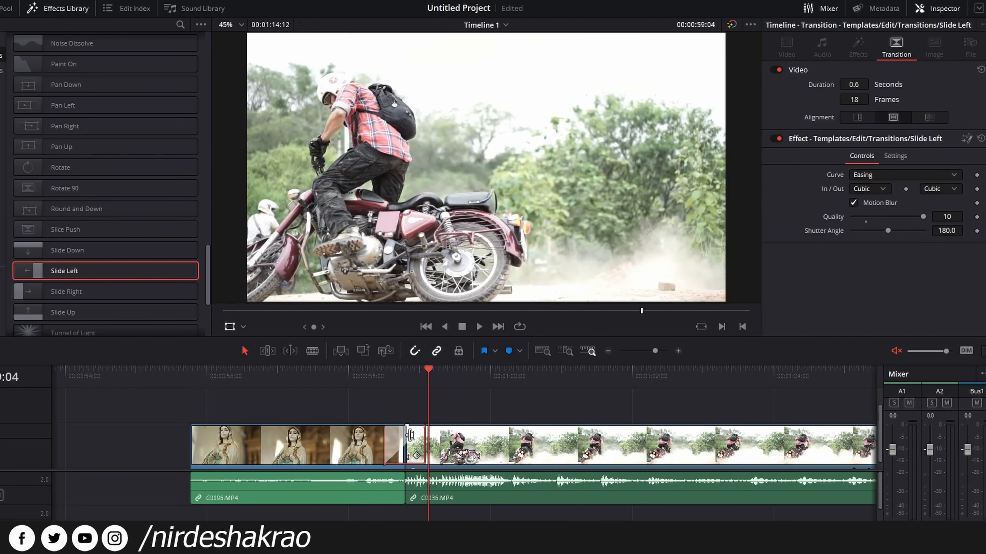
Replace the Slide Left at the cut with the Zoom In Fusion transition and play it back
key("Delete")
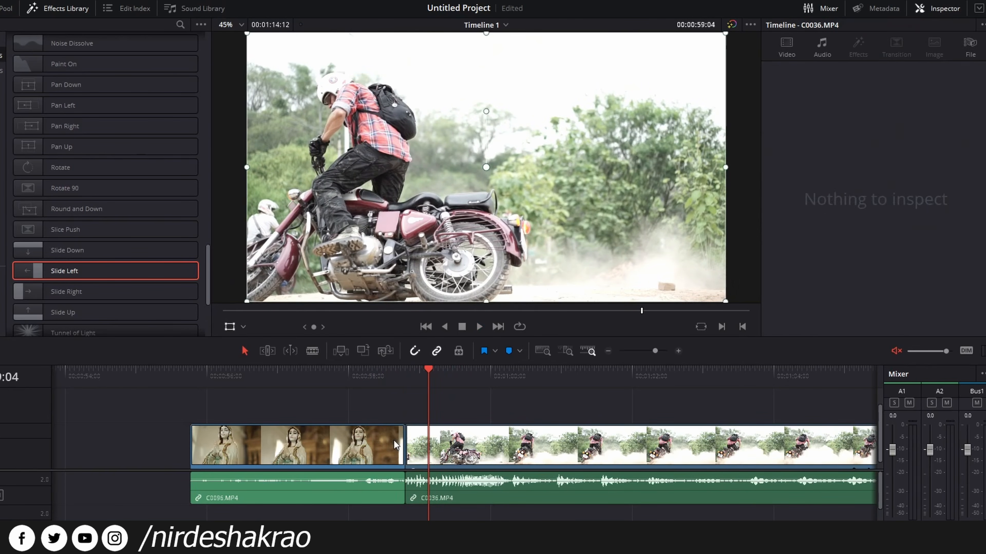
scroll(45, 299, "down", 2)
scroll(101, 216, "down", 2)
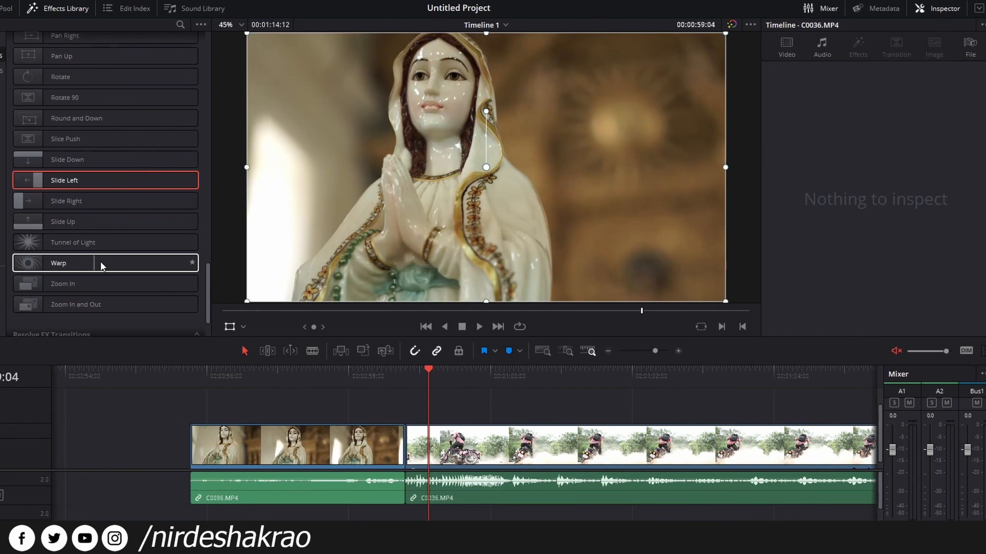
scroll(204, 192, "down", 2)
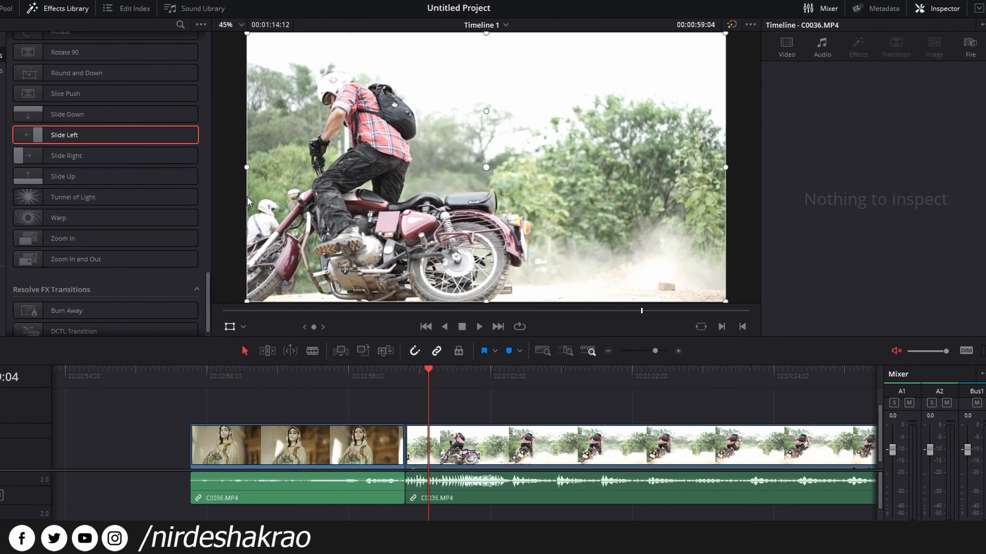
left_click(46, 240)
left_click_drag(46, 241, 405, 445)
left_click(346, 375)
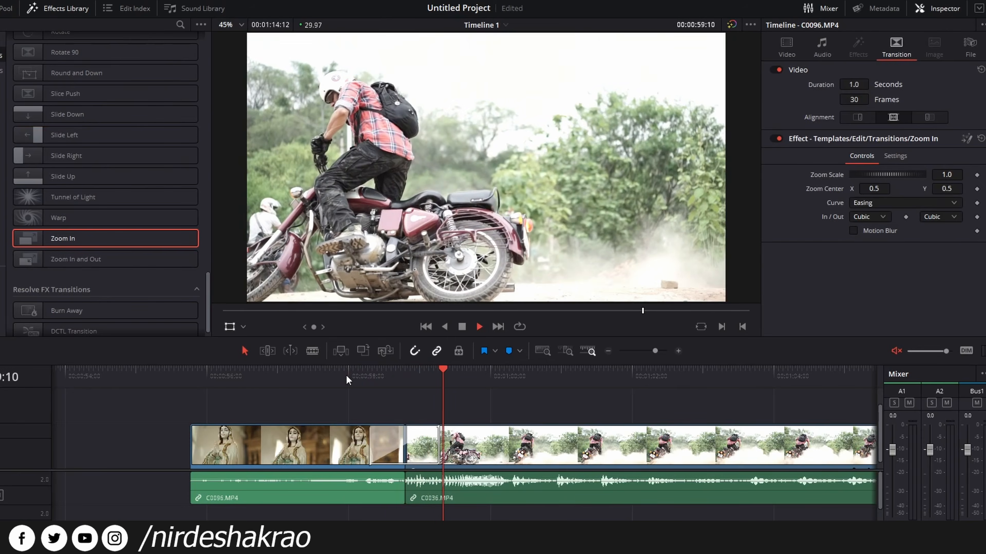
left_click(297, 376)
key("space")
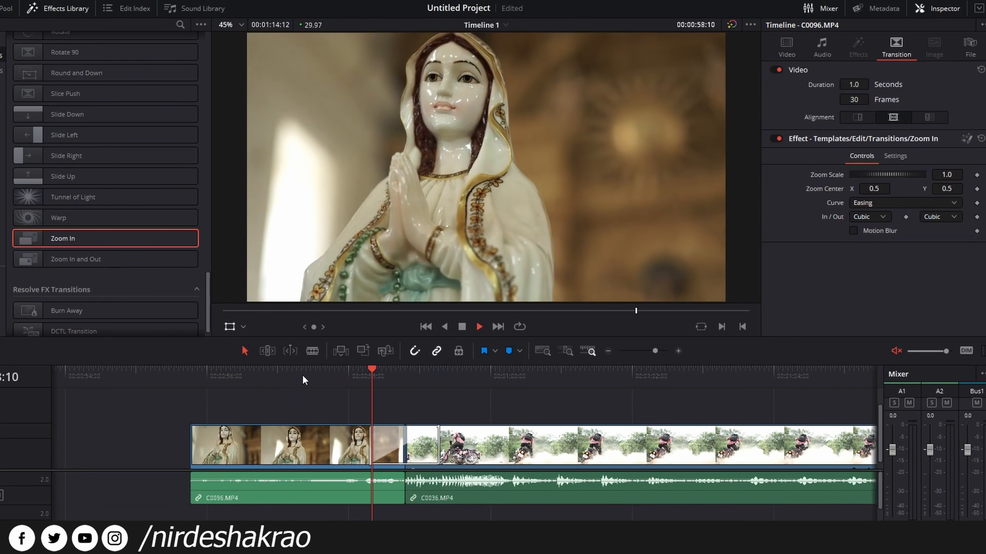
left_click(302, 375)
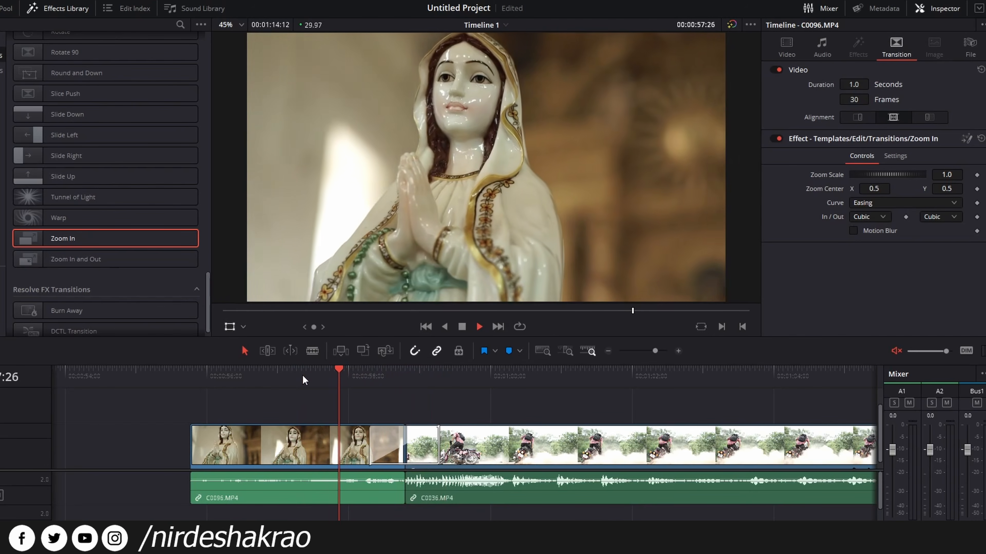
Shorten the Zoom In transition at the cut to 0.6 seconds (18 frames) and play it back
key("space")
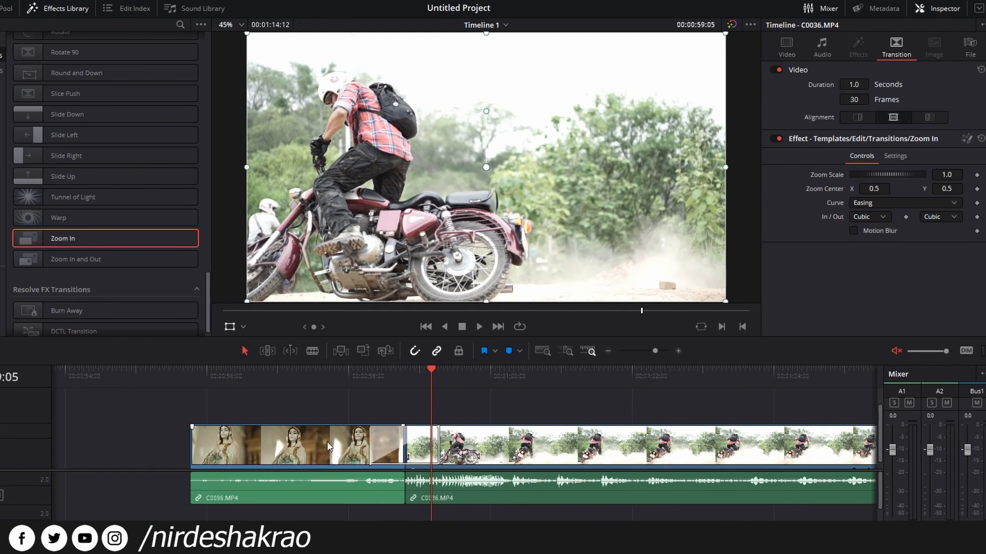
left_click_drag(369, 443, 385, 449)
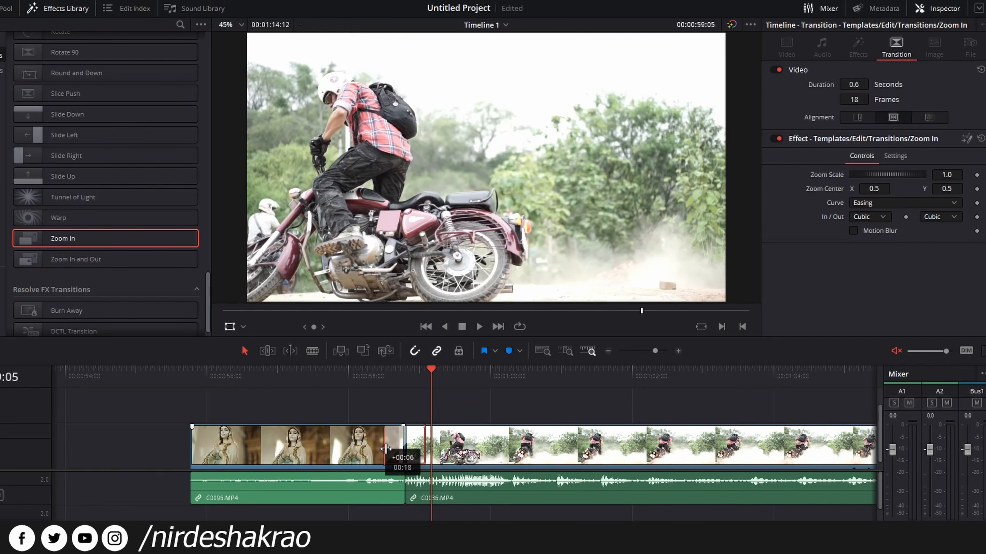
left_click(329, 377)
key("space")
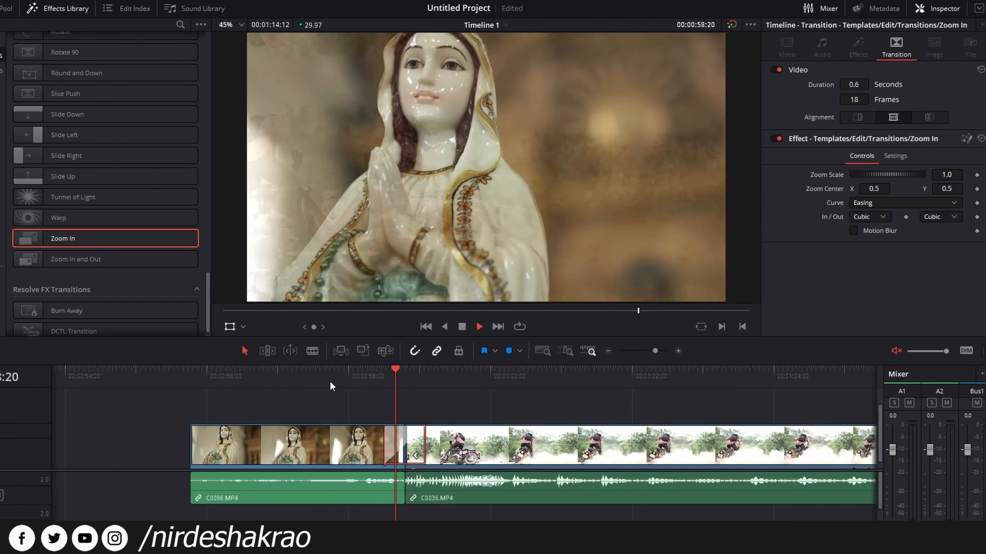
key("space")
Shorten the Zoom In transition at the cut to 0.5 seconds (14 frames) and play it back
left_click_drag(385, 447, 389, 447)
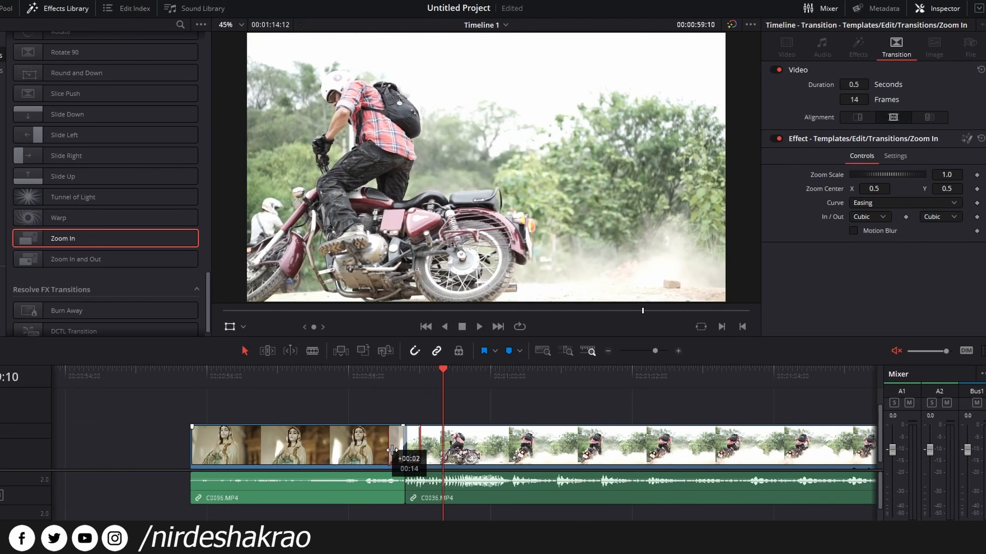
left_click(330, 386)
key("space")
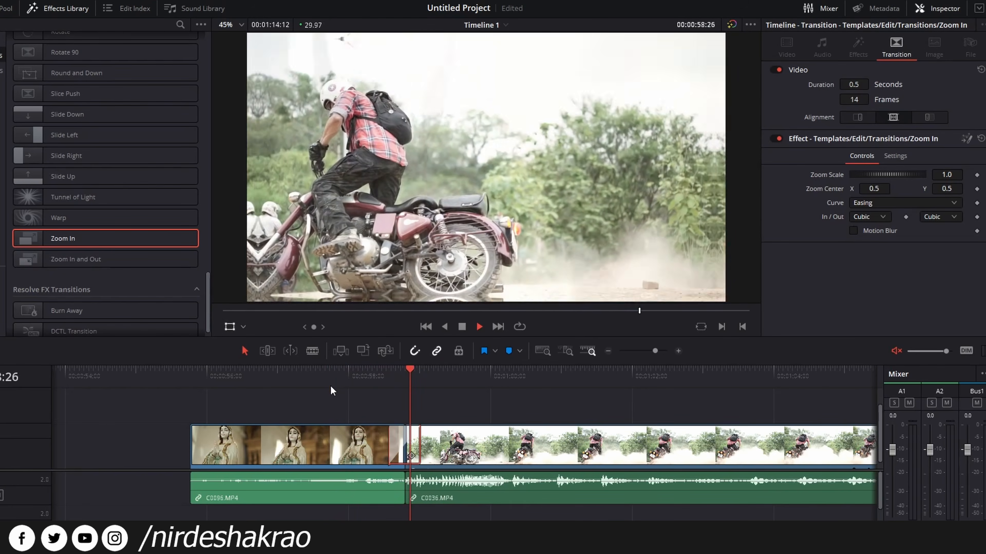
left_click(356, 374)
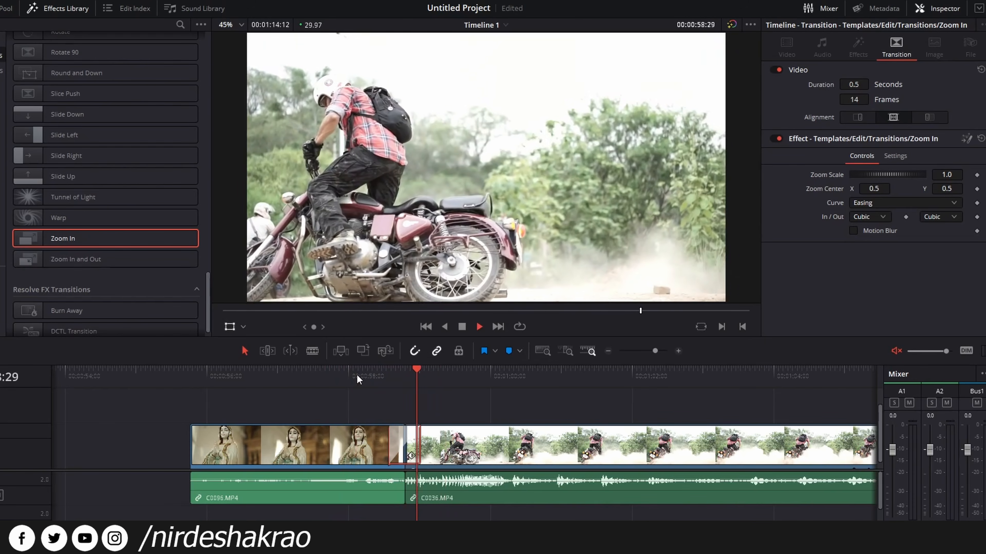
Raise the Zoom In transition's Zoom Scale to 4.746 and play back the cut
left_click(405, 376)
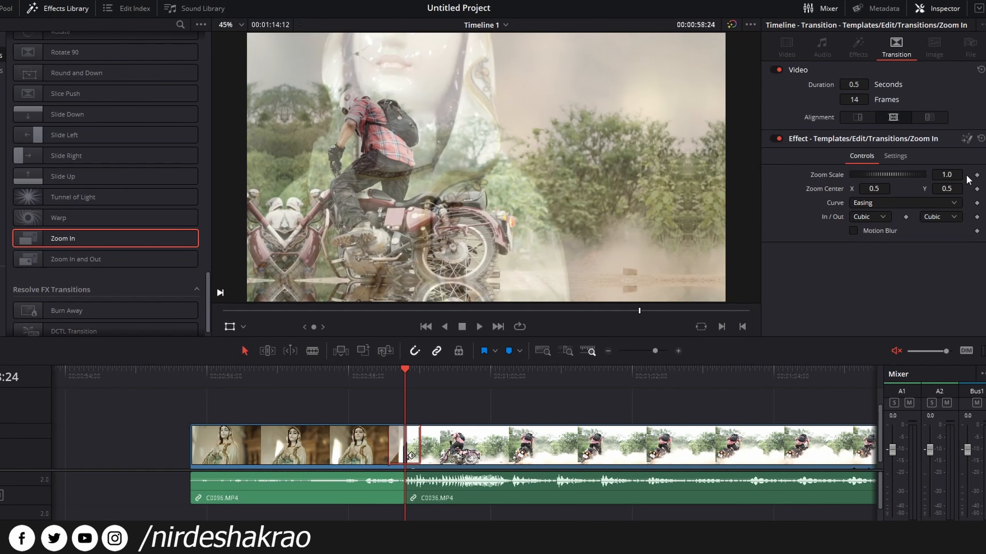
left_click_drag(959, 171, 956, 171)
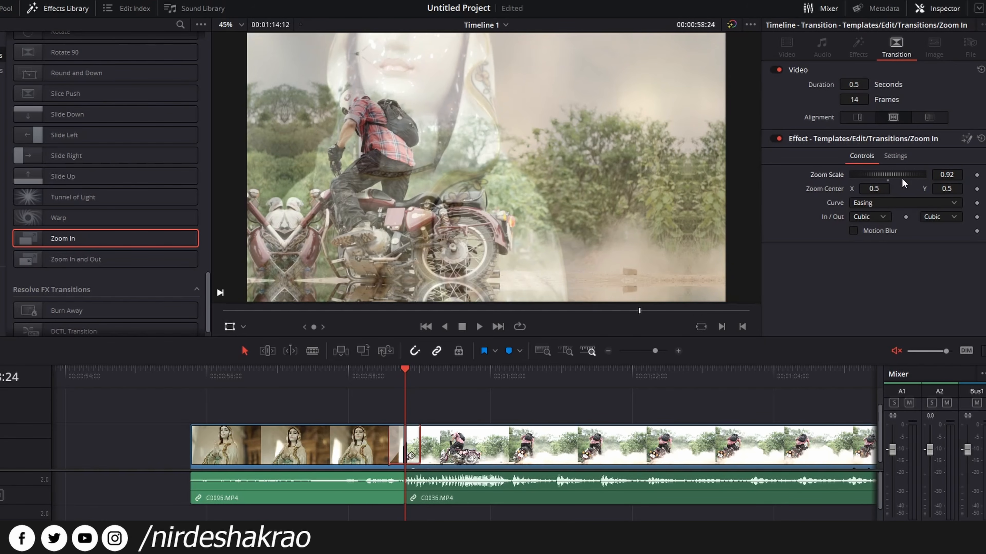
left_click_drag(881, 178, 955, 175)
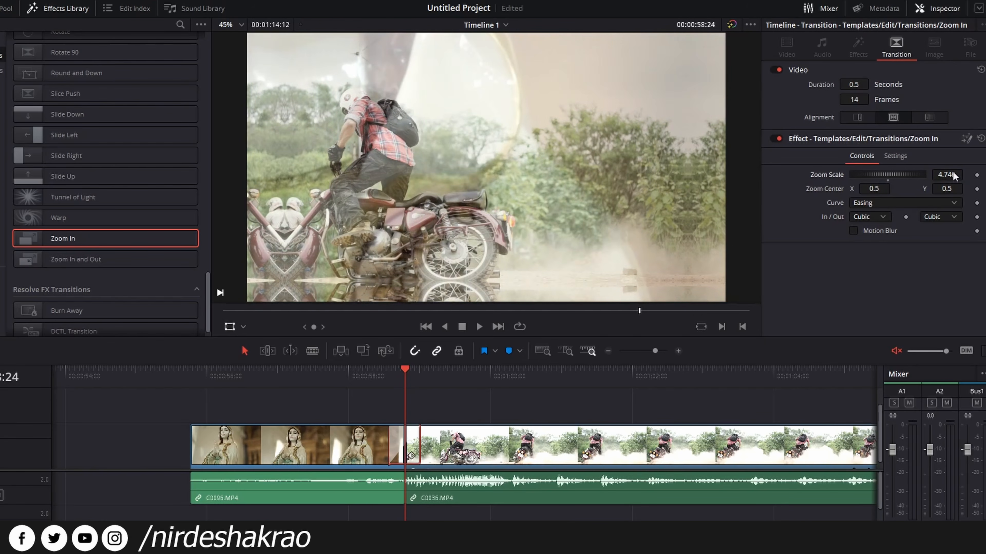
left_click(373, 378)
key("space")
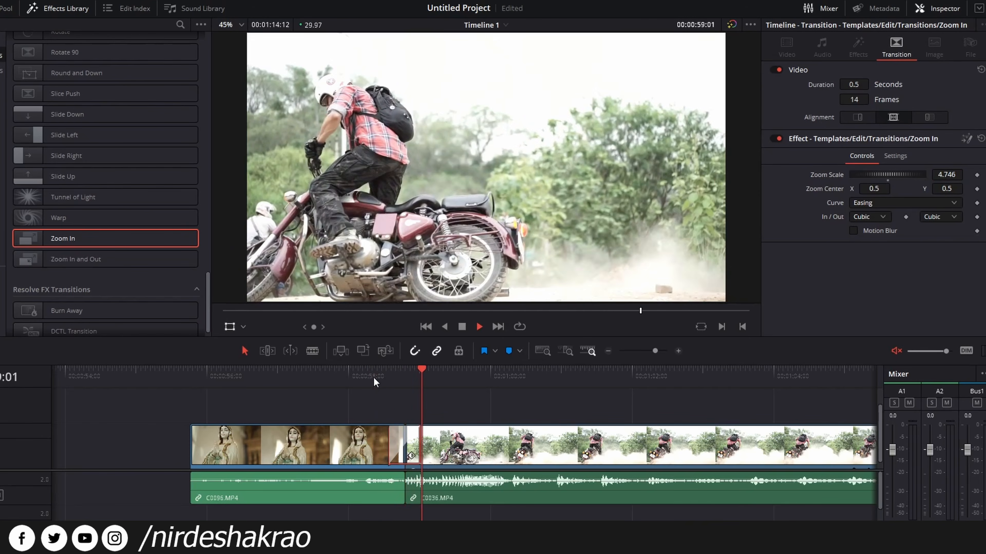
left_click(366, 378)
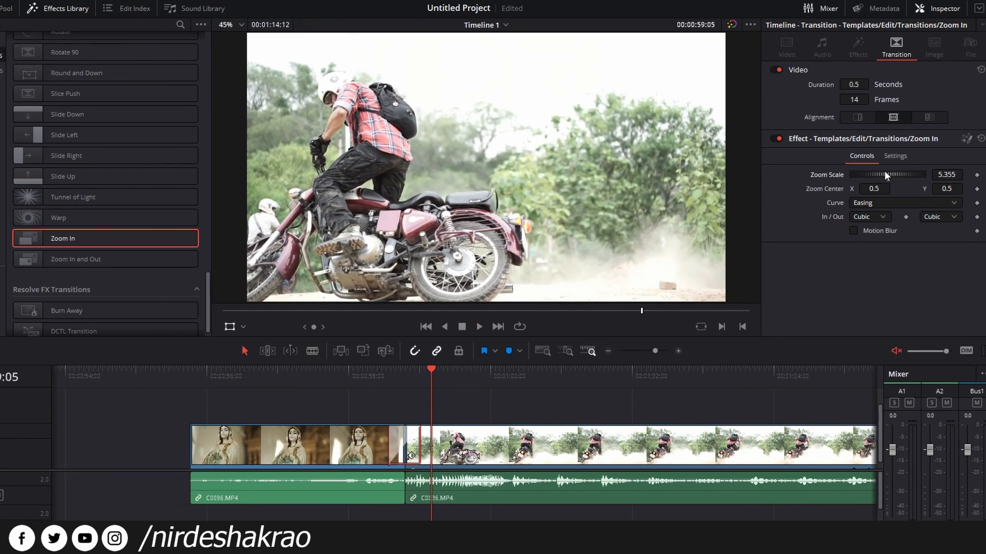
Raise the Zoom In transition's Zoom Scale to 8.341 and play back the cut
left_click_drag(920, 179, 946, 178)
left_click(384, 373)
key("space")
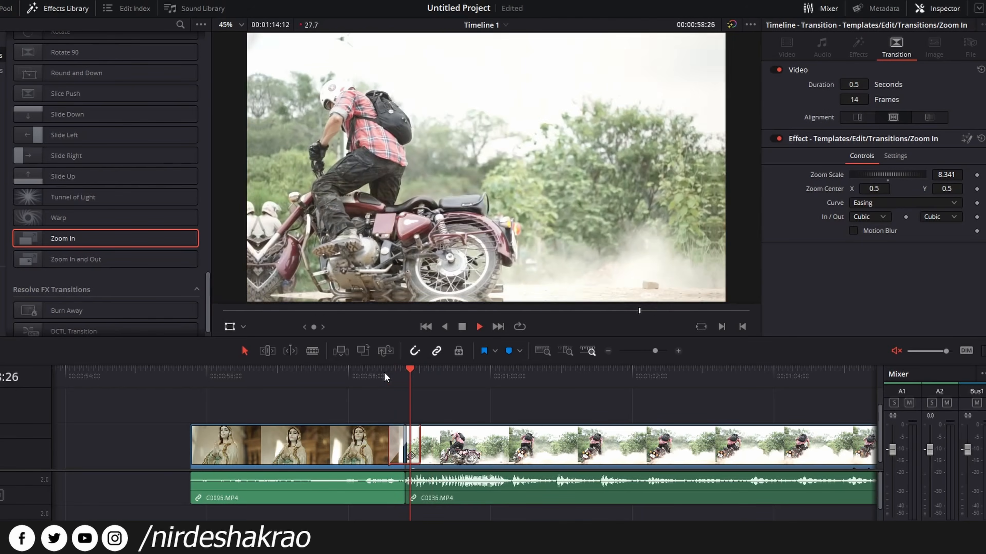
left_click(393, 373)
Set the Zoom In transition's Zoom Center to X 0.368 and Y 0.905 and play it back
left_click(402, 375)
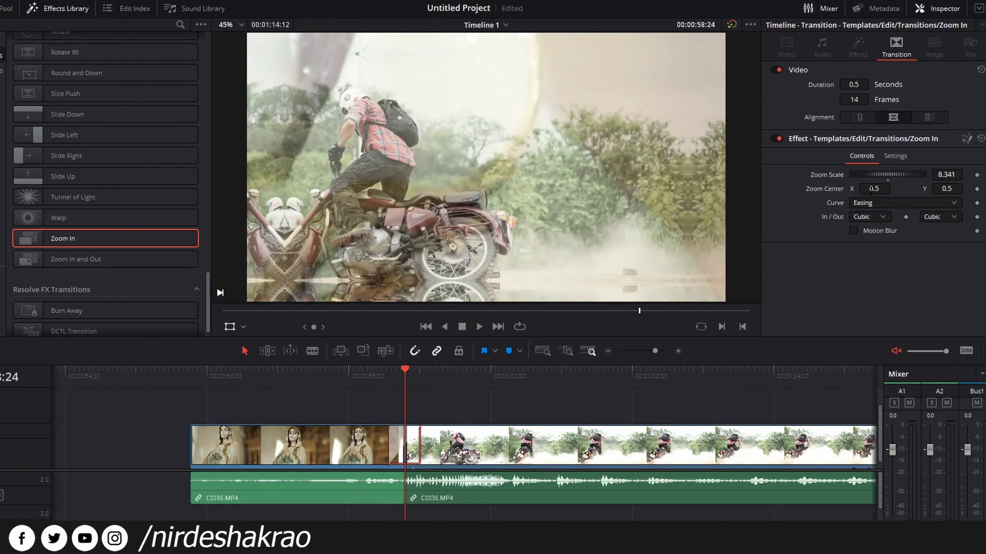
left_click_drag(875, 188, 860, 189)
left_click_drag(956, 190, 975, 190)
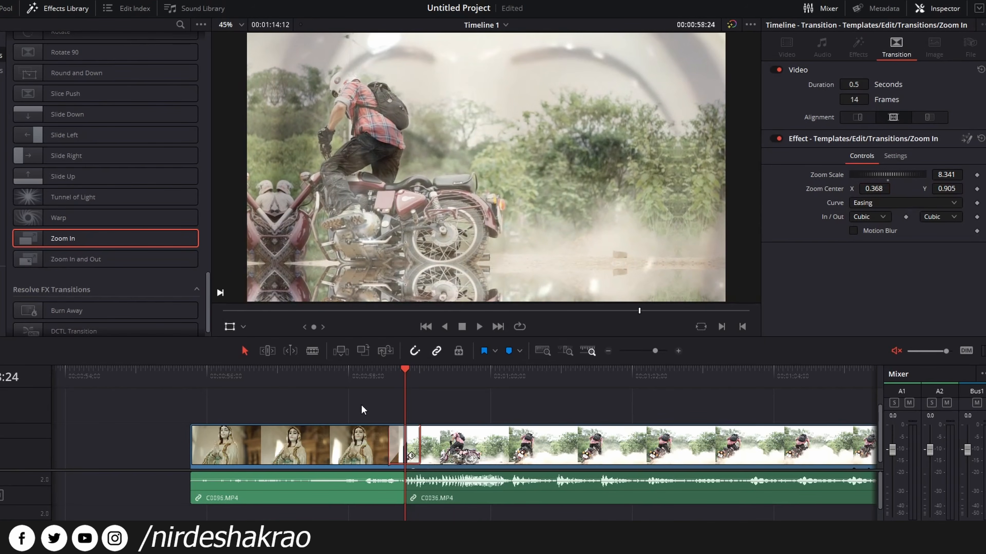
left_click(375, 374)
key("space")
Replay the cut several times to examine the off-centre zoom between the statue and motorcycle clips
left_click(374, 374)
key("space")
left_click(374, 373)
key("space")
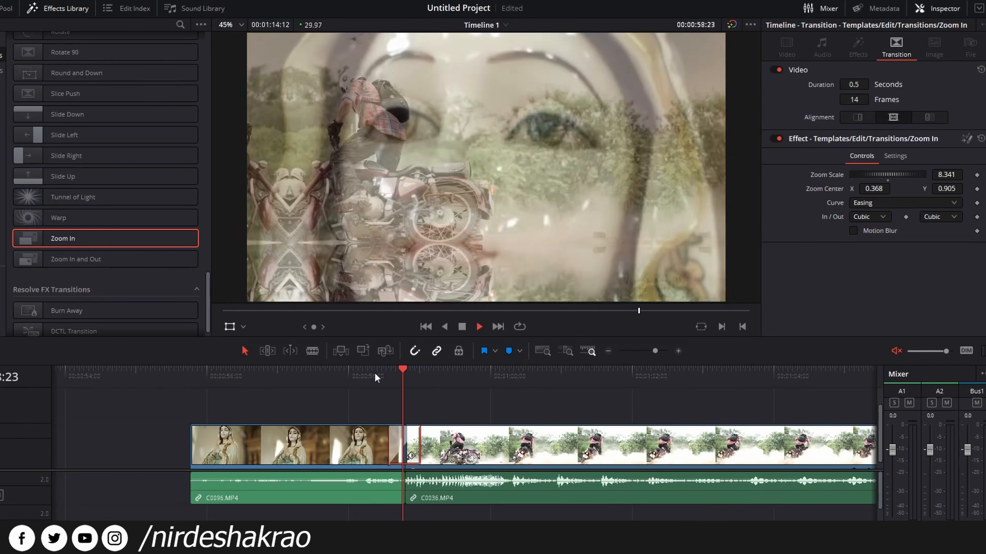
left_click(370, 374)
key("space")
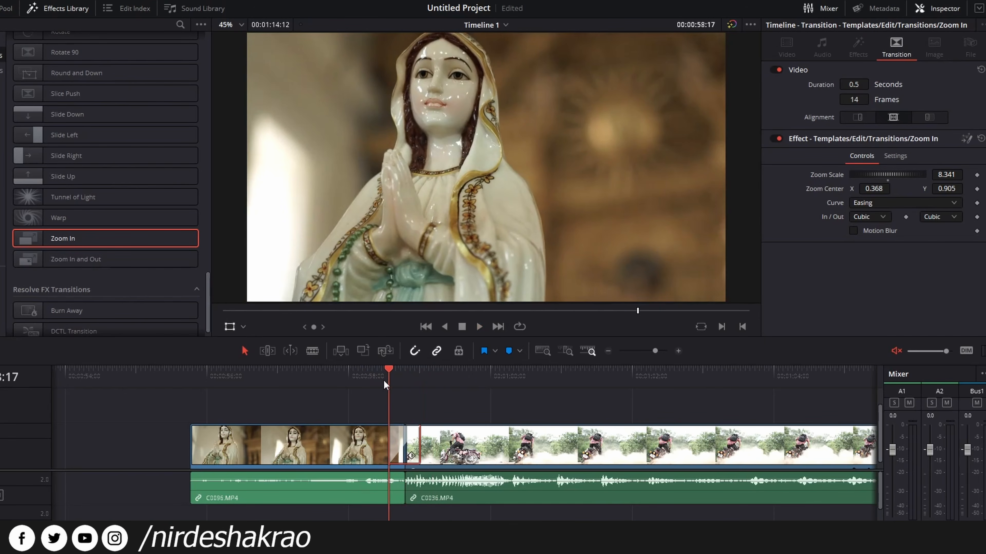
key("space")
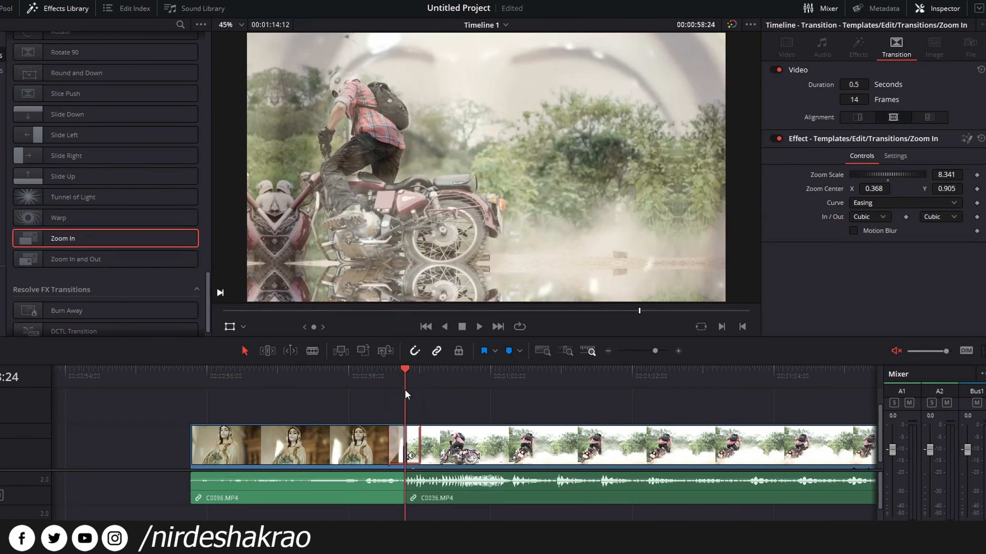
left_click(354, 392)
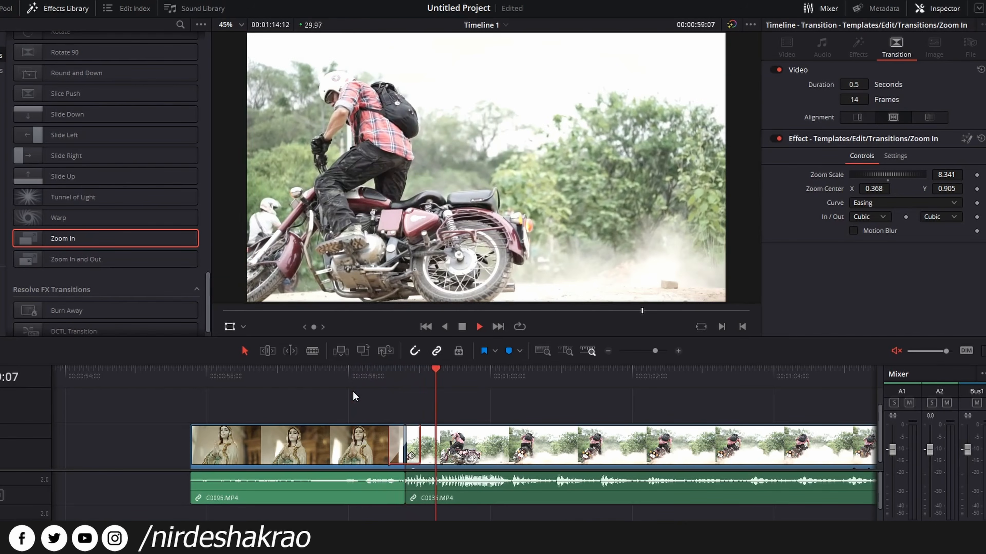
left_click(365, 383)
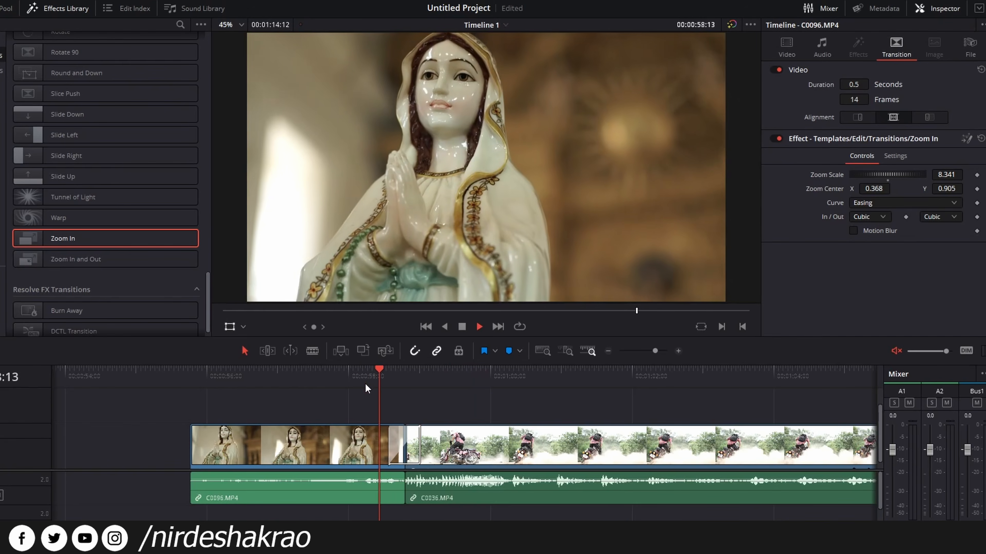
key("space")
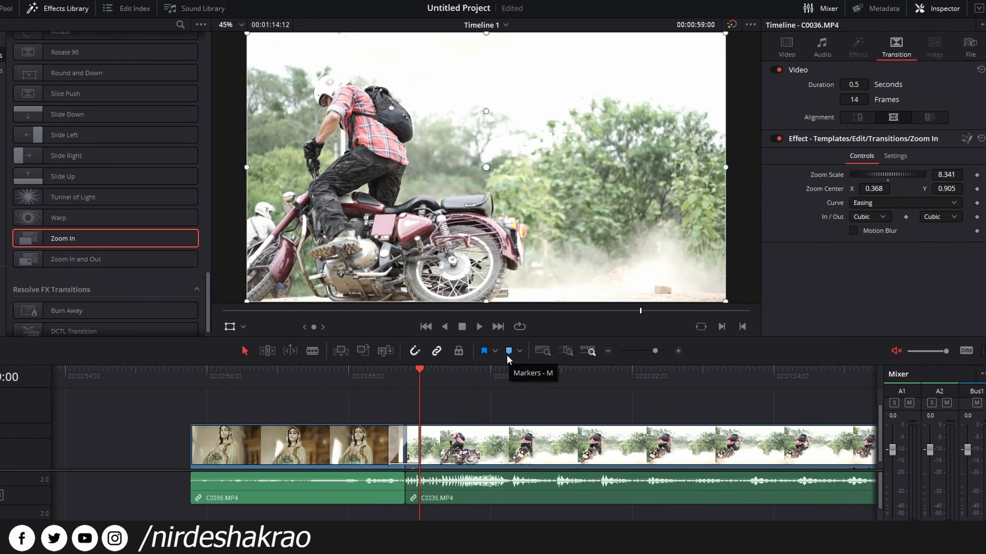
Play back the centred 0.6-second Zoom In transition twice across the cut
left_click(342, 381)
key("space")
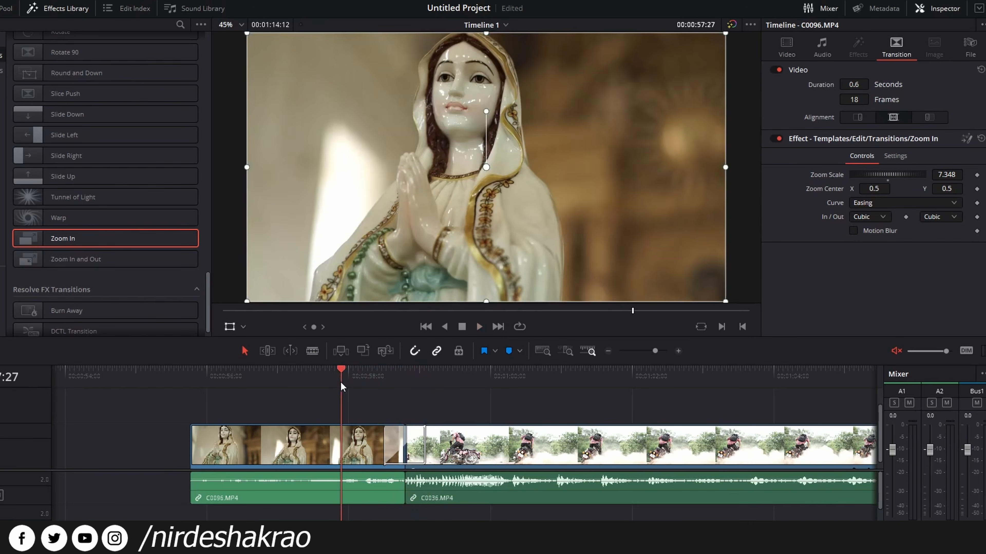
key("space")
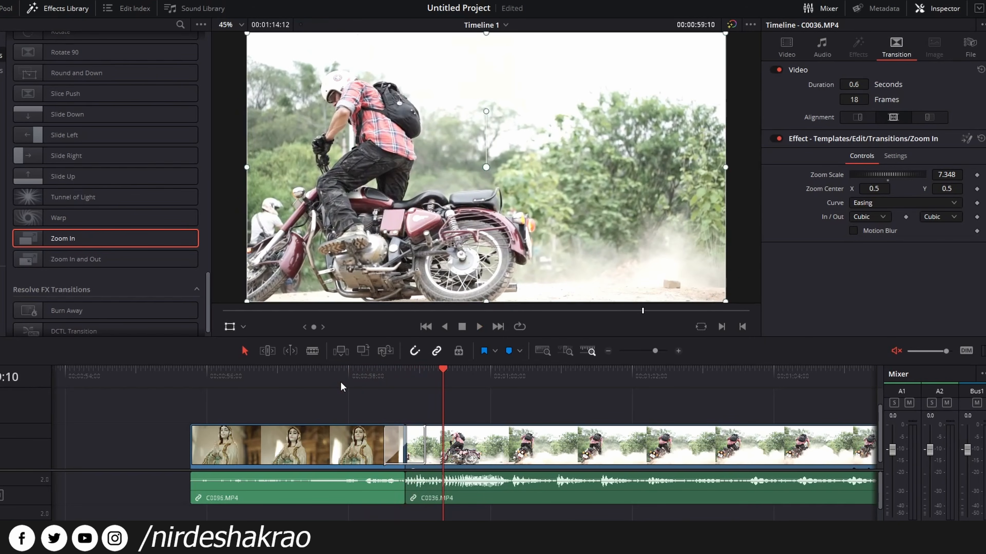
left_click(341, 381)
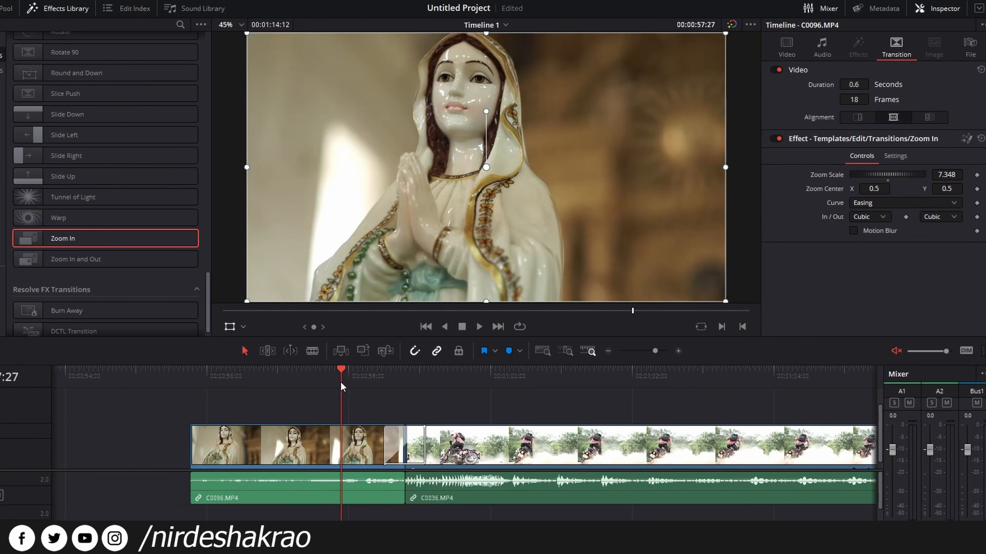
key("space")
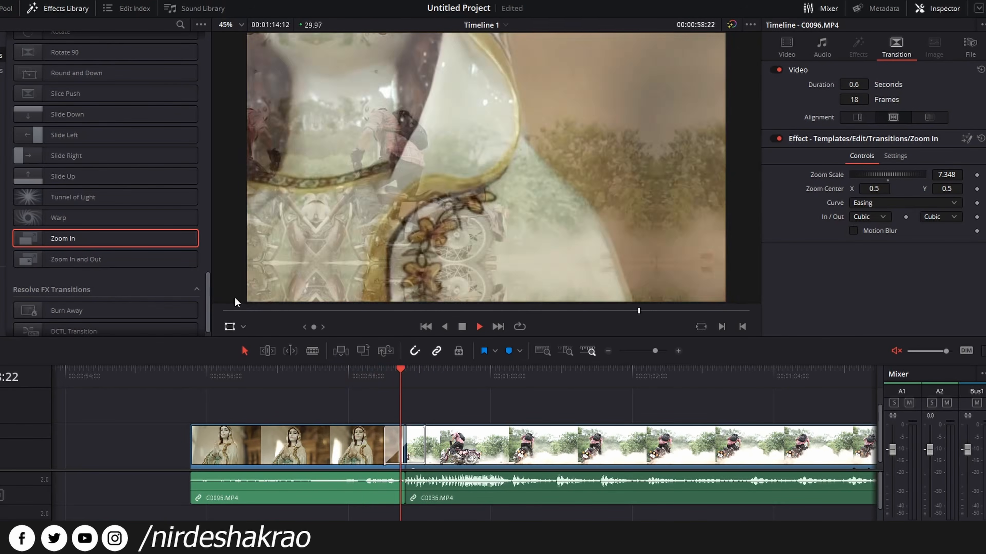
key("space")
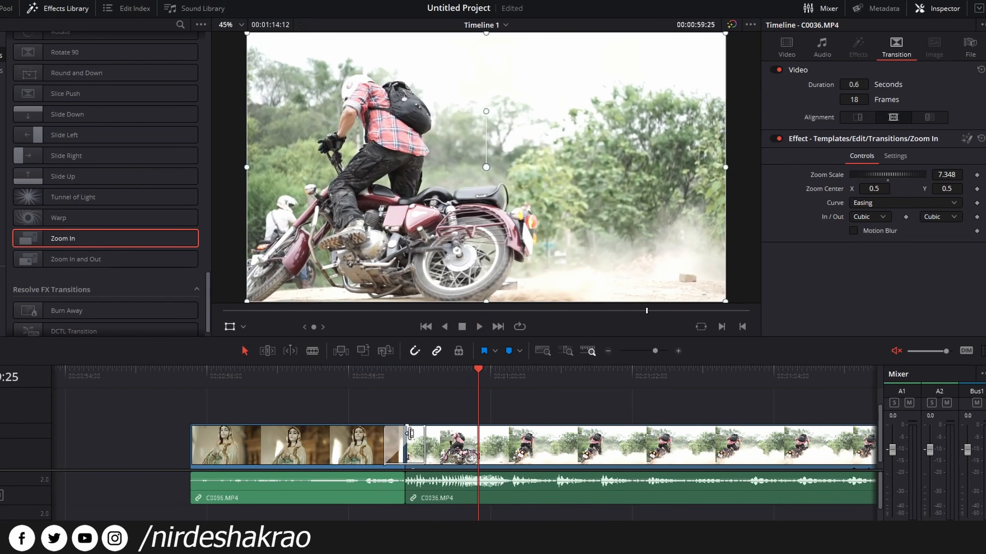
Replace the Zoom In at the cut with the Zoom In and Out Fusion transition and play it back
key("Delete")
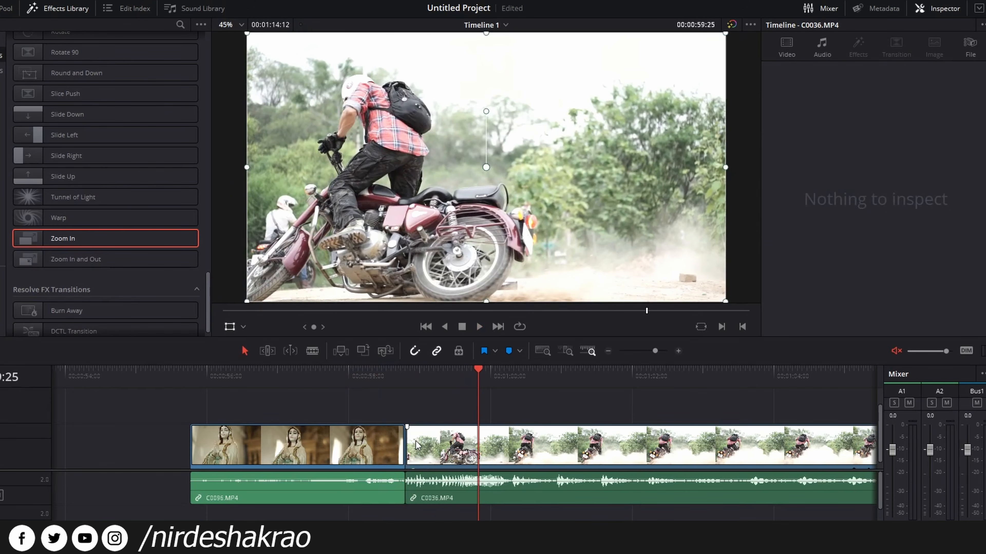
left_click_drag(77, 259, 377, 441)
left_click(341, 372)
key("space")
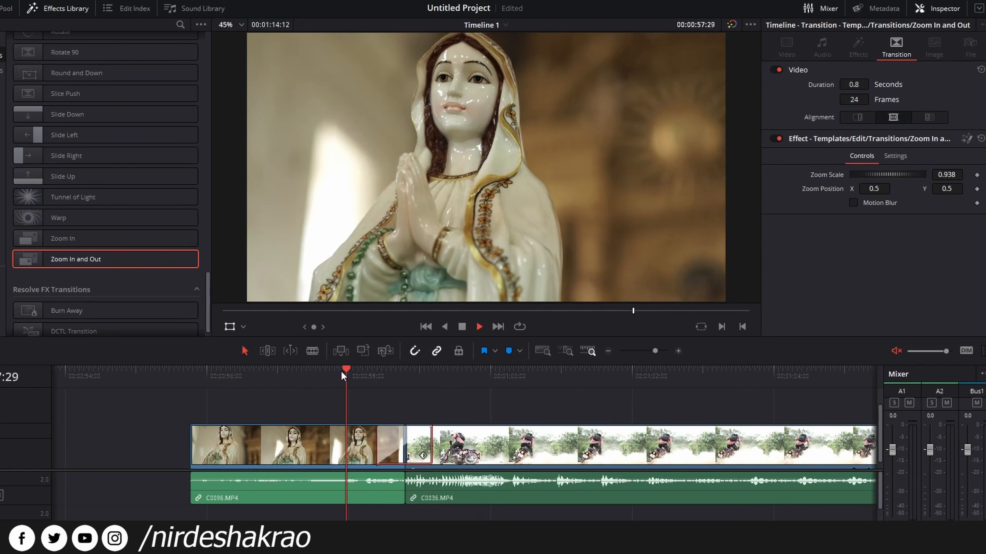
left_click(334, 373)
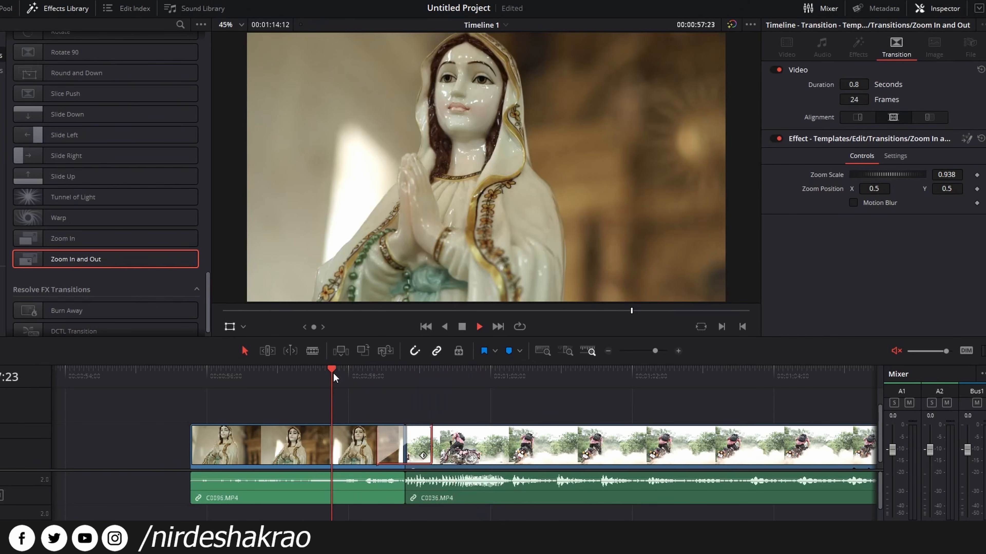
key("space")
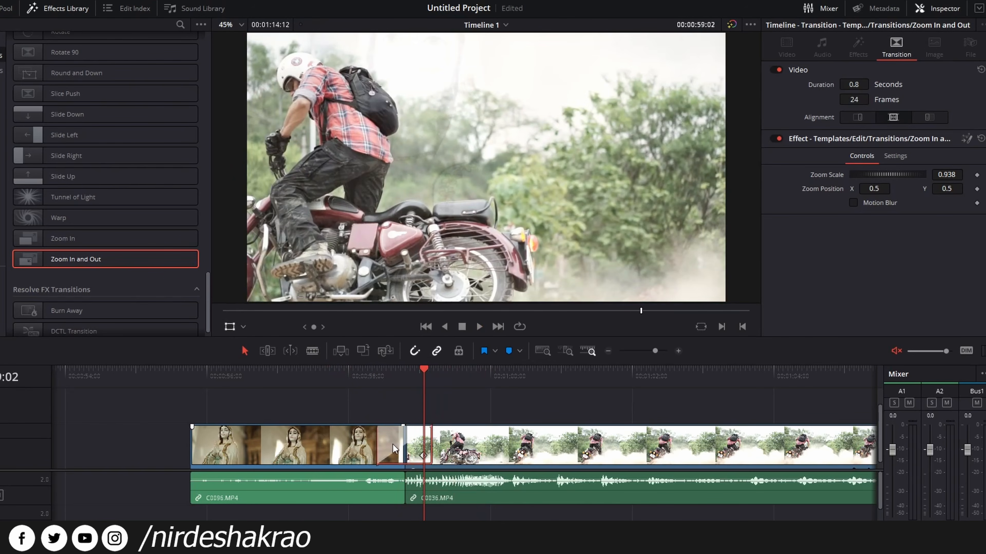
Delete the Zoom In and Out transition from the cut and look through the transitions in the Effects Library
key("Delete")
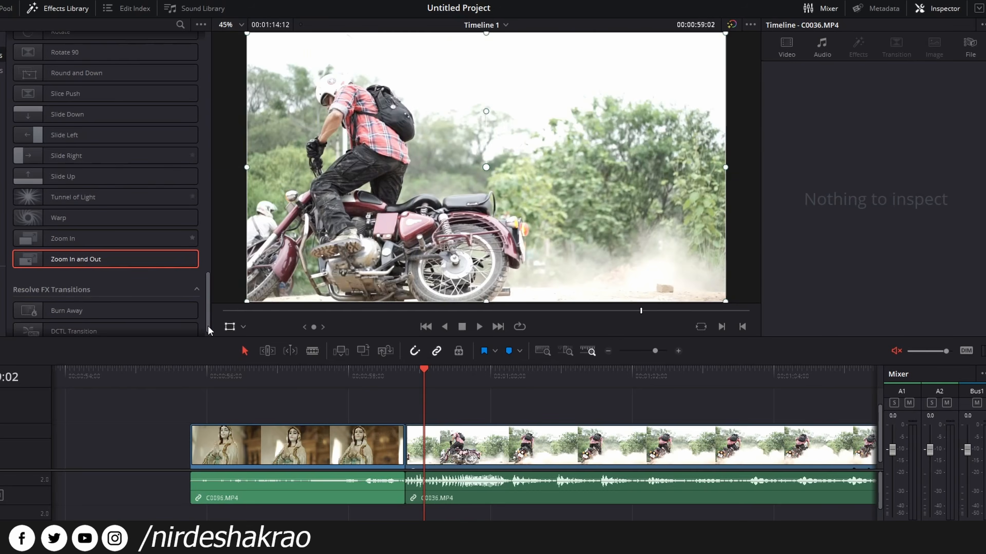
scroll(148, 176, "up", 10)
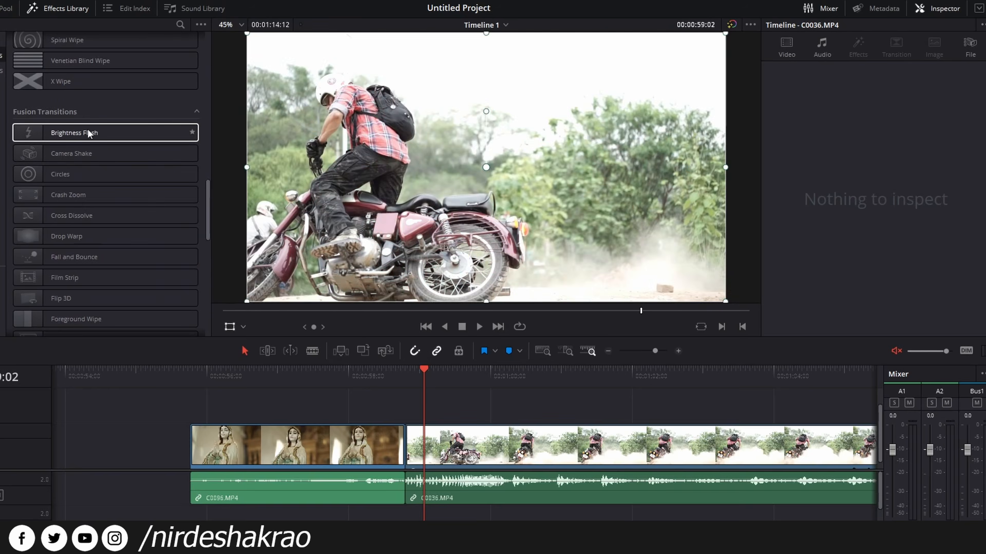
scroll(138, 161, "down", 10)
scroll(139, 161, "up", 1)
scroll(132, 138, "down", 2)
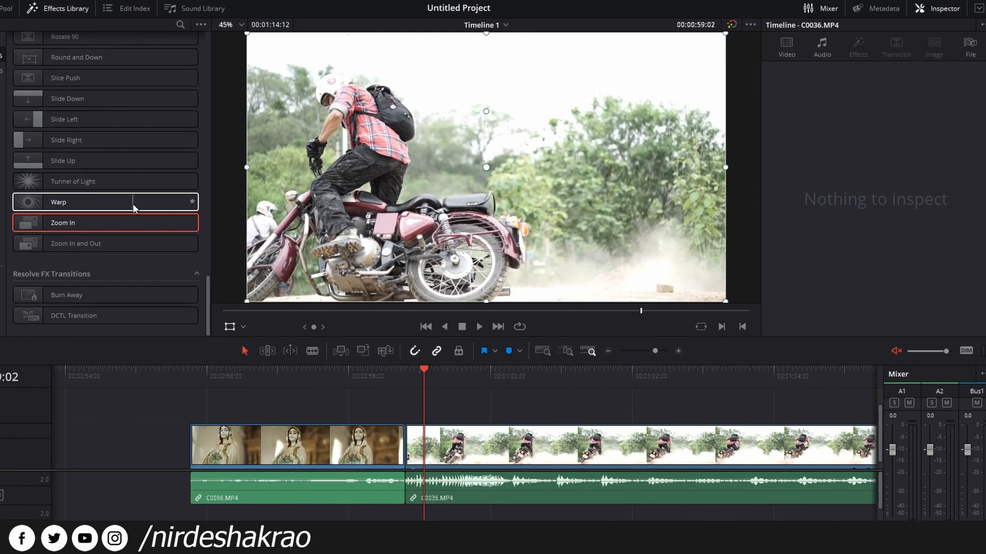
scroll(114, 240, "down", 10)
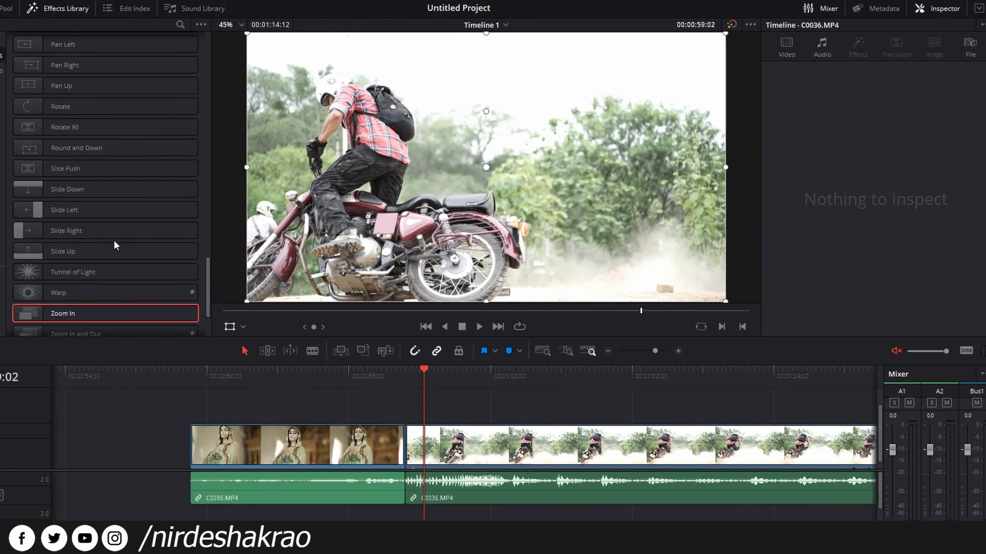
scroll(114, 237, "up", 5)
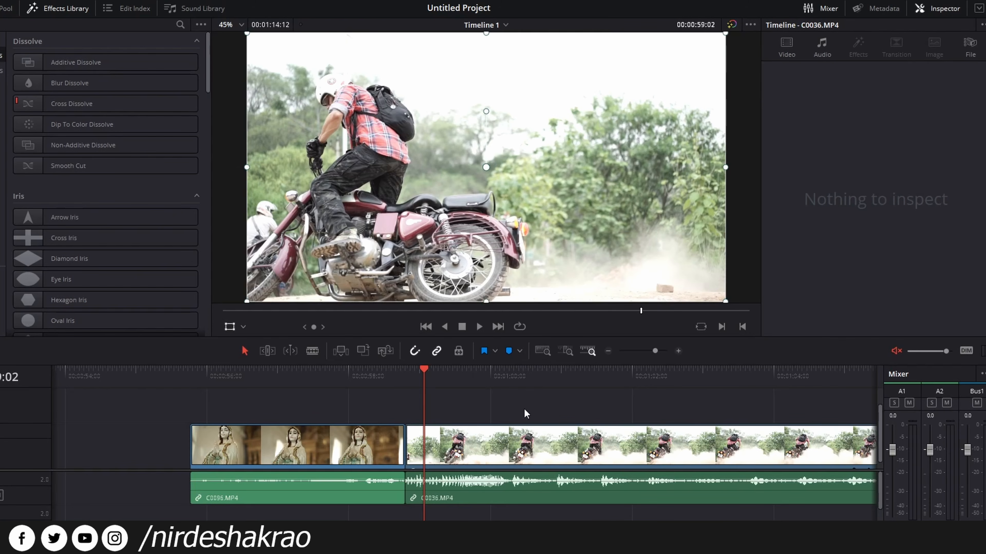
scroll(524, 409, "down", 2)
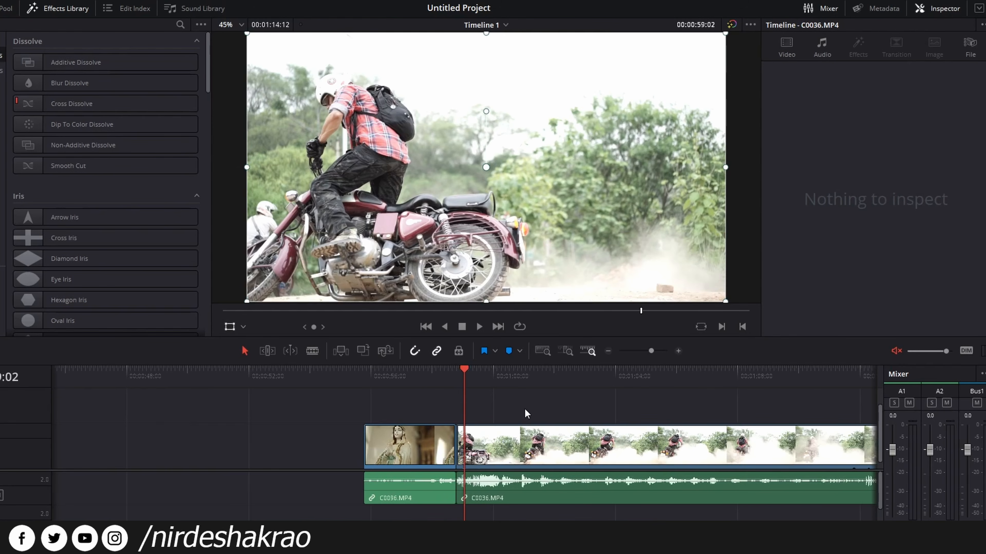
Preview the Binoculars and CCTV Fusion effects in the Effects category of the Effects Library
mouse_move(446, 429)
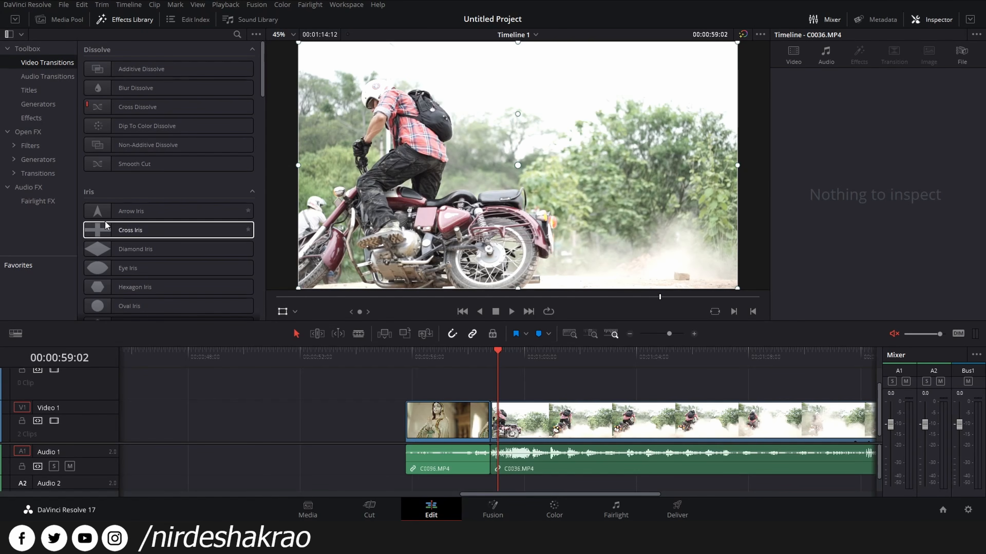
left_click(31, 118)
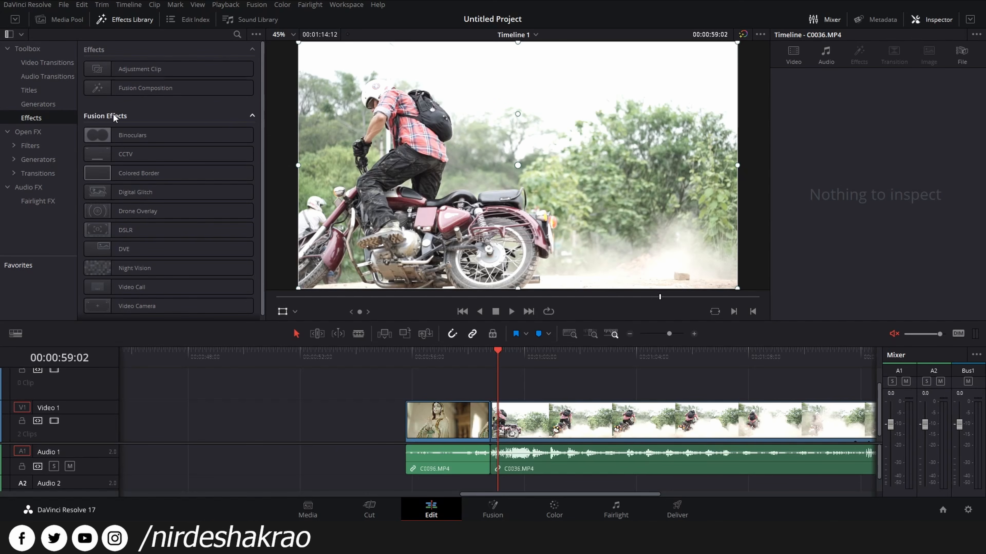
left_click(129, 138)
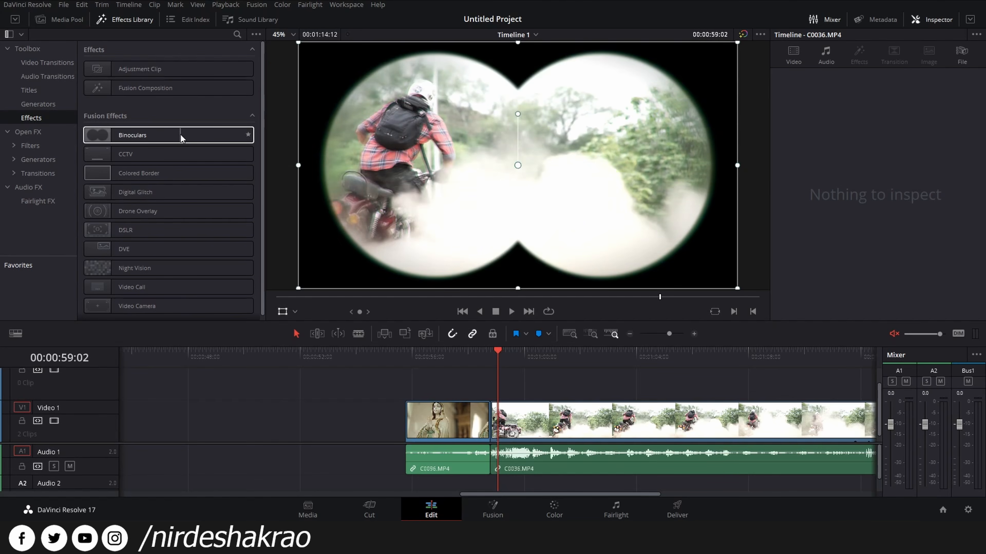
left_click(140, 155)
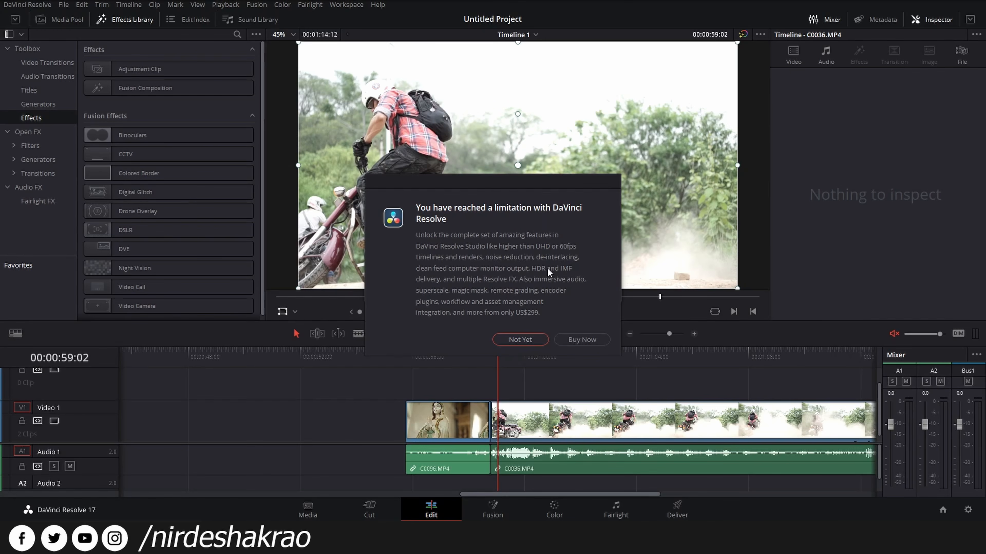
left_click(532, 340)
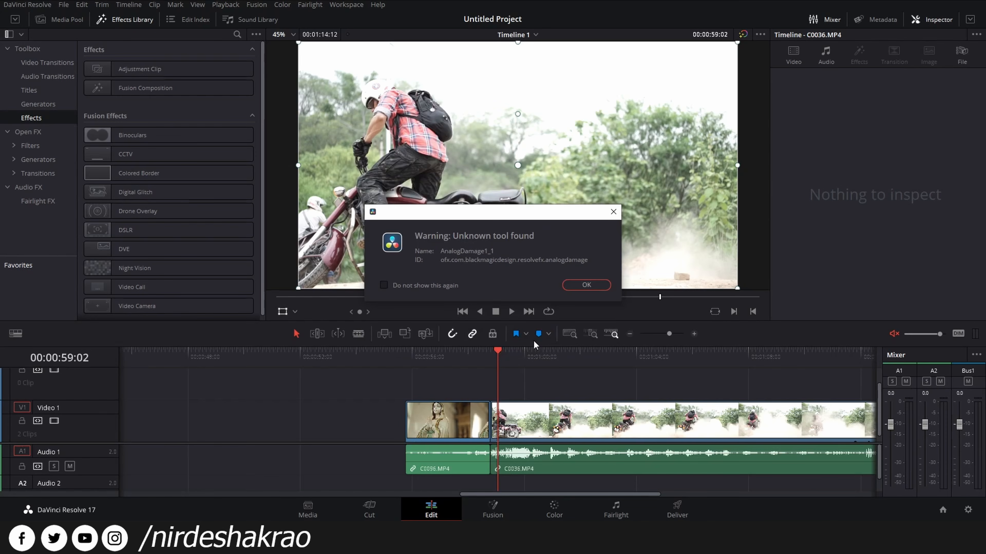
left_click(618, 215)
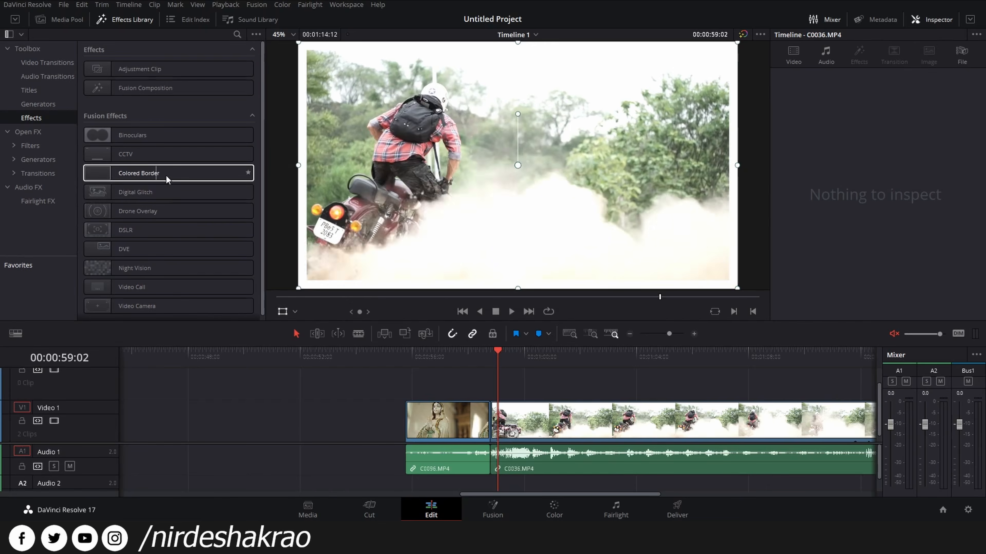
Apply the Colored Border effect to the motorcycle clip in red, with soft edge 0.022 and border width -0.141
left_click_drag(125, 179, 523, 419)
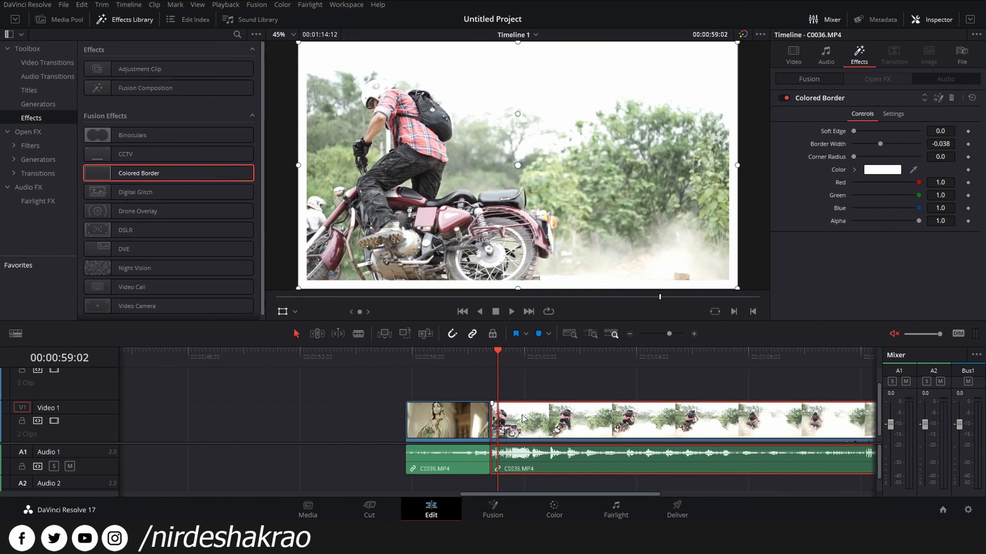
left_click(886, 167)
left_click_drag(583, 193, 608, 156)
left_click(598, 353)
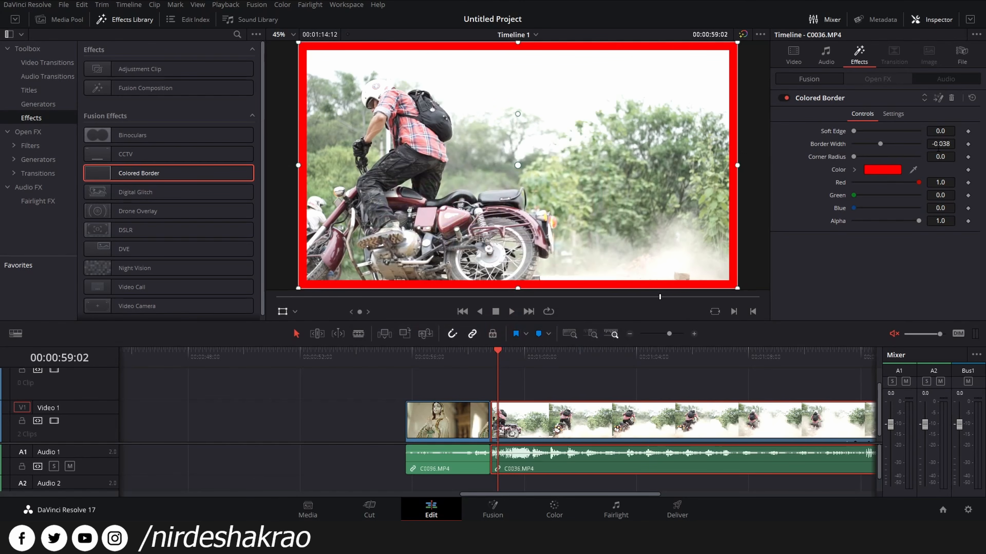
mouse_move(858, 131)
left_mouse_down()
mouse_move(897, 131)
mouse_move(854, 131)
mouse_move(897, 143)
mouse_move(848, 141)
mouse_move(863, 144)
left_mouse_up()
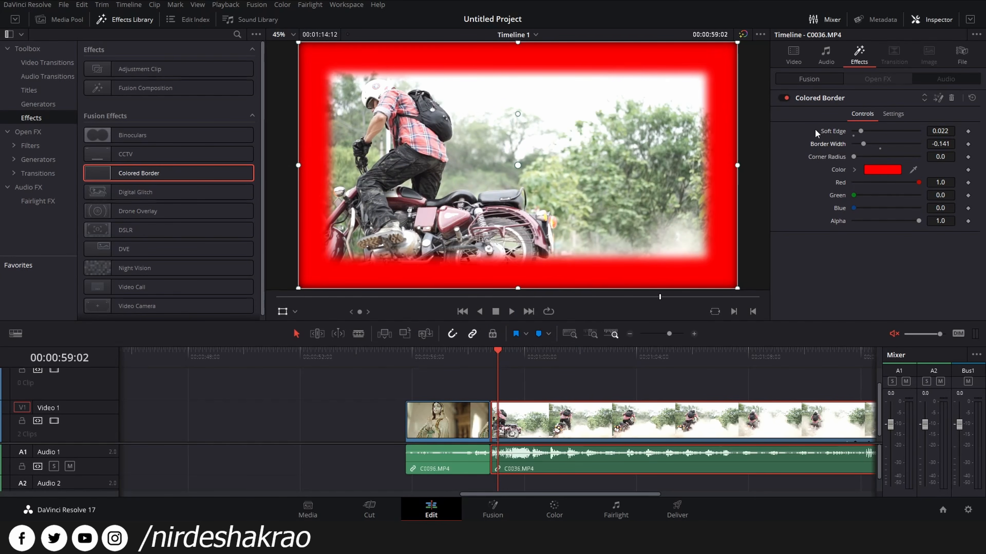
Look through the motorcycle clip's video, audio and effects settings in the Inspector, and delete its Colored Border effect
left_click(552, 431)
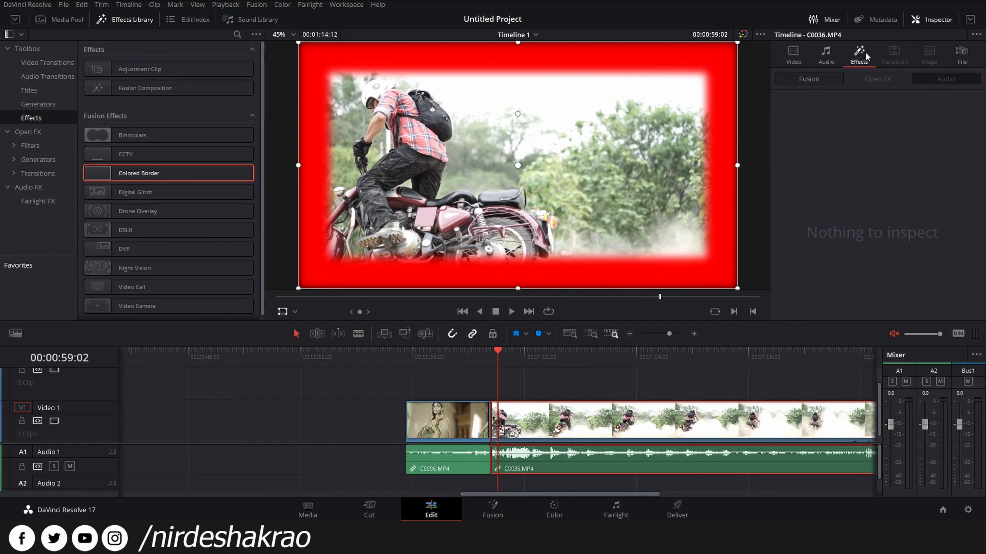
left_click(793, 54)
left_click(830, 54)
left_click(797, 55)
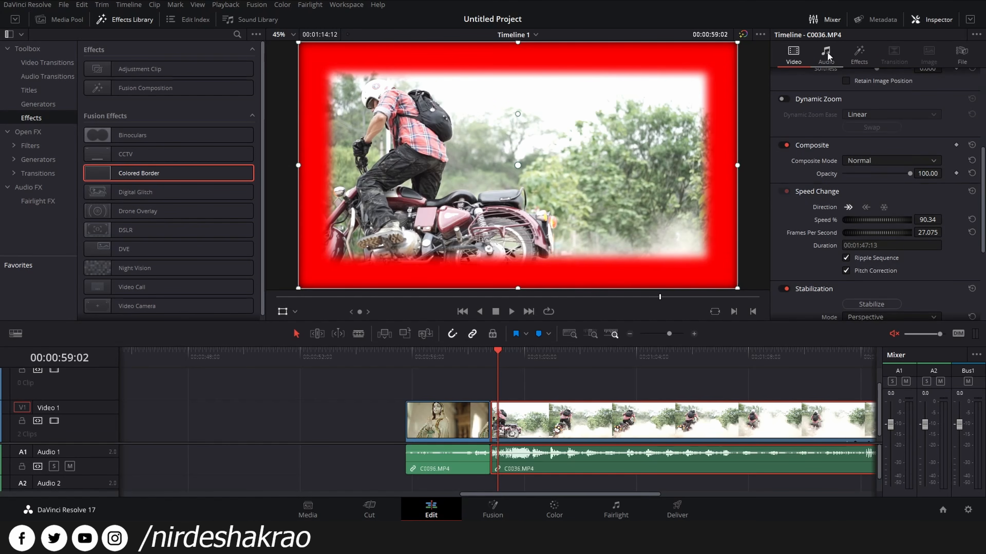
left_click(857, 57)
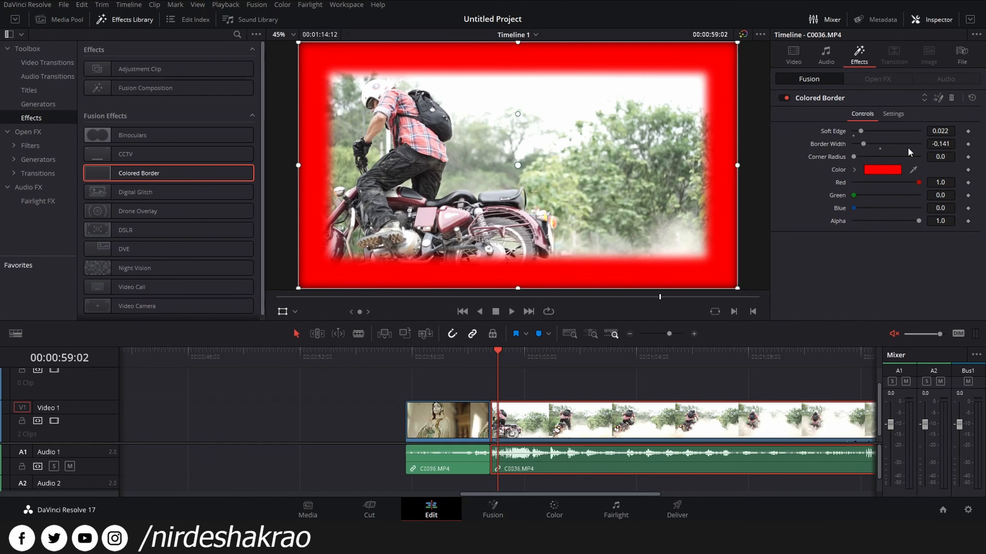
left_click(950, 99)
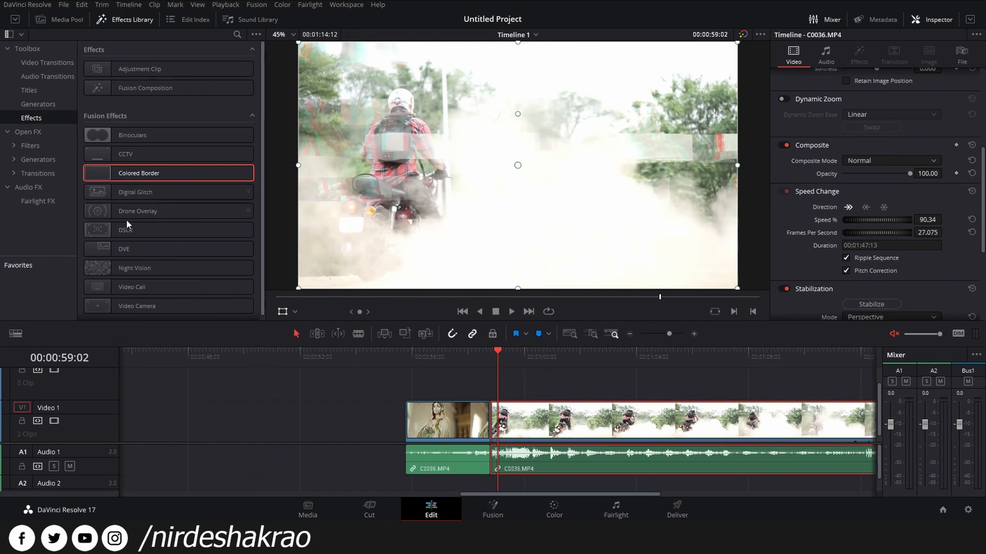
Preview further Fusion effects, such as Digital Glitch and Drone Overlay, on the motorcycle clip
mouse_move(127, 211)
left_click(519, 340)
left_click(614, 211)
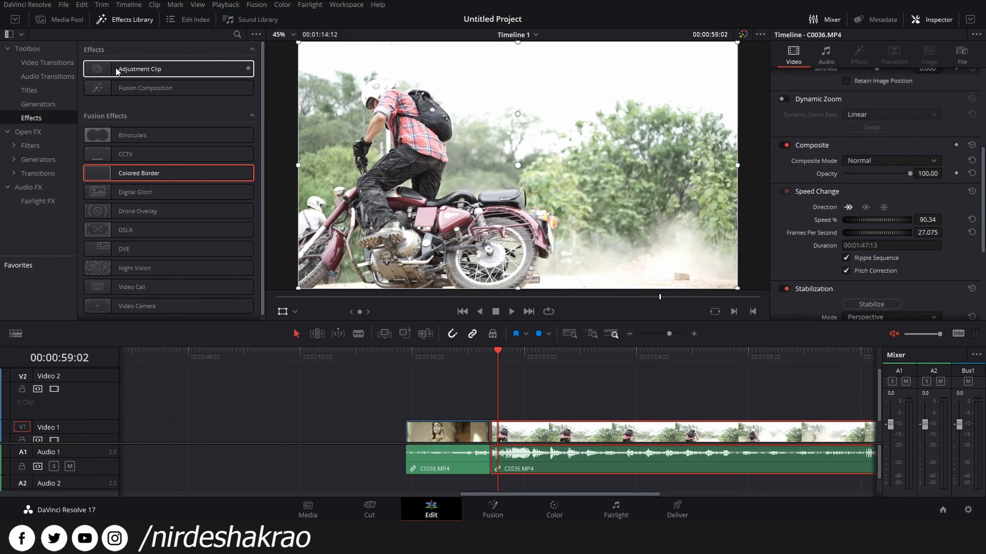
Add an Adjustment Clip on Video 2 above the motorcycle clip and extend its start to the beginning of the statue clip
left_click_drag(115, 68, 538, 392)
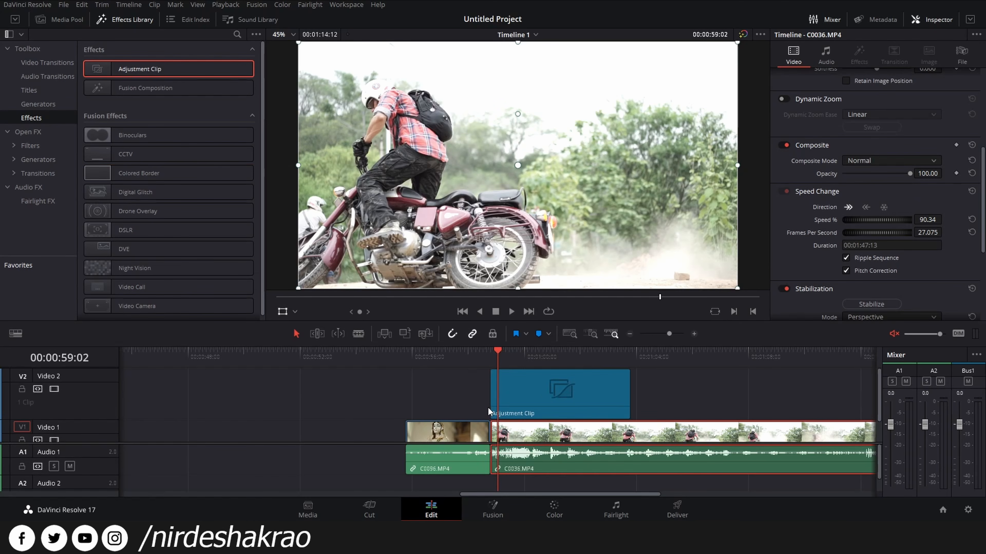
left_click_drag(544, 357, 553, 359)
left_click_drag(492, 388, 405, 389)
left_click_drag(557, 356, 529, 365)
Set the adjustment clip's zoom to 1.600 and compare the picture with Video 2 disabled and enabled
left_click(546, 388)
scroll(869, 166, "up", 5)
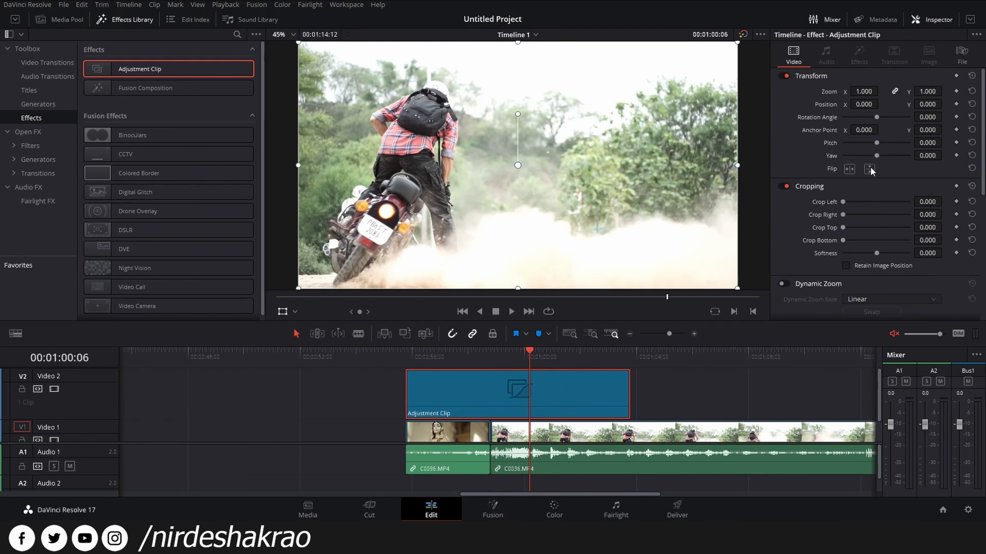
left_click_drag(863, 93, 881, 91)
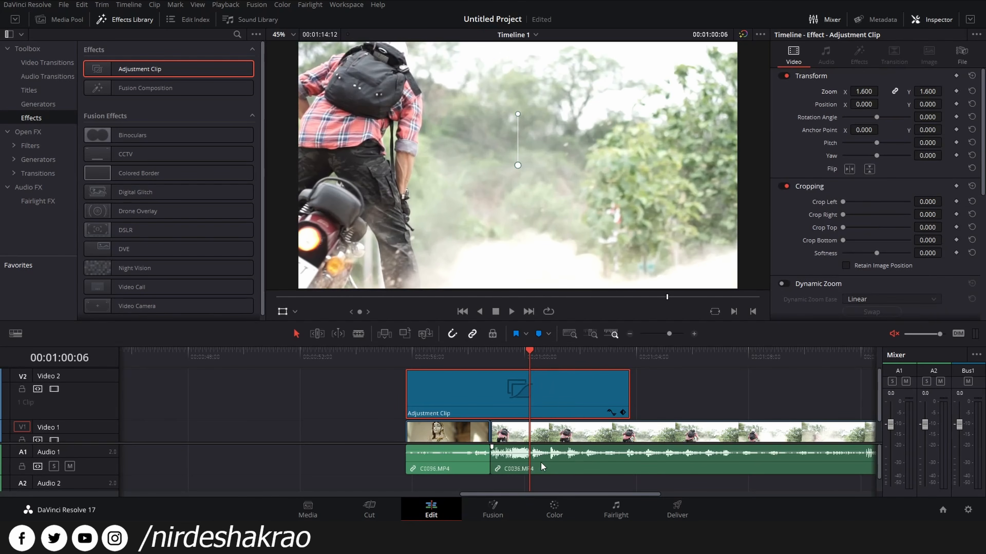
left_click(55, 389)
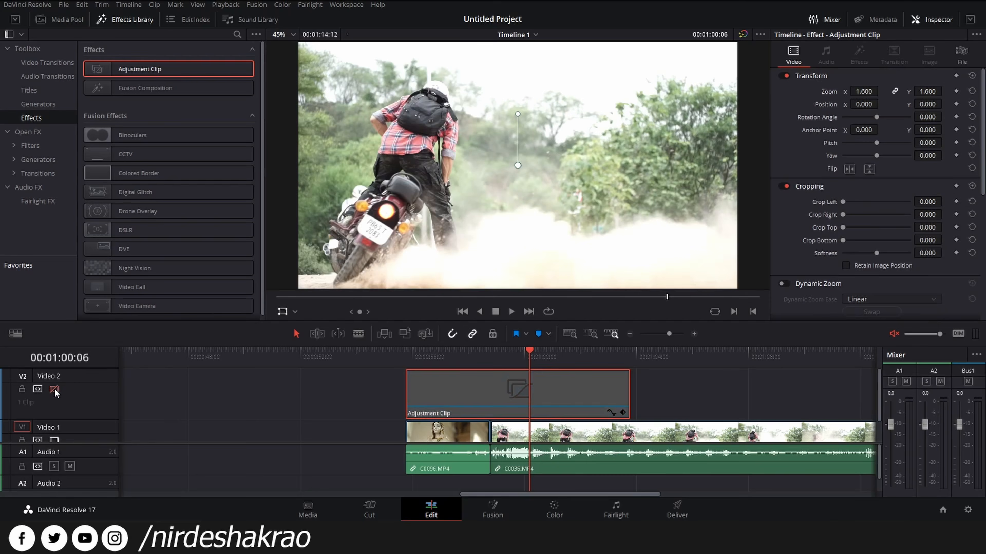
left_click(55, 389)
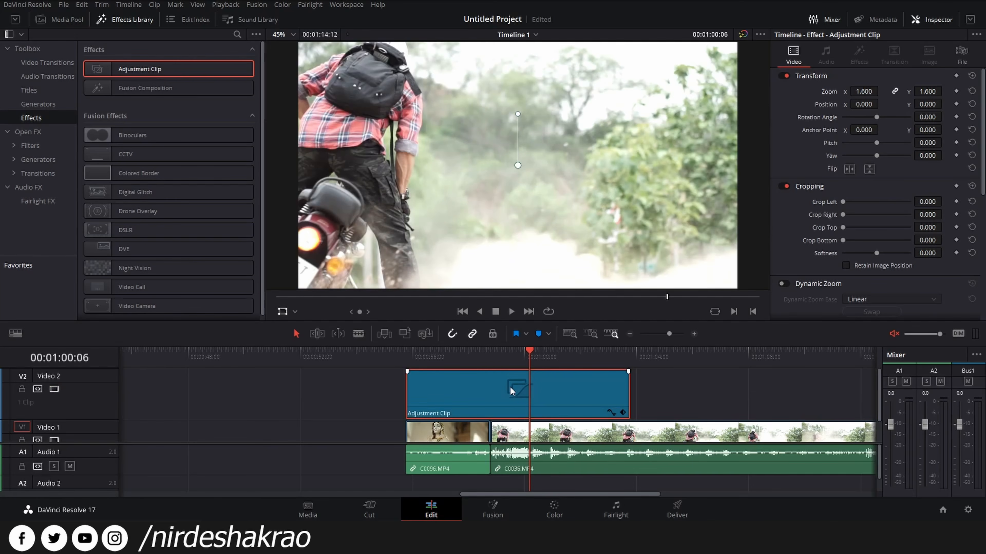
Try a zoom of 1.580 on the adjustment clip and reset its Transform settings
mouse_move(866, 92)
left_mouse_down()
mouse_move(838, 92)
mouse_move(865, 92)
left_mouse_up()
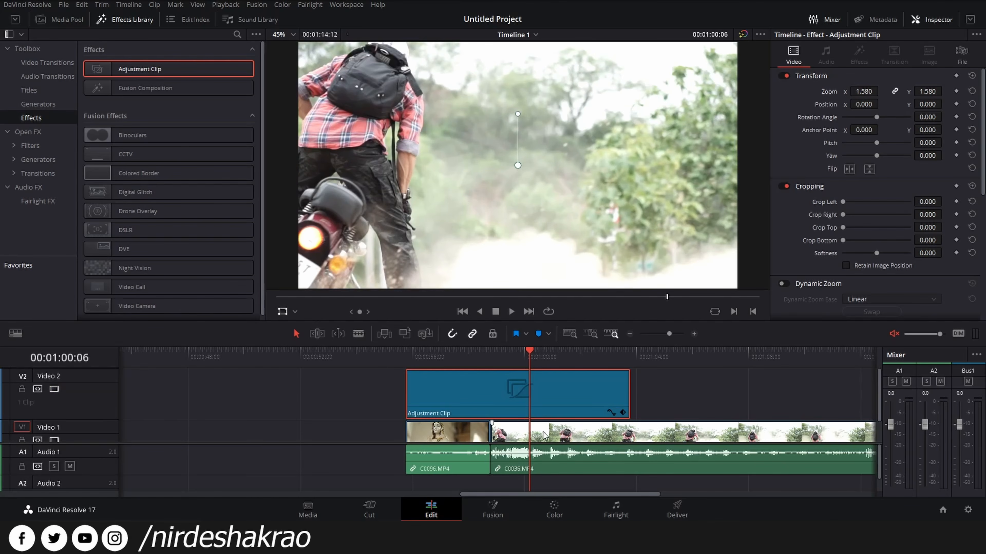
left_click(970, 77)
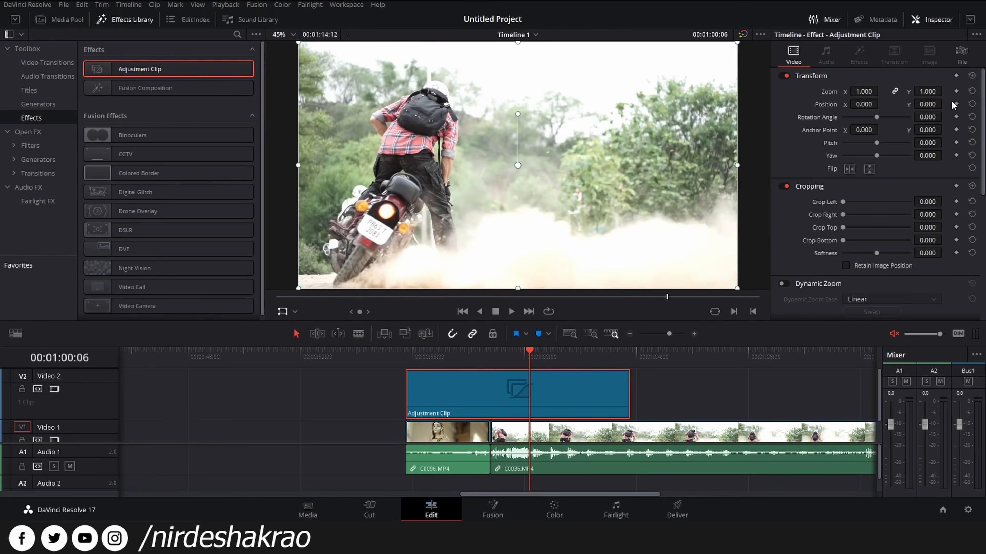
Keyframe the adjustment clip's zoom from 1.000 at 00:00:58:03 to 2.000 at the cut, 00:00:58:24
left_click_drag(466, 361, 472, 368)
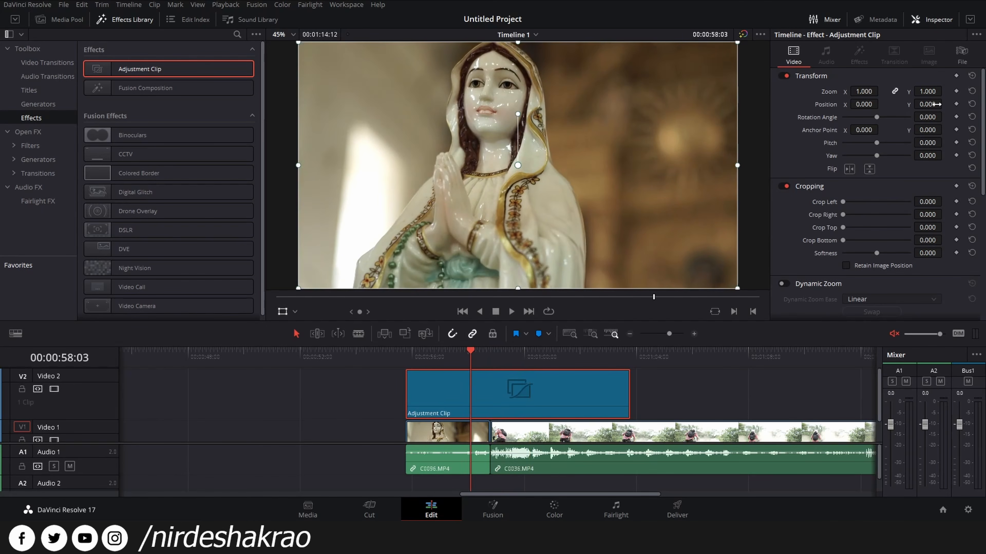
left_click(955, 91)
left_click_drag(471, 358, 488, 365)
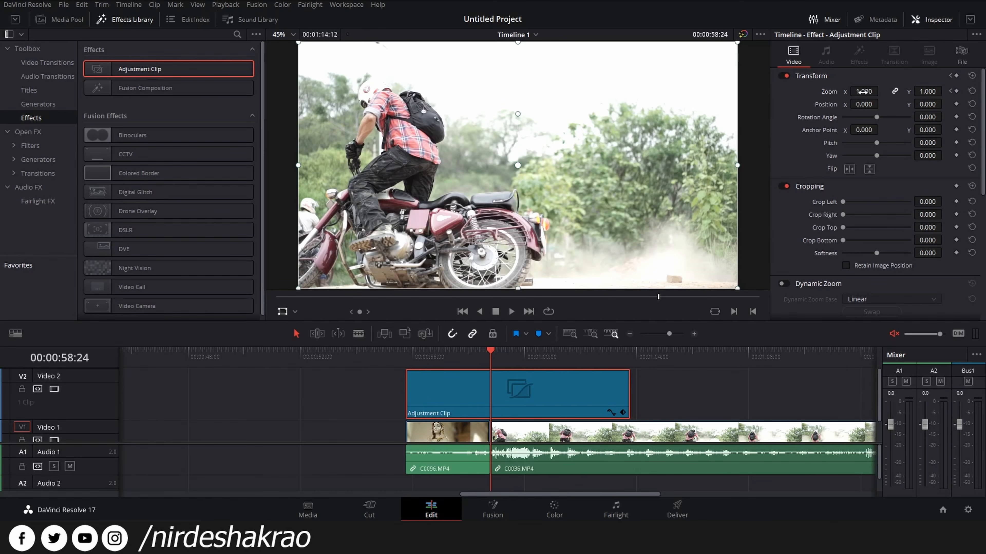
left_click_drag(865, 91, 863, 91)
double_click(863, 92)
type("2")
key("Return")
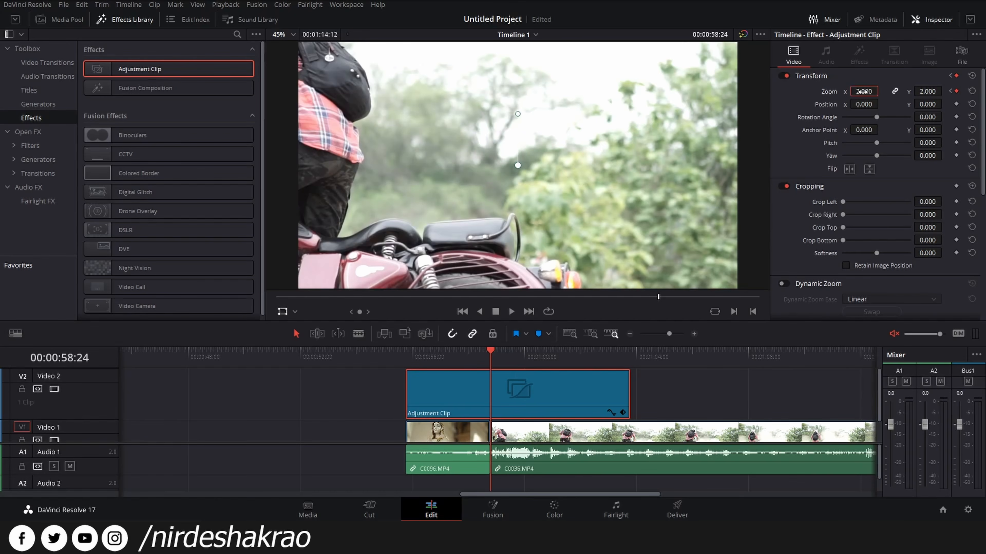
Keyframe the adjustment clip's zoom back to 1.000 at 00:00:59:09
left_click_drag(492, 359, 504, 359)
double_click(862, 91)
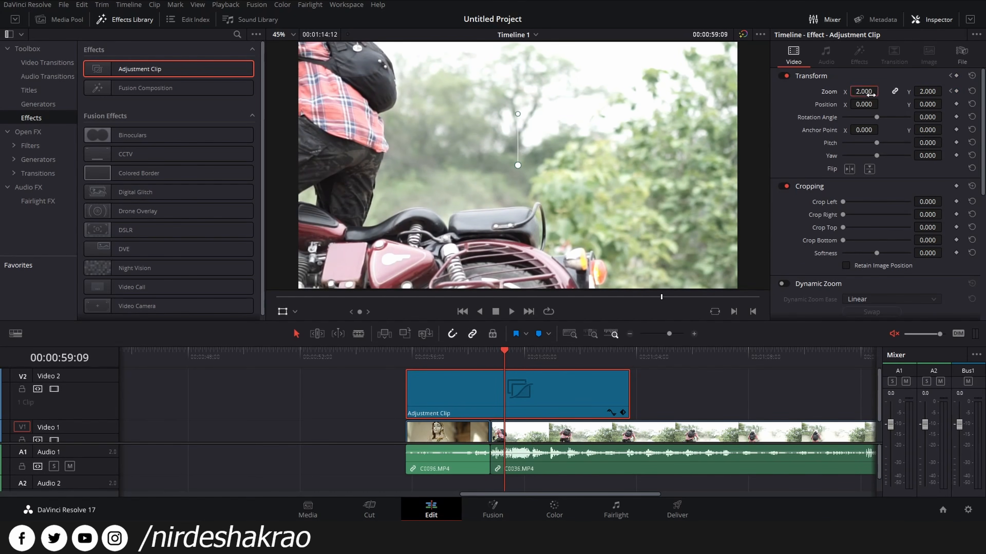
type("1")
key("Return")
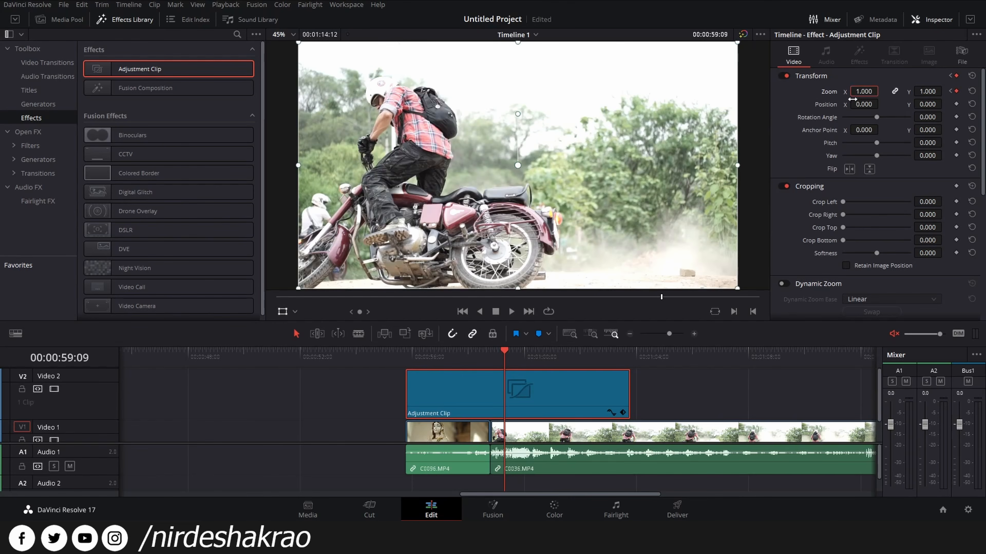
Play back the keyframed zoom across the cut twice
left_click(462, 360)
key("space")
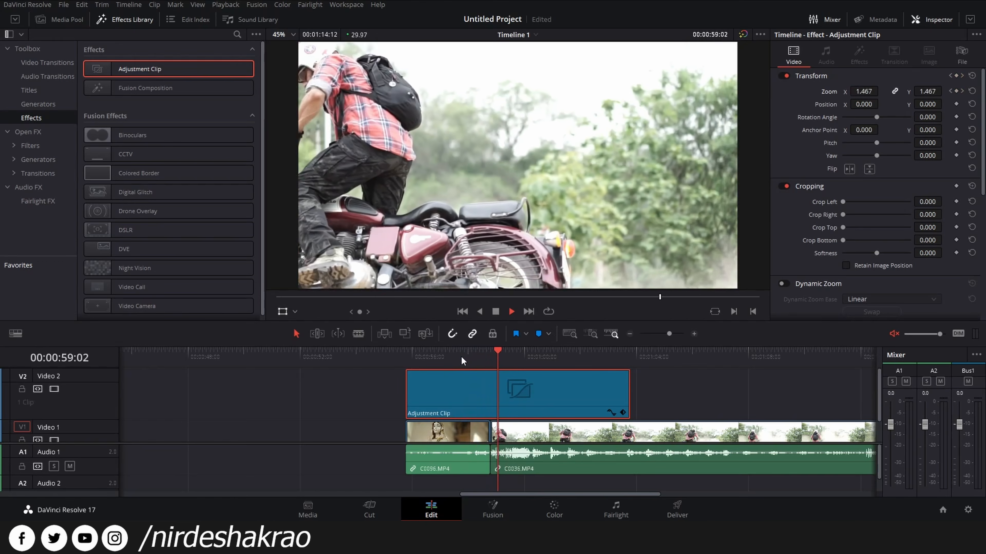
key("space")
left_click(460, 360)
key("space")
key("space")
Show the adjustment clip's Zoom X curve, move its outer keyframes closer to the peak and play back the cut
left_click(610, 412)
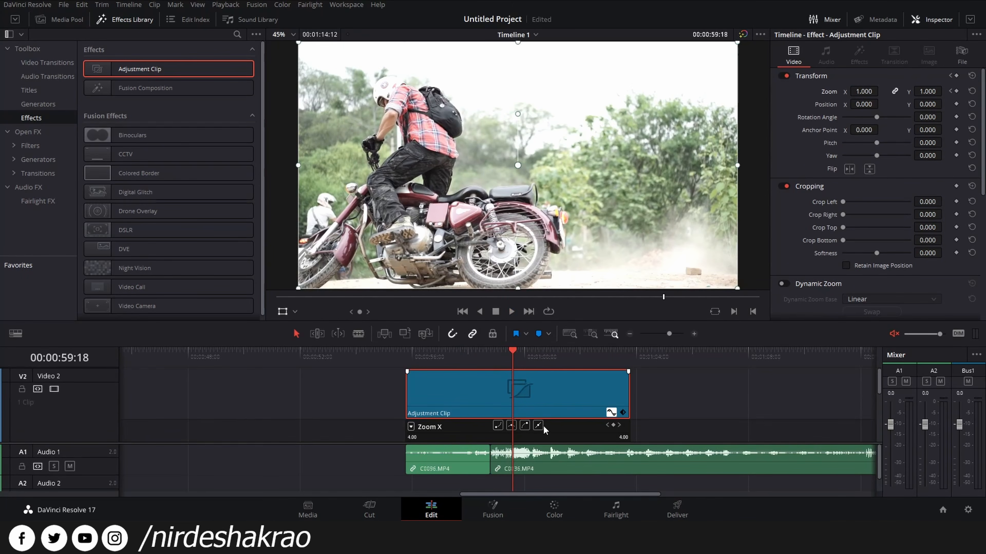
scroll(546, 430, "down", 4)
left_click(470, 417)
left_click_drag(470, 417, 497, 418)
left_click(470, 356)
key("space")
key("space")
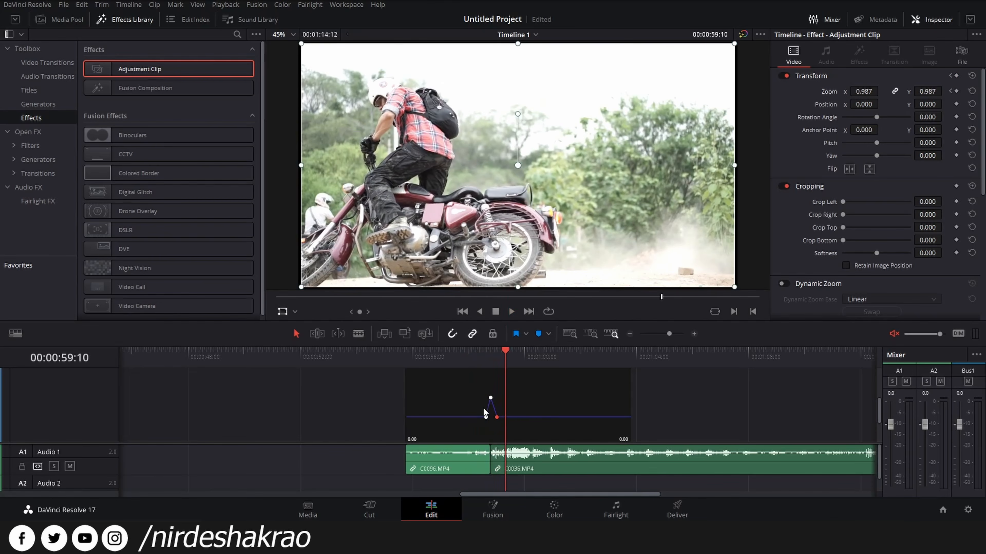
Move the outer Zoom X keyframes slightly farther from the peak and replay the cut
left_click_drag(486, 417, 501, 418)
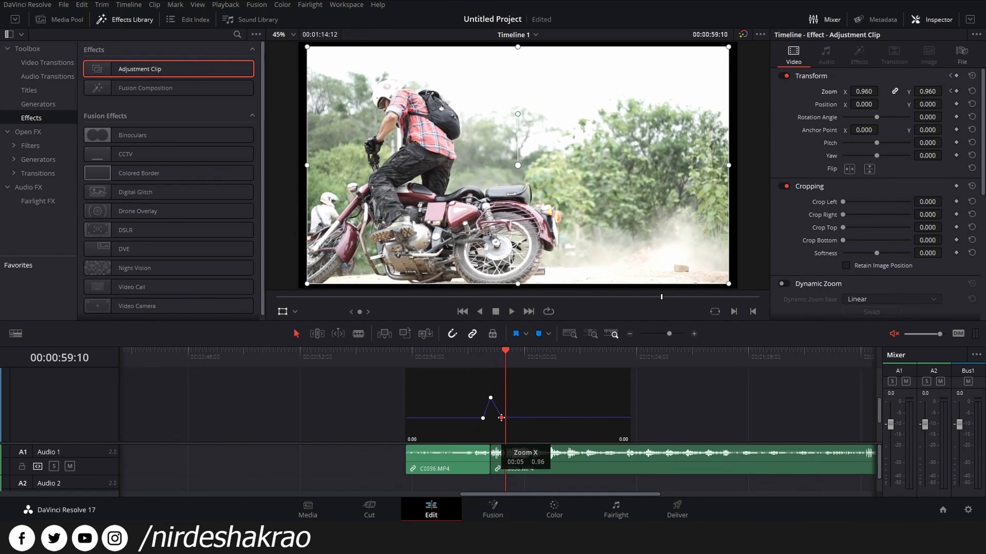
left_click(464, 357)
key("space")
key("space")
Change the peak Zoom X keyframe from linear to a smooth curve on both sides
scroll(459, 412, "up", 2)
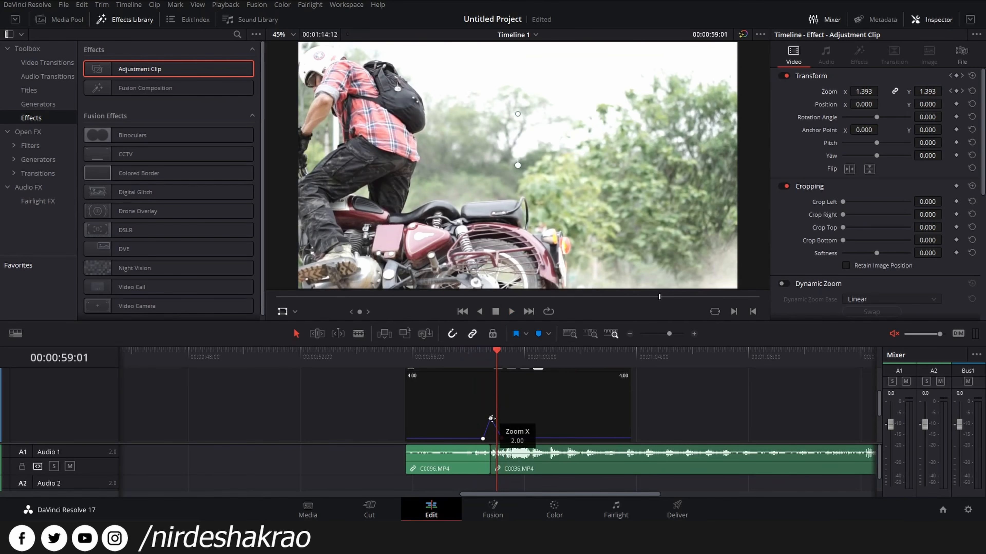
scroll(503, 421, "up", 2)
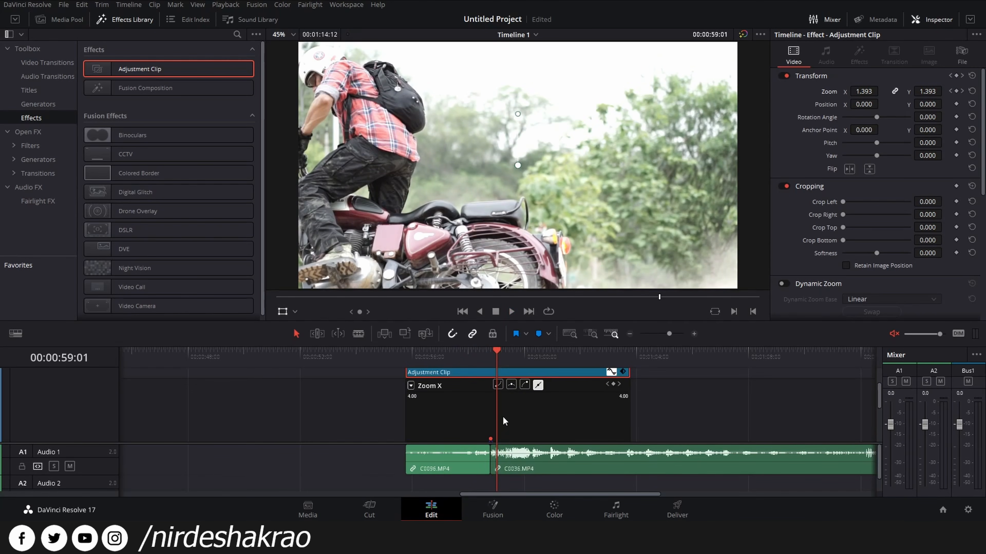
left_click(511, 384)
scroll(497, 418, "down", 2)
scroll(533, 375, "up", 1)
scroll(511, 407, "up", 3)
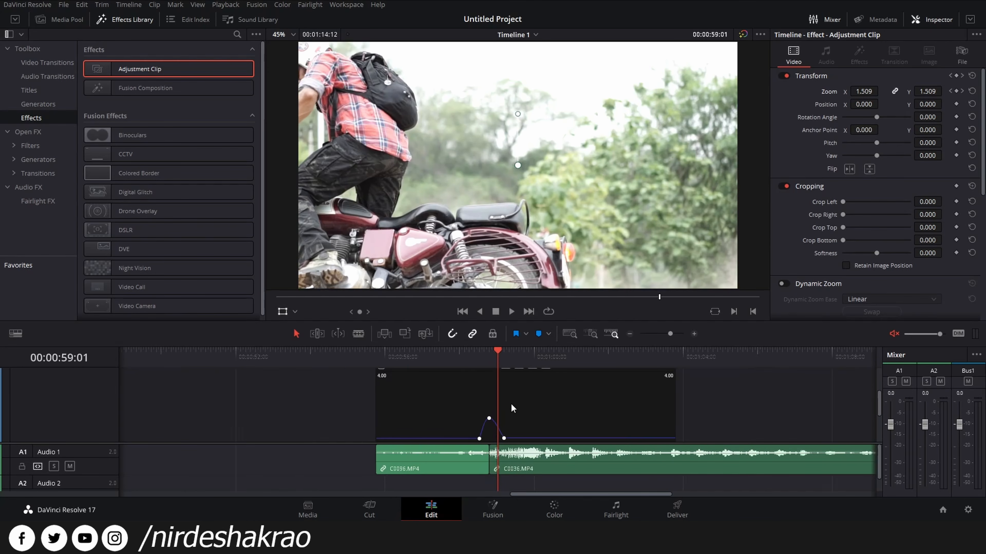
scroll(513, 398, "up", 1)
Enlarge the timeline area and examine the adjustment clip's smoothed Zoom X curve
left_click_drag(465, 344, 466, 282)
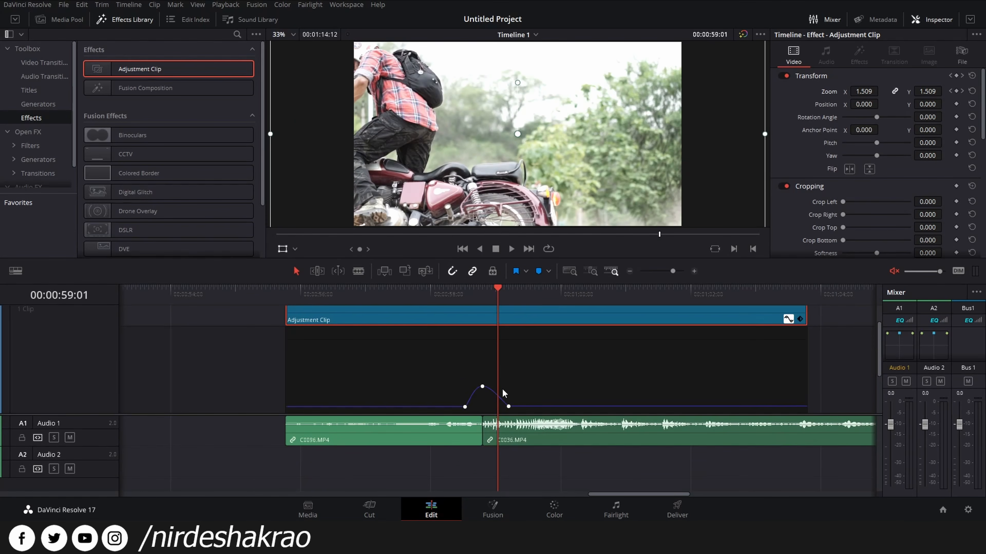
scroll(525, 374, "up", 1)
scroll(525, 374, "down", 2)
scroll(525, 368, "up", 3)
scroll(527, 365, "down", 2)
scroll(526, 365, "up", 2)
scroll(527, 365, "down", 2)
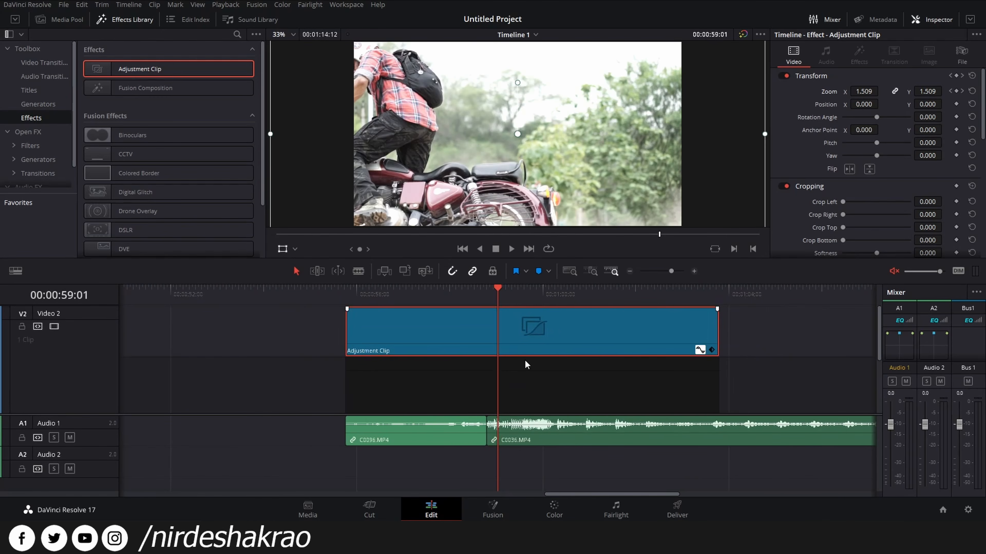
Adjust the peak Zoom X keyframe and widen its smooth curve handles, and replay the cut
scroll(526, 365, "up", 3)
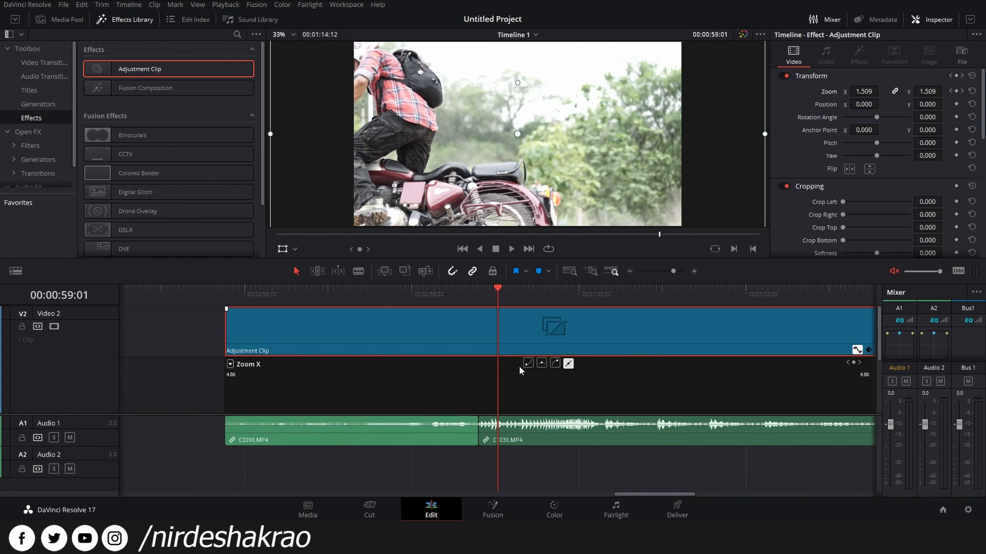
scroll(520, 371, "down", 1)
scroll(517, 374, "up", 1)
scroll(541, 378, "down", 1)
left_click(542, 345)
scroll(532, 375, "down", 1)
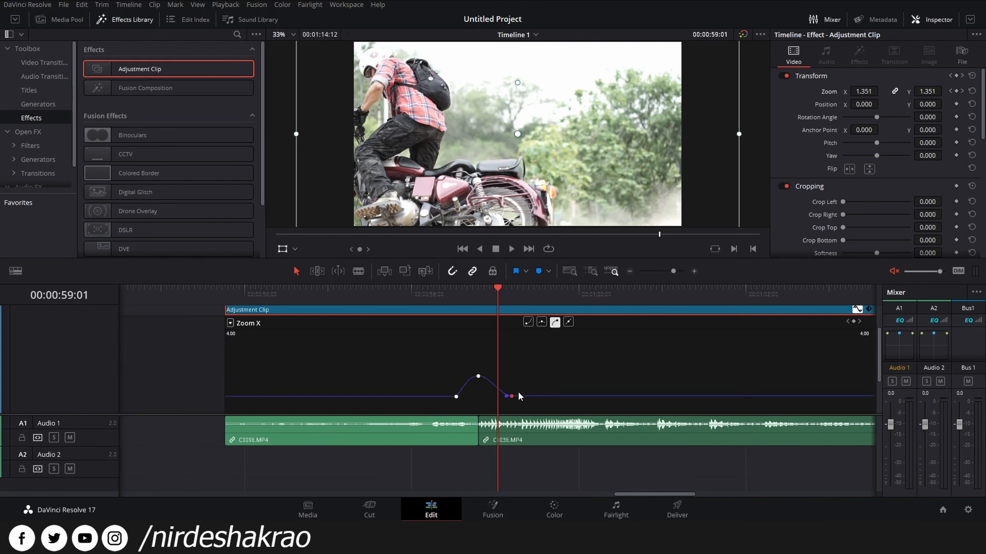
left_click(456, 396)
left_click(477, 376)
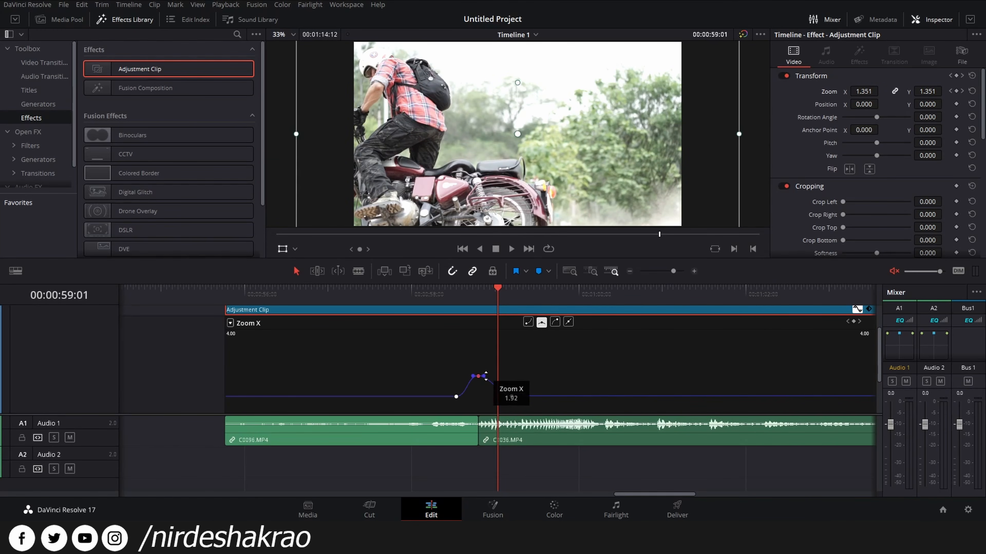
left_click_drag(484, 375, 477, 371)
left_click(425, 300)
key("space")
left_click(418, 300)
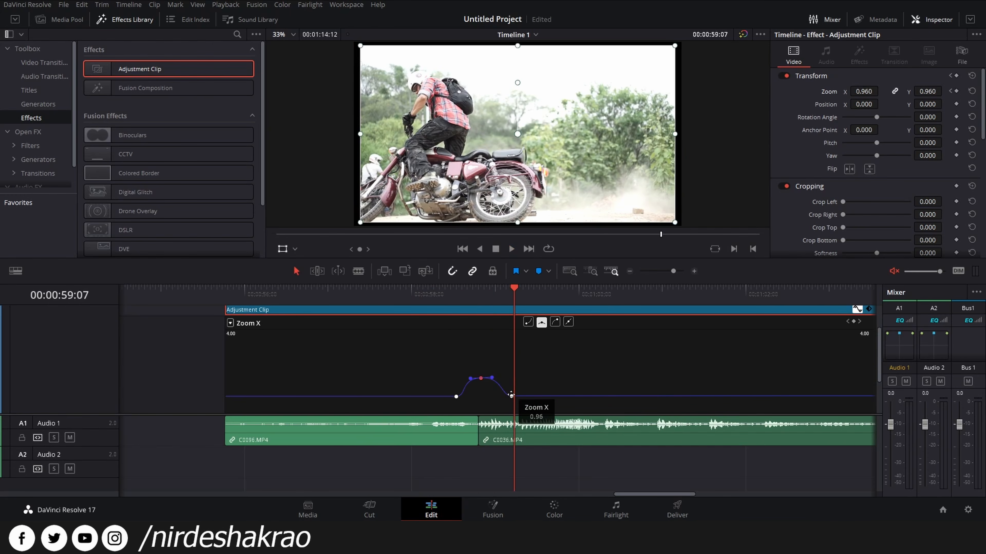
Change the peak Zoom X keyframe back to linear and replay the cut
left_click(568, 322)
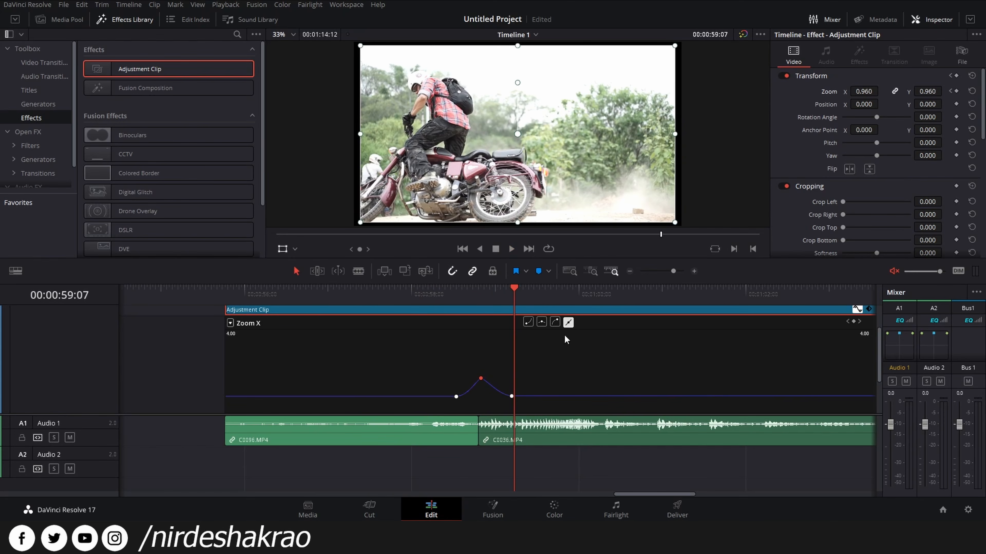
left_click(429, 303)
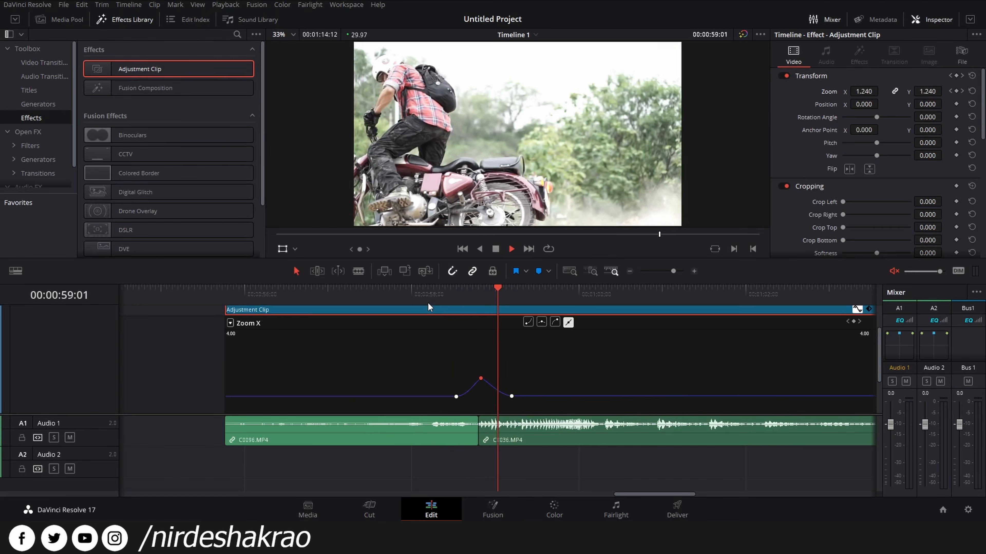
left_click(427, 298)
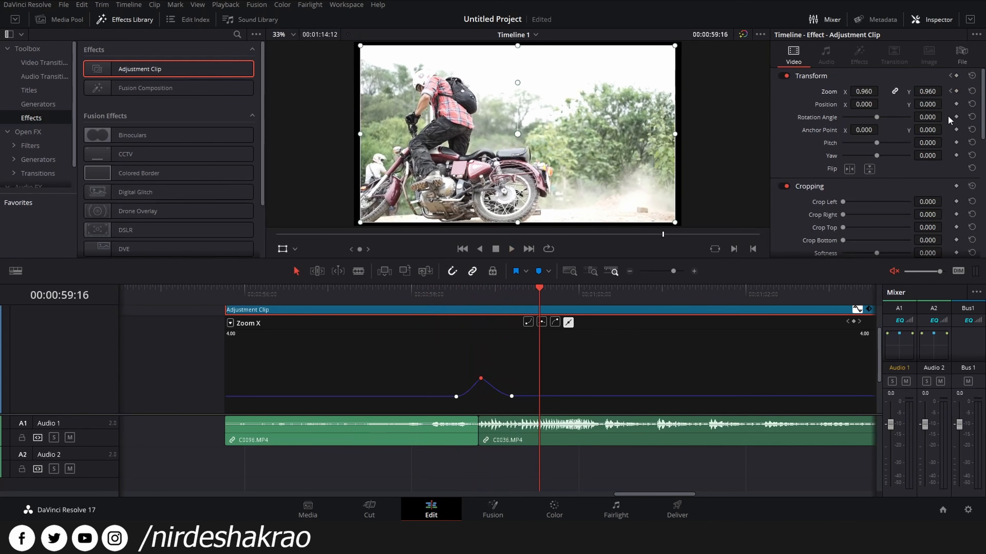
Scrub past the transition and step backward and forward through the Zoom X keyframes from the curve editor
left_click_drag(534, 297, 506, 303)
left_click_drag(576, 304, 719, 317)
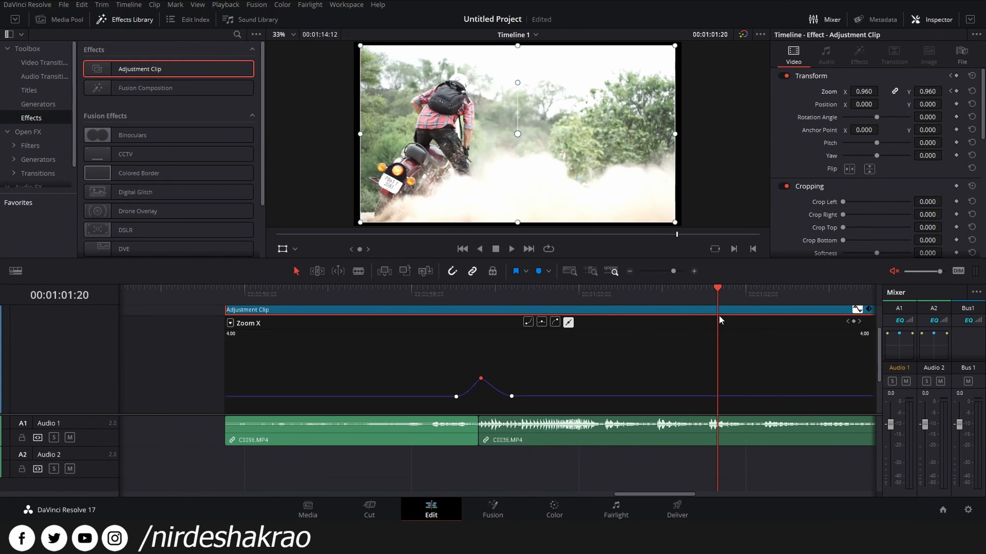
left_click(847, 323)
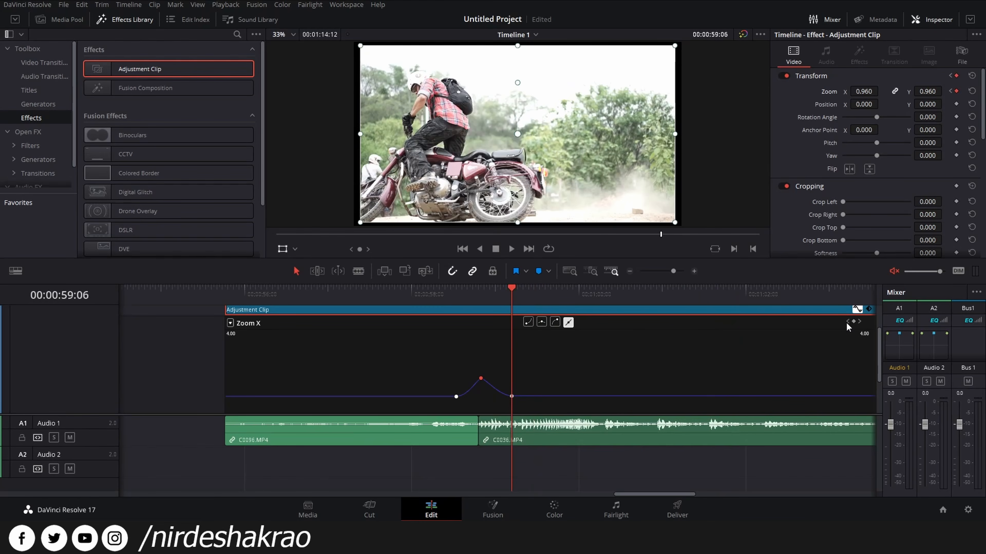
left_click(847, 322)
left_click(847, 322)
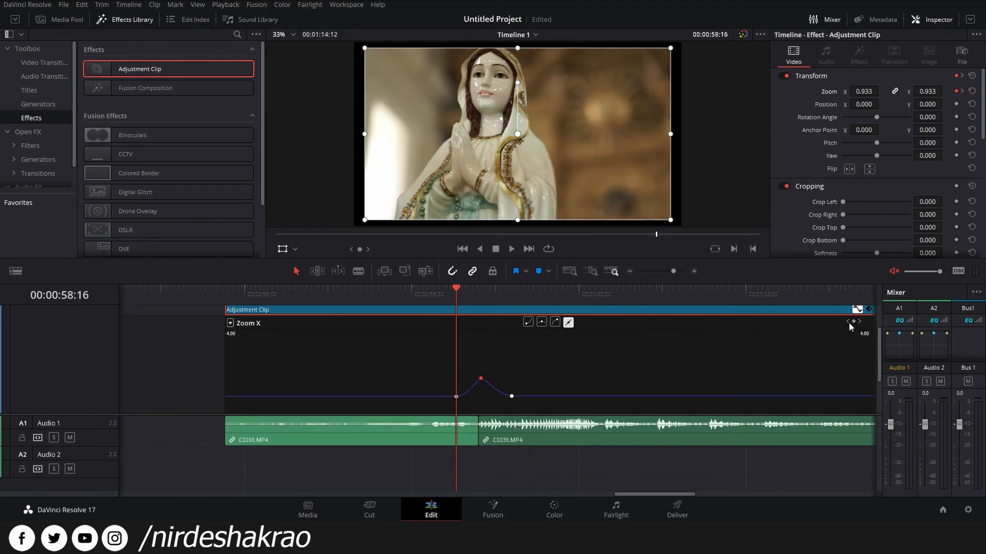
left_click(859, 323)
left_click(859, 323)
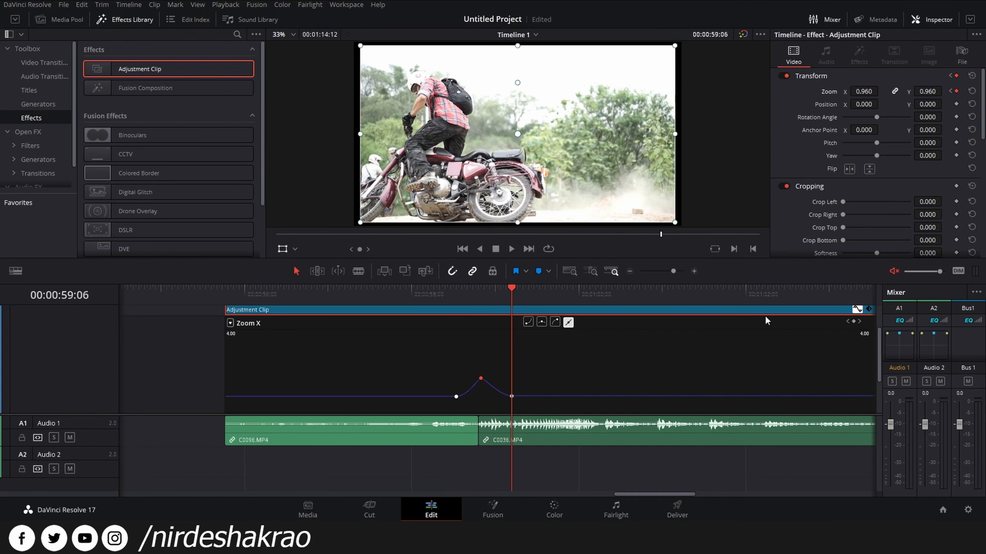
From a point after the transition, step back and forth through the Zoom keyframes using the Inspector's keyframe navigation
left_click(740, 304)
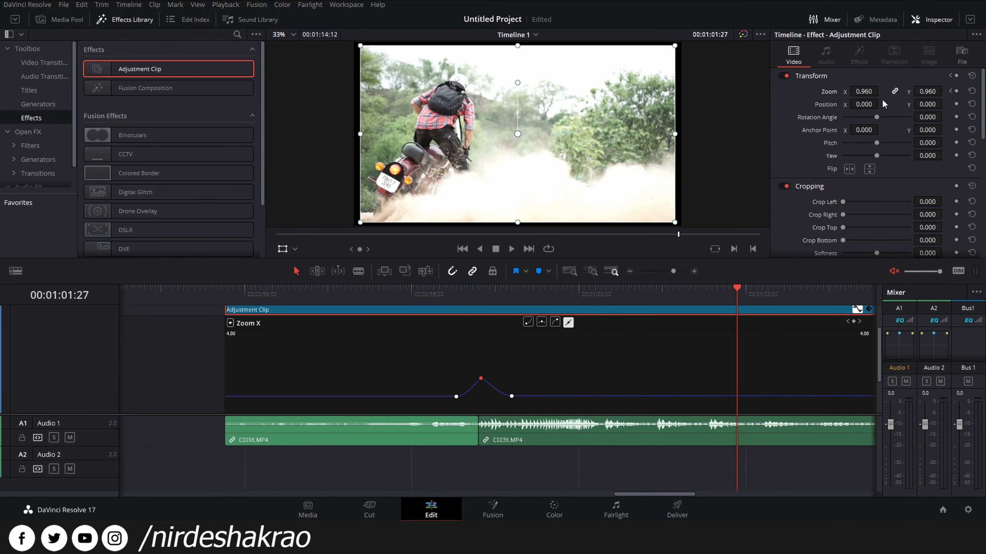
scroll(509, 381, "up", 2)
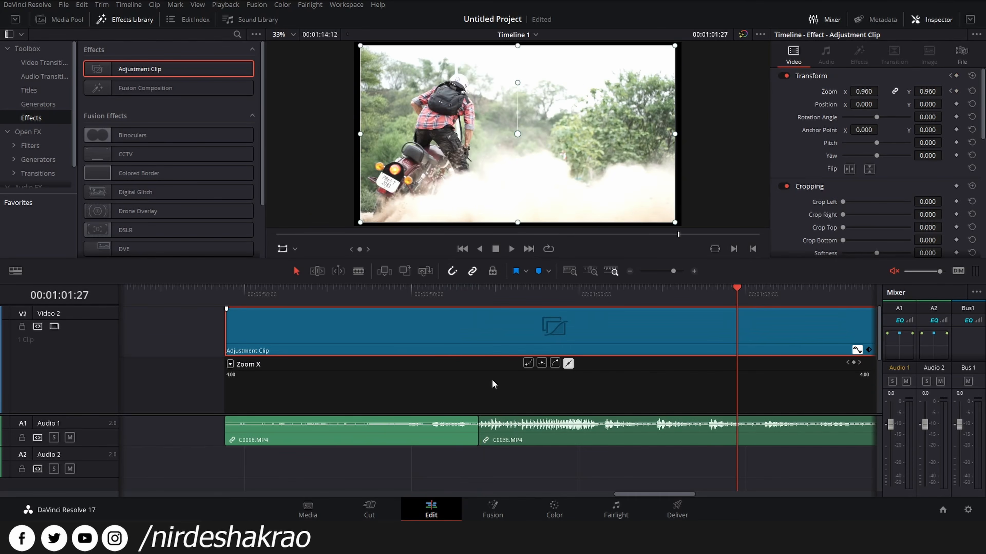
scroll(485, 384, "down", 2)
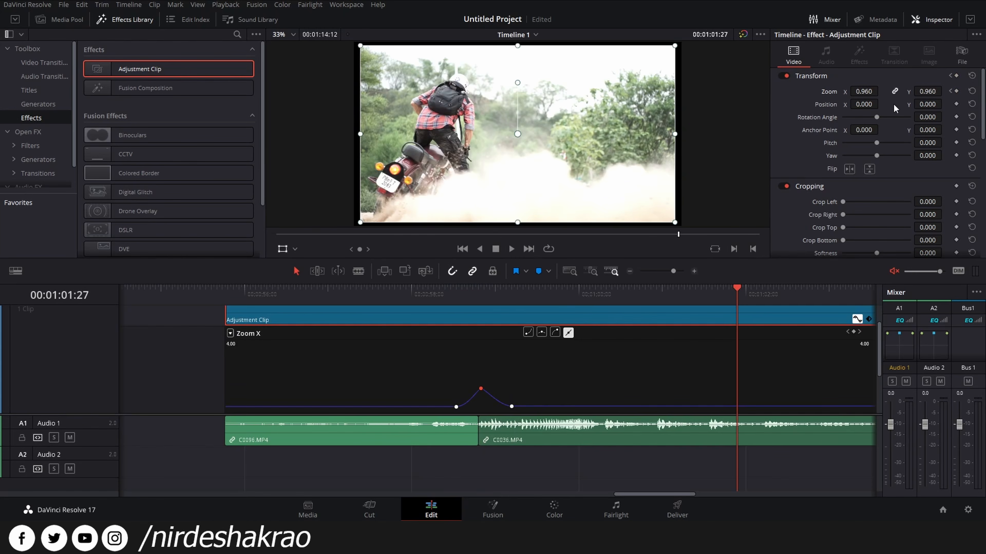
left_click(950, 91)
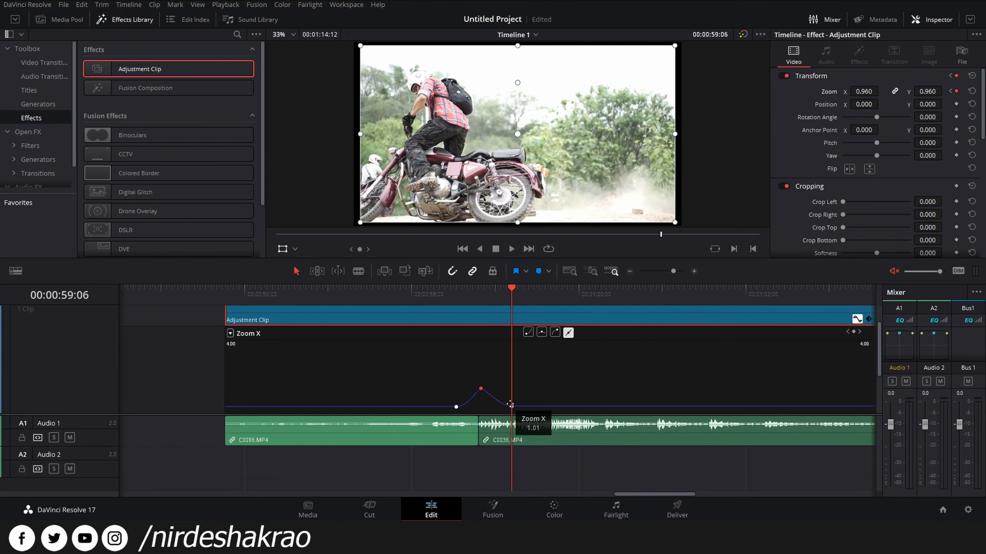
left_click(951, 93)
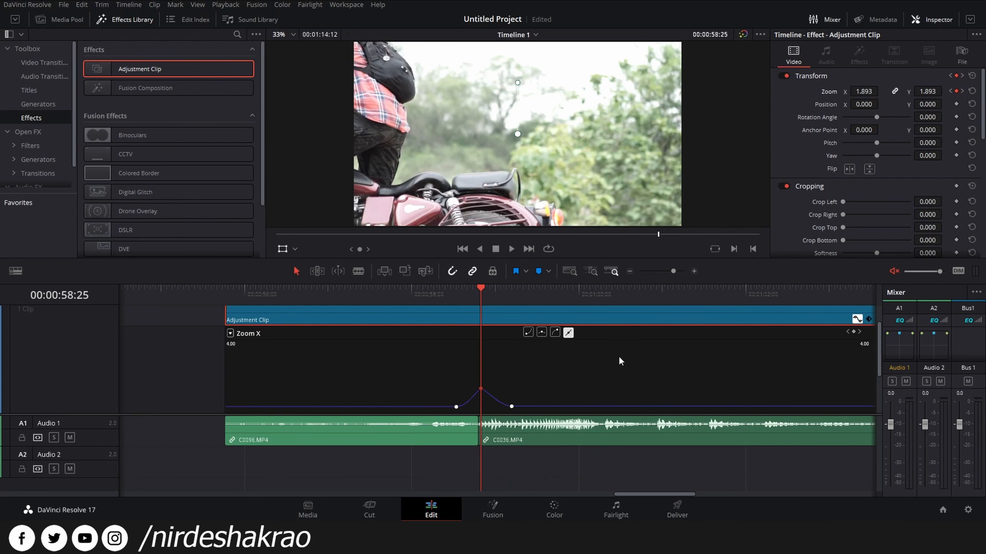
left_click(962, 93)
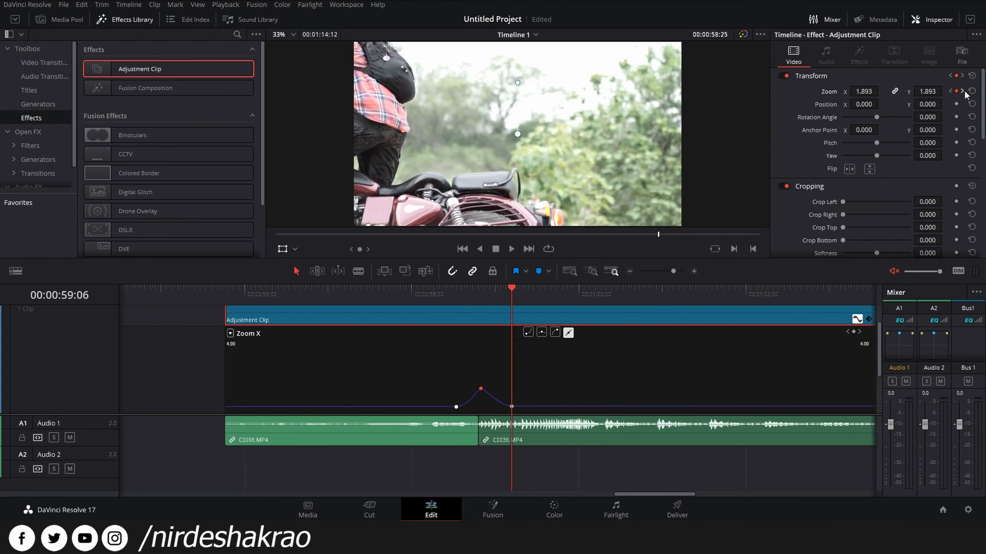
left_click(950, 93)
left_click(951, 92)
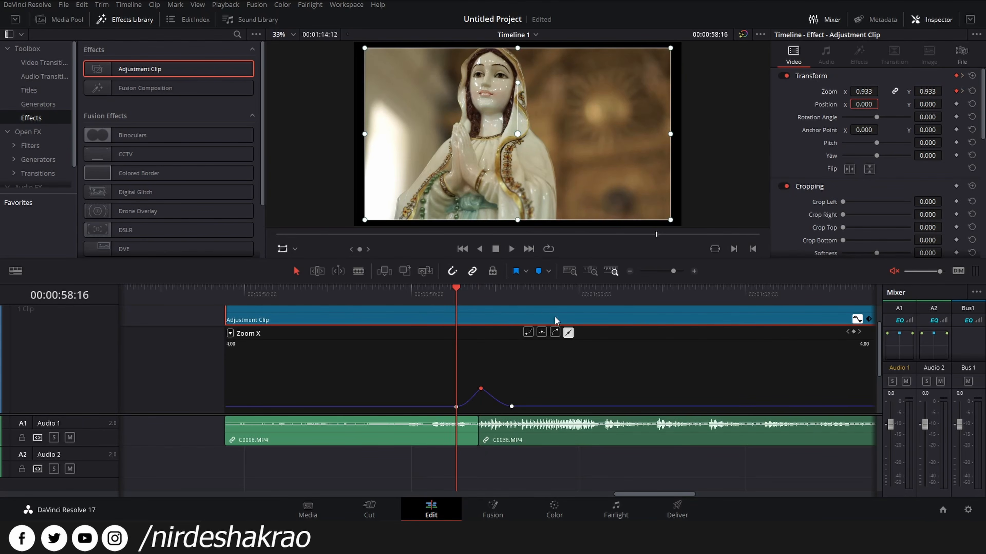
left_click(962, 91)
left_click(962, 92)
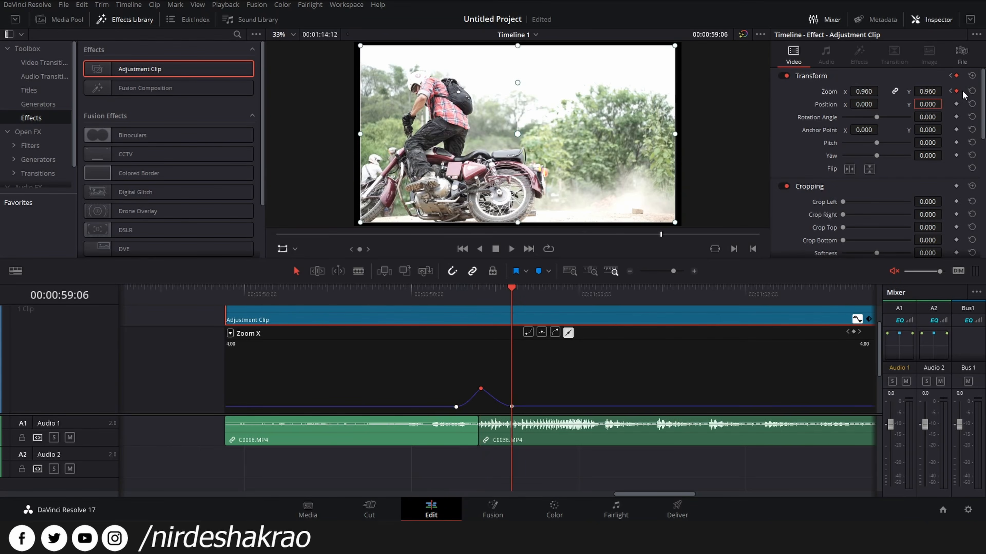
Try to lower the last Zoom X keyframe directly on the curve to about 0.907, and undo the change
mouse_move(498, 296)
left_mouse_down()
mouse_move(485, 298)
mouse_move(505, 301)
left_mouse_up()
left_click_drag(511, 408, 510, 408)
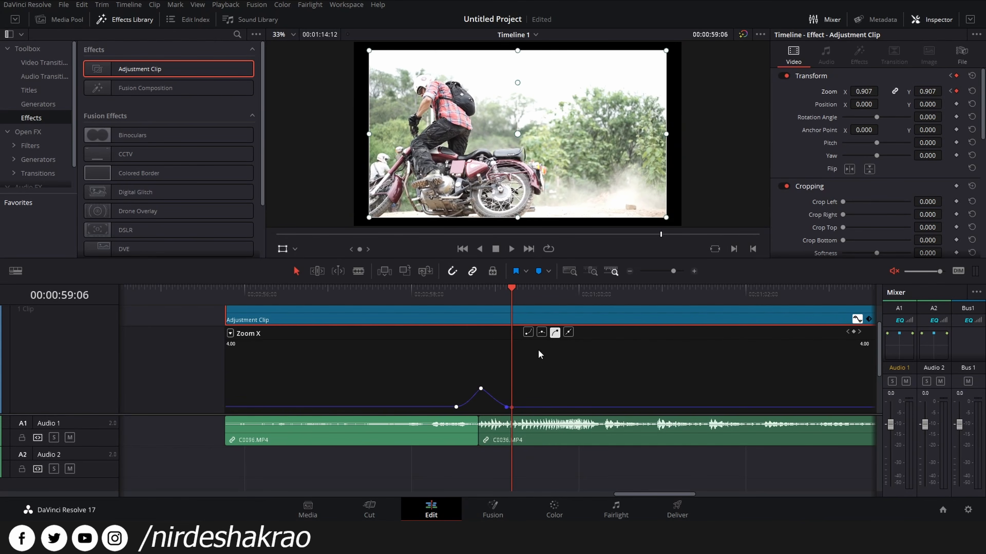
key("ctrl+z")
key("ctrl+z")
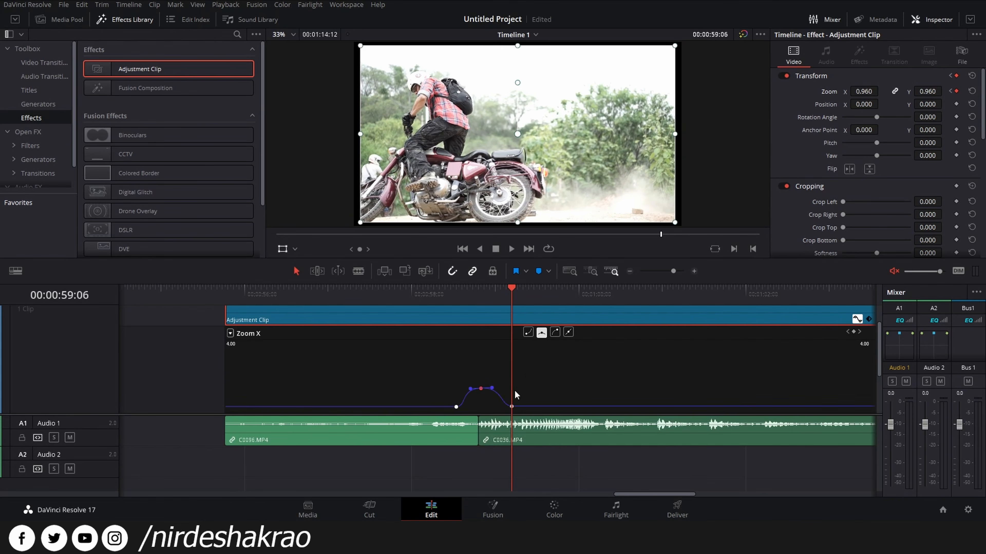
key("ctrl+z")
Go to the last Zoom keyframe of the adjustment clip and set its zoom to 1.000
left_click_drag(531, 298, 570, 305)
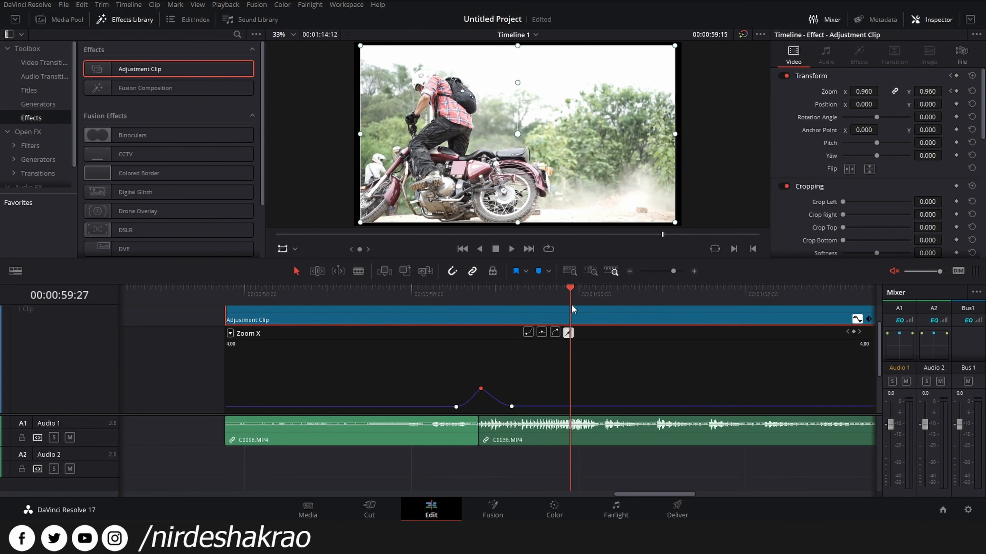
left_click(950, 92)
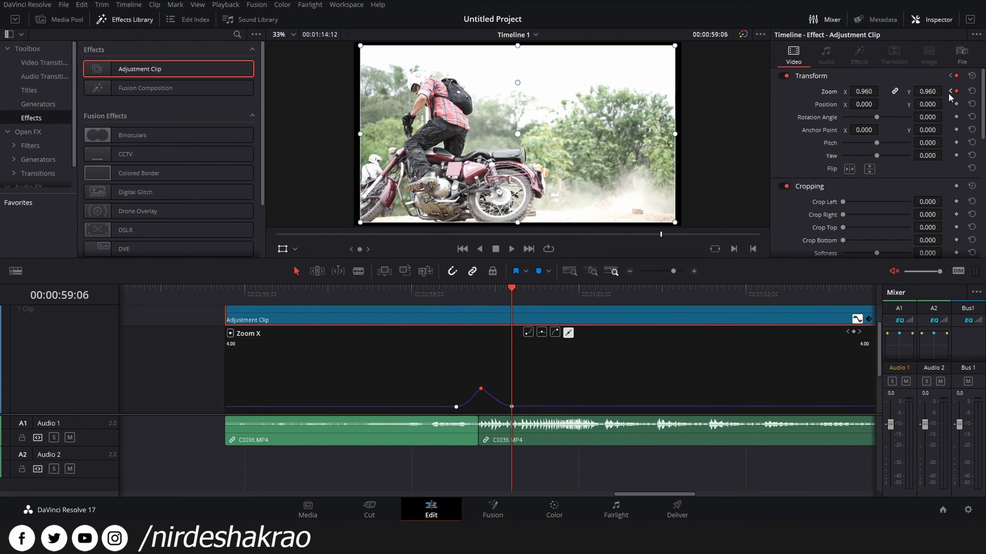
double_click(869, 92)
type("1")
key("Return")
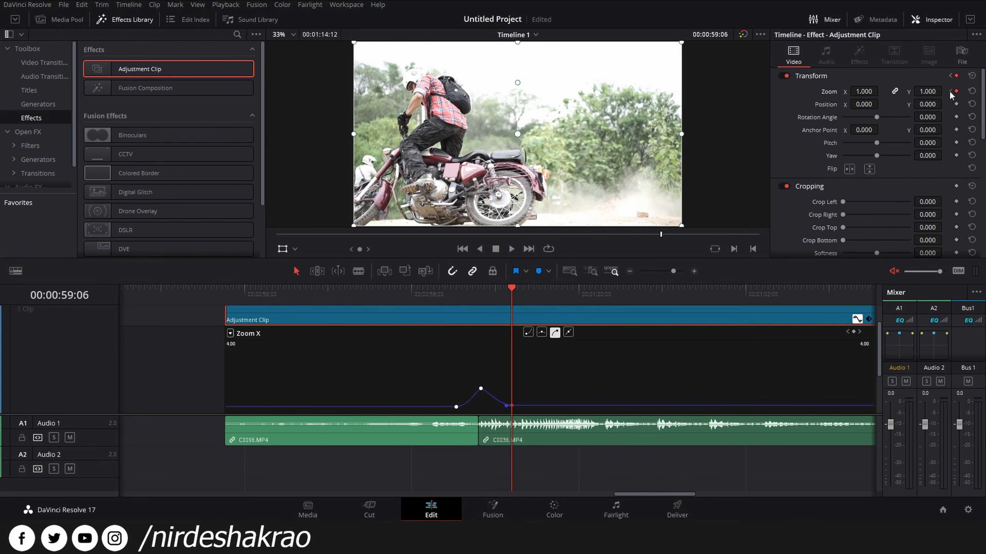
Go to the middle Zoom keyframe at the cut and set its zoom to 2.000
left_click(950, 92)
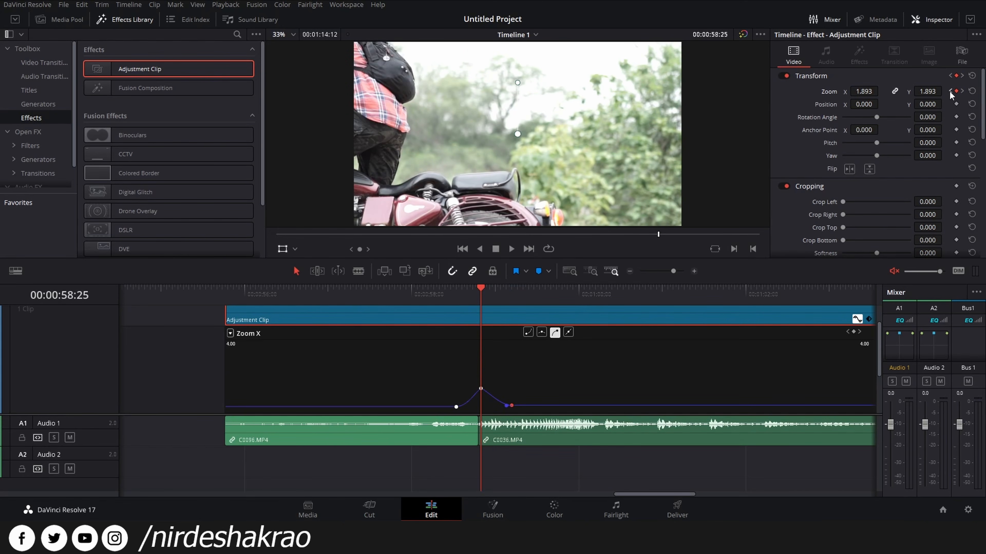
double_click(870, 92)
type("2")
key("Return")
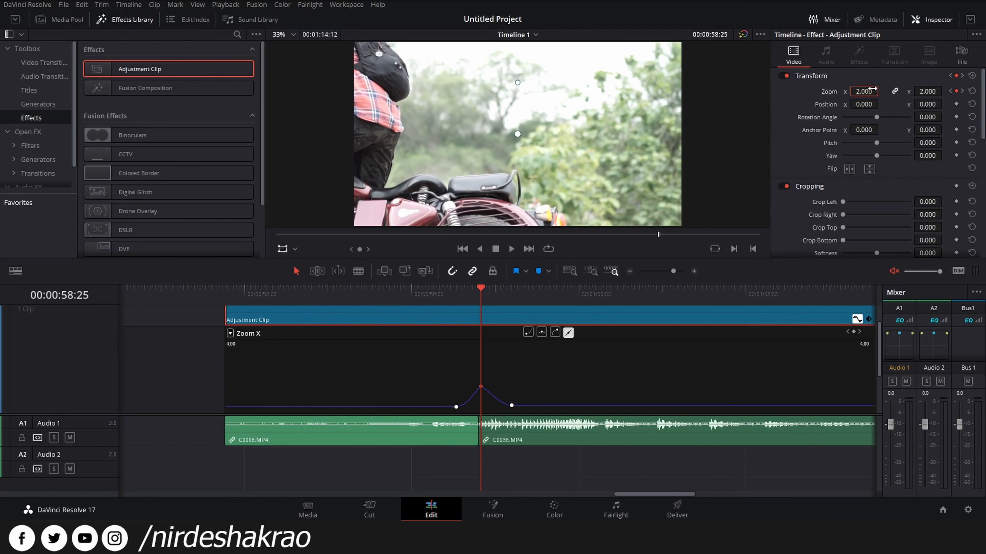
Go to the first Zoom keyframe before the cut and set its zoom to 1.000
left_click(950, 91)
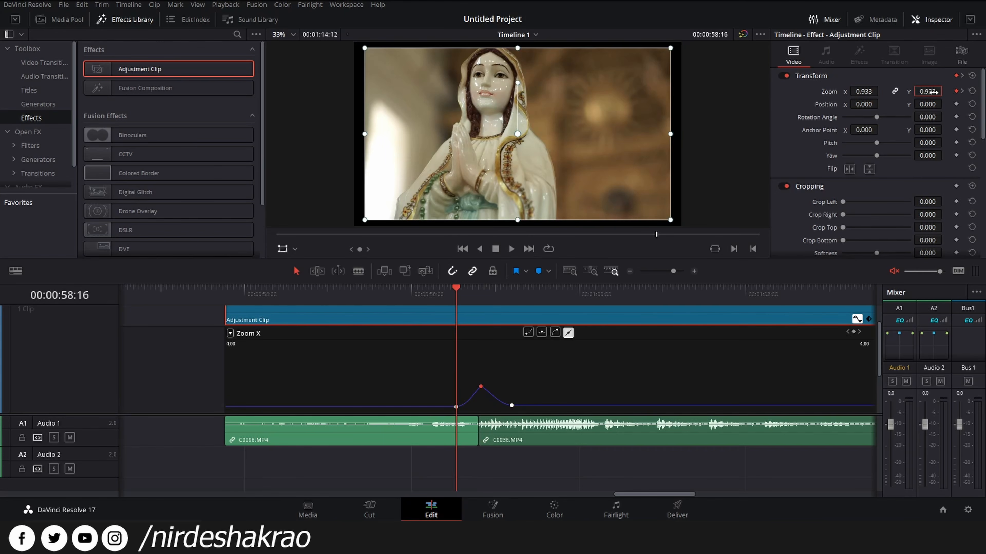
double_click(927, 92)
type("1")
key("Return")
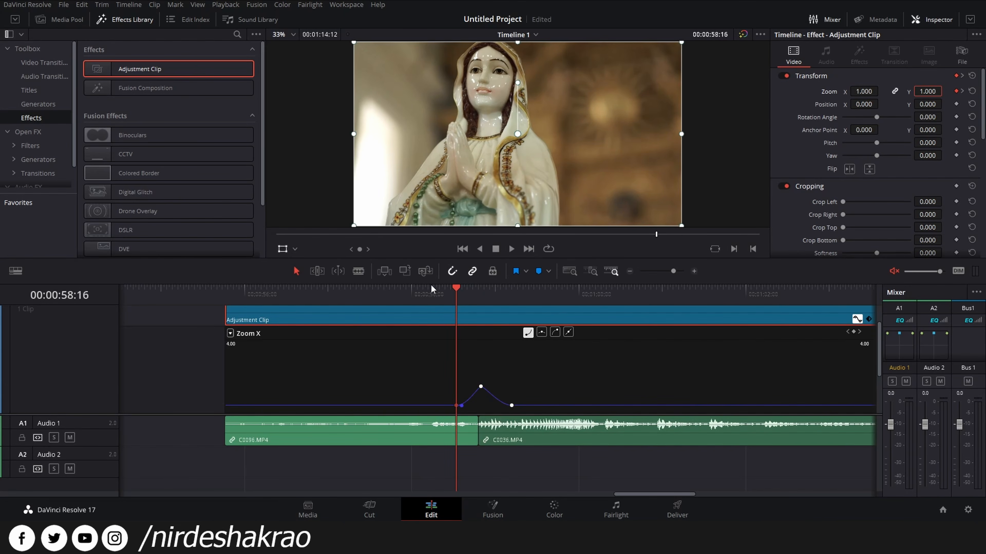
Enlarge the viewer area and play back the zoom transition across the cut
left_click_drag(431, 288, 423, 379)
left_click(419, 382)
key("space")
left_click(419, 382)
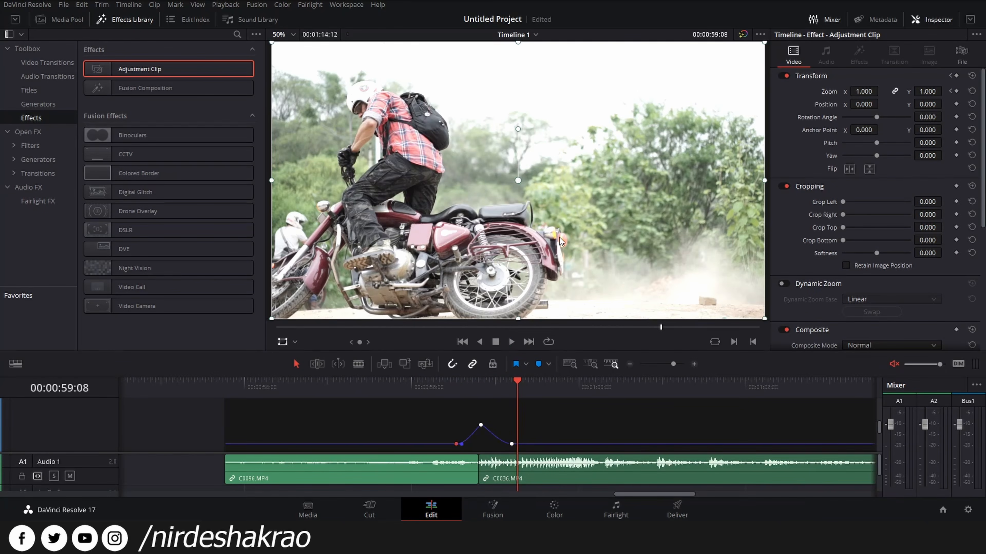
Scrub past the transition and look through the adjustment clip's Dynamic Zoom, Composite and Stabilization settings
left_click_drag(492, 390, 530, 390)
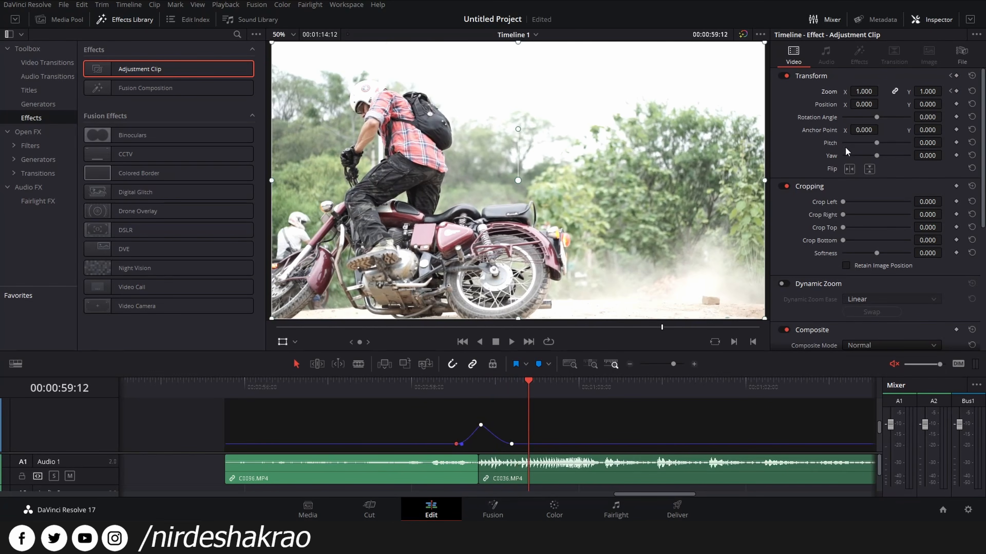
scroll(934, 119, "down", 7)
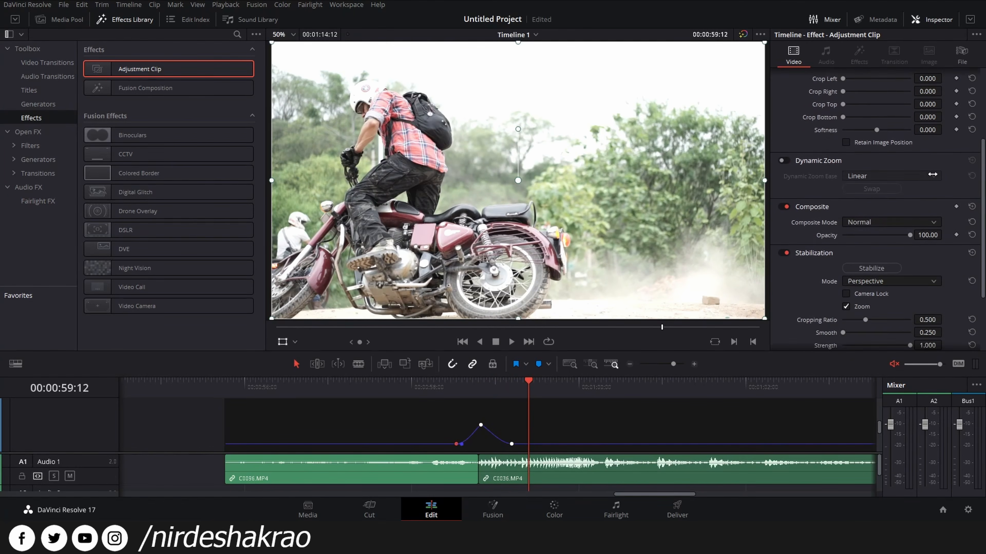
scroll(931, 181, "up", 2)
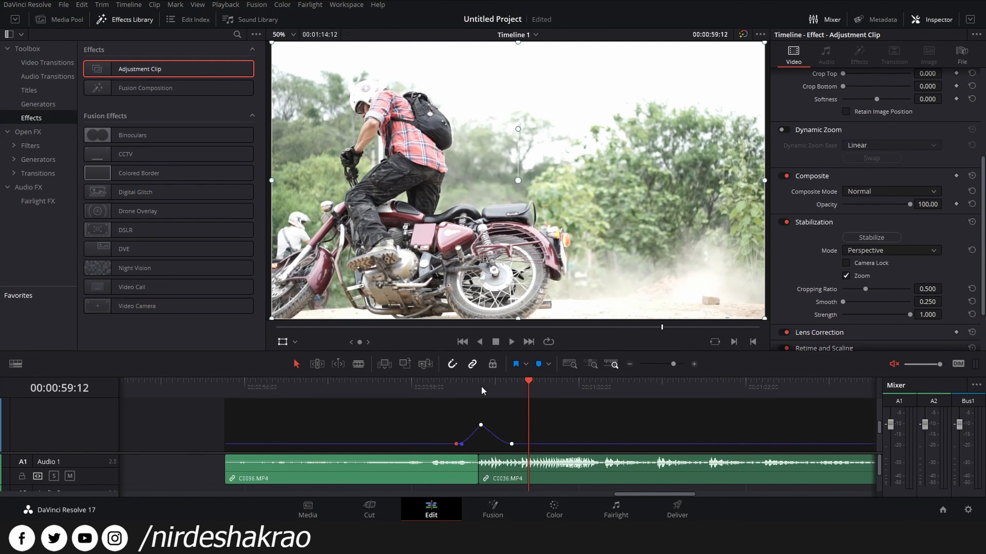
Return the playhead to just before the cut and replay that section of the timeline
scroll(523, 418, "down", 3)
scroll(524, 418, "up", 2)
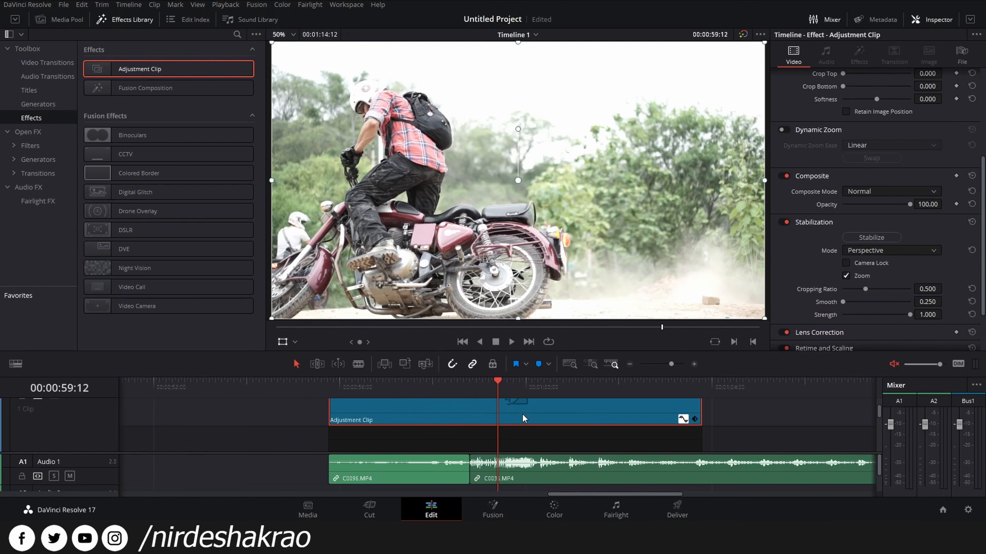
scroll(511, 443, "down", 2)
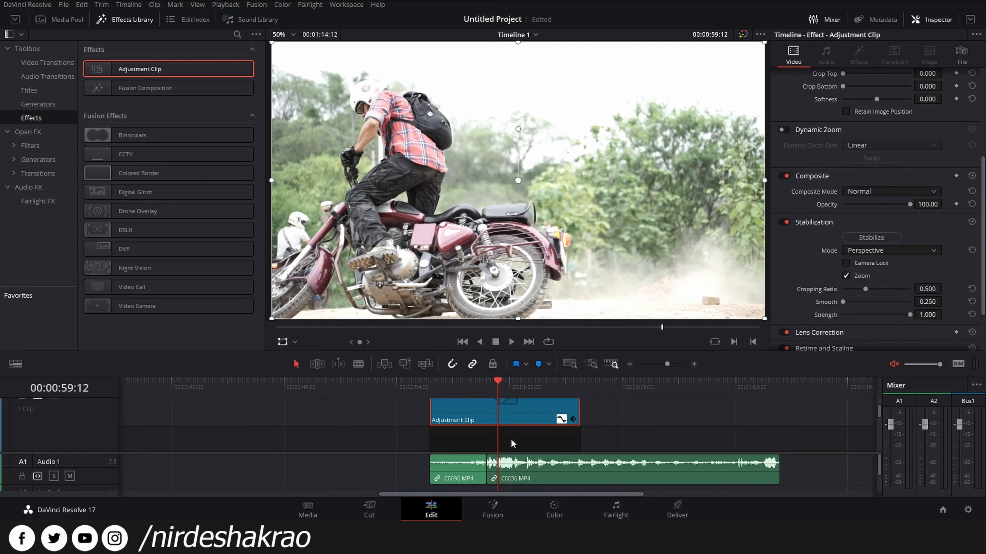
scroll(117, 435, "up", 1)
left_click(54, 416)
left_click(498, 395)
mouse_move(498, 395)
left_mouse_down()
mouse_move(470, 396)
mouse_move(481, 399)
left_mouse_up()
key("space")
left_click(480, 395)
key("space")
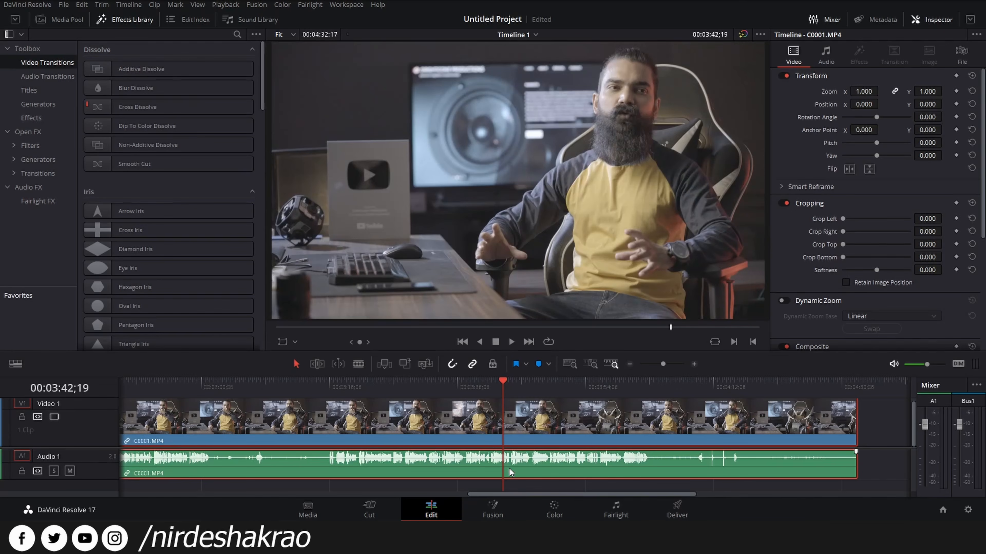
Play and scrub through the C0001.MP4 clip after 00:03:42 to locate a passage worth cutting out
left_click_drag(504, 390, 501, 385)
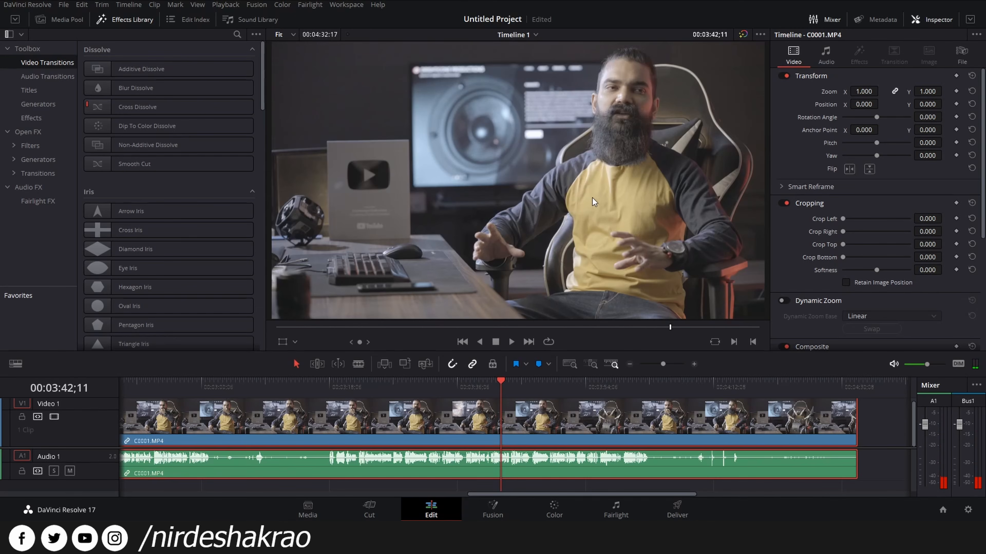
left_click_drag(501, 389, 496, 385)
key("space")
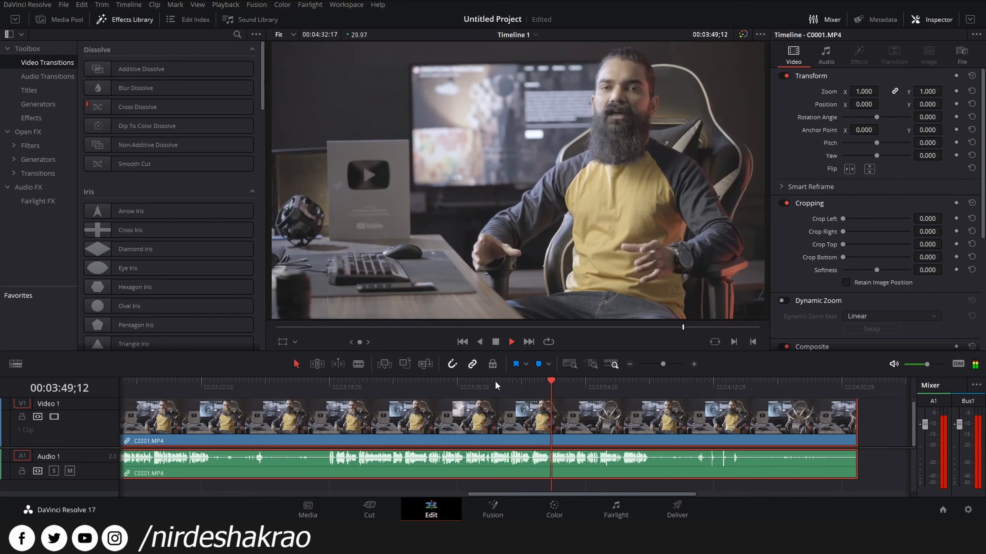
key("space")
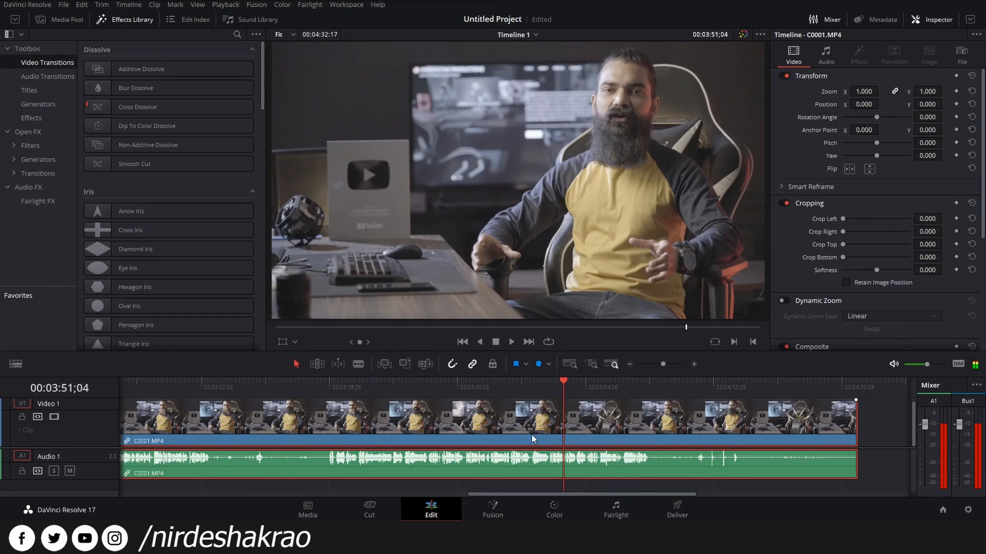
scroll(537, 466, "up", 5)
scroll(524, 466, "down", 2)
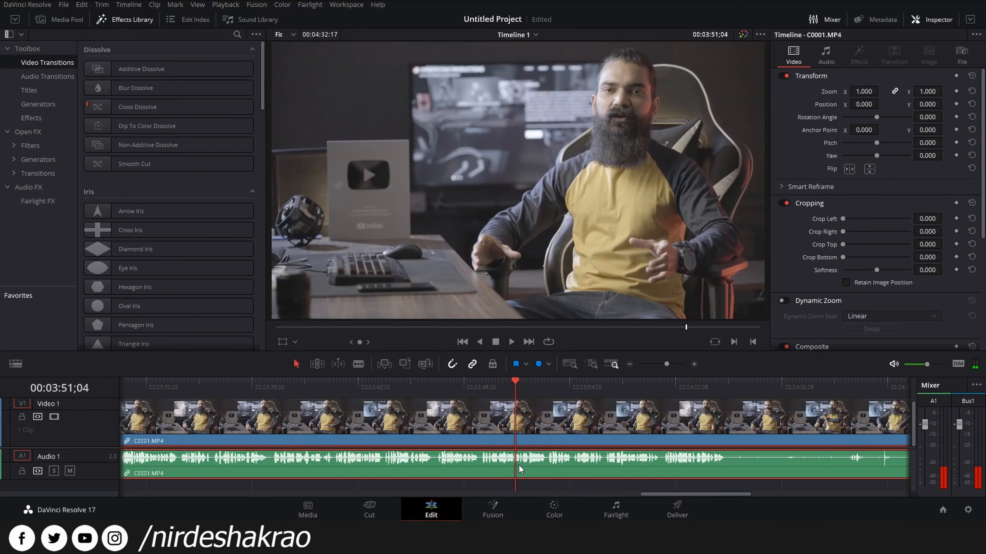
left_click(404, 388)
key("space")
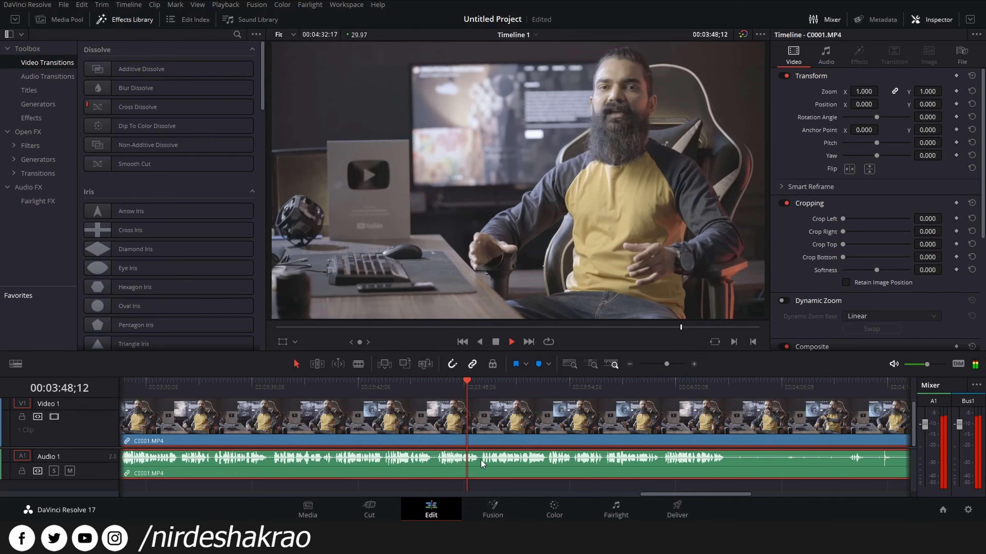
Split the clip at 00:03:46:14 and 00:03:49:04 and ripple delete the piece in between
left_click(432, 388)
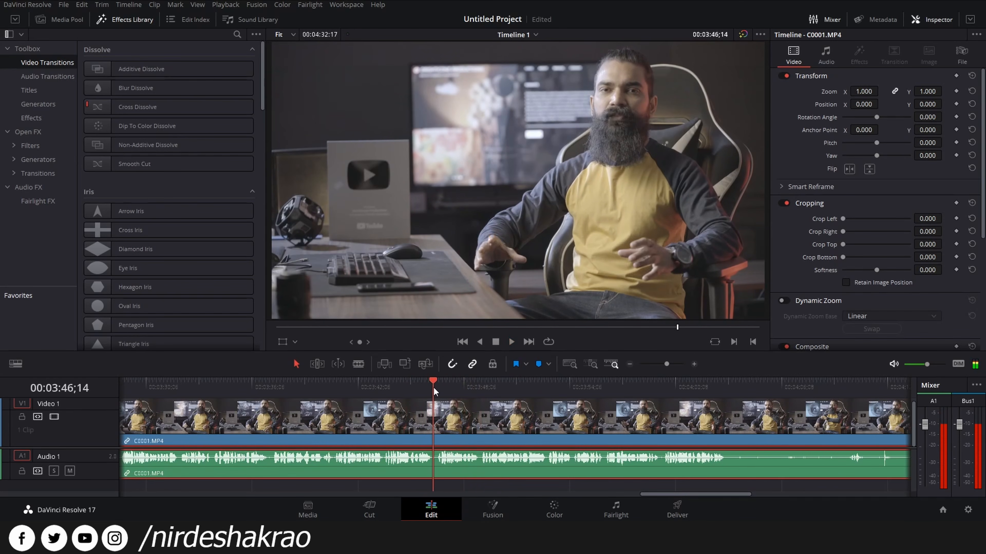
key("ctrl+b")
left_click_drag(440, 387, 479, 387)
key("ctrl+b")
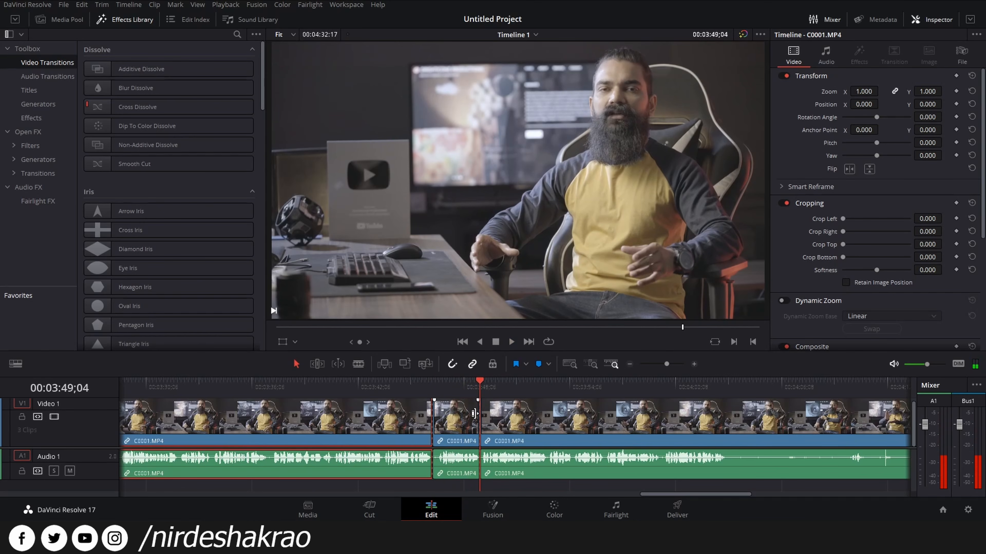
left_click(474, 414)
key("Delete")
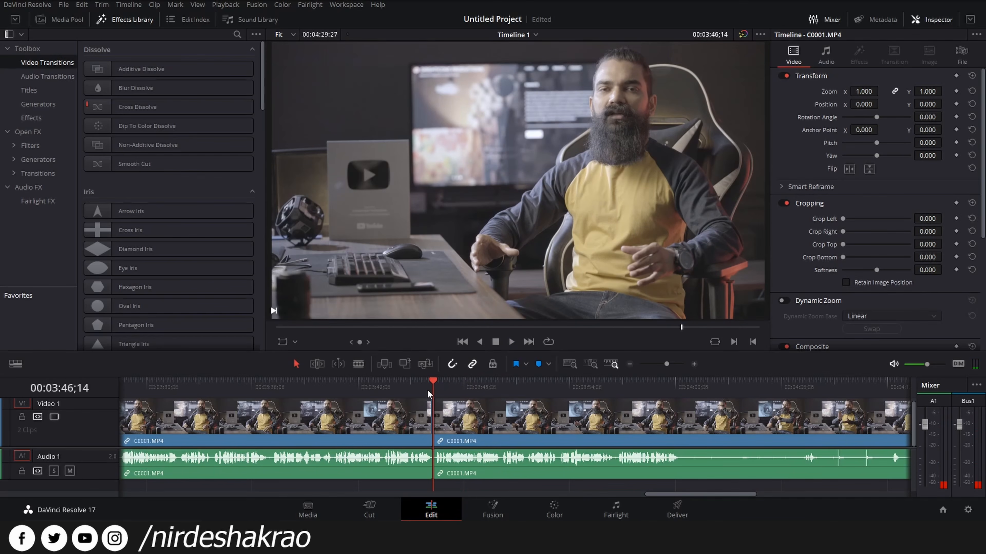
Play back the section across the new cut to check the jump in the picture
left_click(395, 387)
key("space")
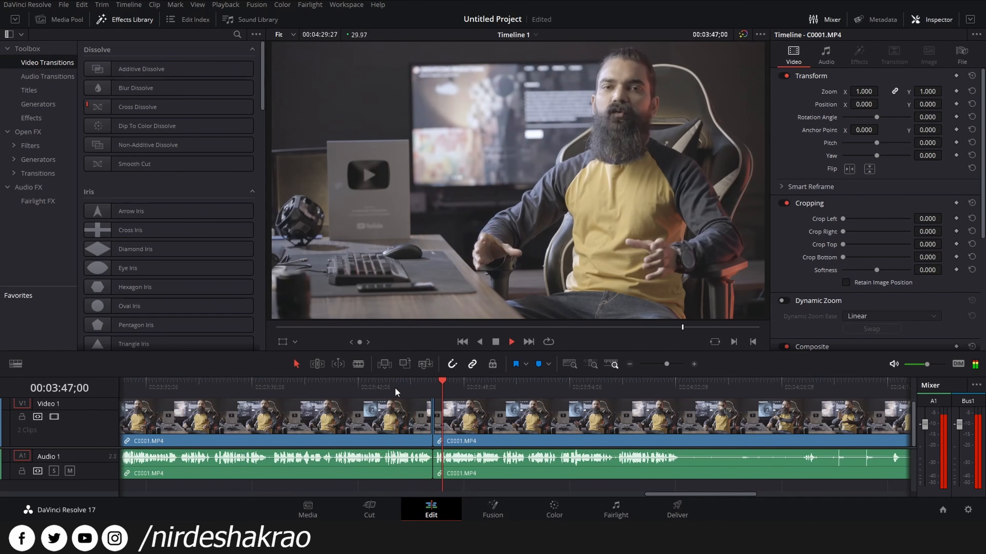
left_click(402, 387)
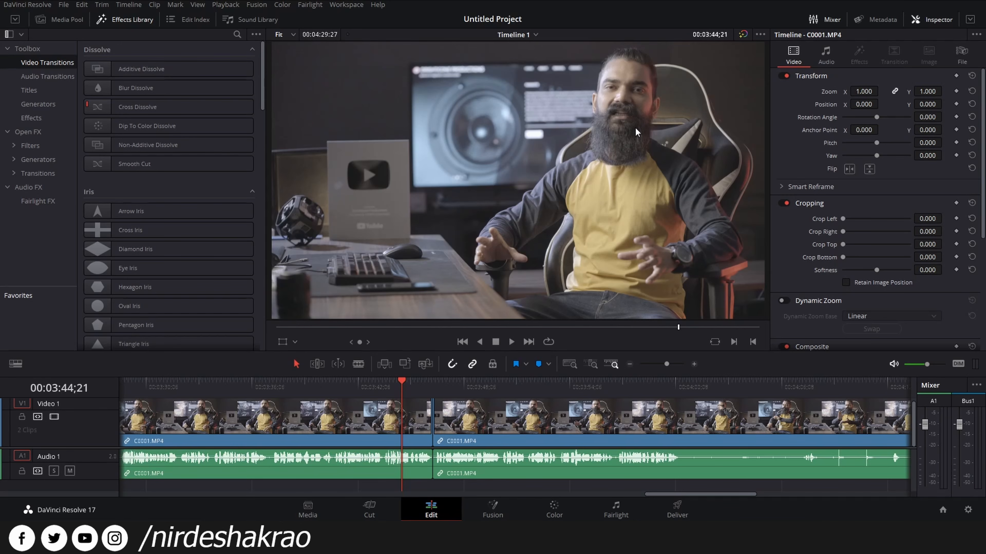
key("space")
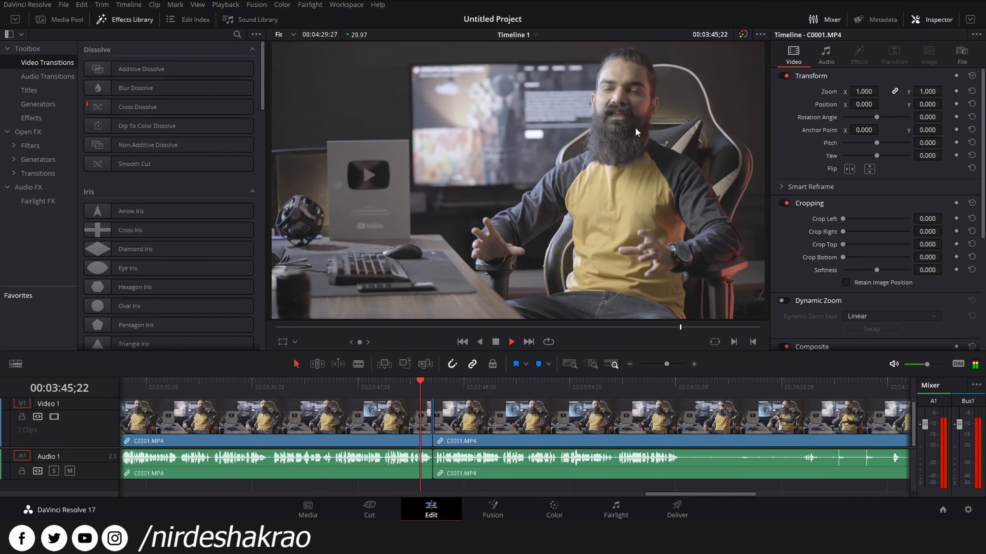
key("space")
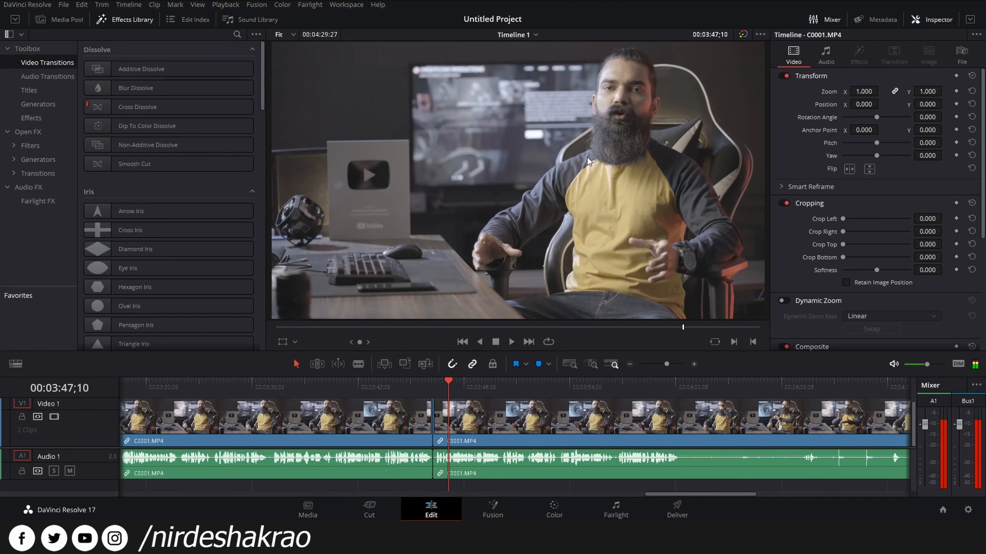
Apply a Smooth Cut transition to the cut at 00:03:46:14 and play back across it
left_click(402, 387)
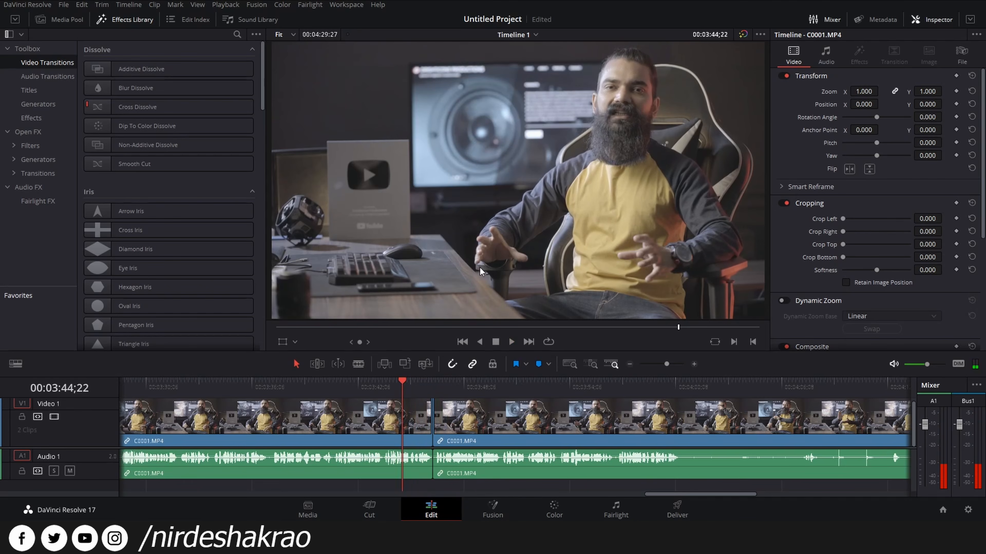
left_click_drag(136, 164, 431, 422)
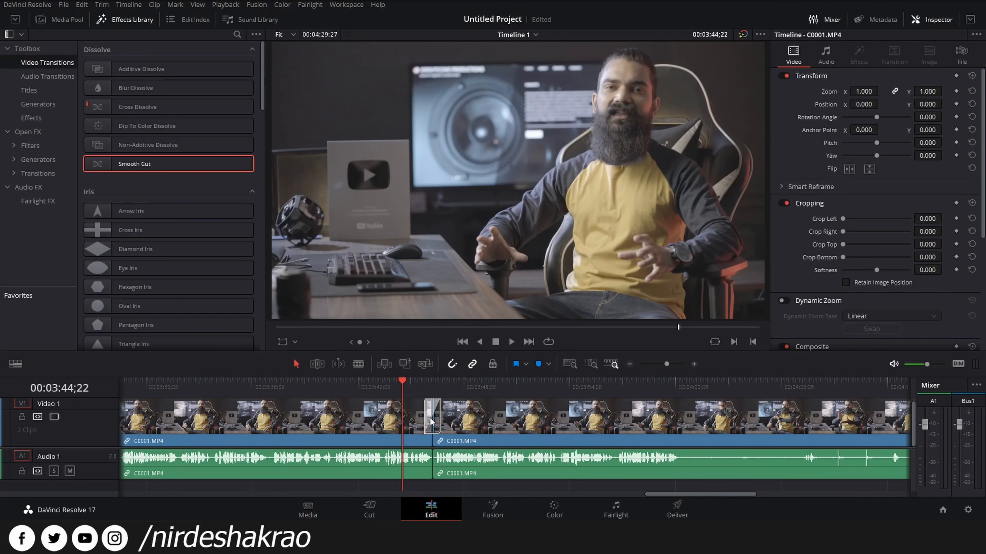
key("space")
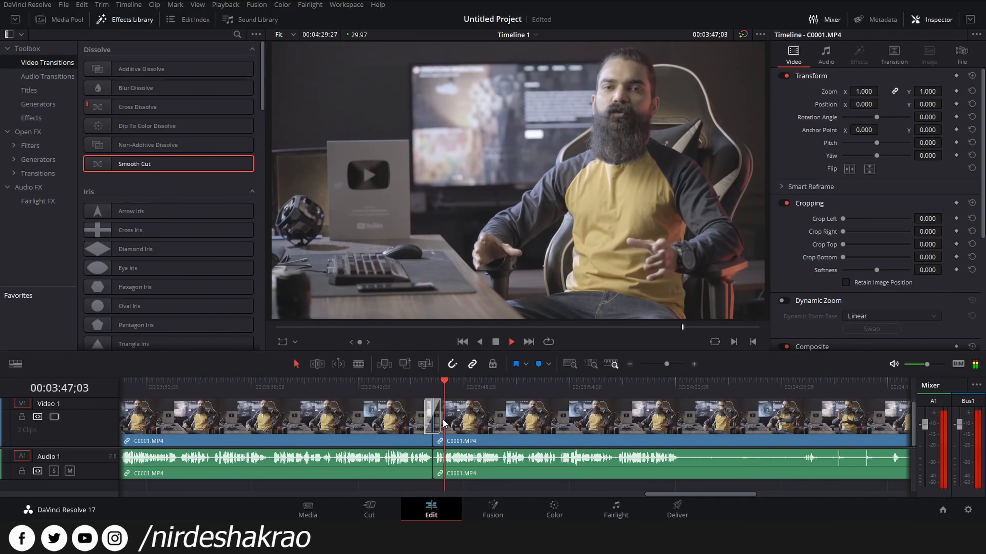
key("space")
left_click(413, 388)
left_click(399, 389)
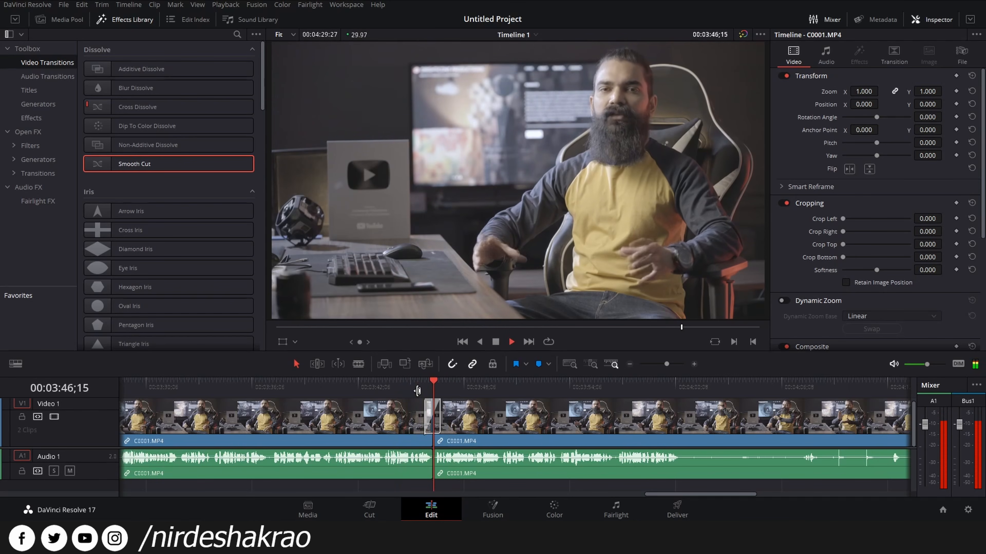
key("space")
left_click(433, 390)
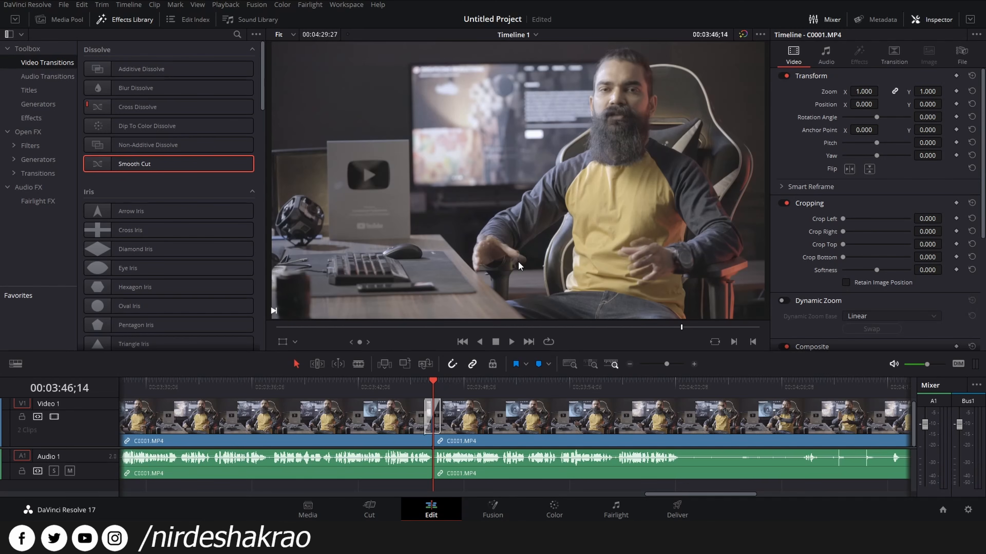
Review the Smooth Cut in full-screen playback, then return to the timeline and replay it
key("p")
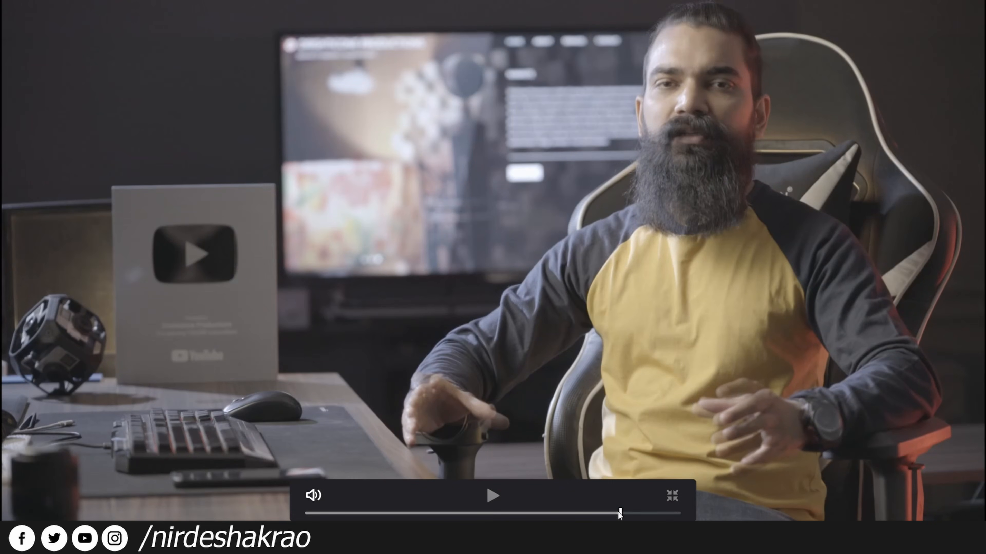
left_click_drag(617, 514, 614, 513)
key("space")
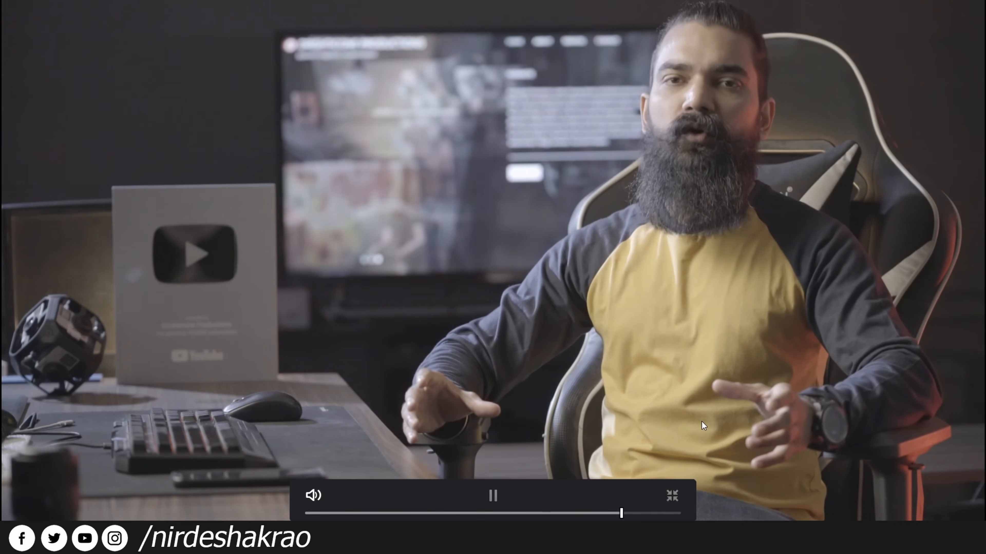
key("space")
key("Escape")
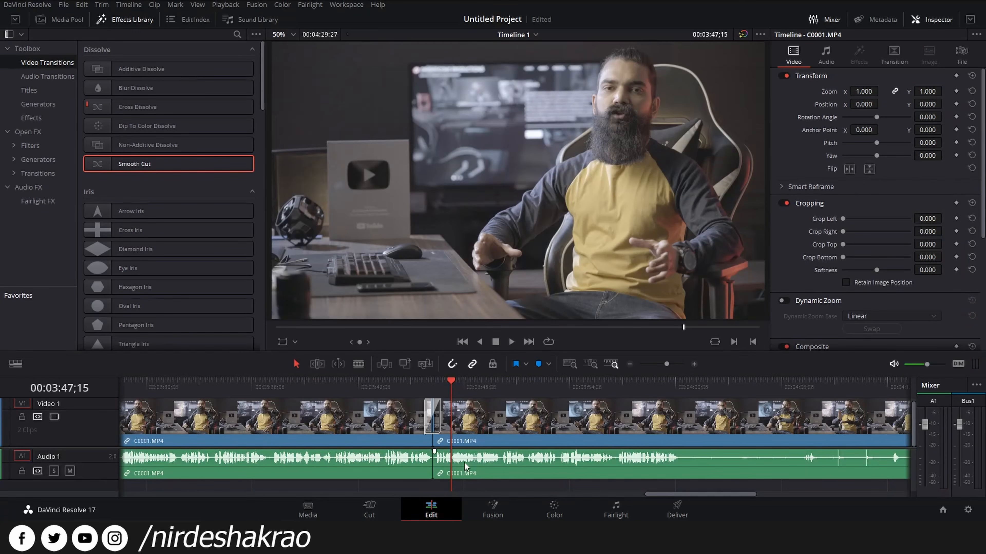
left_click(424, 387)
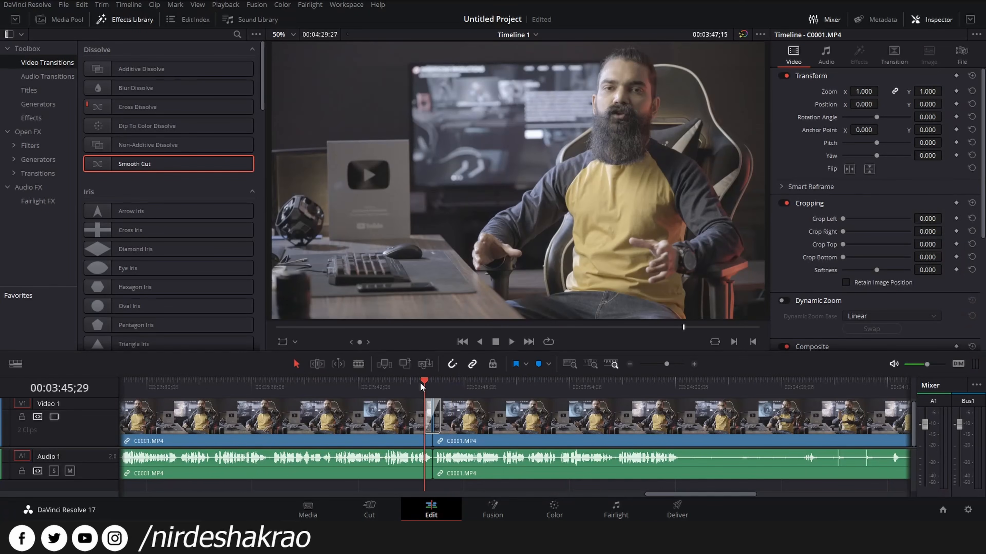
key("space")
key("space")
Shorten the Smooth Cut transition to 0.5 seconds (14 frames) and play back across the cut
scroll(419, 388, "up", 3)
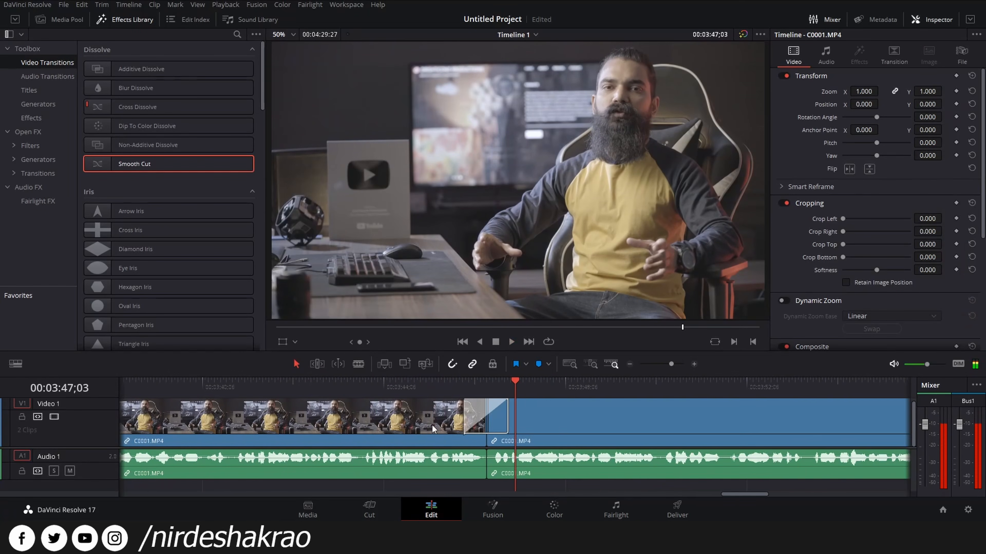
left_click_drag(455, 411, 470, 419)
left_click(443, 385)
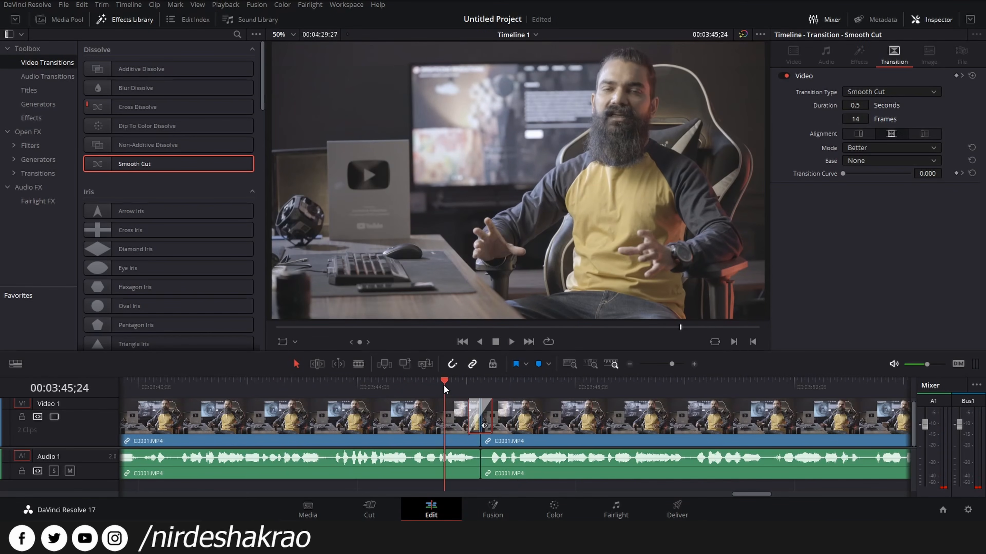
key("space")
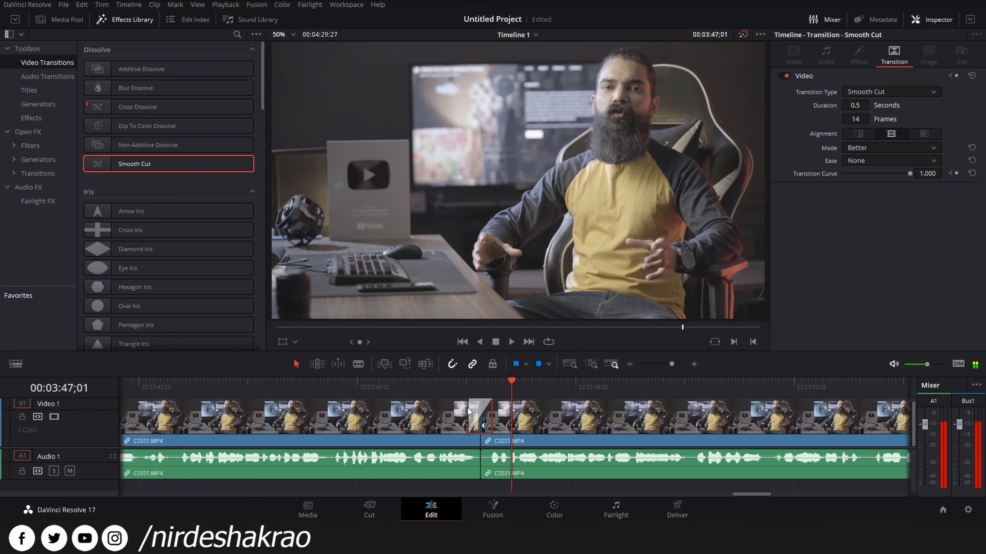
left_click(469, 384)
key("space")
key("space")
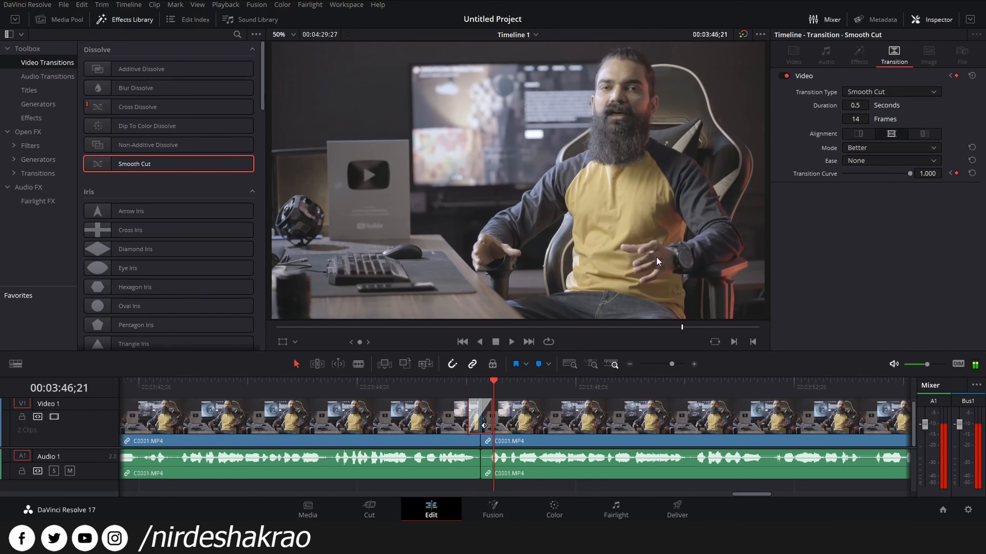
Lengthen the Smooth Cut transition to 1.5 seconds (44 frames) and play through it
left_click_drag(470, 425, 441, 406)
left_click(427, 380)
key("space")
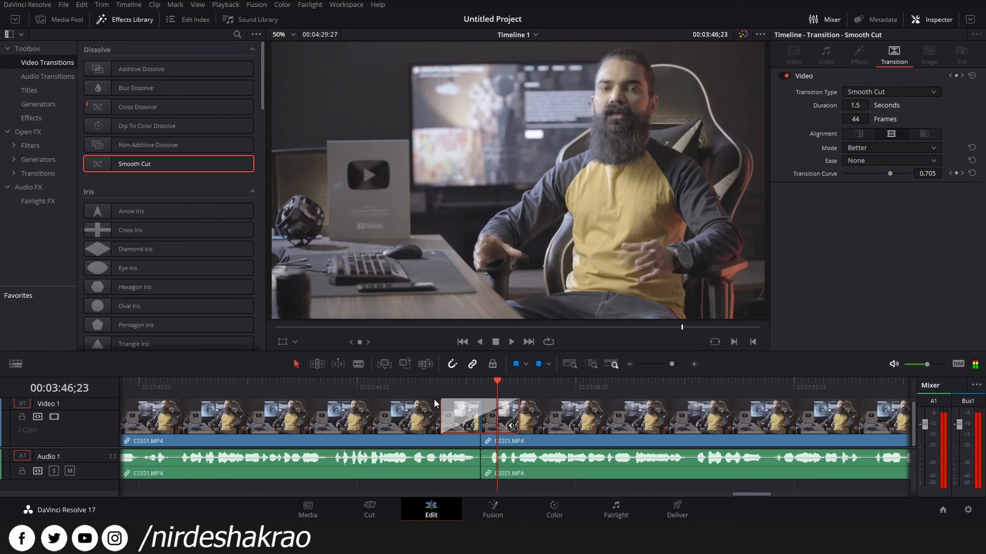
key("space")
Undo the changes to the Smooth Cut transition's length and save the project
key("ctrl+z")
left_click(424, 381)
key("ctrl+s")
Look at the Smooth Cut's Mode options and replay the section across the transition several times
left_click(878, 149)
left_click(859, 220)
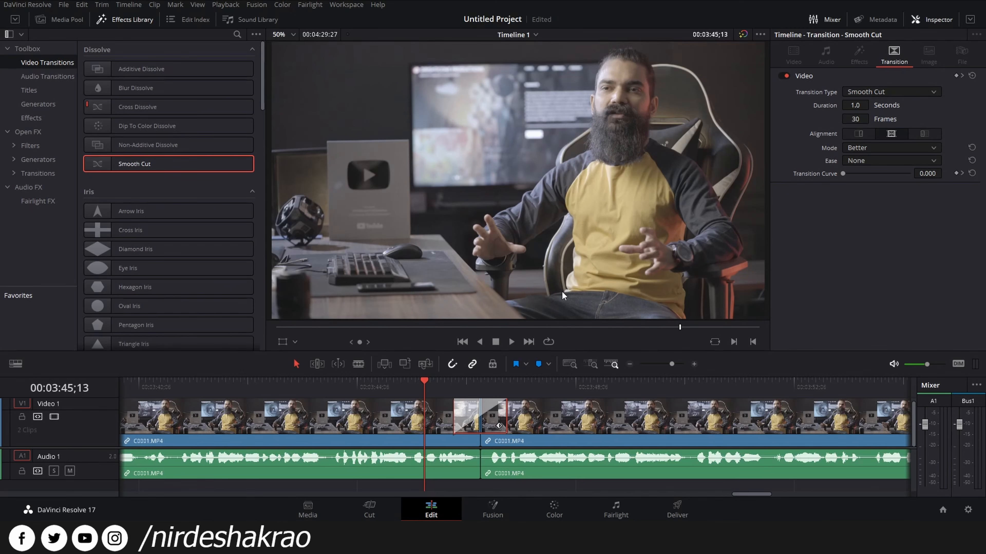
left_click(392, 388)
key("space")
key("space")
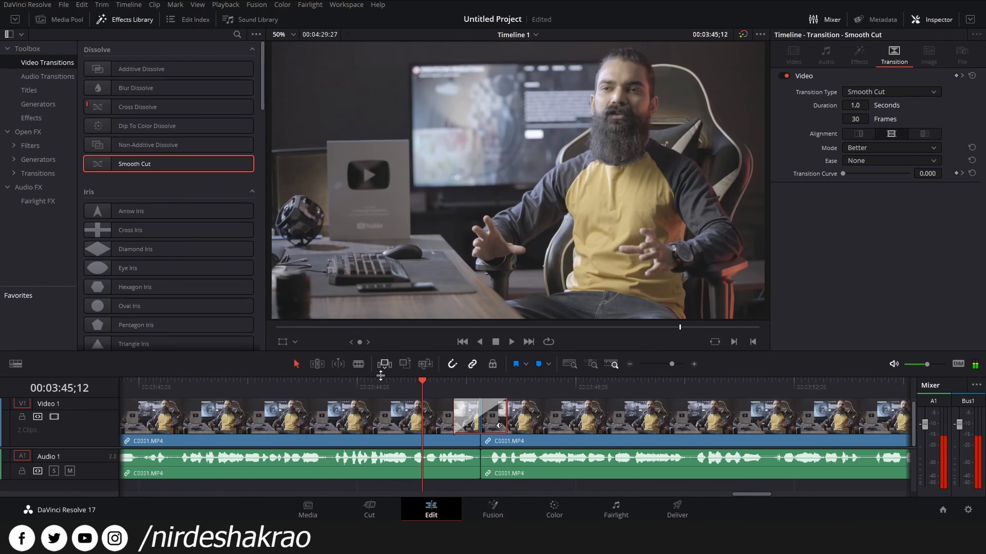
left_click(391, 384)
key("space")
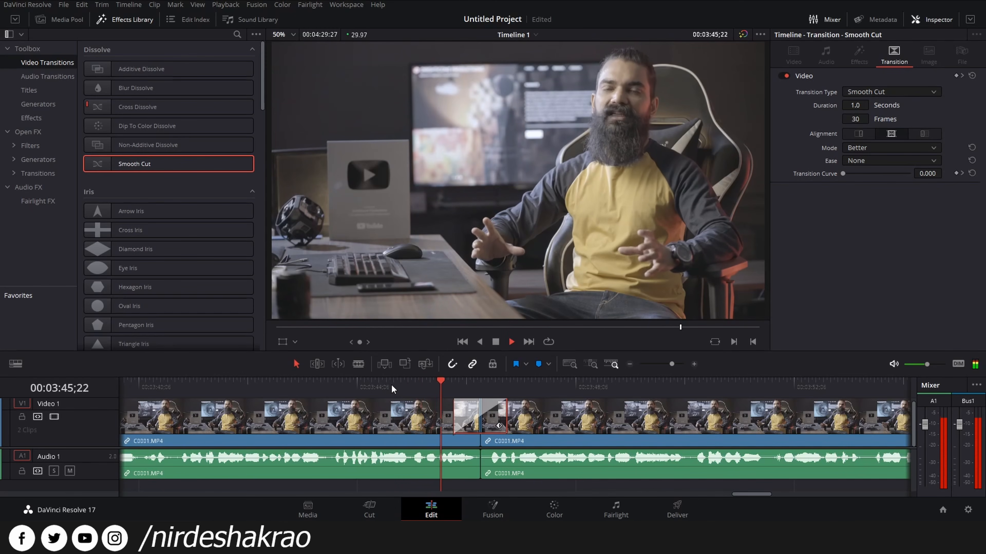
key("space")
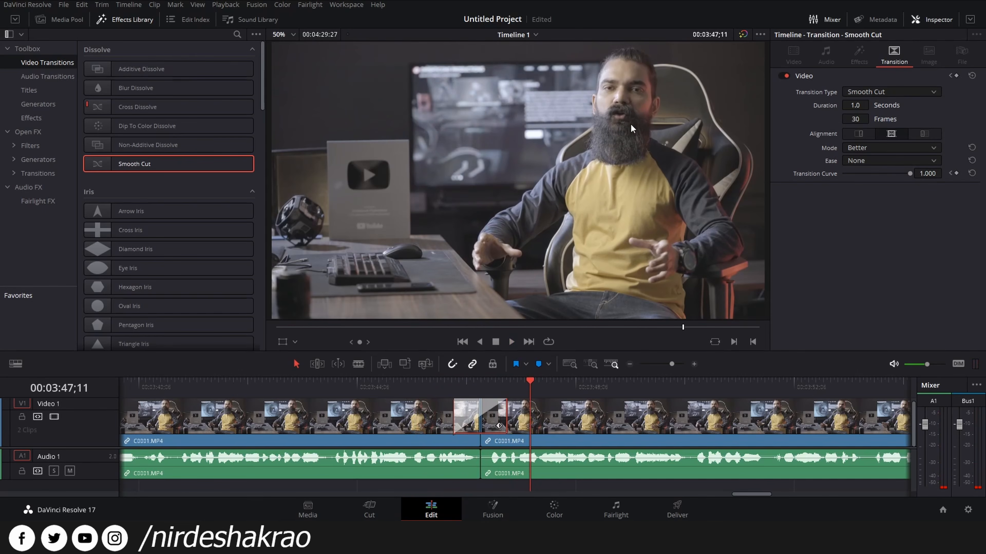
left_click(394, 386)
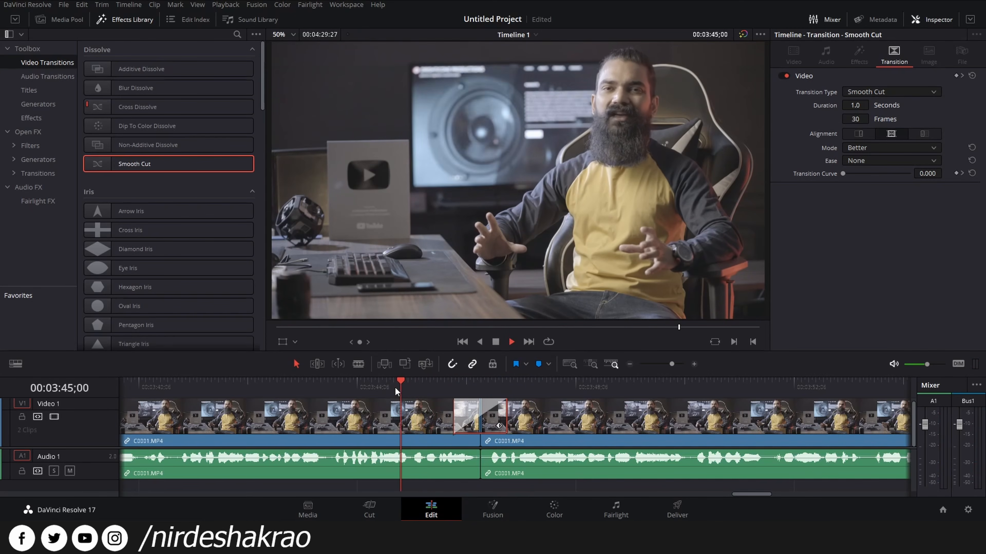
key("space")
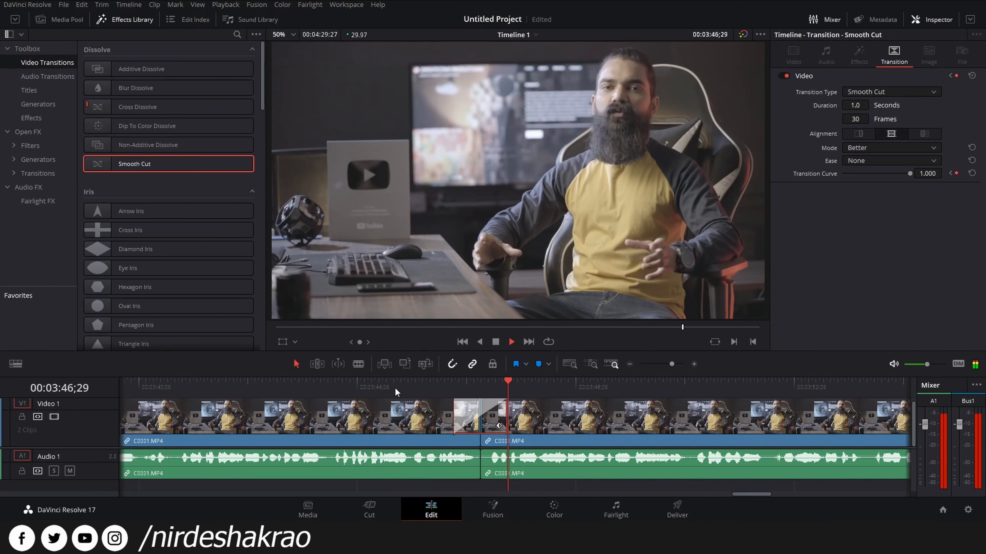